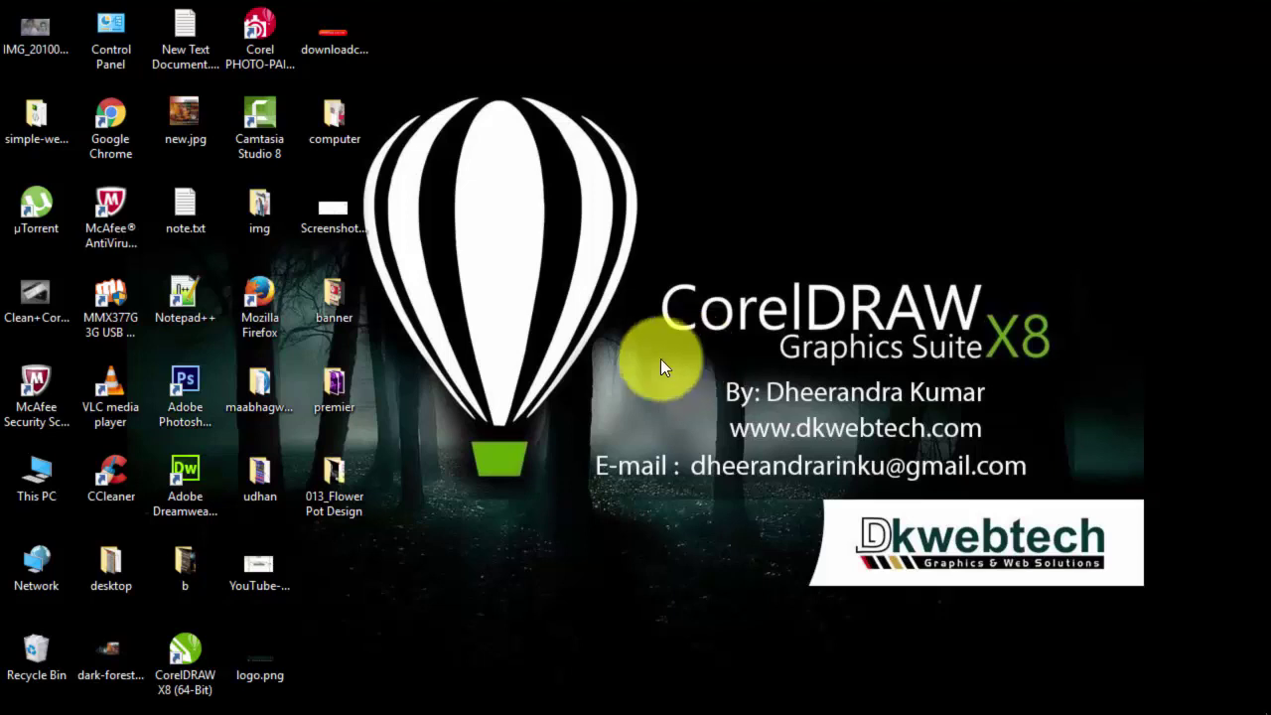
# Switch to CorelDRAW and create a new Letter-size document in landscape orientation.
pyautogui.rightClick(774, 124)
pyautogui.click(810, 186)
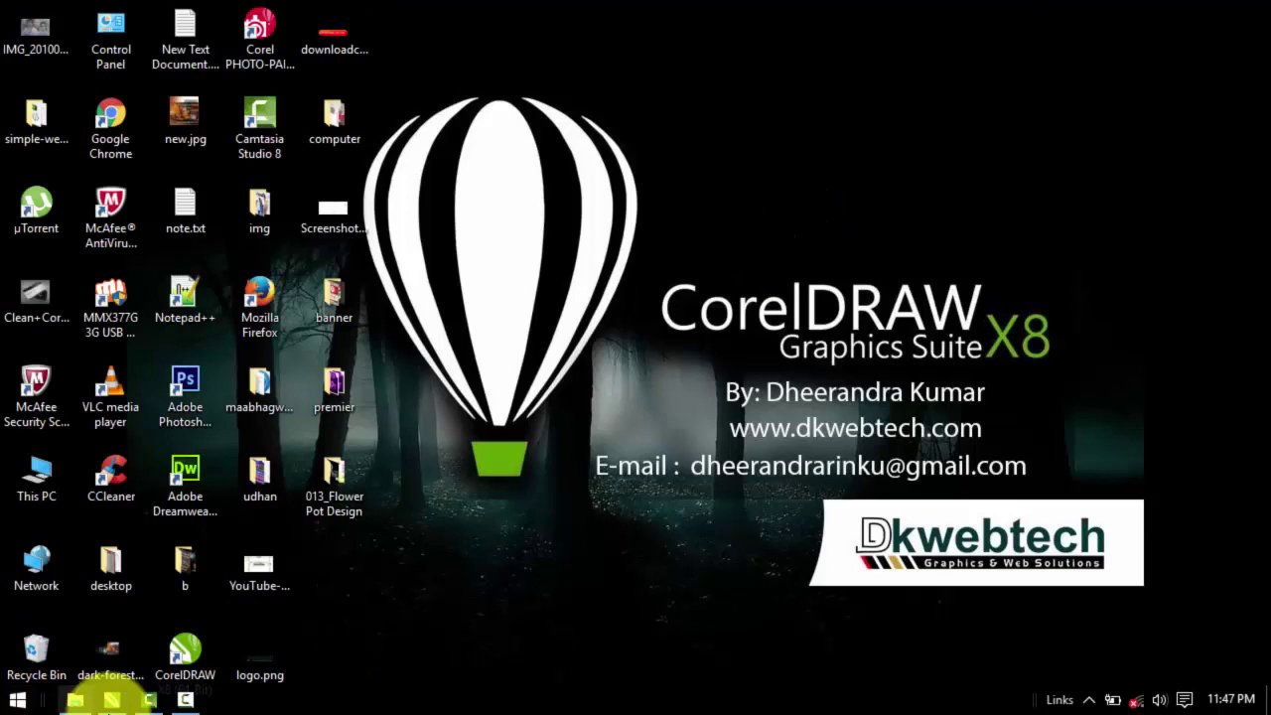
pyautogui.click(112, 699)
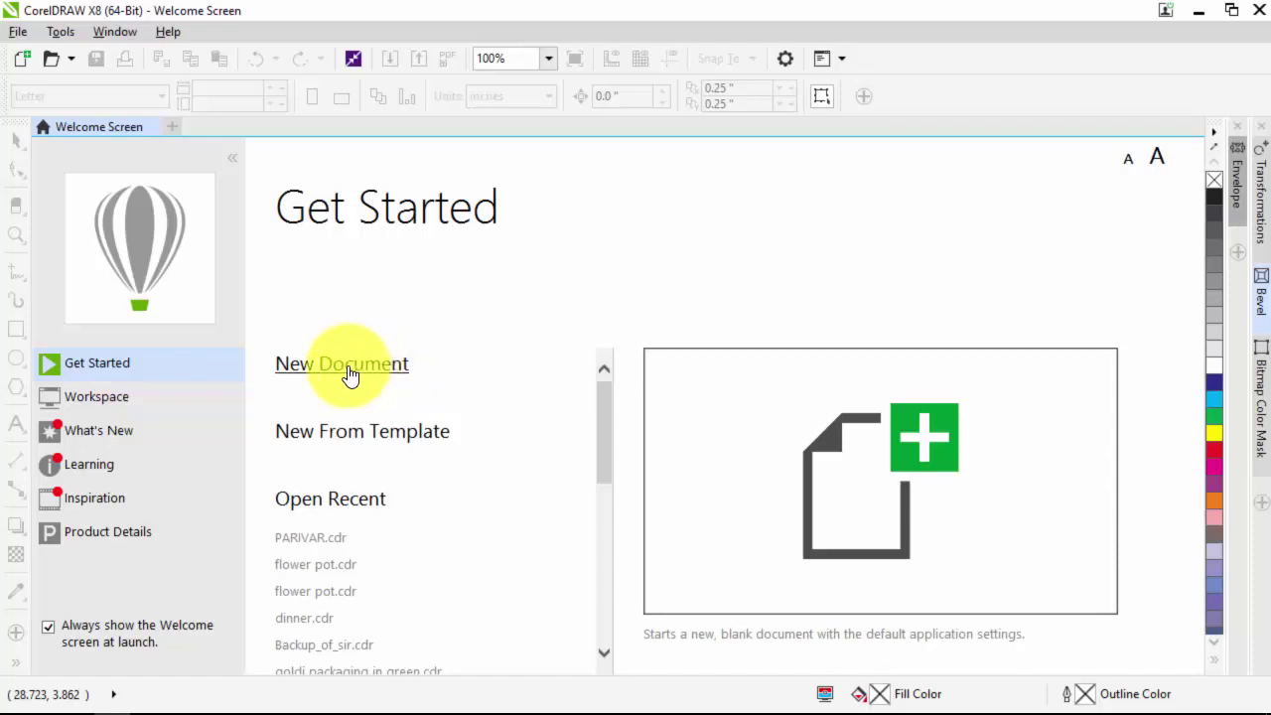
pyautogui.click(350, 369)
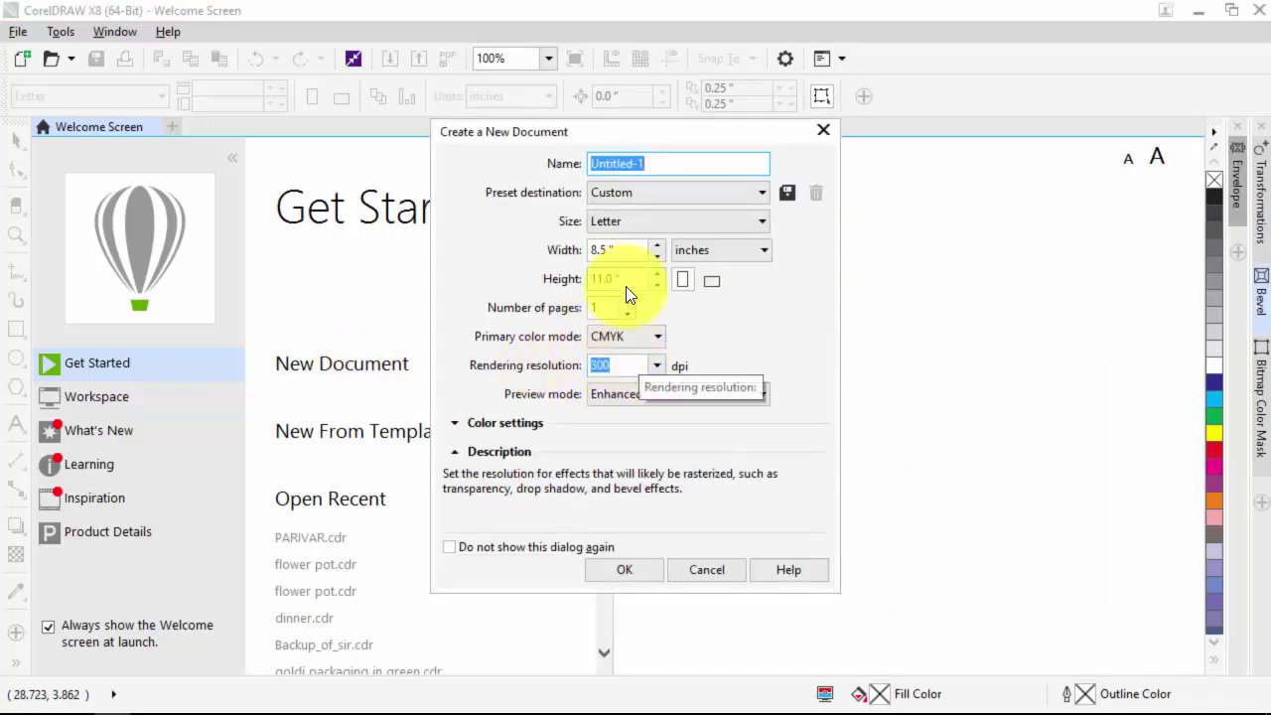
pyautogui.click(635, 563)
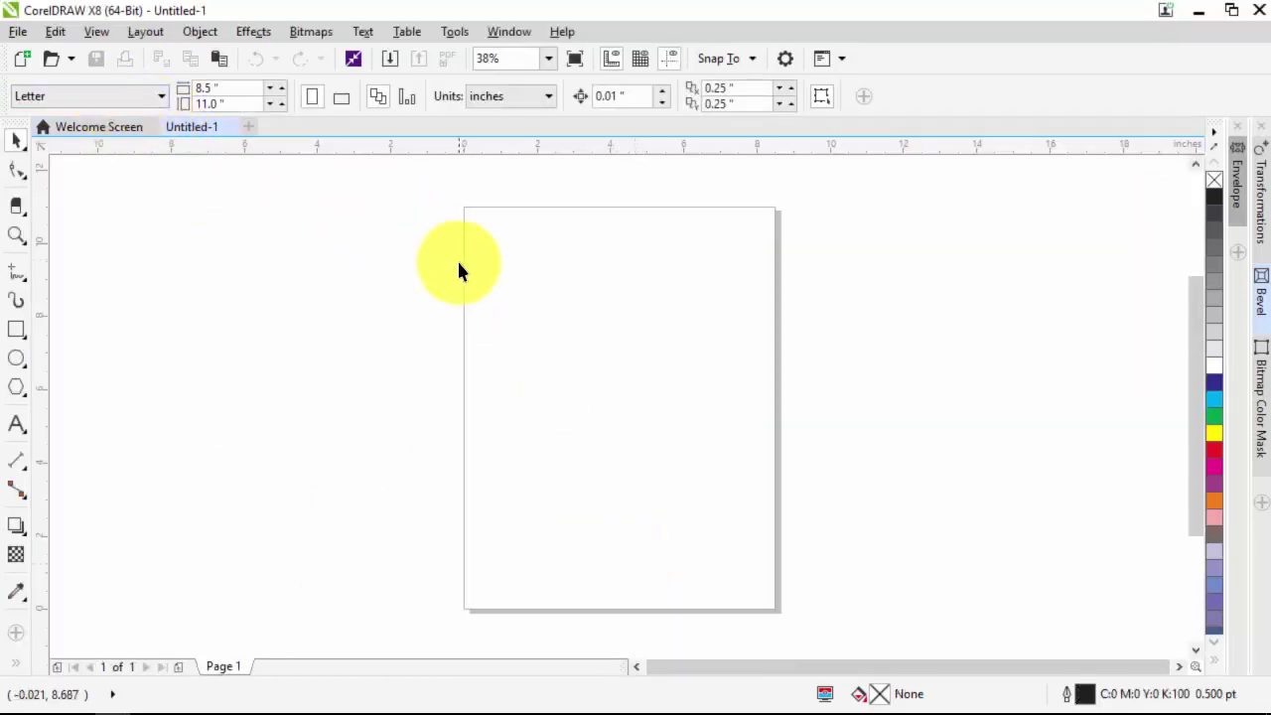
pyautogui.click(344, 99)
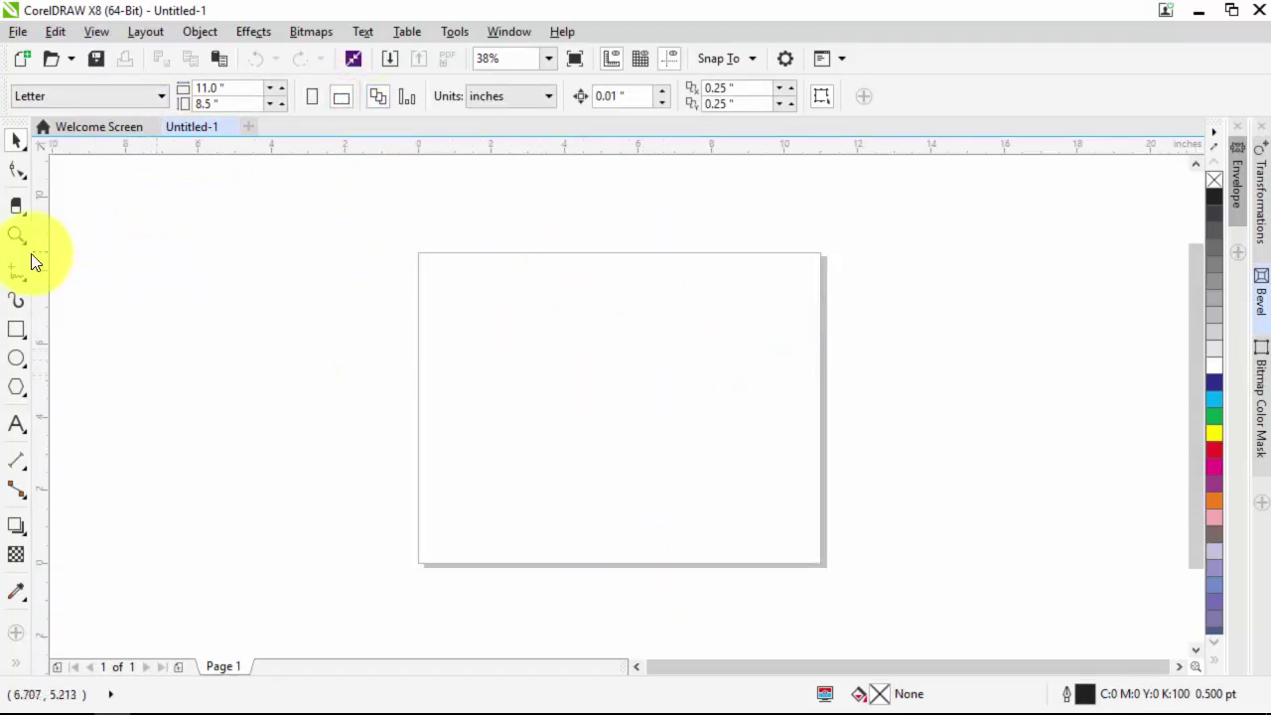
# Draw a rectangle about 2.9 inches wide and 4.4 inches high on the page.
pyautogui.click(17, 331)
pyautogui.moveTo(501, 305); pyautogui.dragTo(609, 464)
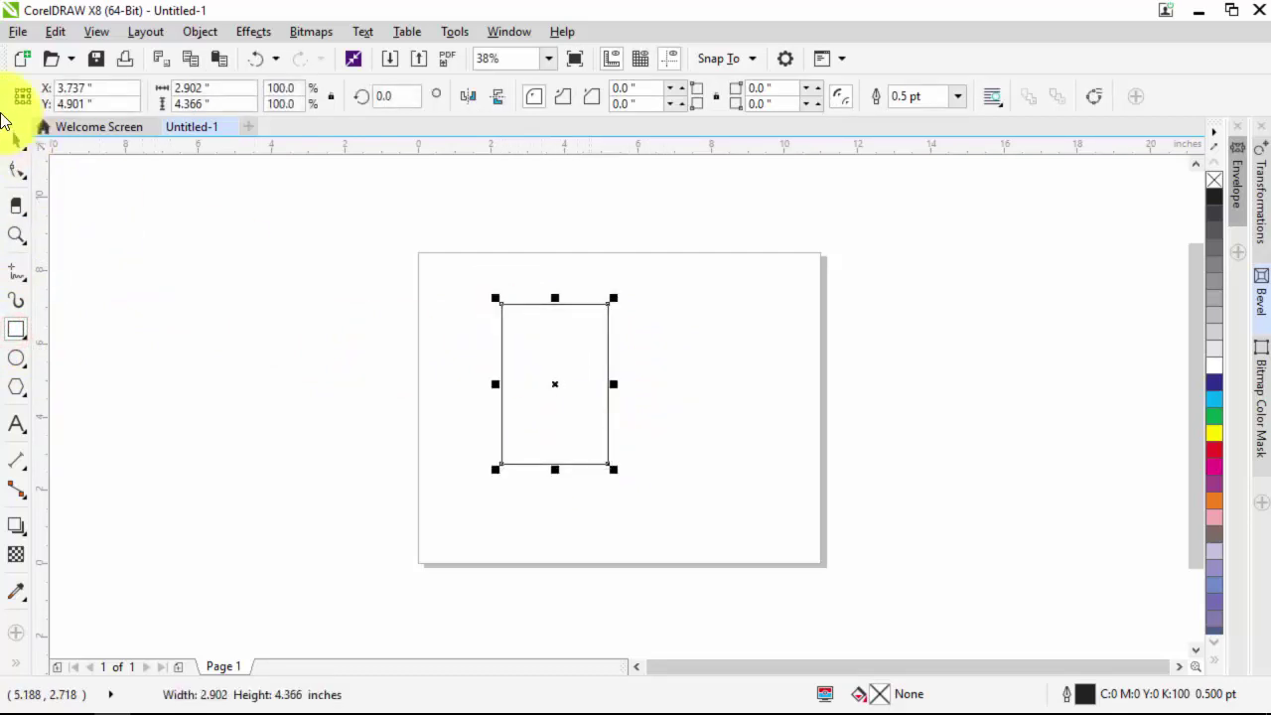
pyautogui.click(17, 140)
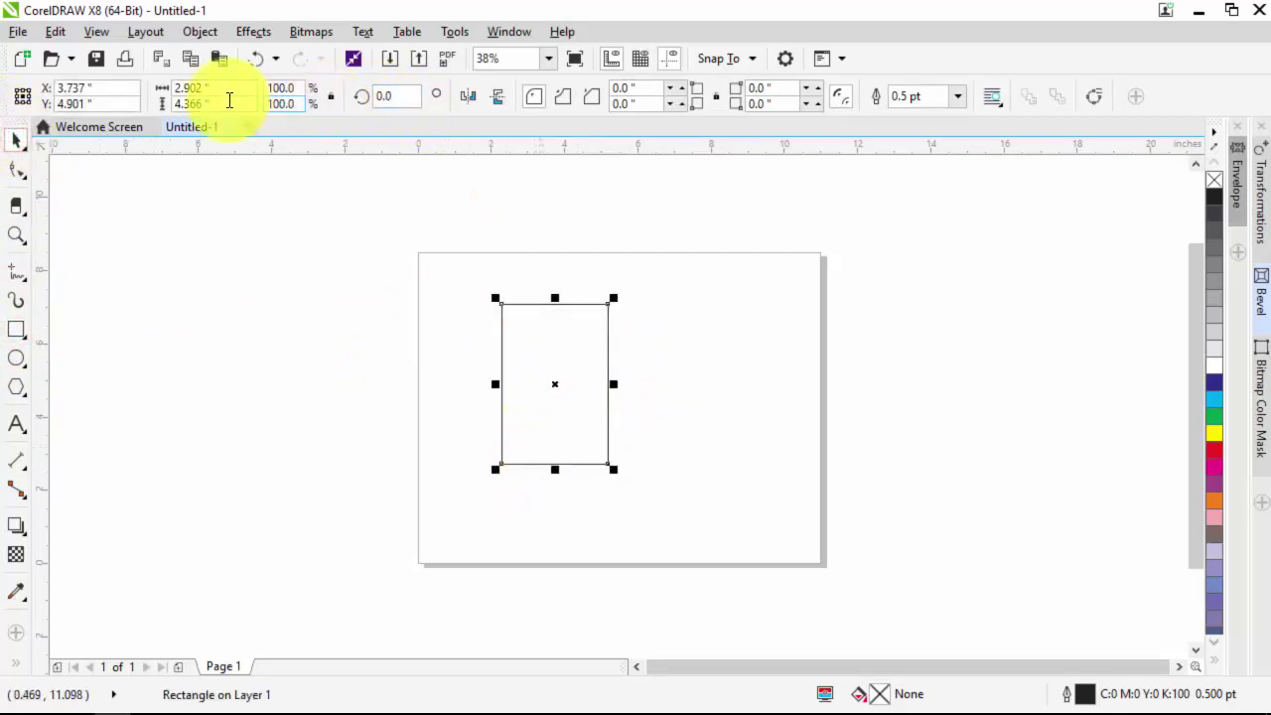
# Set the rectangle's size to 6 by 7 inches and move it to roughly the middle of the page.
pyautogui.moveTo(204, 87); pyautogui.dragTo(170, 88)
pyautogui.write('6')
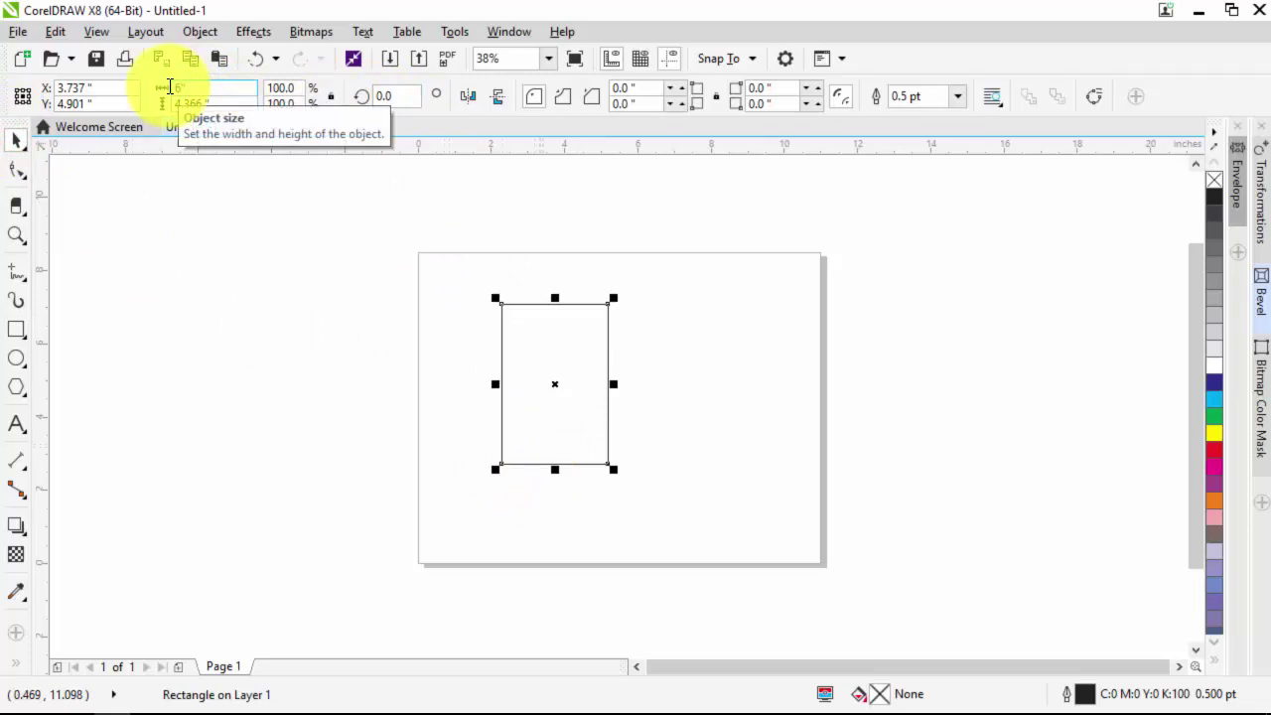
pyautogui.press('Tab')
pyautogui.write('7')
pyautogui.press('Return')
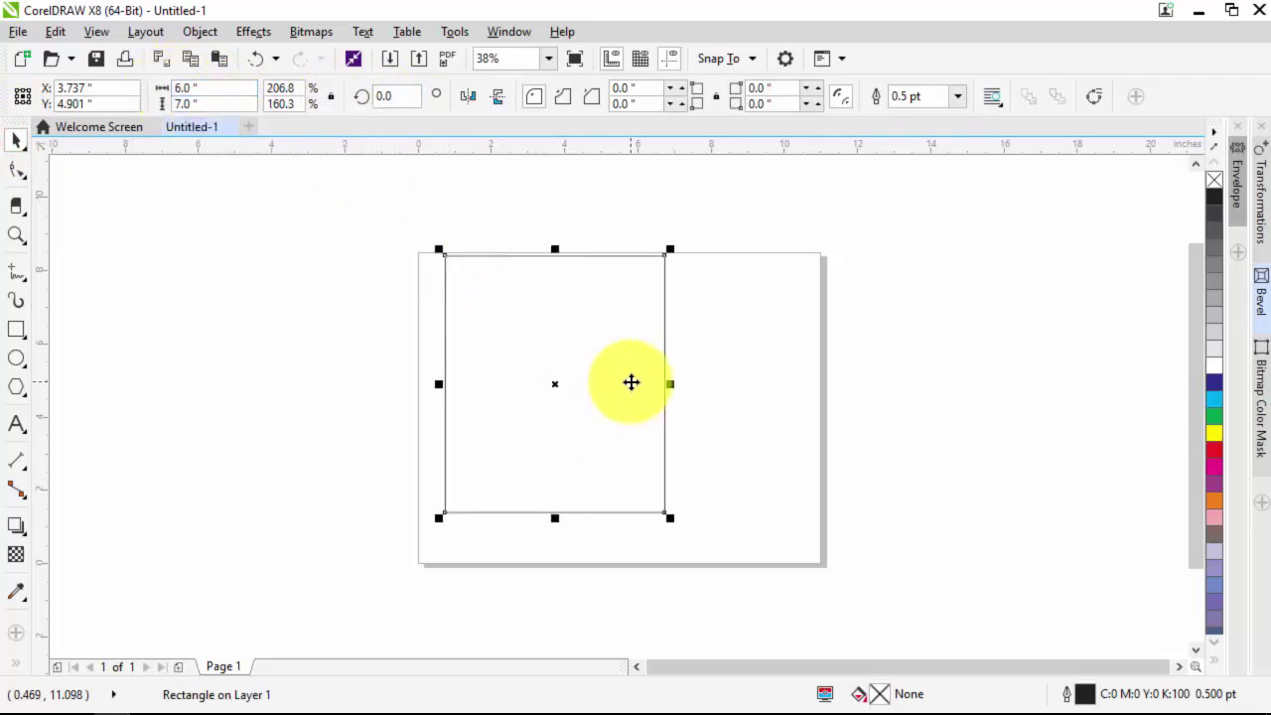
pyautogui.moveTo(608, 368); pyautogui.dragTo(663, 395)
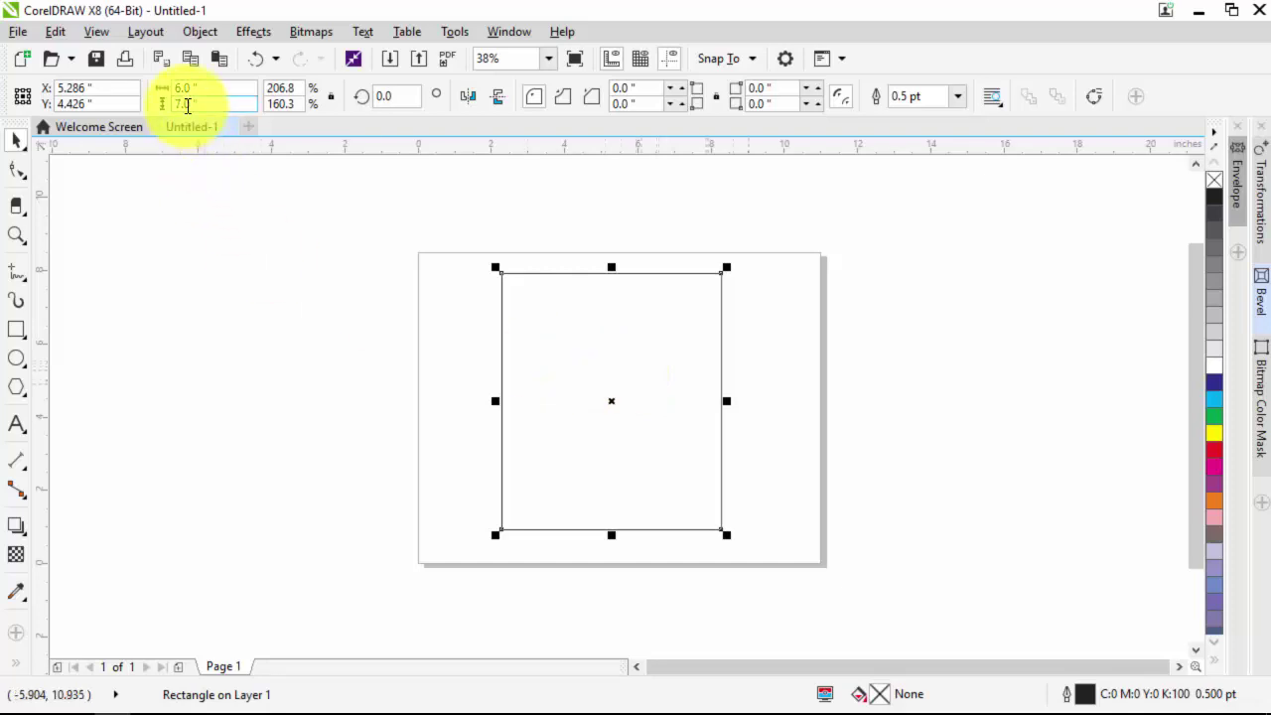
pyautogui.click(348, 318)
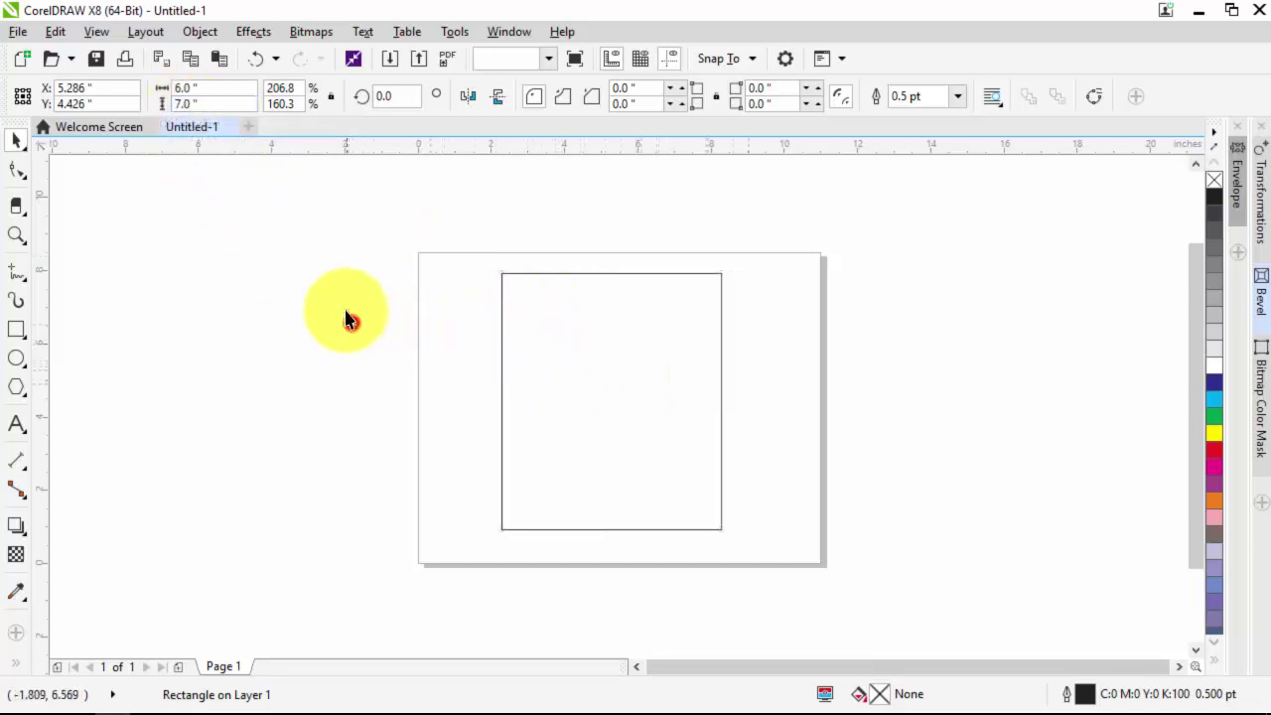
# Fill the 6 by 7 inch rectangle with black and remove its outline.
pyautogui.click(582, 320)
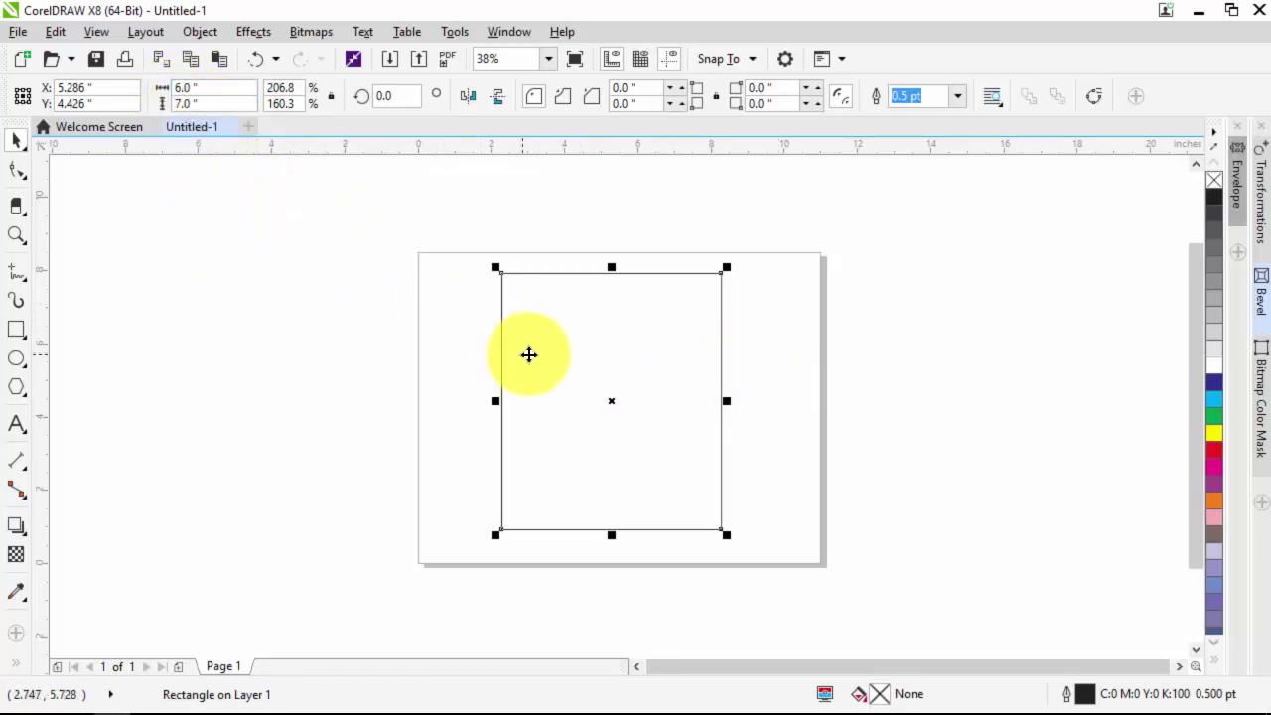
pyautogui.click(789, 363)
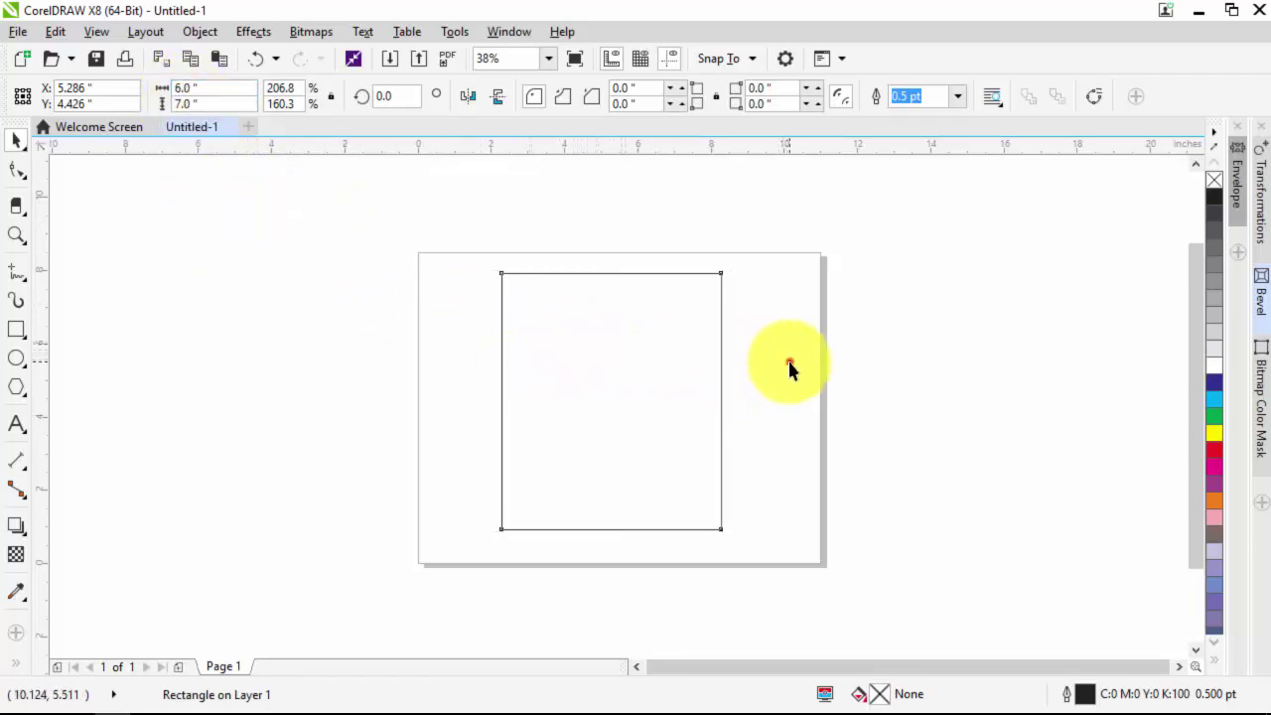
pyautogui.click(672, 373)
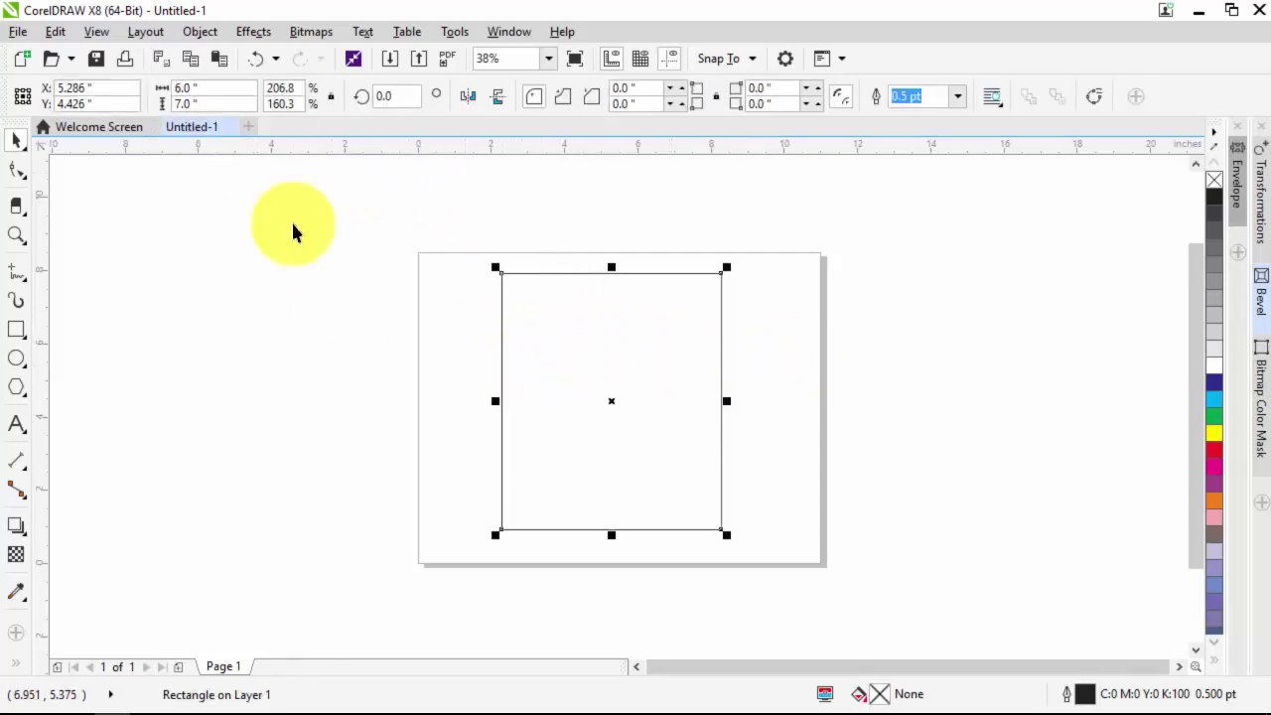
pyautogui.click(1215, 197)
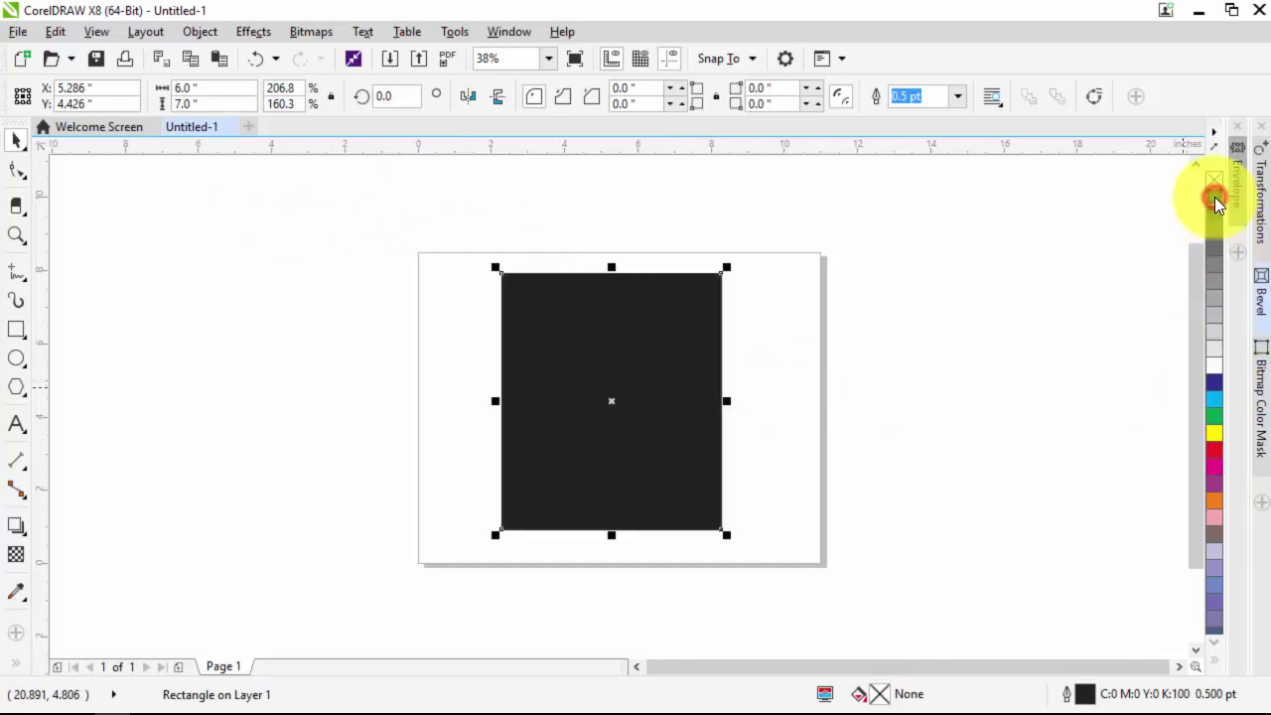
pyautogui.click(886, 380)
pyautogui.click(669, 385)
pyautogui.click(1060, 319)
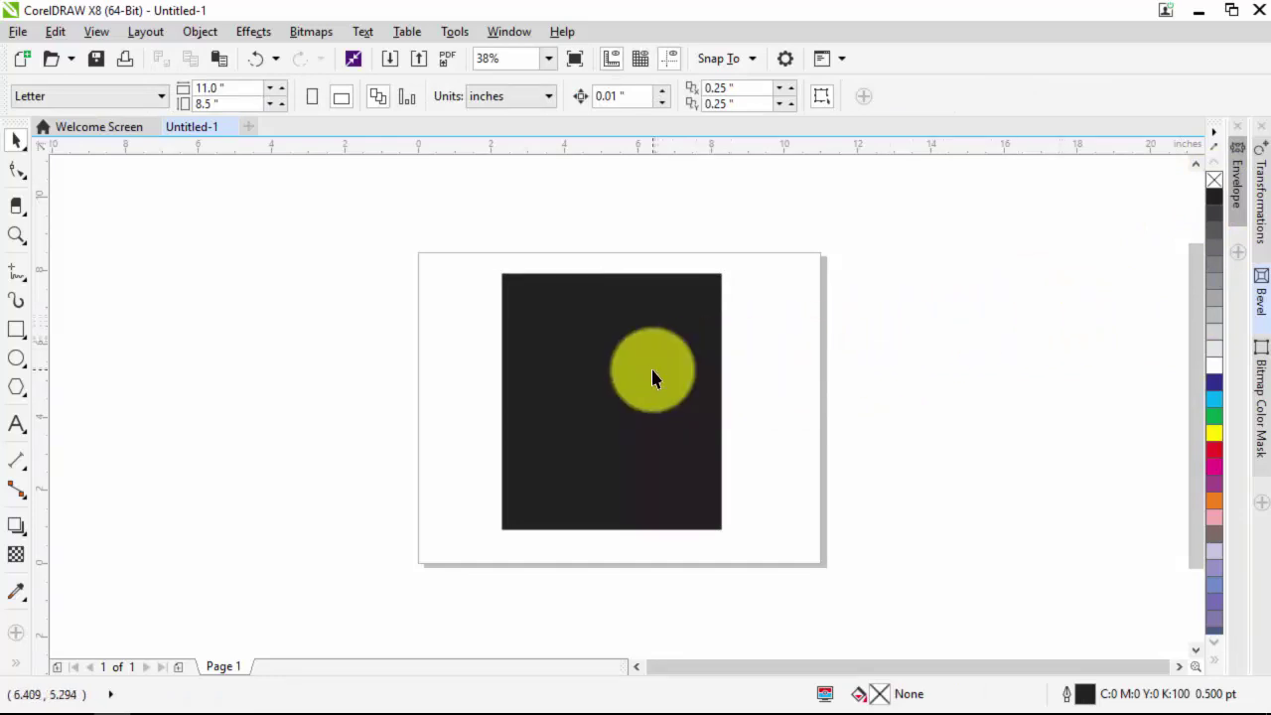
# Copy the black rectangle as a strip 1 inch high and align it with the original's top edge.
pyautogui.click(651, 370)
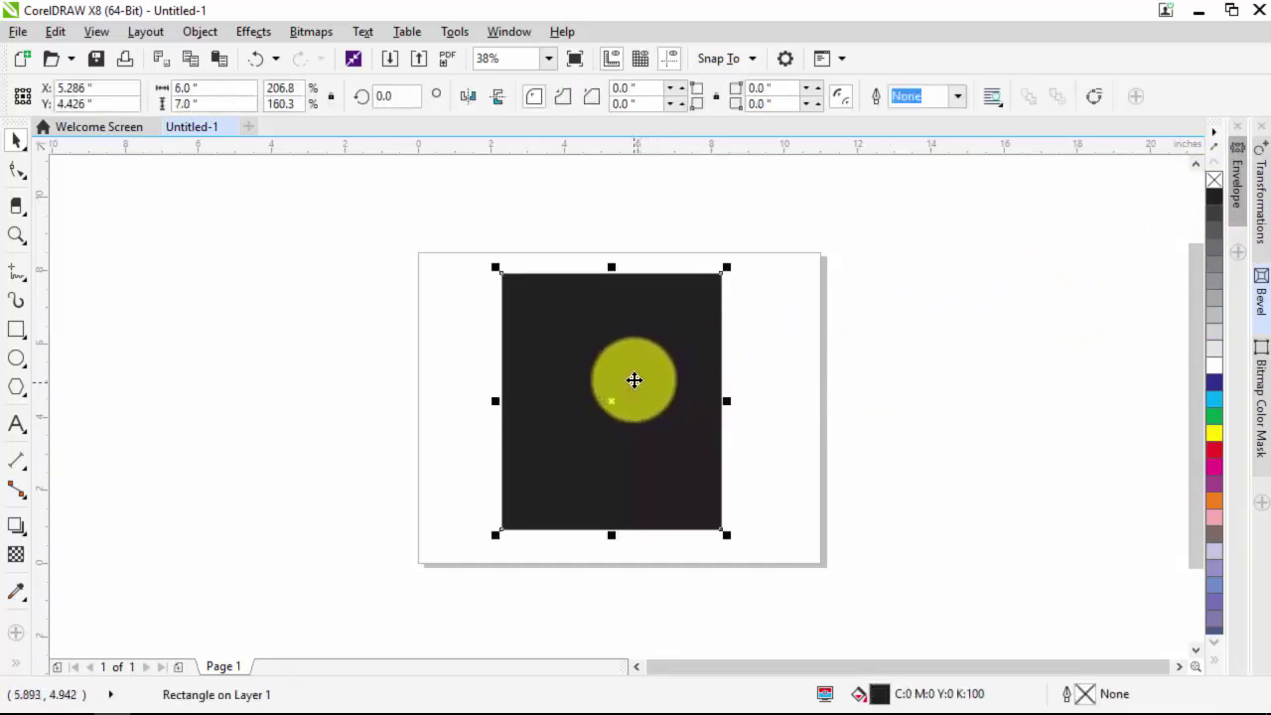
pyautogui.moveTo(611, 534); pyautogui.dragTo(613, 313)
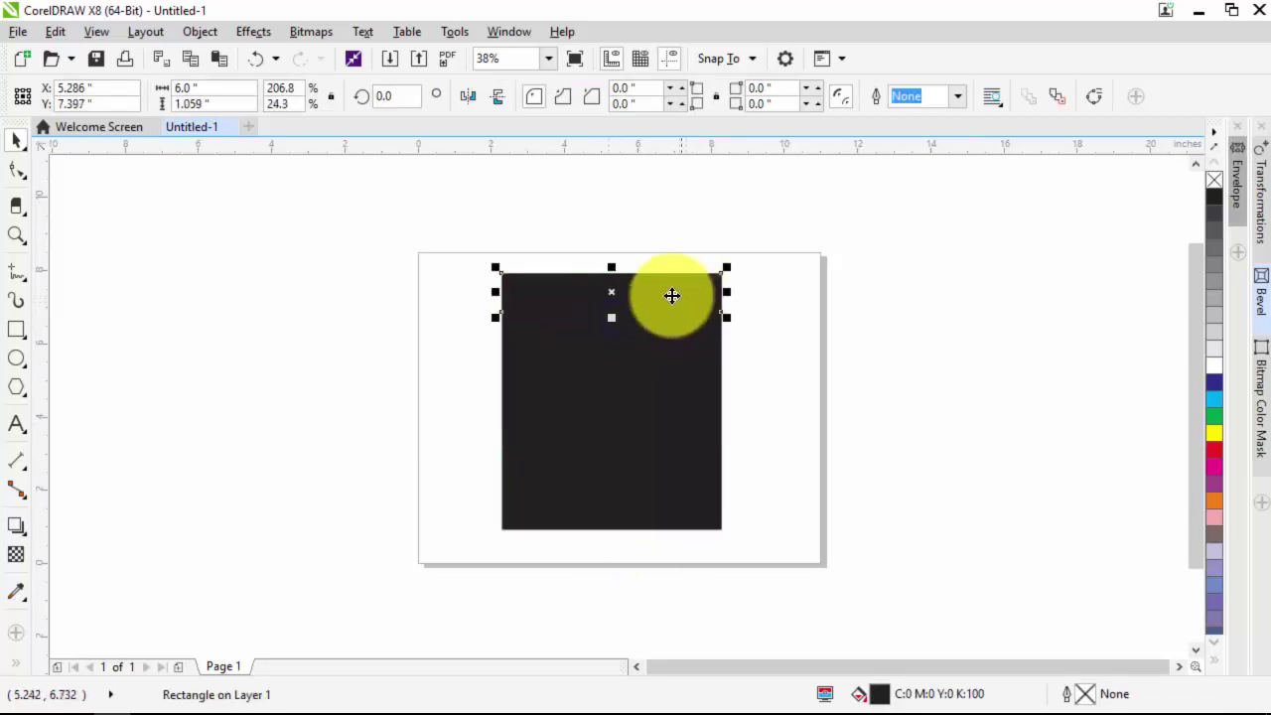
pyautogui.doubleClick(206, 105)
pyautogui.write('1')
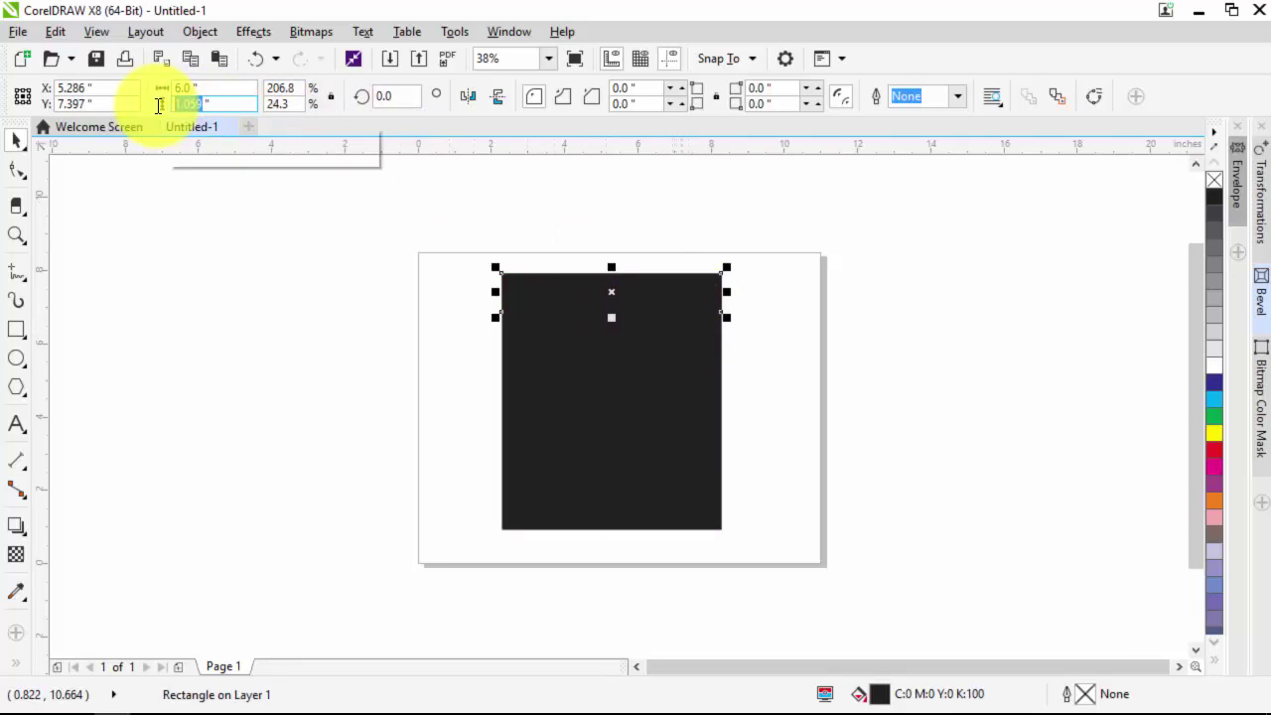
pyautogui.press('Return')
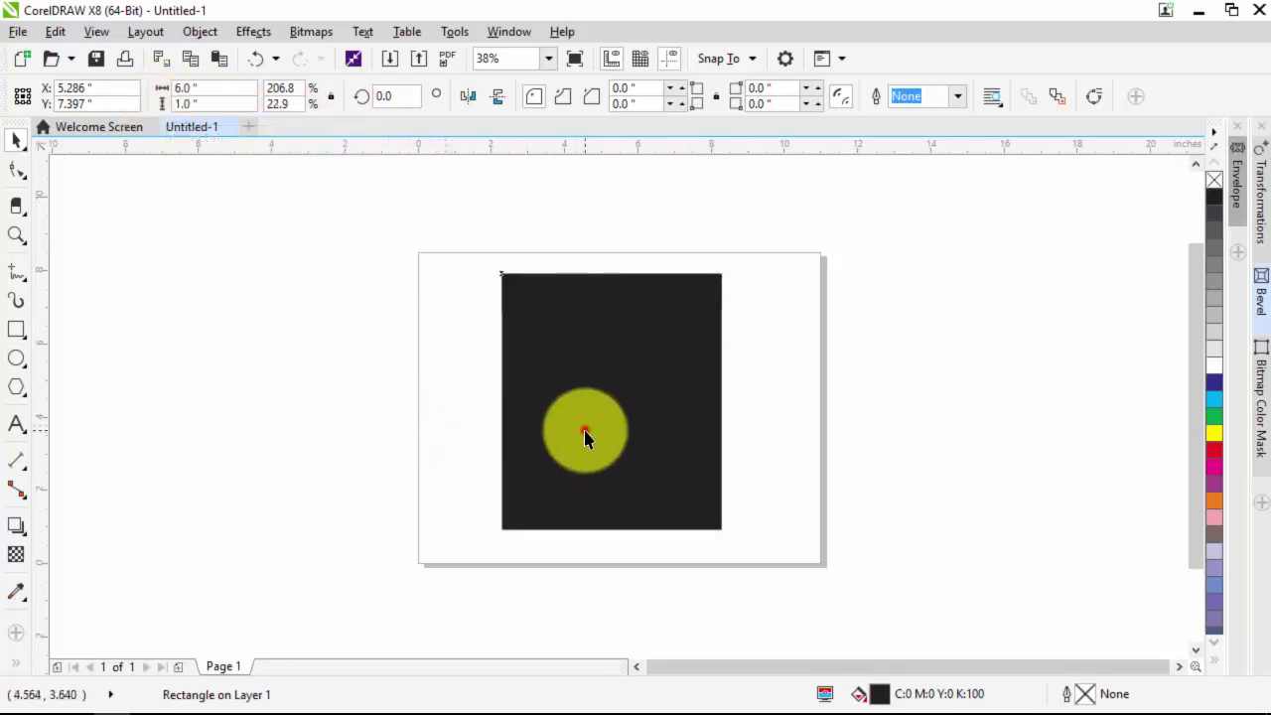
pyautogui.keyDown('shift'); pyautogui.click(584, 430); pyautogui.keyUp('shift')
pyautogui.click(890, 368)
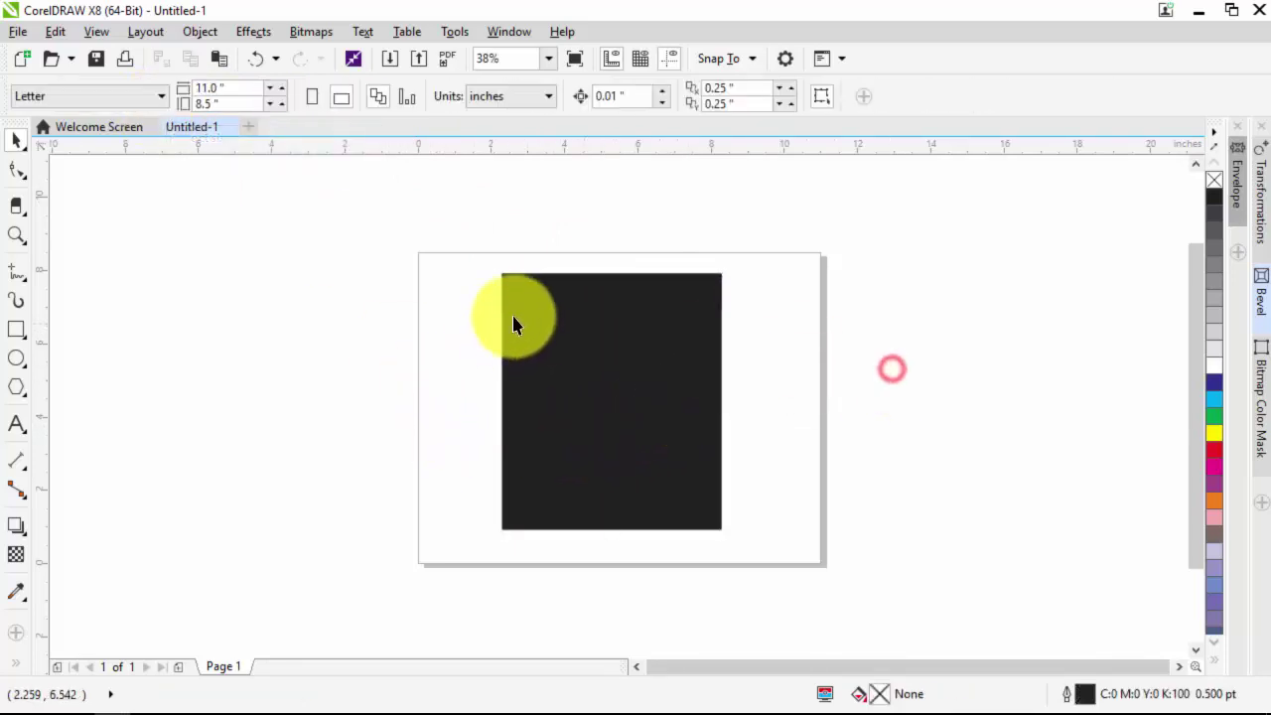
# Fill the 1-inch strip on top of the black rectangle with 50% black grey.
pyautogui.click(552, 306)
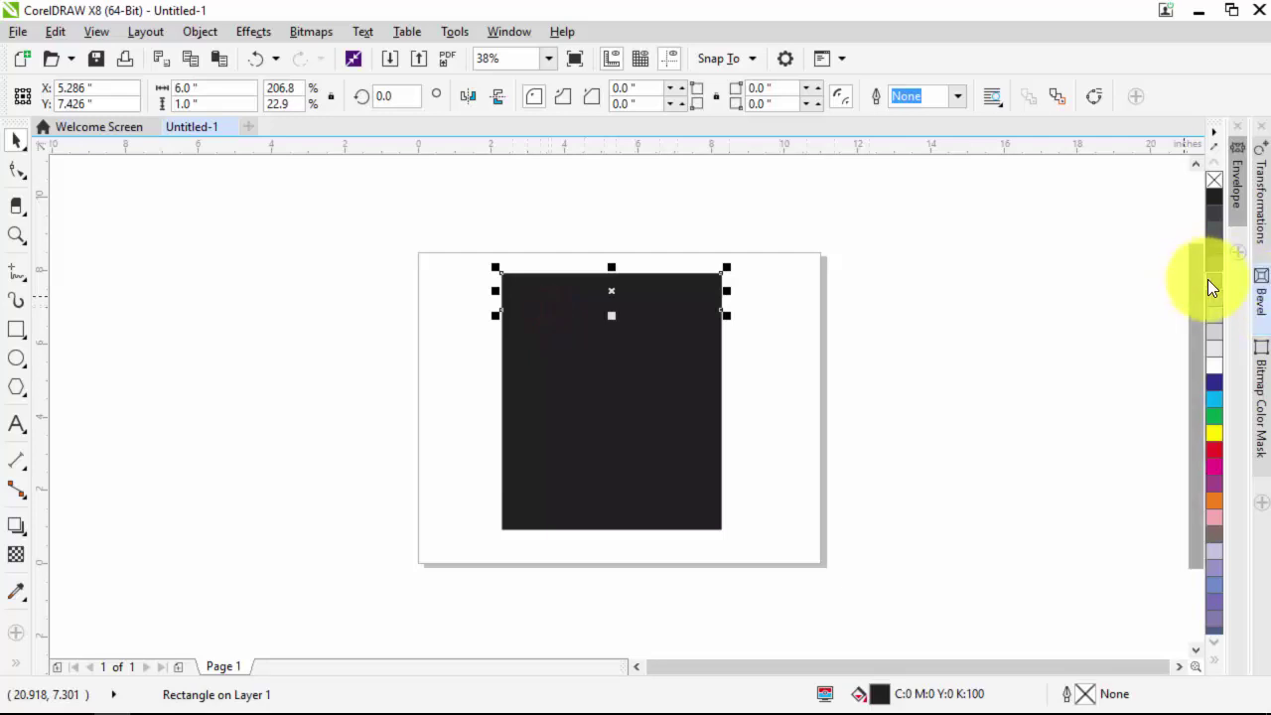
pyautogui.click(1210, 280)
pyautogui.click(996, 316)
# Mirror a copy of the grey strip to its right side and place another copy of it just below.
pyautogui.click(670, 297)
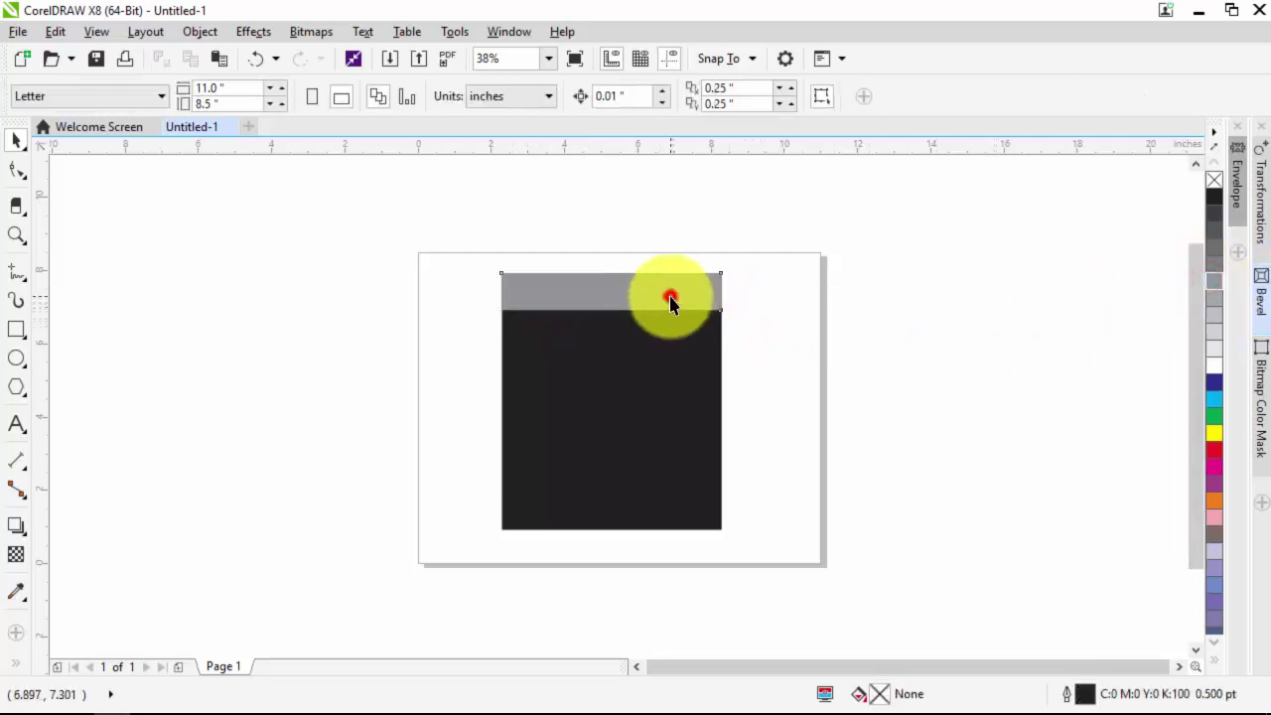
pyautogui.moveTo(497, 292); pyautogui.dragTo(747, 287)
pyautogui.click(838, 370)
pyautogui.moveTo(826, 295); pyautogui.dragTo(860, 375)
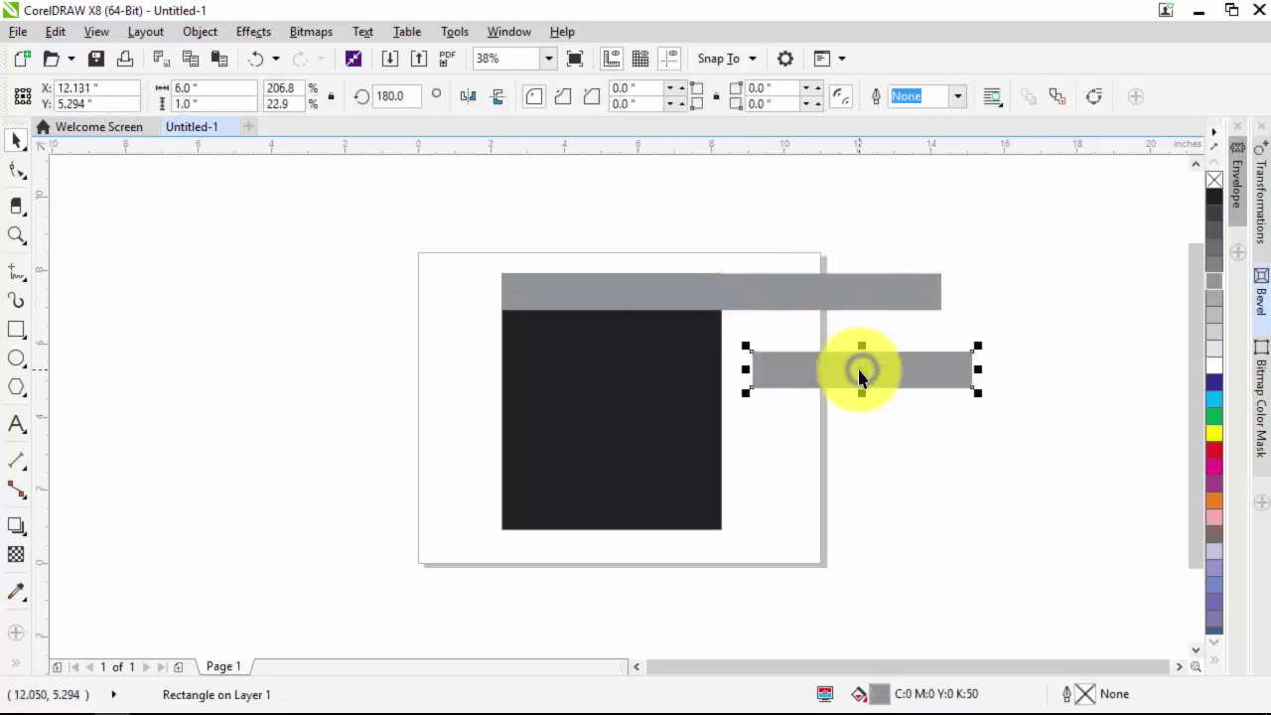
# Set the lower strip's width to 4 inches and align it with the top-left corner of the mirrored 6-inch strip.
pyautogui.click(189, 89)
pyautogui.write('4')
pyautogui.press('Return')
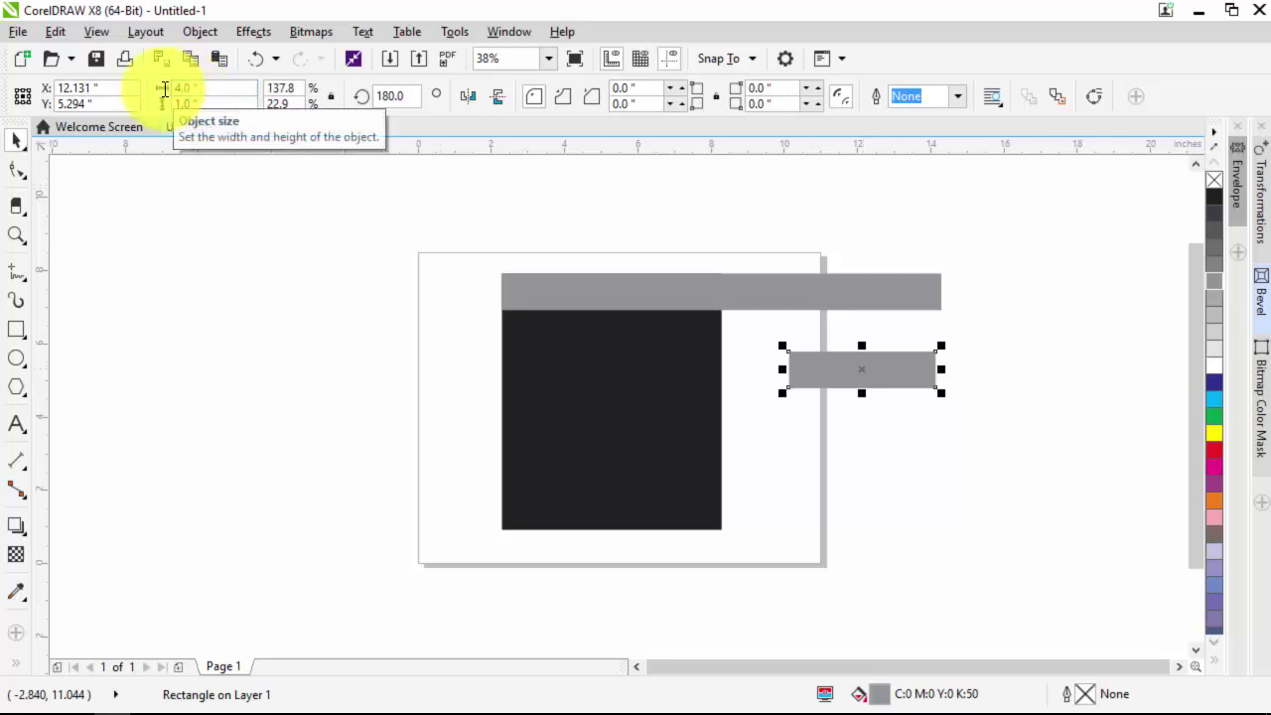
pyautogui.keyDown('shift'); pyautogui.click(781, 285); pyautogui.keyUp('shift')
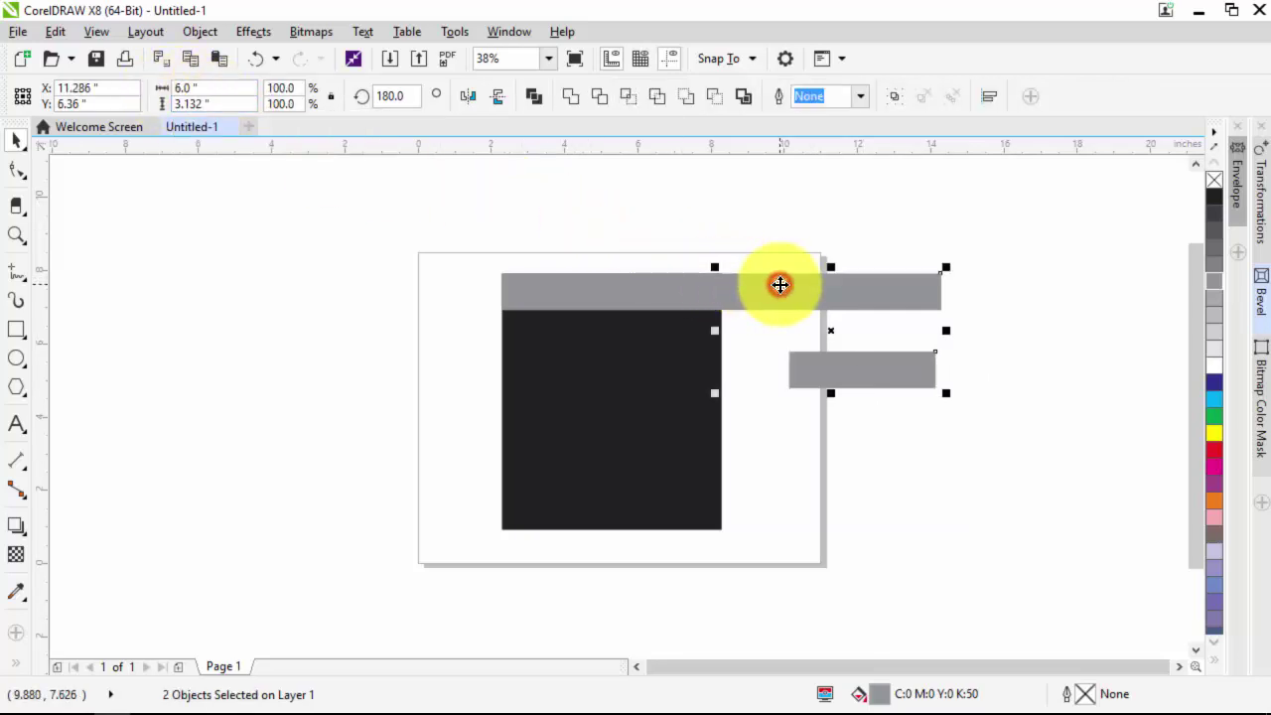
pyautogui.press('t')
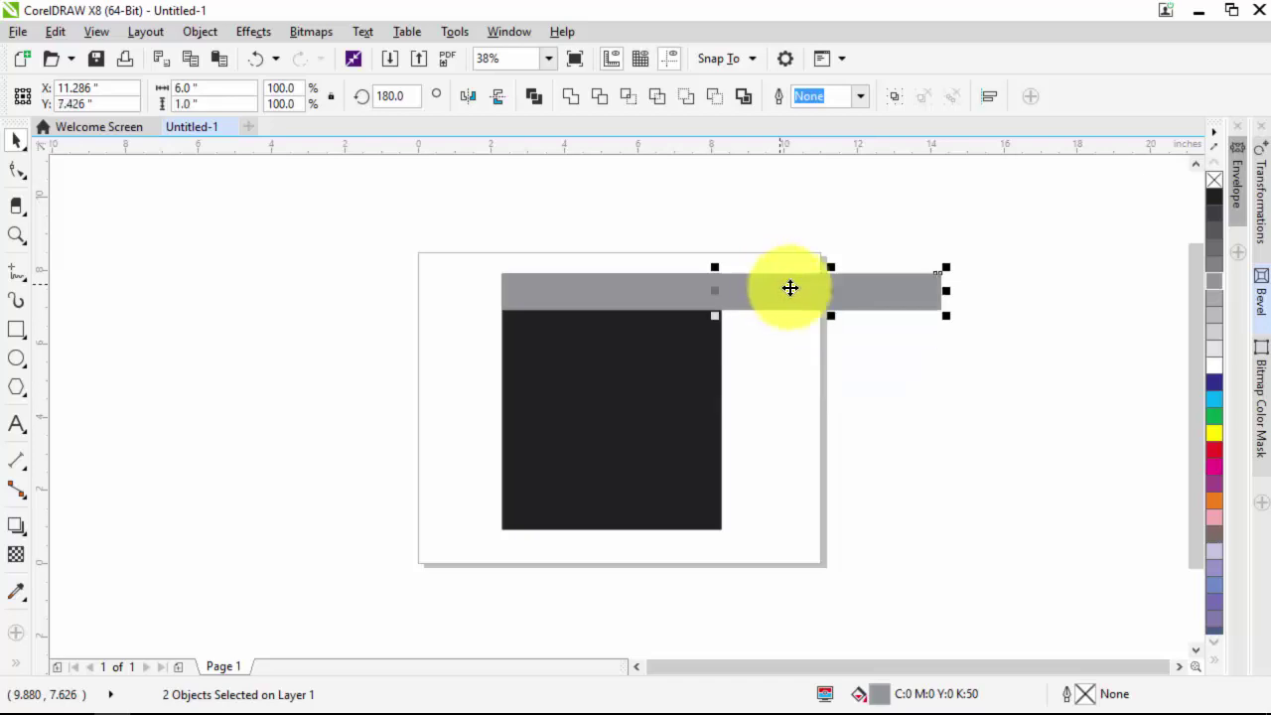
# Pull the 6-inch strip out from behind the 4-inch one on the right and delete it.
pyautogui.click(857, 369)
pyautogui.moveTo(942, 290); pyautogui.dragTo(1030, 520)
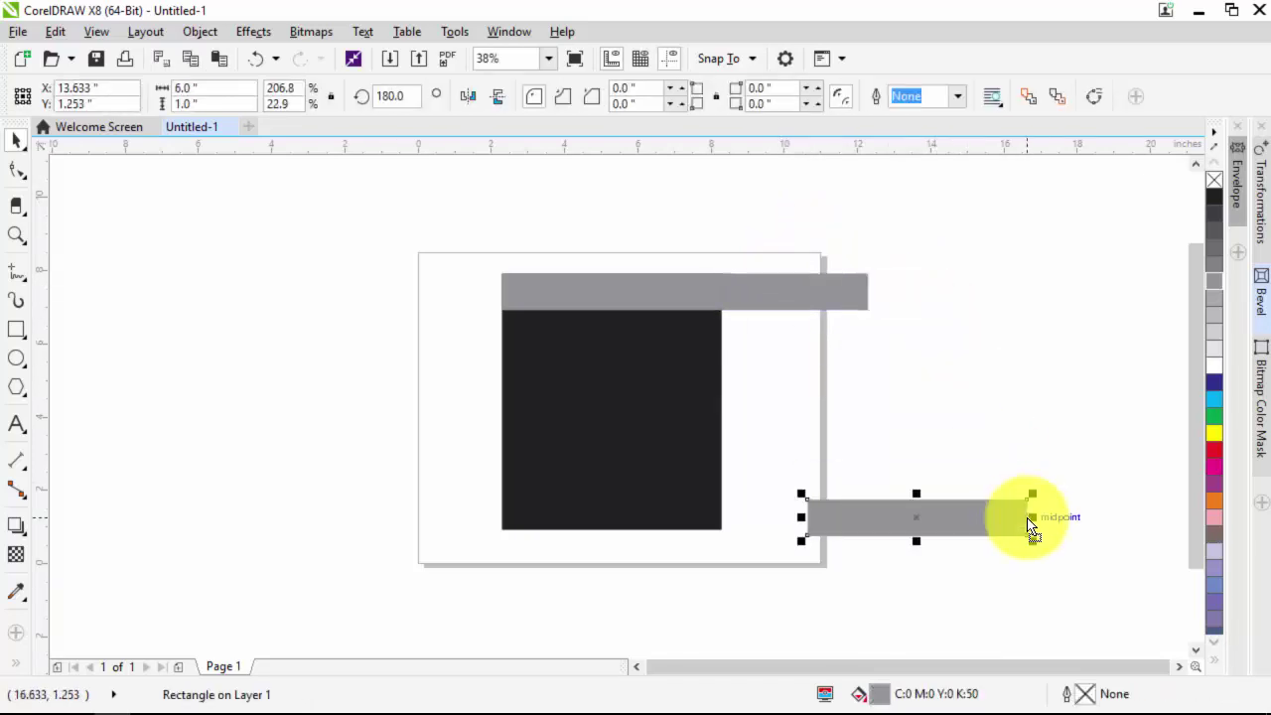
pyautogui.press('Delete')
# Mirror a copy of the 6-inch grey strip above the black rectangle to its left side.
pyautogui.click(835, 289)
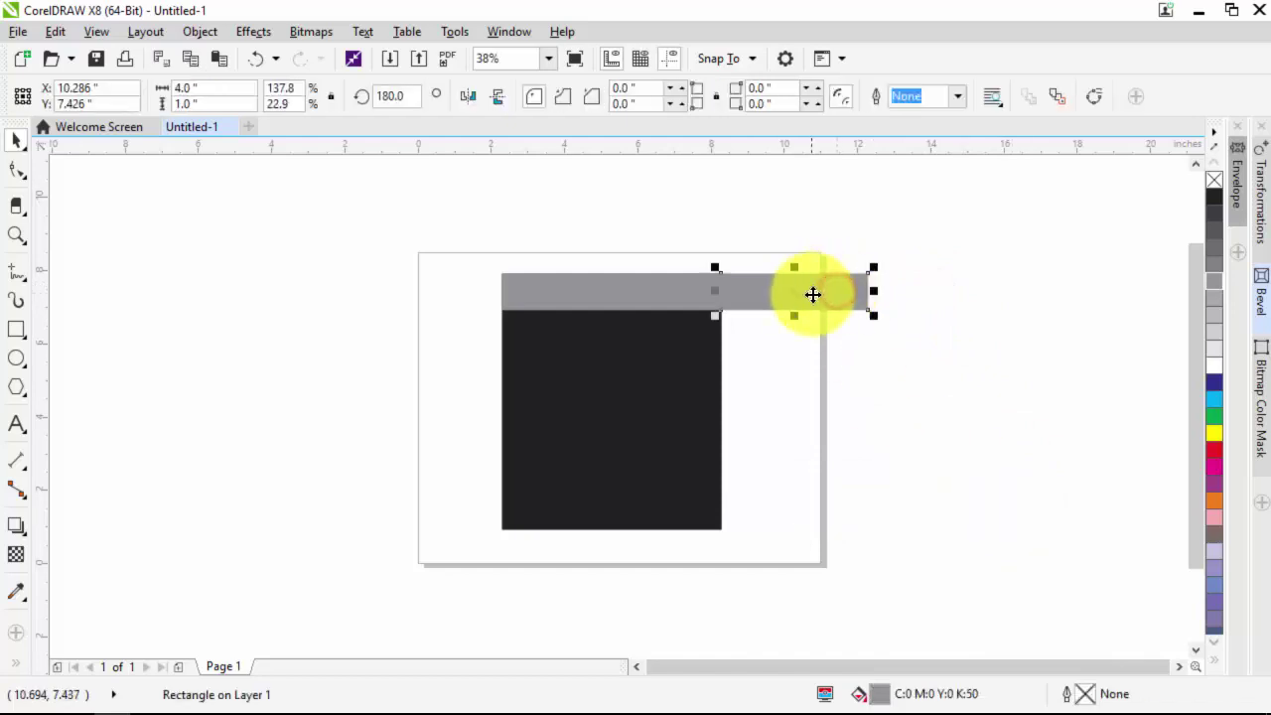
pyautogui.click(684, 292)
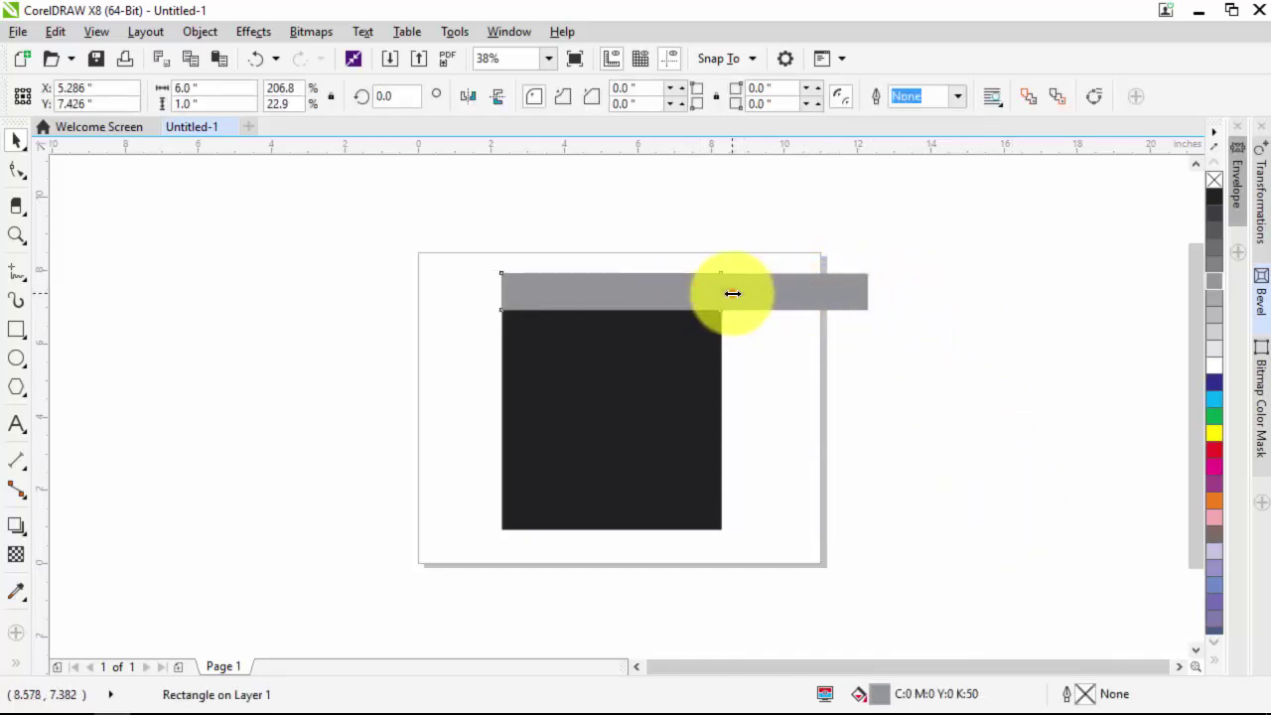
pyautogui.moveTo(732, 293); pyautogui.dragTo(457, 298)
# Place a copy of the 4-inch strip below the left-hand strip and fill it with light grey.
pyautogui.click(778, 309)
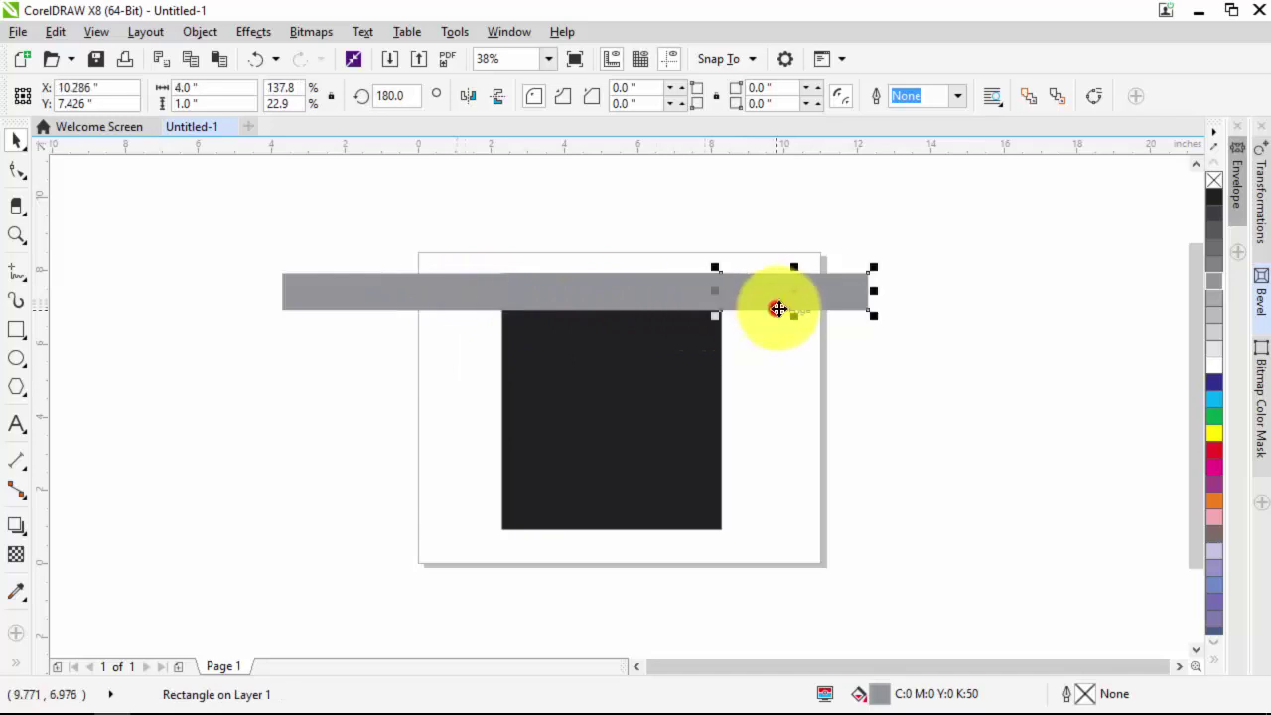
pyautogui.moveTo(778, 309); pyautogui.dragTo(338, 404)
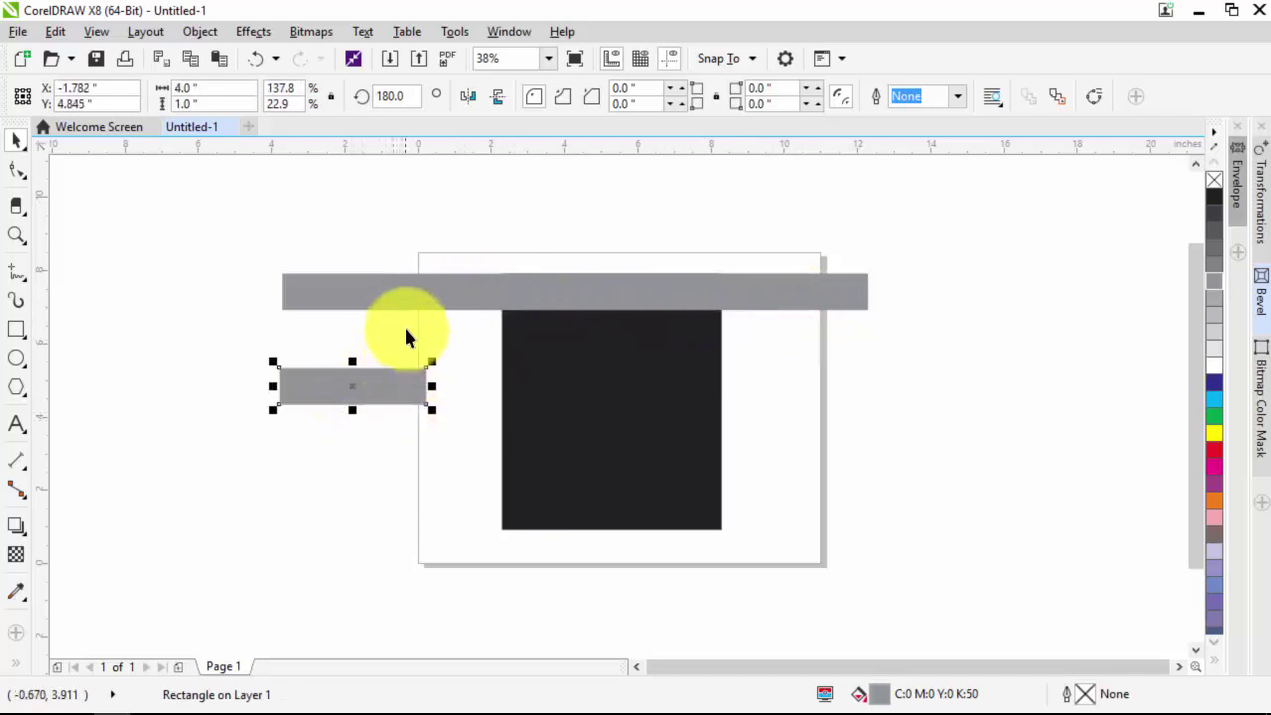
pyautogui.click(1216, 344)
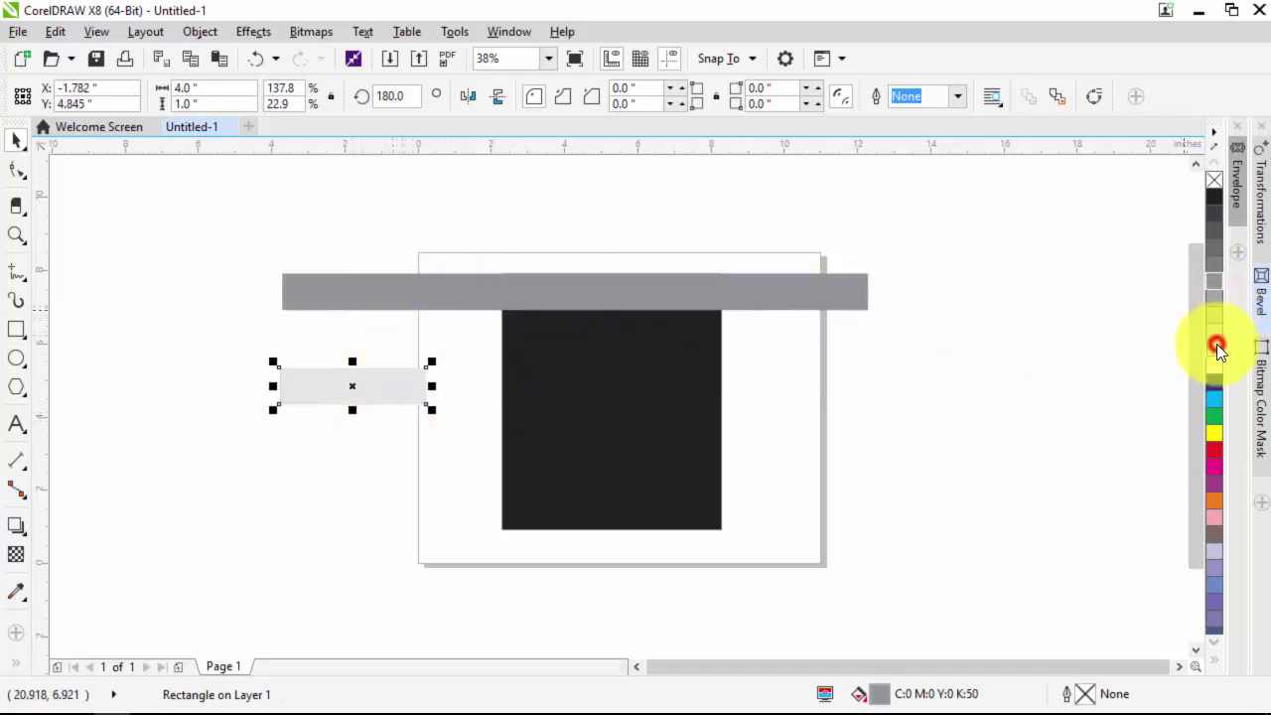
# Align the light grey 4-inch strip with the left-hand 6-inch strip, centred vertically and flush with its right edge.
pyautogui.keyDown('shift'); pyautogui.click(429, 289); pyautogui.keyUp('shift')
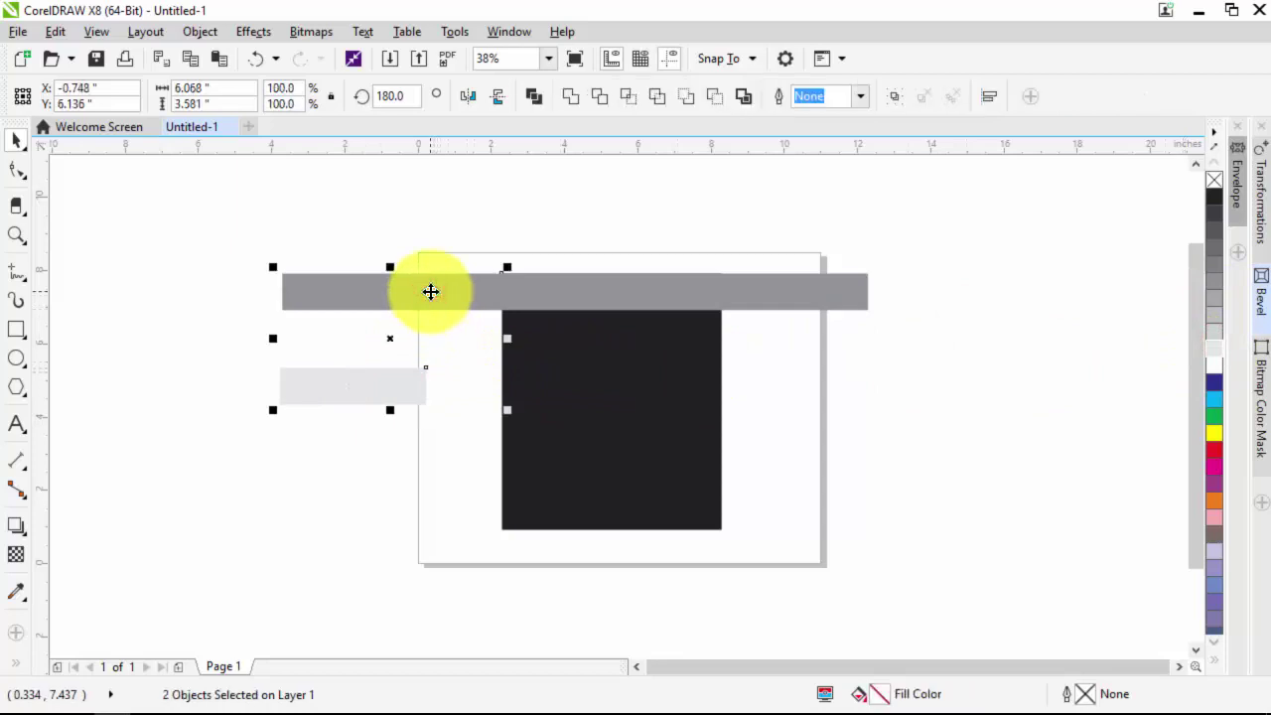
pyautogui.press('e')
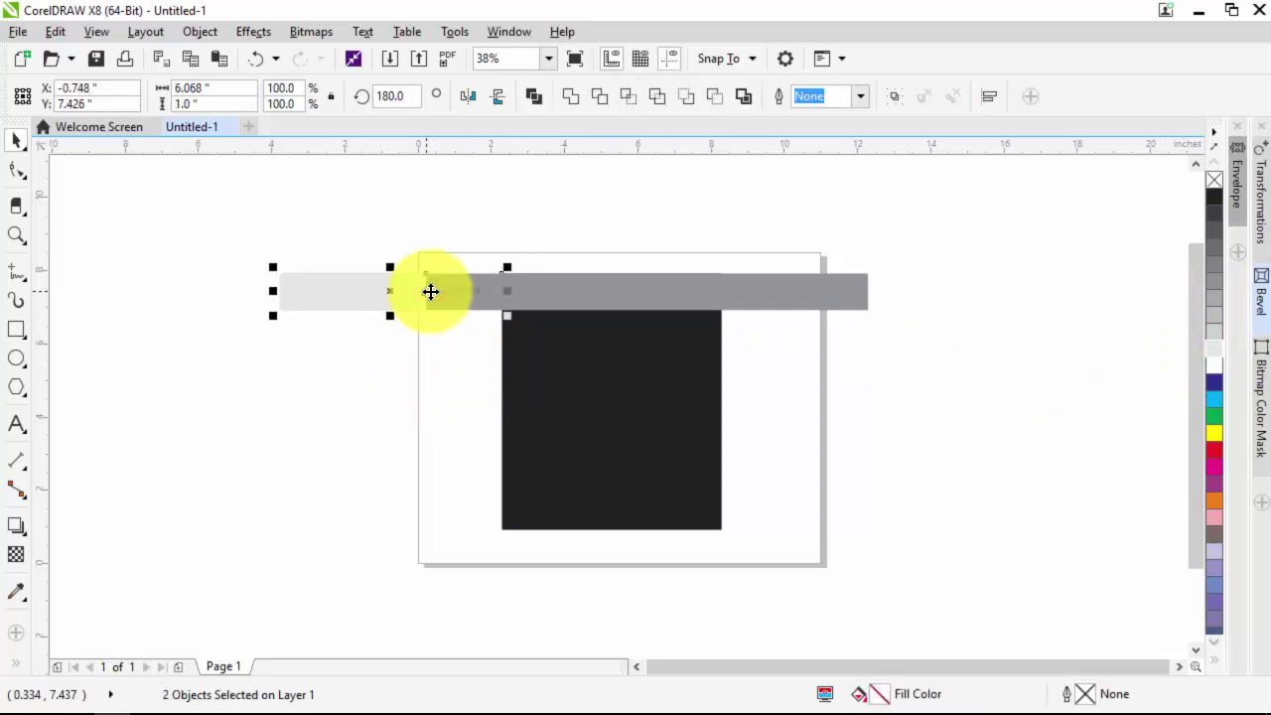
pyautogui.press('r')
pyautogui.scroll(3, 506, 278)
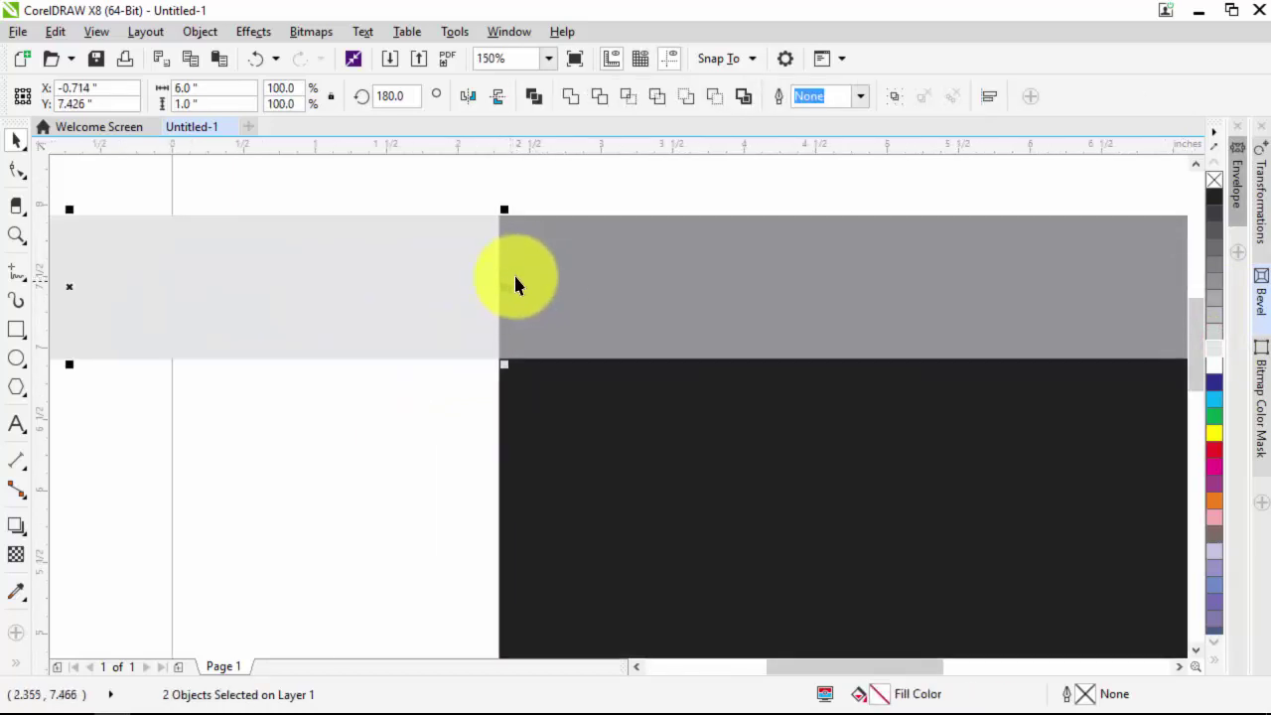
pyautogui.scroll(-4, 512, 282)
pyautogui.click(420, 354)
# Delete the left-hand 6-inch strip under the 4-inch one and fill the remaining 4-inch strip with a medium grey.
pyautogui.click(336, 278)
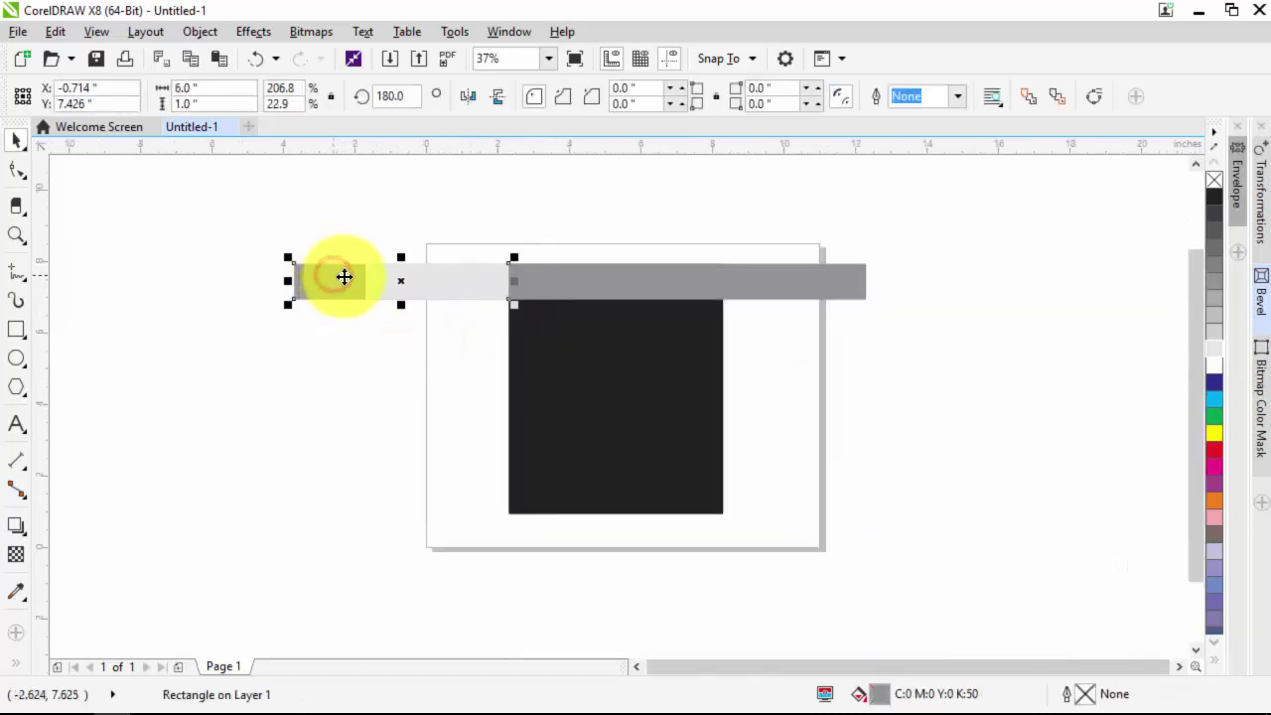
pyautogui.moveTo(344, 277); pyautogui.dragTo(434, 295)
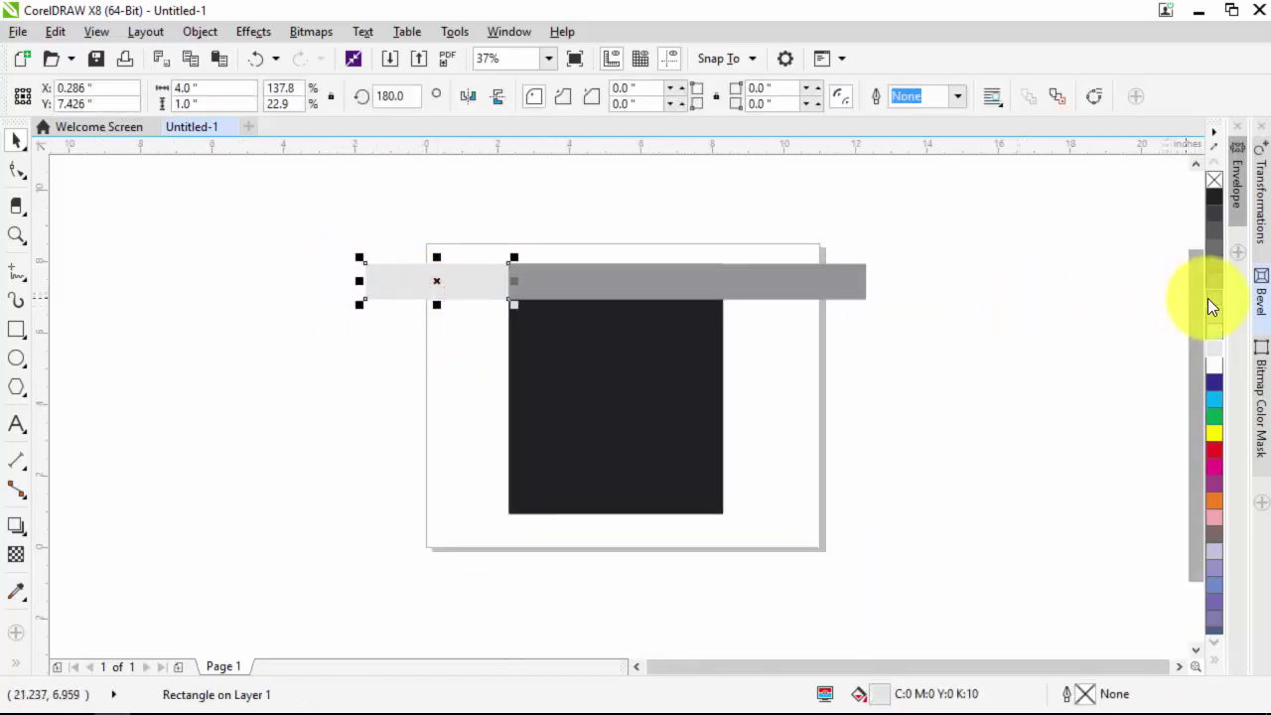
pyautogui.click(1209, 301)
pyautogui.click(1069, 318)
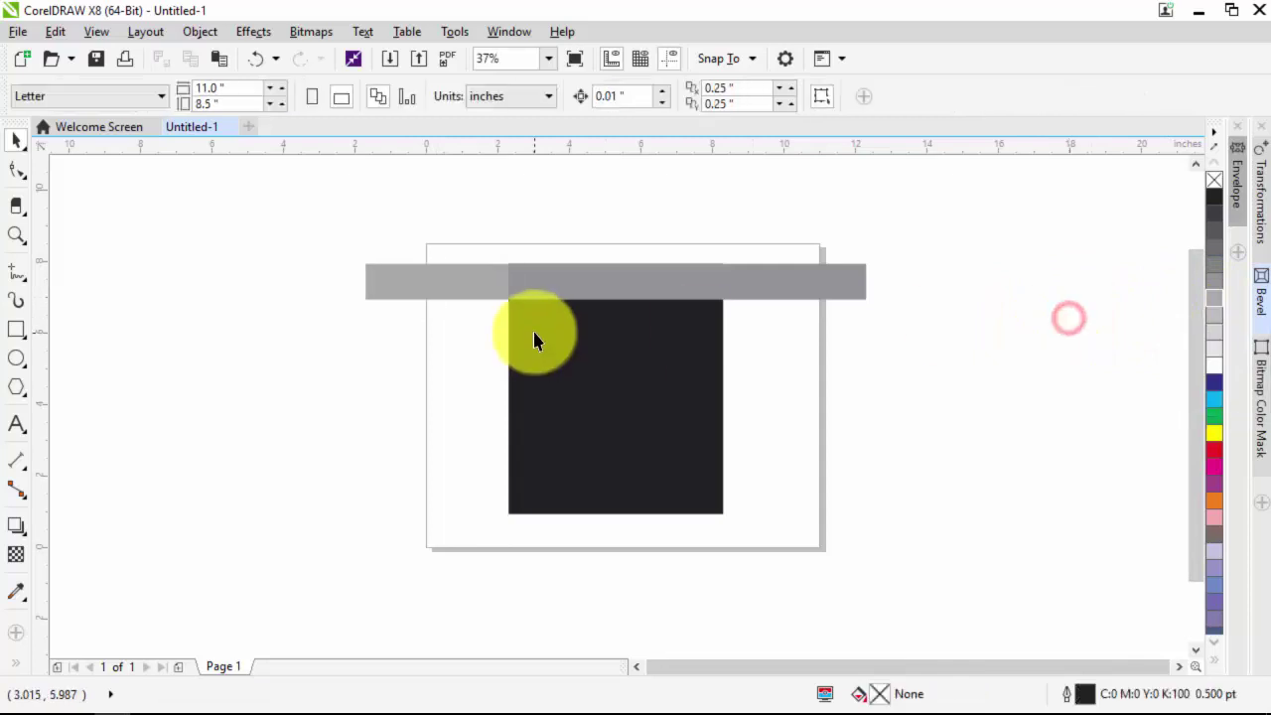
# Duplicate the top row of three strips straight down over the black rectangle and group the copy.
pyautogui.moveTo(298, 227); pyautogui.dragTo(955, 330)
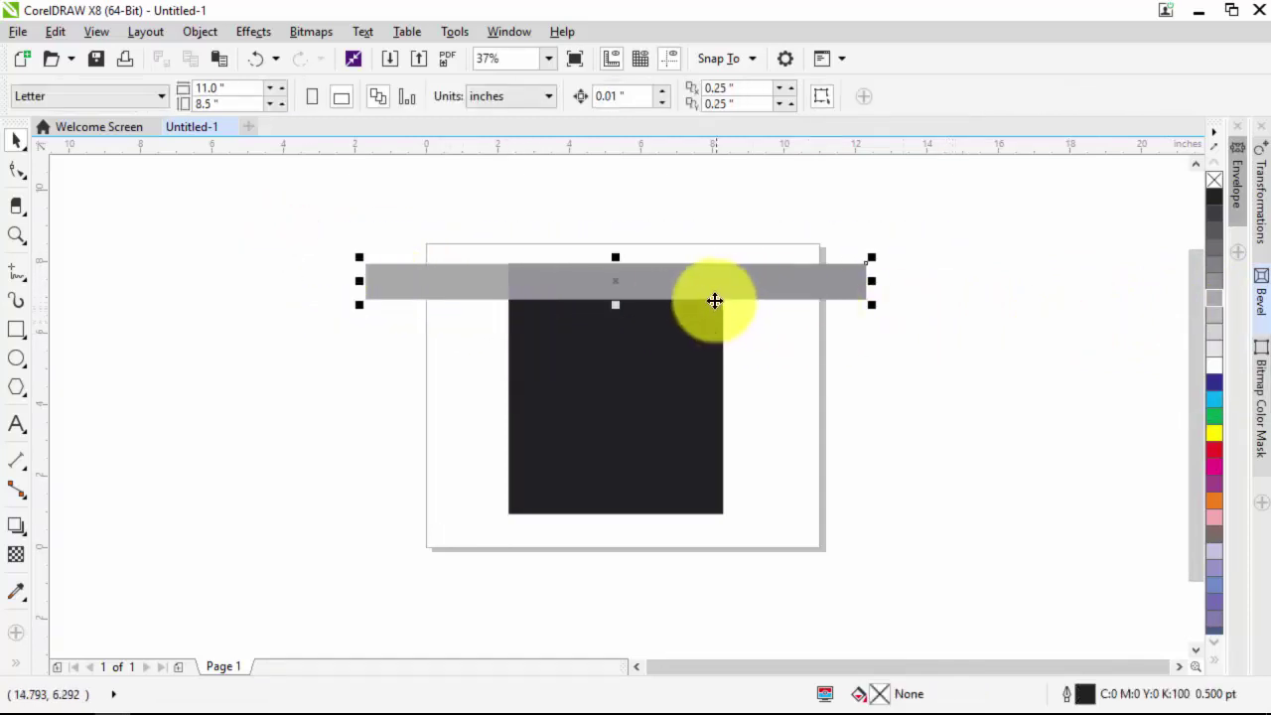
pyautogui.moveTo(693, 289); pyautogui.dragTo(692, 425)
pyautogui.rightClick(692, 424)
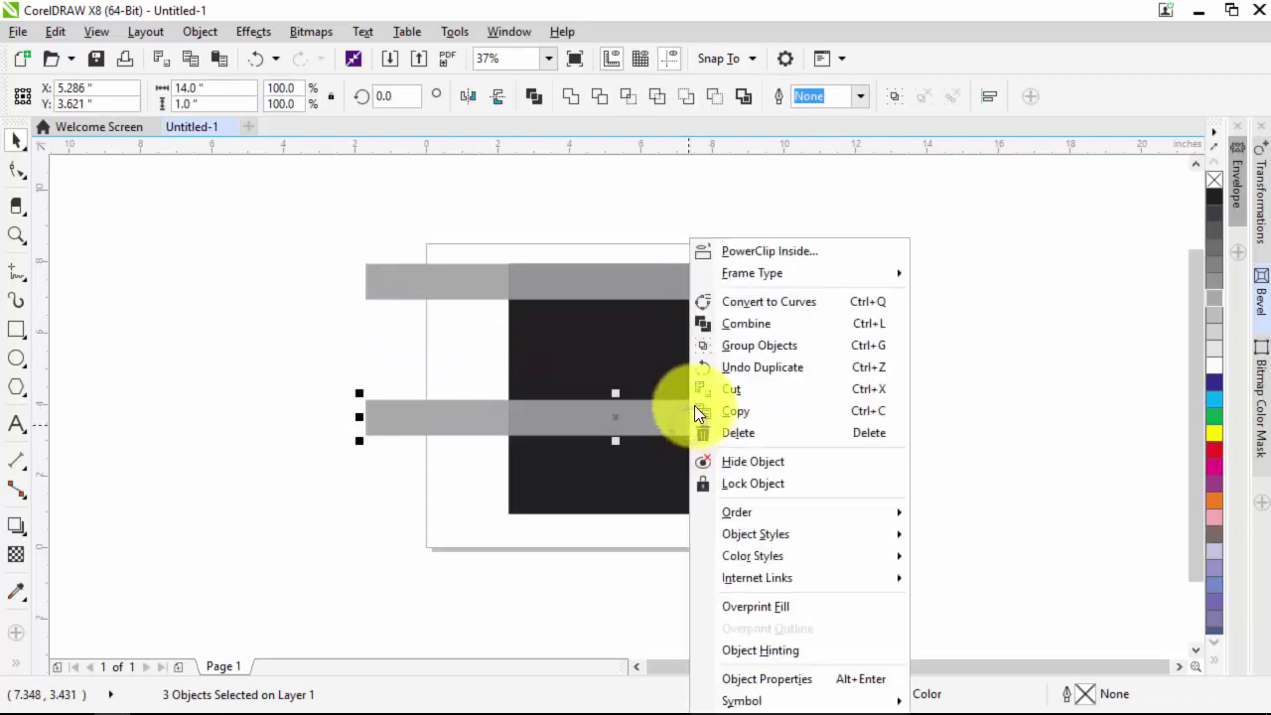
pyautogui.click(746, 344)
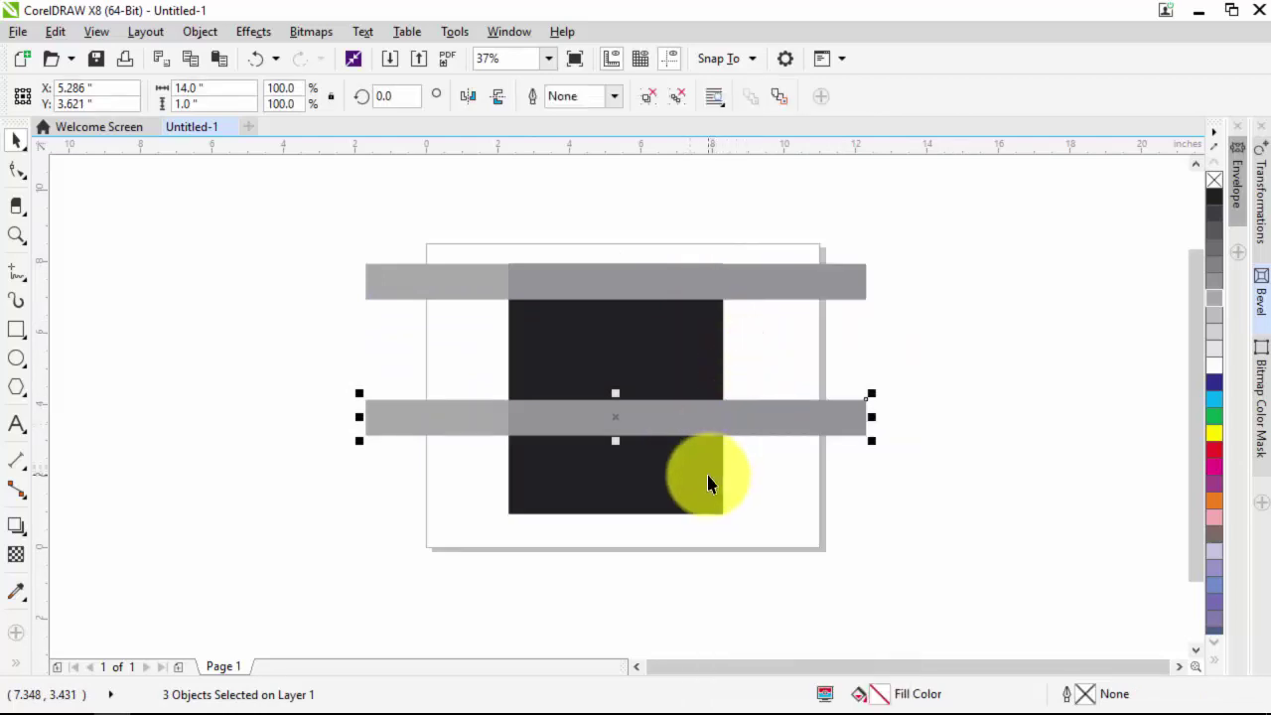
# Align the grouped lower row with the bottom edge of the black rectangle.
pyautogui.click(709, 483)
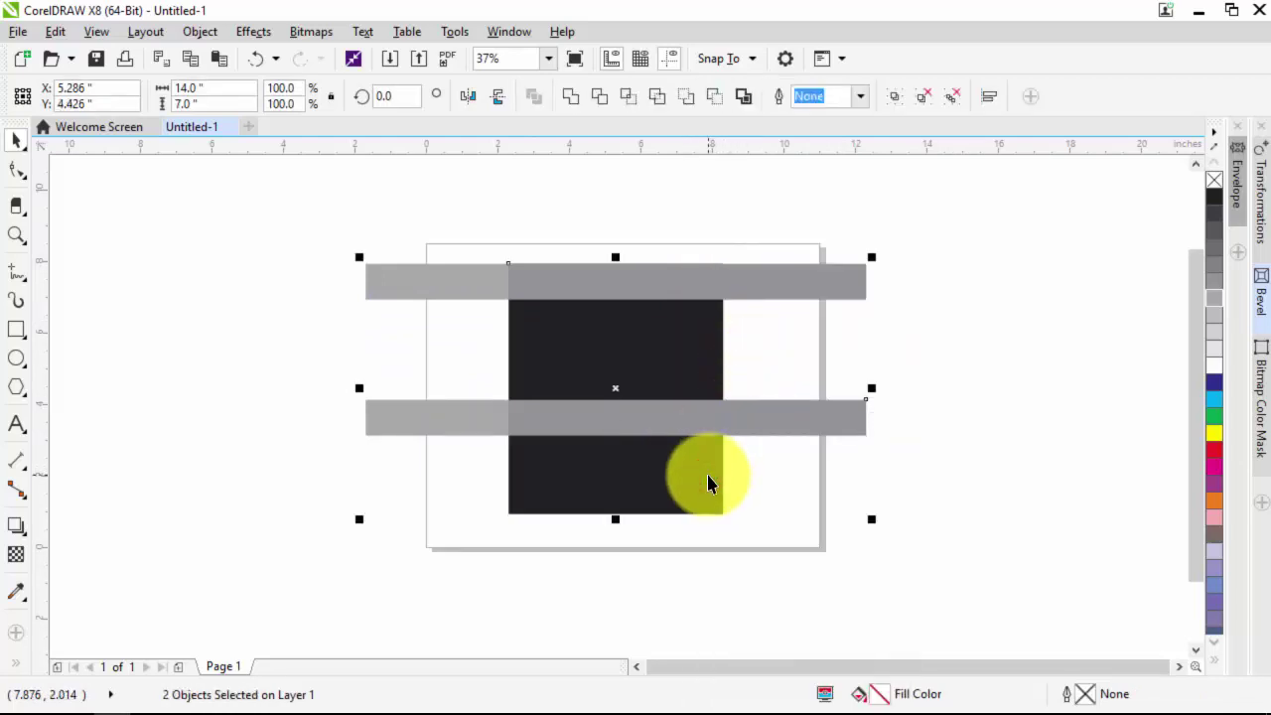
pyautogui.press('b')
pyautogui.click(729, 534)
# Set the lower group's height to 2 inches and align it again with the black rectangle's bottom edge.
pyautogui.click(729, 511)
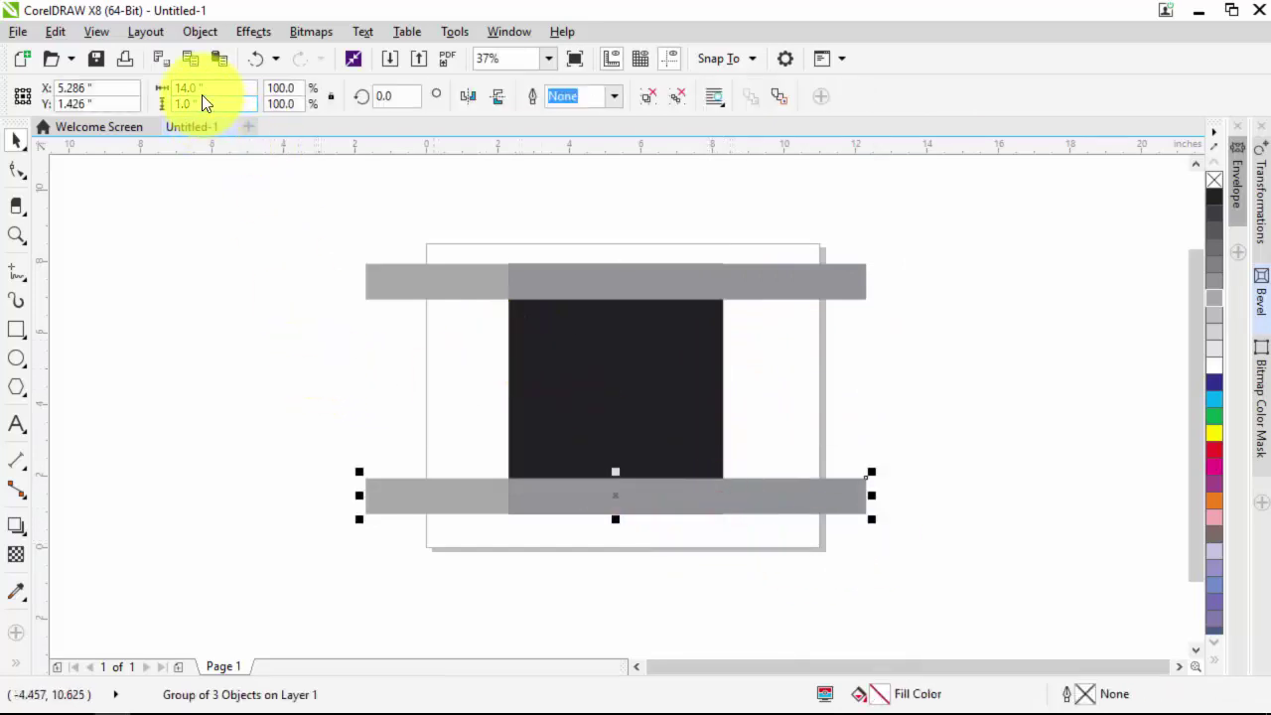
pyautogui.moveTo(191, 107); pyautogui.dragTo(167, 108)
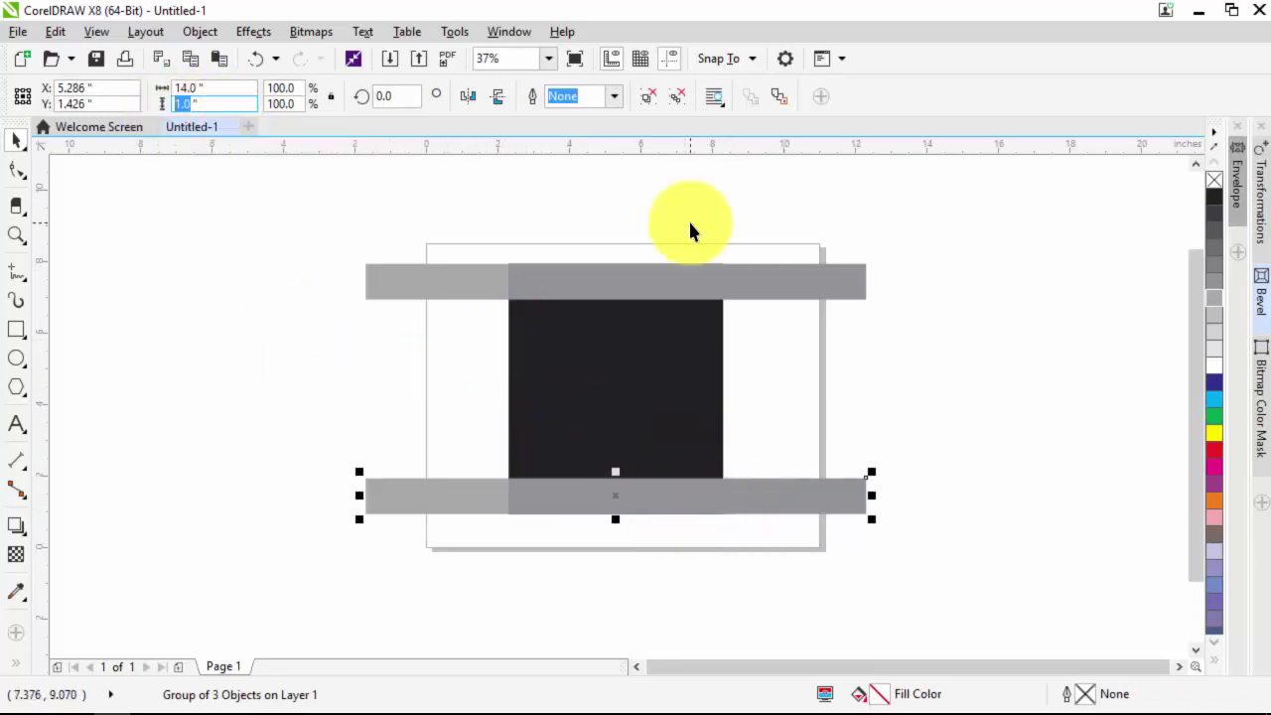
pyautogui.write('2')
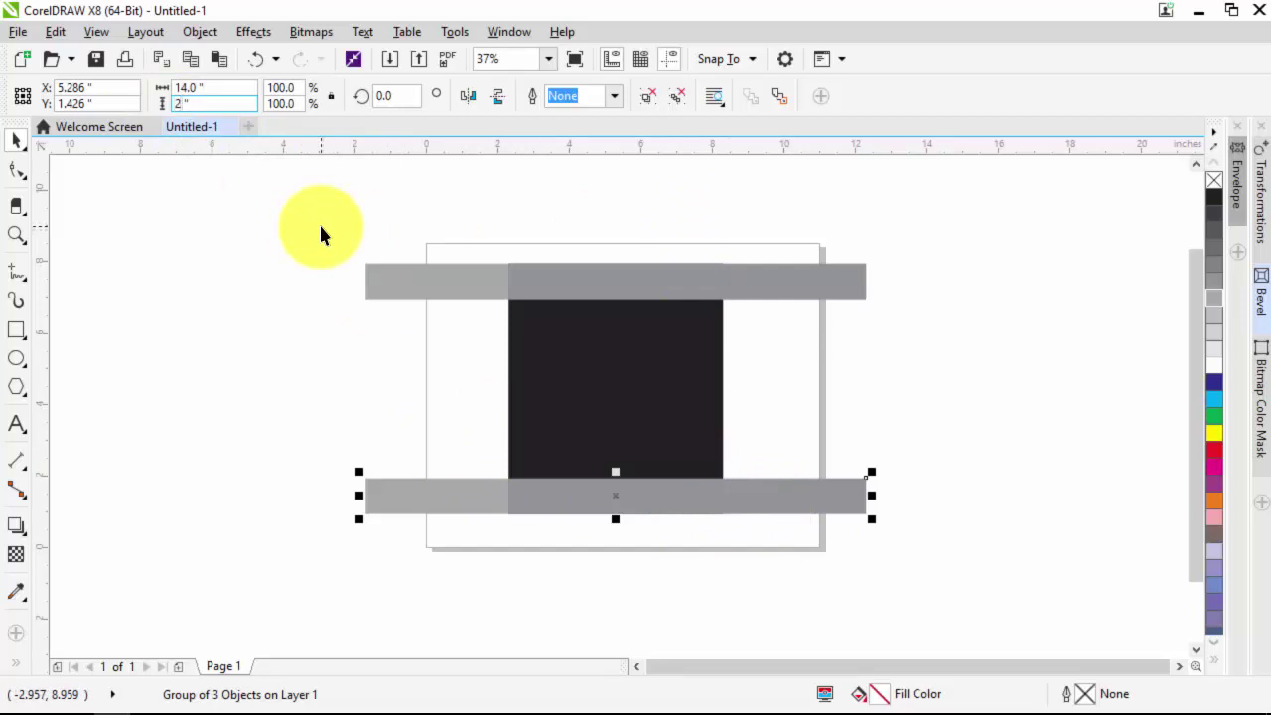
pyautogui.press('Return')
pyautogui.keyDown('shift'); pyautogui.click(709, 403); pyautogui.keyUp('shift')
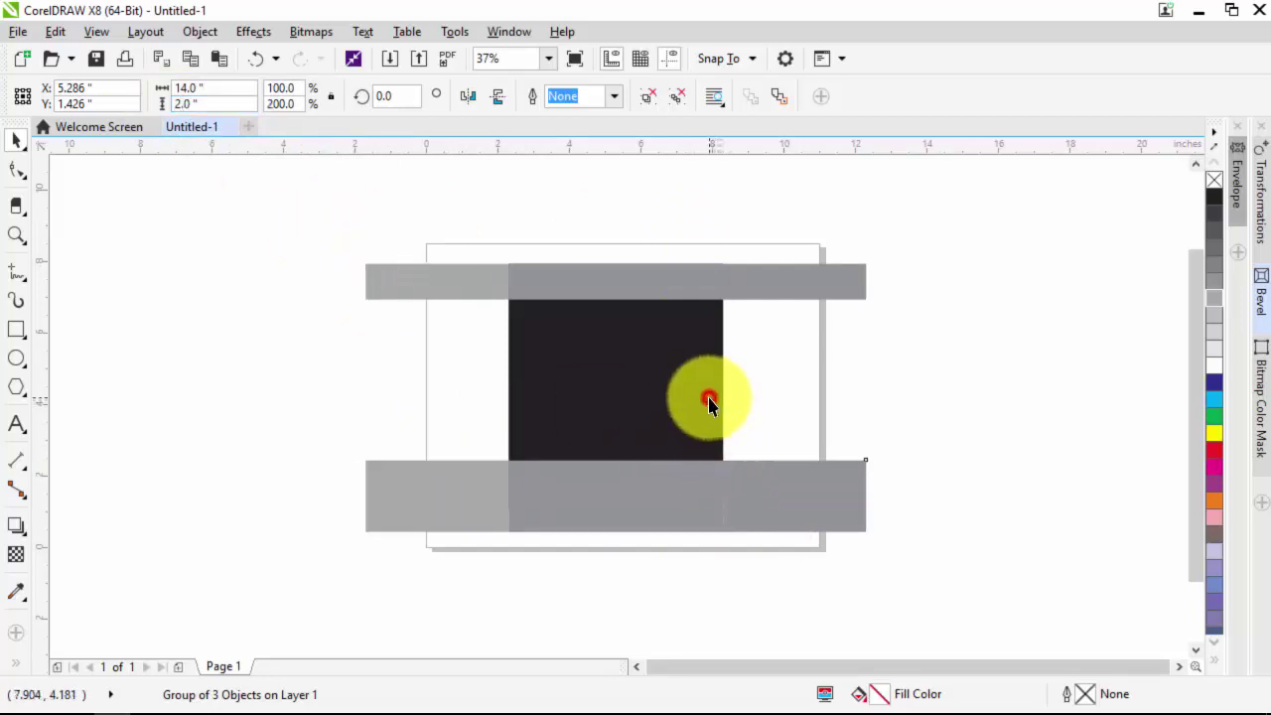
pyautogui.press('b')
pyautogui.click(990, 431)
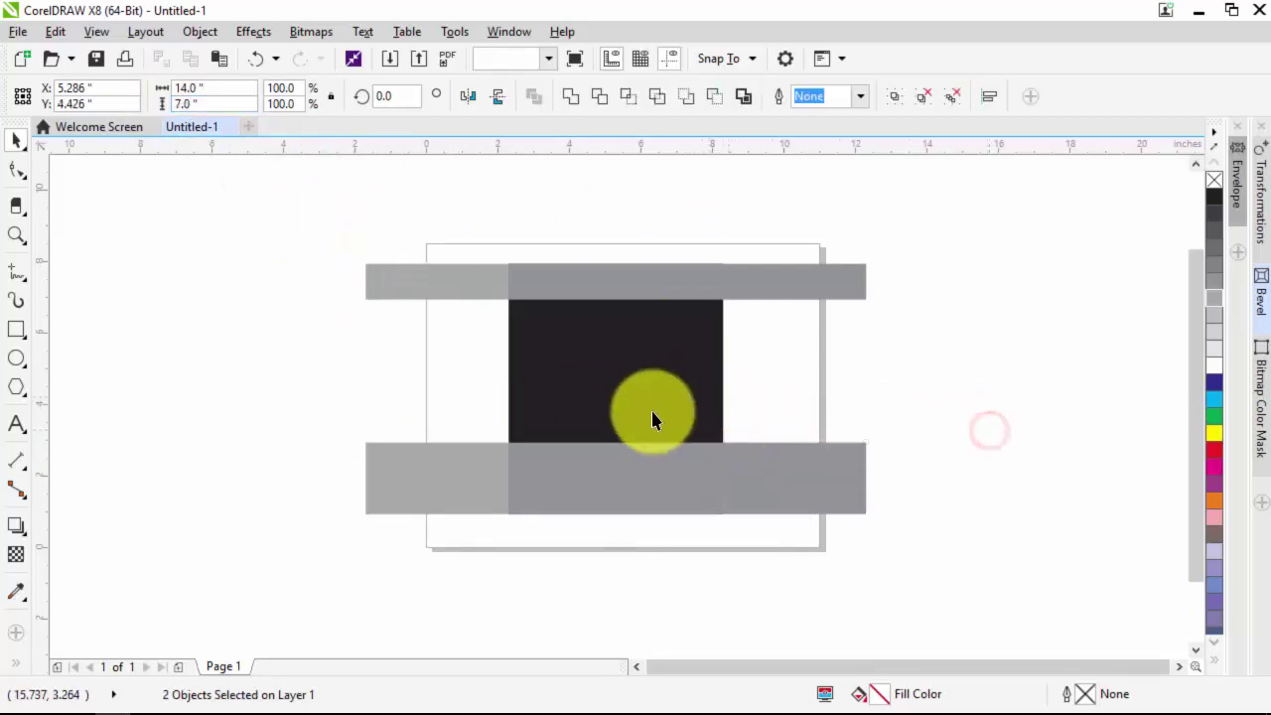
pyautogui.scroll(-3, 593, 407)
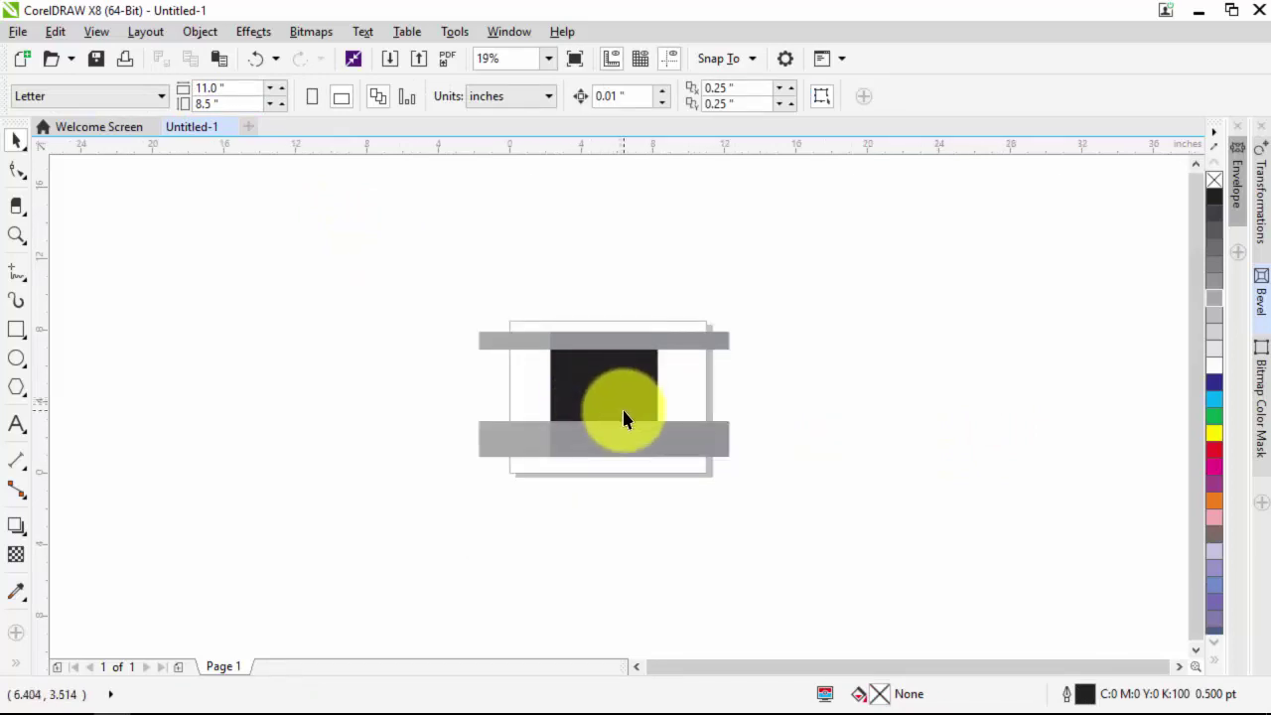
pyautogui.scroll(3, 625, 417)
pyautogui.click(620, 284)
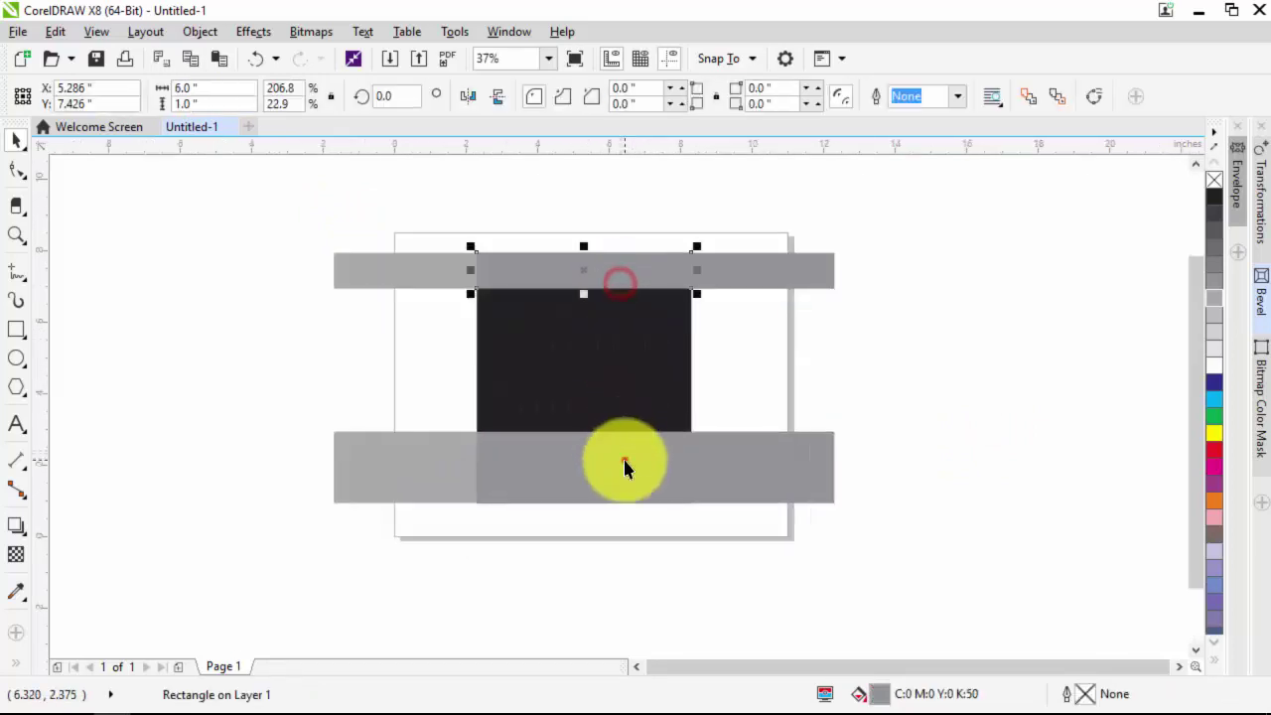
pyautogui.click(623, 459)
pyautogui.click(730, 463)
pyautogui.click(891, 432)
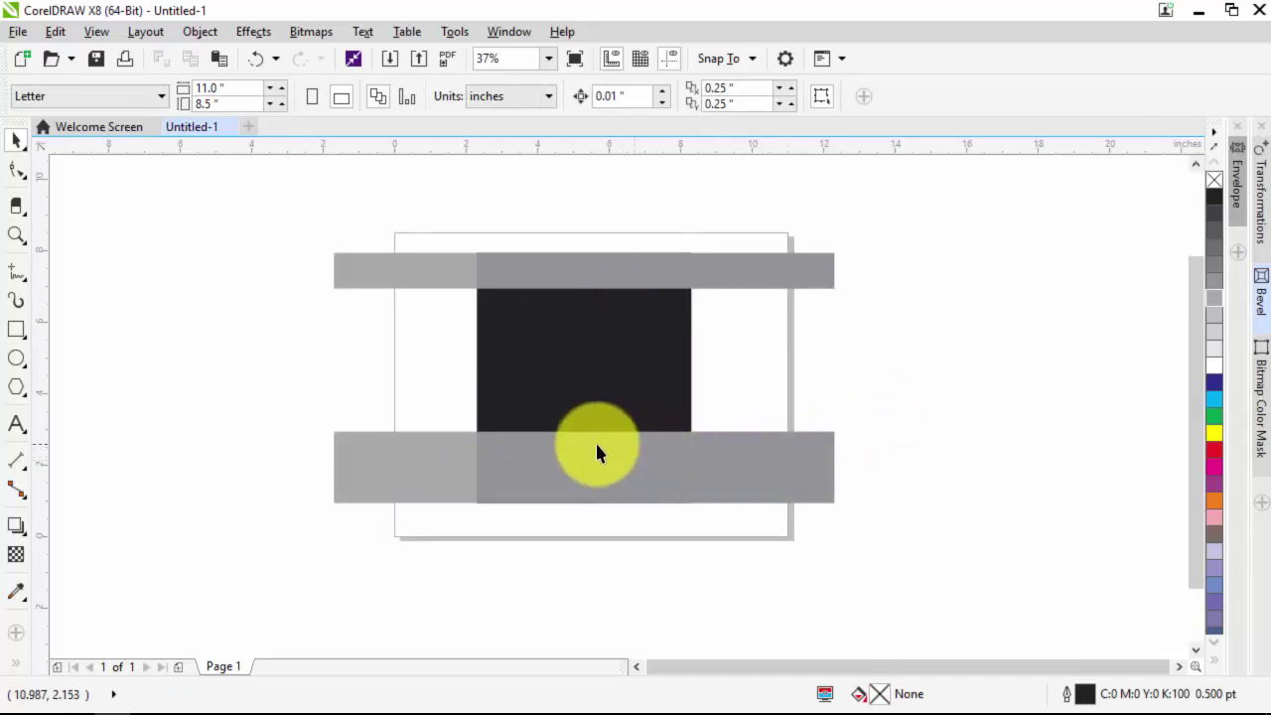
pyautogui.scroll(-3, 596, 447)
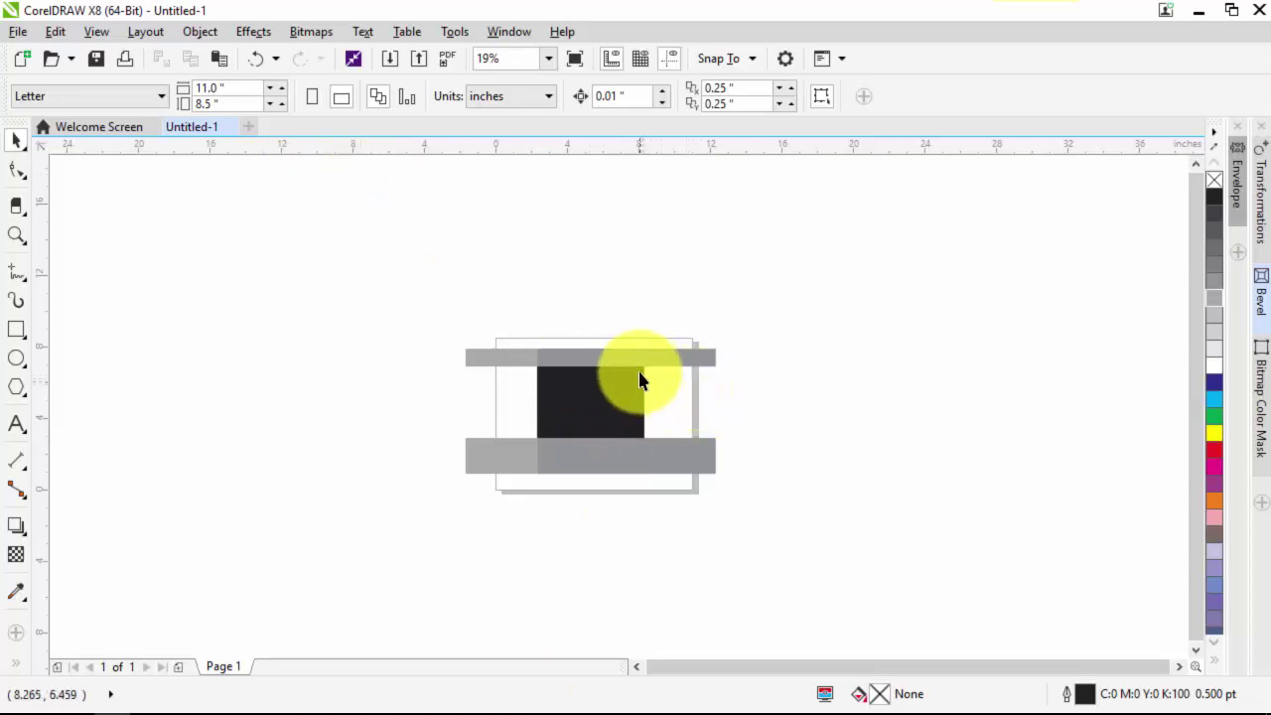
# Add the person's name in capitals as artistic text on the centre strip of the top row.
pyautogui.scroll(2, 640, 381)
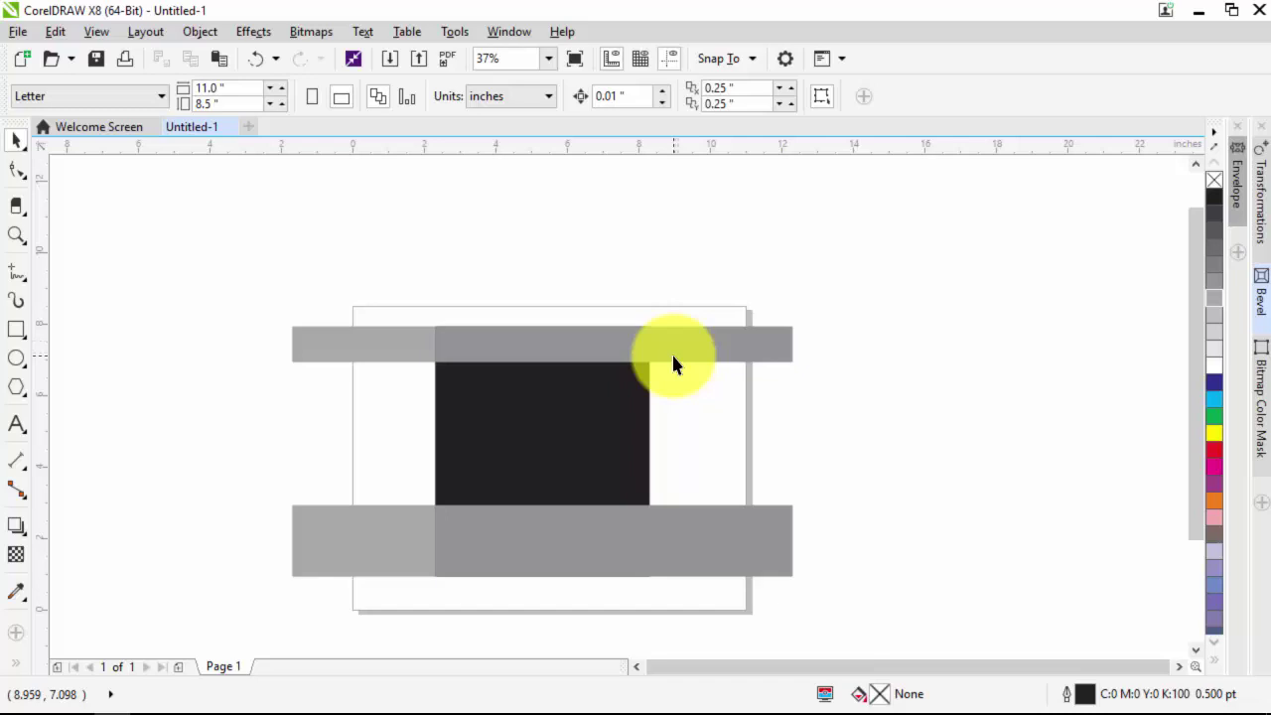
pyautogui.click(17, 423)
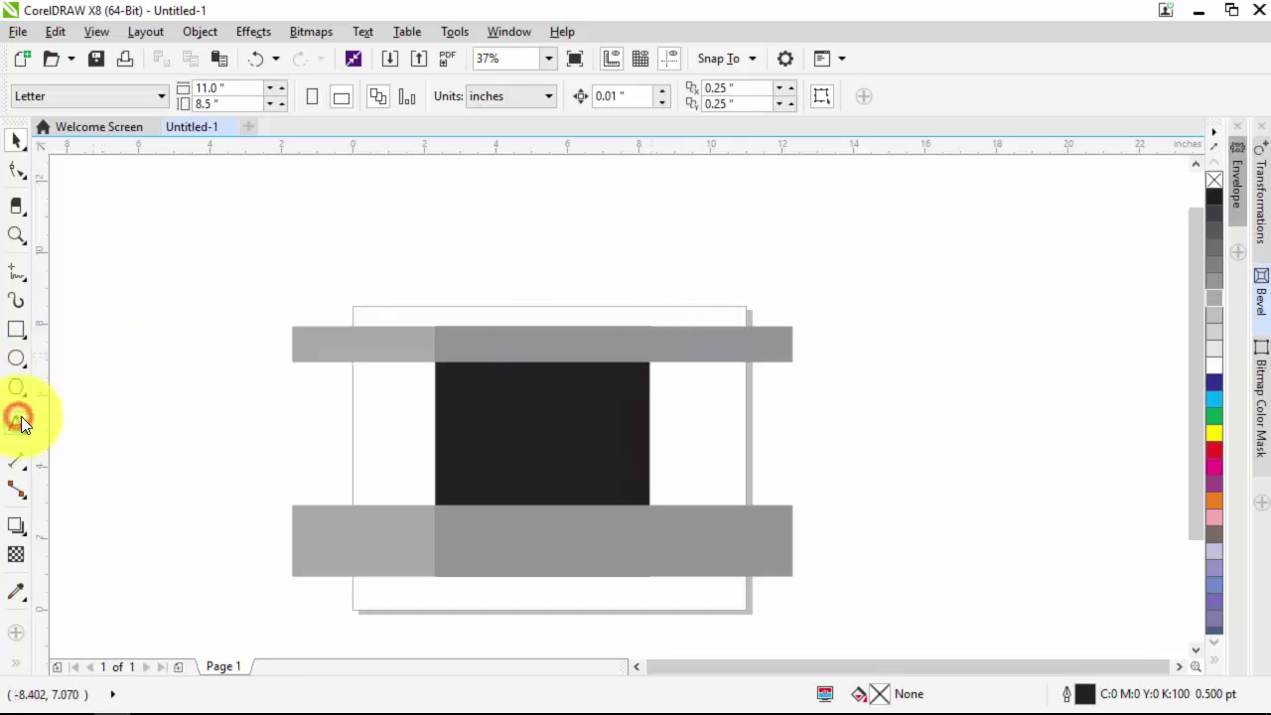
pyautogui.scroll(2, 533, 345)
pyautogui.click(529, 338)
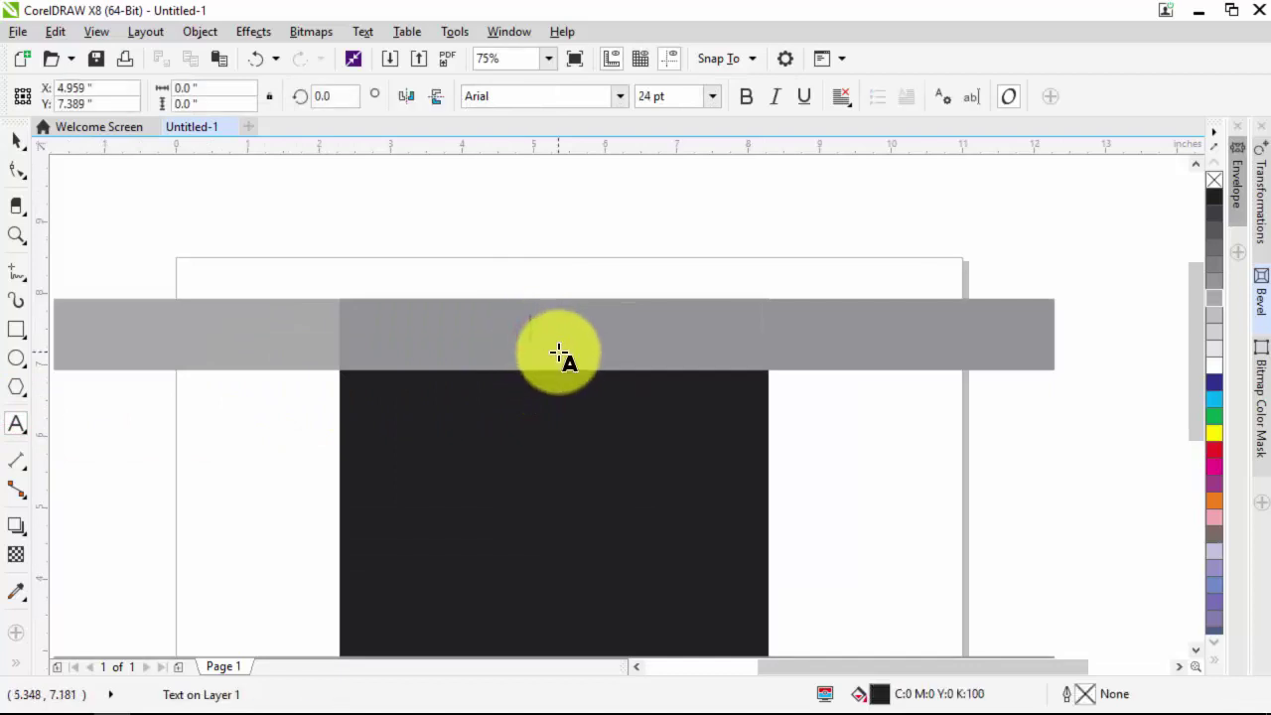
pyautogui.write('DHEERANDRA')
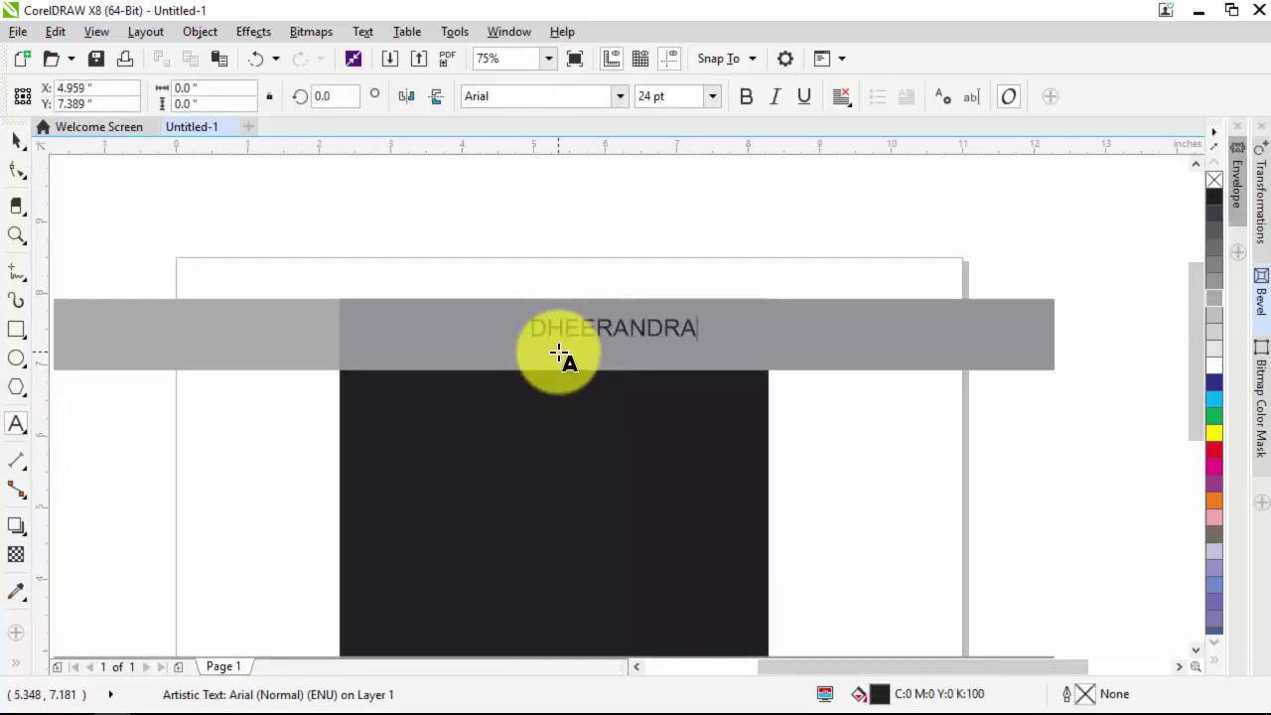
pyautogui.click(18, 140)
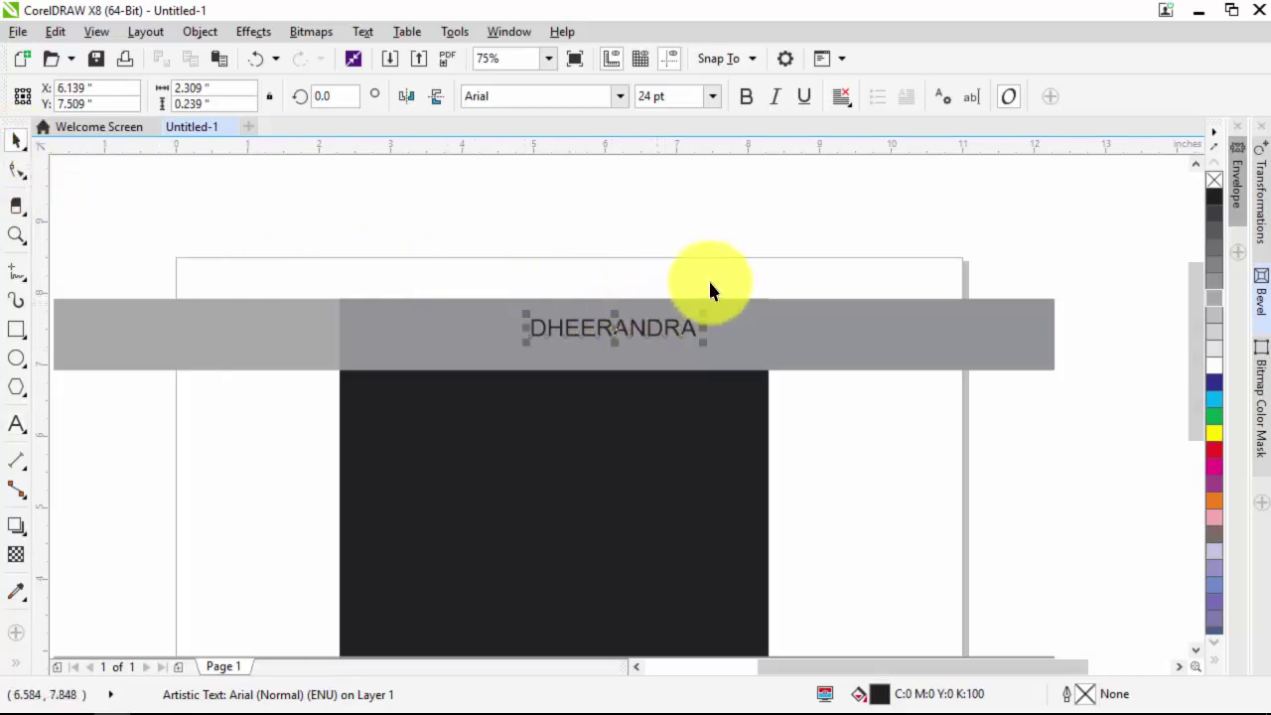
# Format the name text in bold Poplar Std and fill it with red.
pyautogui.click(748, 101)
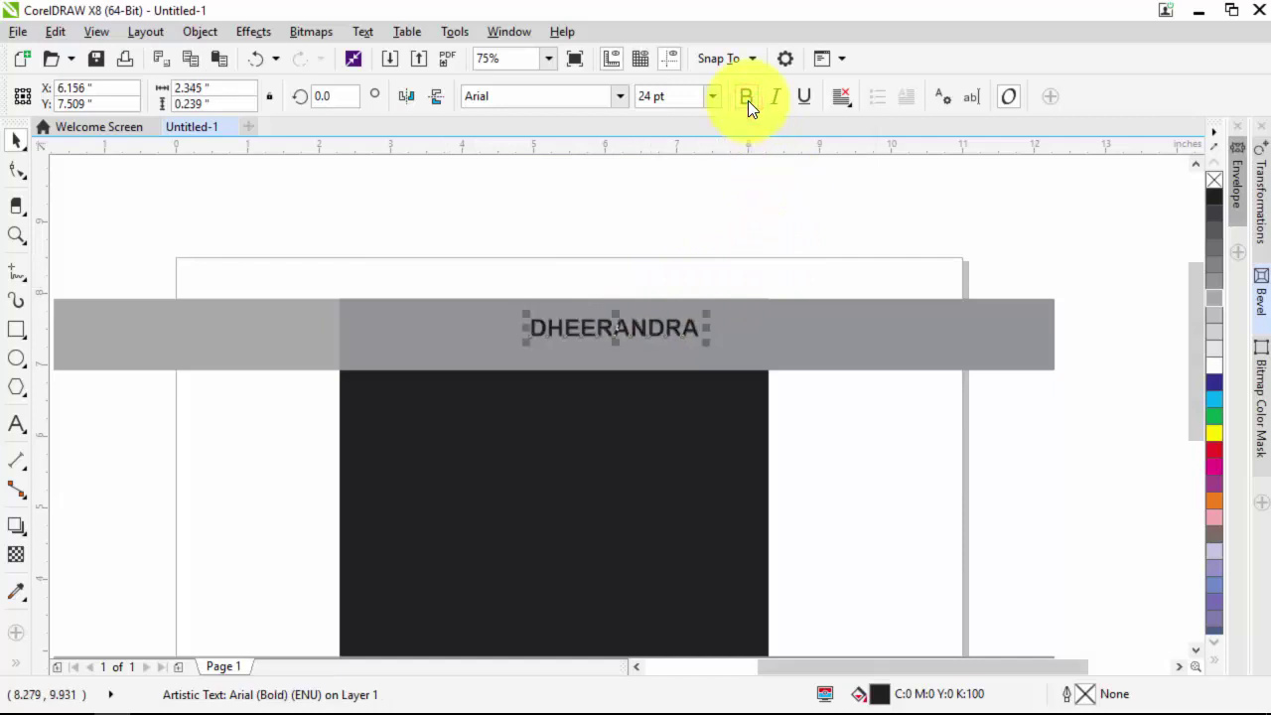
pyautogui.click(622, 88)
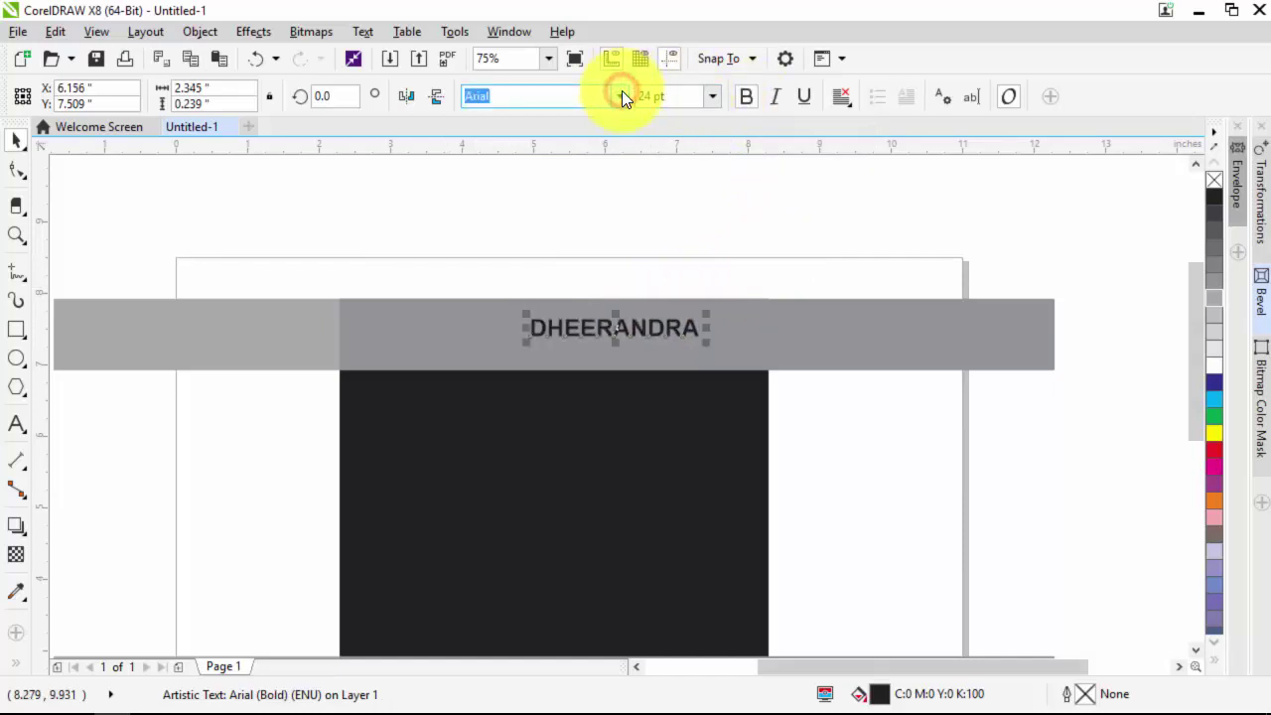
pyautogui.click(622, 95)
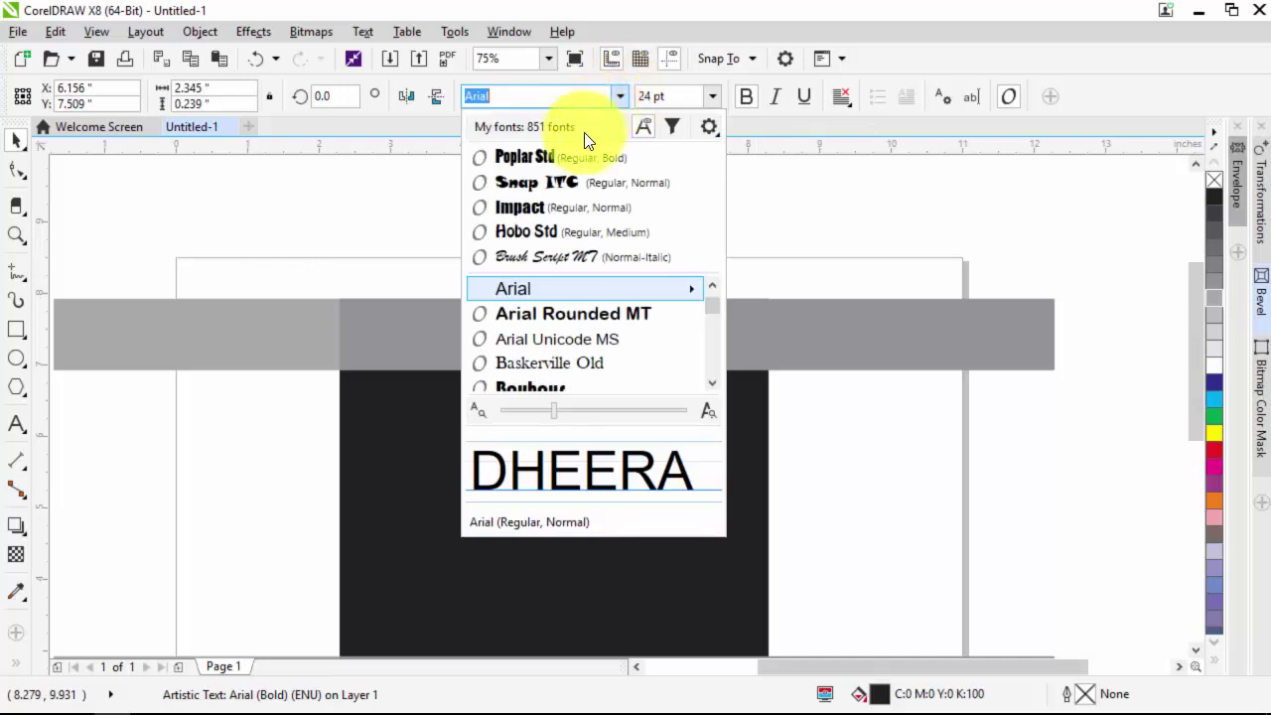
pyautogui.click(582, 159)
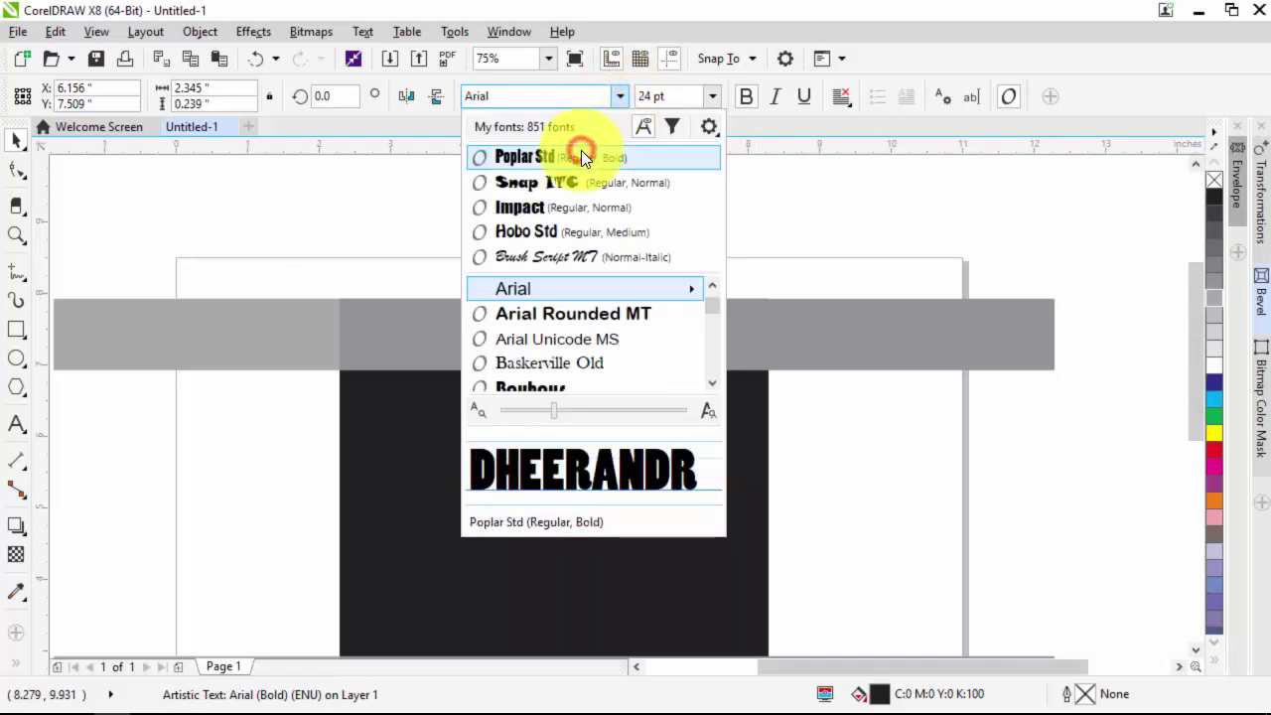
pyautogui.scroll(2, 606, 329)
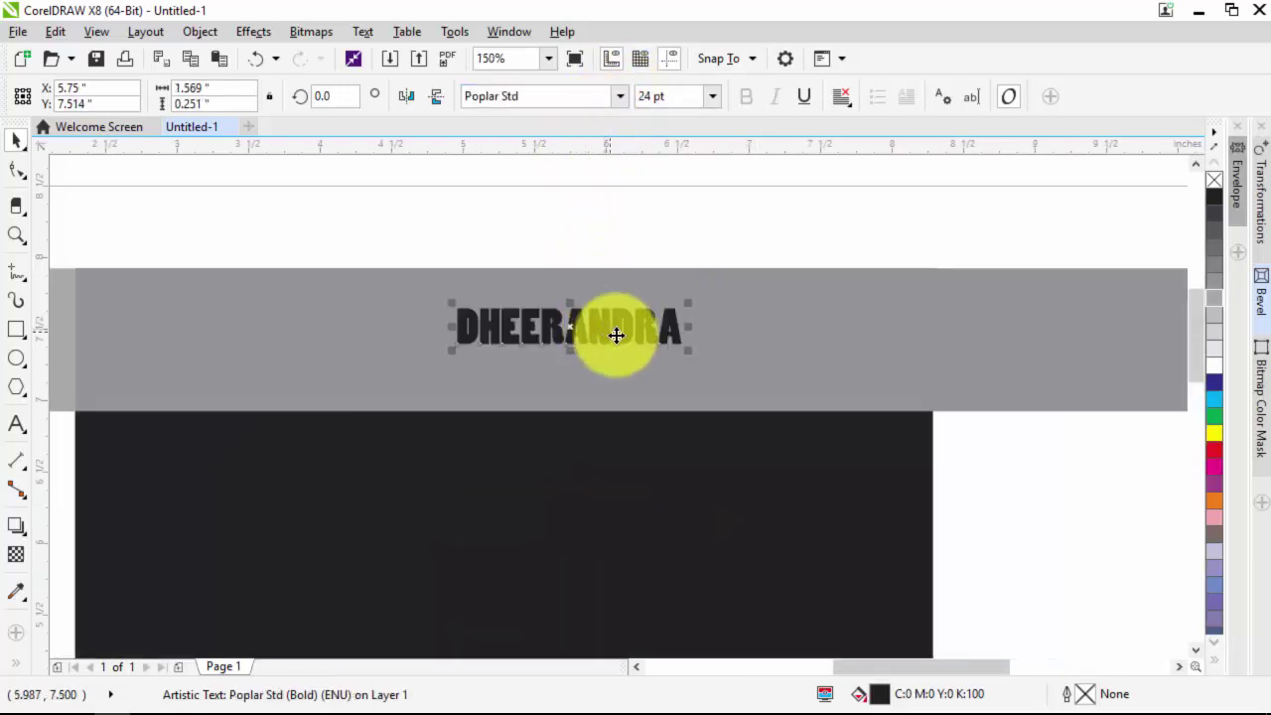
pyautogui.click(1216, 449)
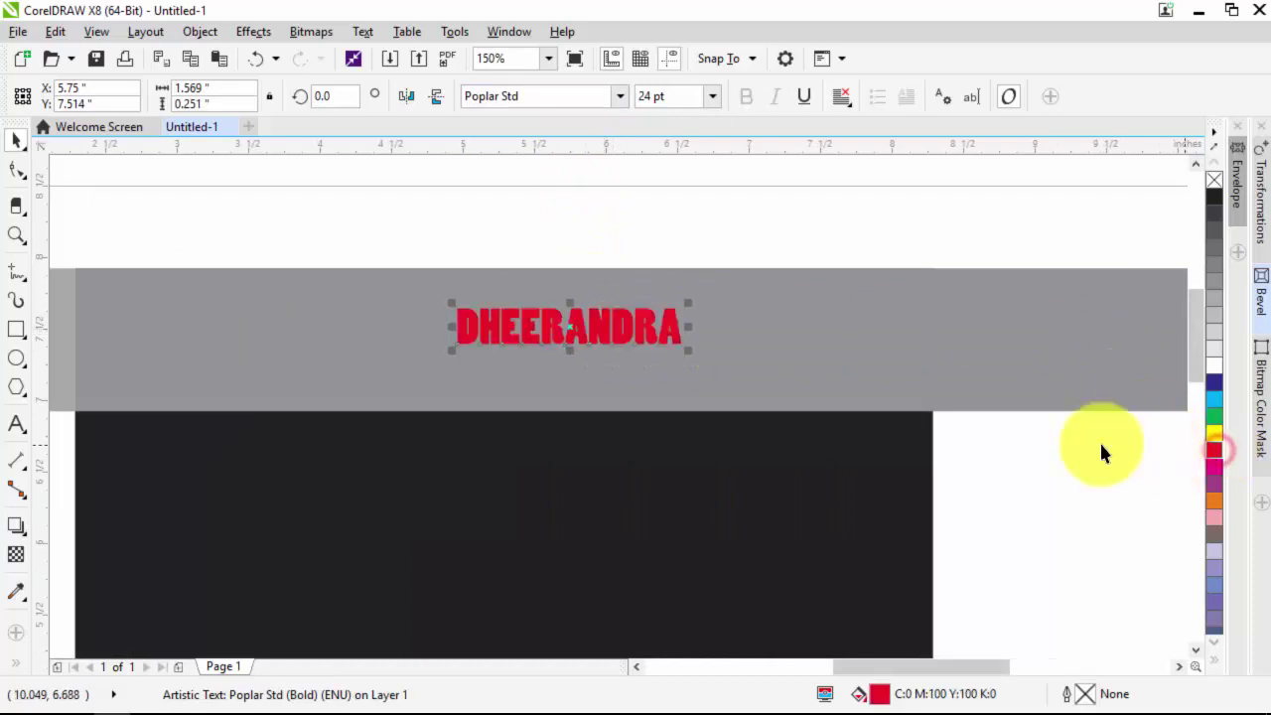
# Fill the 6-inch strip behind the name with dark grey, one shade lighter than black.
pyautogui.scroll(-2, 554, 376)
pyautogui.click(701, 363)
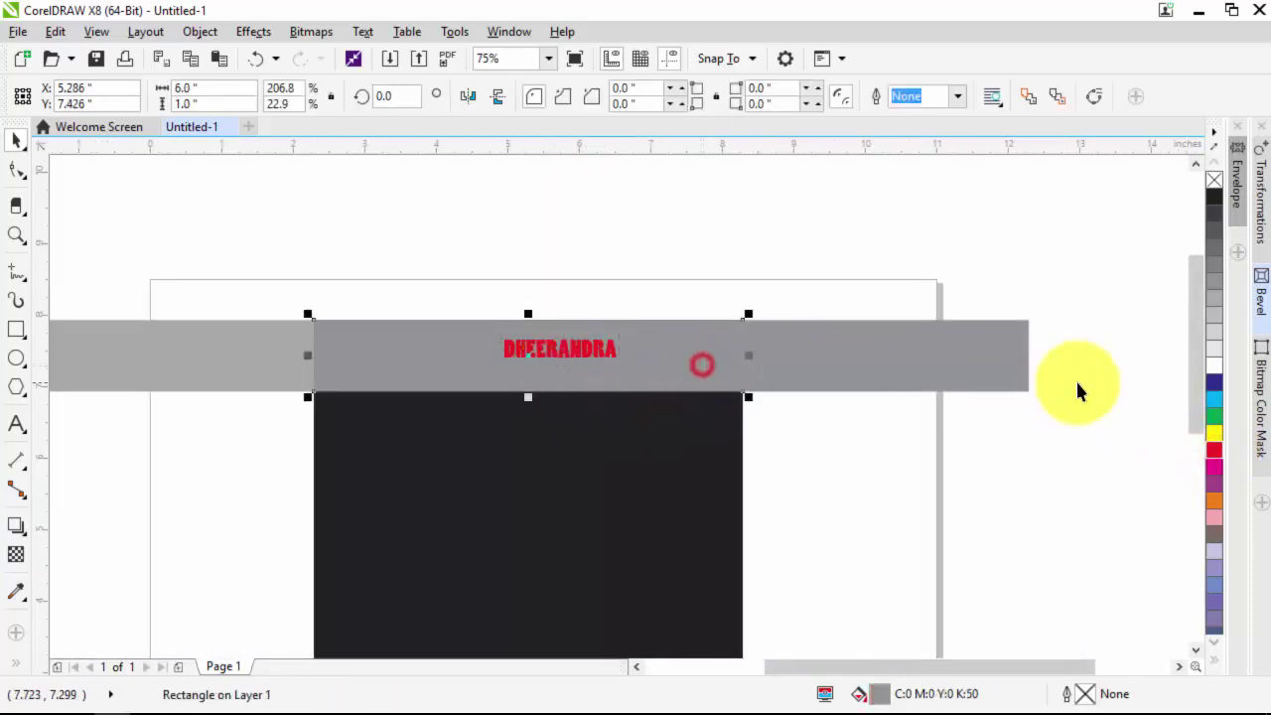
pyautogui.click(1213, 197)
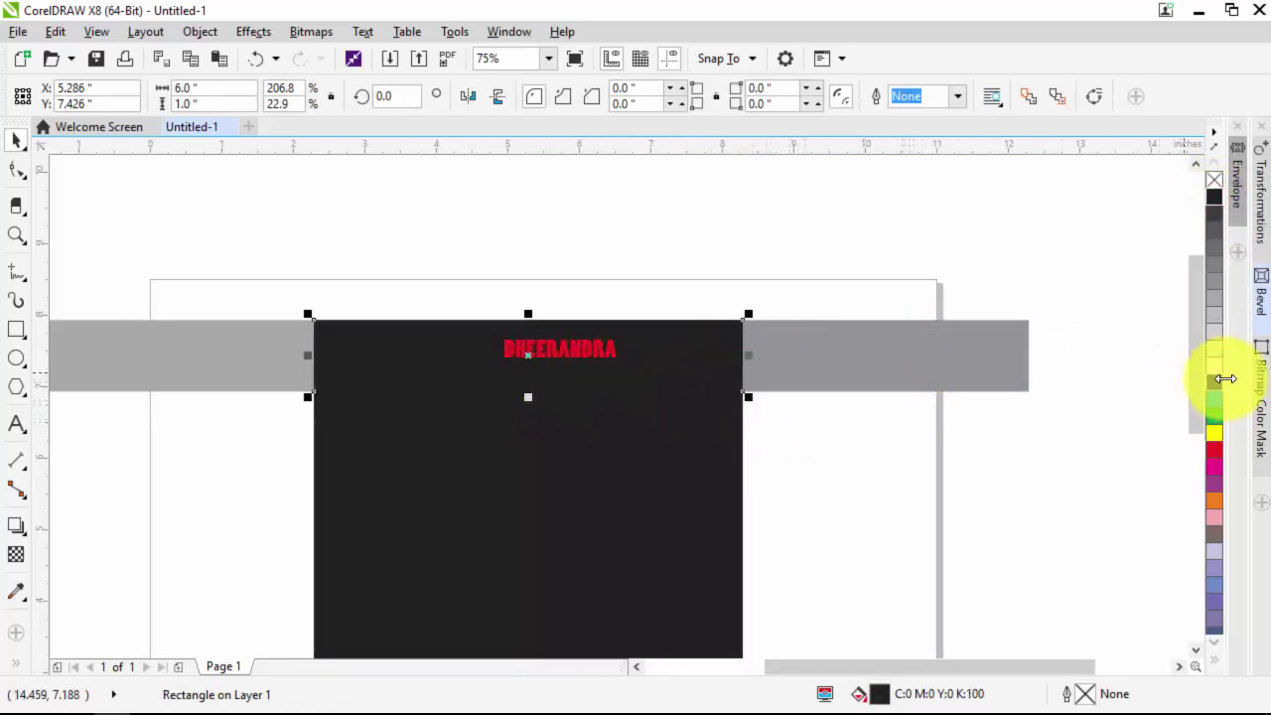
pyautogui.click(1212, 213)
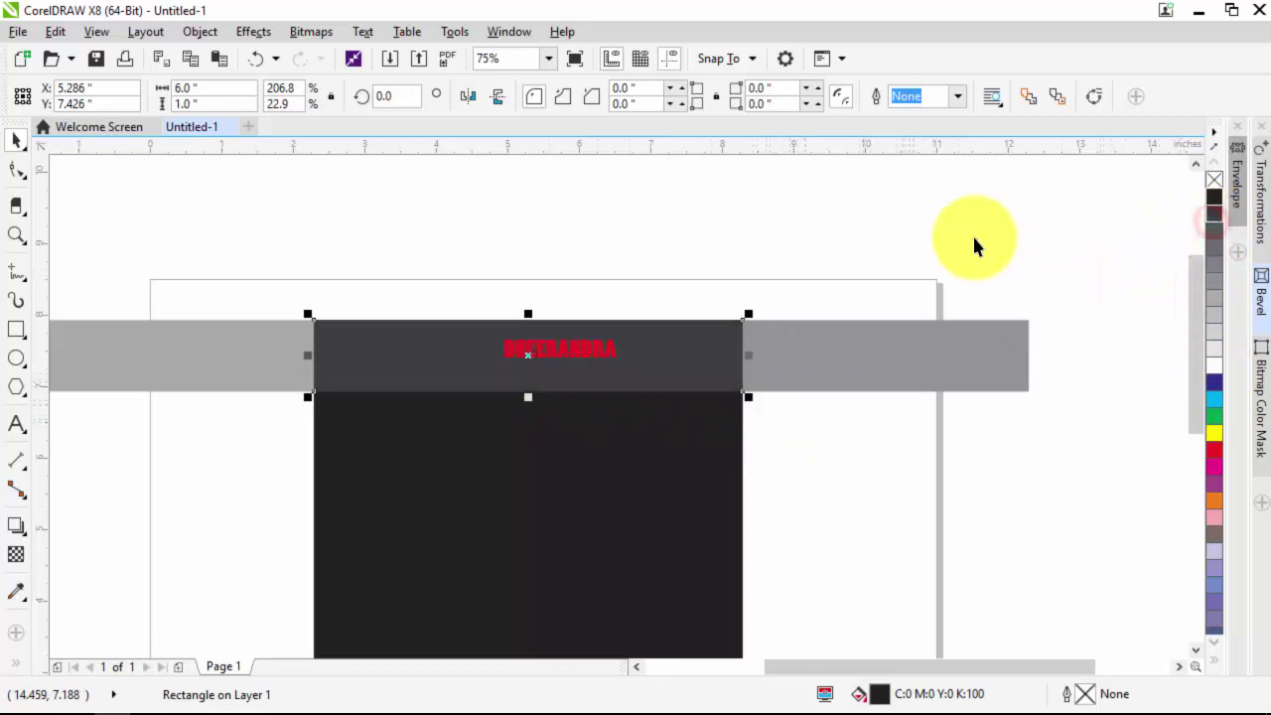
pyautogui.click(973, 236)
pyautogui.scroll(-2, 617, 356)
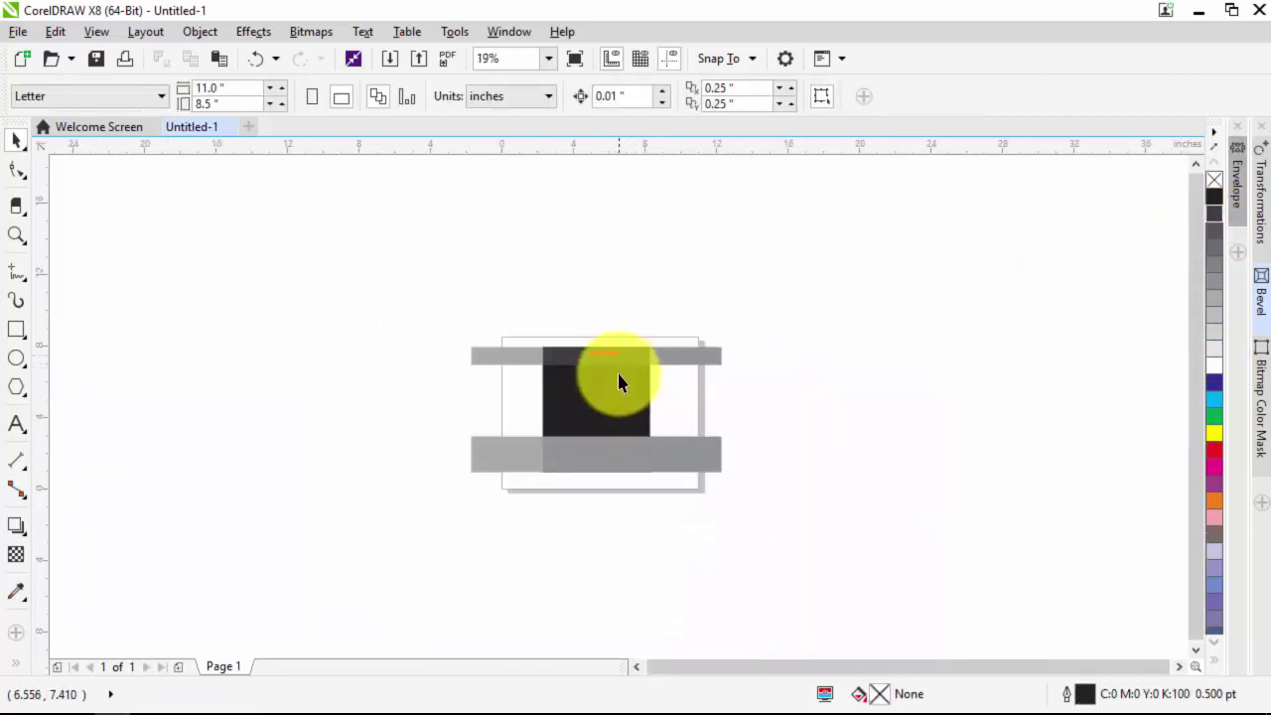
pyautogui.scroll(1, 606, 398)
pyautogui.scroll(-2, 596, 338)
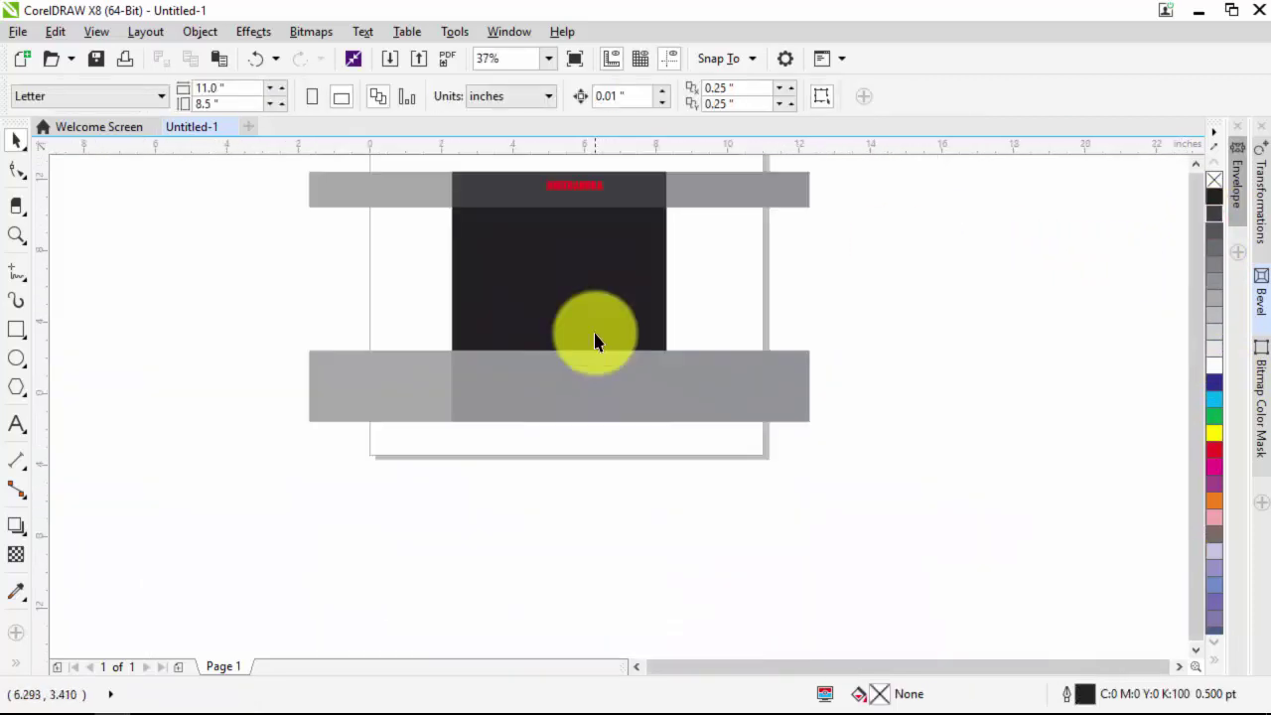
# Fill the 6 by 7 inch central rectangle with medium grey, four shades lighter than black.
pyautogui.click(599, 287)
pyautogui.click(1213, 262)
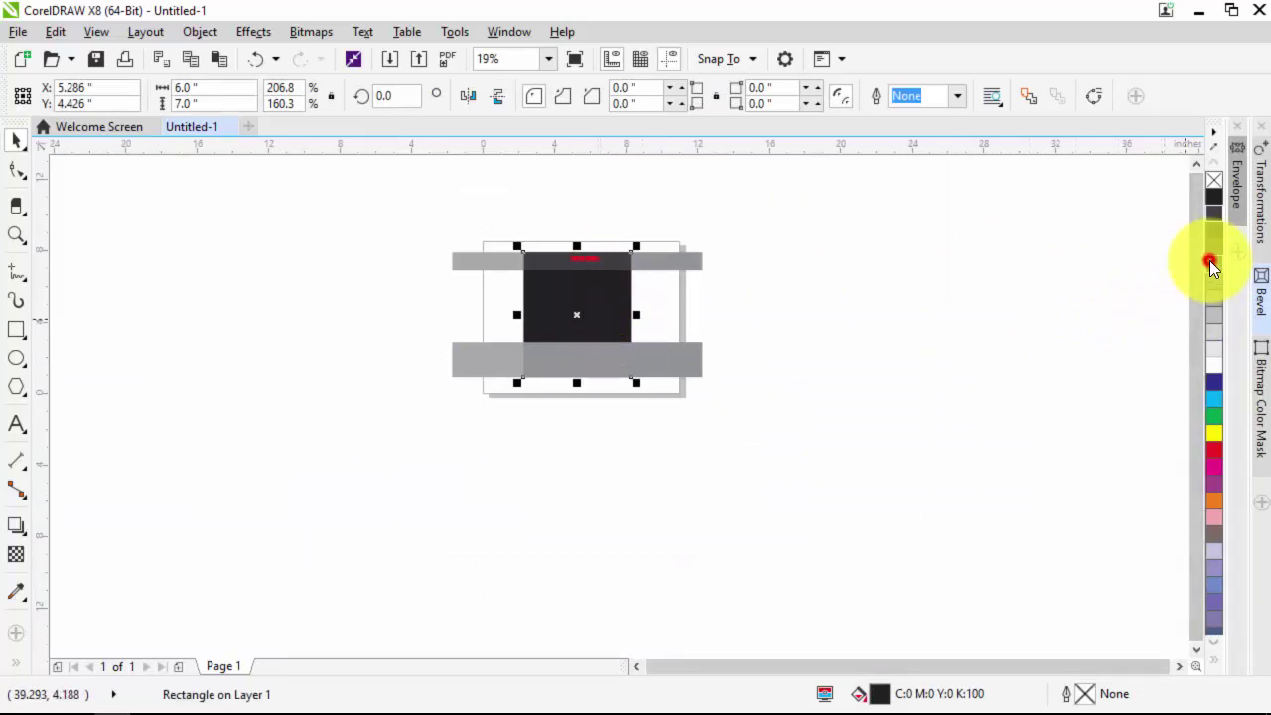
pyautogui.click(1047, 279)
pyautogui.scroll(2, 568, 264)
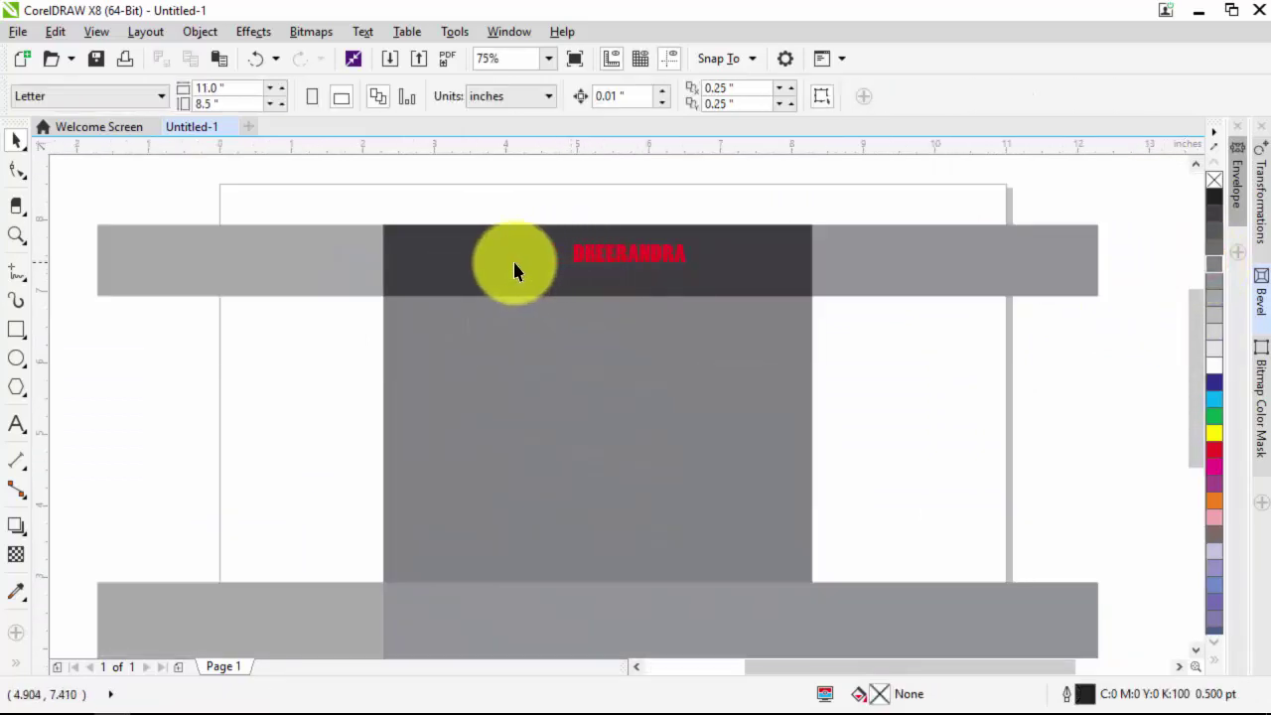
# Fill all three strips of the top row and the bottom band with black.
pyautogui.click(513, 264)
pyautogui.click(894, 260)
pyautogui.keyDown('shift'); pyautogui.click(276, 255); pyautogui.keyUp('shift')
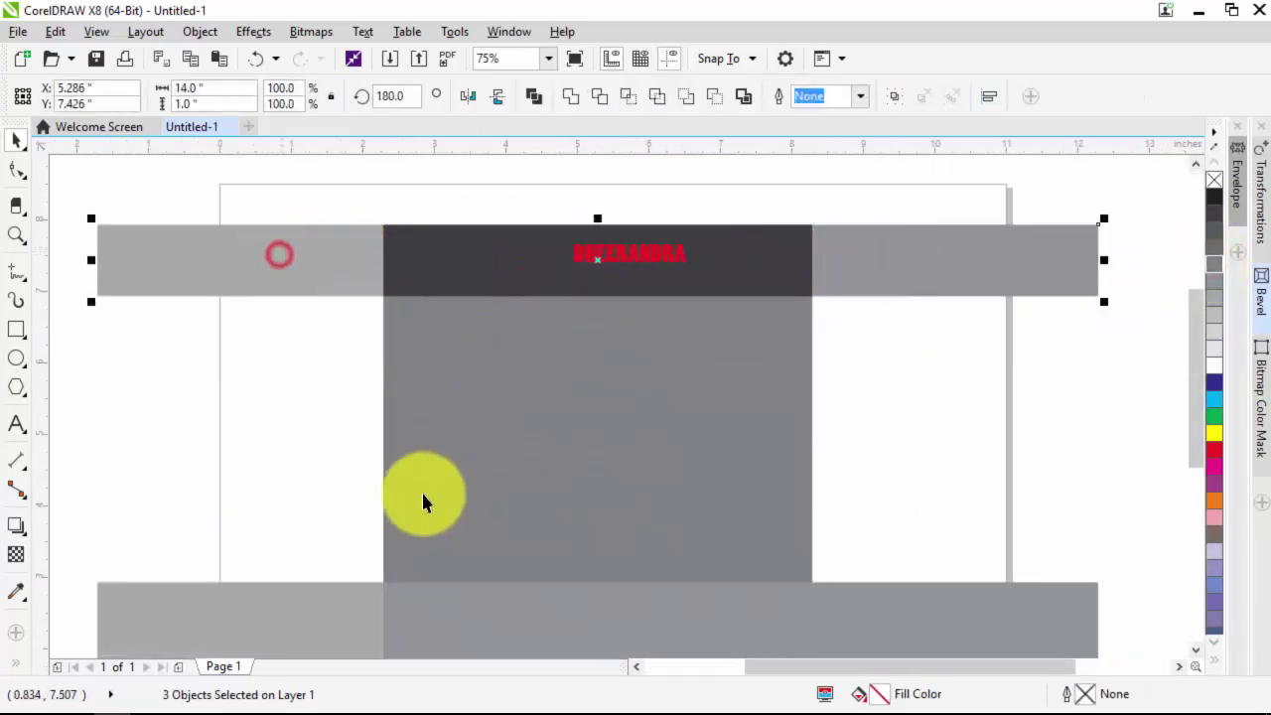
pyautogui.scroll(-1, 437, 476)
pyautogui.keyDown('shift'); pyautogui.click(367, 544); pyautogui.keyUp('shift')
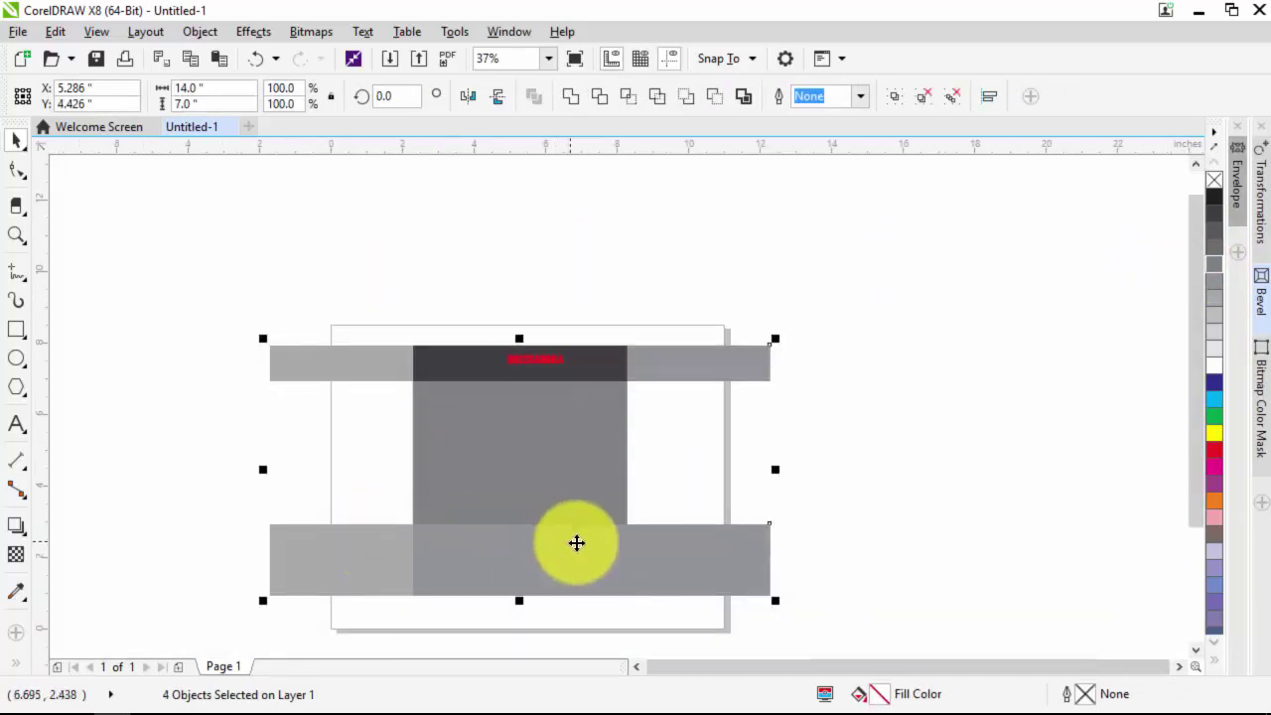
pyautogui.click(1212, 202)
pyautogui.click(1029, 318)
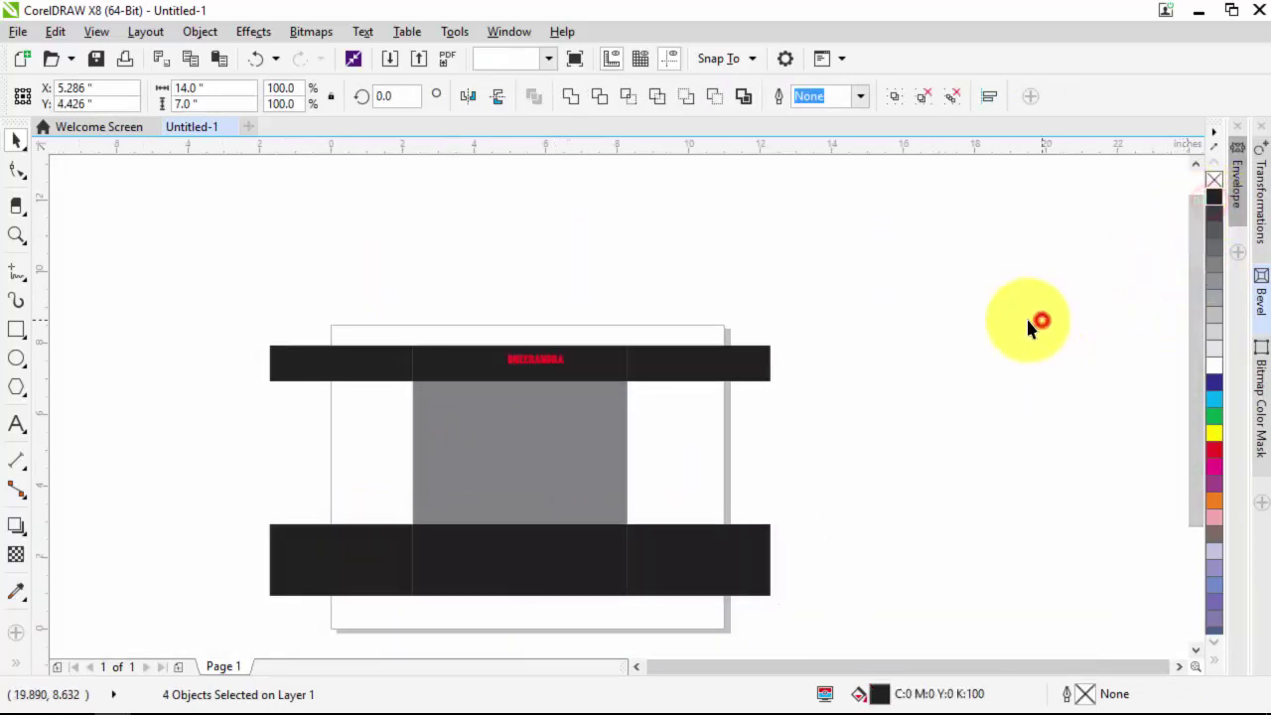
# Apply a soft edge bevel with its offset to center to the red name text.
pyautogui.scroll(4, 544, 350)
pyautogui.click(545, 341)
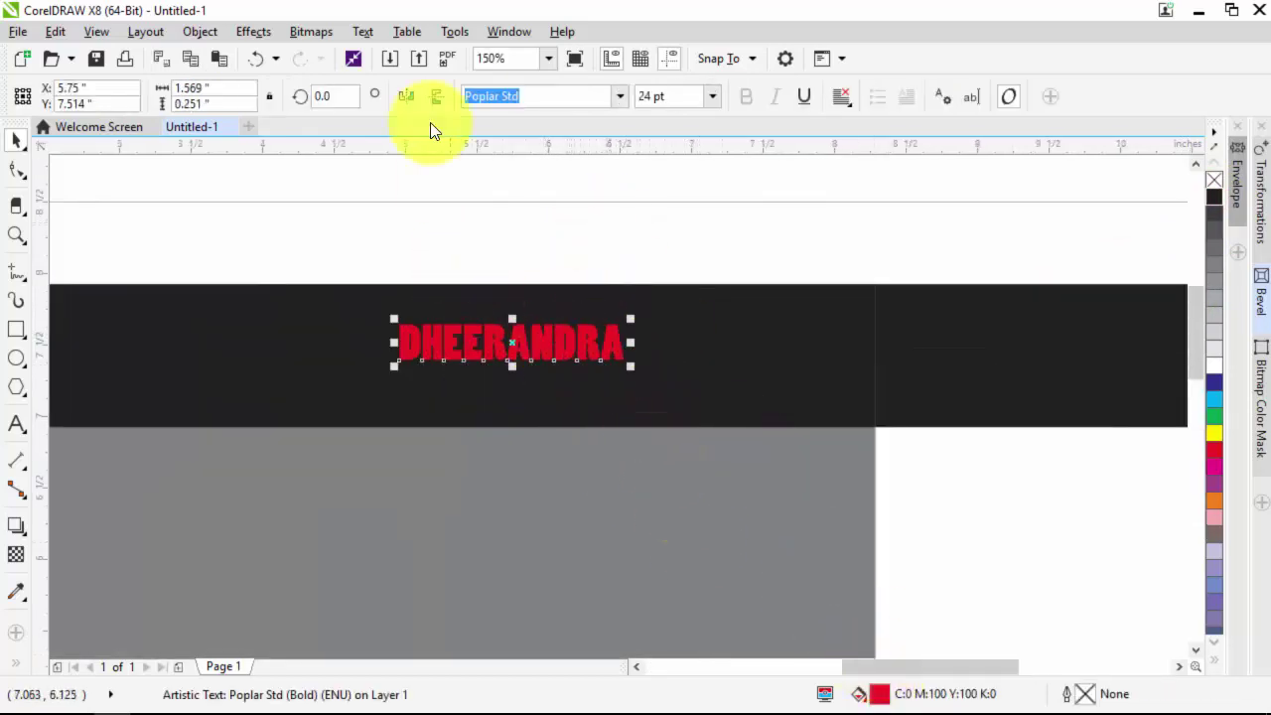
pyautogui.click(253, 31)
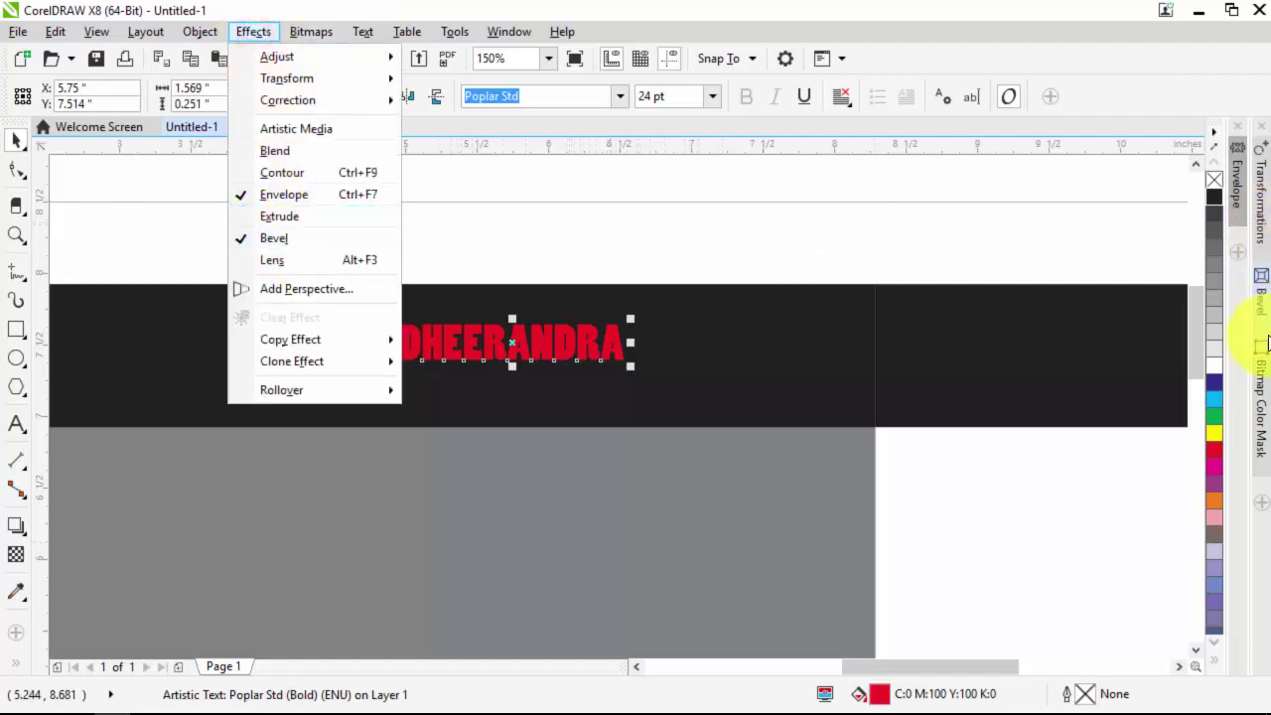
pyautogui.click(1259, 320)
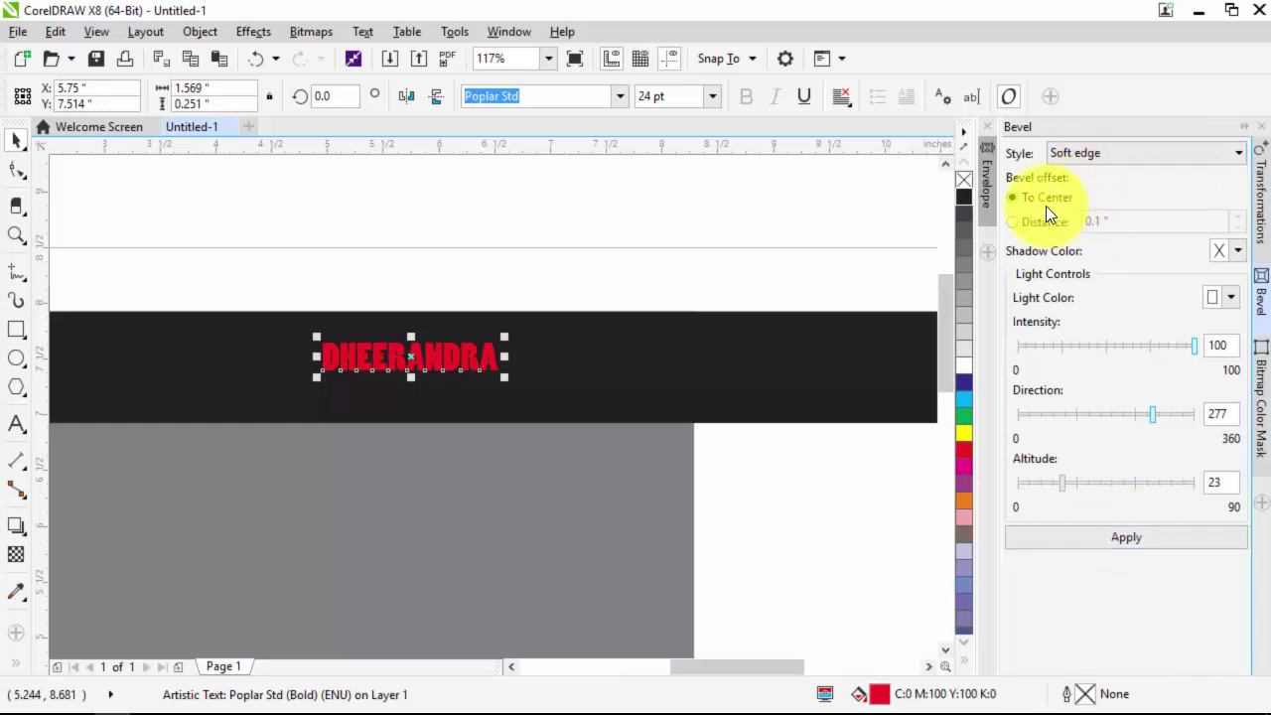
pyautogui.click(1119, 535)
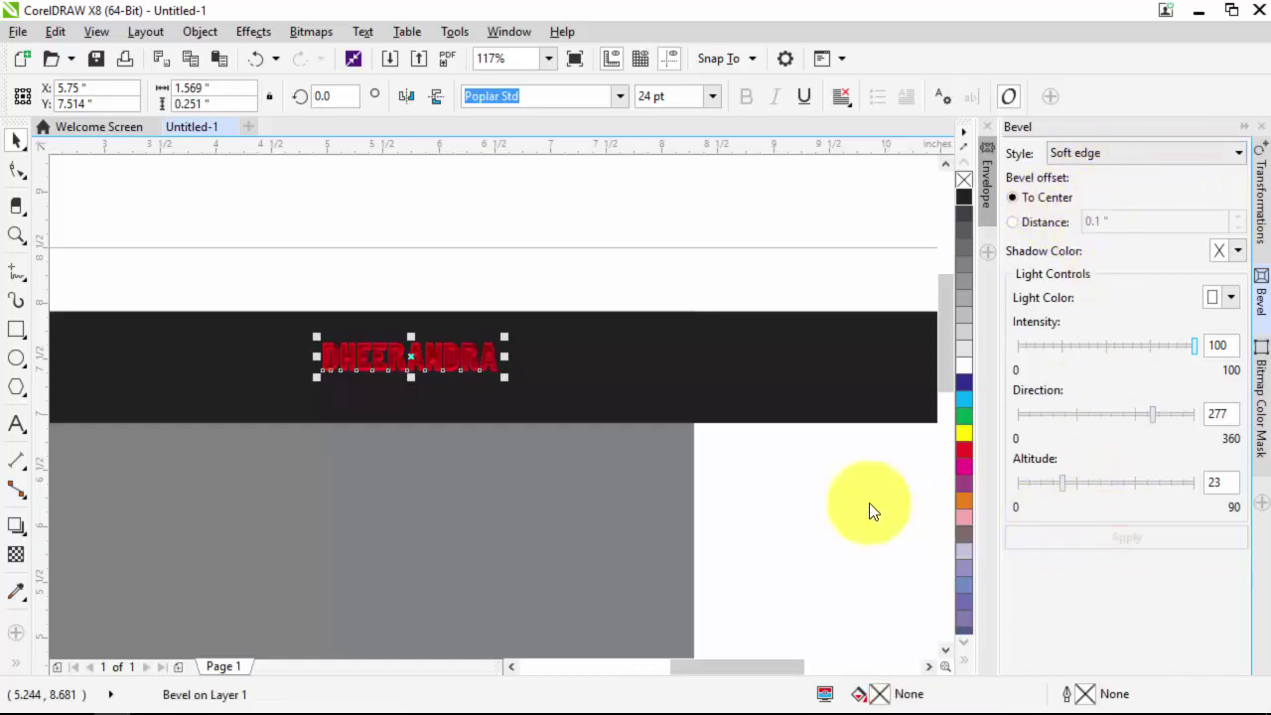
pyautogui.scroll(3, 430, 370)
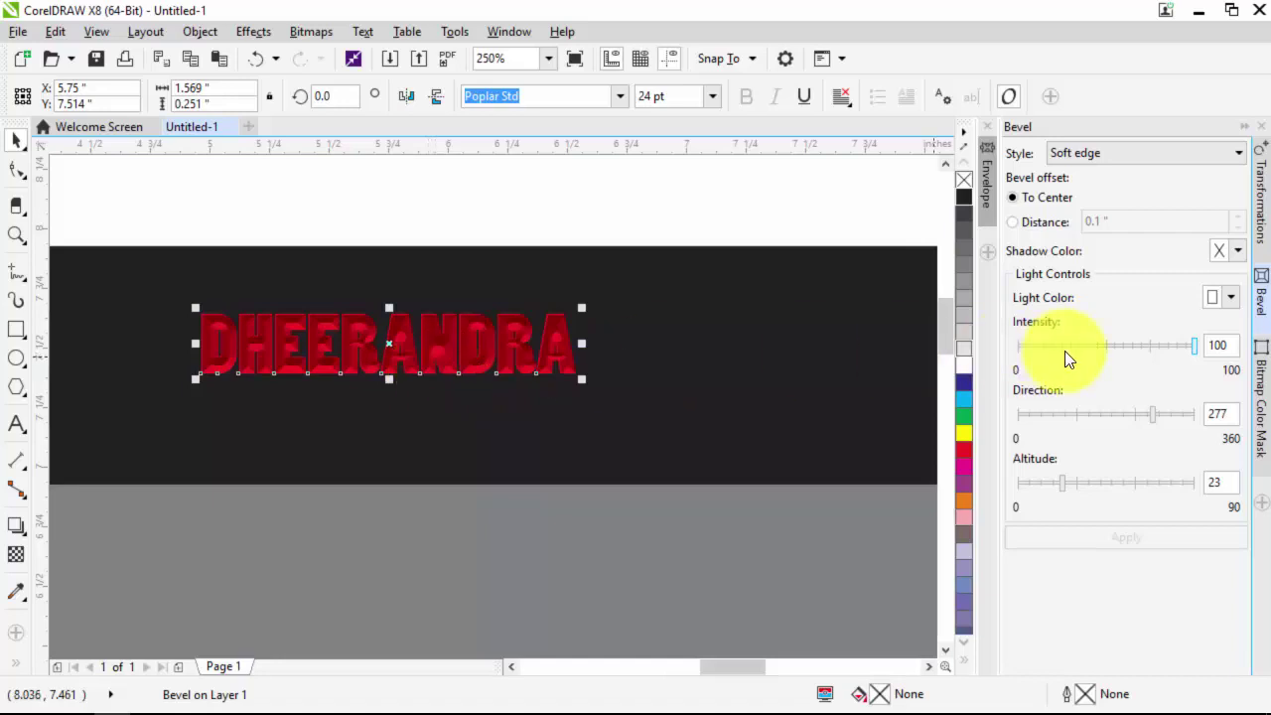
# Try a bevel light intensity of 38 on the name text, and settle on 90.
pyautogui.click(1086, 347)
pyautogui.click(1138, 537)
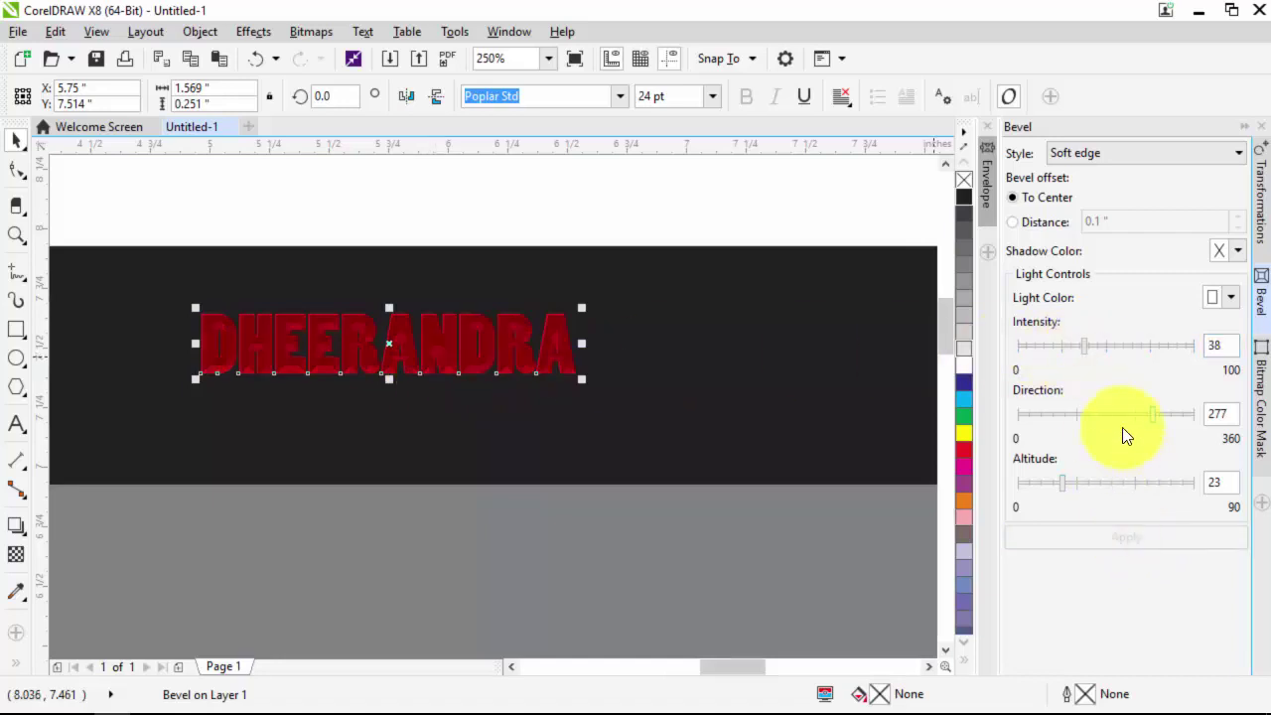
pyautogui.click(1176, 347)
pyautogui.click(1160, 536)
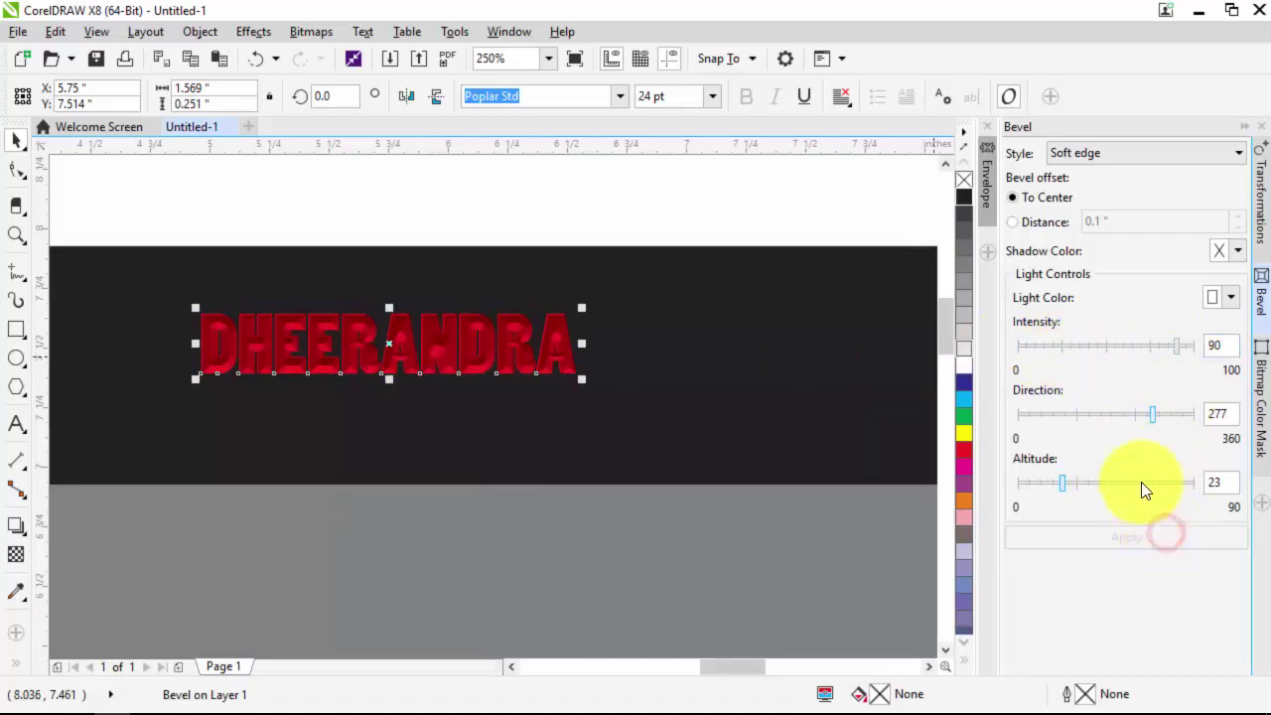
# Try bevel light directions of 138 and 26 on the name, and set the direction to 49.
pyautogui.click(1086, 415)
pyautogui.click(1130, 534)
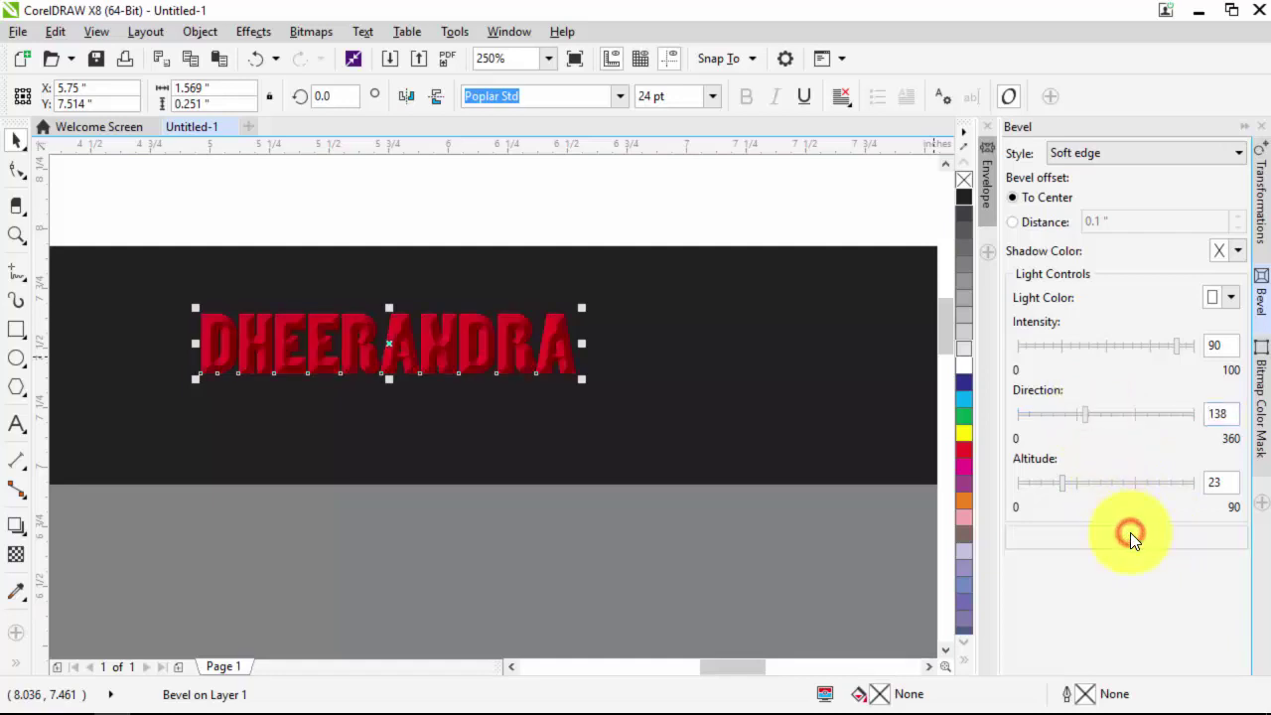
pyautogui.click(1029, 414)
pyautogui.click(1076, 528)
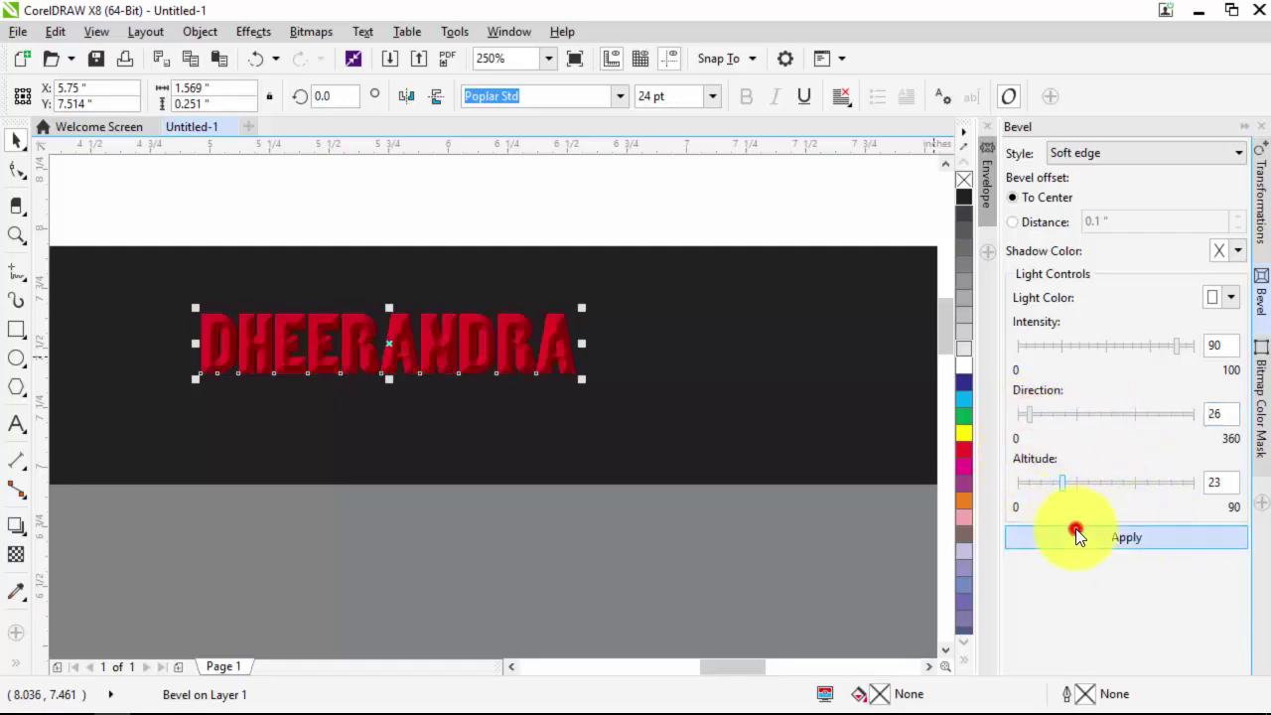
pyautogui.click(1041, 414)
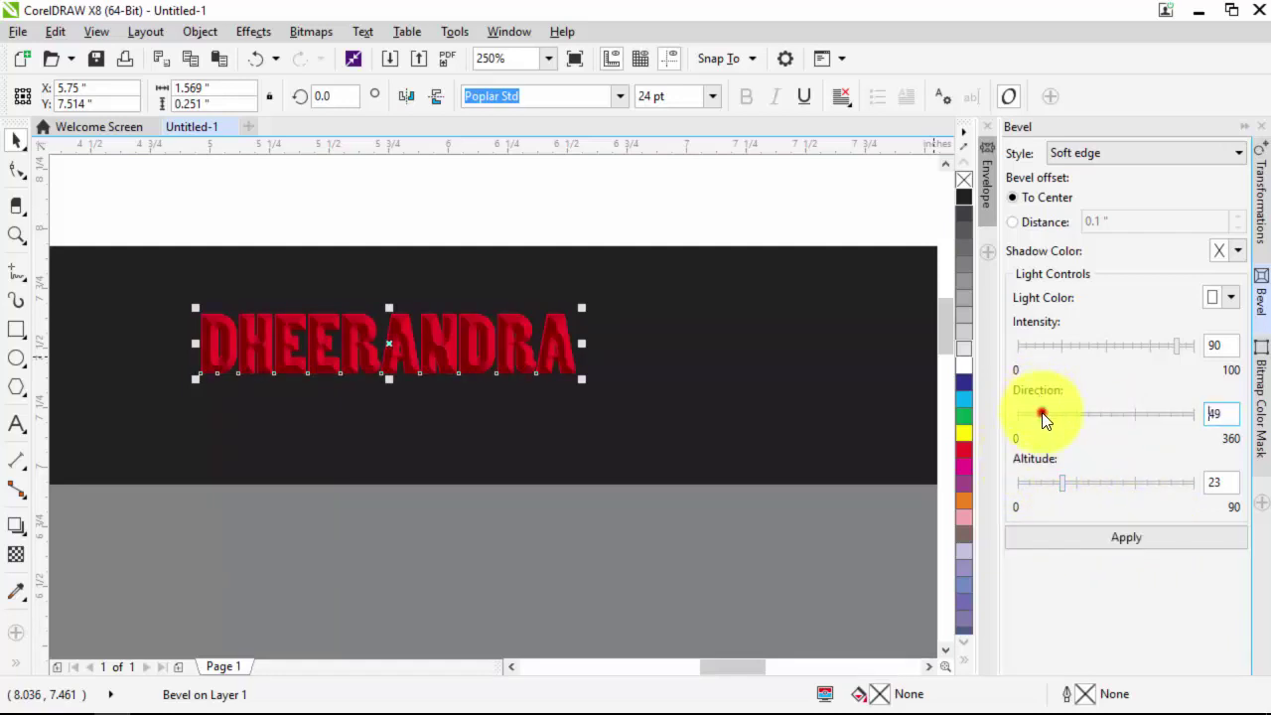
# Try bevel light altitudes of 10 and 67 on the name, and apply 55.
pyautogui.click(1038, 483)
pyautogui.click(1105, 543)
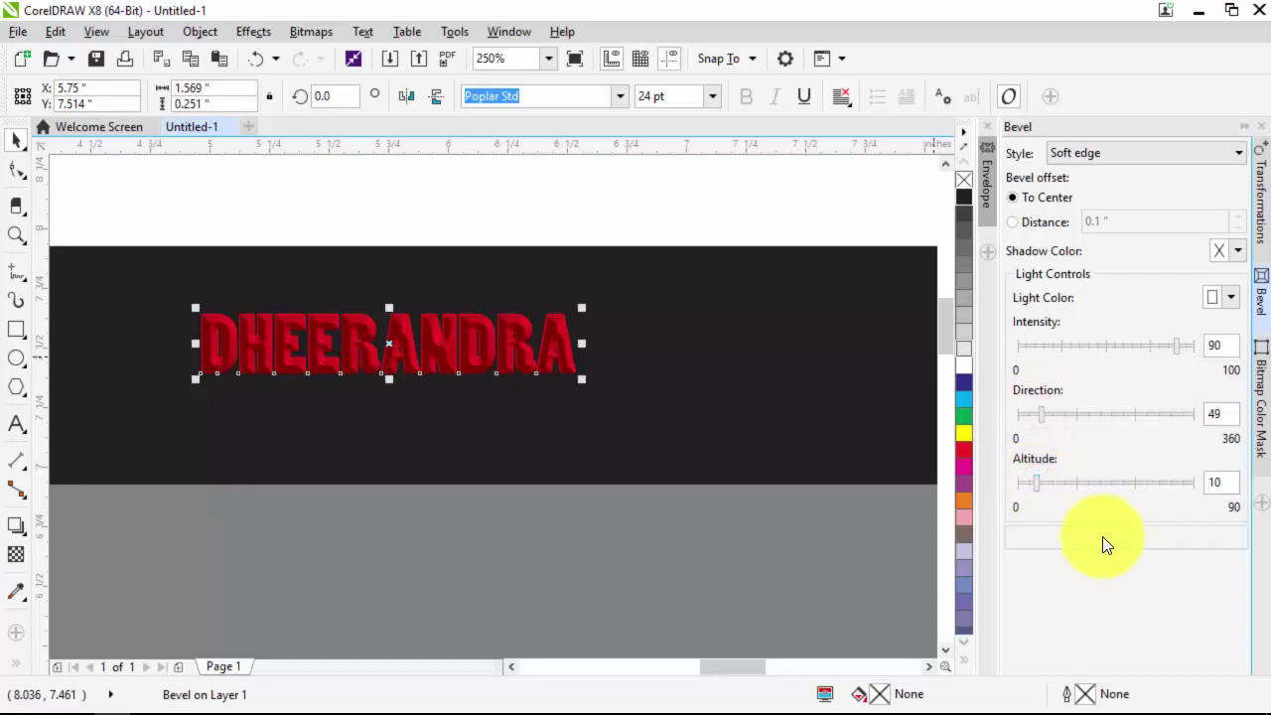
pyautogui.click(1149, 485)
pyautogui.click(1141, 538)
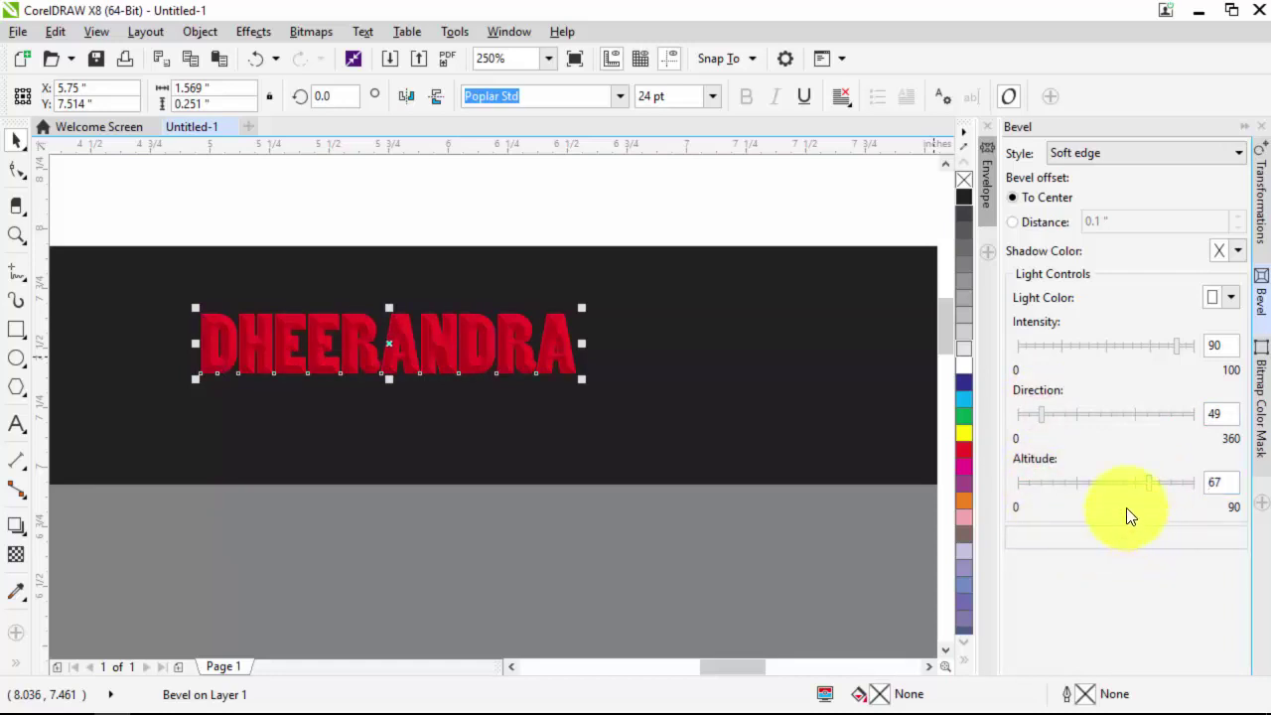
pyautogui.click(1126, 485)
pyautogui.click(1126, 537)
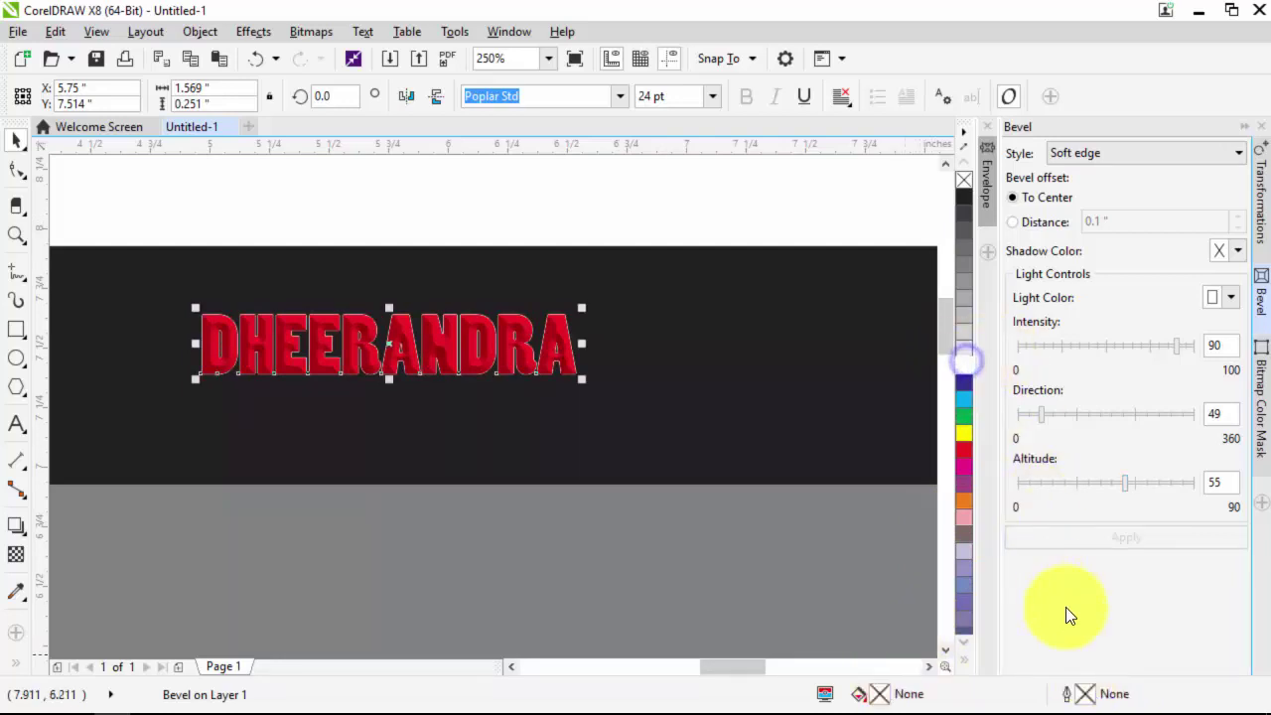
# Give the name text a 2 pt white outline placed behind the fill and scaled with the object.
pyautogui.doubleClick(1084, 694)
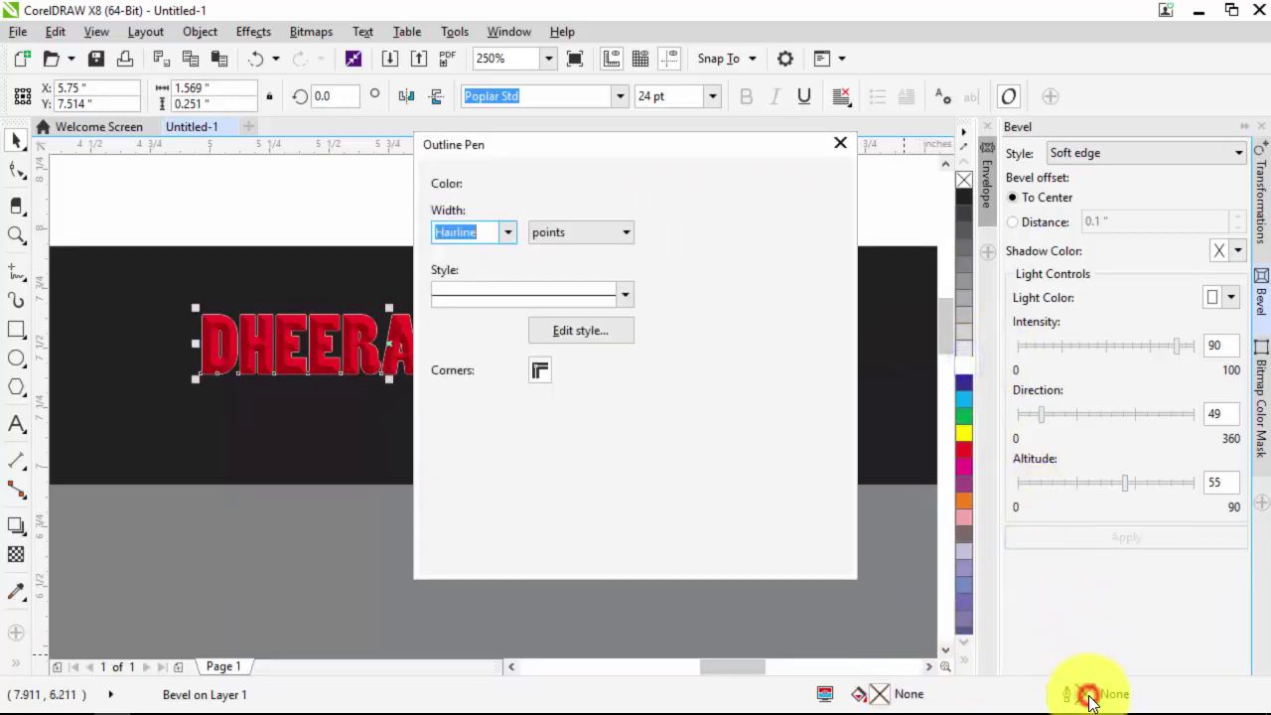
pyautogui.click(513, 232)
pyautogui.click(490, 347)
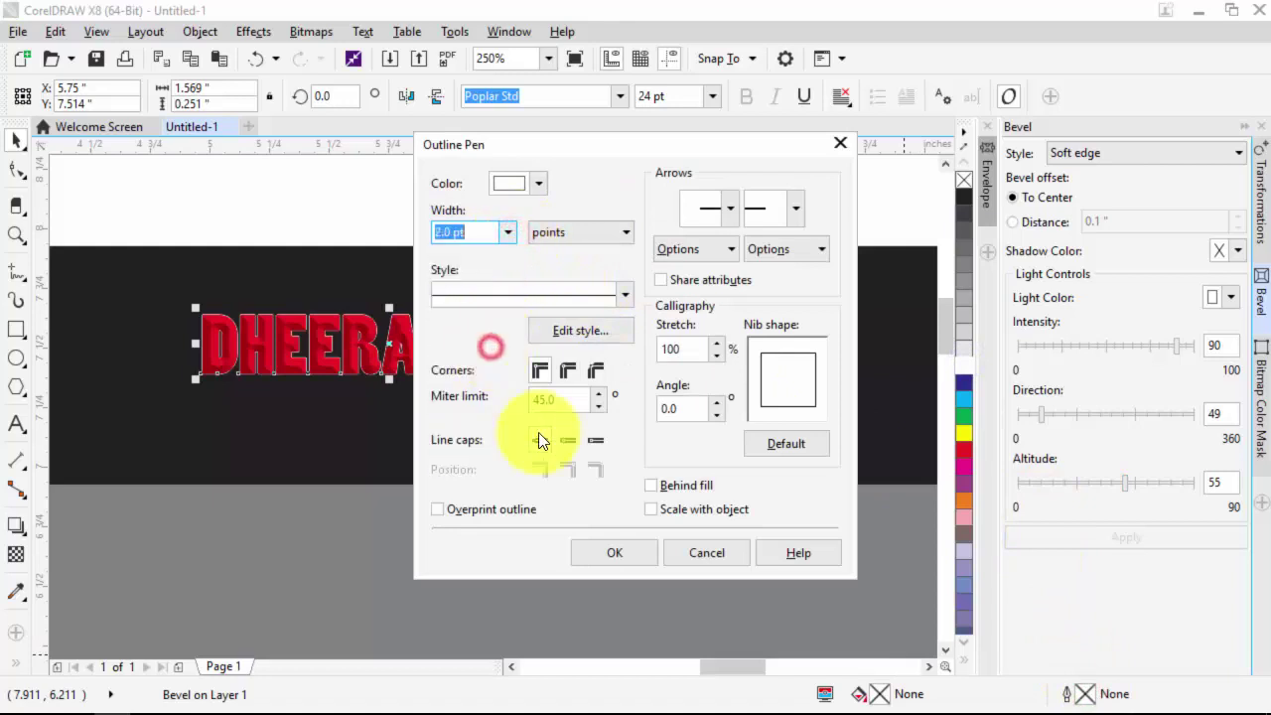
pyautogui.click(657, 487)
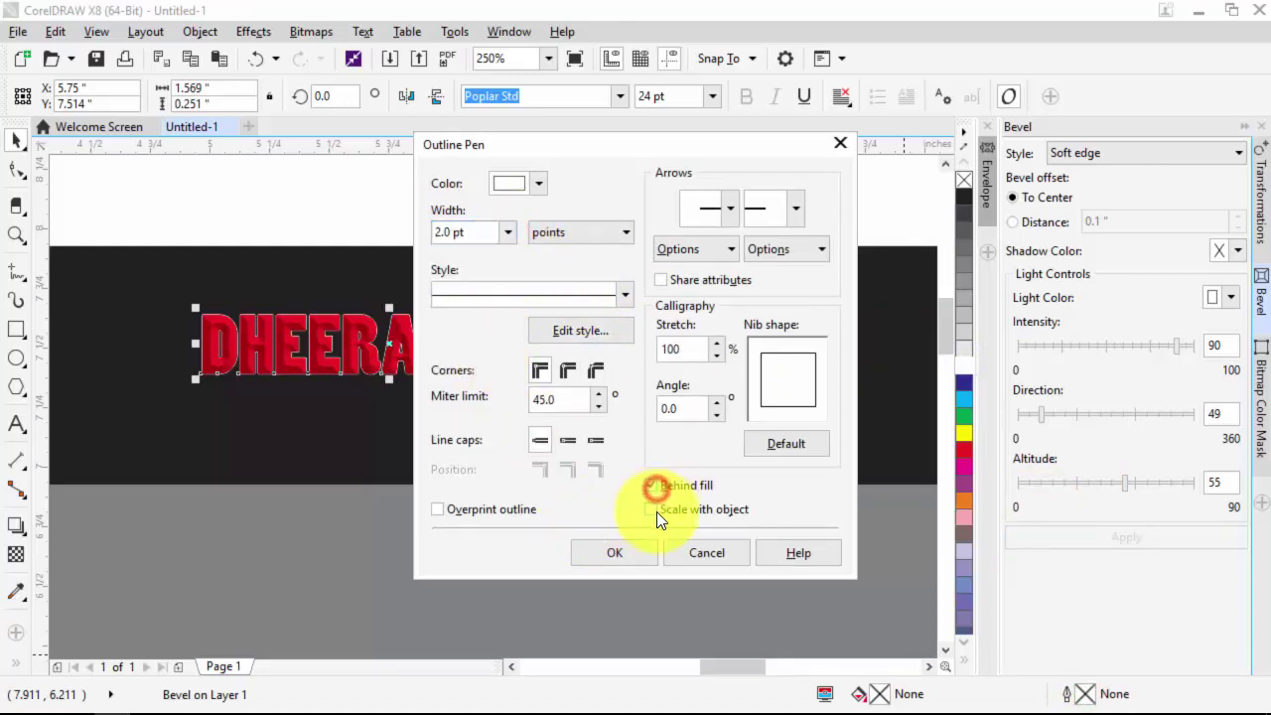
pyautogui.click(657, 511)
pyautogui.click(636, 550)
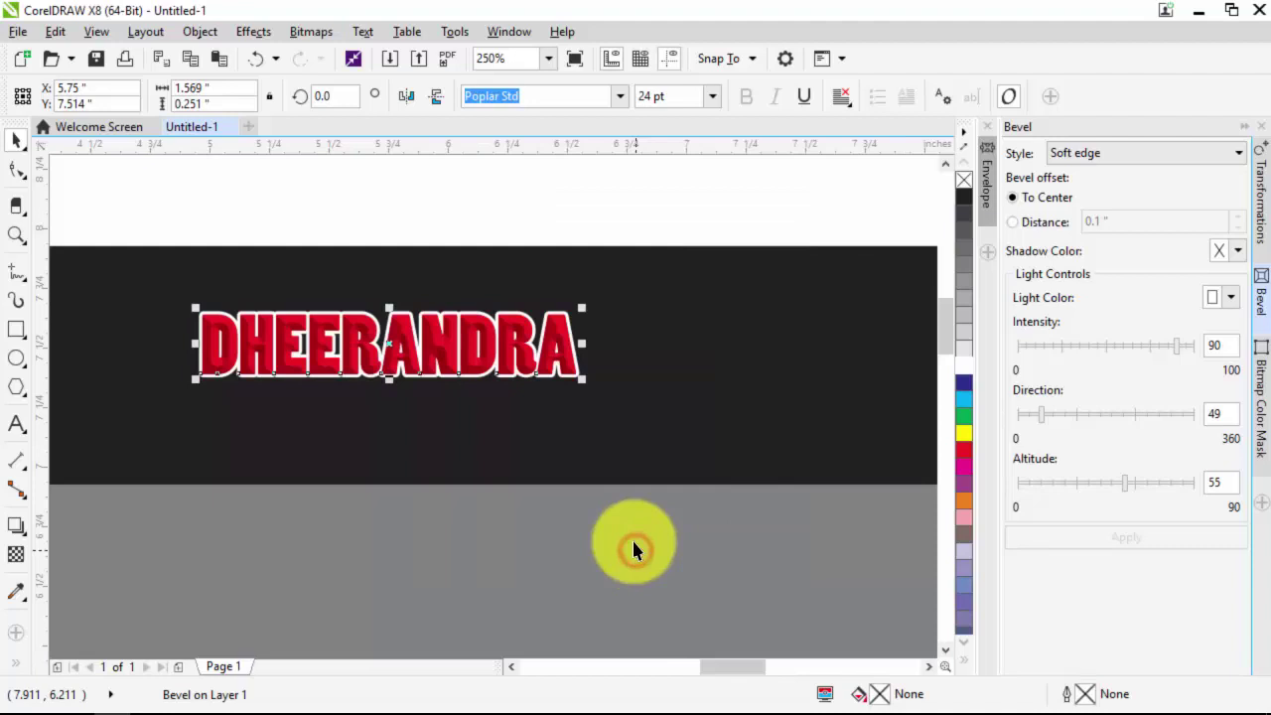
# Examine the outlined name on the top strip up close and from afar, and collapse the bevel settings.
pyautogui.click(624, 228)
pyautogui.scroll(-2, 458, 319)
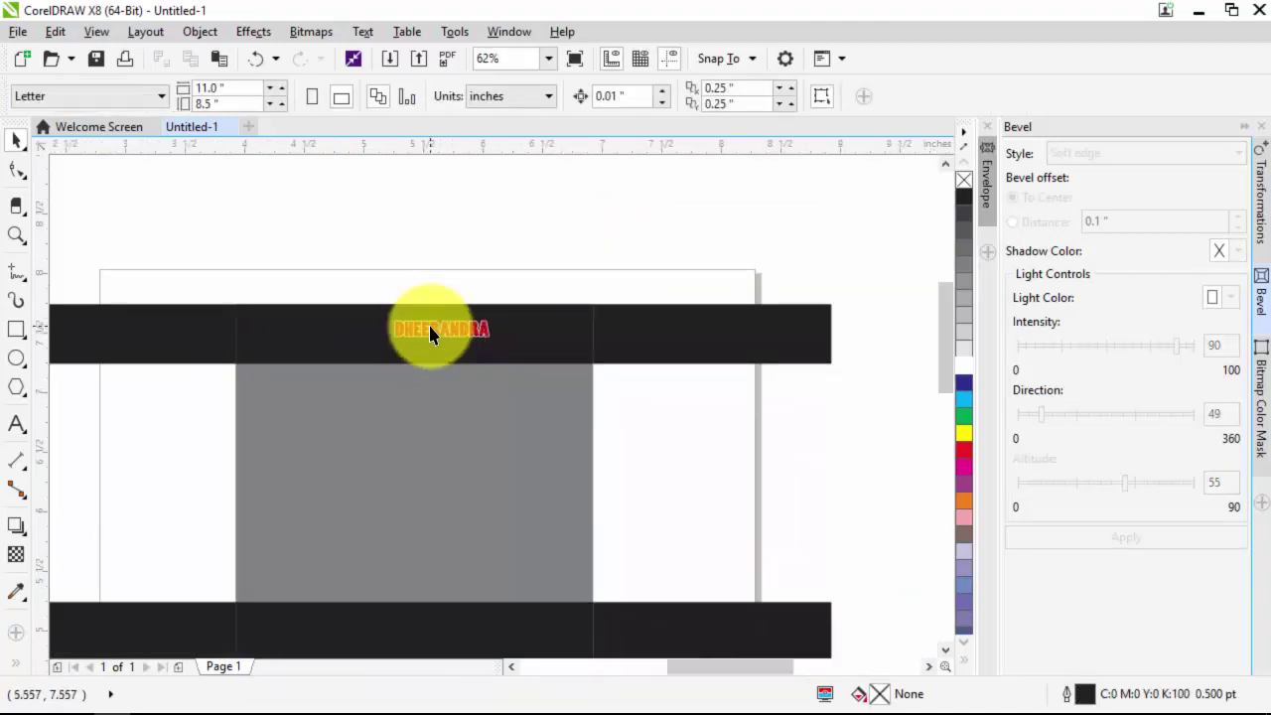
pyautogui.scroll(1, 460, 328)
pyautogui.scroll(-1, 466, 330)
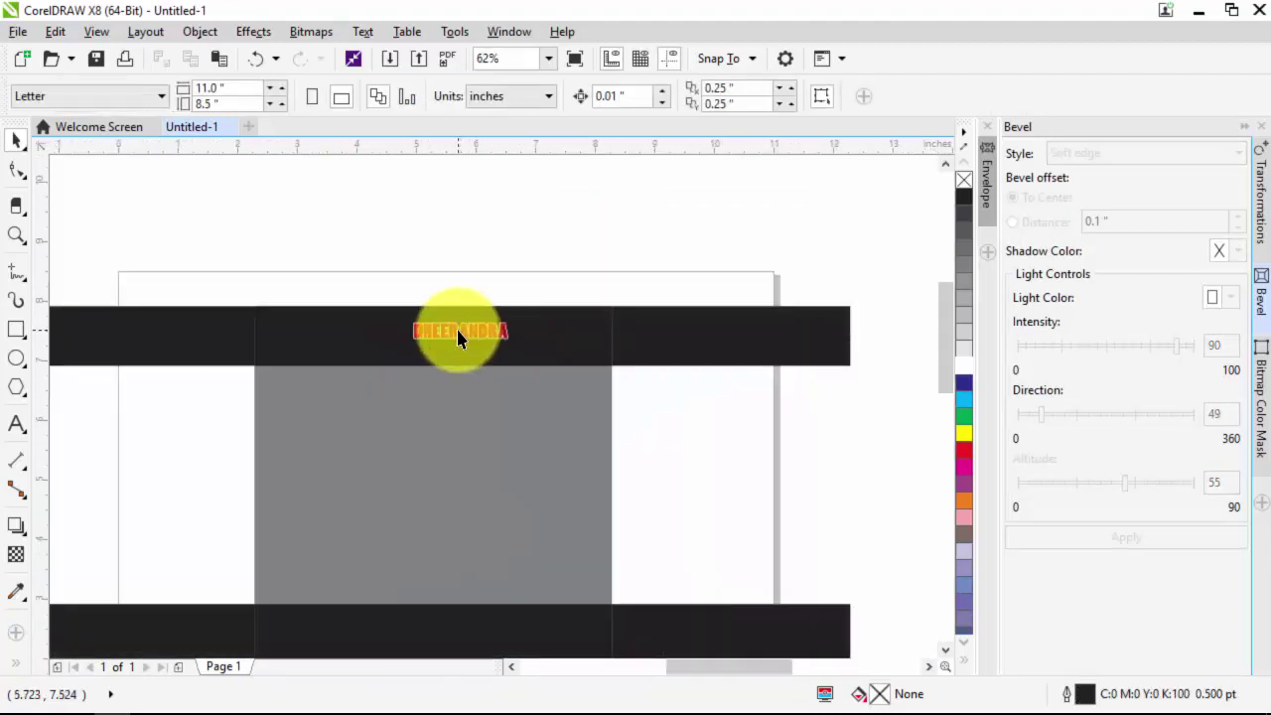
pyautogui.scroll(2, 468, 336)
pyautogui.scroll(-2, 468, 337)
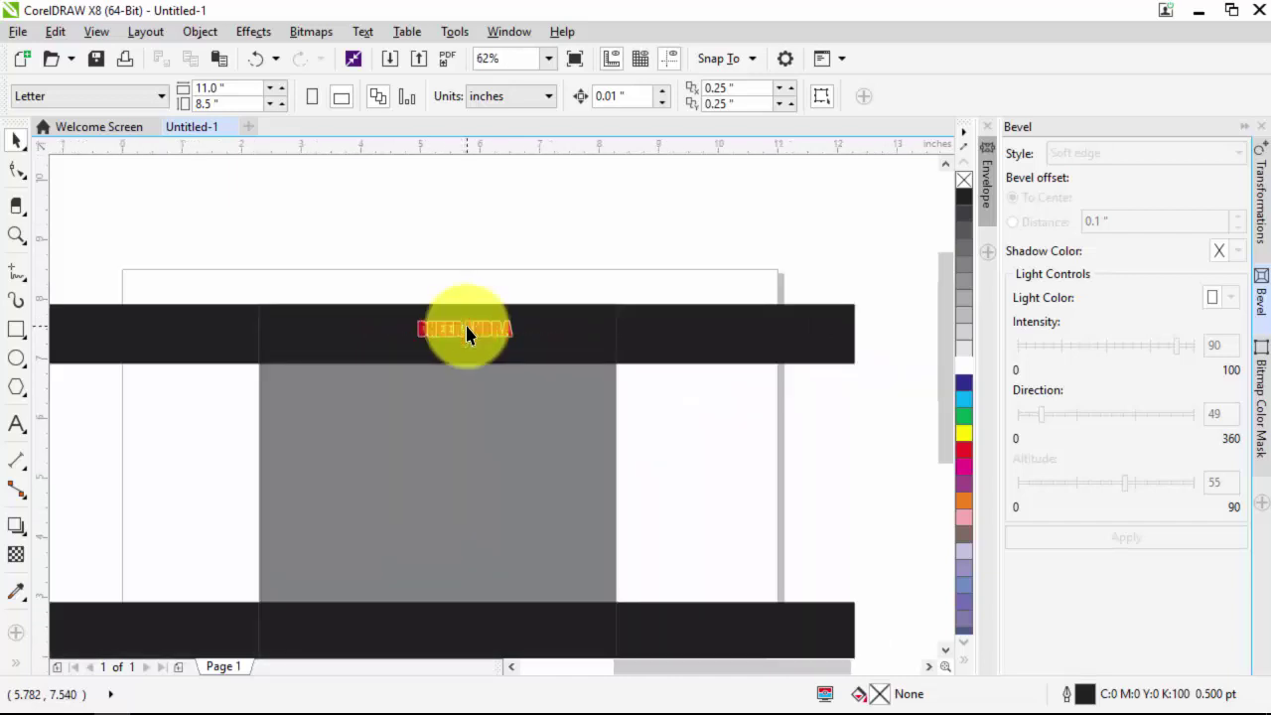
pyautogui.scroll(2, 466, 331)
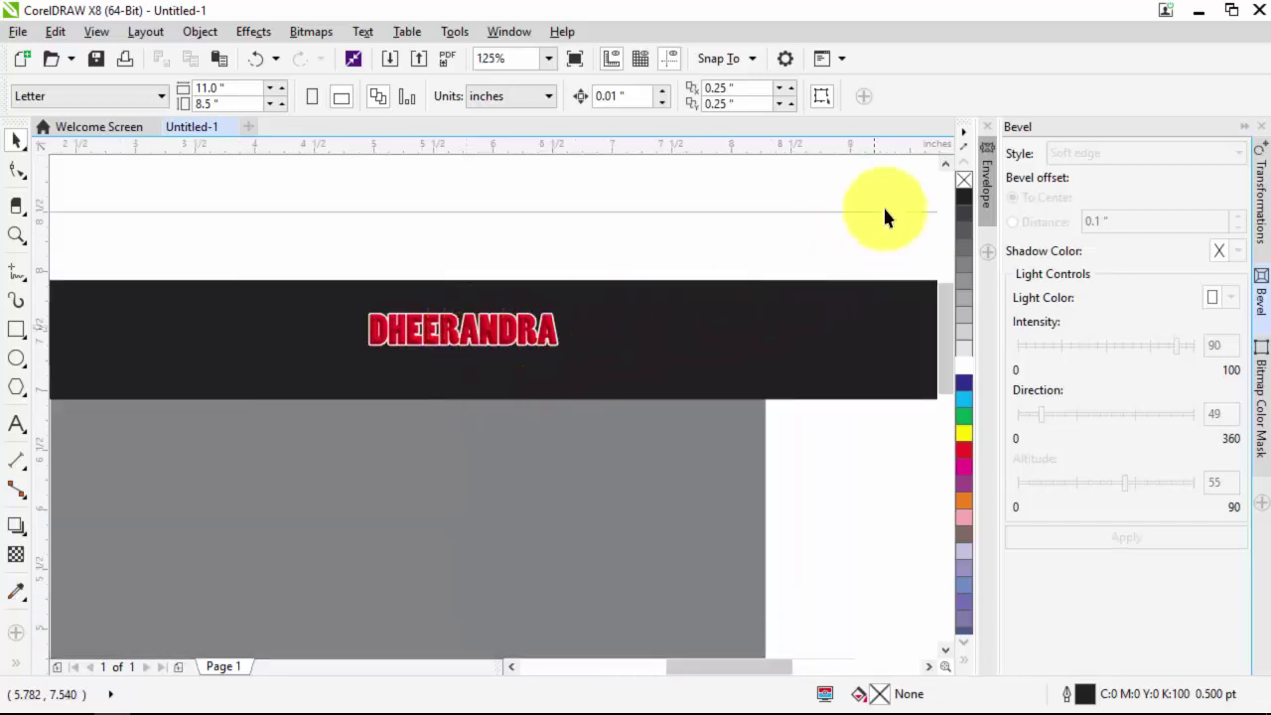
pyautogui.click(1238, 128)
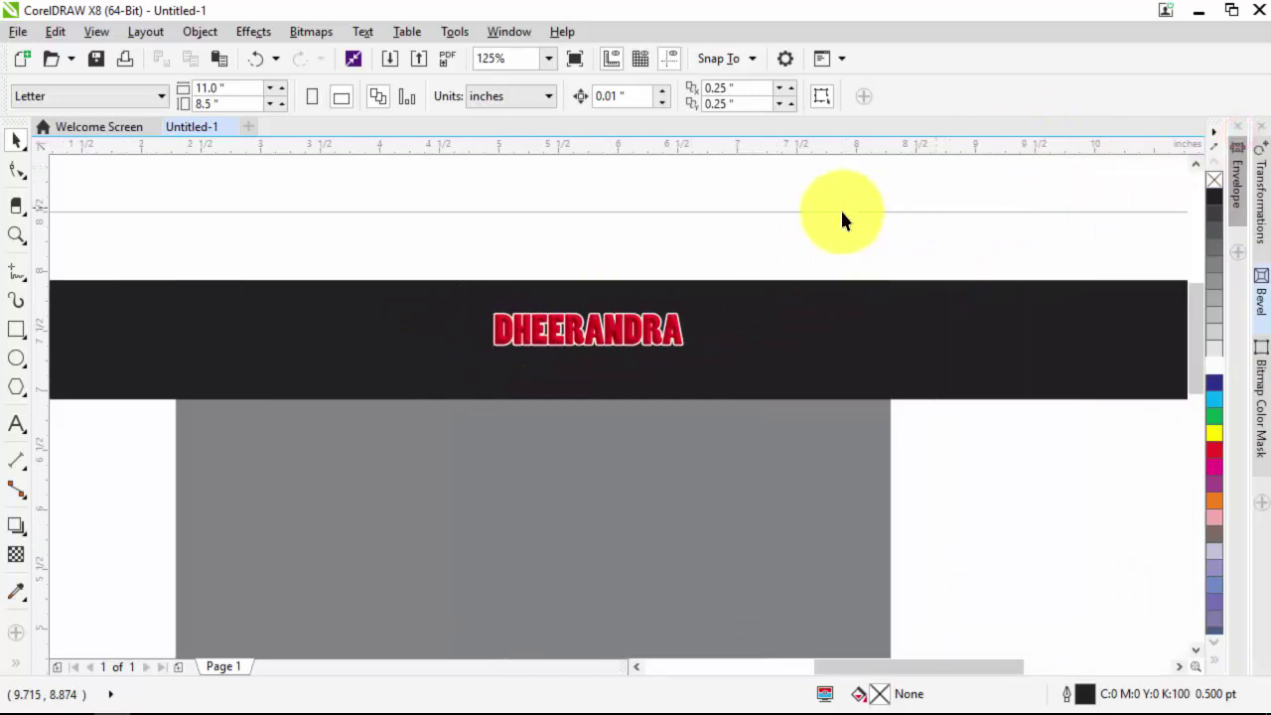
# Add the artistic text JEWELLERS in white 24 pt Arial on the top strip, below the name.
pyautogui.click(16, 424)
pyautogui.click(675, 387)
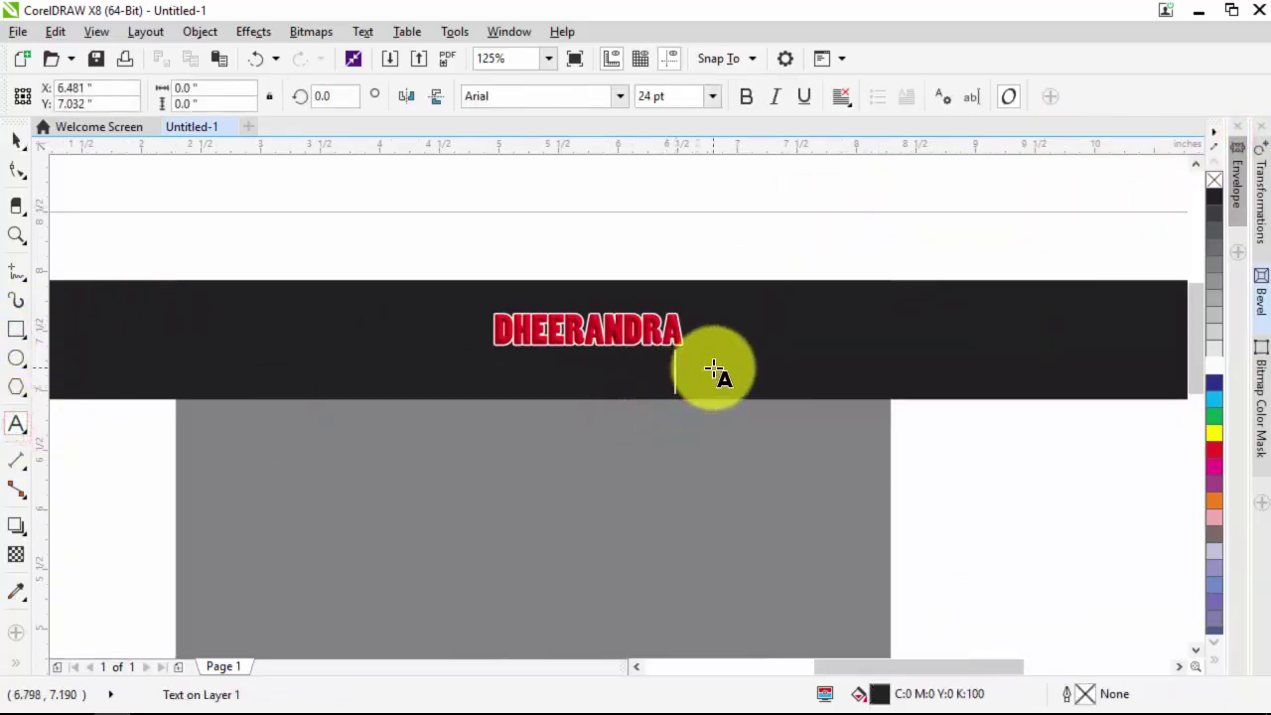
pyautogui.click(715, 371)
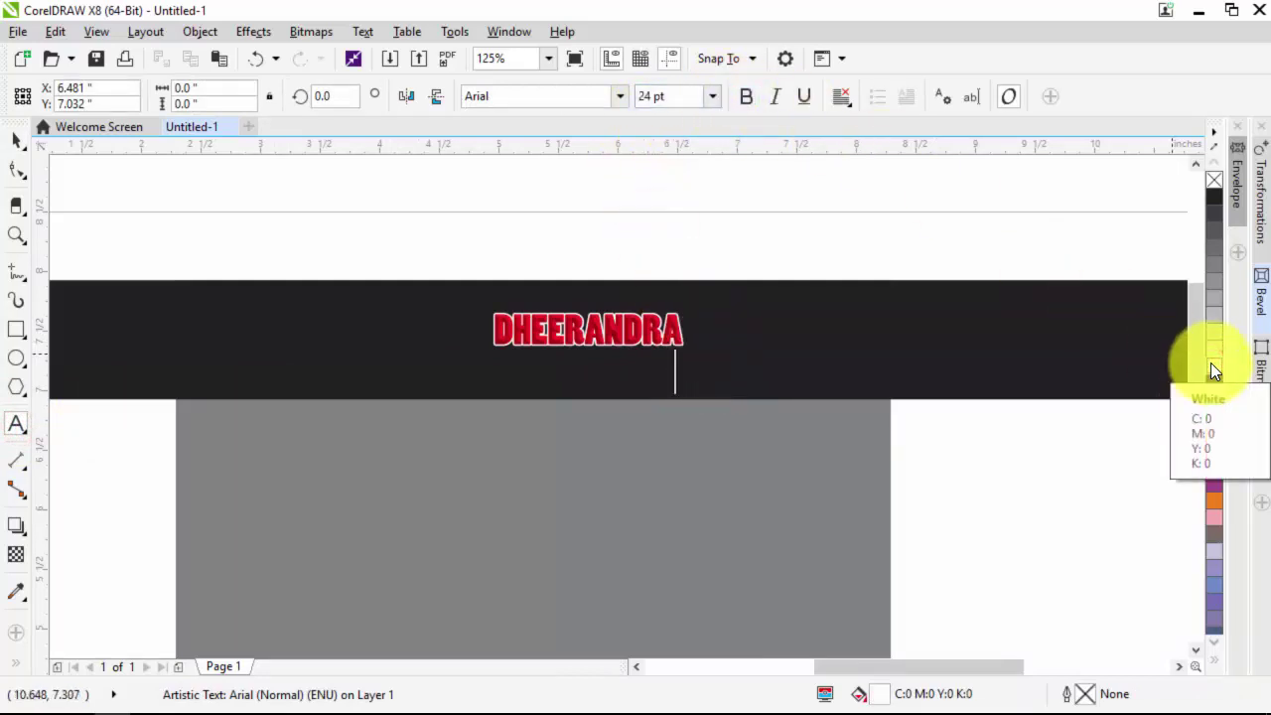
pyautogui.write('JEW')
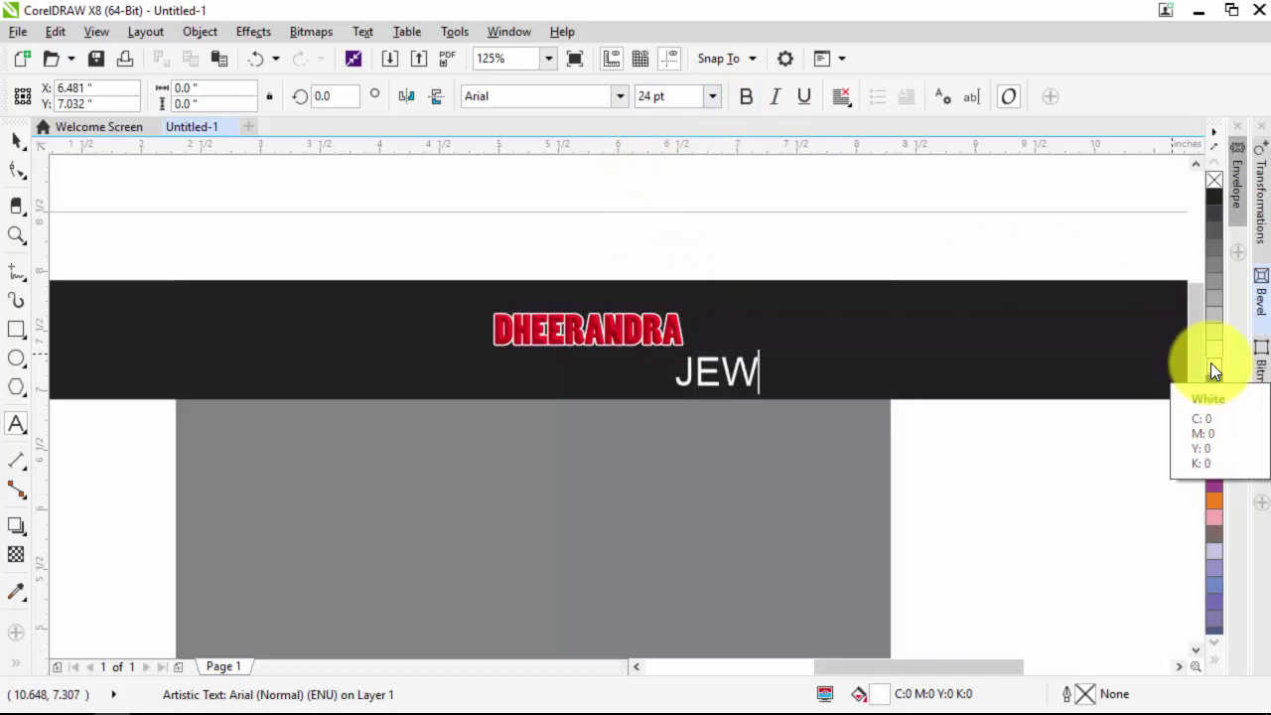
pyautogui.write('ELLERS')
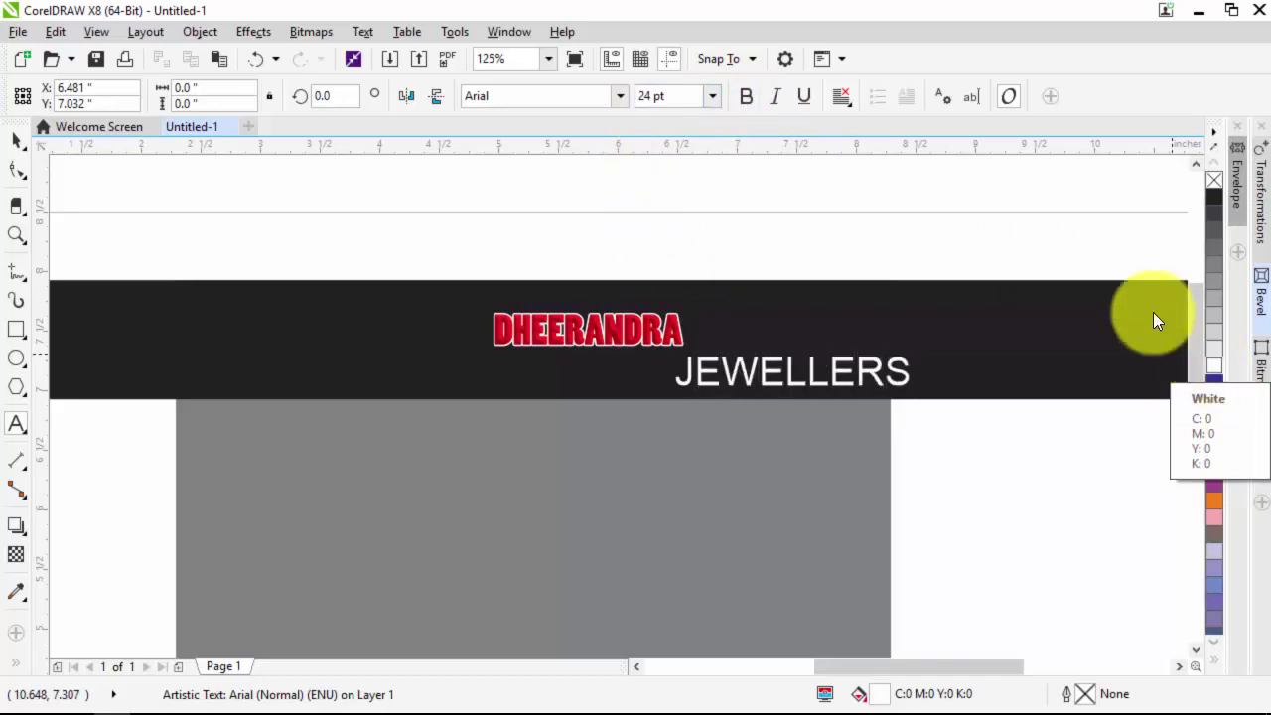
pyautogui.hotkey('ctrl', 'space')
pyautogui.click(17, 167)
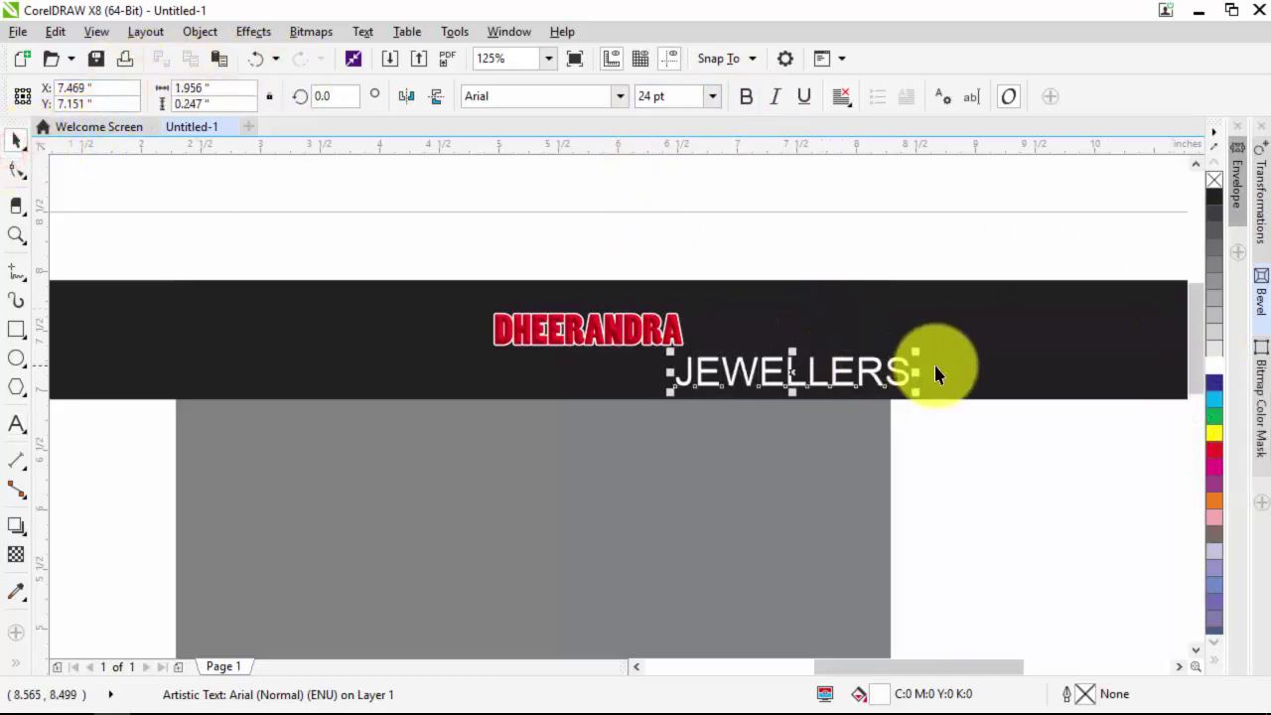
# Scale JEWELLERS down to about 10.3 pt beneath the name and align their right edges.
pyautogui.moveTo(917, 352); pyautogui.dragTo(659, 367)
pyautogui.press('space')
pyautogui.scroll(2, 596, 357)
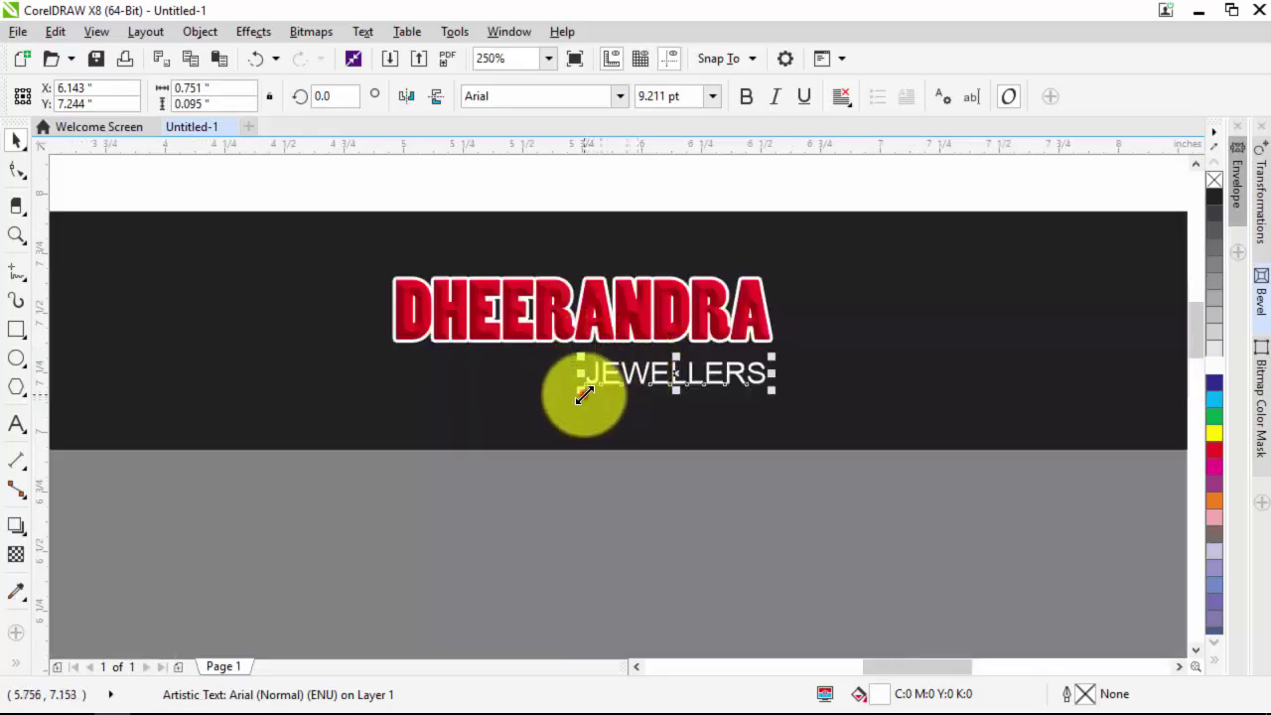
pyautogui.moveTo(581, 390); pyautogui.dragTo(530, 397)
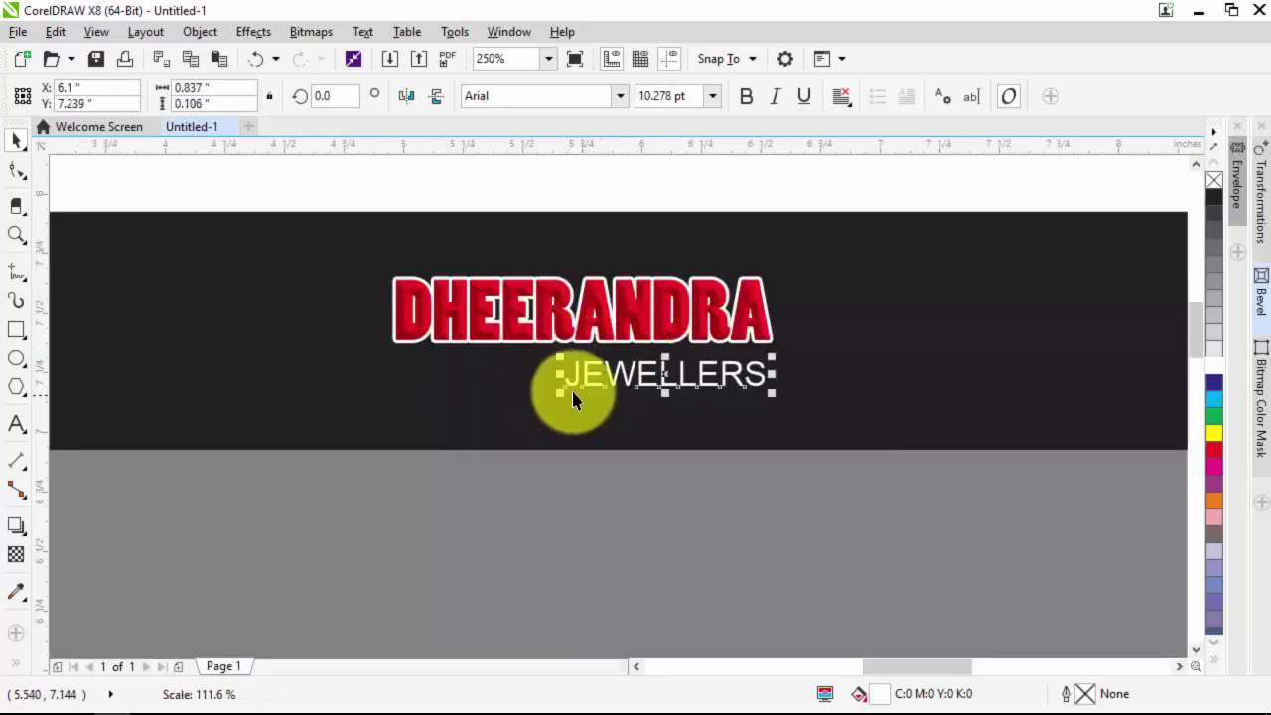
pyautogui.keyDown('shift'); pyautogui.click(652, 332); pyautogui.keyUp('shift')
pyautogui.press('r')
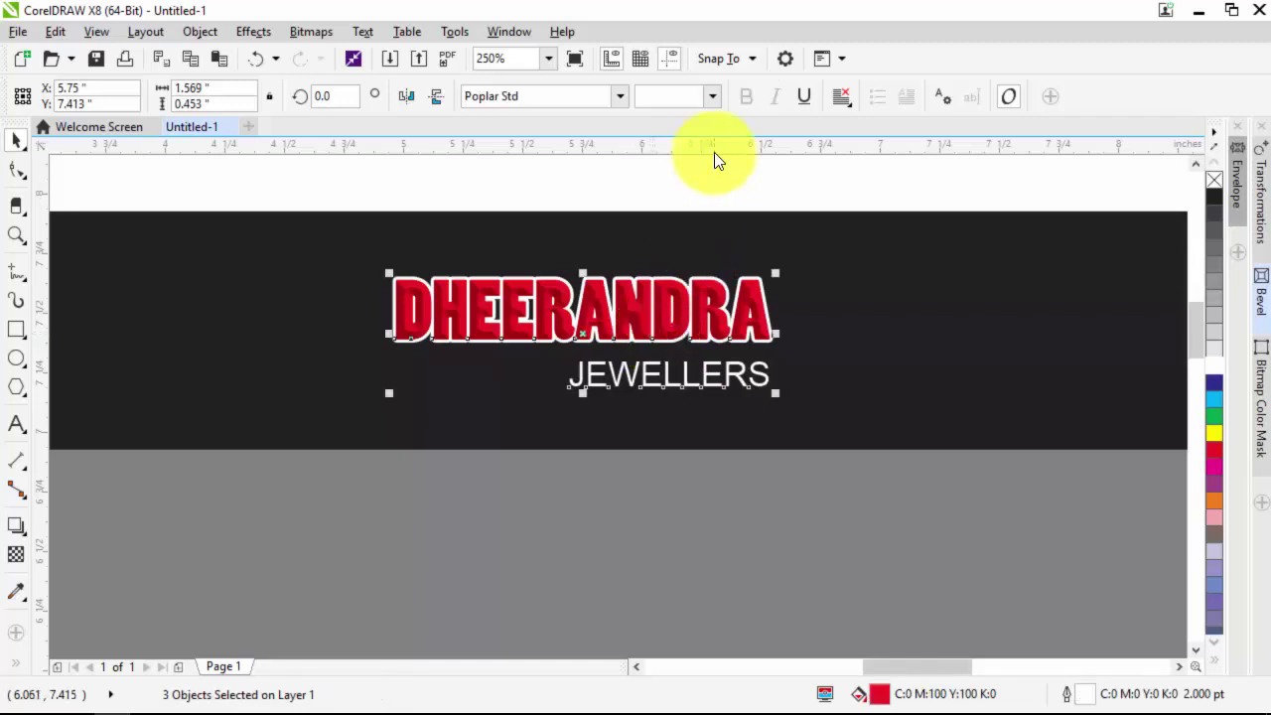
# Make the JEWELLERS text bold and align its right edge with the name above it.
pyautogui.click(722, 175)
pyautogui.click(665, 380)
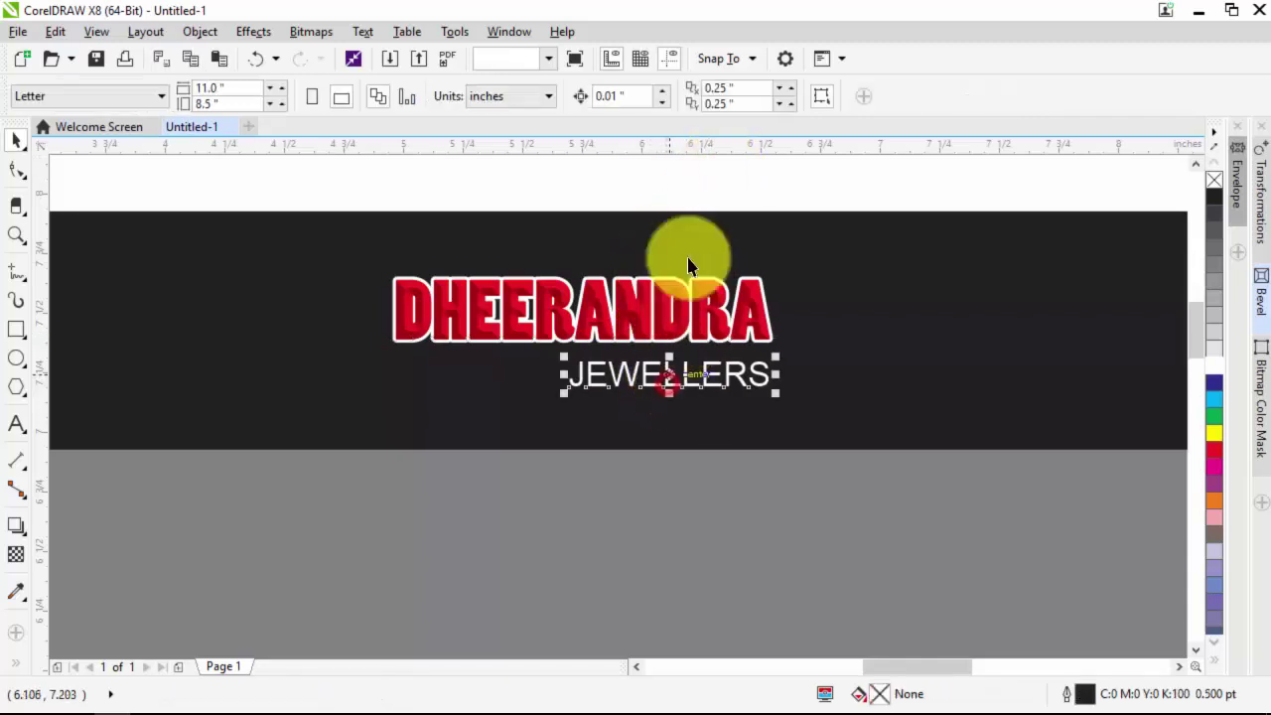
pyautogui.click(748, 97)
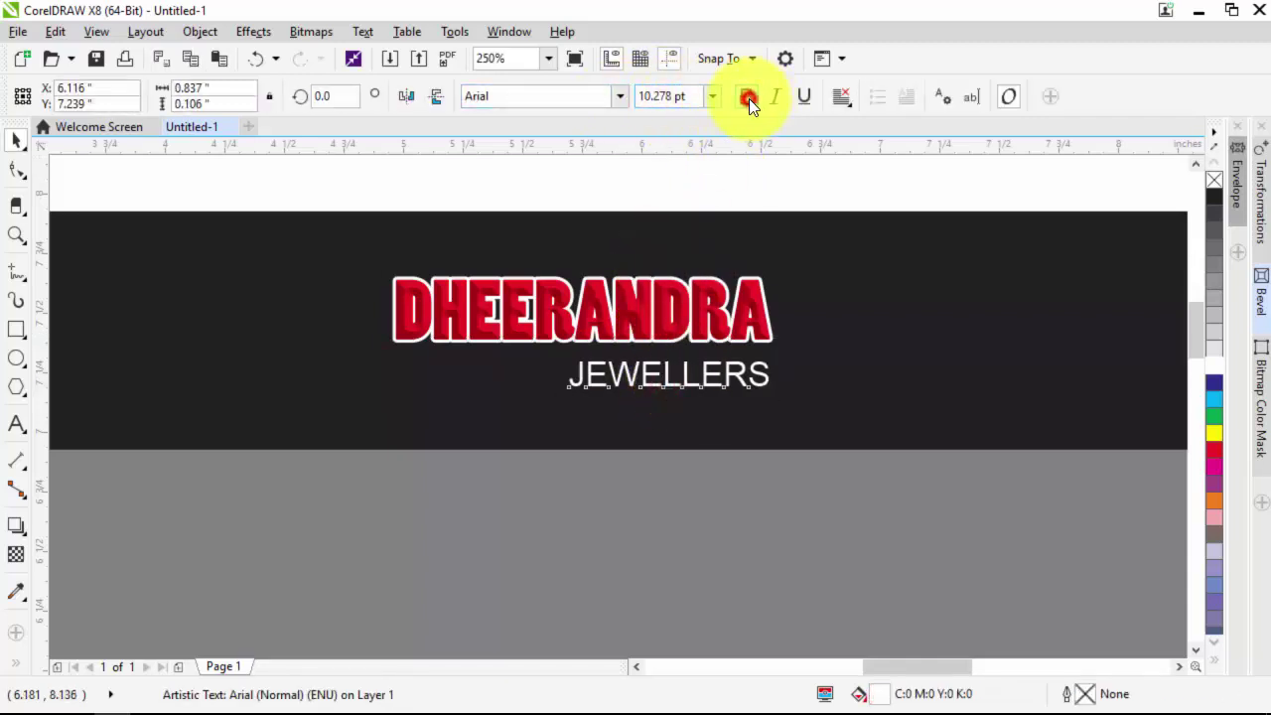
pyautogui.keyDown('shift'); pyautogui.click(738, 339); pyautogui.keyUp('shift')
pyautogui.press('r')
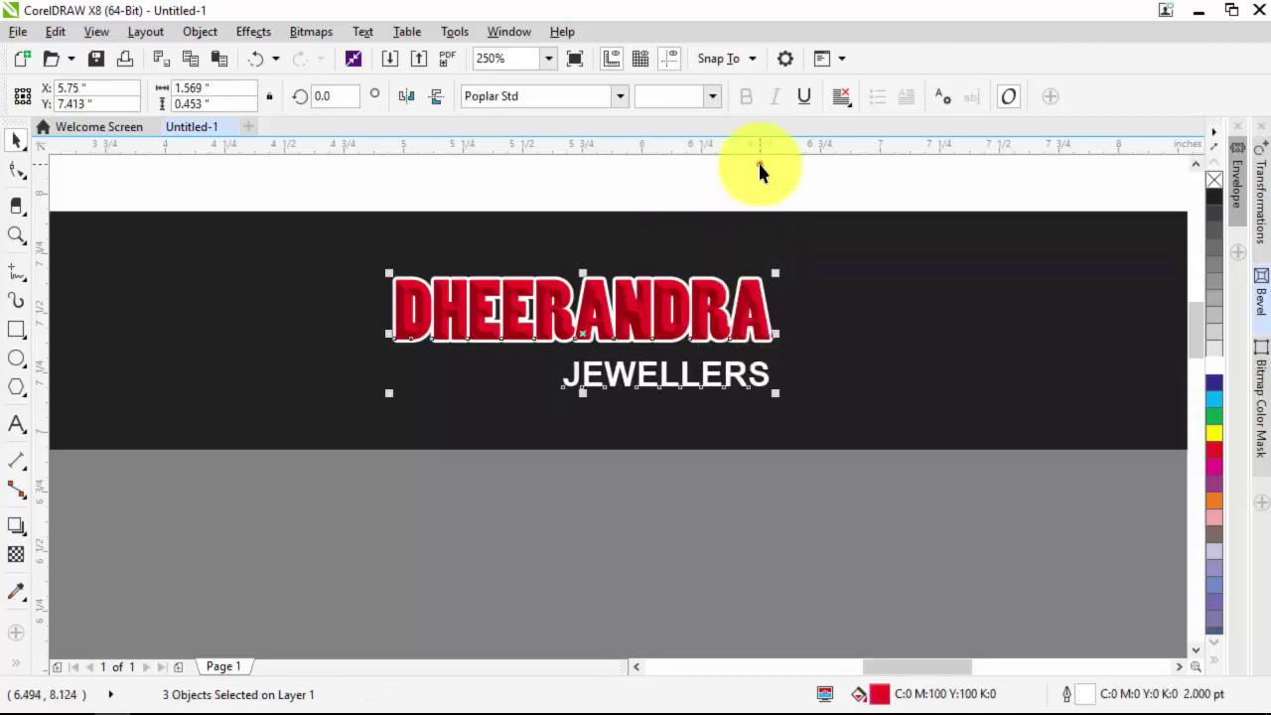
pyautogui.click(759, 164)
pyautogui.scroll(-3, 686, 350)
pyautogui.scroll(3, 429, 335)
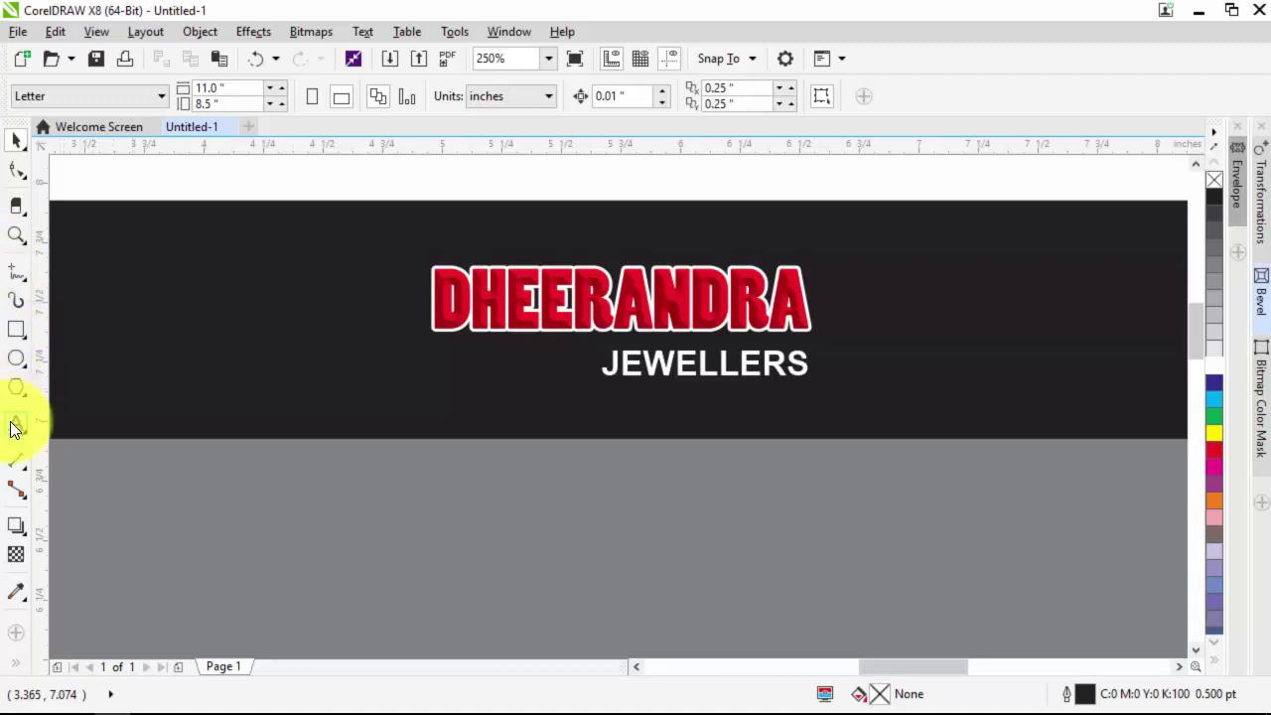
# Draw a thin horizontal bar about 0.72 by 0.02 inches beneath the first half of the name.
pyautogui.click(25, 333)
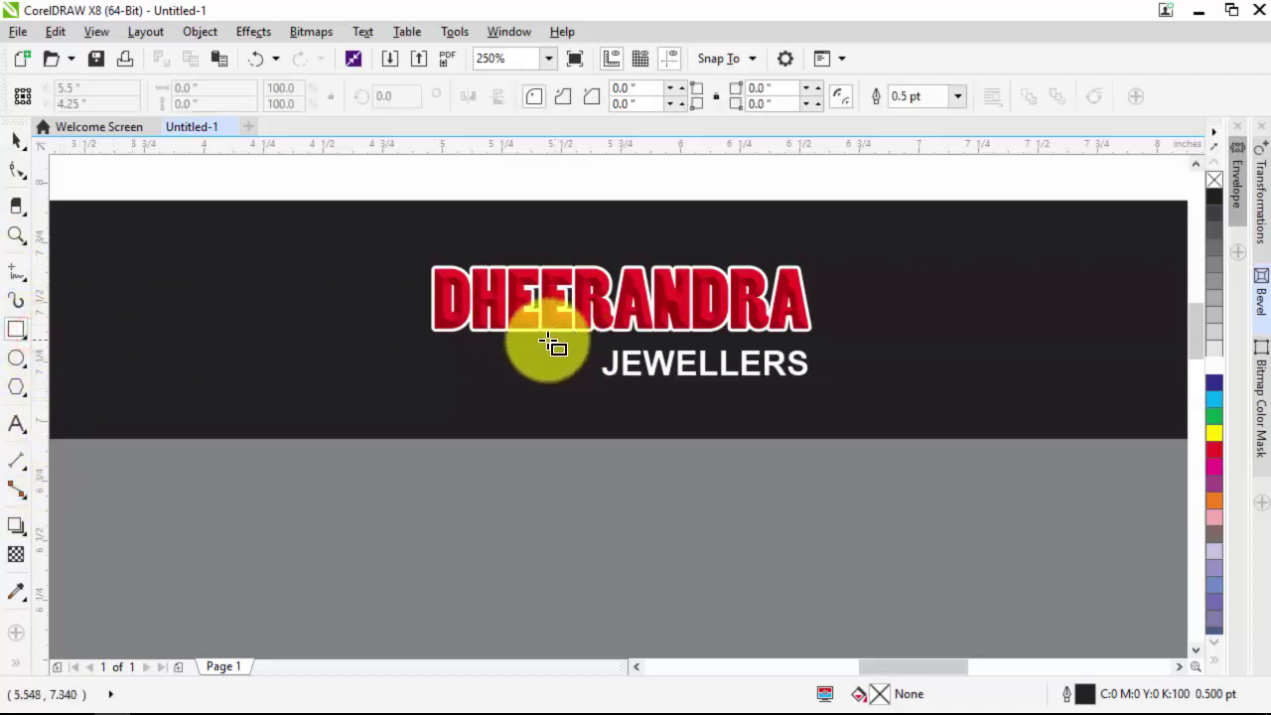
pyautogui.scroll(2, 502, 344)
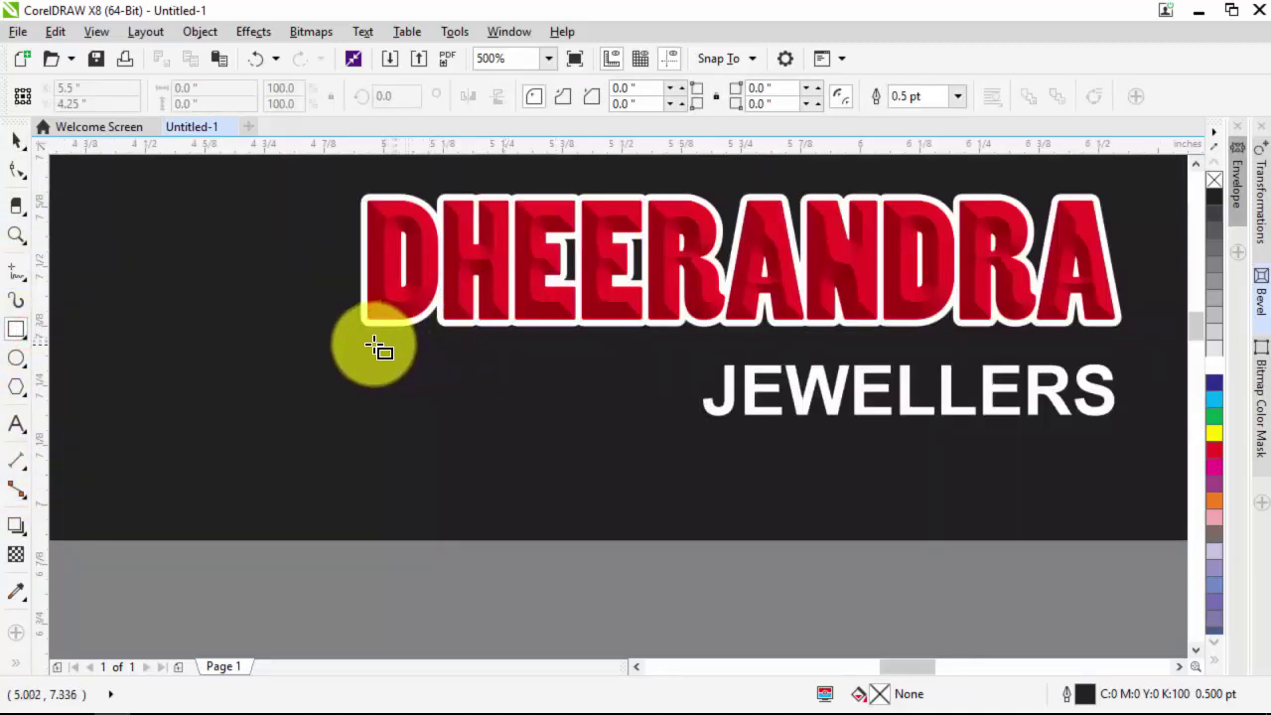
pyautogui.moveTo(370, 347)
pyautogui.mouseDown()
pyautogui.moveTo(611, 363)
pyautogui.moveTo(717, 352)
pyautogui.mouseUp()
pyautogui.click(18, 140)
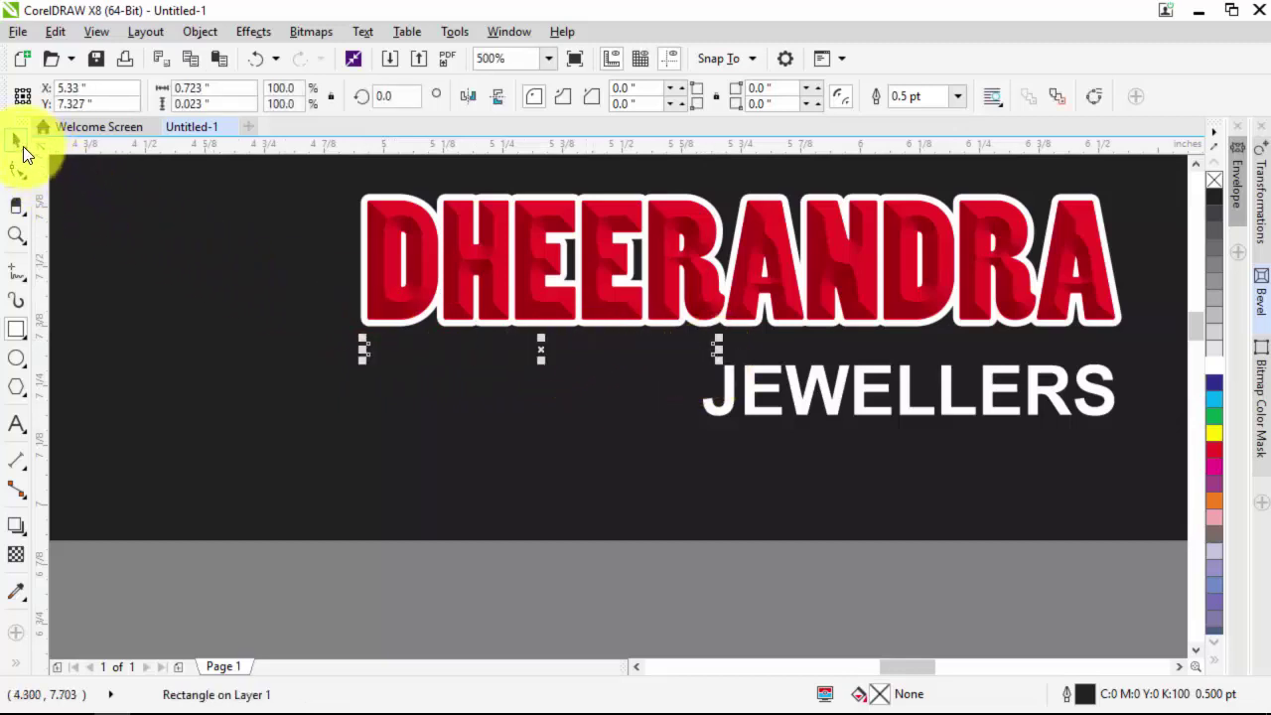
# Fill the thin bar with yellow and remove its outline.
pyautogui.click(1213, 371)
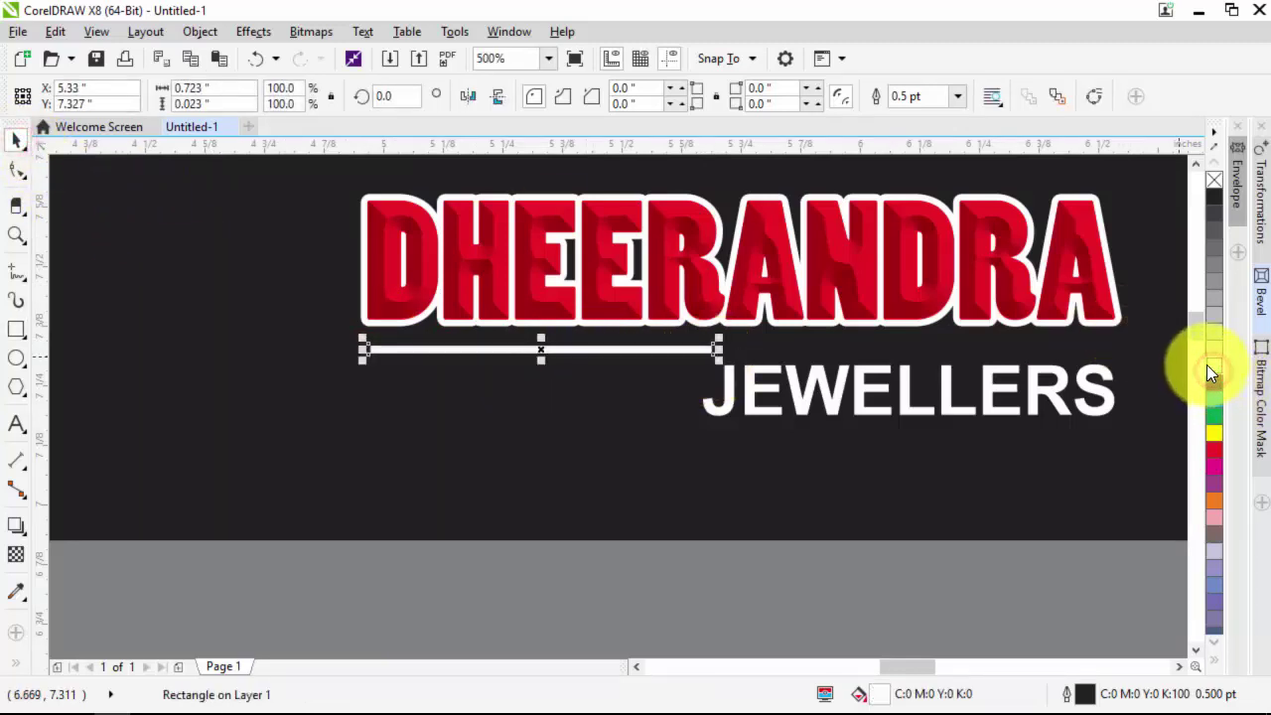
pyautogui.click(1214, 427)
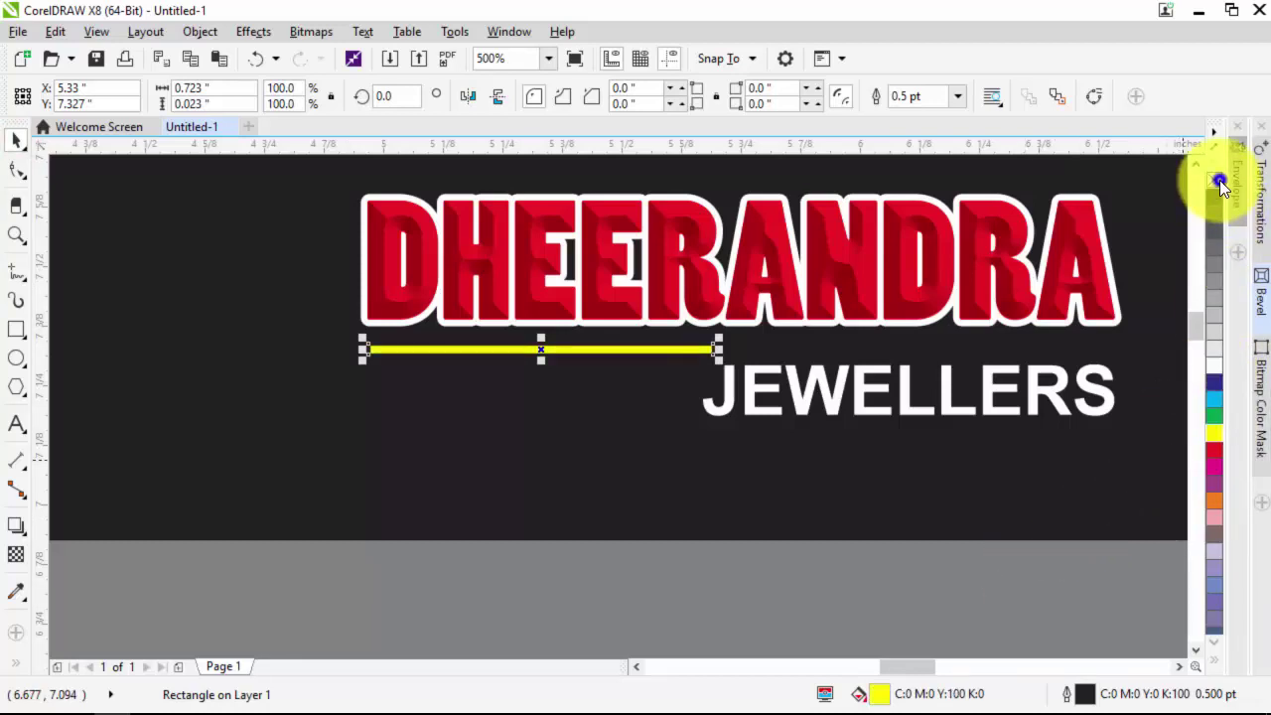
pyautogui.scroll(-2, 582, 406)
pyautogui.click(616, 199)
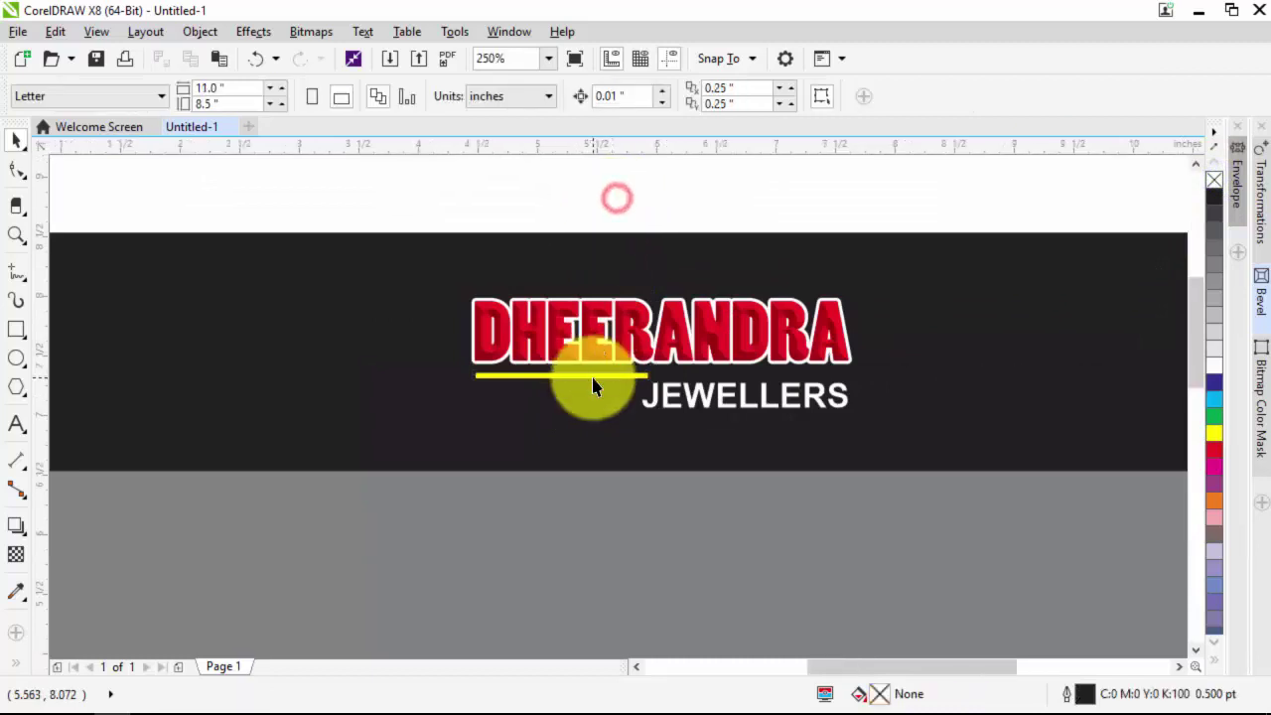
pyautogui.scroll(-2, 589, 395)
pyautogui.scroll(3, 599, 398)
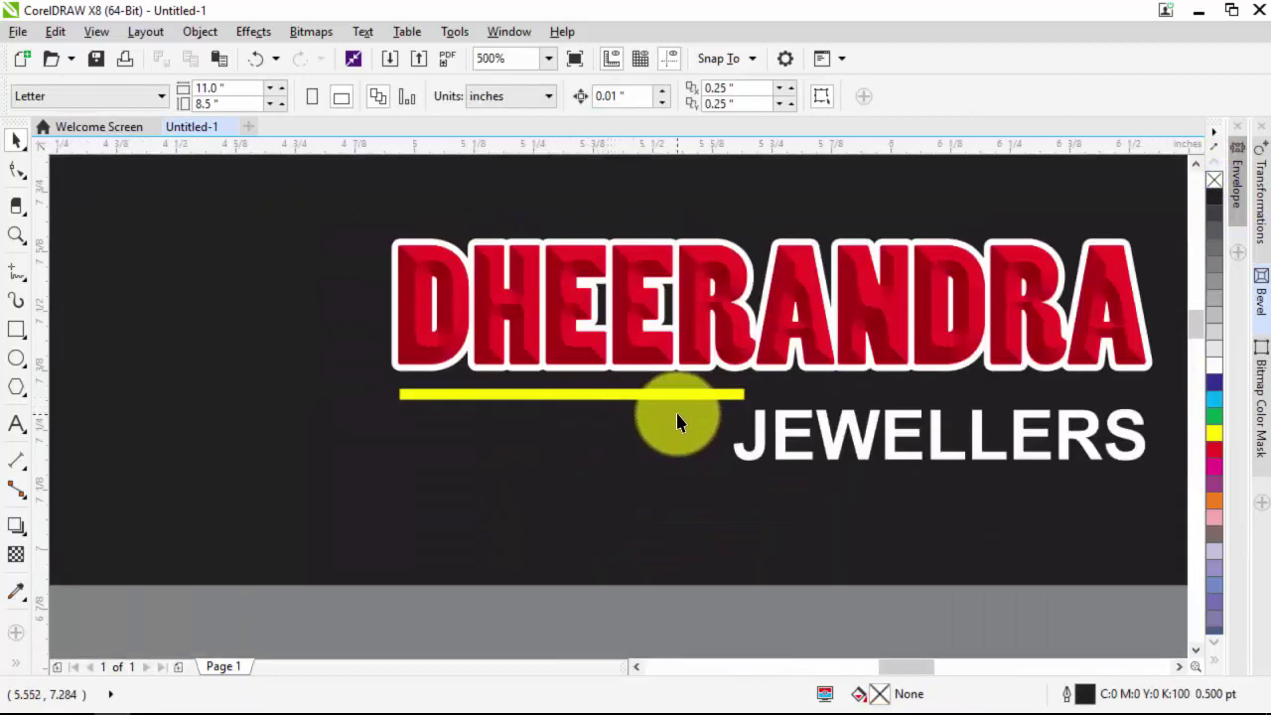
# Recolour the thin bar to a lighter red, C:0 M:91 Y:73 K:0.
pyautogui.click(663, 398)
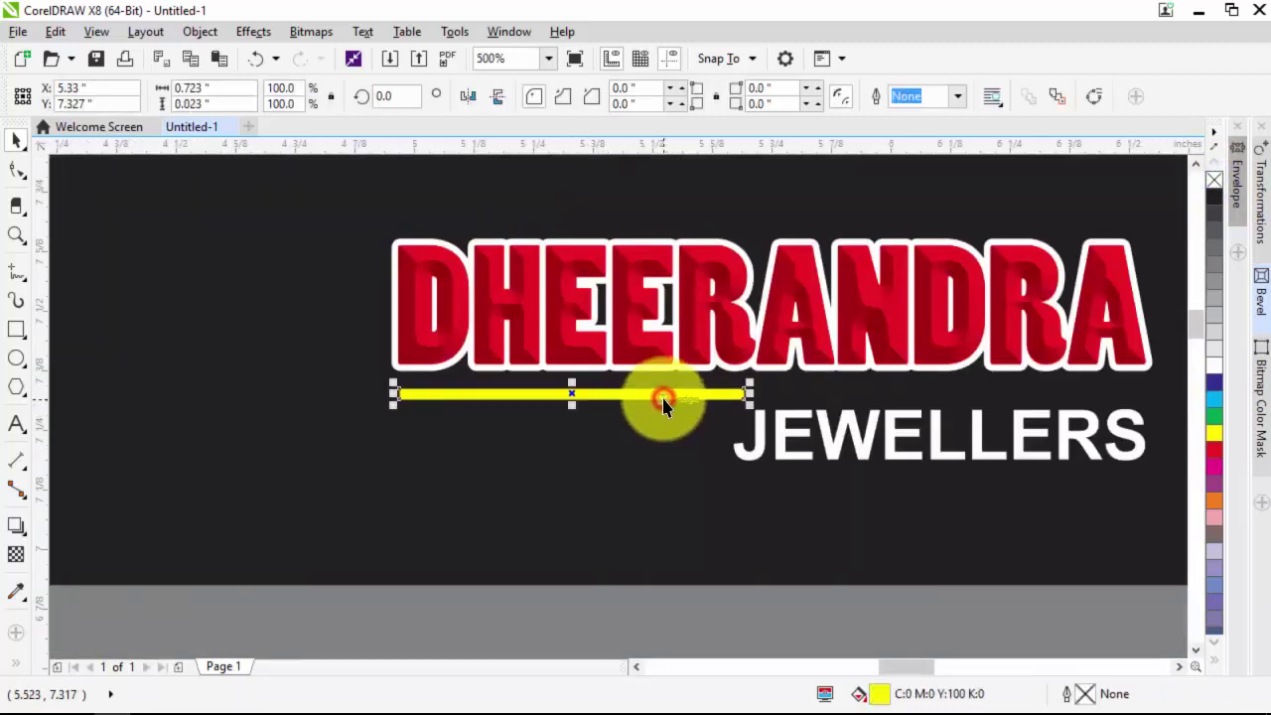
pyautogui.click(1213, 467)
pyautogui.click(1212, 452)
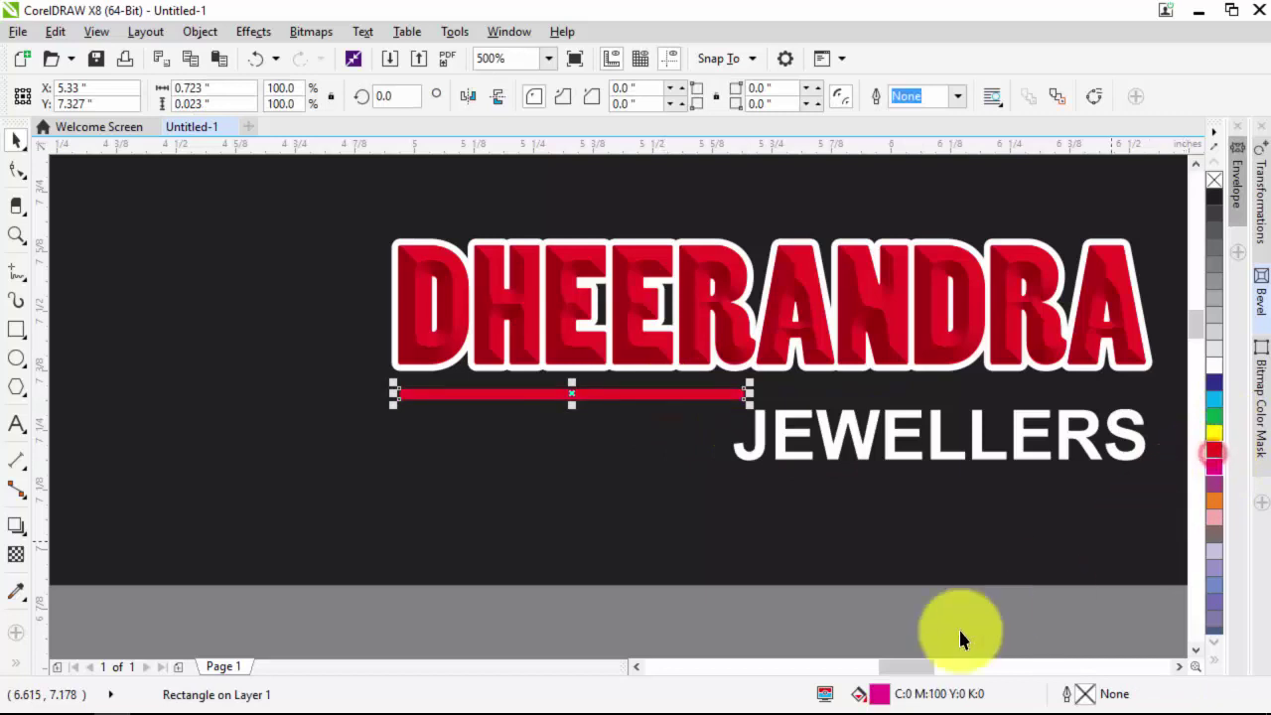
pyautogui.doubleClick(887, 696)
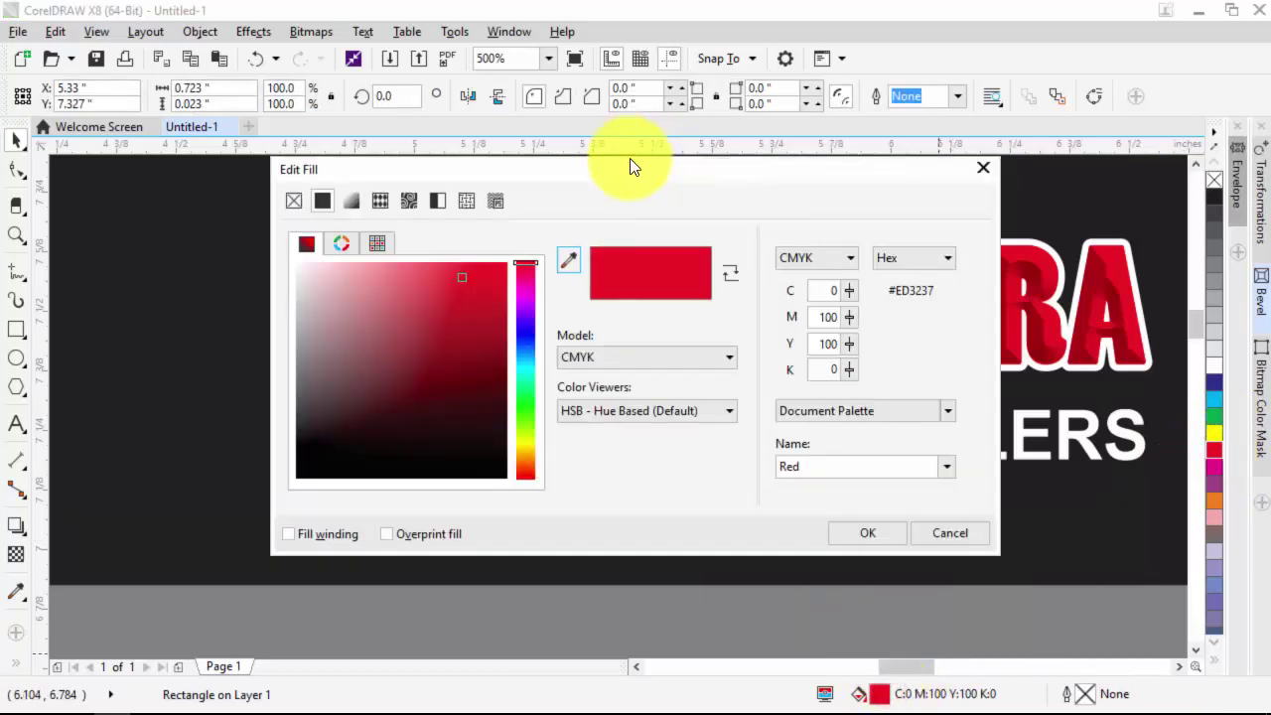
pyautogui.moveTo(636, 167); pyautogui.dragTo(1238, 231)
pyautogui.click(1021, 316)
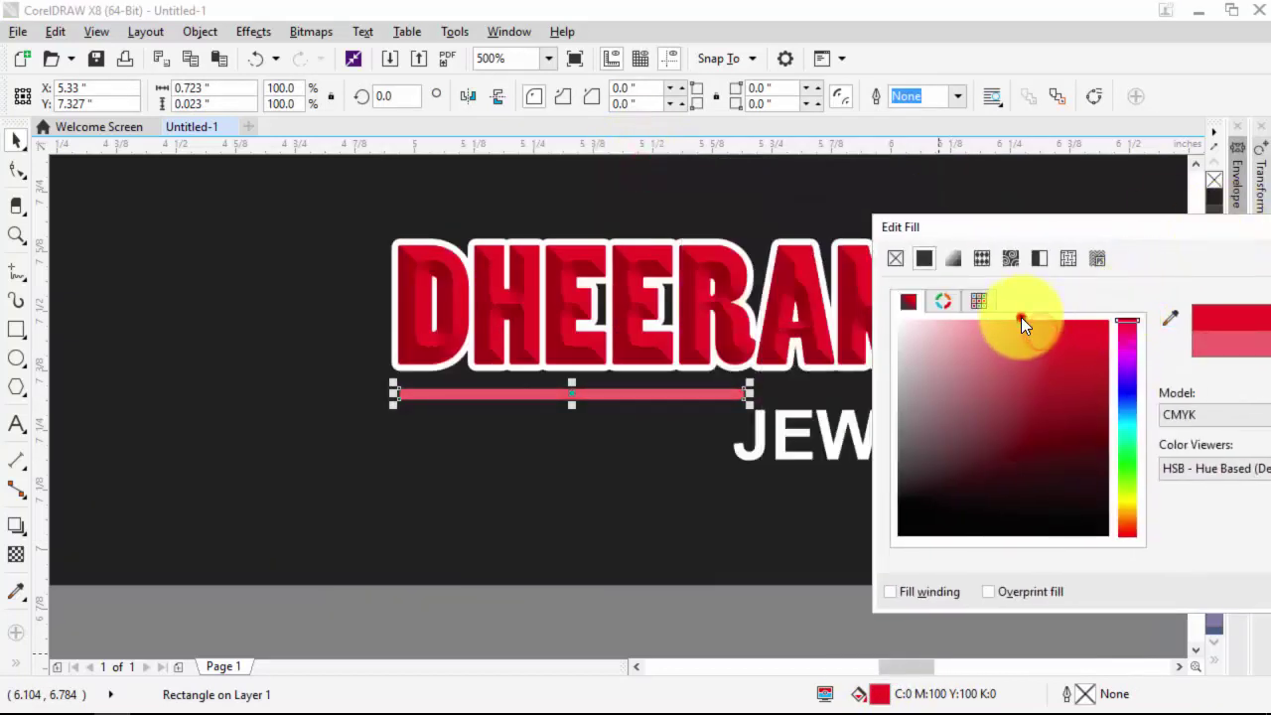
pyautogui.moveTo(1049, 324)
pyautogui.mouseDown()
pyautogui.moveTo(1068, 340)
pyautogui.moveTo(1055, 338)
pyautogui.mouseUp()
pyautogui.moveTo(1077, 247); pyautogui.dragTo(765, 226)
pyautogui.click(1152, 585)
pyautogui.scroll(-4, 427, 429)
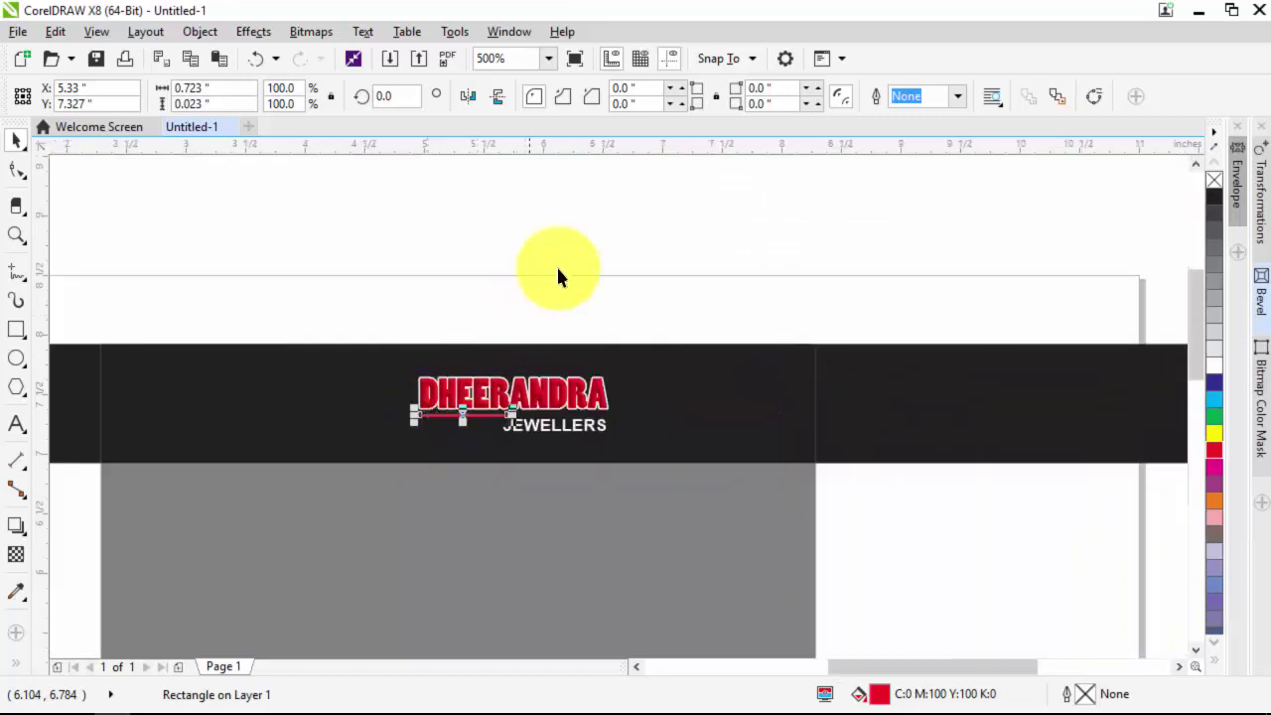
pyautogui.click(556, 268)
pyautogui.scroll(2, 497, 441)
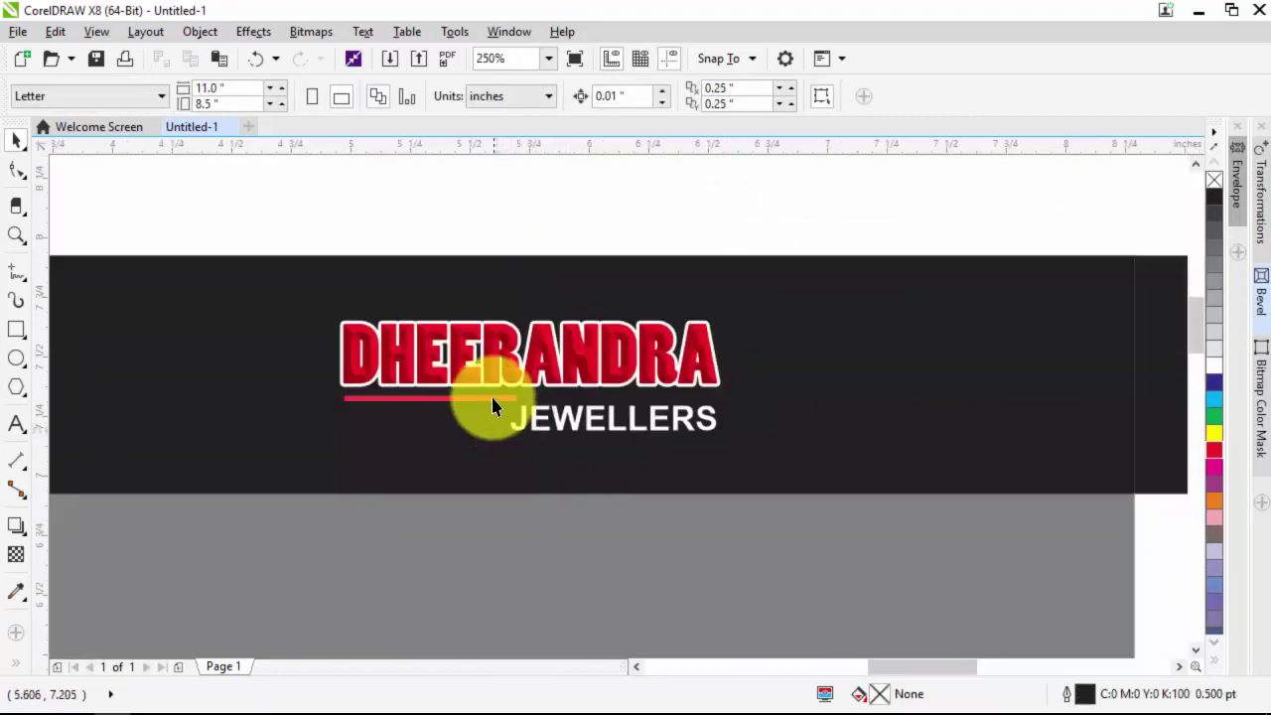
# Move the bar down beside JEWELLERS and align its top edge with that text.
pyautogui.click(490, 397)
pyautogui.scroll(2, 438, 433)
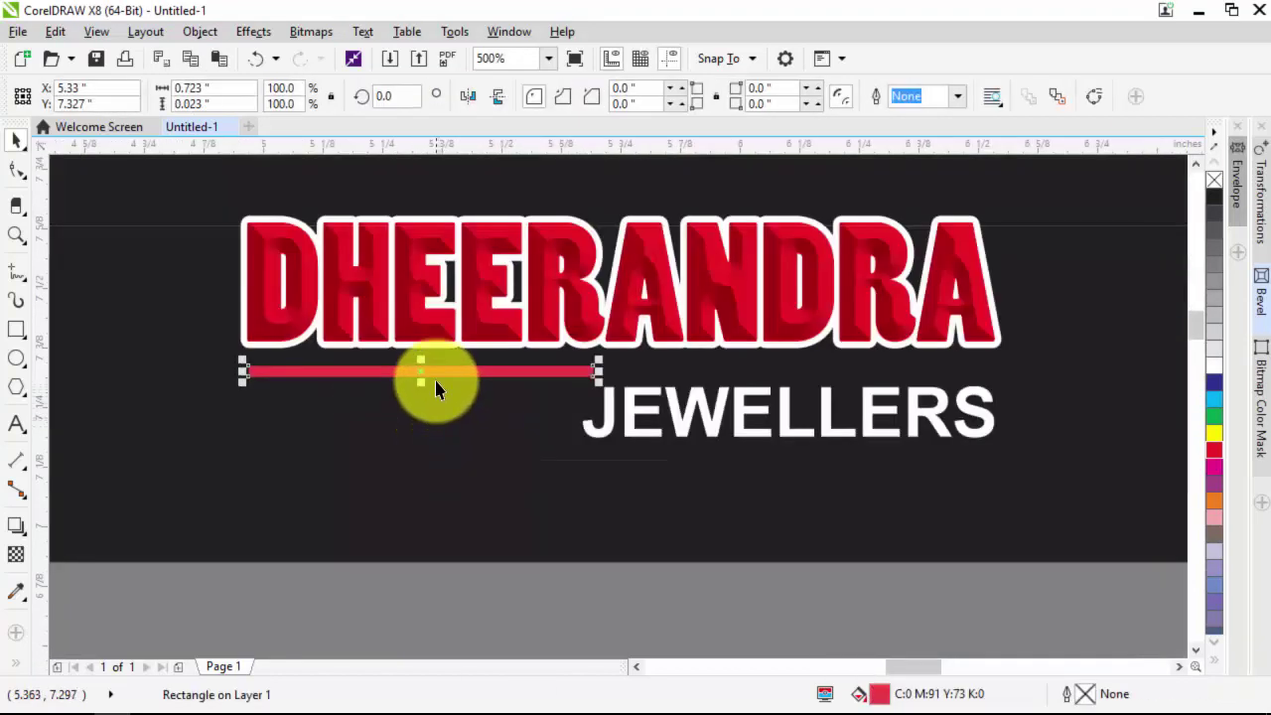
pyautogui.moveTo(434, 375); pyautogui.dragTo(432, 396)
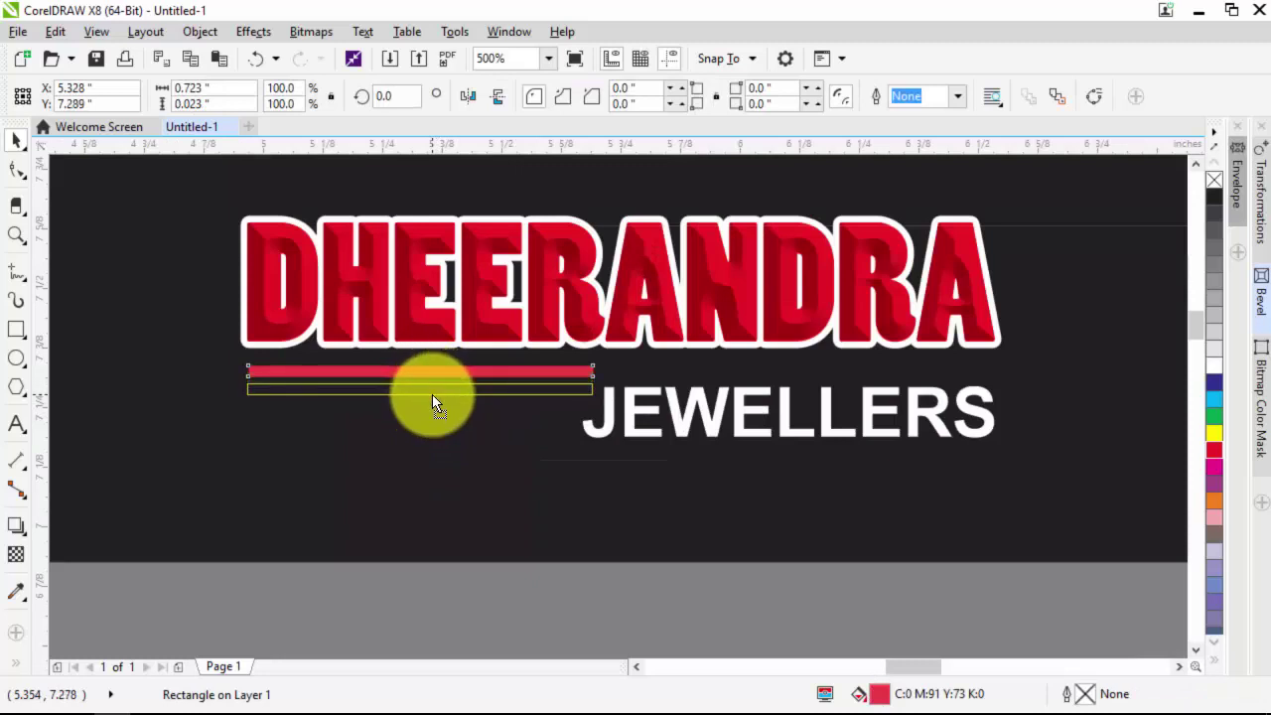
pyautogui.keyDown('shift'); pyautogui.click(631, 412); pyautogui.keyUp('shift')
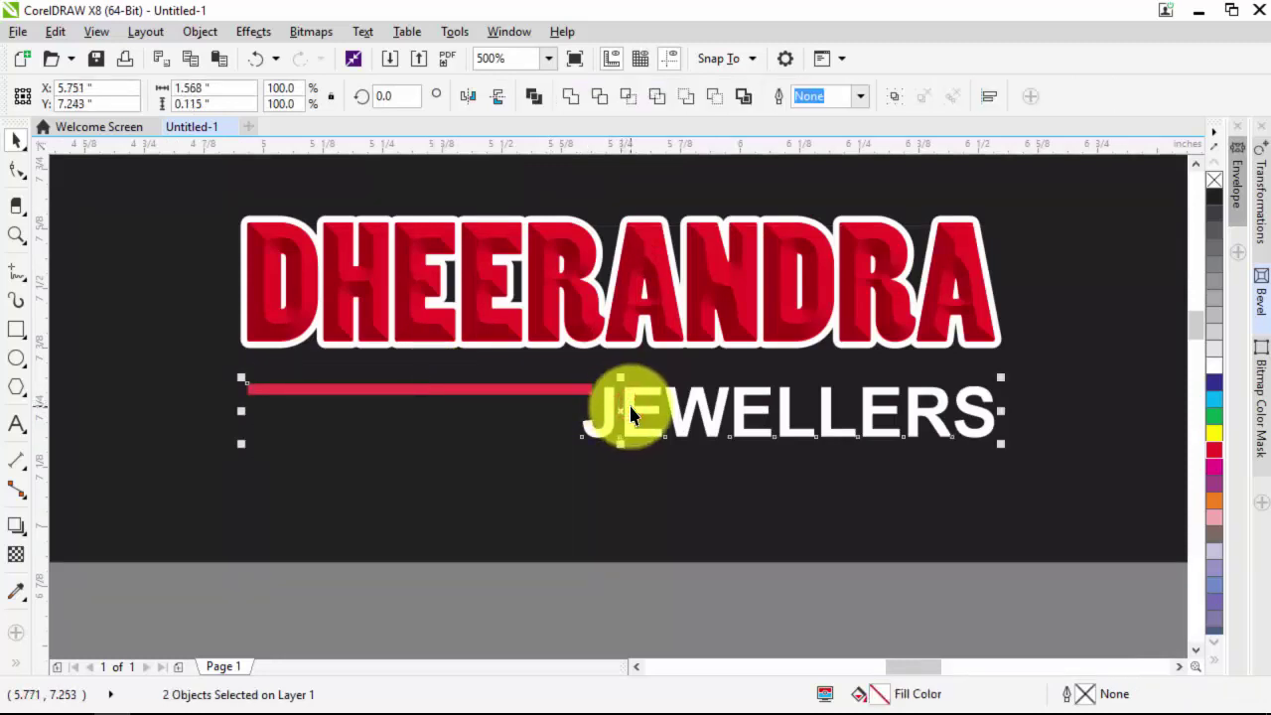
pyautogui.click(535, 402)
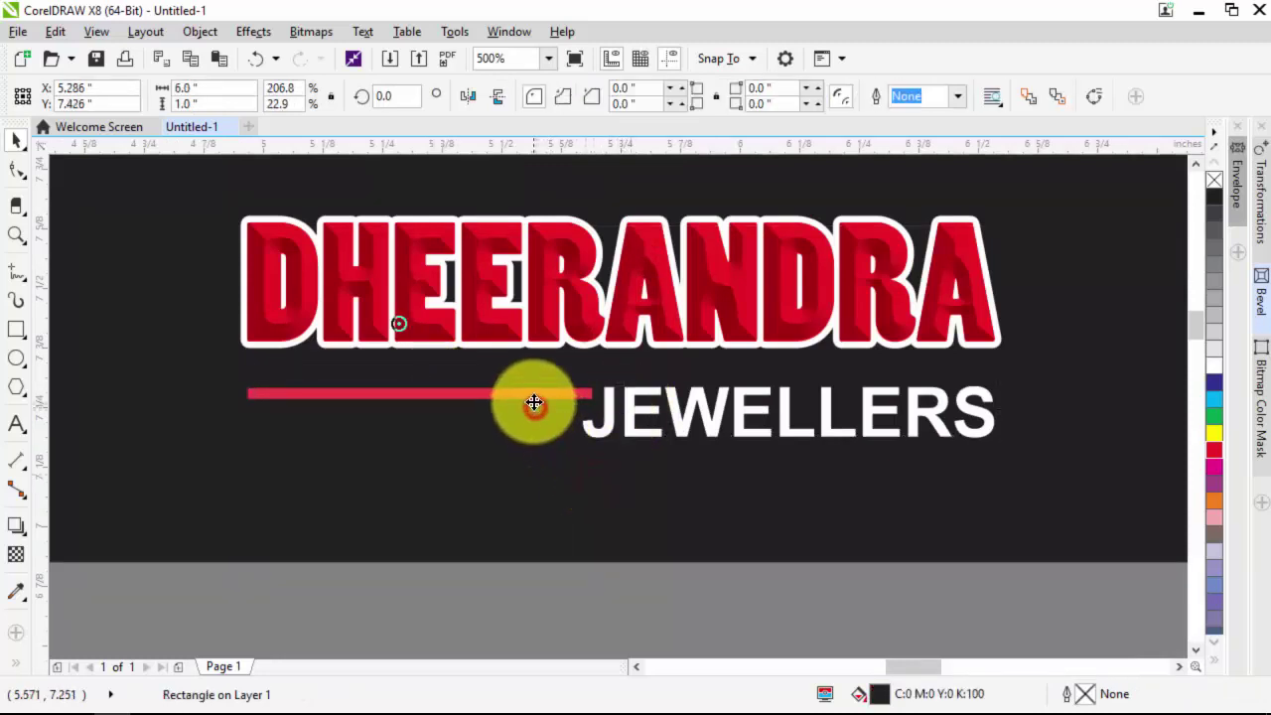
pyautogui.moveTo(422, 398); pyautogui.dragTo(420, 413)
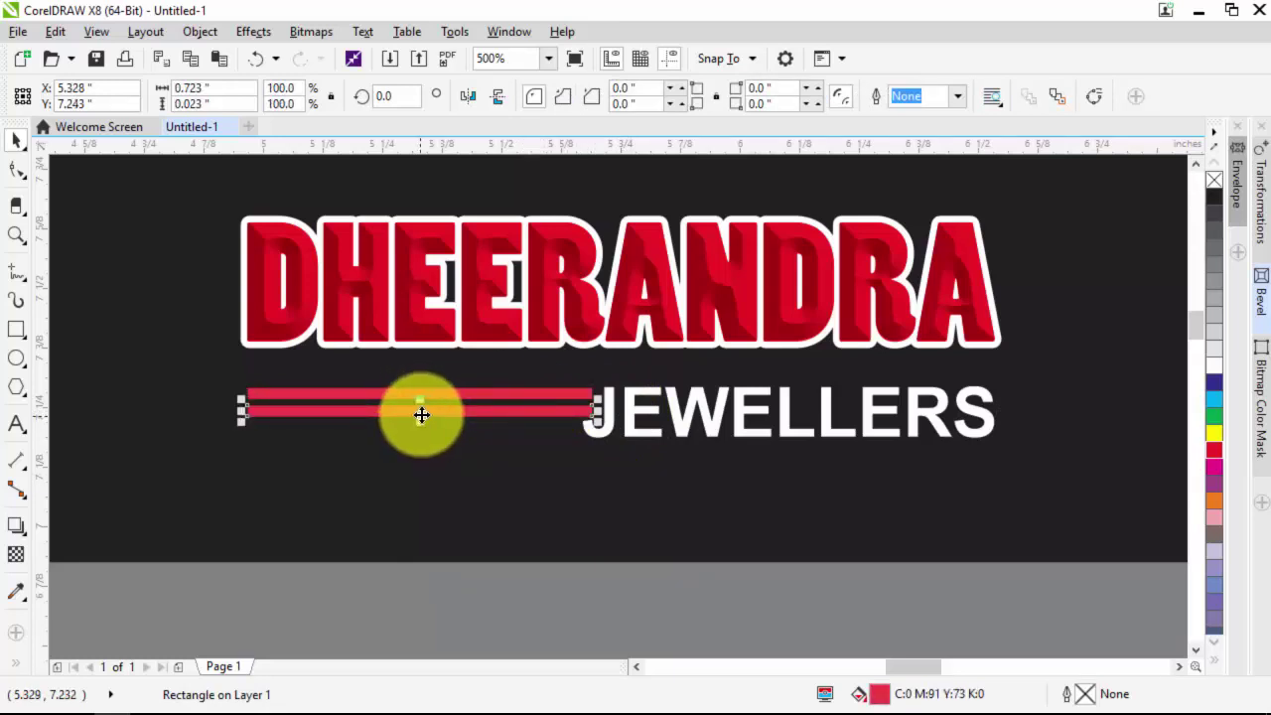
pyautogui.hotkey('ctrl', 'z')
# Apply a gradient transparency that fades the bar from solid near JEWELLERS to fully transparent at its far left end.
pyautogui.click(16, 554)
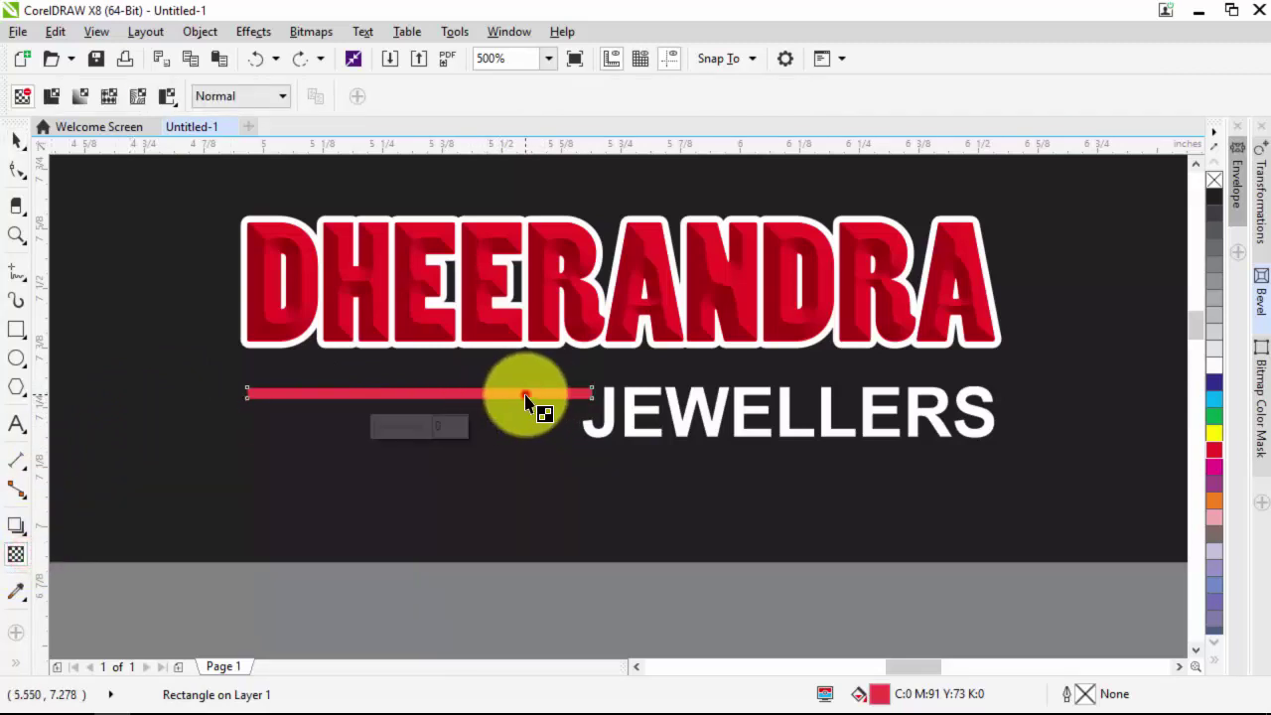
pyautogui.moveTo(525, 397); pyautogui.dragTo(525, 568)
pyautogui.moveTo(348, 400); pyautogui.dragTo(235, 397)
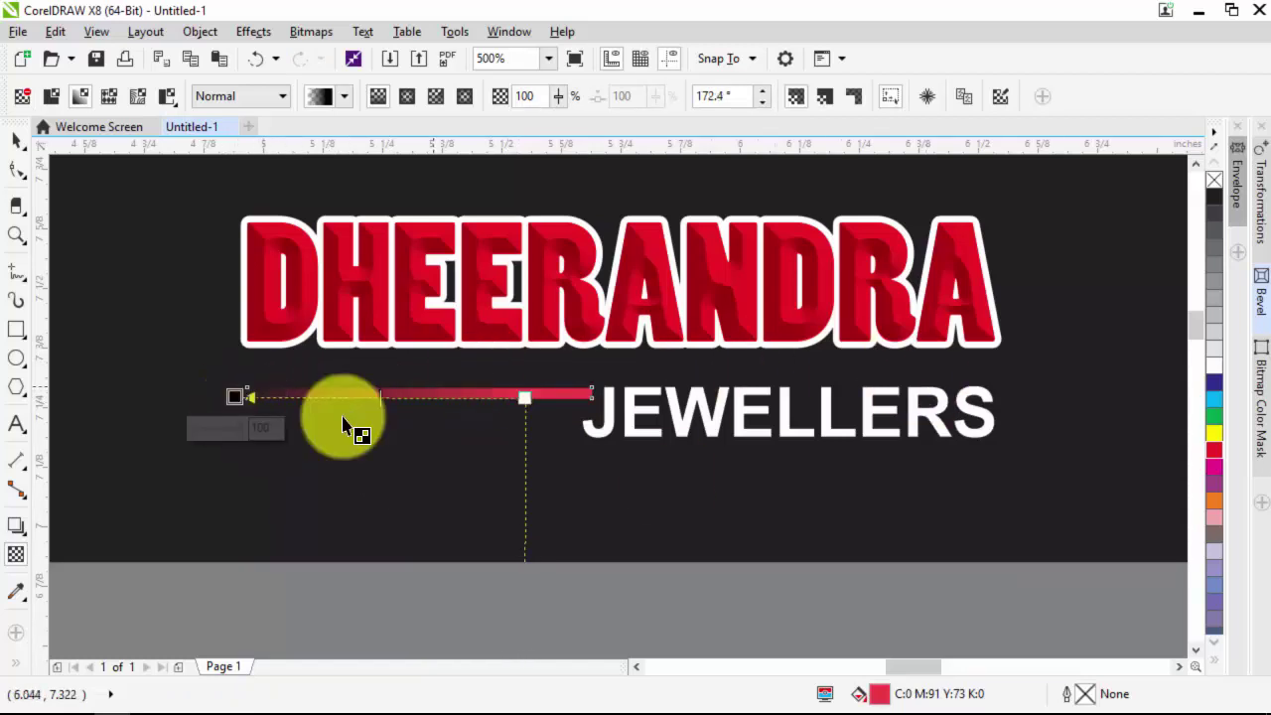
pyautogui.click(379, 396)
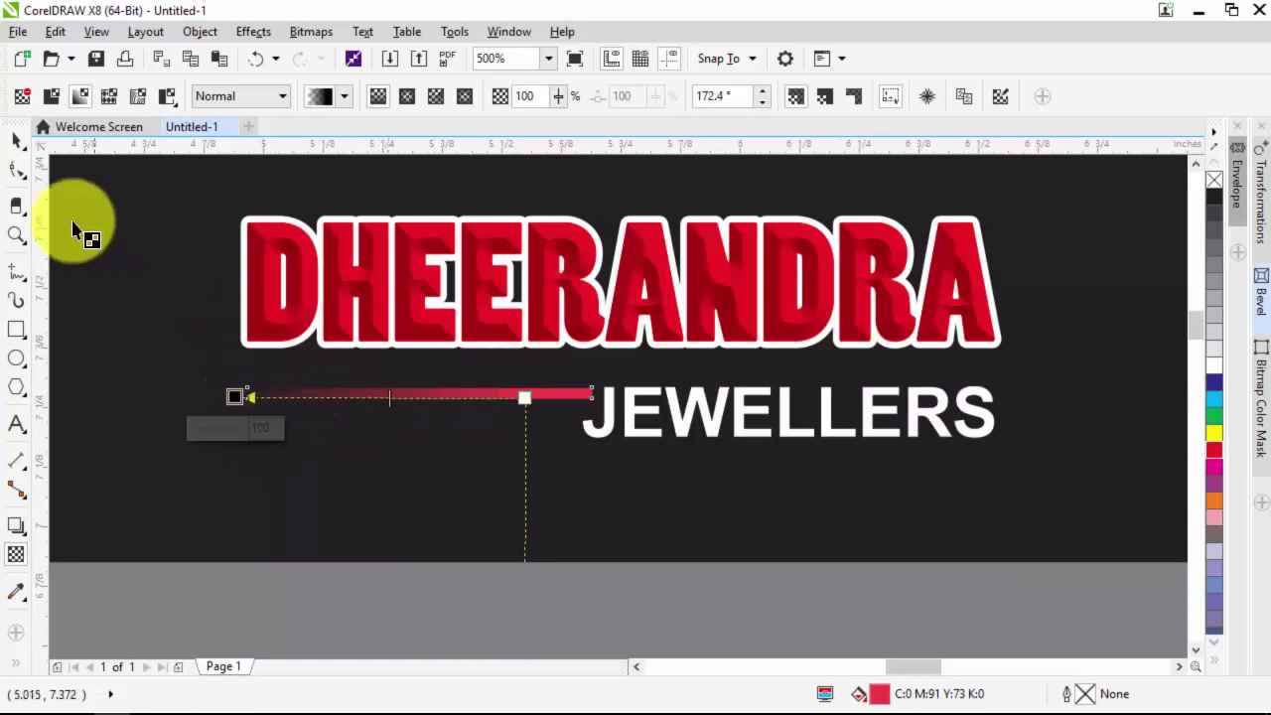
# Duplicate the faded bar just below itself and repeat the copy twice to make a stack of four evenly spaced bars.
pyautogui.click(16, 141)
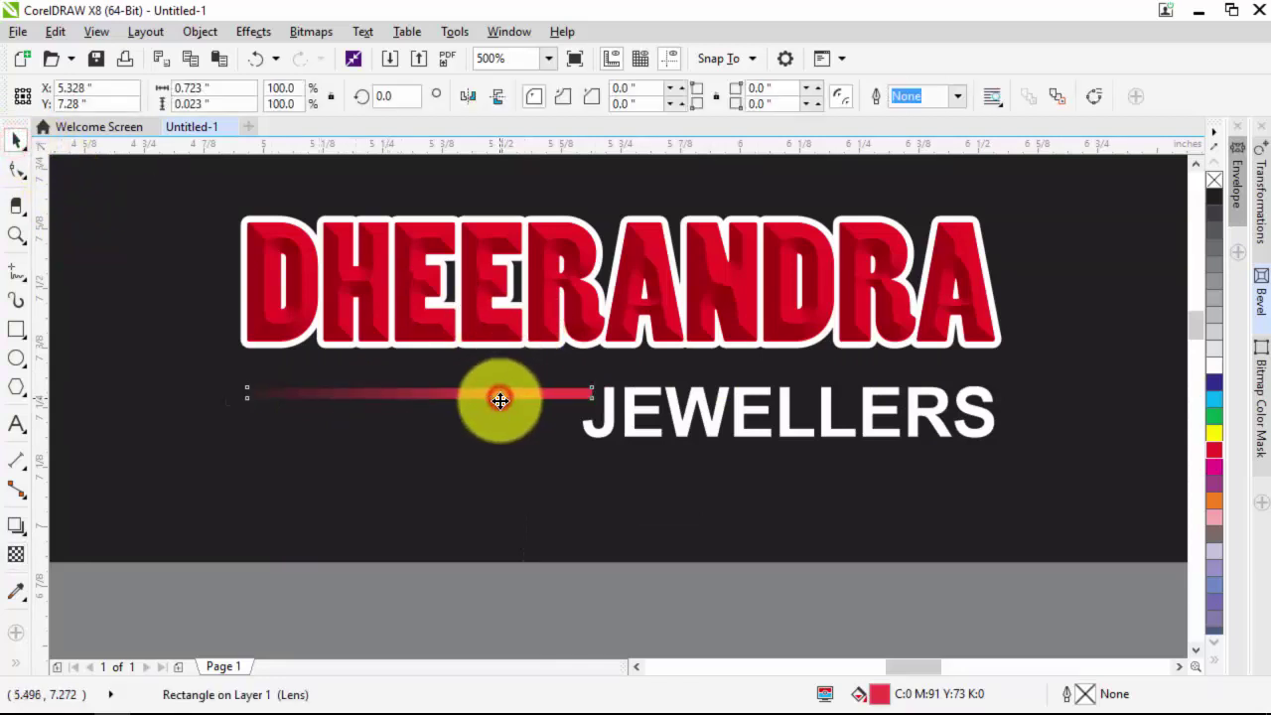
pyautogui.moveTo(499, 397); pyautogui.dragTo(502, 423)
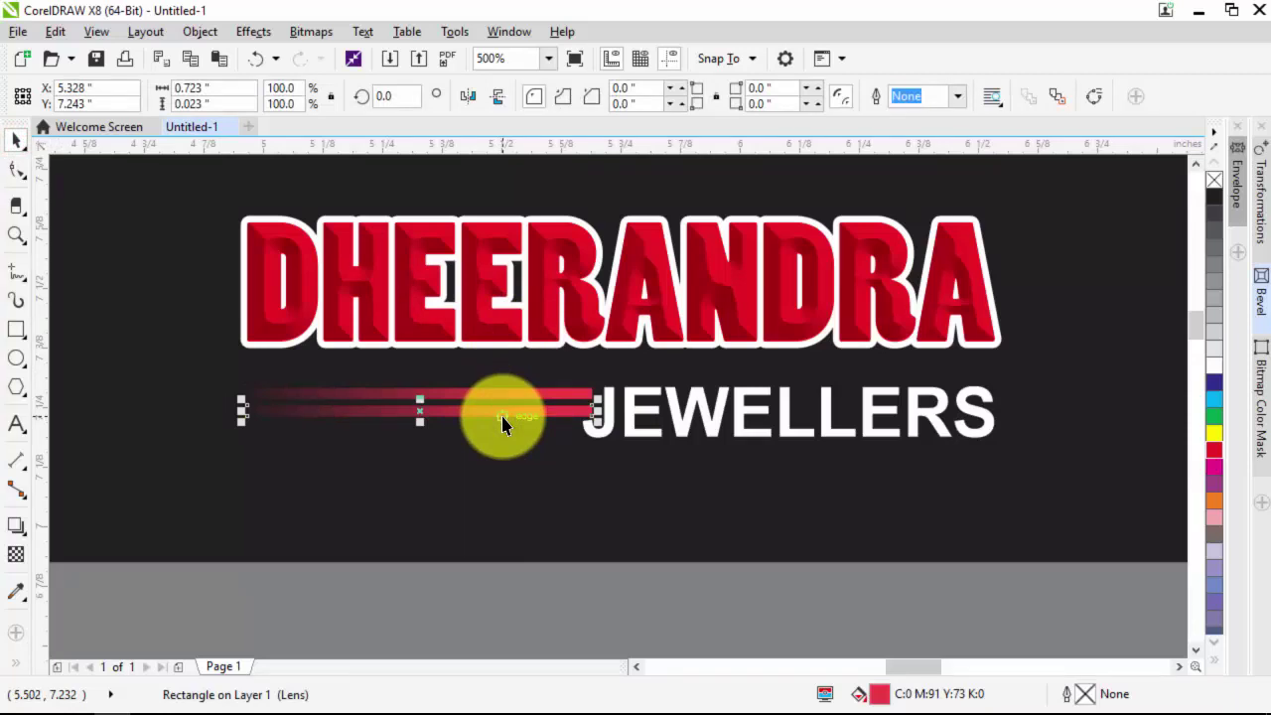
pyautogui.hotkey('ctrl', 'r')
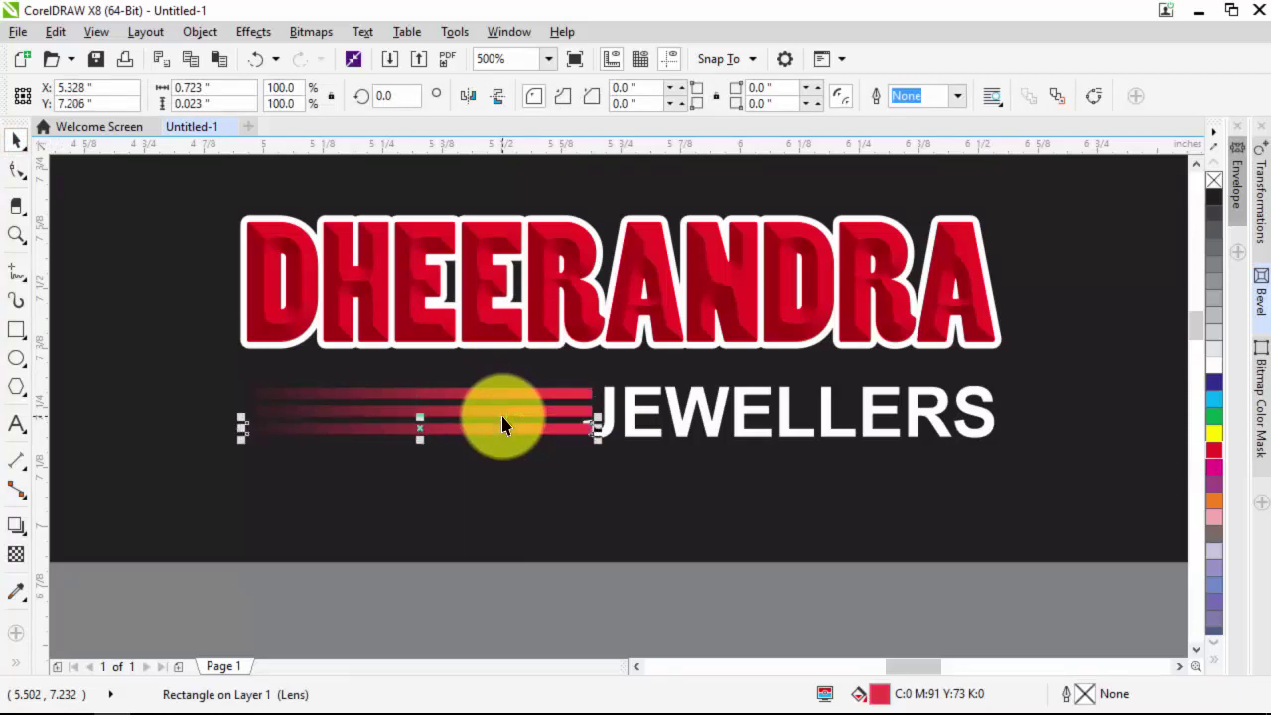
pyautogui.hotkey('ctrl', 'r')
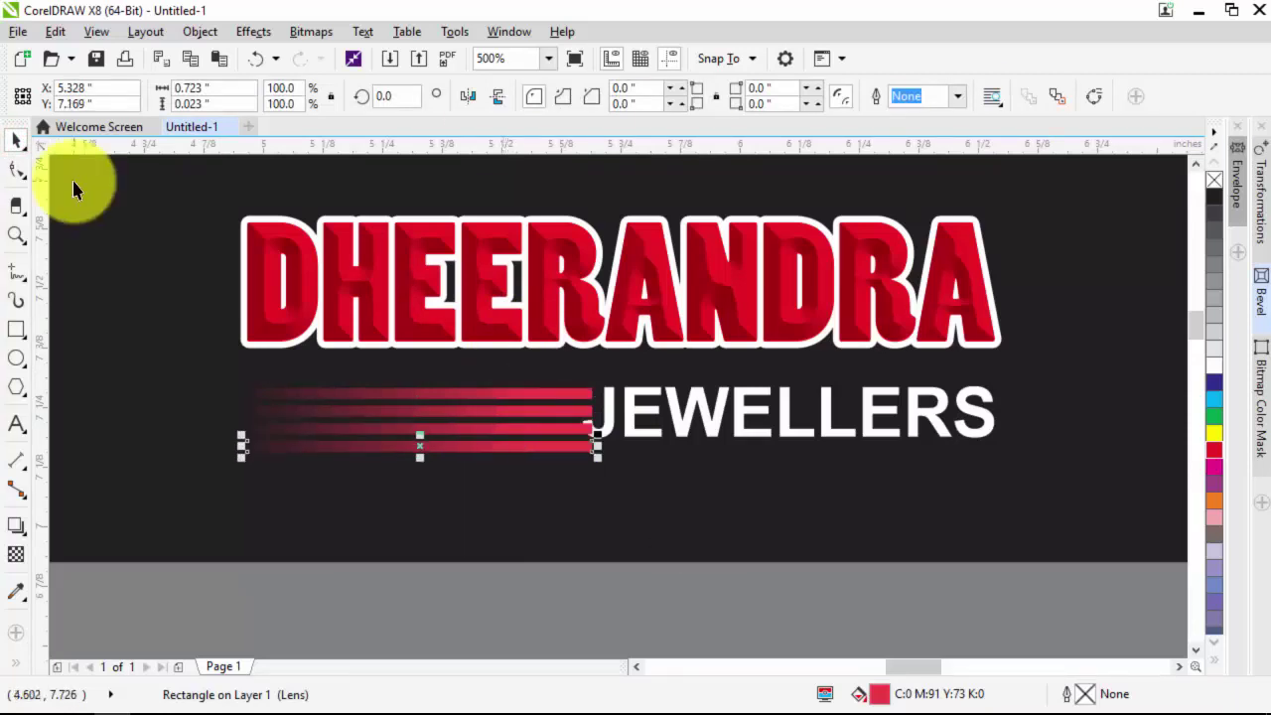
# Select all four bars and compress the stack vertically to about 0.111 inches high, close to the height of JEWELLERS.
pyautogui.keyDown('shift'); pyautogui.click(461, 429); pyautogui.keyUp('shift')
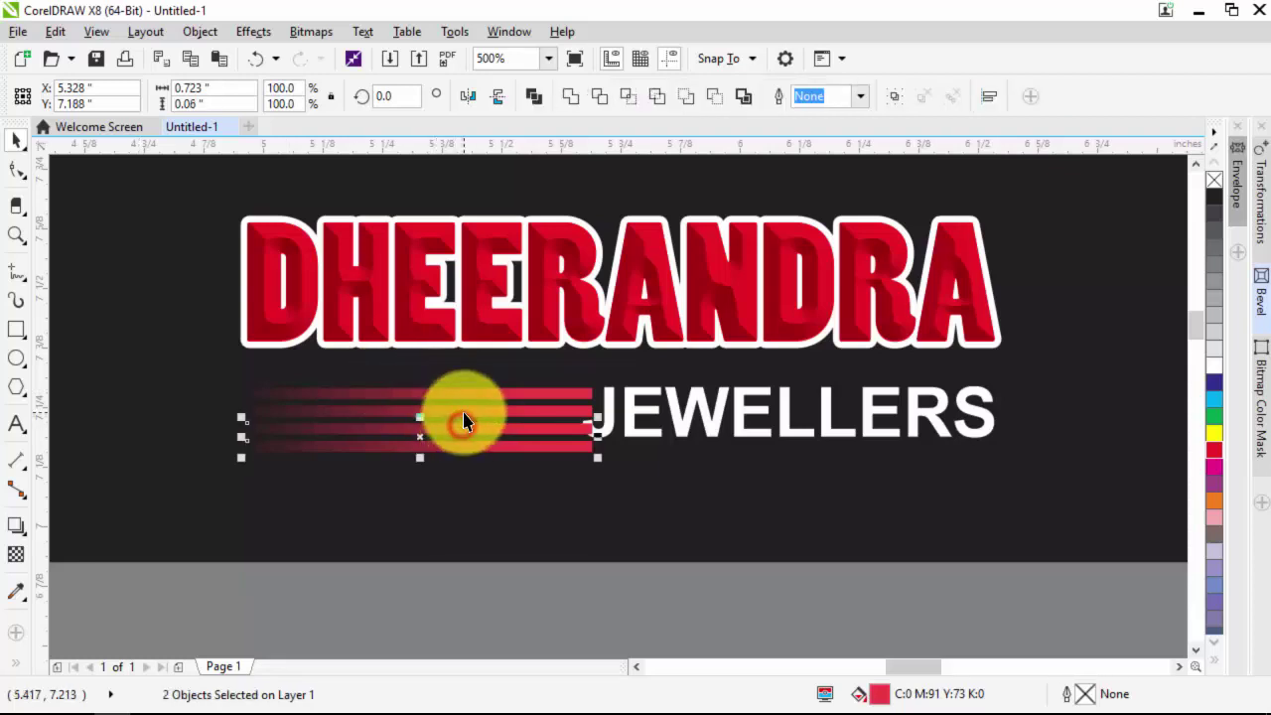
pyautogui.keyDown('shift'); pyautogui.click(457, 412); pyautogui.keyUp('shift')
pyautogui.keyDown('shift'); pyautogui.click(448, 396); pyautogui.keyUp('shift')
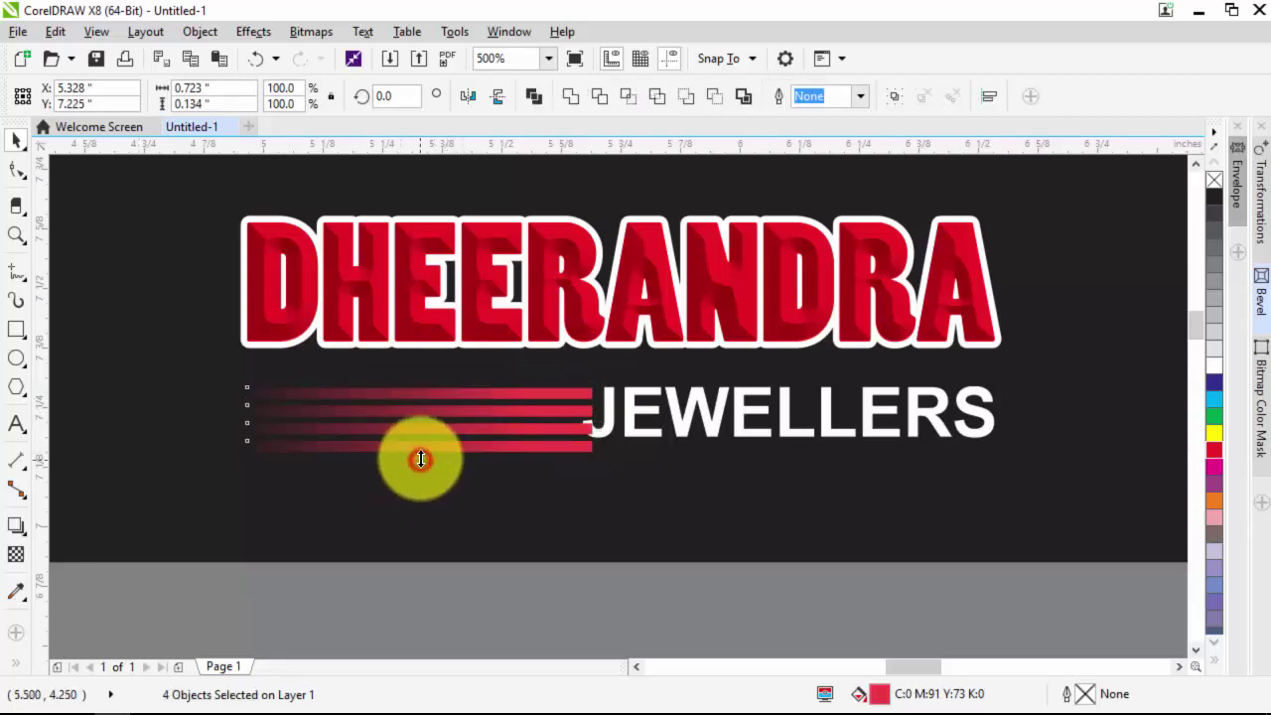
pyautogui.moveTo(421, 459); pyautogui.dragTo(421, 452)
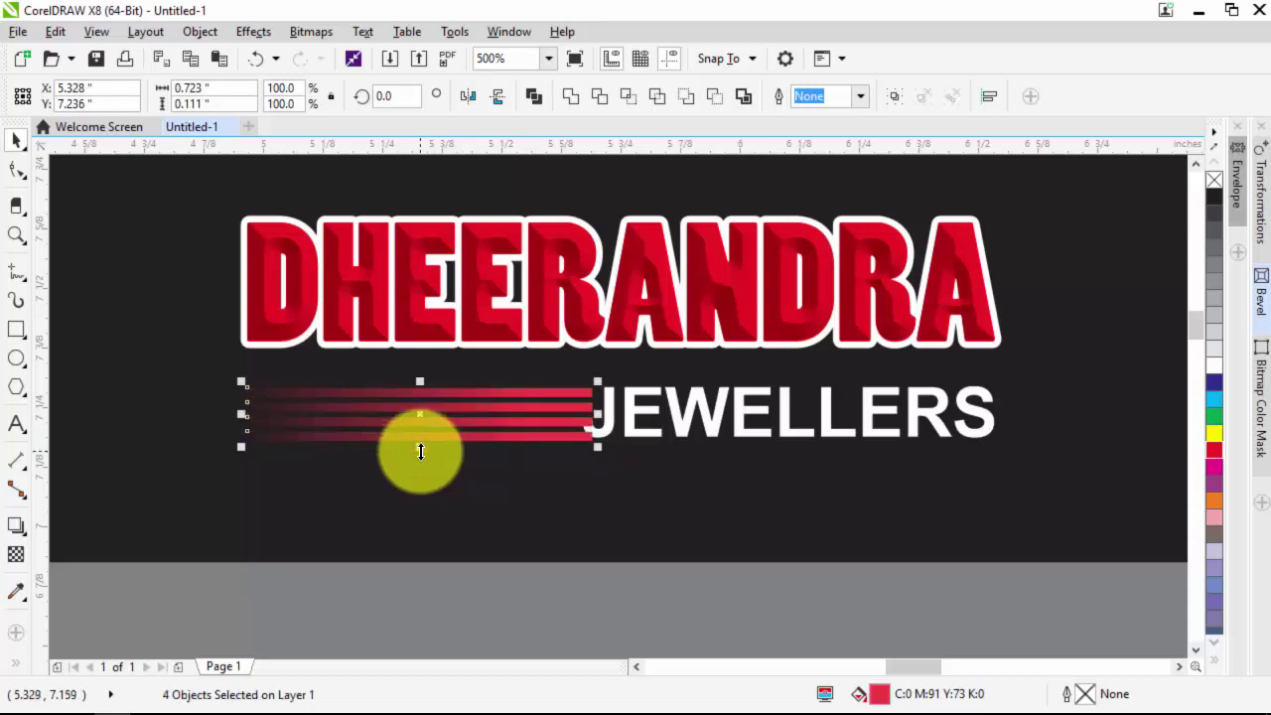
# Nudge the four bars 0.01 inches up and 0.04 inches left, and shorten them to about 0.683 inches, flush with the name's left edge.
pyautogui.press('Up')
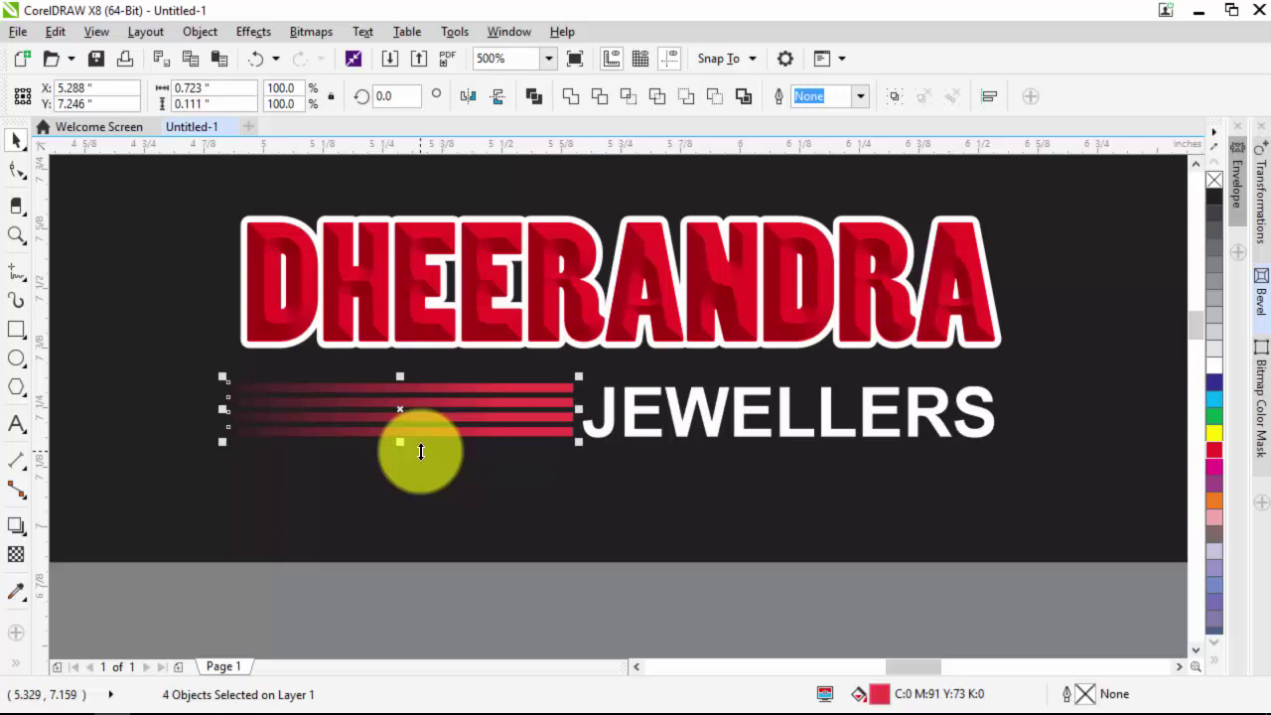
pyautogui.moveTo(223, 410); pyautogui.dragTo(243, 408)
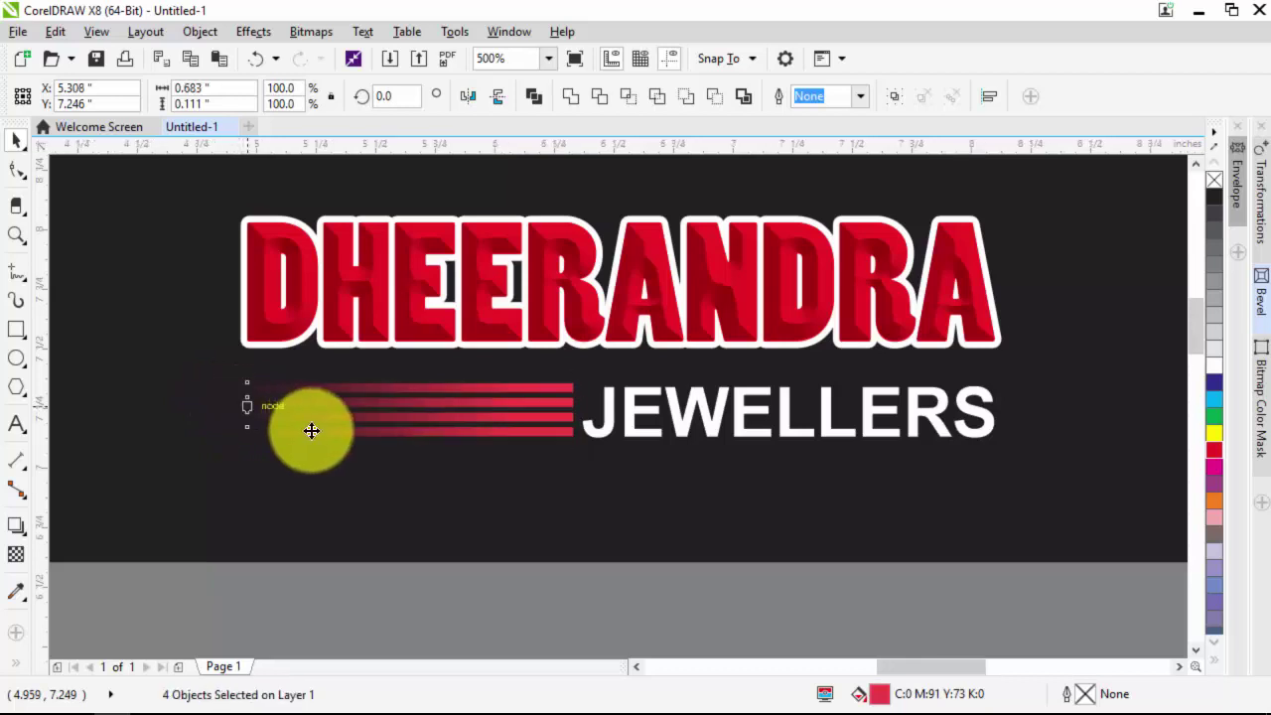
pyautogui.scroll(-4, 312, 430)
pyautogui.click(576, 290)
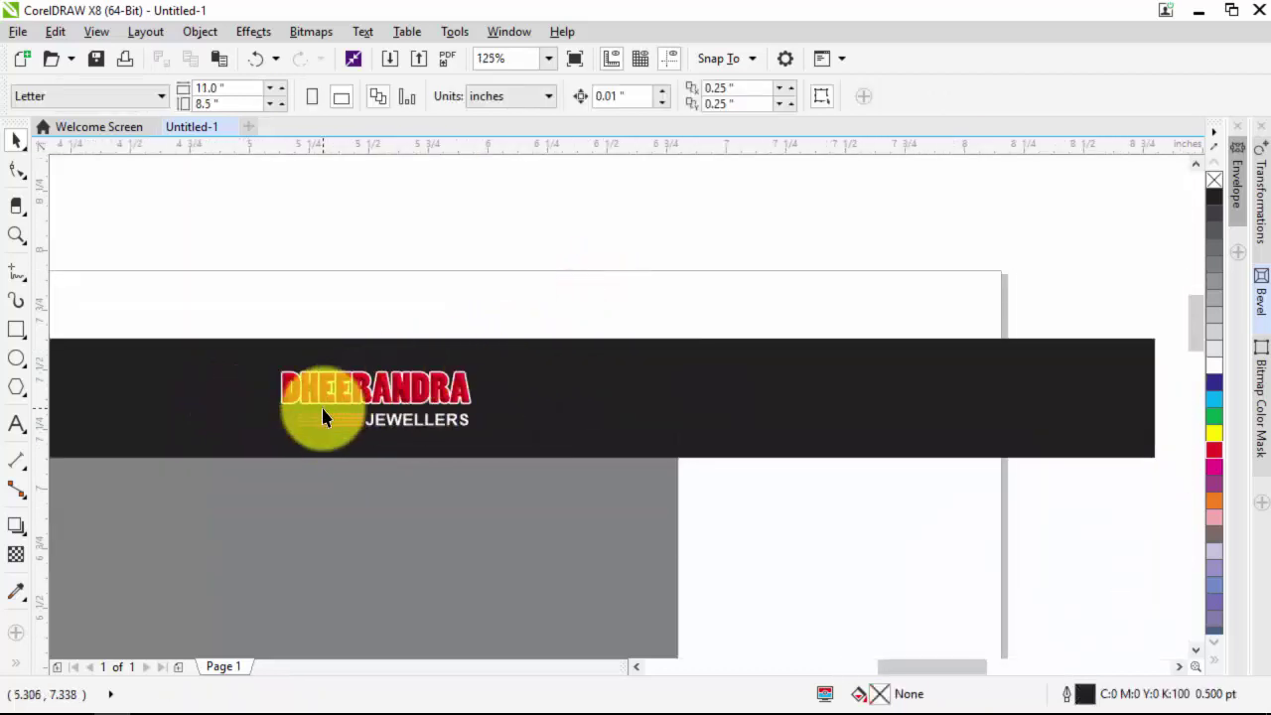
# Group the name, JEWELLERS text, and four faded bars into a single logo object.
pyautogui.scroll(2, 321, 406)
pyautogui.moveTo(164, 203); pyautogui.dragTo(693, 556)
pyautogui.rightClick(567, 388)
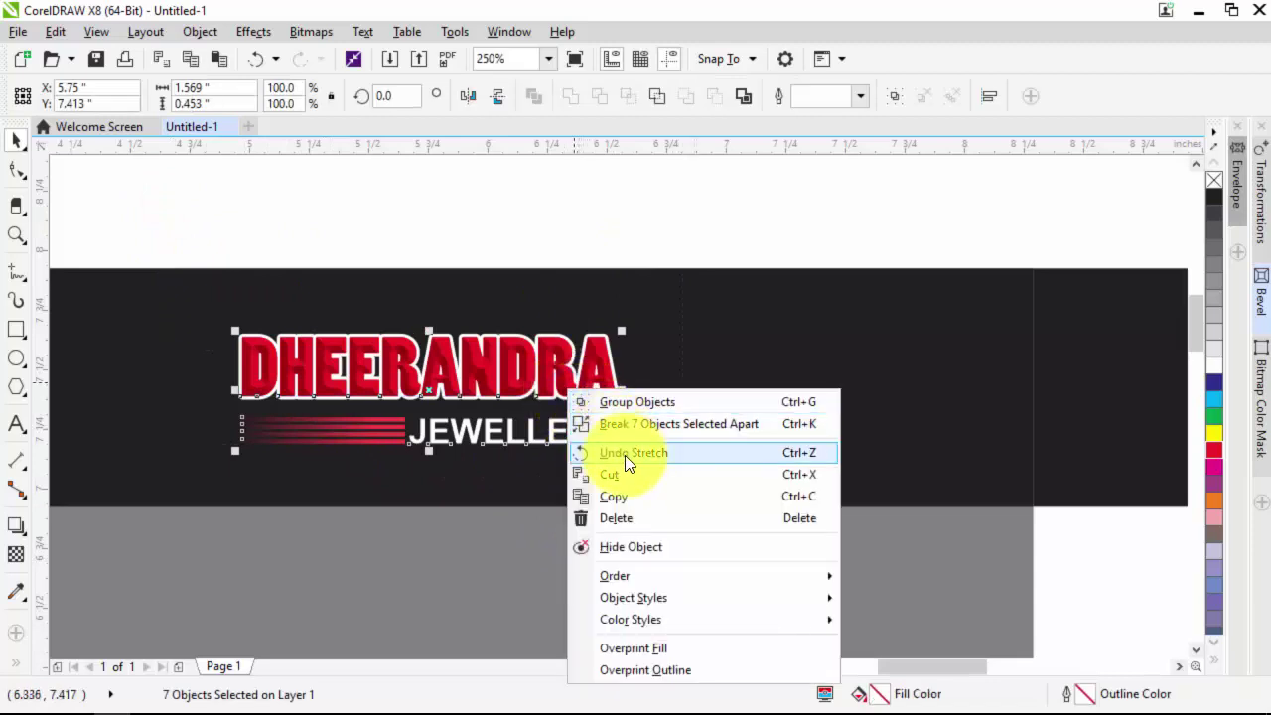
pyautogui.click(632, 402)
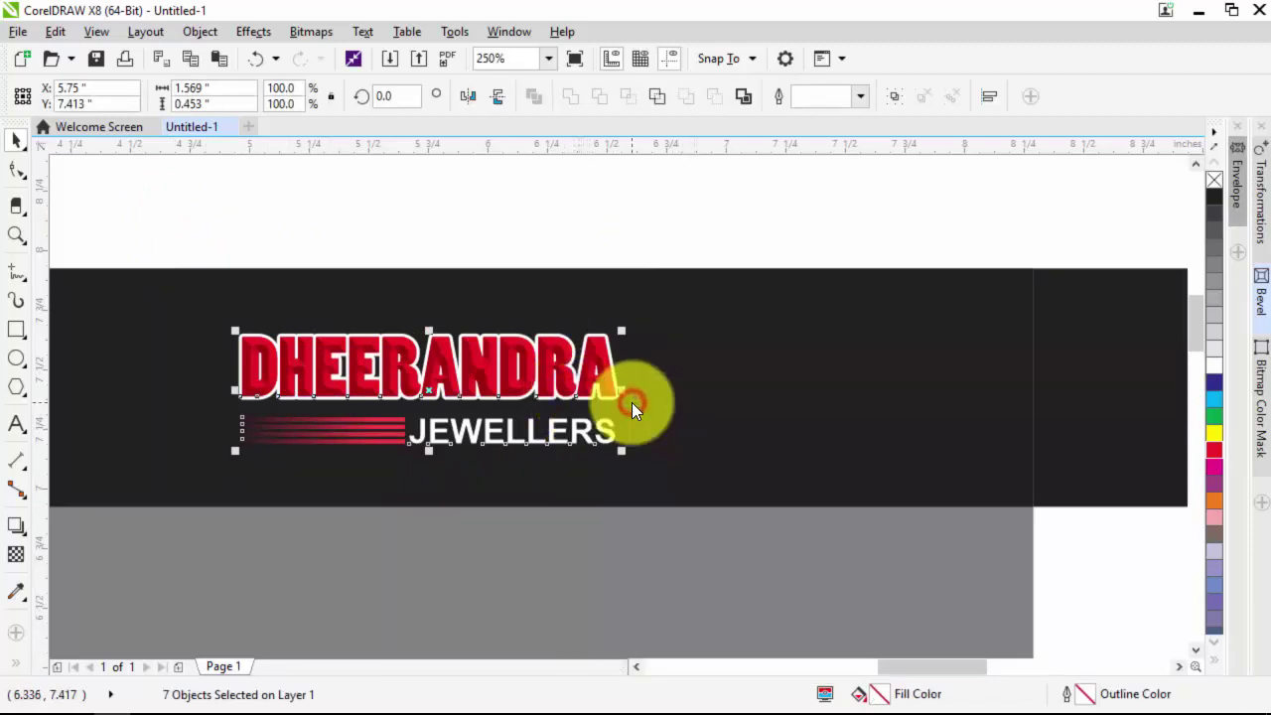
pyautogui.click(637, 224)
# Move the grouped logo along the top black strip to the right part of the centre section, at about X 7.09 inches.
pyautogui.scroll(-4, 587, 348)
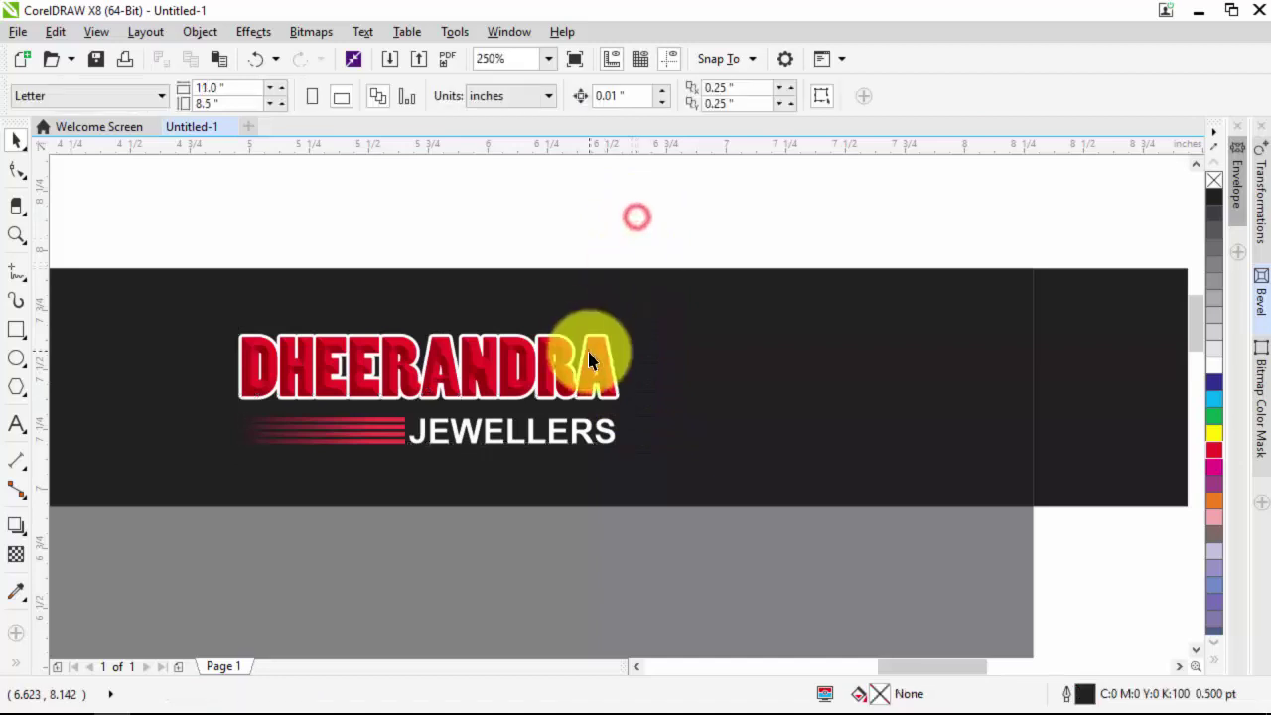
pyautogui.click(576, 371)
pyautogui.moveTo(576, 372); pyautogui.dragTo(650, 370)
pyautogui.click(625, 274)
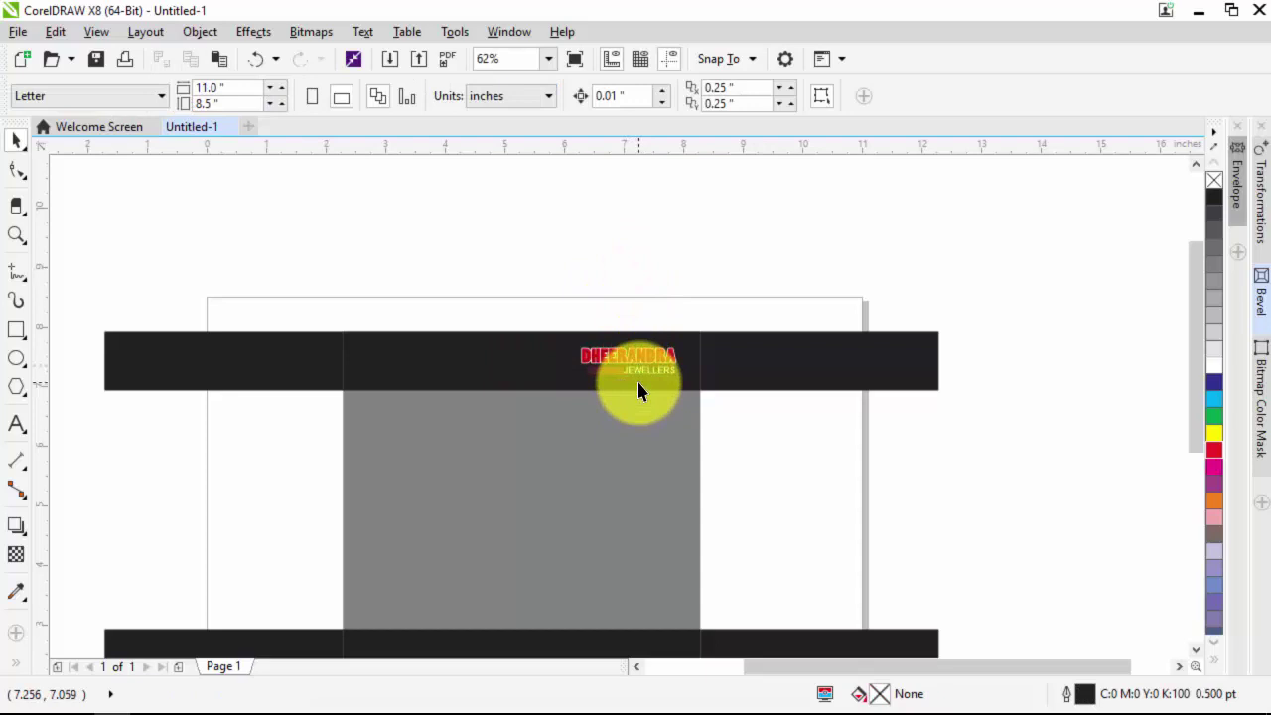
# Save the drawing as canopy in CDR format, version 18.0, in the mywork folder on drive D.
pyautogui.hotkey('ctrl', 's')
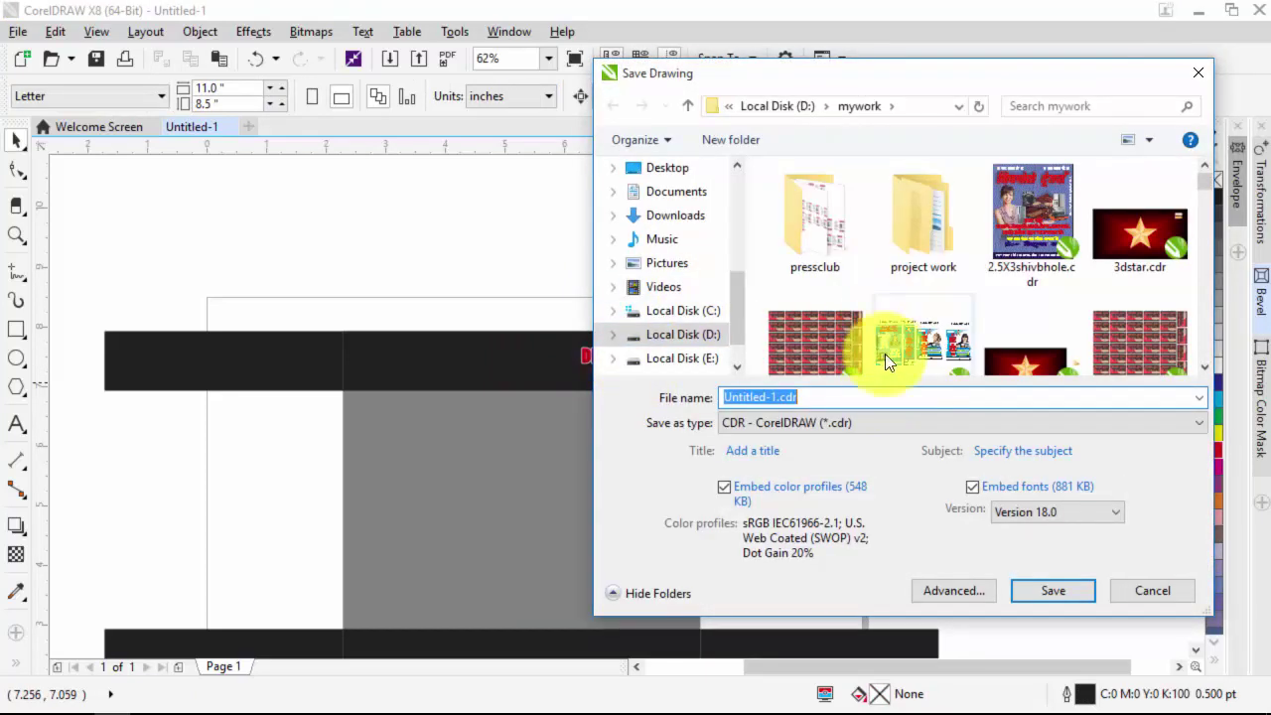
pyautogui.click(1207, 212)
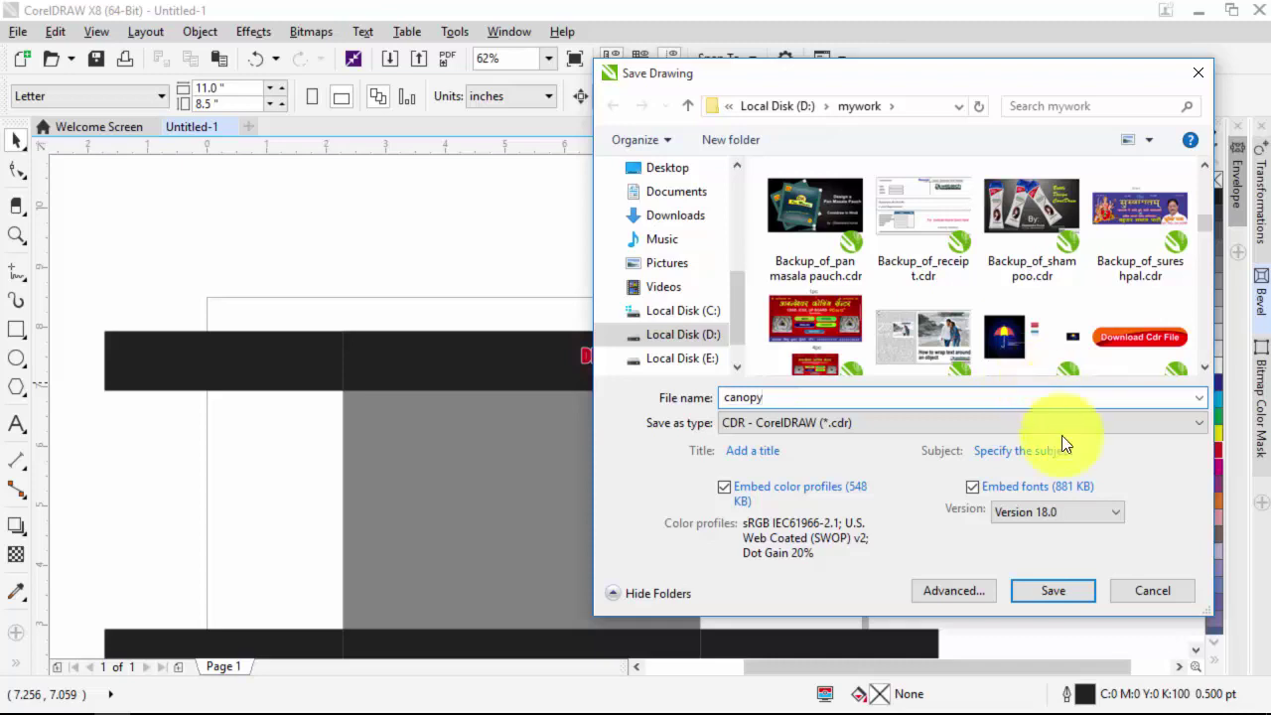
pyautogui.click(1054, 591)
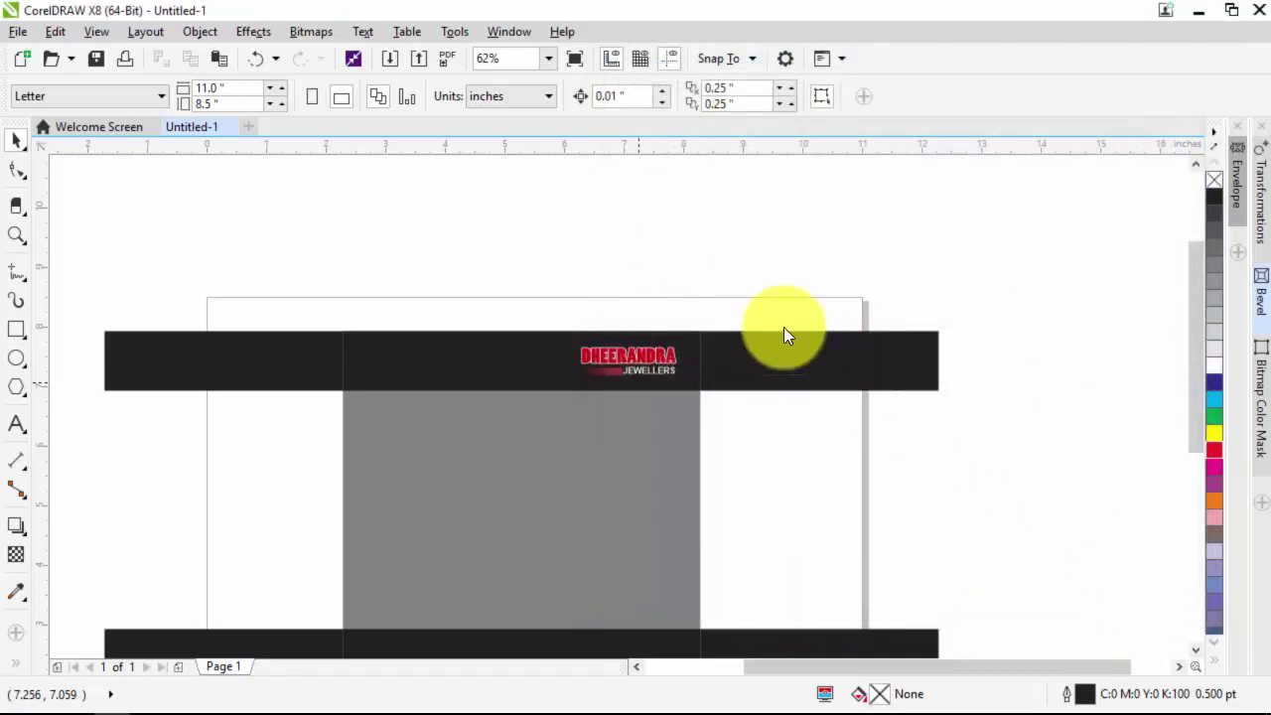
# Place a copy of the logo on the bottom black strip below the original, at about X 7.13, Y 2.26 inches.
pyautogui.scroll(-2, 648, 340)
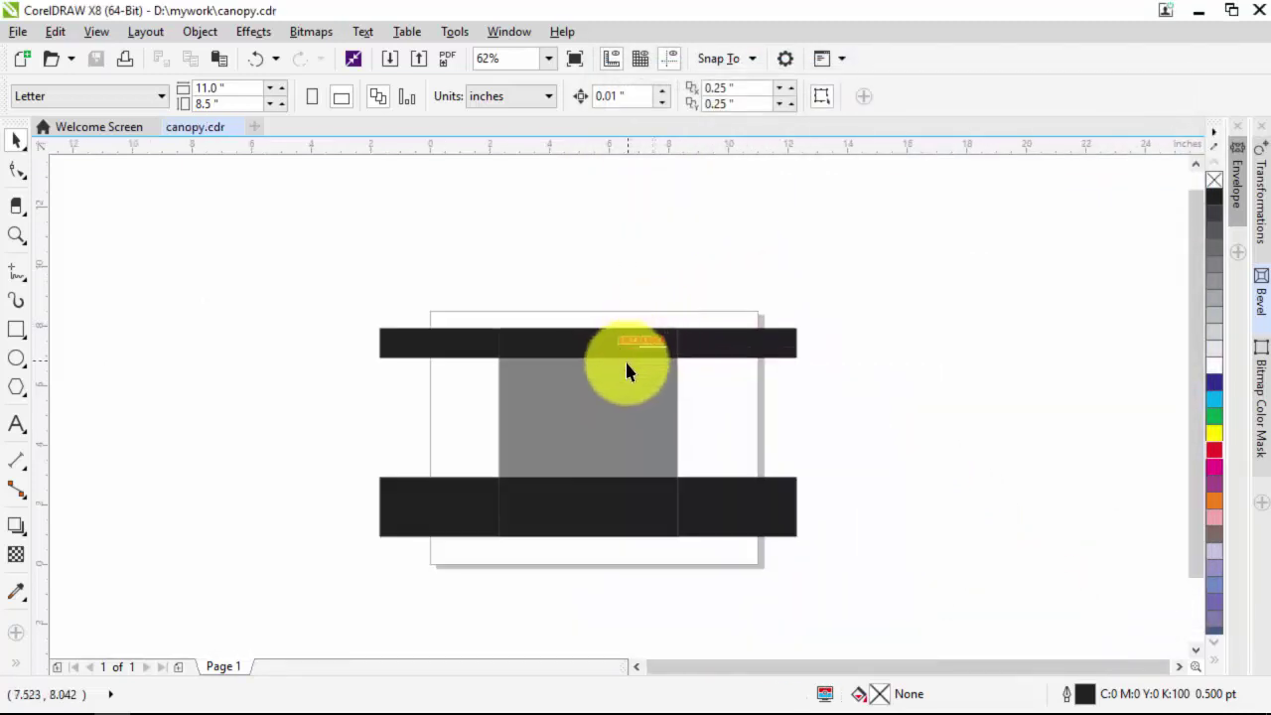
pyautogui.scroll(2, 630, 360)
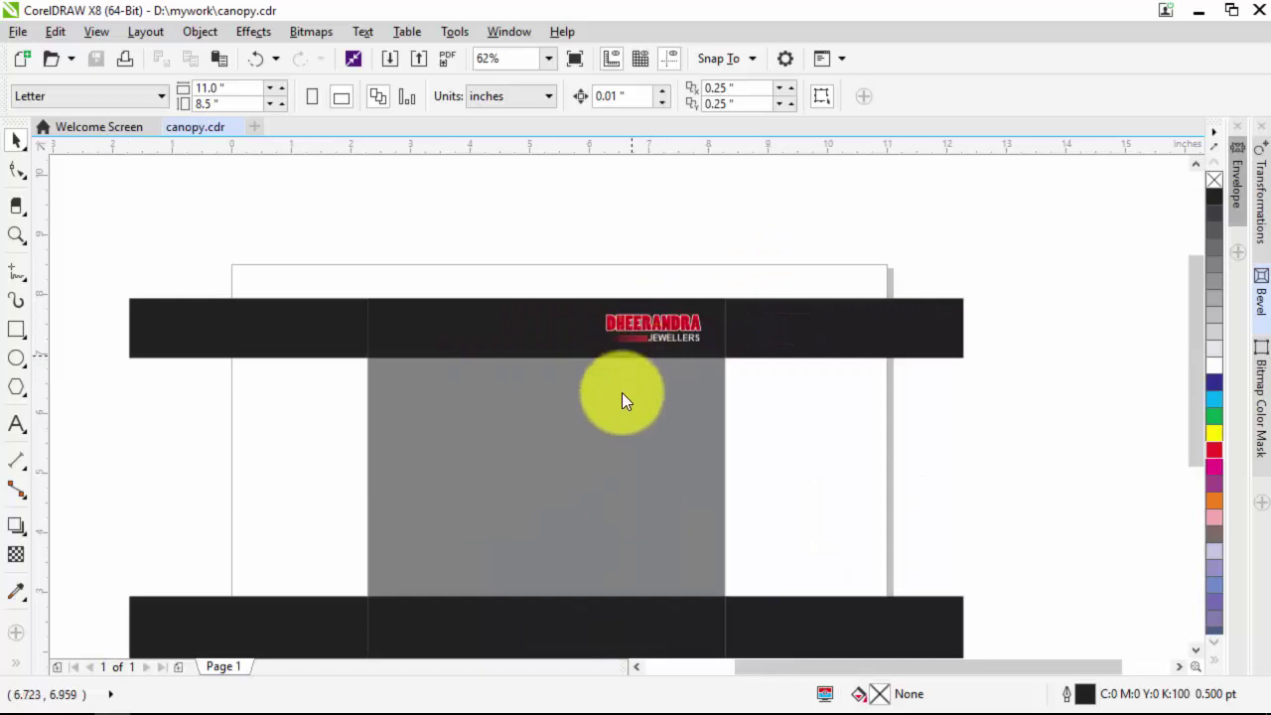
pyautogui.click(663, 348)
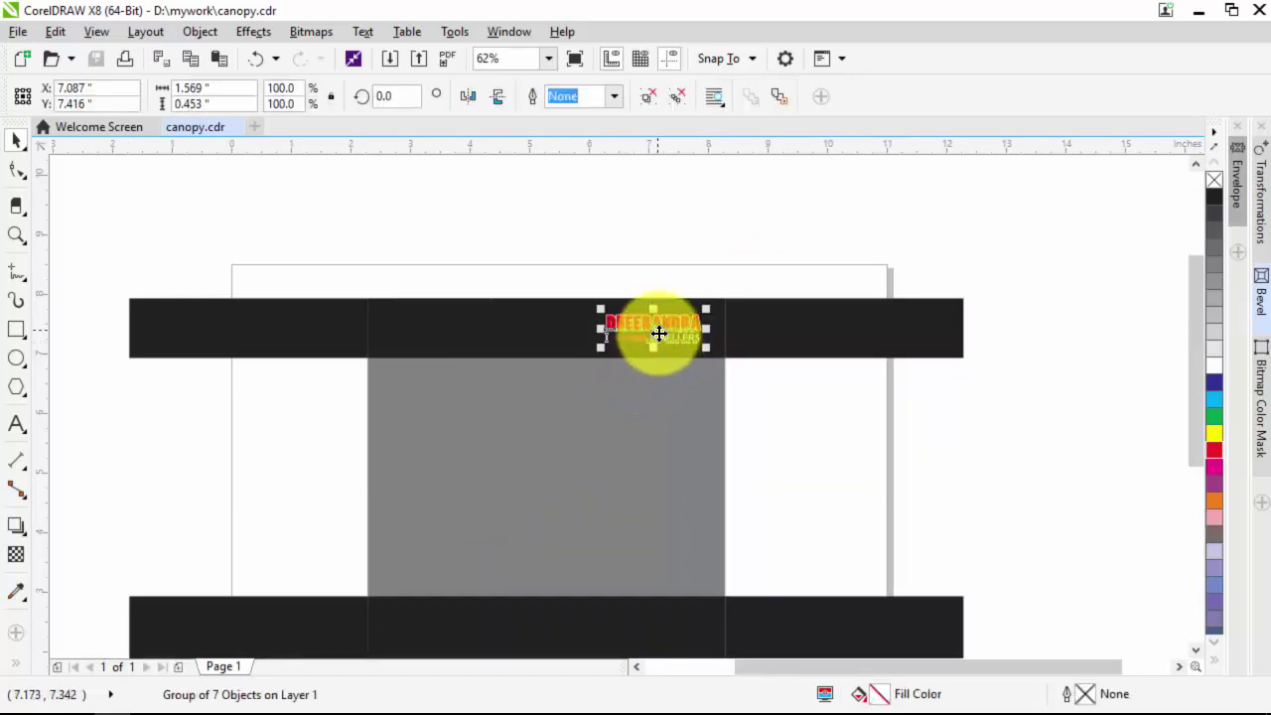
pyautogui.moveTo(658, 326); pyautogui.dragTo(658, 606)
pyautogui.click(1015, 512)
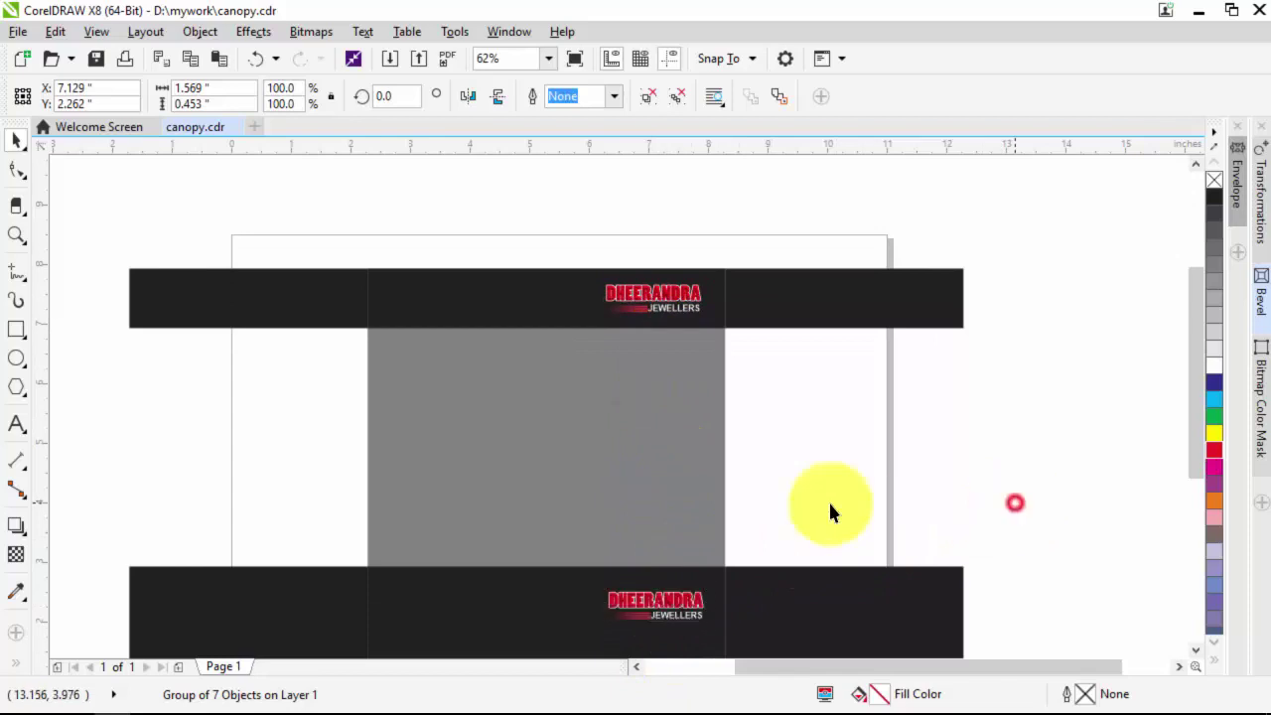
# Nudge the bottom-strip logo up to about Y 2.37 inches and left-align it with the top-strip logo.
pyautogui.scroll(-1, 659, 510)
pyautogui.scroll(1, 669, 596)
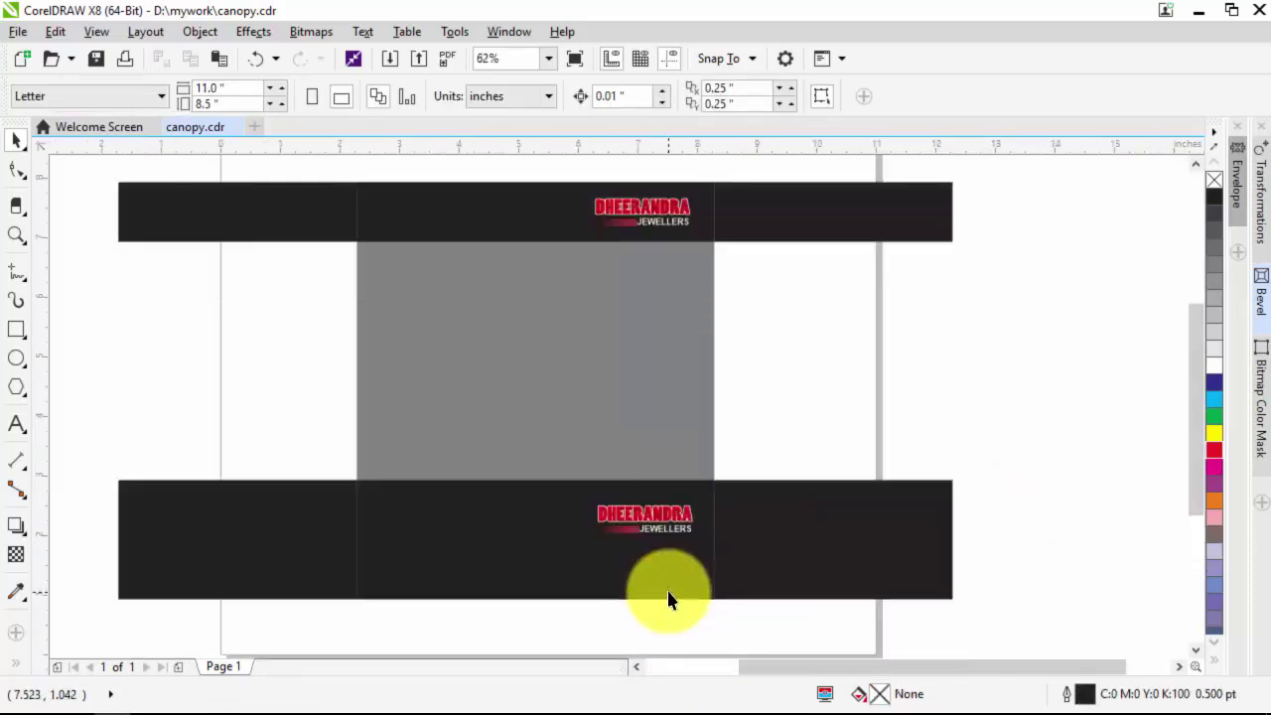
pyautogui.click(657, 512)
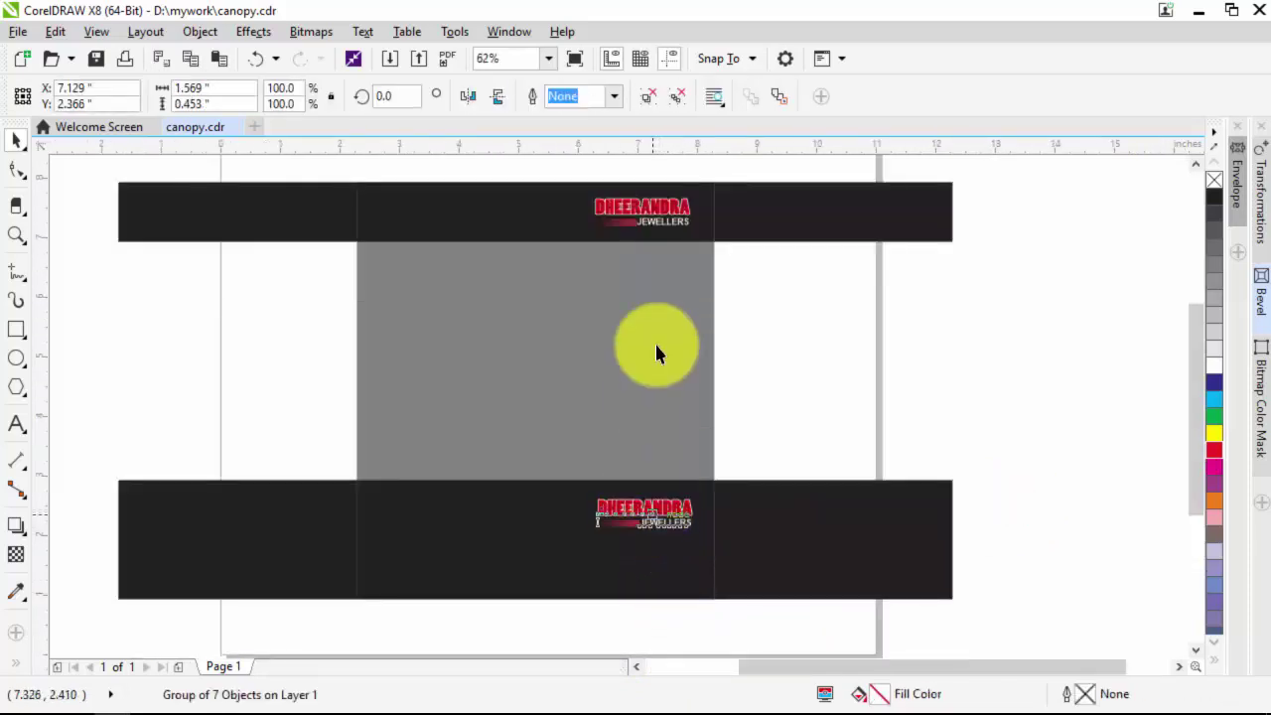
pyautogui.keyDown('shift'); pyautogui.click(638, 221); pyautogui.keyUp('shift')
pyautogui.press('t')
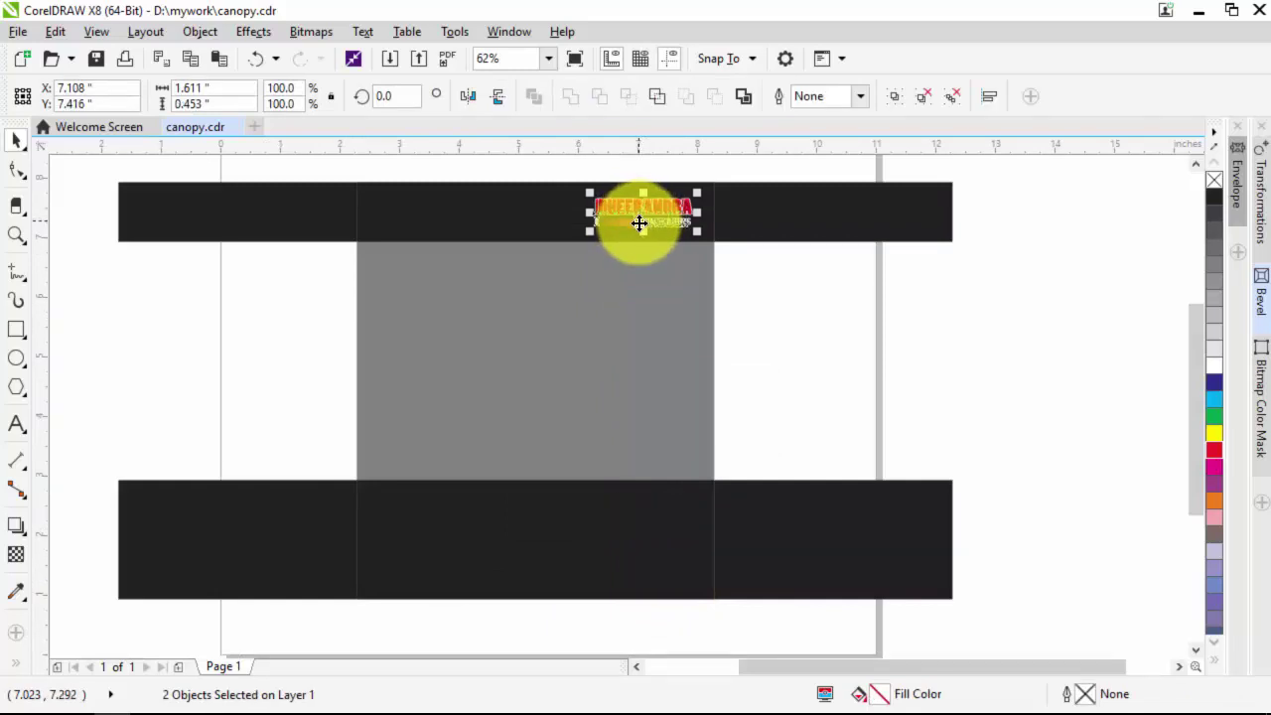
pyautogui.press('l')
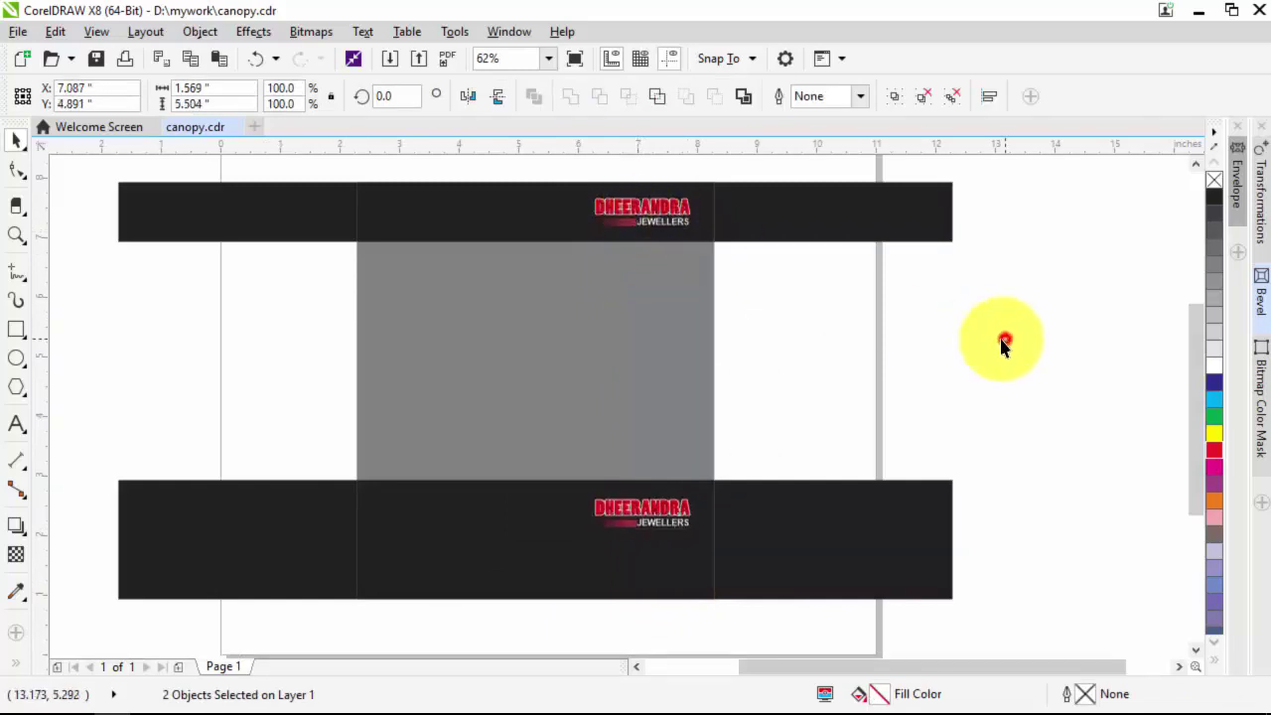
pyautogui.click(1003, 343)
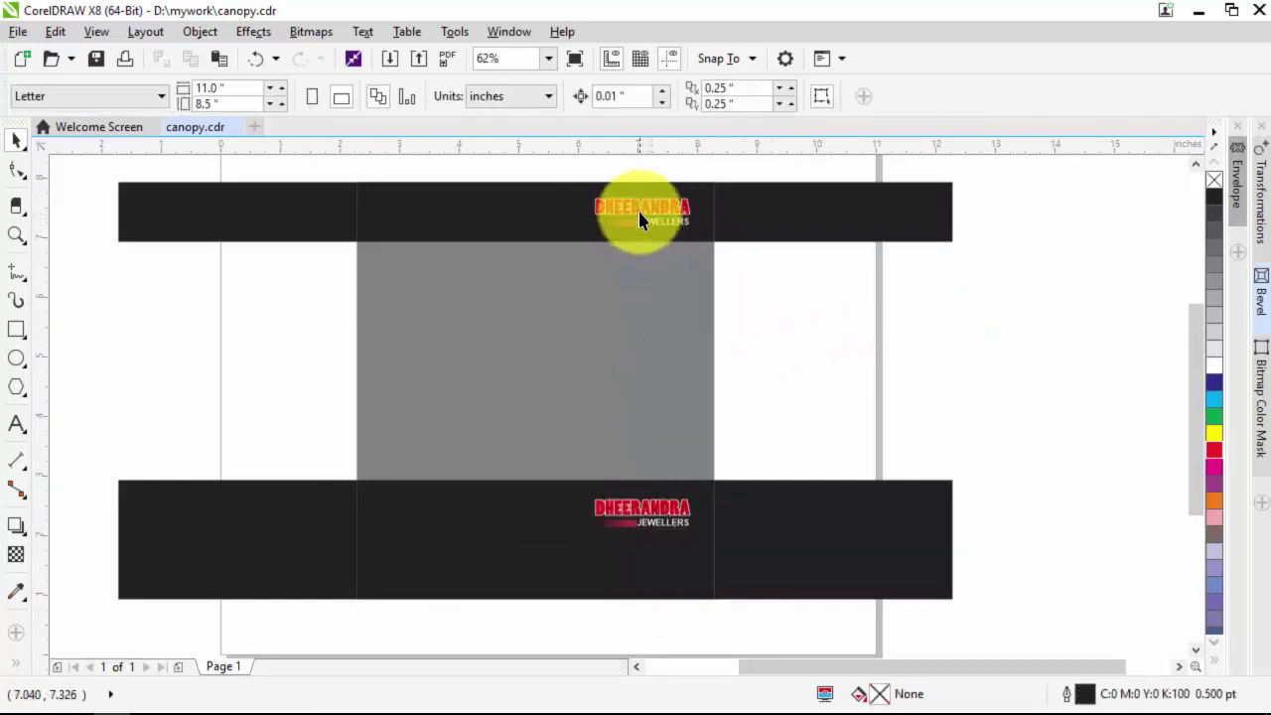
# Copy the logo onto the right section of both black strips at about X 11.24 inches and level the top-strip pair.
pyautogui.moveTo(640, 219); pyautogui.dragTo(896, 502)
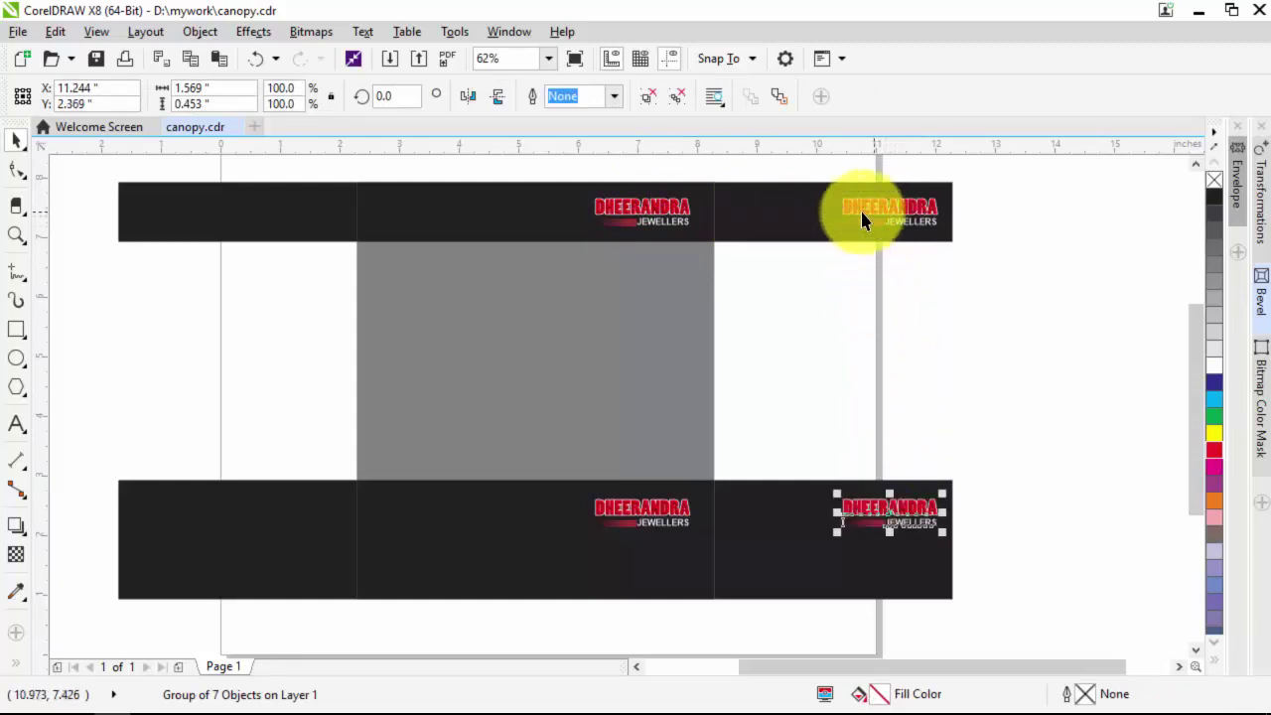
pyautogui.click(703, 210)
pyautogui.keyDown('shift'); pyautogui.click(858, 208); pyautogui.keyUp('shift')
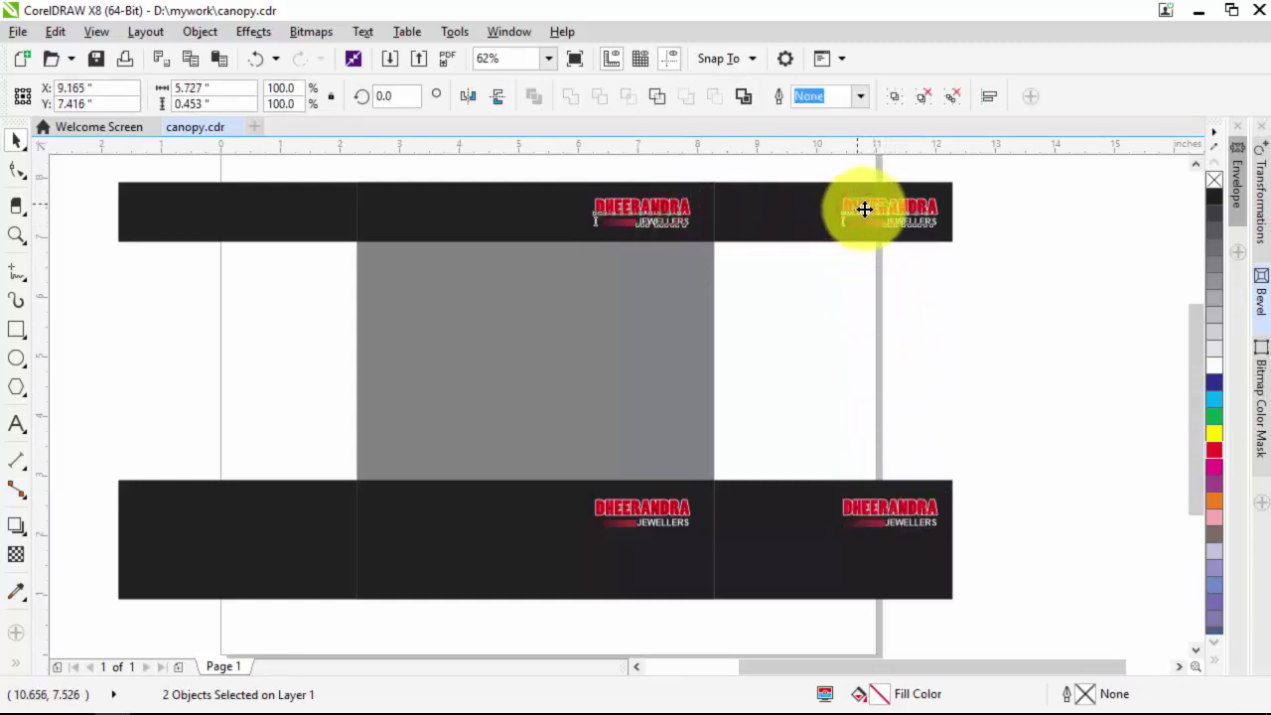
# Align the centre and right logos on the bottom strip at the same height, about Y 2.37 inches.
pyautogui.click(642, 525)
pyautogui.keyDown('shift'); pyautogui.click(904, 520); pyautogui.keyUp('shift')
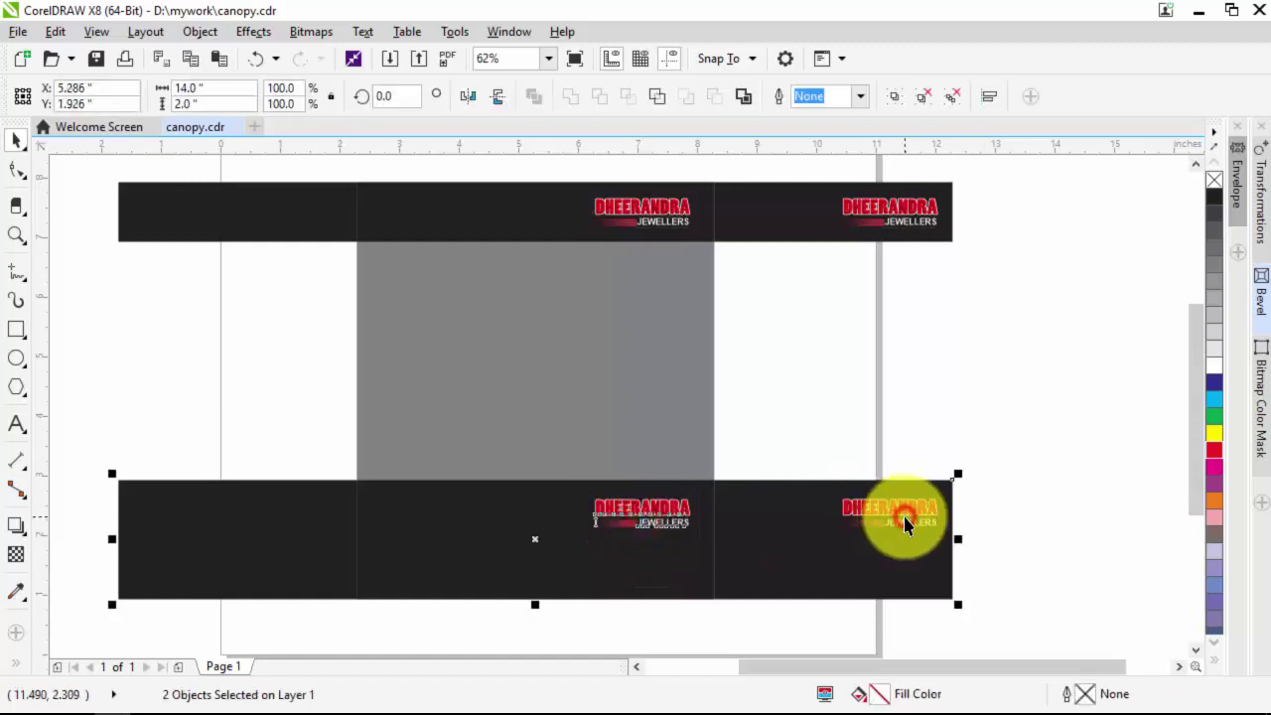
pyautogui.click(1009, 489)
pyautogui.scroll(-2, 1009, 489)
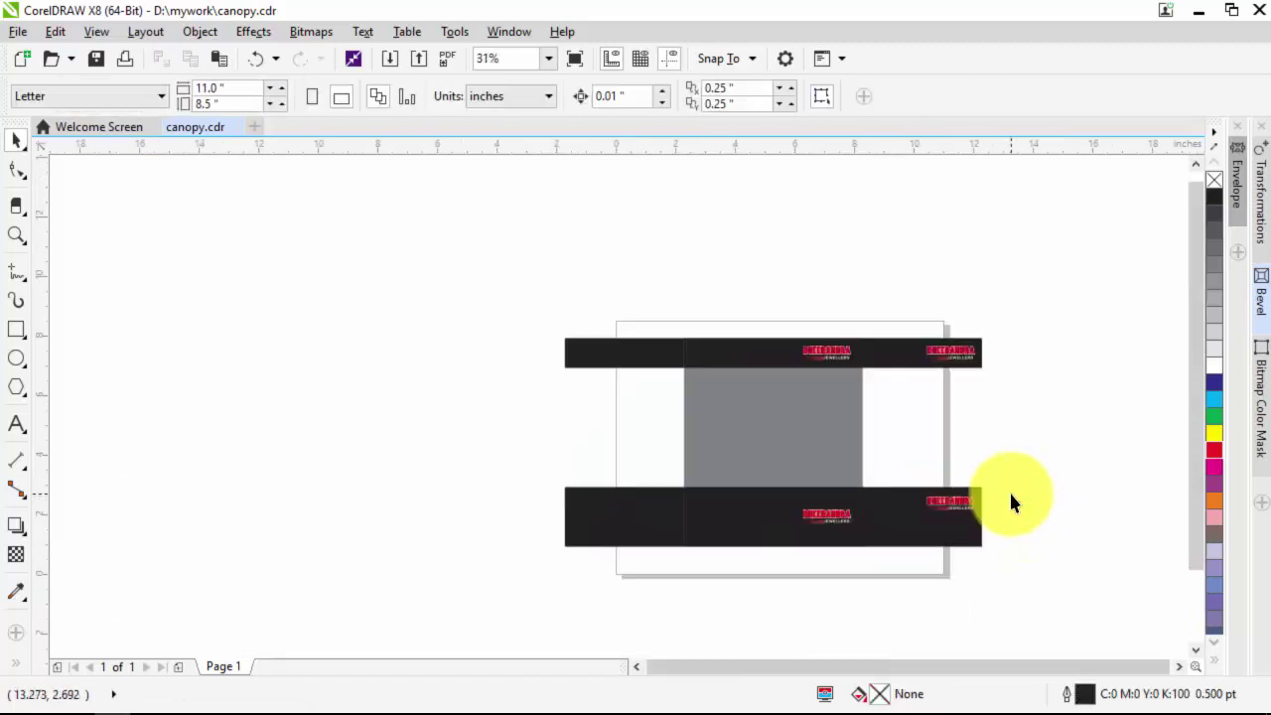
pyautogui.click(845, 510)
pyautogui.keyDown('shift'); pyautogui.click(959, 511); pyautogui.keyUp('shift')
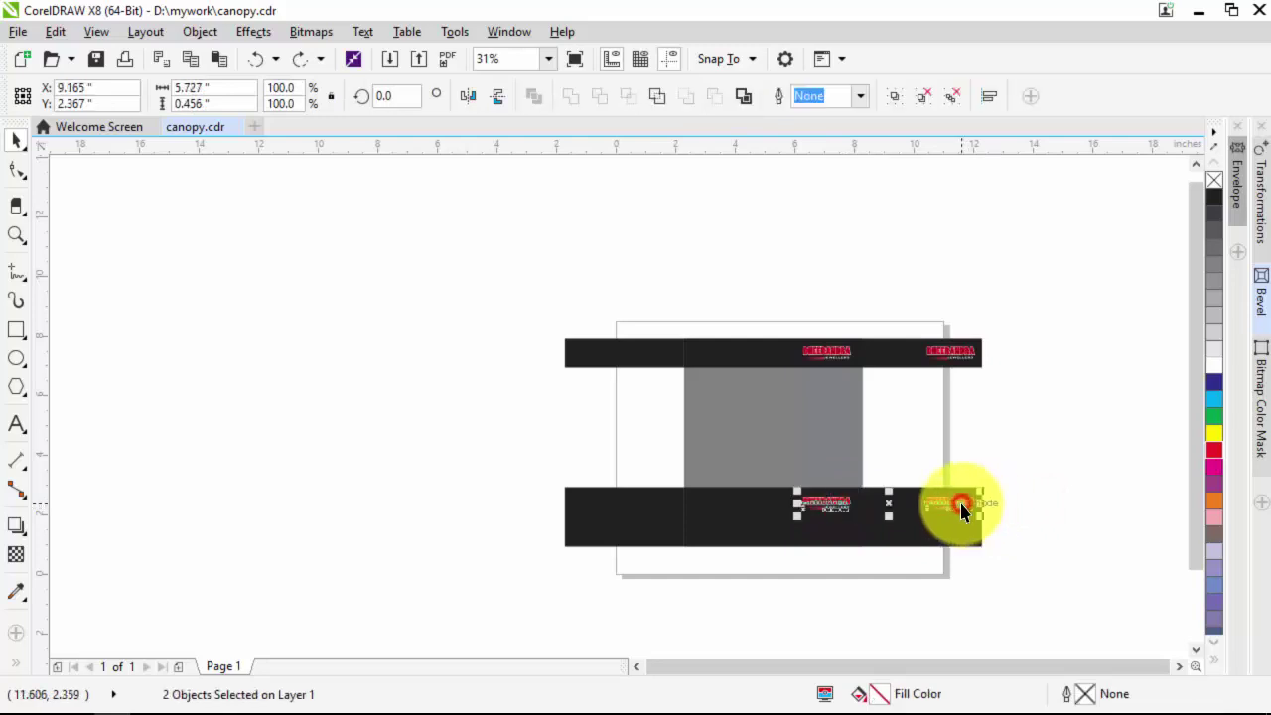
pyautogui.click(1036, 505)
# Copy the centre logo of the top strip onto its left section, at about X 1.22 inches and the same height.
pyautogui.click(832, 350)
pyautogui.moveTo(832, 349); pyautogui.dragTo(663, 369)
pyautogui.scroll(2, 656, 387)
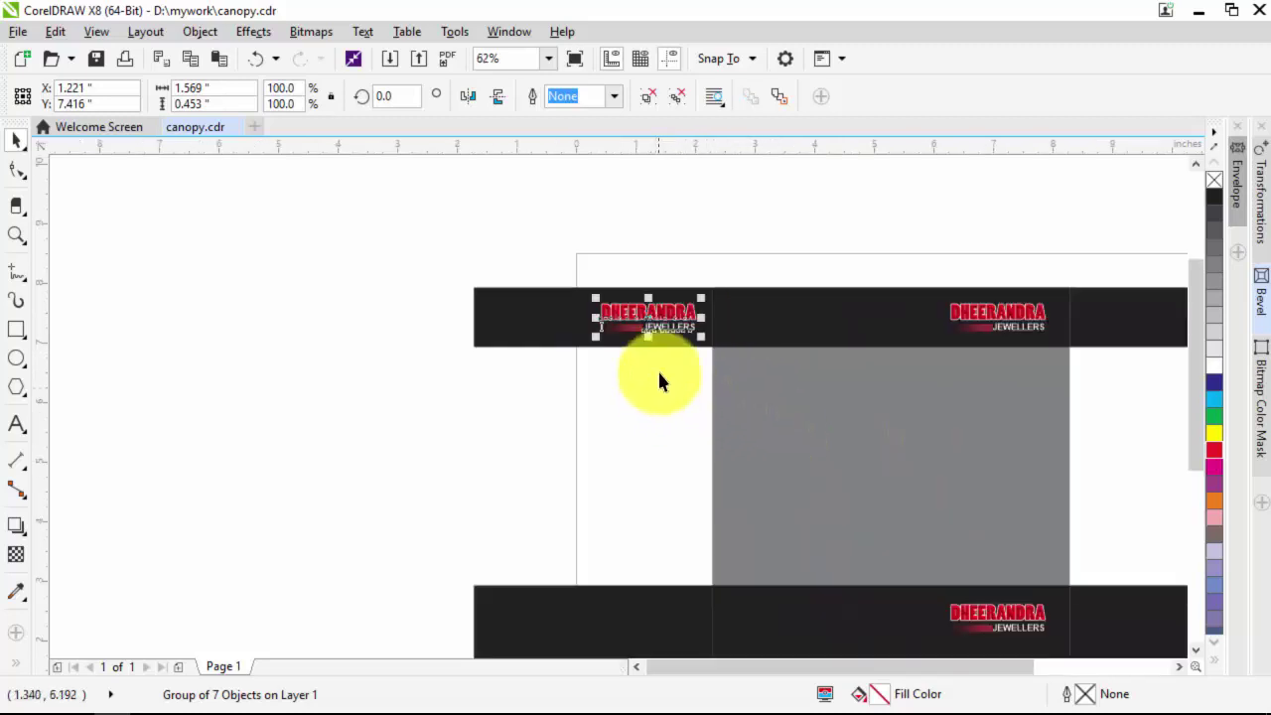
# Copy the left logo straight down onto the bottom strip and align it with the centre logo there.
pyautogui.moveTo(664, 314); pyautogui.dragTo(671, 604)
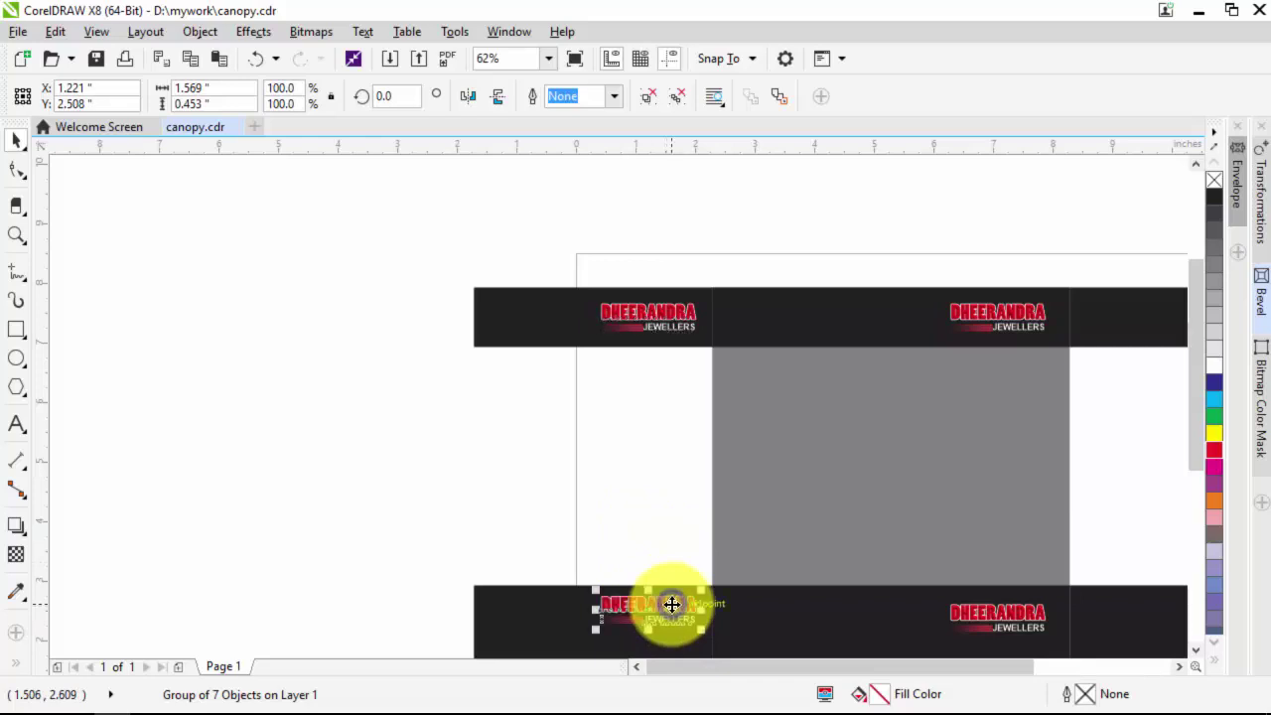
pyautogui.keyDown('shift'); pyautogui.click(981, 618); pyautogui.keyUp('shift')
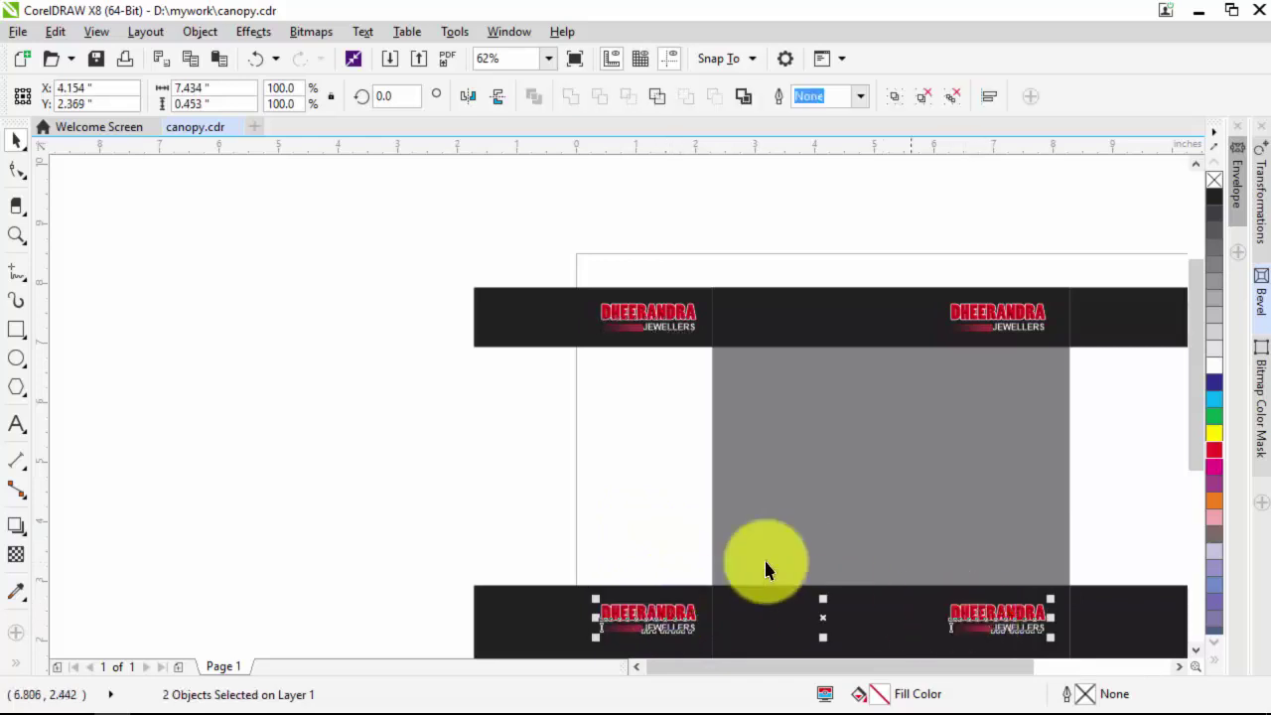
pyautogui.click(347, 462)
pyautogui.scroll(-1, 345, 457)
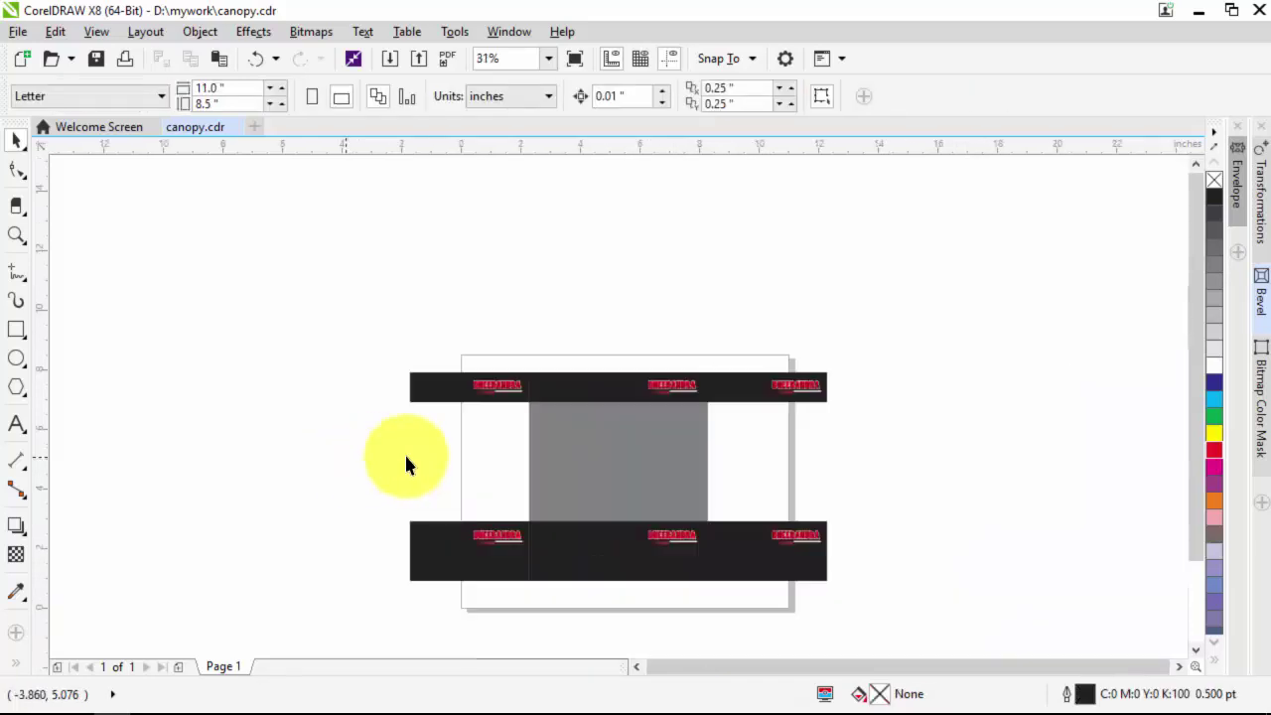
# Align the left and centre logos on the top strip at the same height.
pyautogui.click(517, 398)
pyautogui.keyDown('shift'); pyautogui.click(661, 387); pyautogui.keyUp('shift')
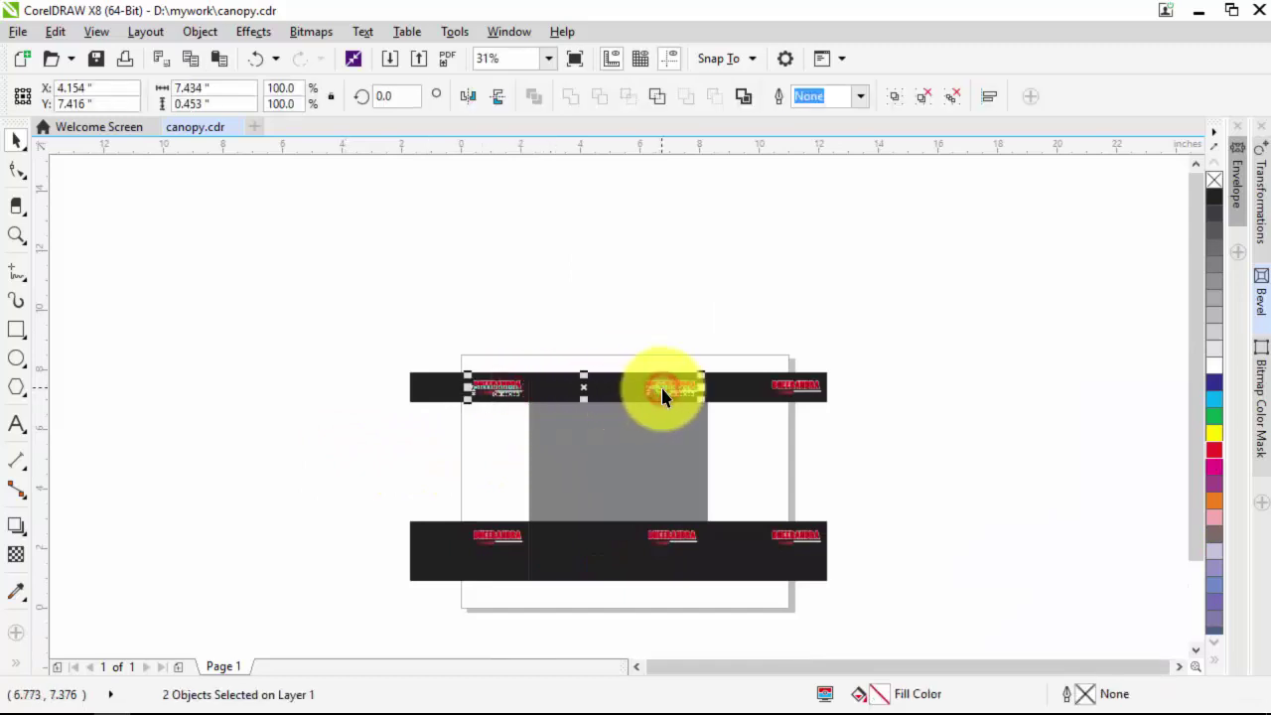
pyautogui.click(673, 339)
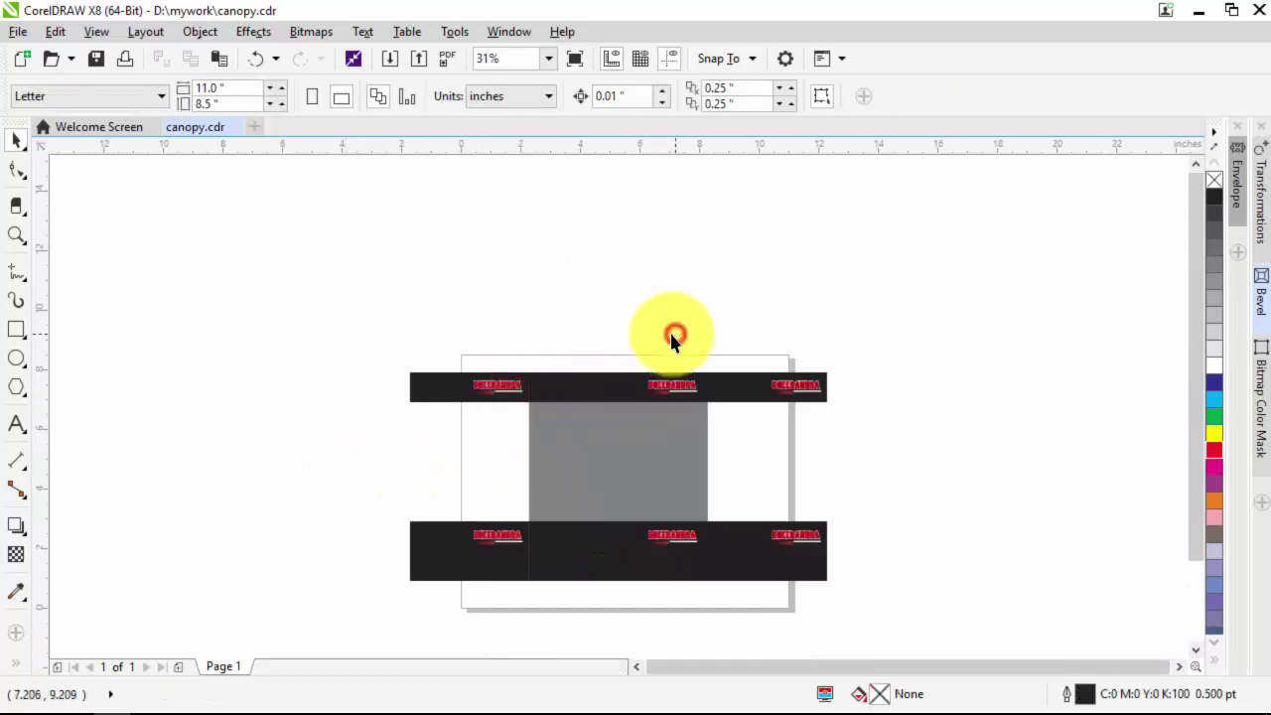
# Switch to File Explorer and show the canopy folder with the jewellery and lady PNG images.
pyautogui.click(16, 235)
pyautogui.moveTo(336, 318); pyautogui.dragTo(904, 623)
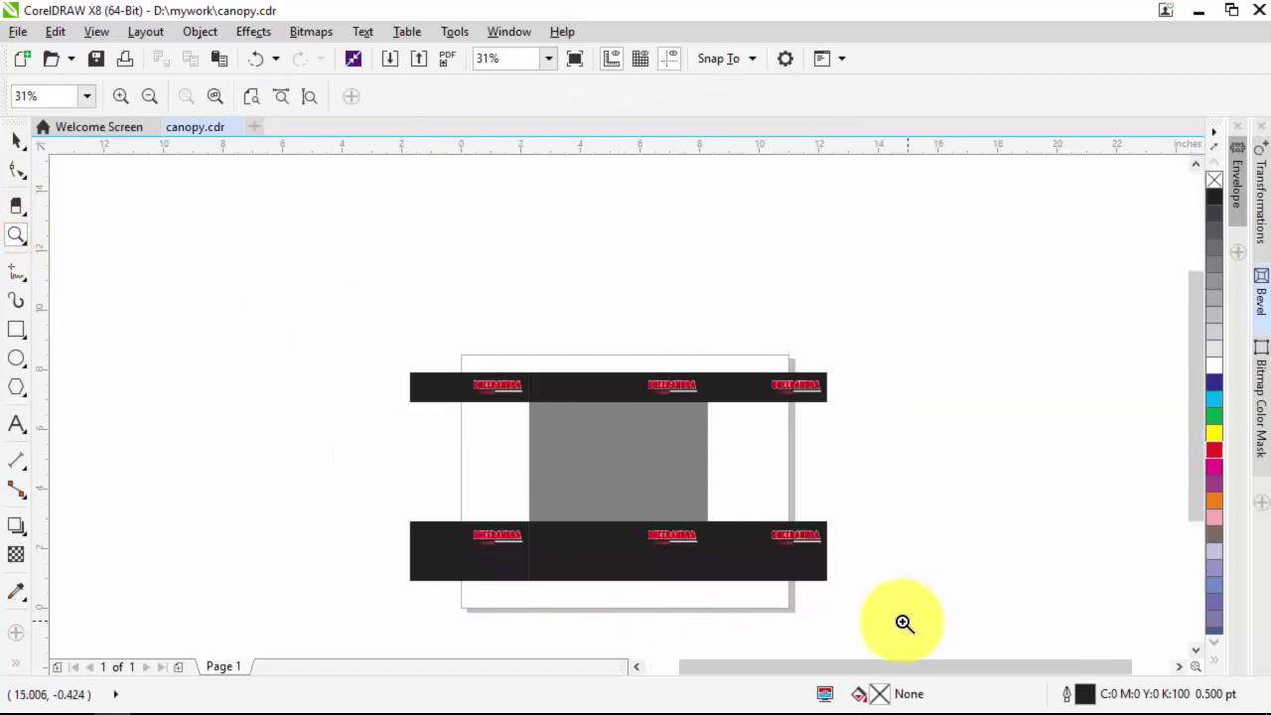
pyautogui.click(19, 140)
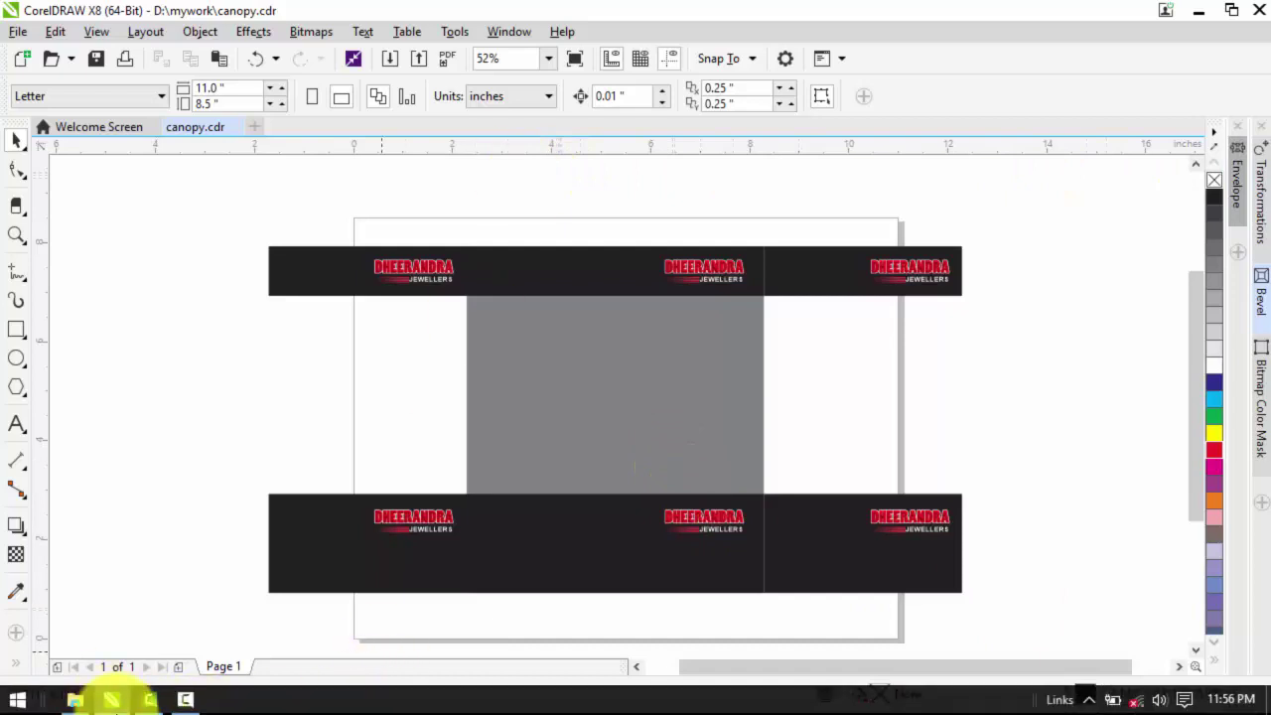
pyautogui.click(78, 700)
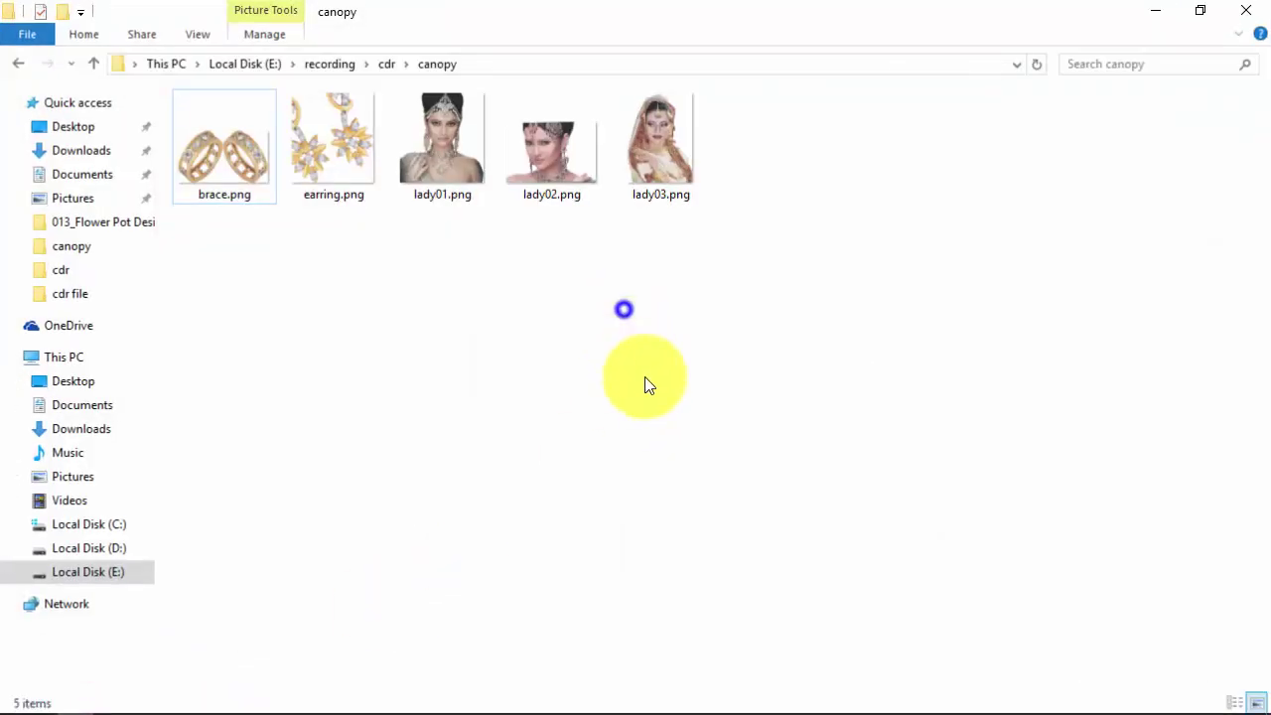
pyautogui.rightClick(624, 311)
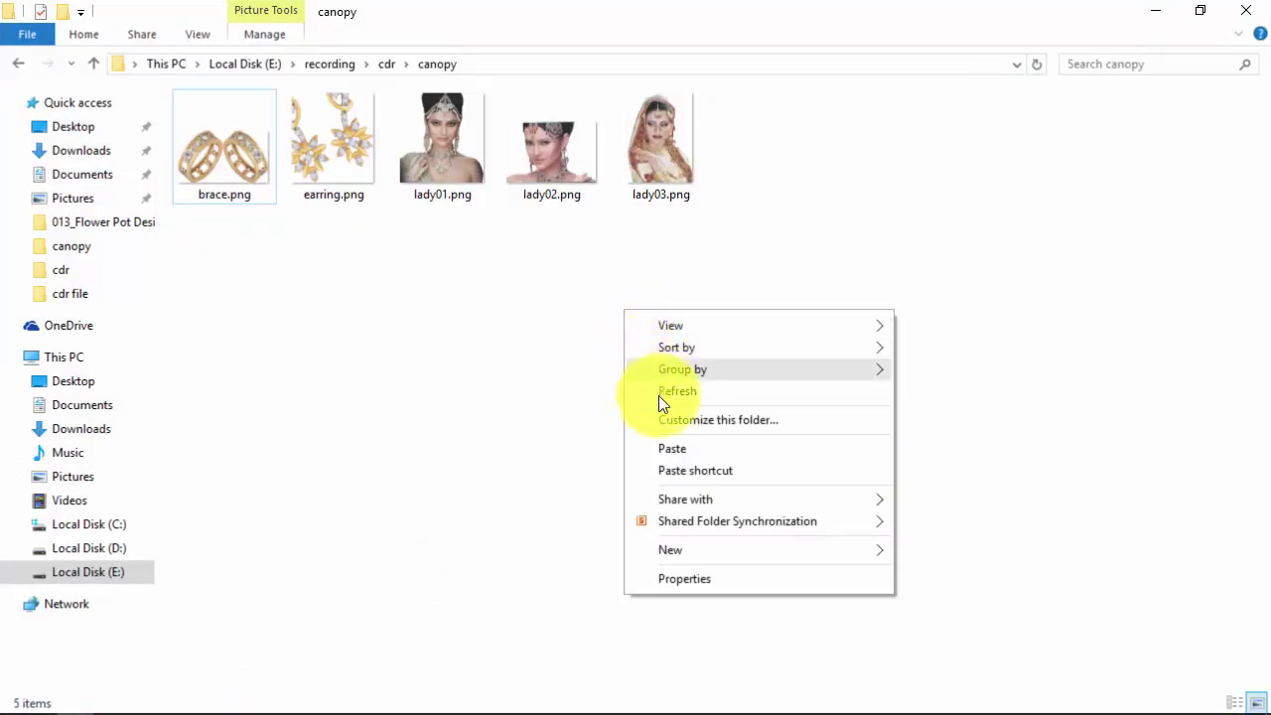
pyautogui.click(659, 393)
pyautogui.rightClick(652, 340)
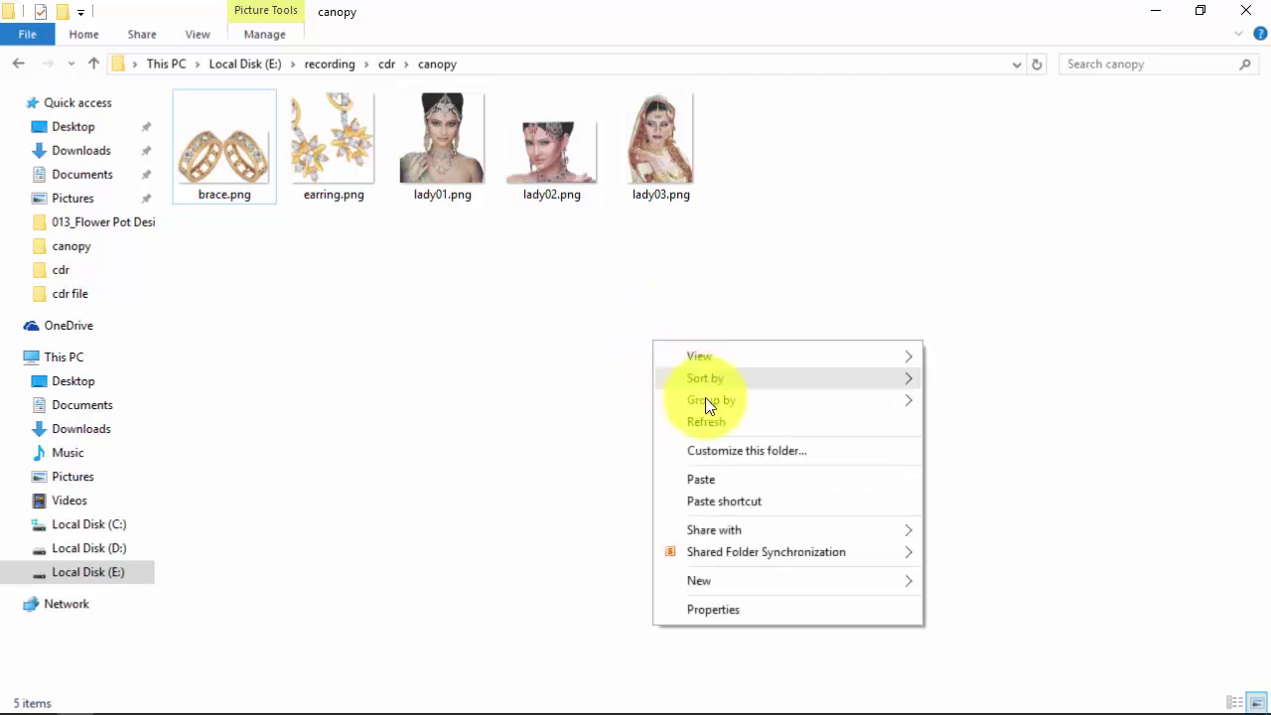
pyautogui.click(713, 421)
pyautogui.rightClick(638, 320)
pyautogui.click(689, 403)
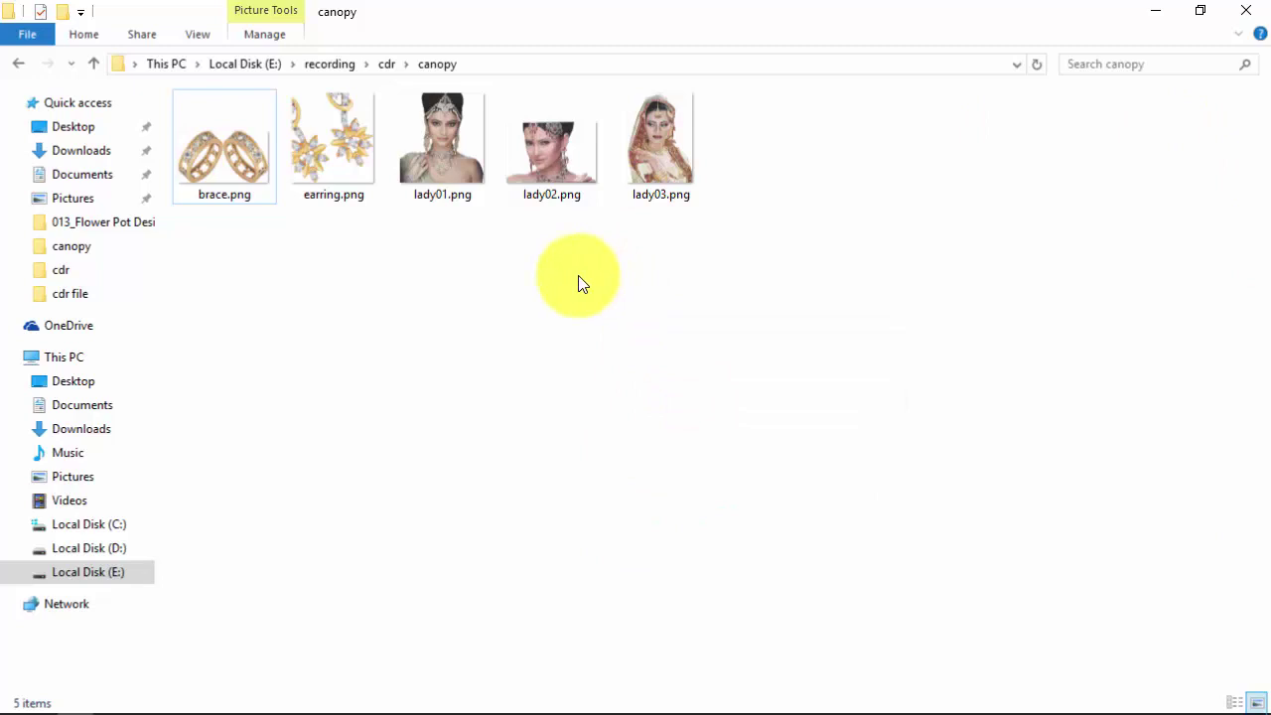
pyautogui.rightClick(520, 260)
pyautogui.click(556, 332)
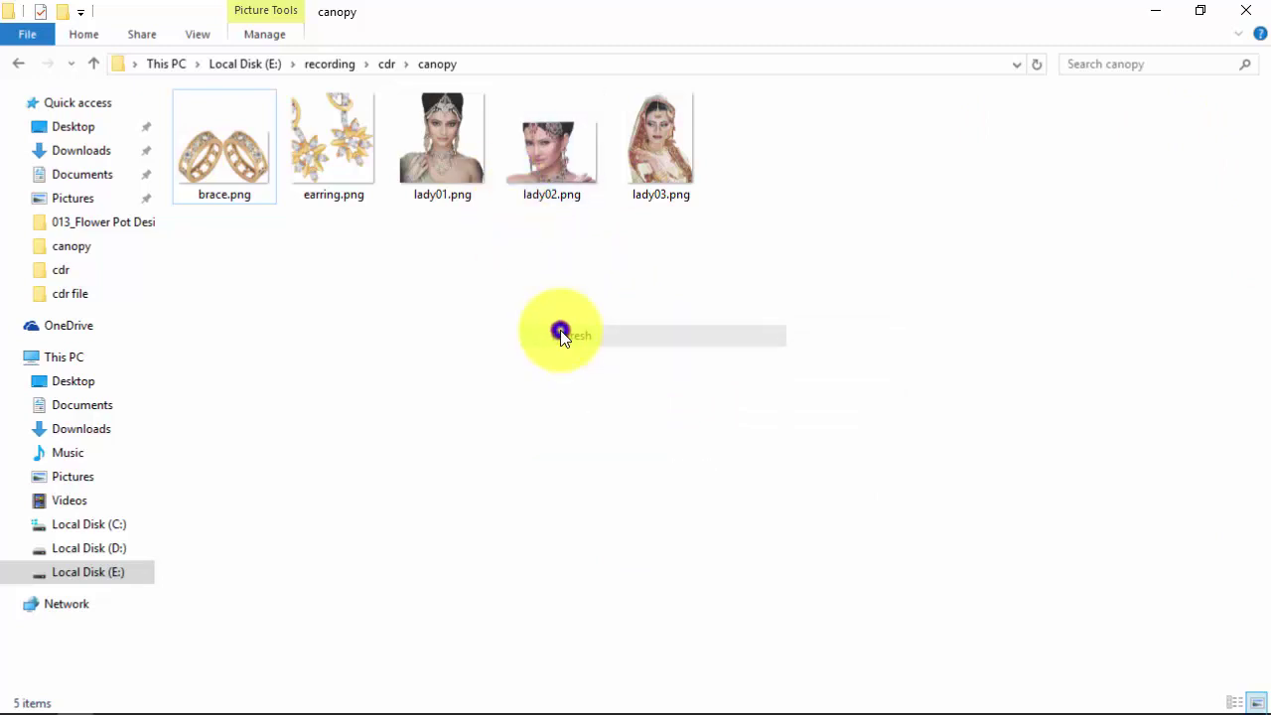
pyautogui.rightClick(561, 333)
pyautogui.click(614, 417)
pyautogui.rightClick(616, 369)
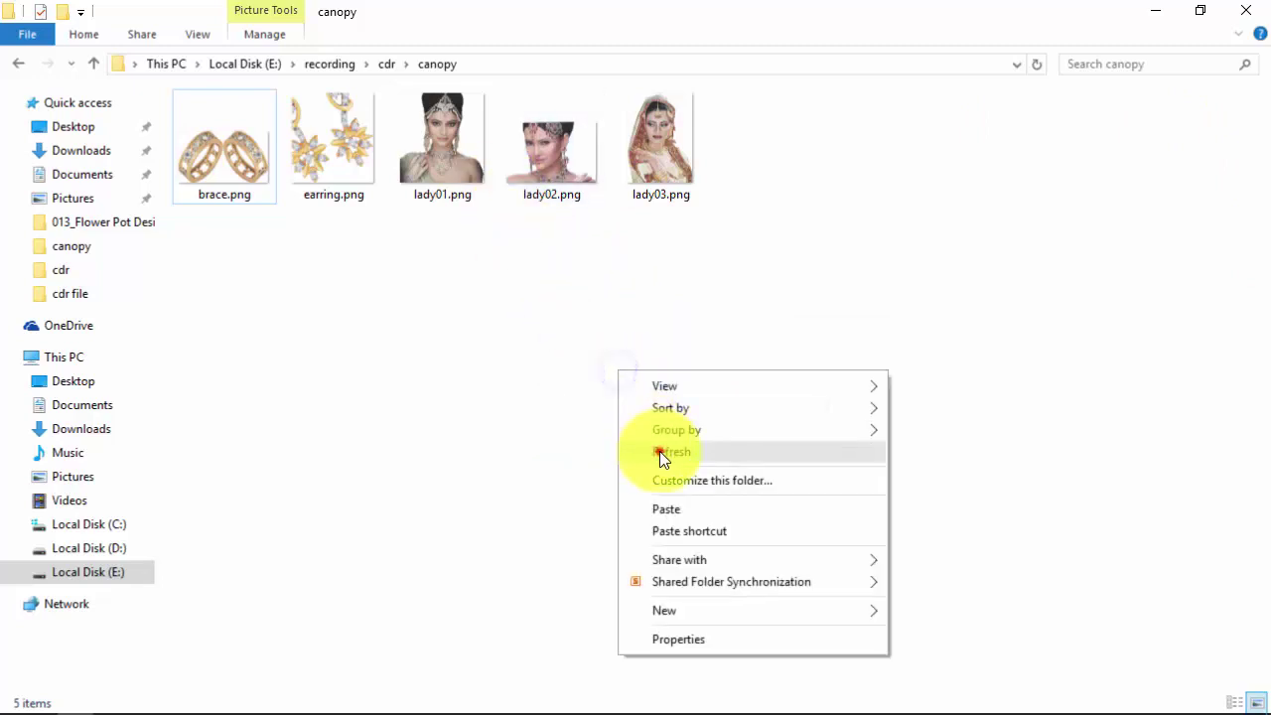
pyautogui.click(659, 451)
pyautogui.rightClick(533, 371)
pyautogui.click(585, 449)
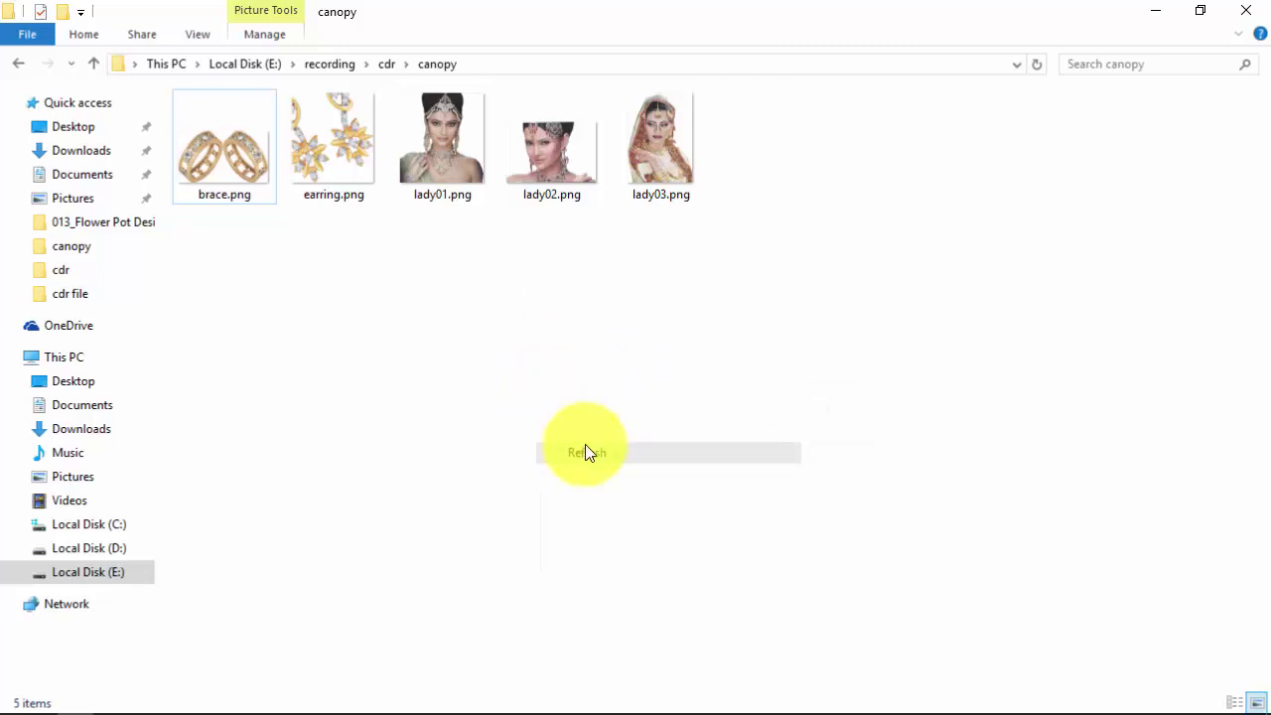
pyautogui.rightClick(561, 280)
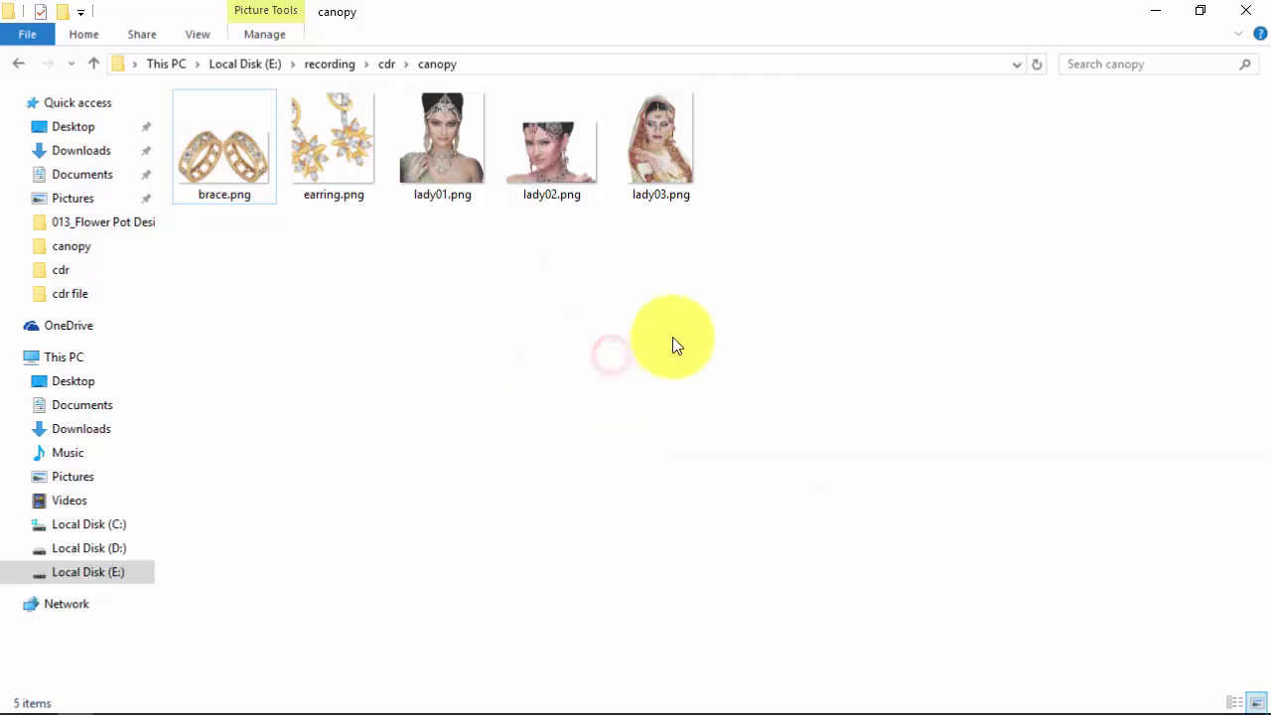
pyautogui.rightClick(596, 281)
pyautogui.click(633, 360)
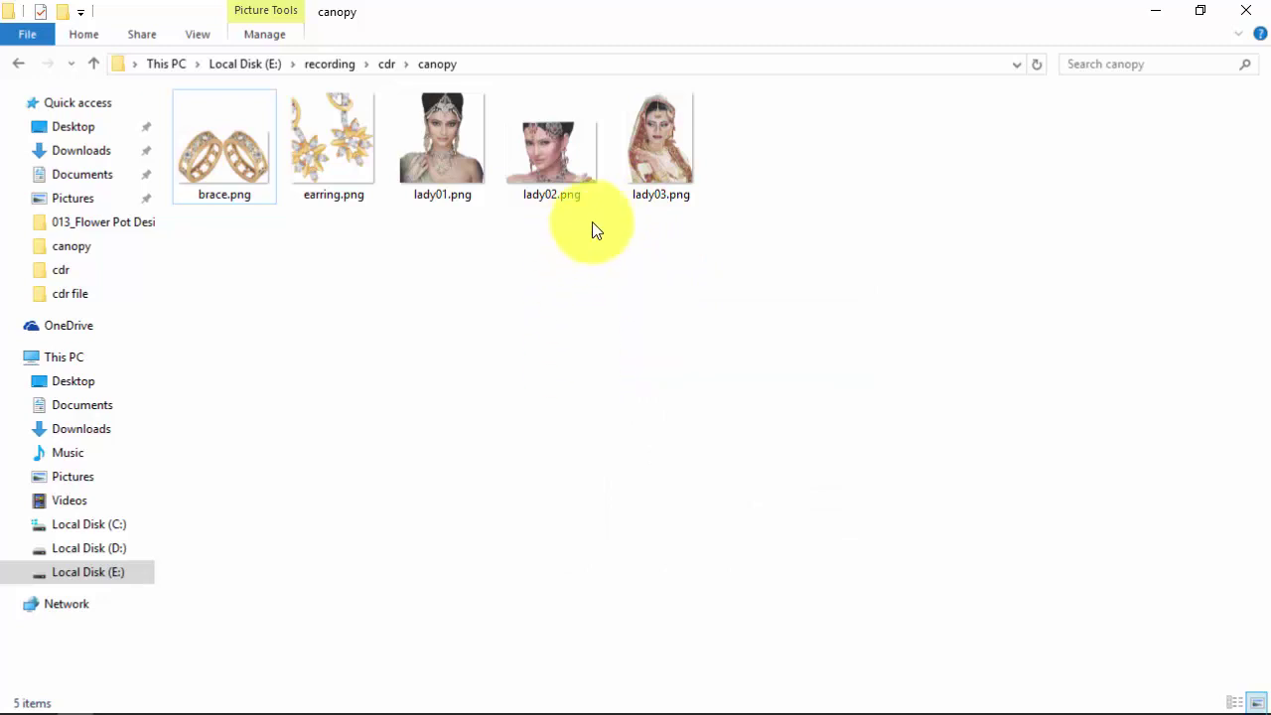
# Import brace.png, earring.png, lady01.png, lady02.png and lady03.png from the canopy folder into the canopy drawing.
pyautogui.click(640, 184)
pyautogui.keyDown('shift'); pyautogui.click(435, 185); pyautogui.keyUp('shift')
pyautogui.keyDown('shift'); pyautogui.click(259, 184); pyautogui.keyUp('shift')
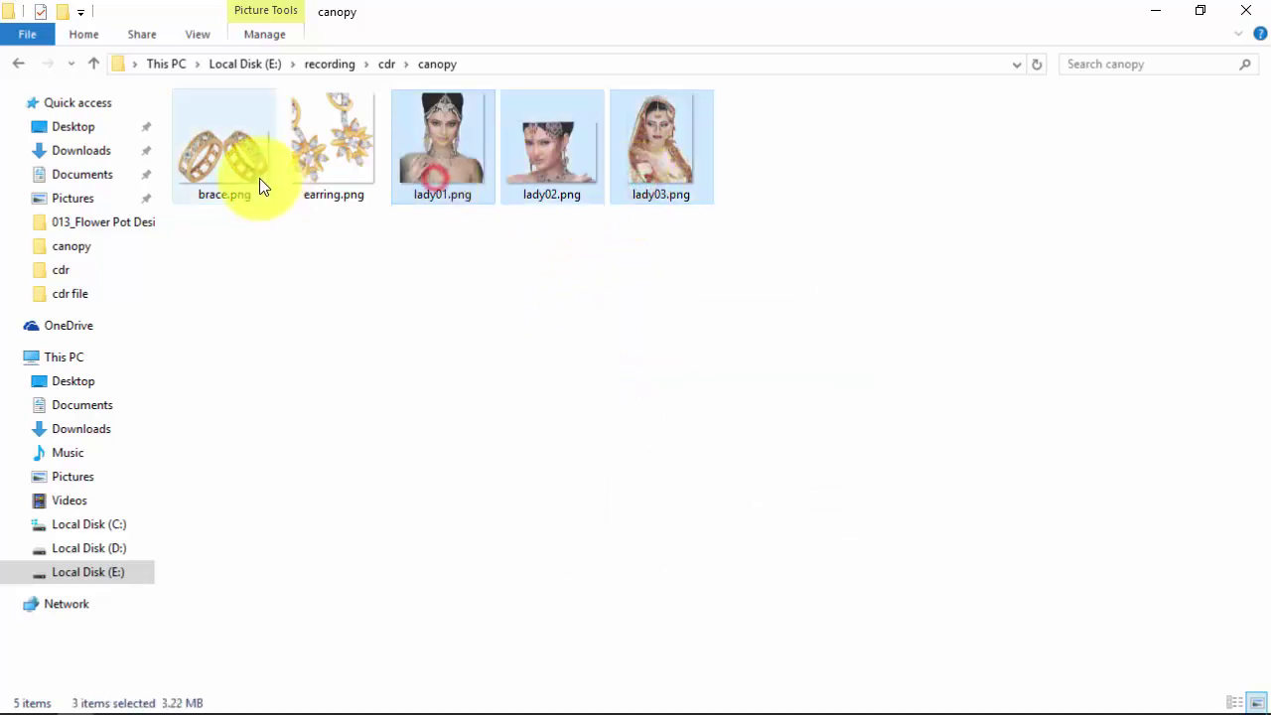
pyautogui.moveTo(304, 176); pyautogui.dragTo(128, 364)
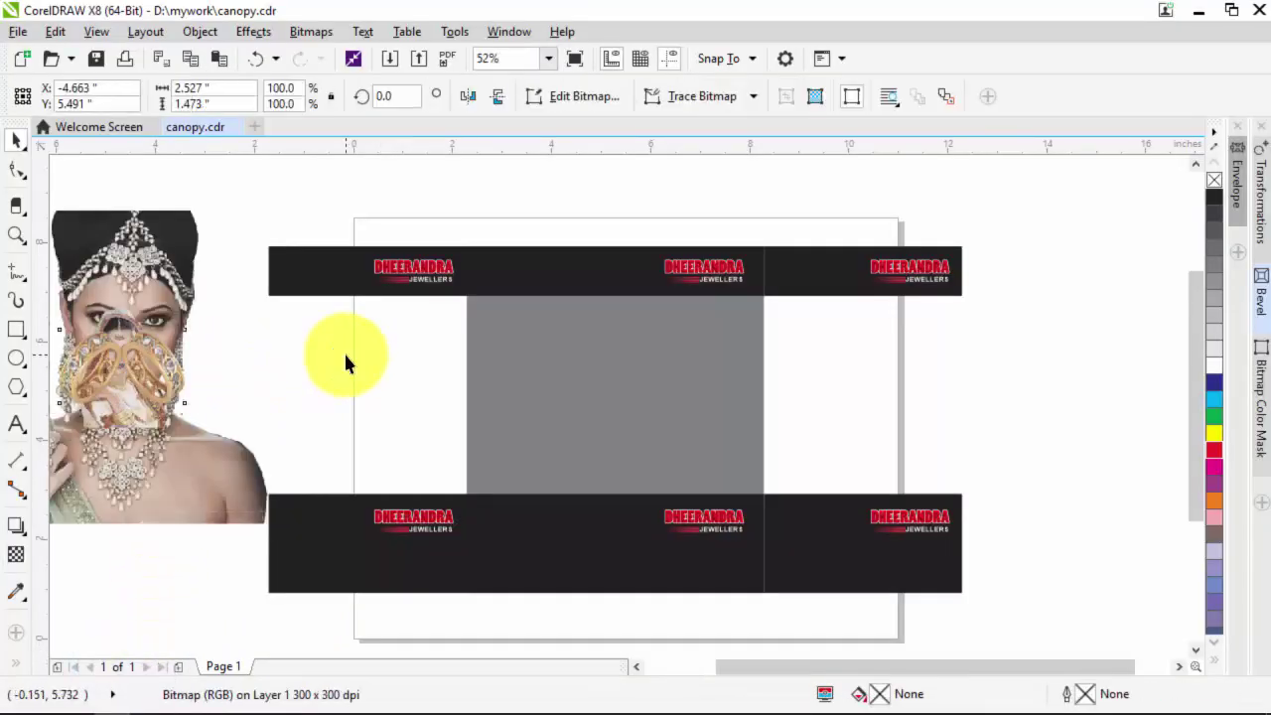
# Spread the stacked lady, rings and earring images apart in the empty area beside the page.
pyautogui.scroll(-3, 345, 362)
pyautogui.click(184, 290)
pyautogui.moveTo(184, 290); pyautogui.dragTo(92, 248)
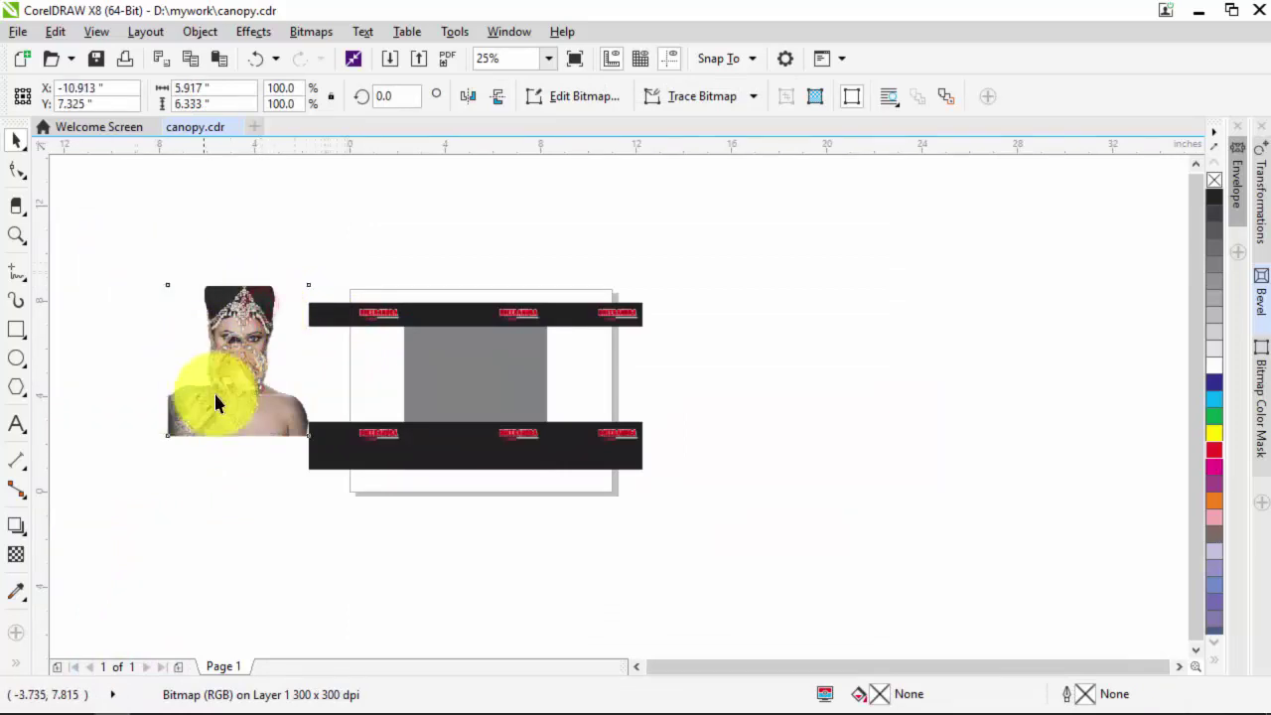
pyautogui.moveTo(233, 363); pyautogui.dragTo(249, 297)
pyautogui.moveTo(241, 375); pyautogui.dragTo(222, 439)
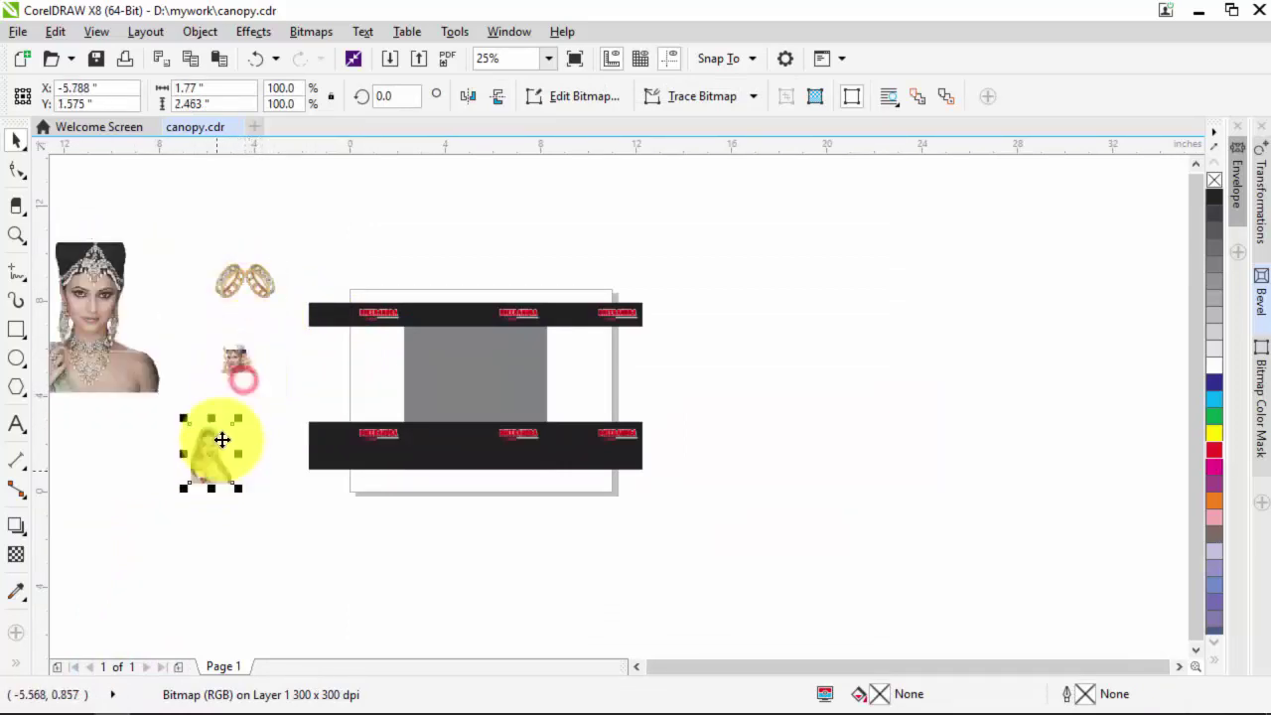
pyautogui.click(227, 359)
pyautogui.moveTo(220, 359); pyautogui.dragTo(249, 368)
pyautogui.click(269, 446)
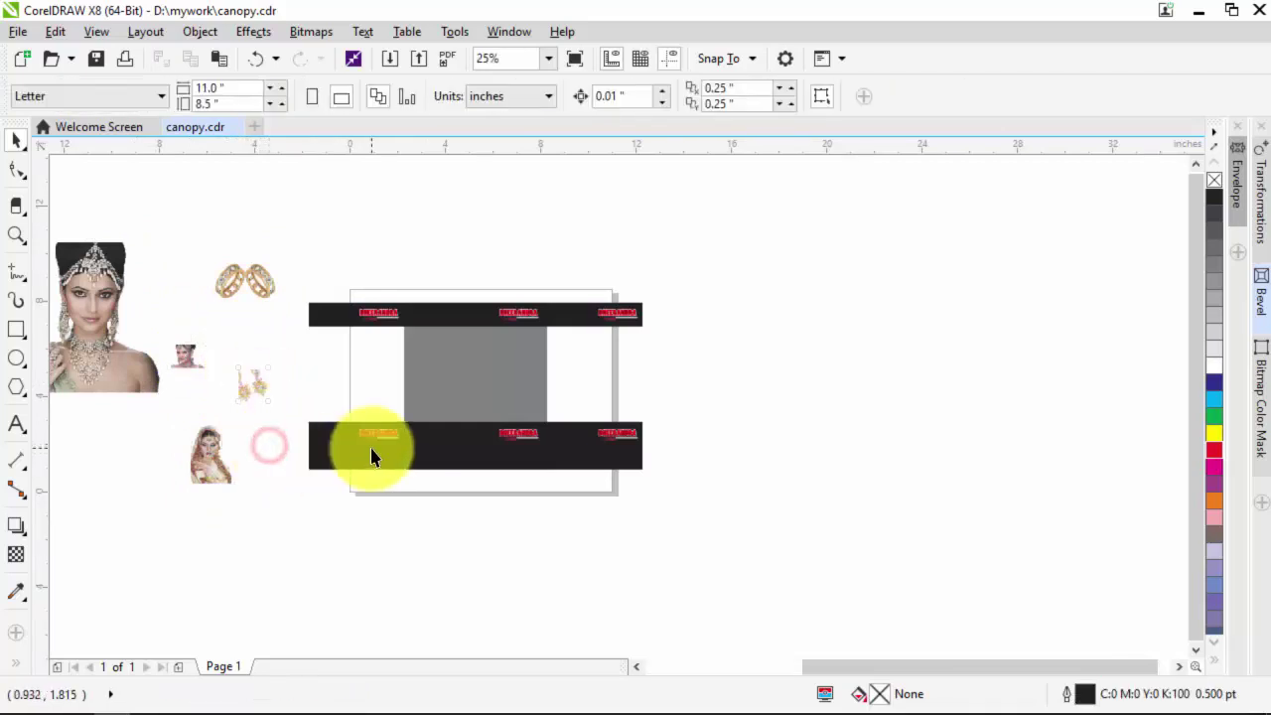
# Move the earring image onto the left end of the bottom black strip and align it with the strip's top-left corner.
pyautogui.scroll(1, 369, 446)
pyautogui.moveTo(144, 327); pyautogui.dragTo(285, 439)
pyautogui.scroll(1, 285, 437)
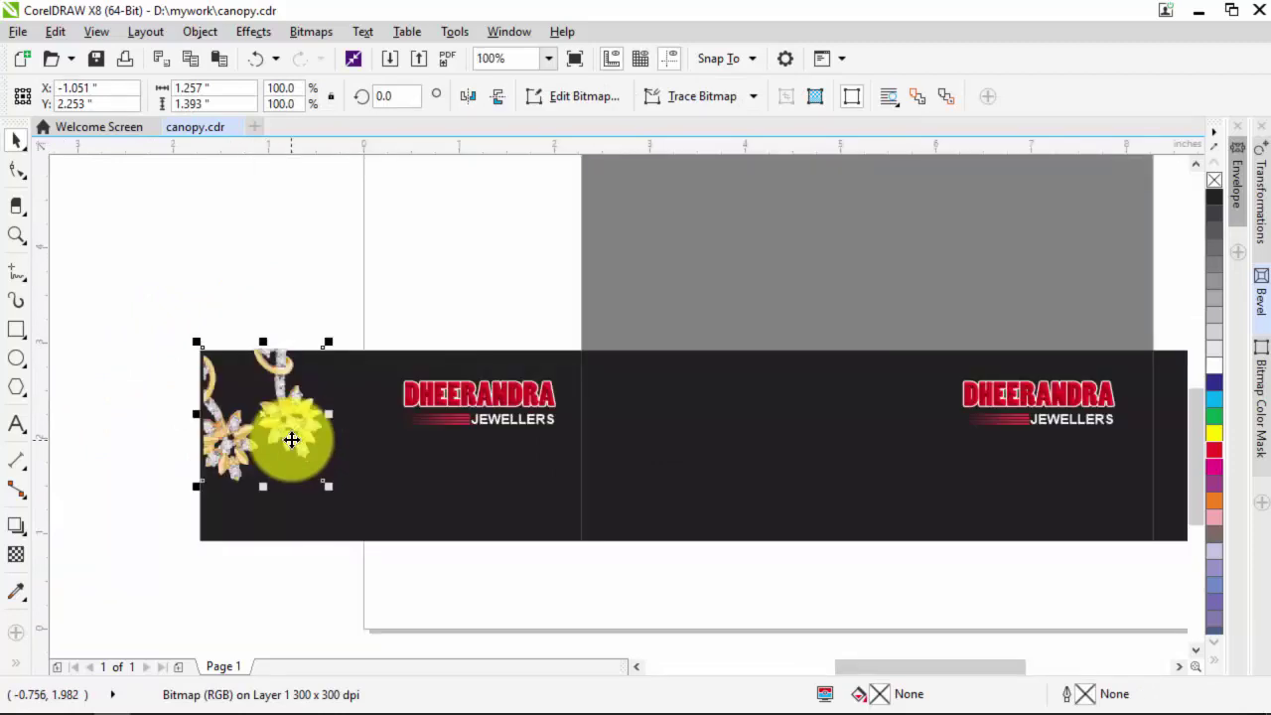
pyautogui.keyDown('shift'); pyautogui.click(357, 369); pyautogui.keyUp('shift')
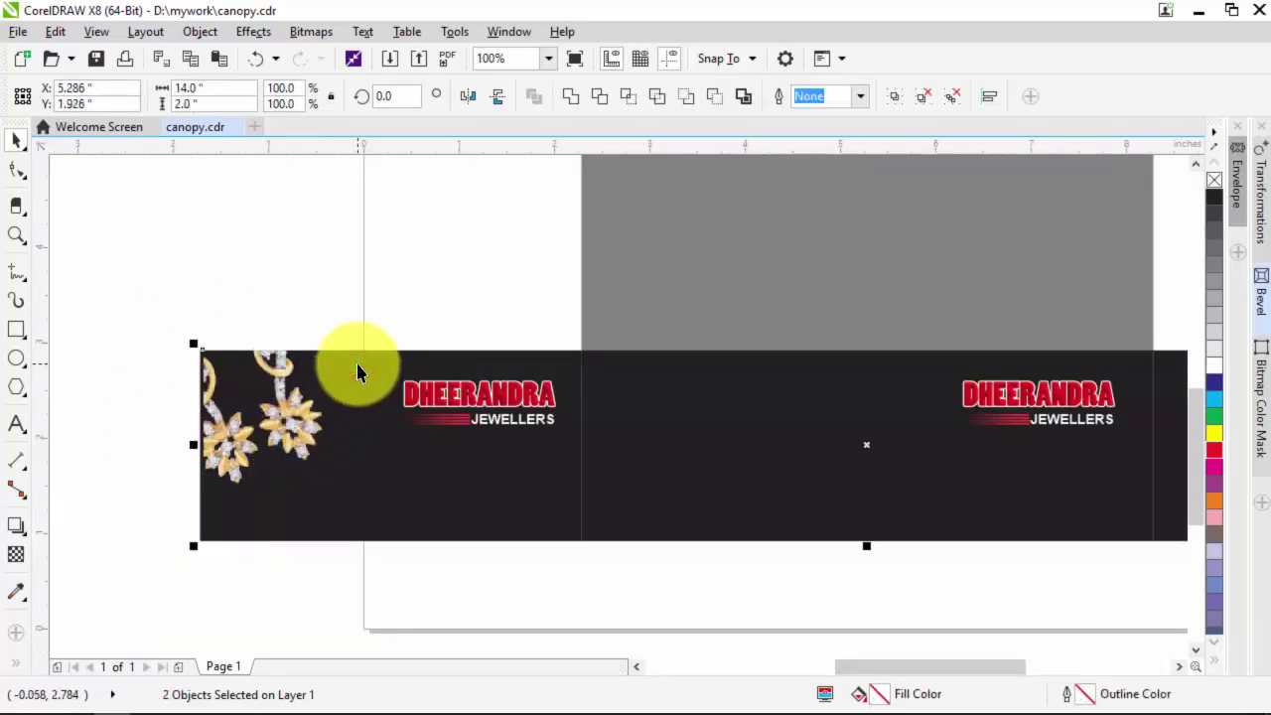
pyautogui.click(241, 292)
pyautogui.scroll(-1, 234, 388)
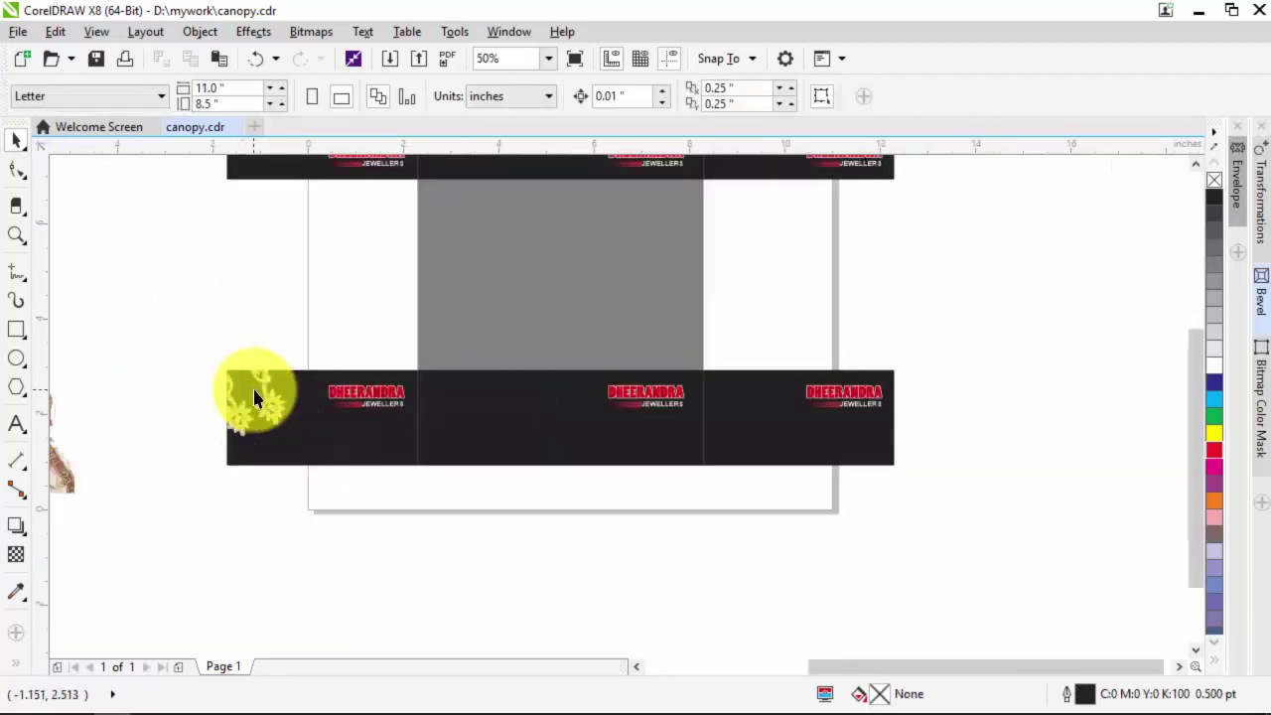
pyautogui.scroll(1, 277, 402)
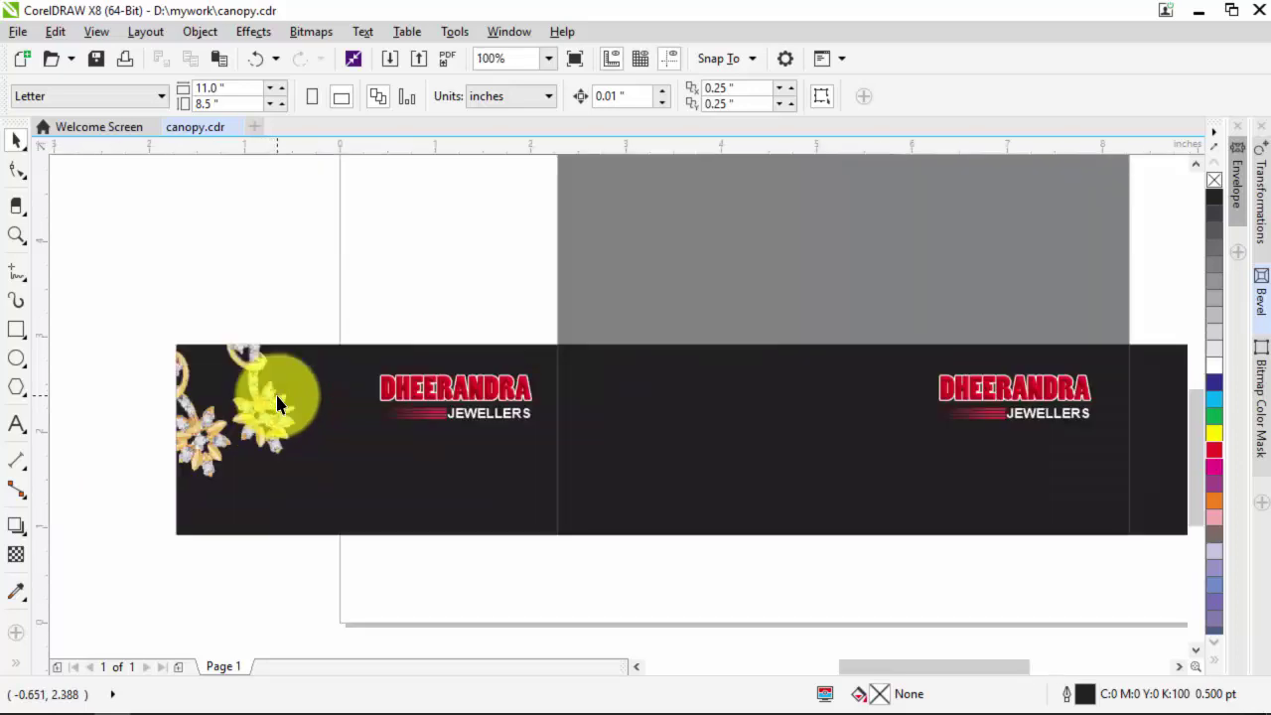
pyautogui.scroll(-1, 277, 402)
pyautogui.scroll(1, 277, 402)
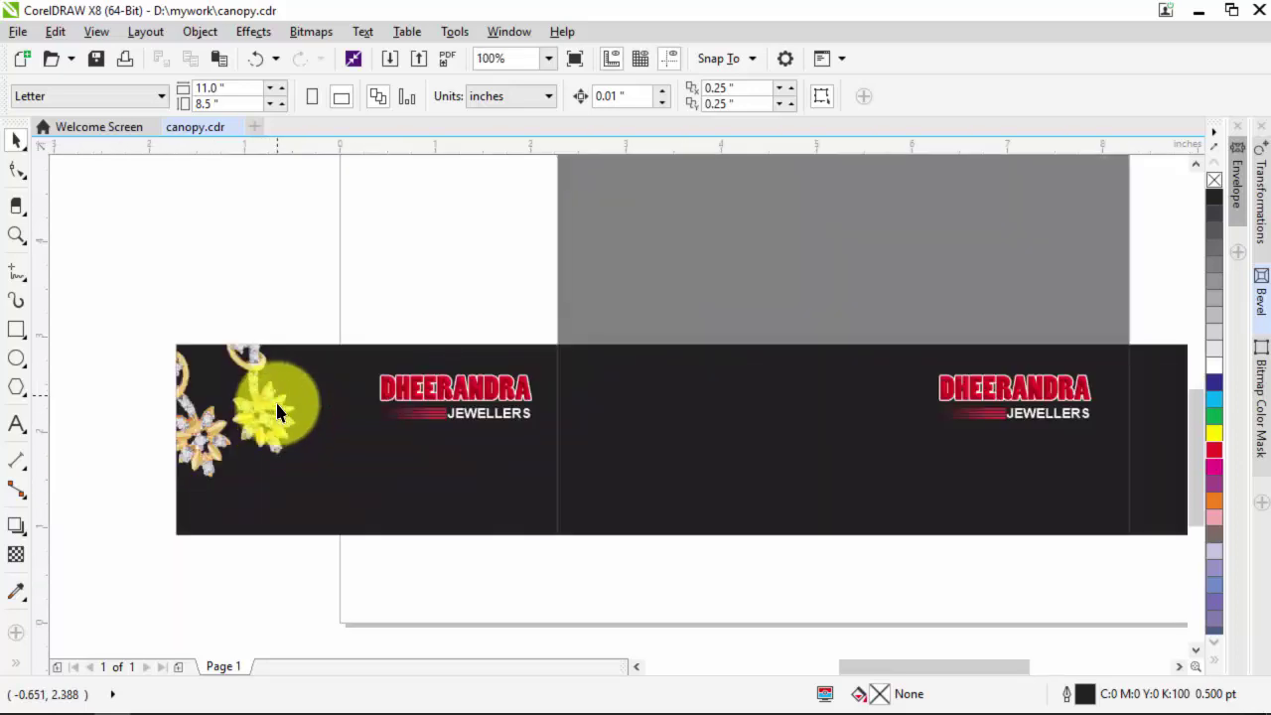
# Duplicate the earring image slightly offset to the right and fade it with a gradient transparency at about -65.5°.
pyautogui.click(276, 410)
pyautogui.moveTo(285, 422); pyautogui.dragTo(258, 481)
pyautogui.click(20, 555)
pyautogui.moveTo(243, 402); pyautogui.dragTo(204, 347)
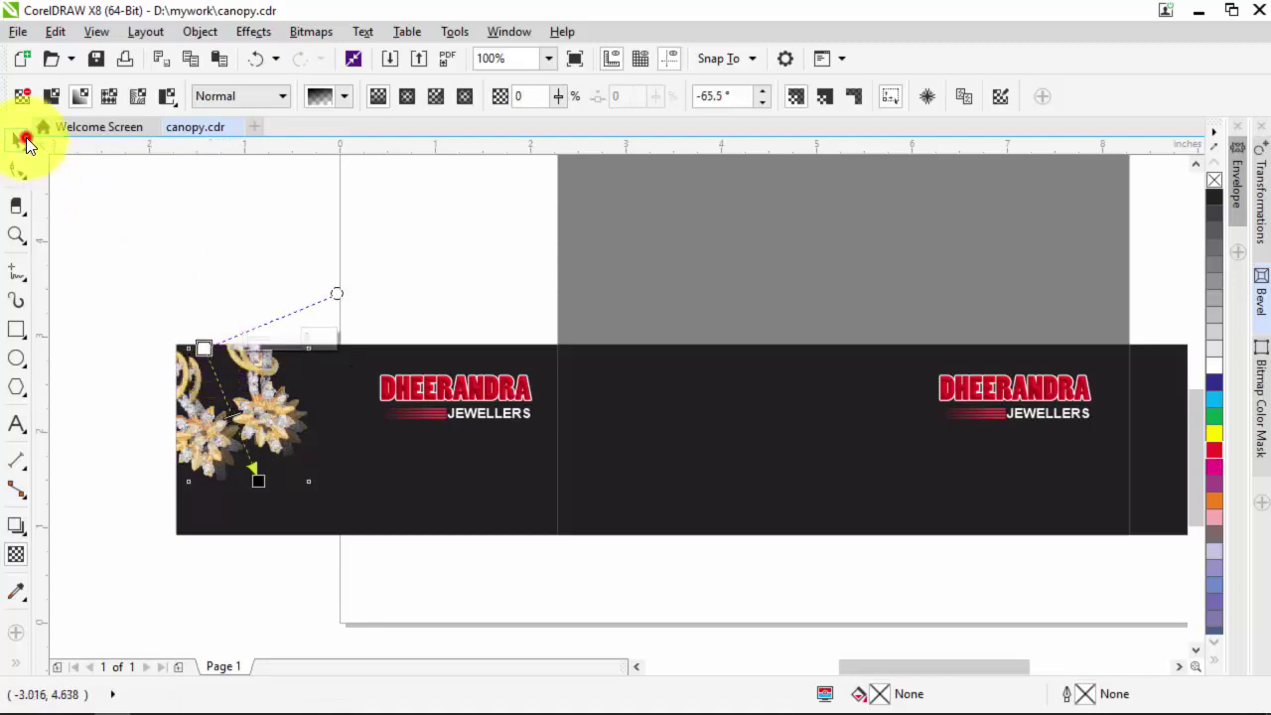
pyautogui.click(27, 139)
pyautogui.click(128, 208)
# Group the earring image on the bottom strip with its faded duplicate.
pyautogui.scroll(-4, 247, 369)
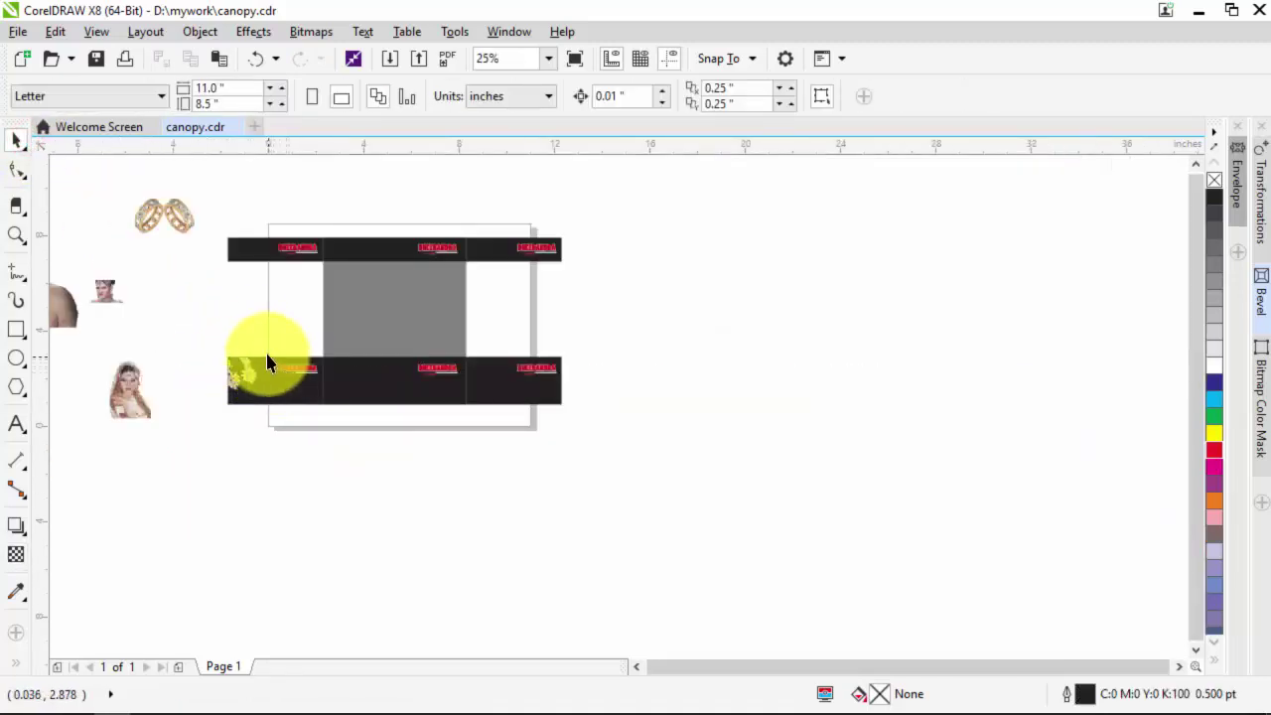
pyautogui.scroll(2, 255, 316)
pyautogui.moveTo(142, 352); pyautogui.dragTo(279, 491)
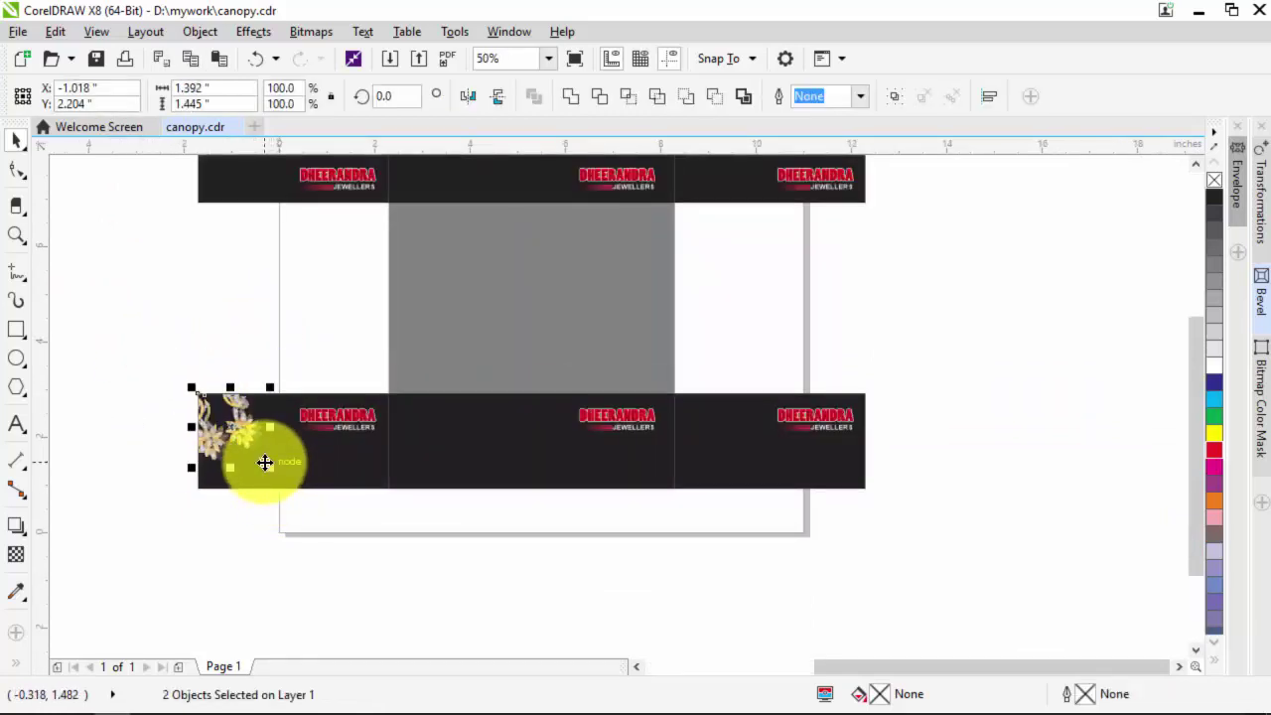
pyautogui.hotkey('ctrl', 'g')
# Copy the earring group onto the right section of the top strip and align it with that section's top-left corner.
pyautogui.scroll(-1, 249, 454)
pyautogui.moveTo(250, 454); pyautogui.dragTo(476, 315)
pyautogui.scroll(2, 477, 315)
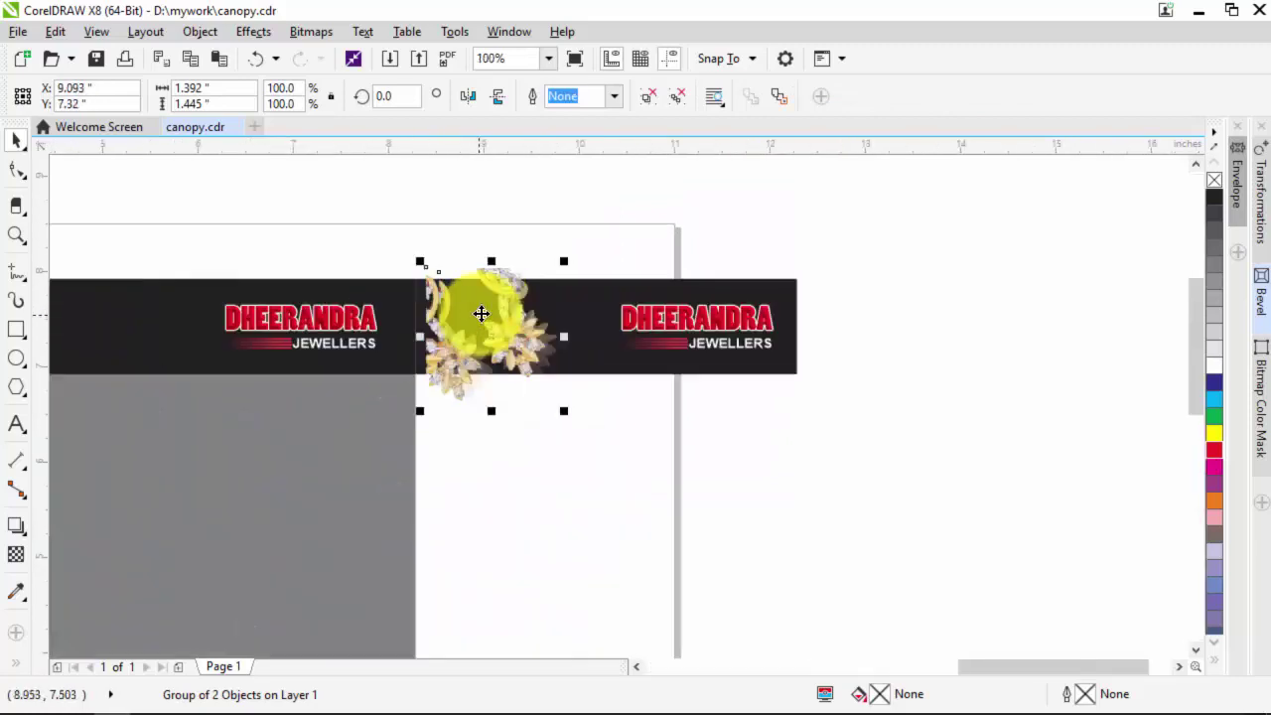
pyautogui.keyDown('shift'); pyautogui.click(607, 295); pyautogui.keyUp('shift')
pyautogui.press('Down')
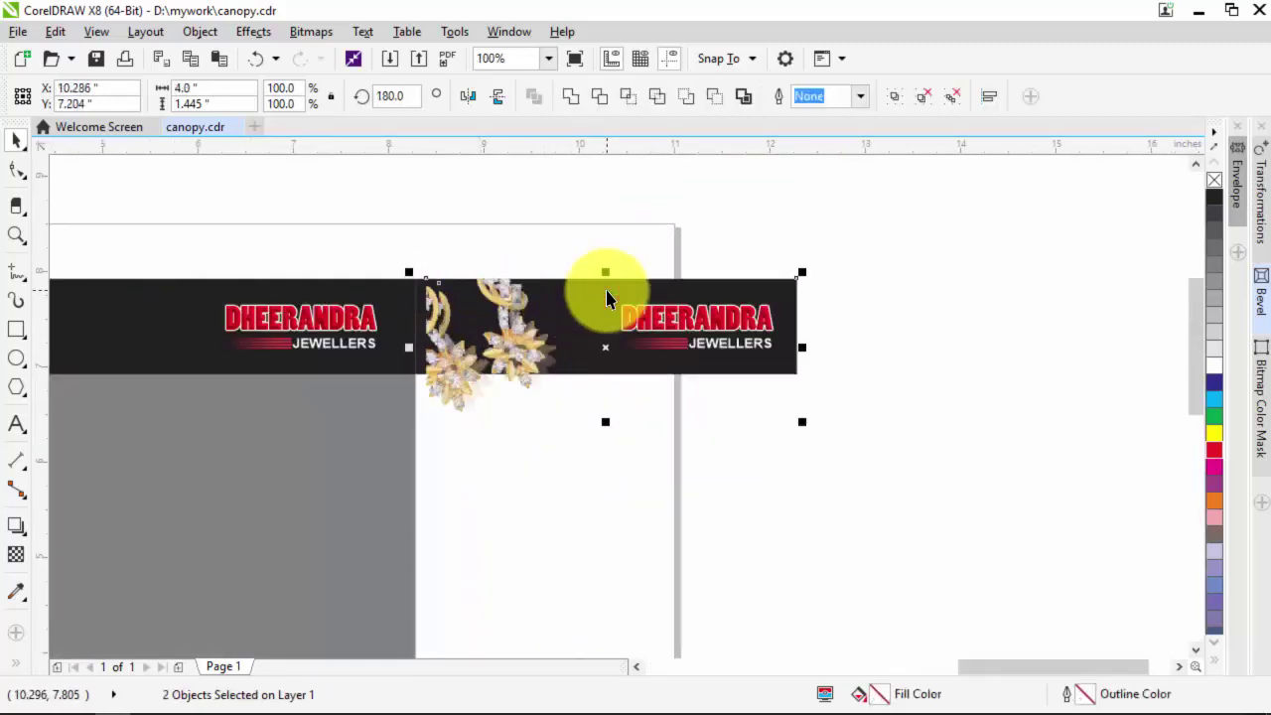
pyautogui.click(610, 241)
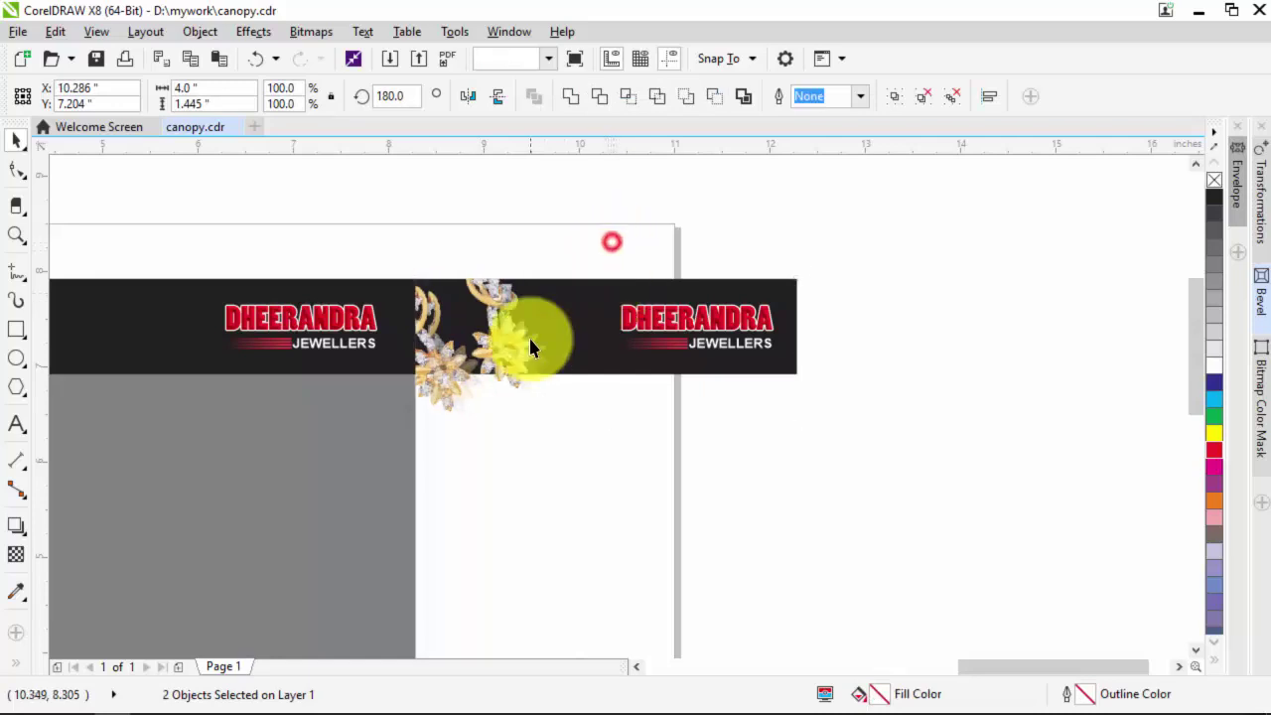
# Scale the top strip's earring group to about 64.6% so it fits the strip's height, and save the document.
pyautogui.click(521, 338)
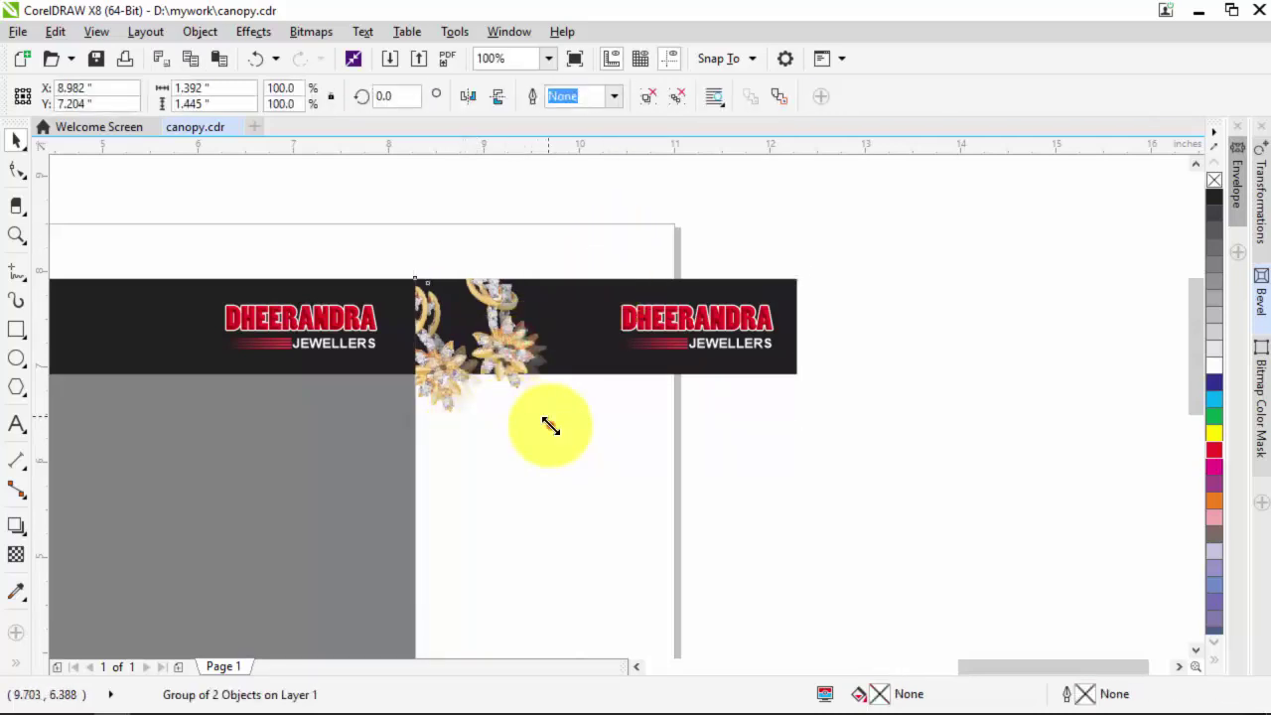
pyautogui.moveTo(551, 423); pyautogui.dragTo(520, 382)
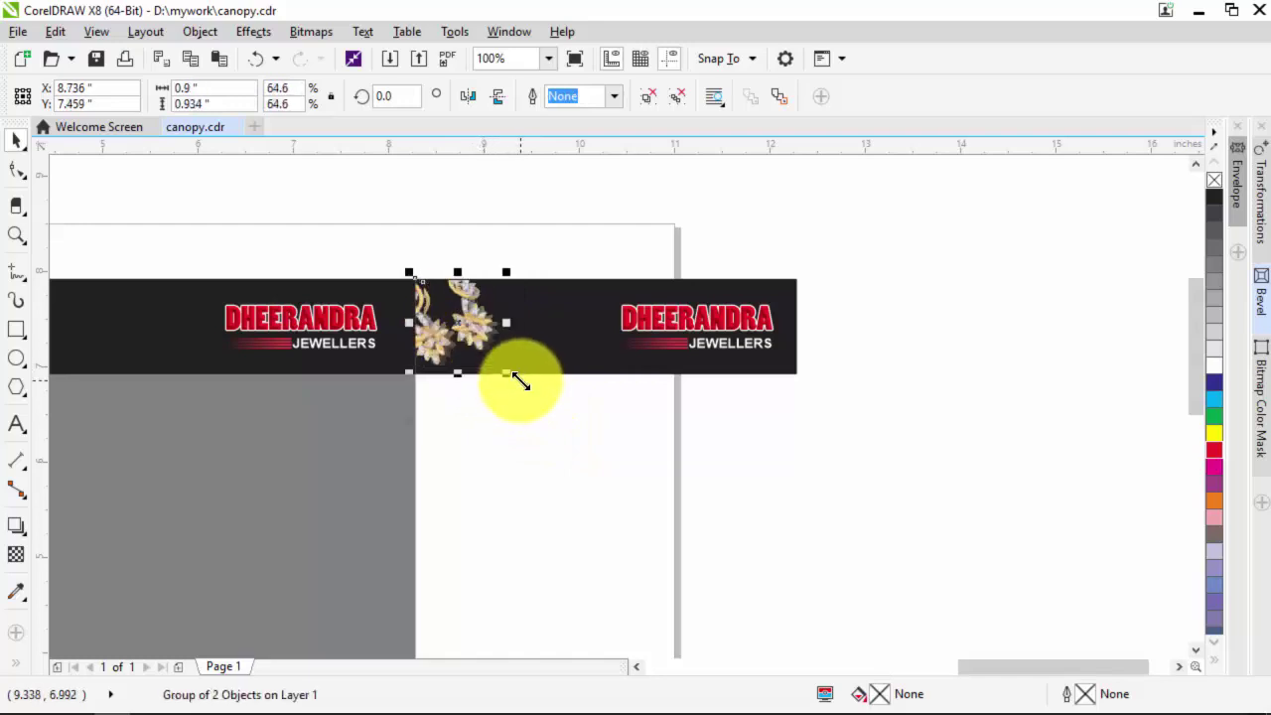
pyautogui.keyDown('shift'); pyautogui.click(571, 289); pyautogui.keyUp('shift')
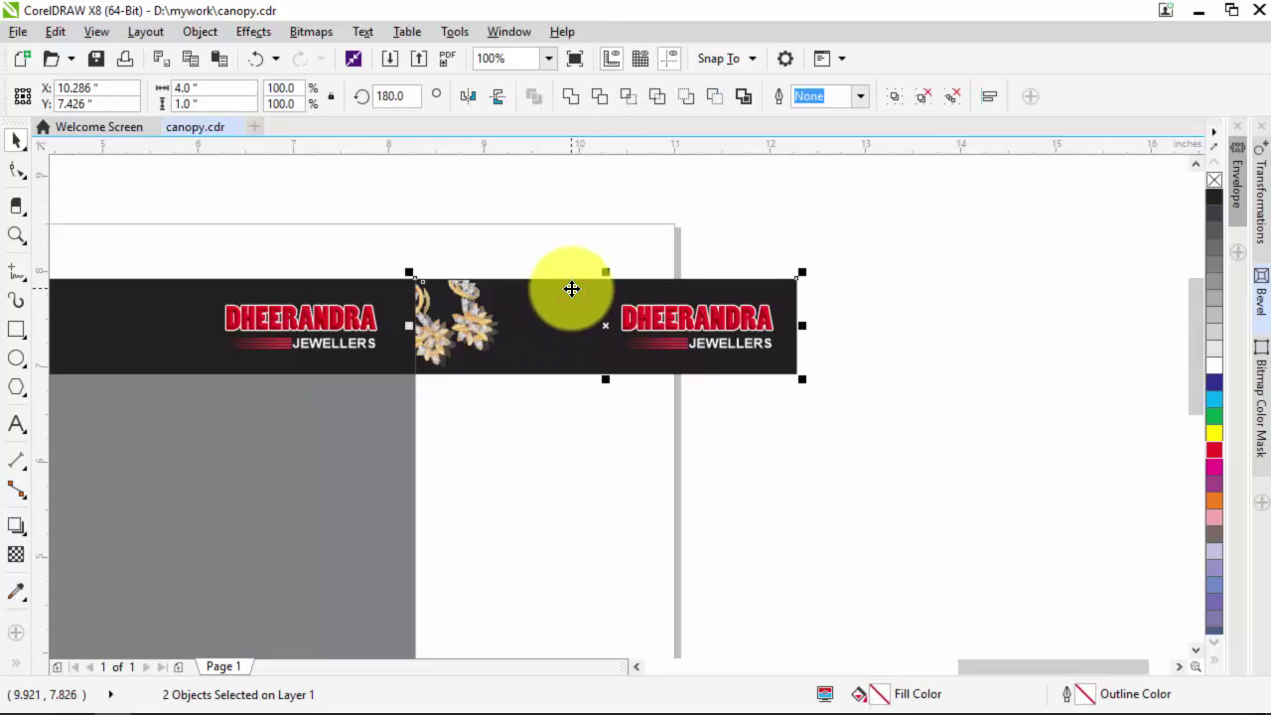
pyautogui.click(555, 234)
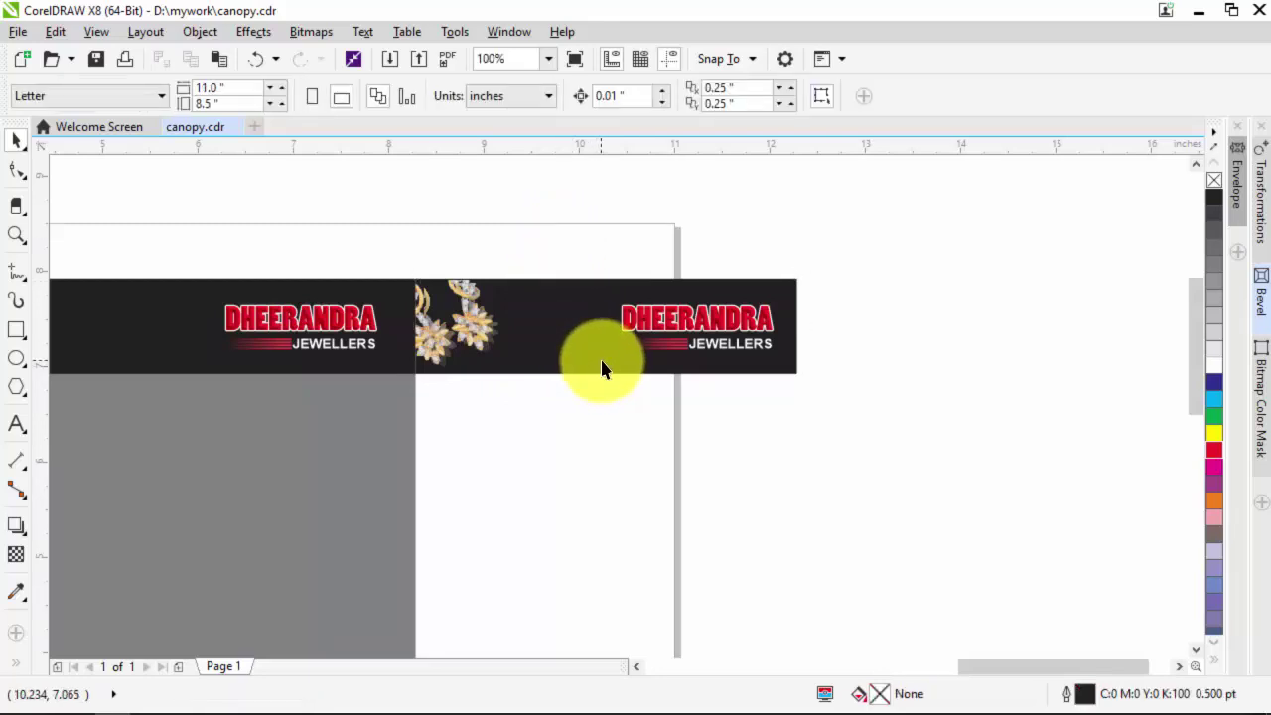
pyautogui.scroll(-2, 646, 374)
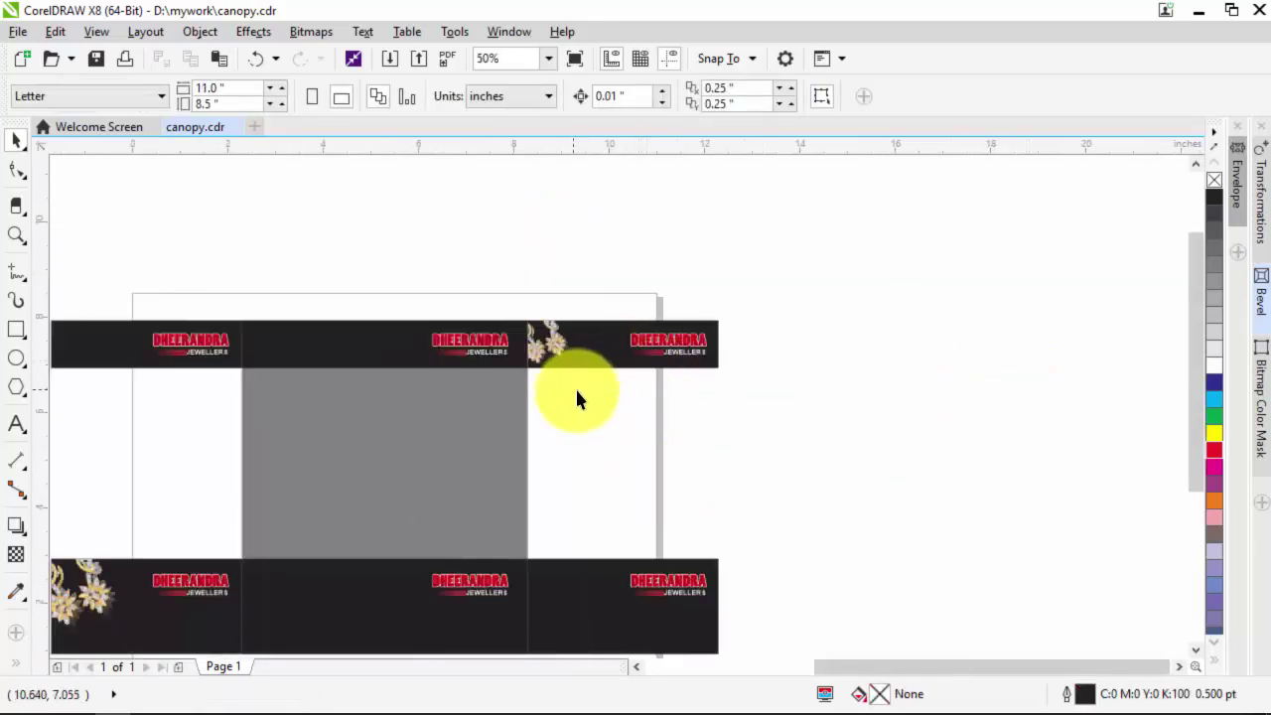
pyautogui.scroll(-1, 583, 403)
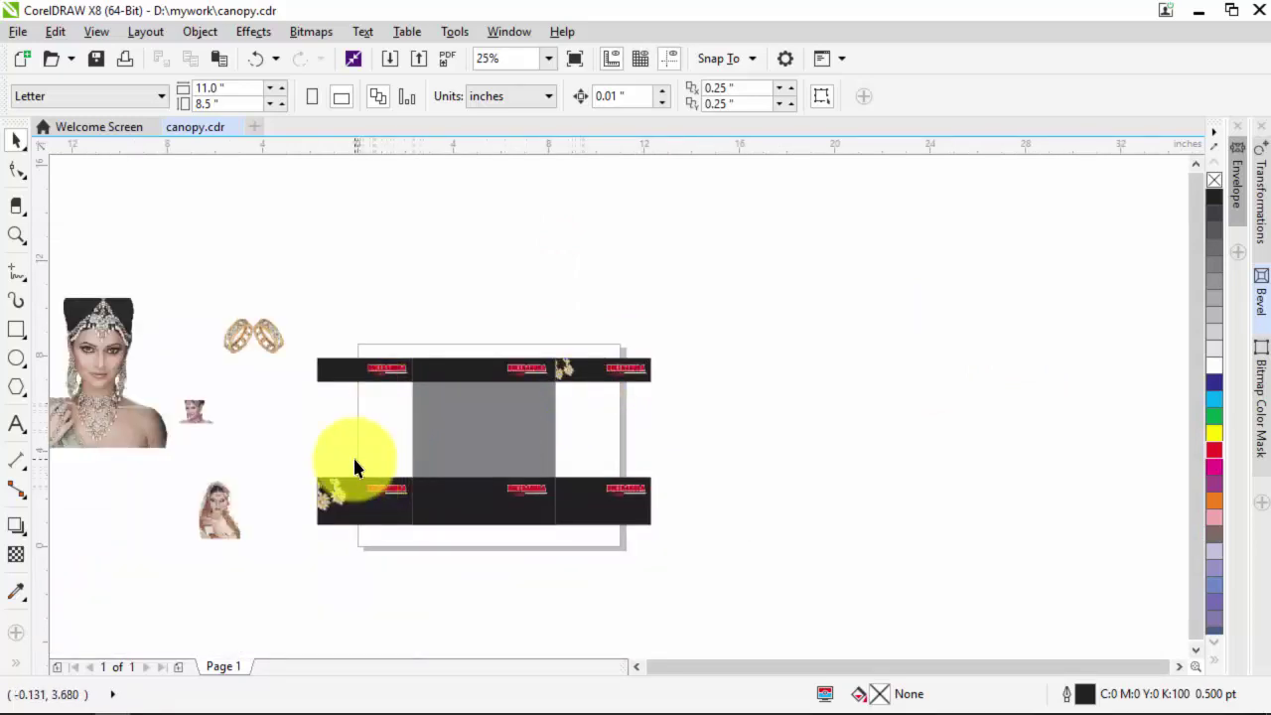
pyautogui.hotkey('ctrl', 's')
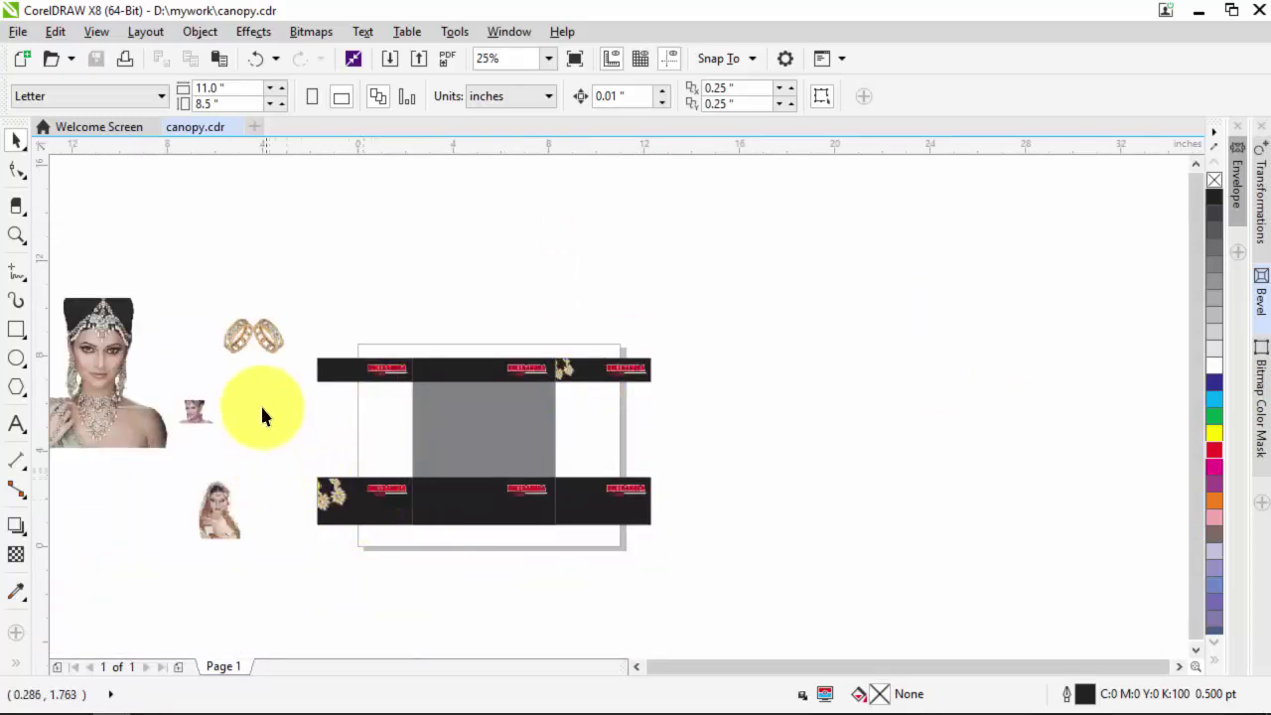
# Copy the rings image onto the left end of the top strip and scale it to about 0.96 × 0.56 inches.
pyautogui.moveTo(263, 349); pyautogui.dragTo(343, 376)
pyautogui.scroll(2, 342, 376)
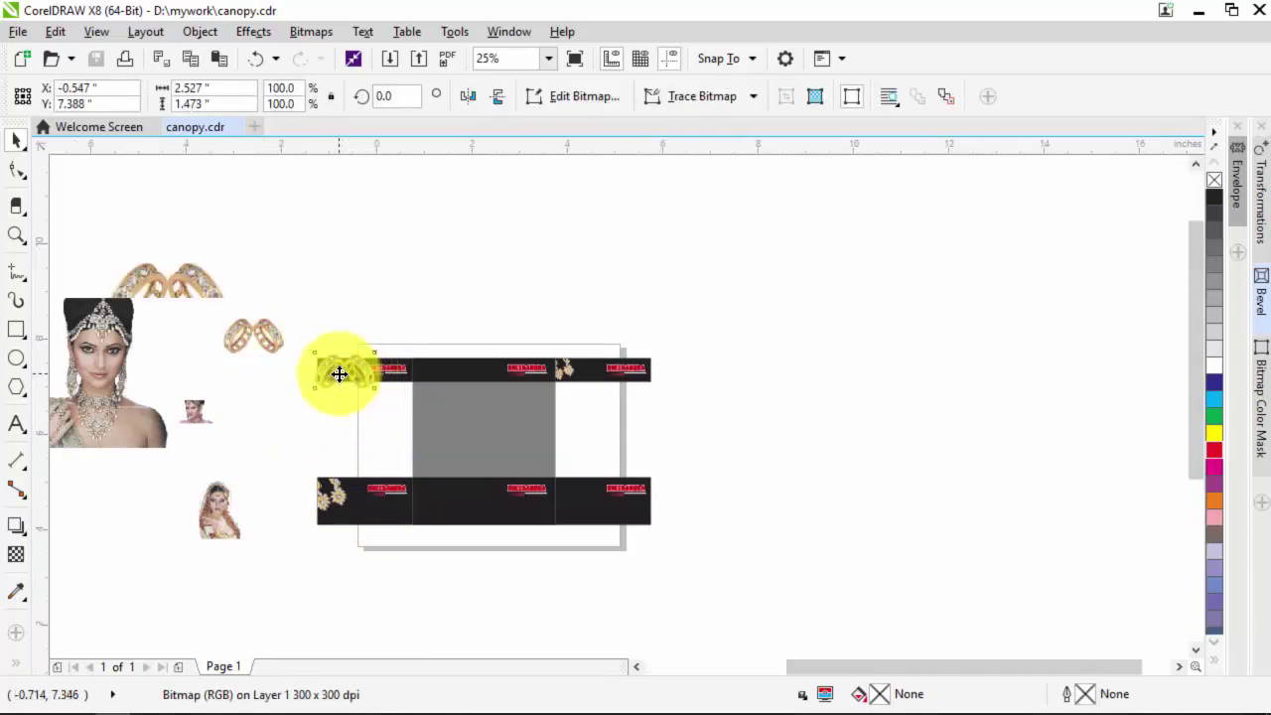
pyautogui.moveTo(483, 285); pyautogui.dragTo(442, 315)
pyautogui.moveTo(408, 356); pyautogui.dragTo(387, 387)
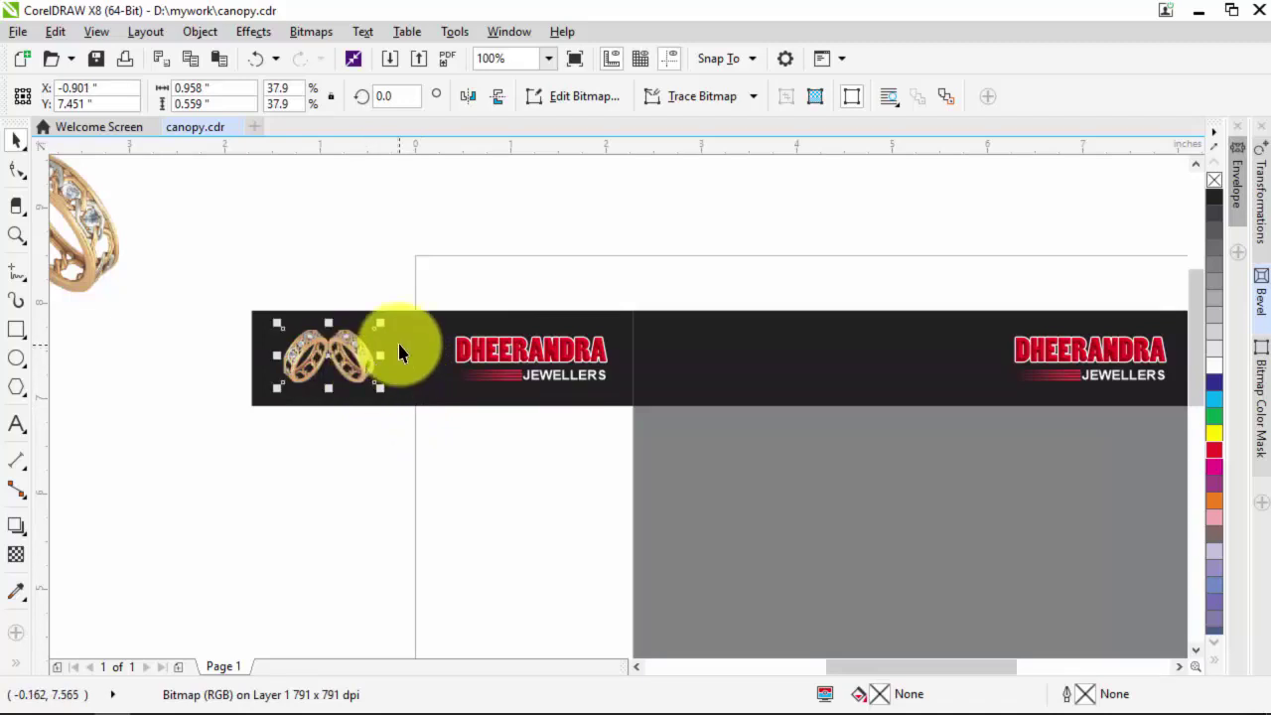
pyautogui.click(357, 272)
pyautogui.scroll(-3, 278, 343)
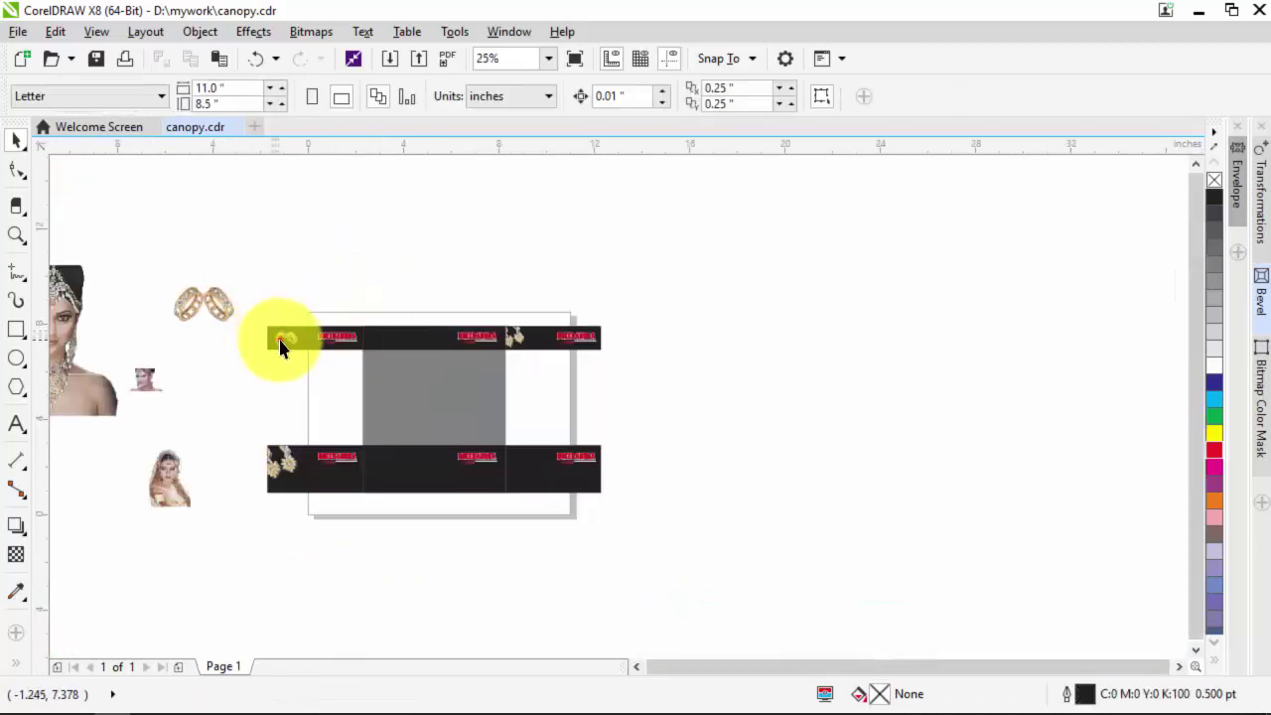
# Copy the large rings image onto the right section of the bottom strip and scale it to about 67.9%.
pyautogui.click(281, 342)
pyautogui.click(225, 313)
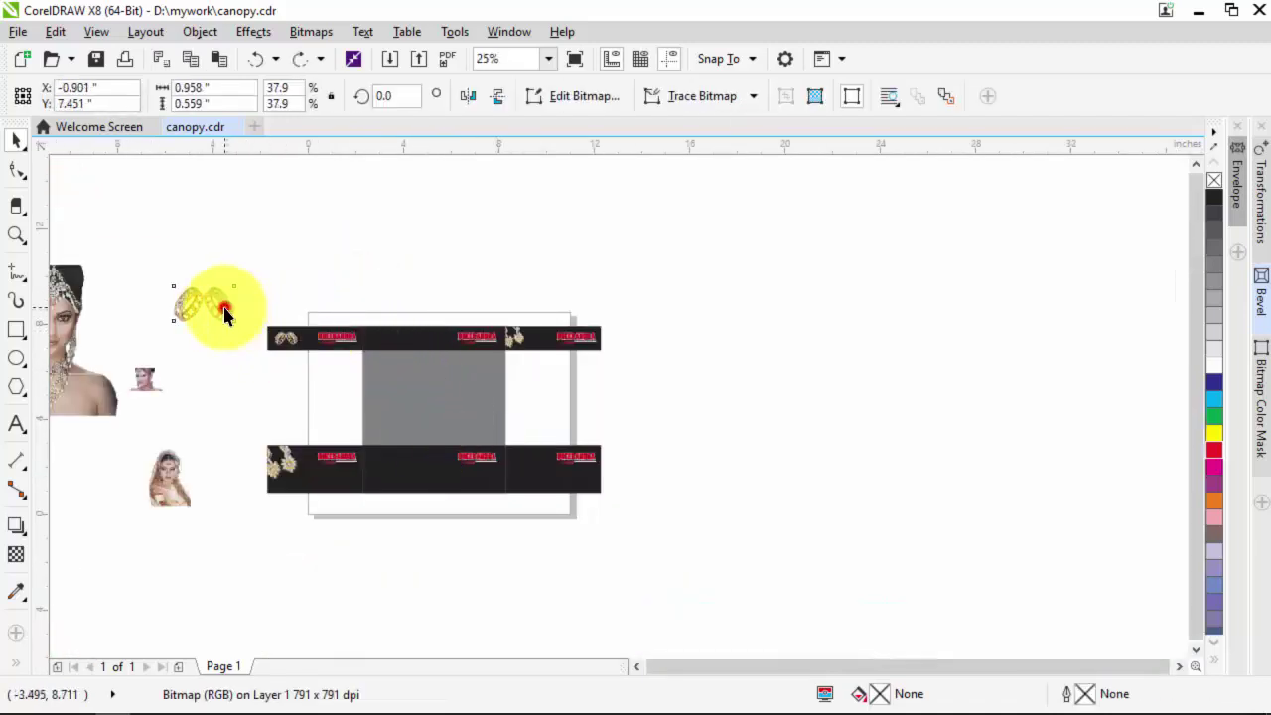
pyautogui.moveTo(248, 347); pyautogui.dragTo(544, 469)
pyautogui.scroll(2, 545, 477)
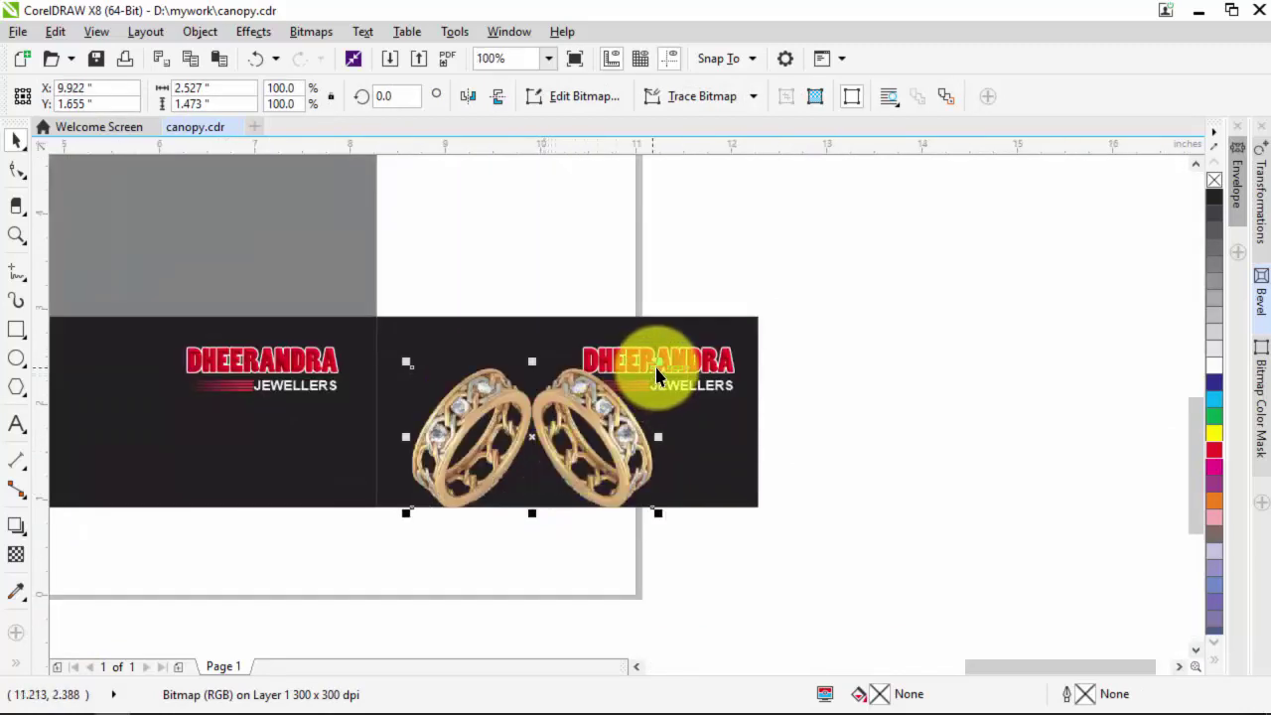
pyautogui.moveTo(664, 364); pyautogui.dragTo(533, 460)
pyautogui.click(854, 377)
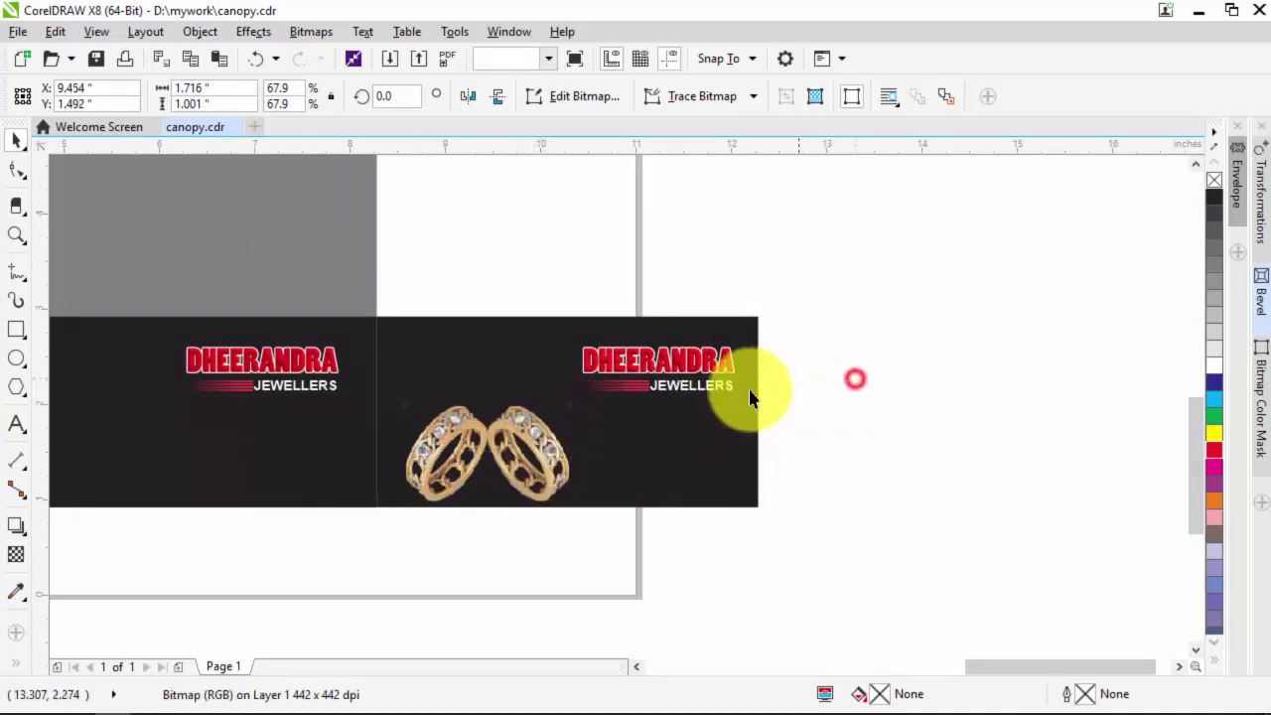
# Align the rings with the bottom edge of the bottom strip and move them slightly upward.
pyautogui.click(538, 450)
pyautogui.keyDown('shift'); pyautogui.click(693, 459); pyautogui.keyUp('shift')
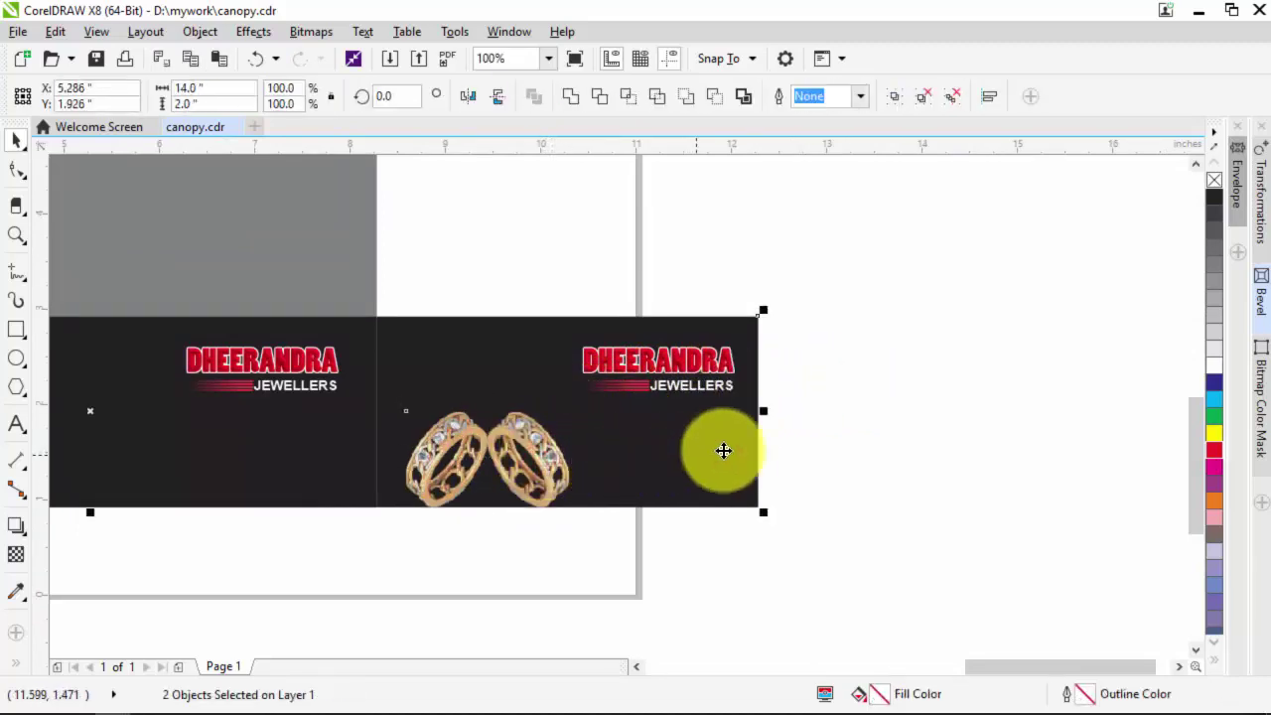
pyautogui.click(877, 421)
pyautogui.click(531, 462)
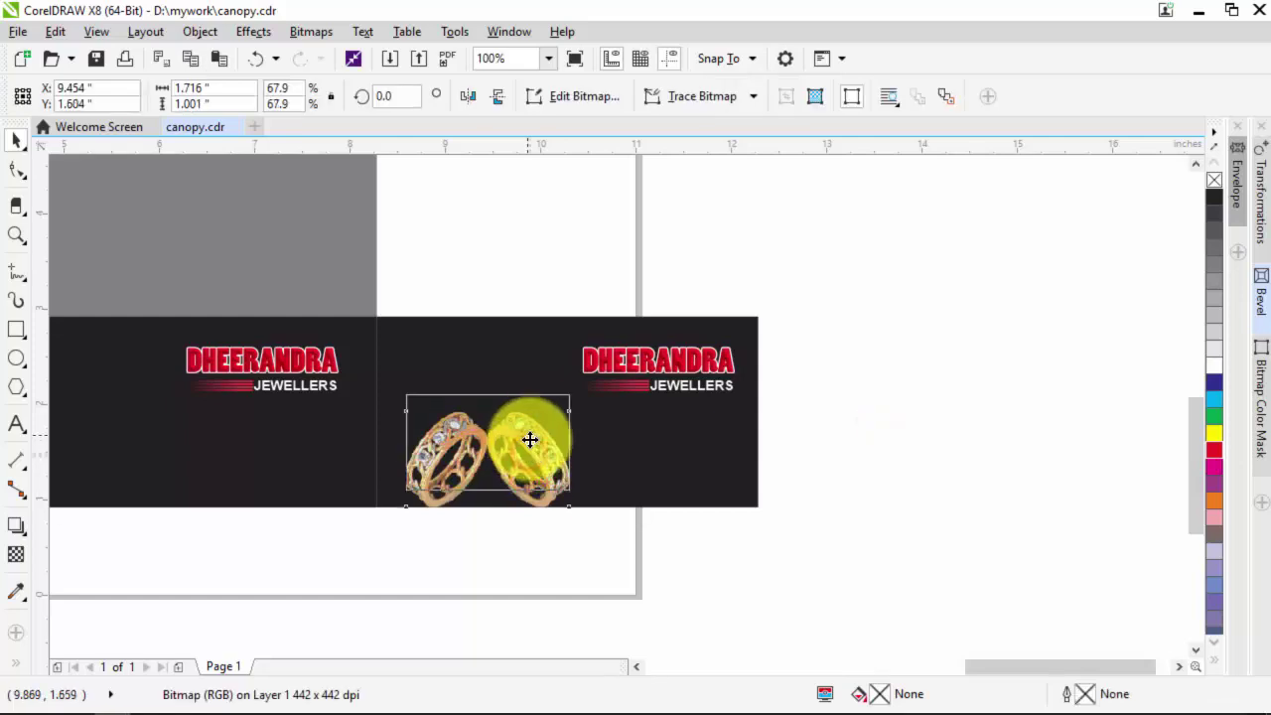
pyautogui.click(885, 399)
pyautogui.scroll(-1, 744, 401)
pyautogui.scroll(-1, 747, 409)
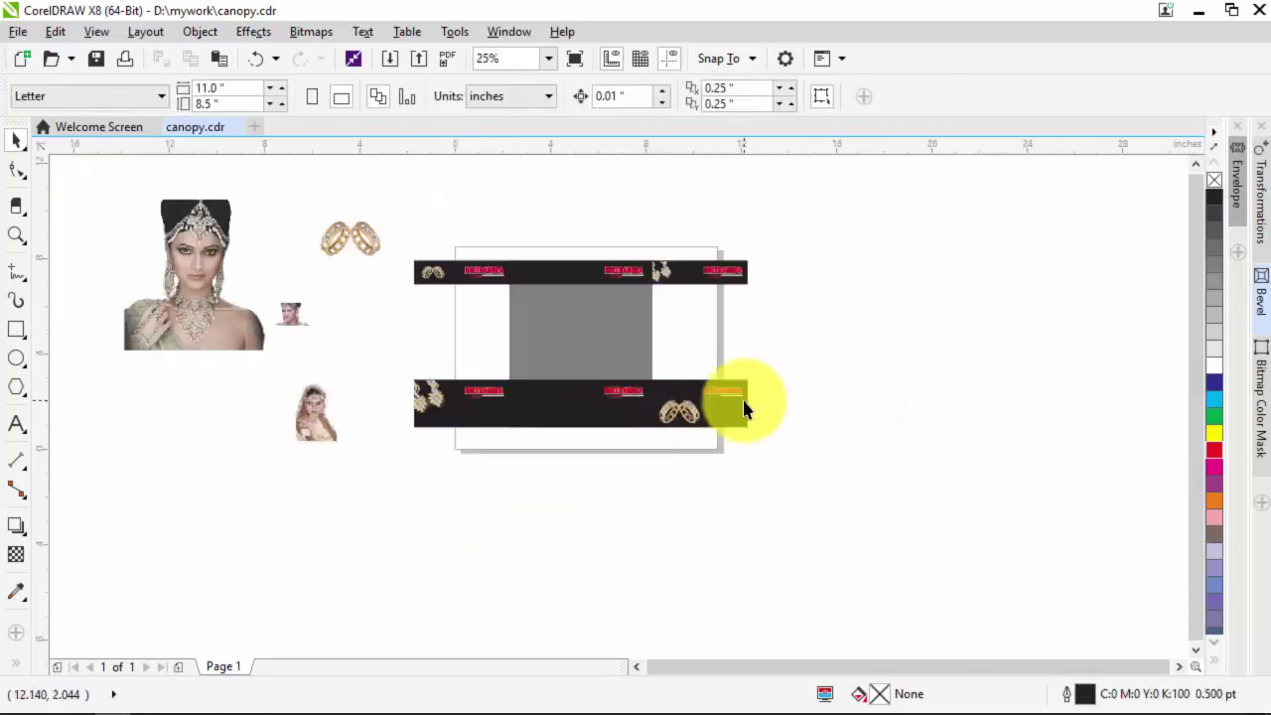
# Move the bottom strip's rings upward and create a vertically mirrored copy directly beneath them as a reflection.
pyautogui.scroll(2, 709, 403)
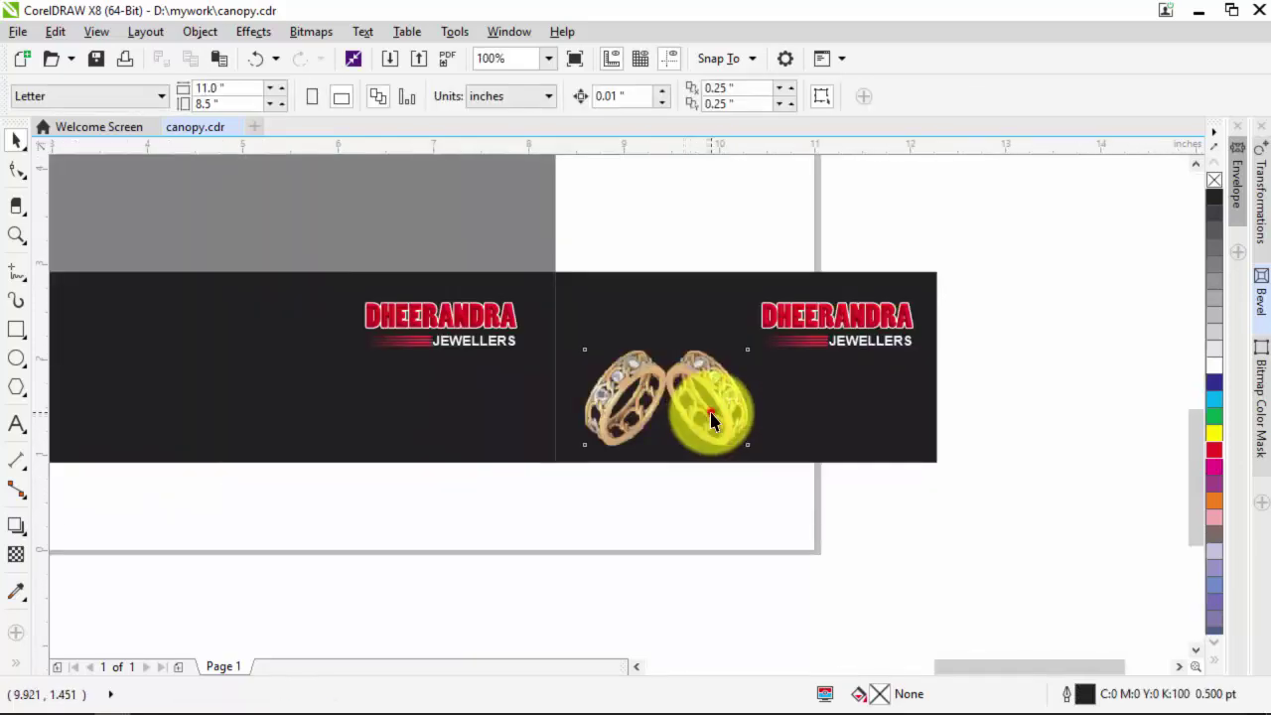
pyautogui.click(710, 404)
pyautogui.moveTo(709, 404); pyautogui.dragTo(709, 369)
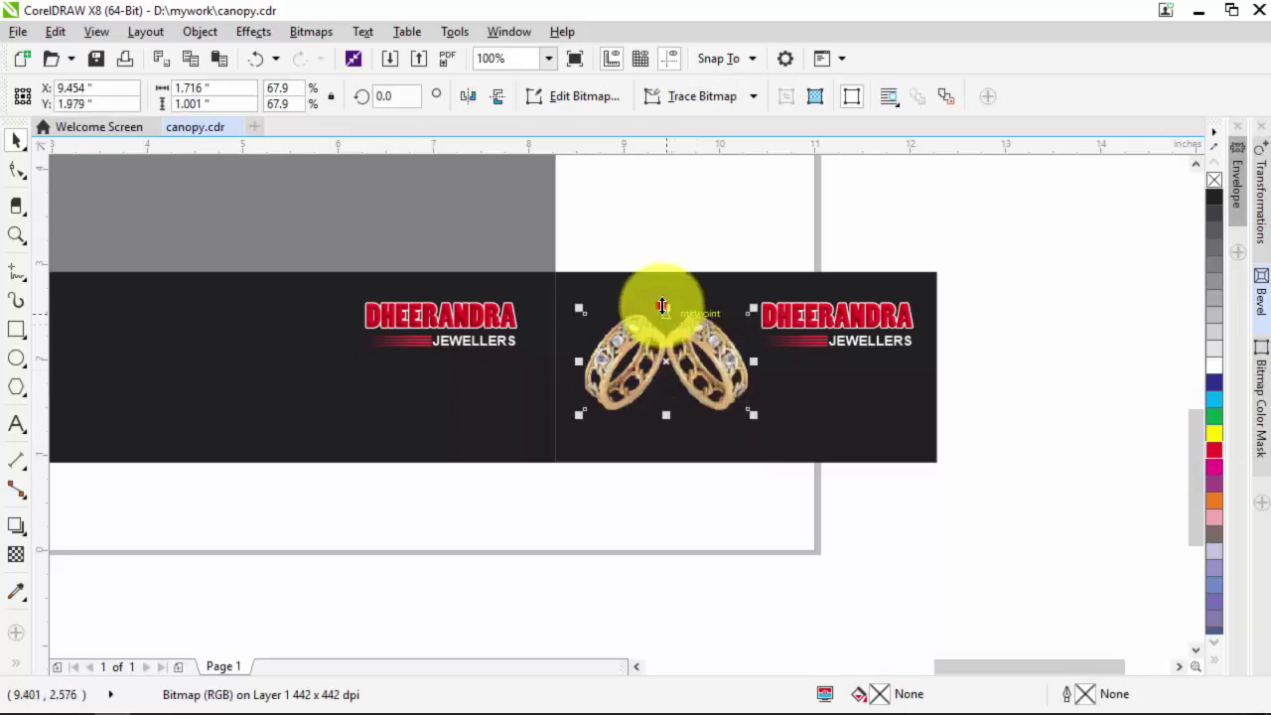
pyautogui.moveTo(680, 417); pyautogui.dragTo(682, 422)
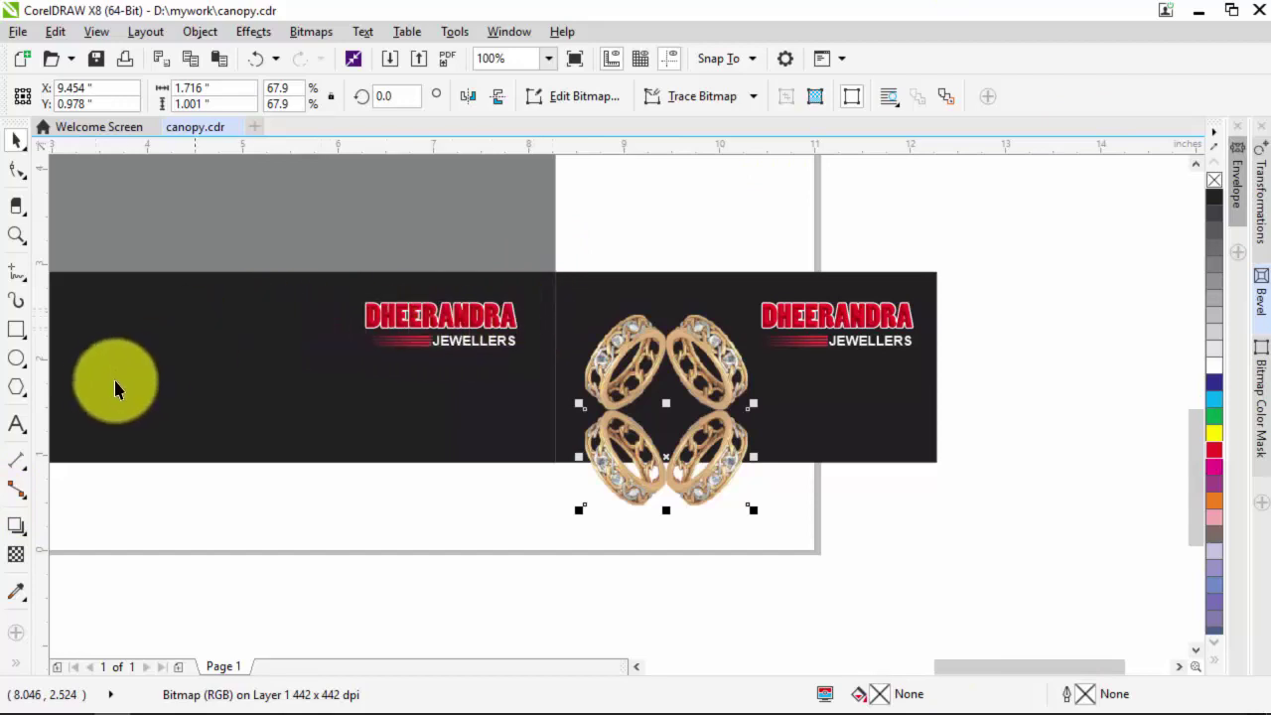
# Apply a vertical linear transparency to the mirrored rings, fading downward to 100% just above the strip's bottom edge.
pyautogui.click(17, 556)
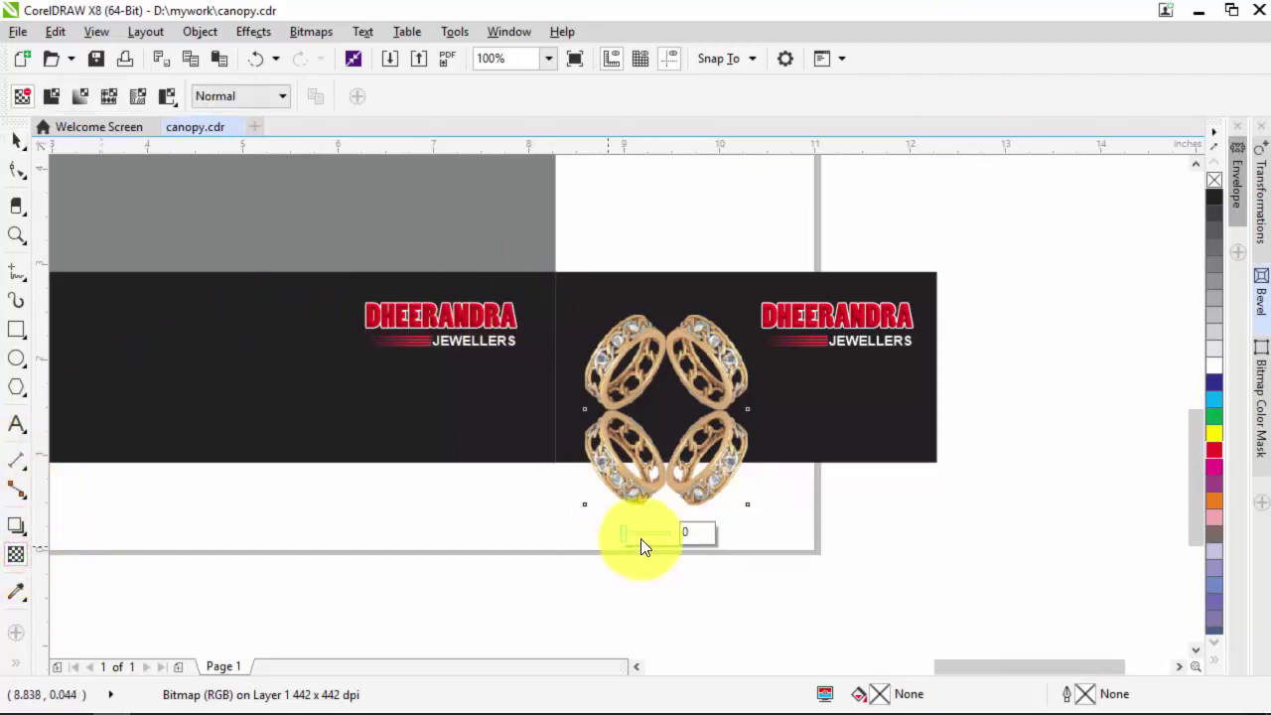
pyautogui.moveTo(664, 425); pyautogui.dragTo(665, 360)
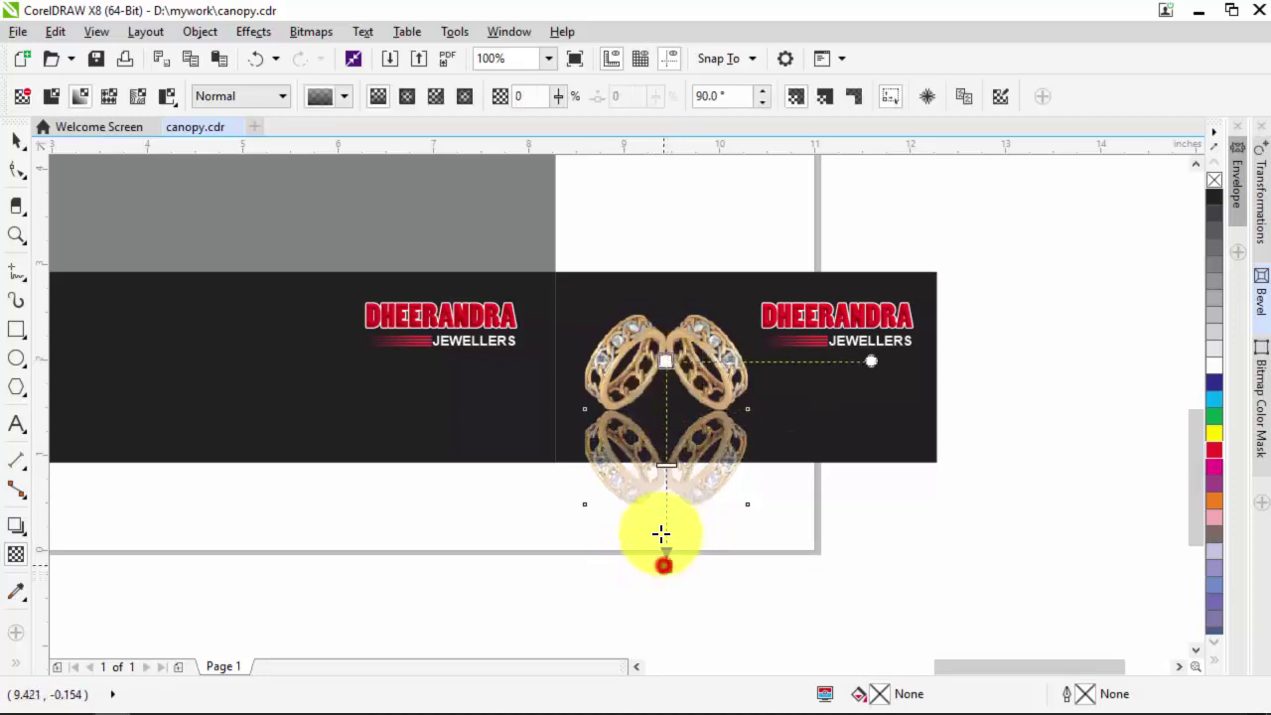
pyautogui.moveTo(662, 534); pyautogui.dragTo(658, 471)
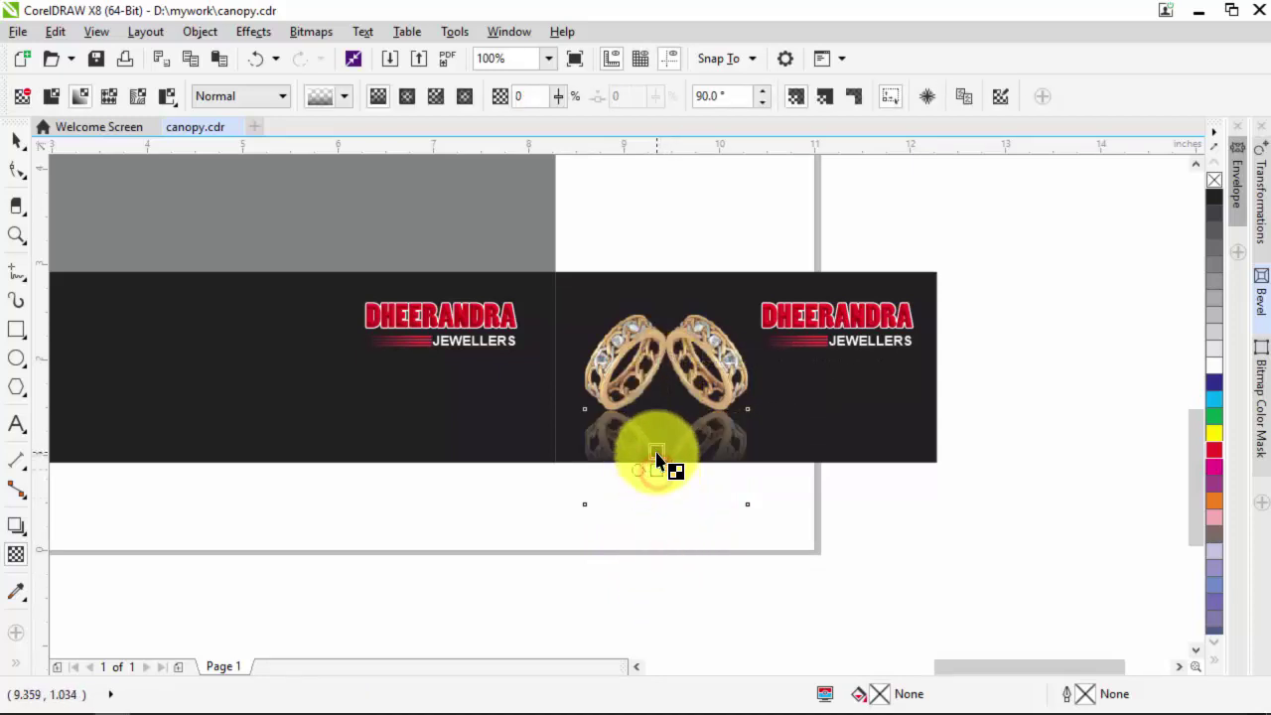
pyautogui.click(664, 469)
pyautogui.moveTo(670, 470); pyautogui.dragTo(666, 446)
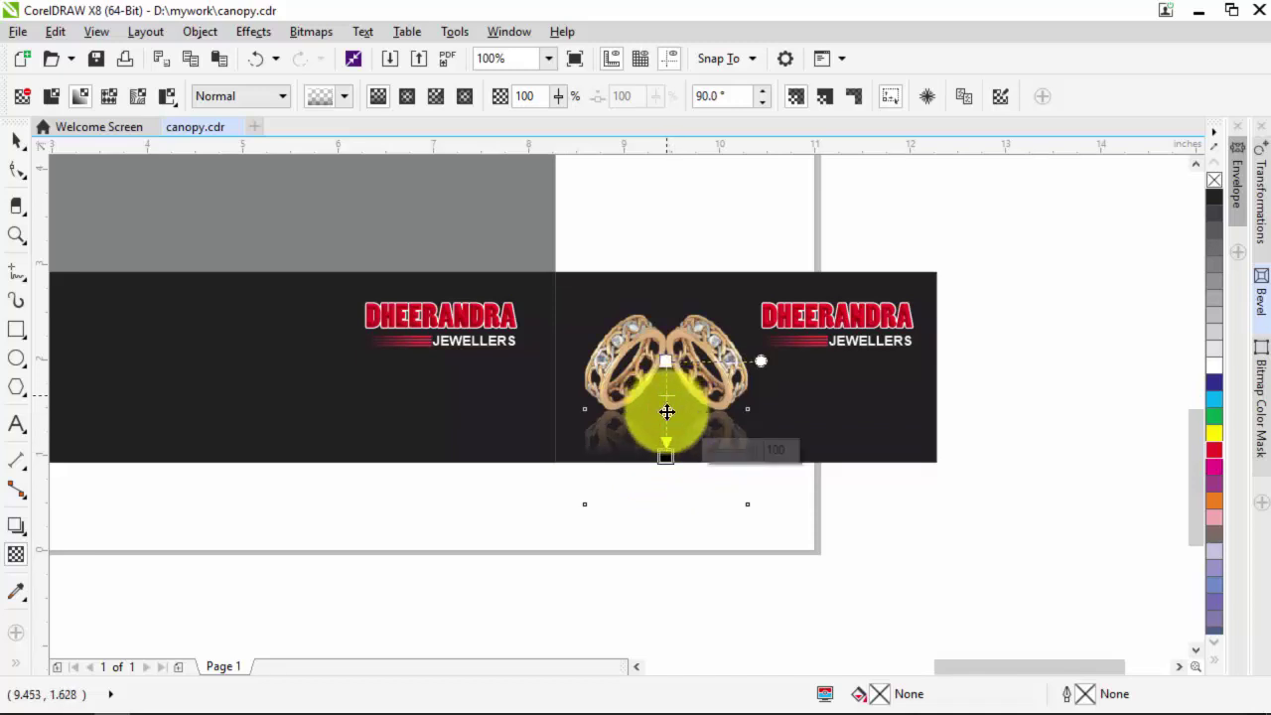
pyautogui.moveTo(672, 455); pyautogui.dragTo(666, 443)
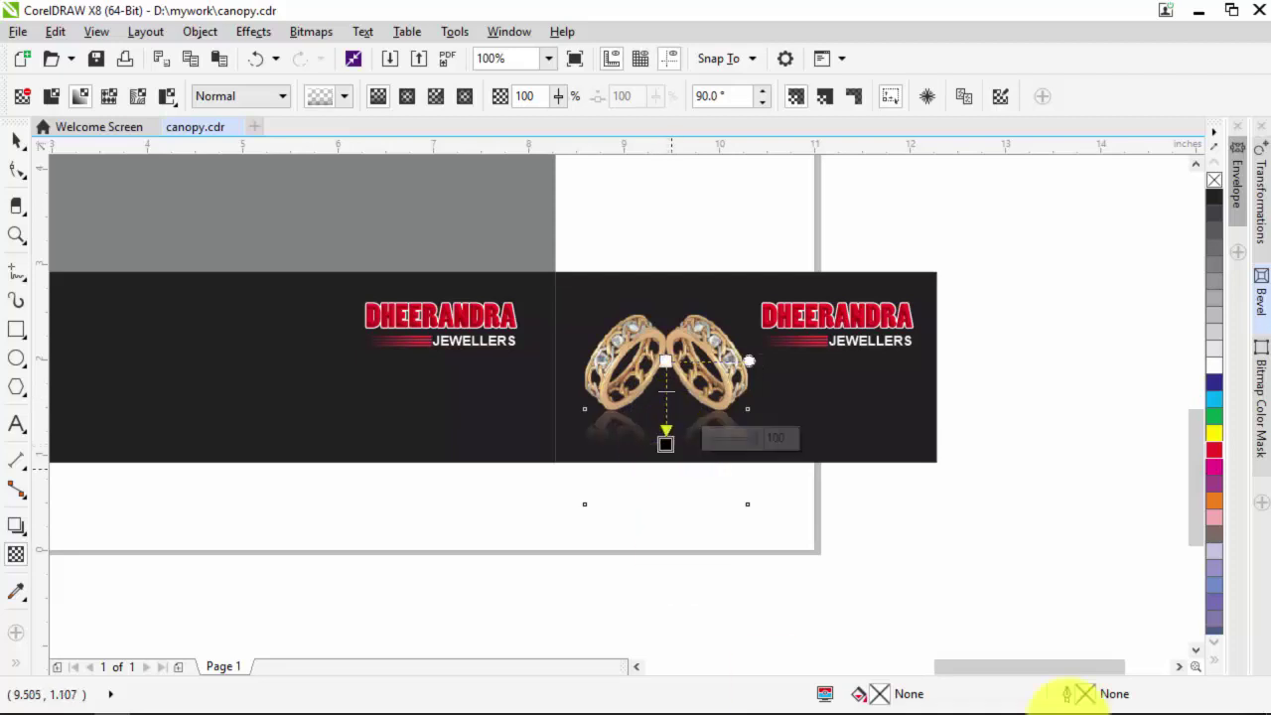
# Try to crop the faded reflection to the strip's bottom edge by raising its two lower nodes, and undo it.
pyautogui.click(26, 144)
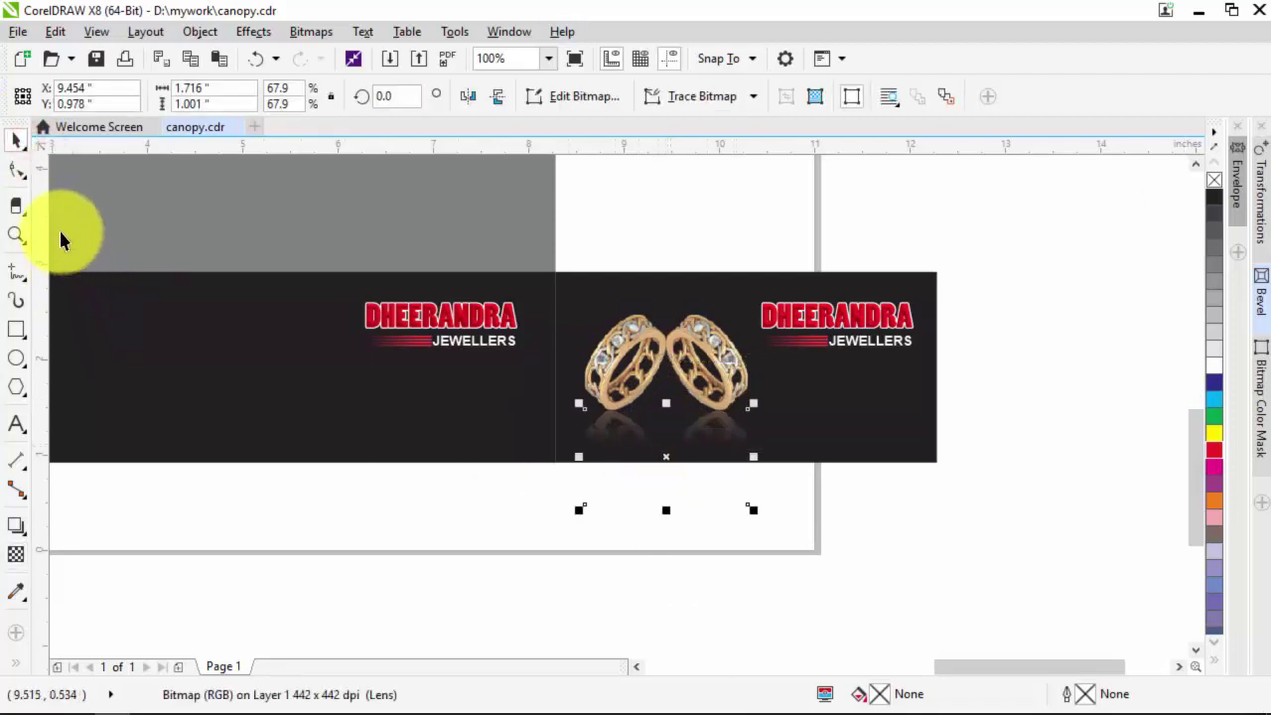
pyautogui.click(25, 176)
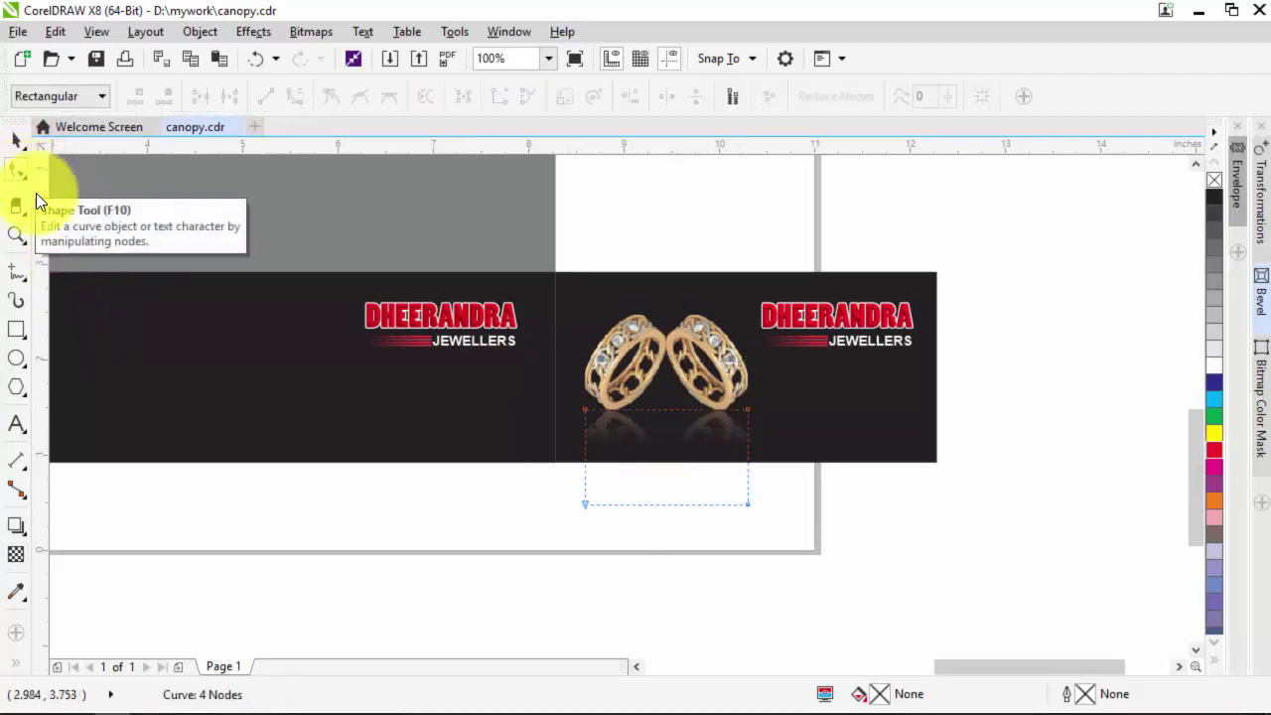
pyautogui.moveTo(559, 484); pyautogui.dragTo(748, 462)
pyautogui.hotkey('ctrl', 'z')
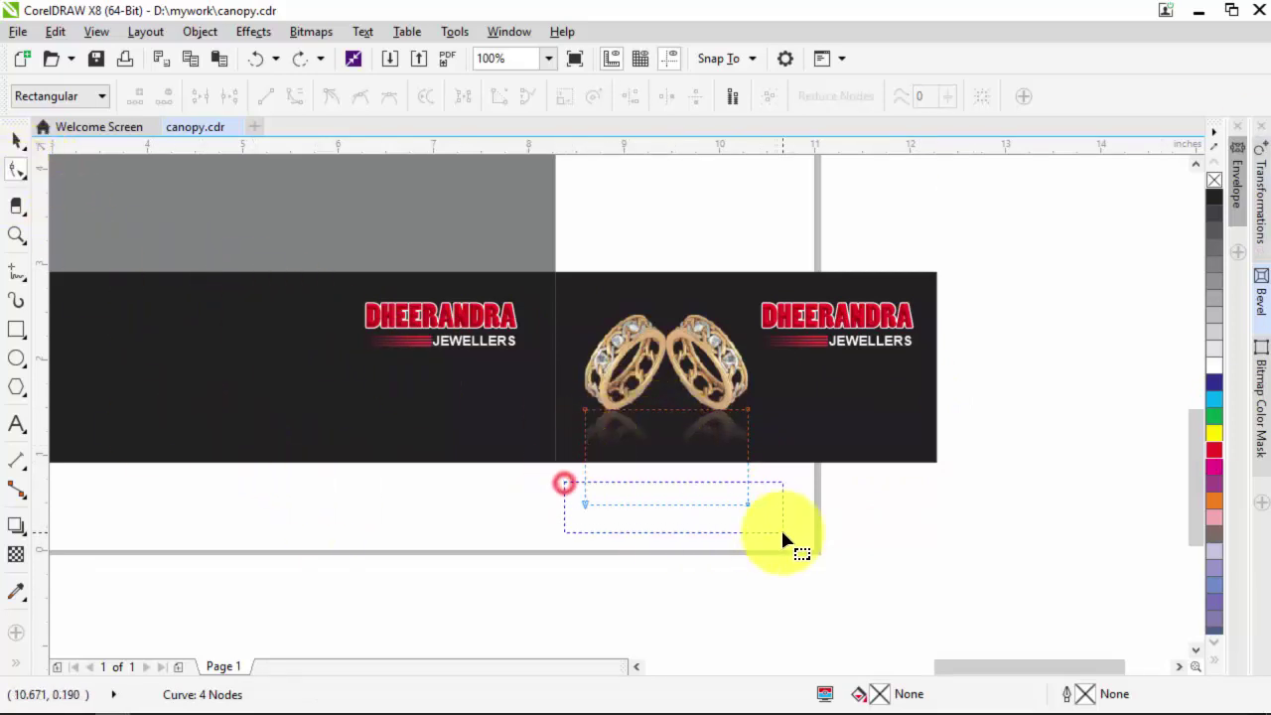
pyautogui.moveTo(783, 534); pyautogui.dragTo(779, 530)
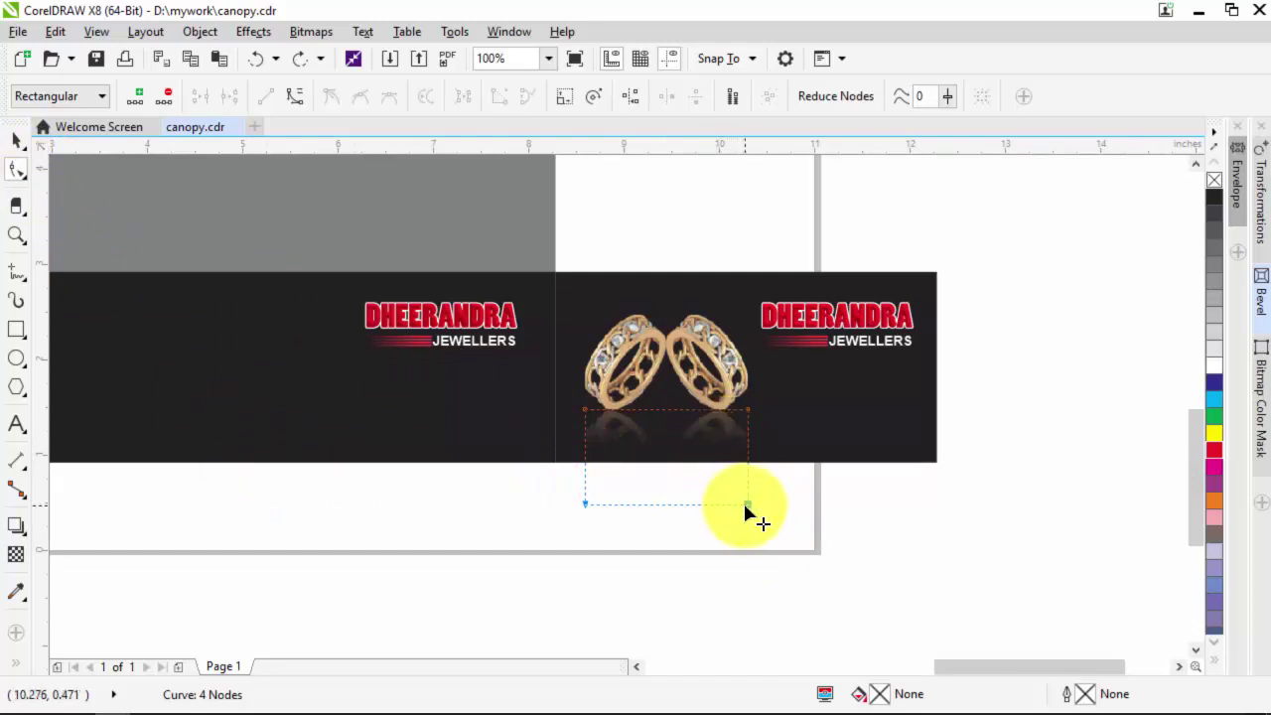
pyautogui.moveTo(750, 504); pyautogui.dragTo(752, 465)
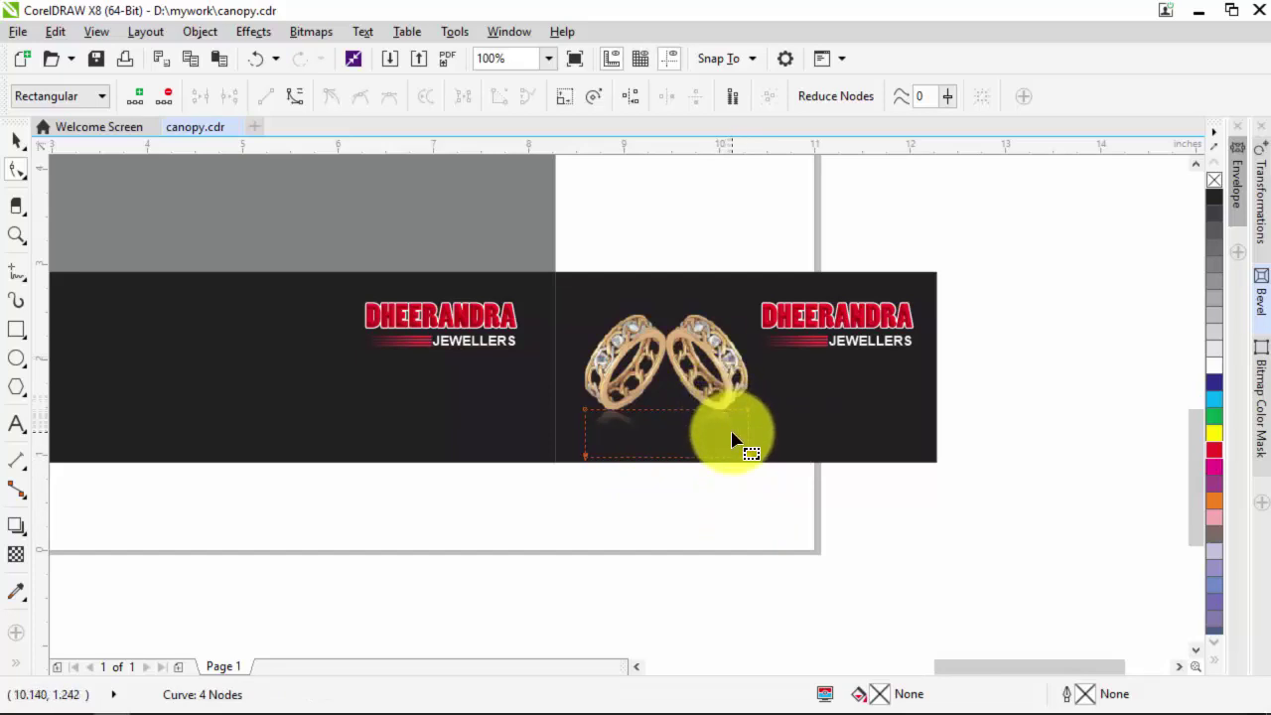
pyautogui.hotkey('ctrl', 'z')
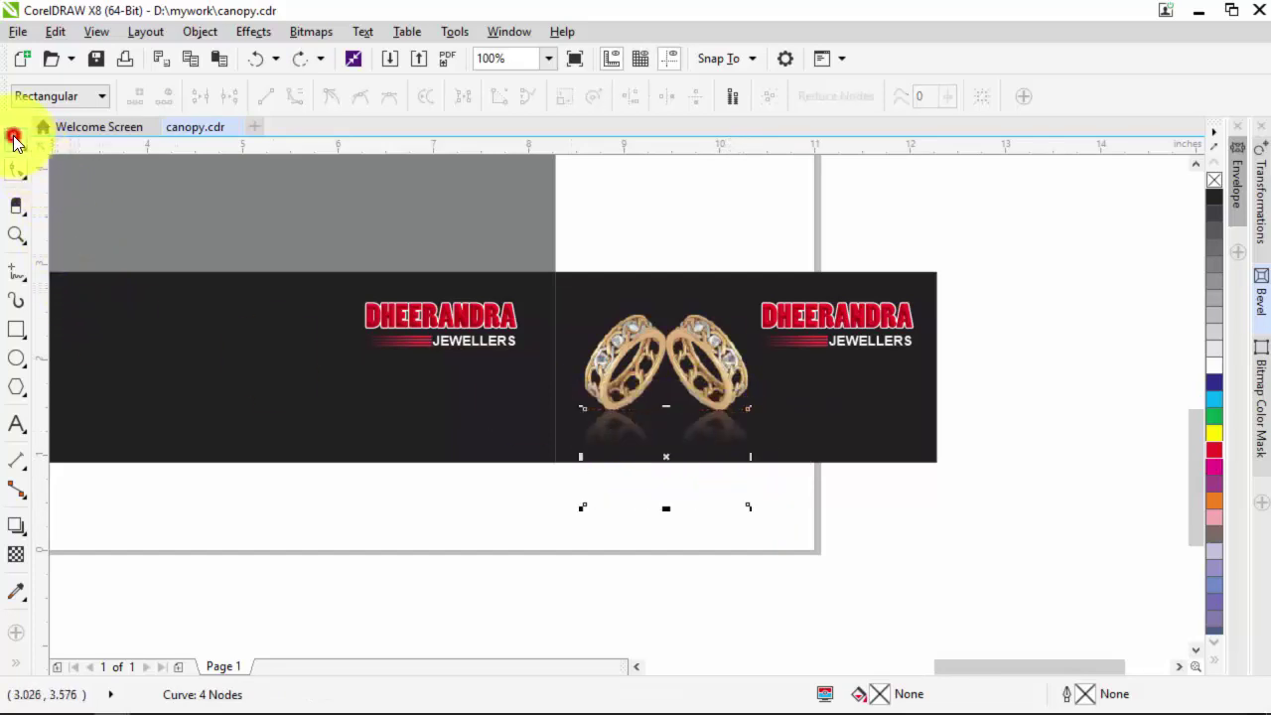
# Convert the faded rings reflection to a 300 dpi CMYK Color (32-bit) bitmap with anti-aliasing and a transparent background.
pyautogui.click(13, 139)
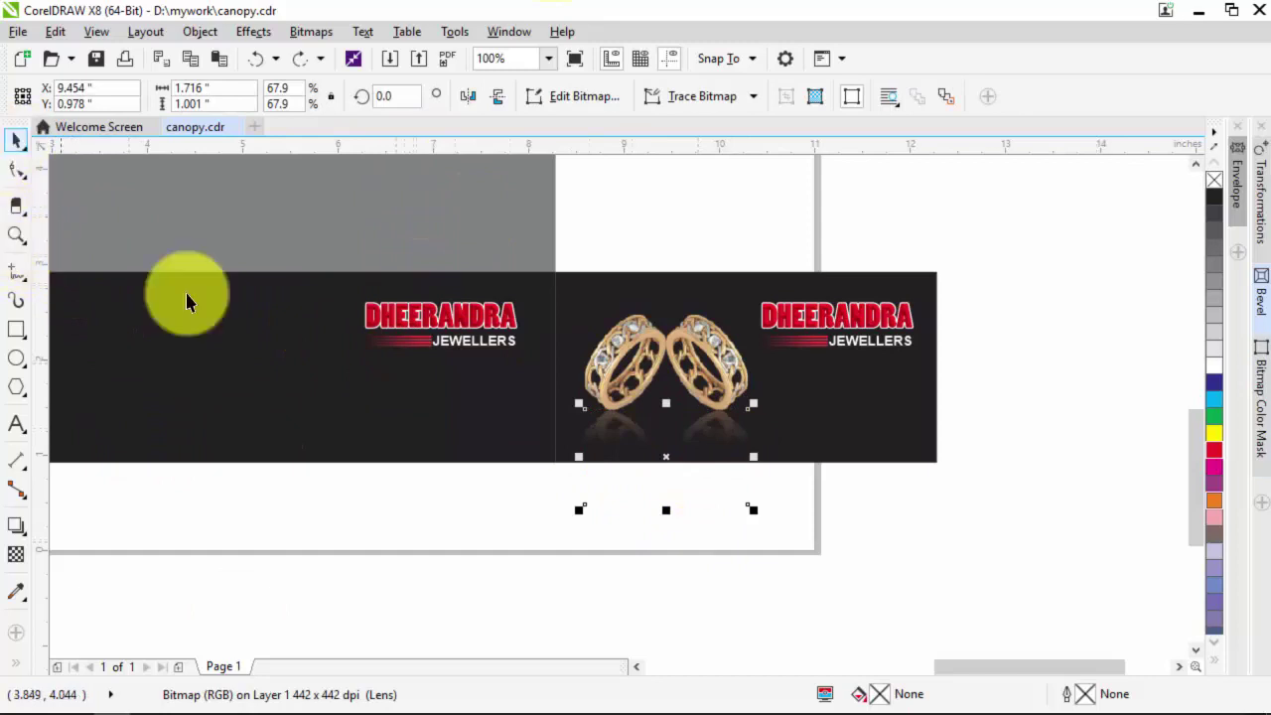
pyautogui.click(313, 34)
pyautogui.click(337, 55)
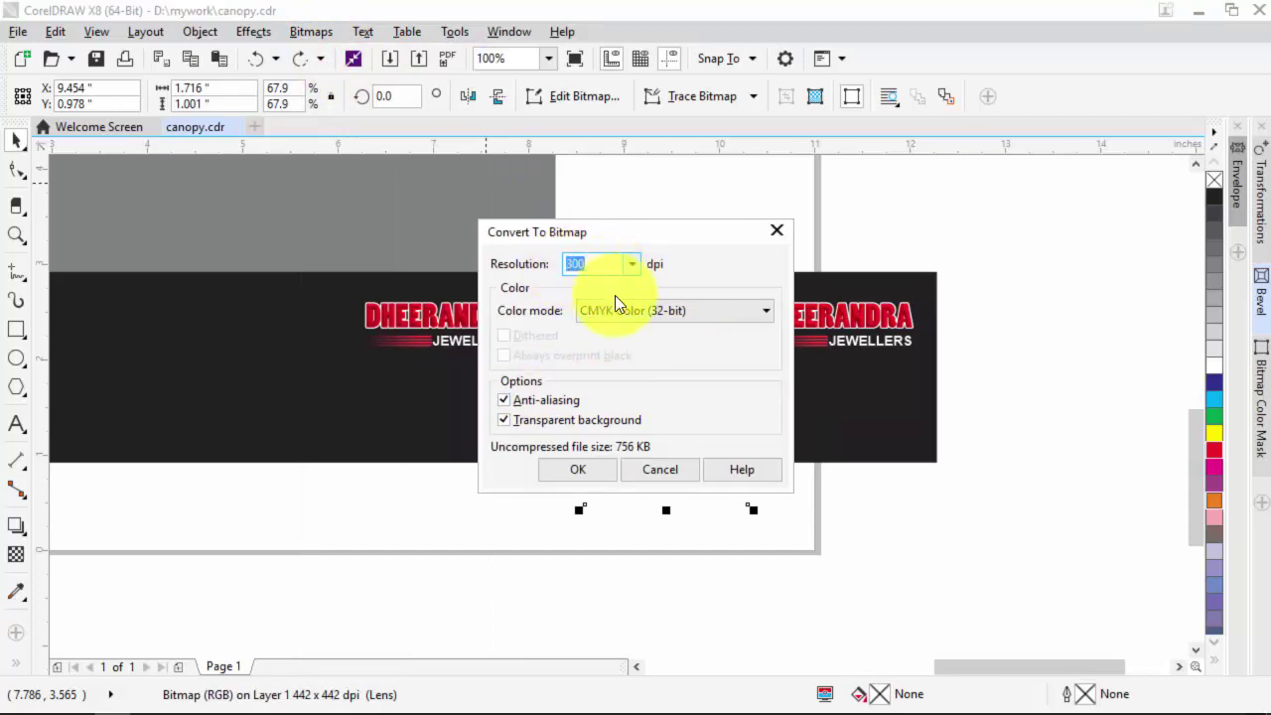
pyautogui.click(604, 471)
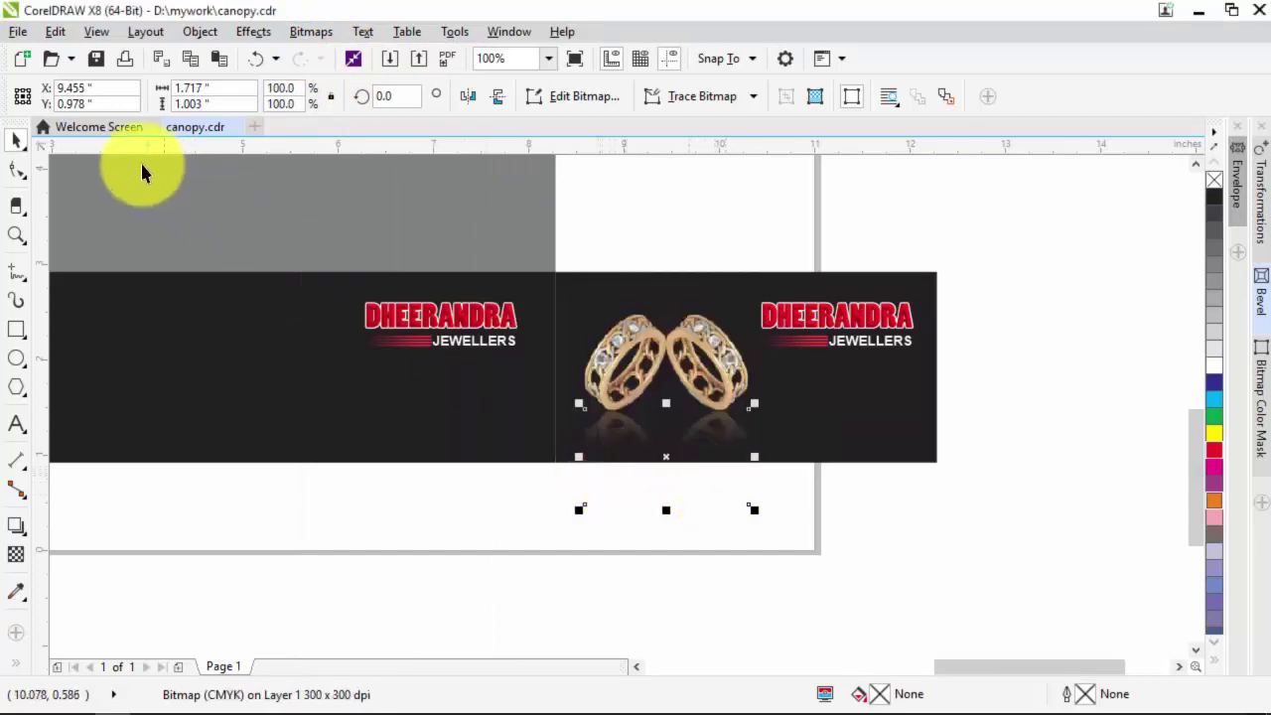
# Select the two lower corner nodes of the converted reflection bitmap with the Shape tool.
pyautogui.click(19, 173)
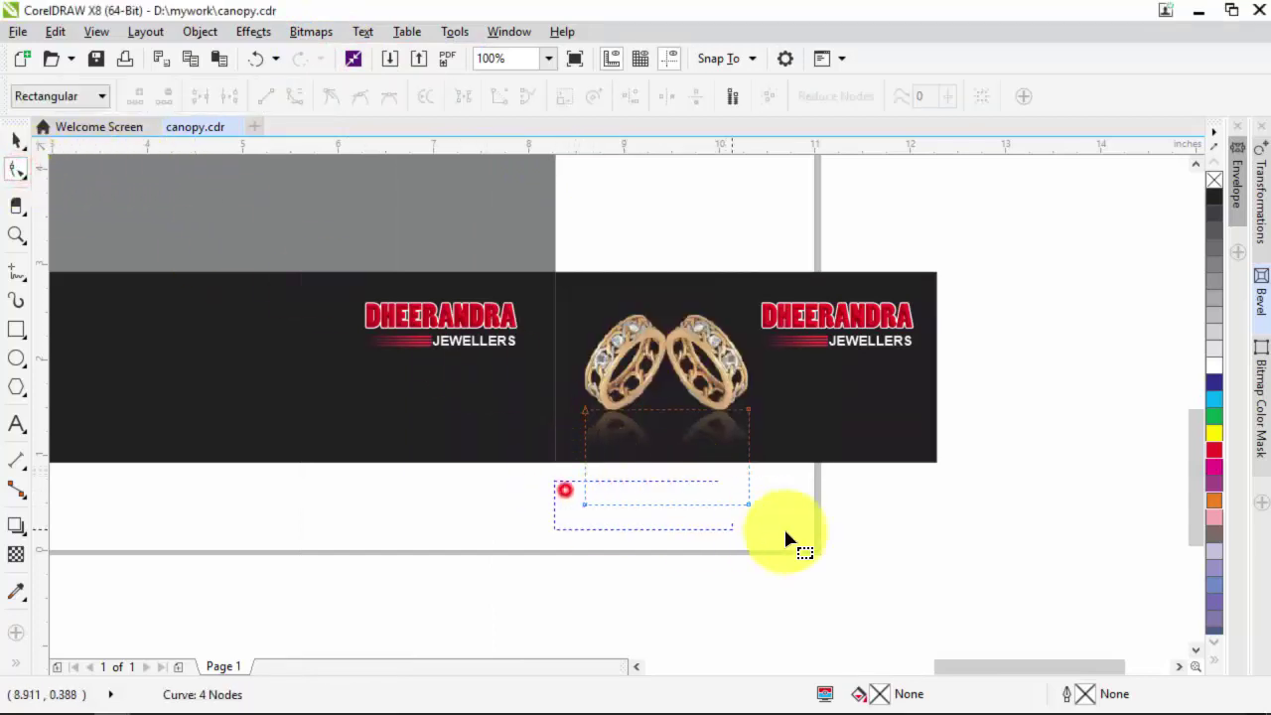
# Crop the rings' reflection on the lower banner by moving its two bottom nodes up to the banner's lower edge.
pyautogui.moveTo(783, 540); pyautogui.dragTo(746, 500)
pyautogui.hotkey('ctrl', 'z')
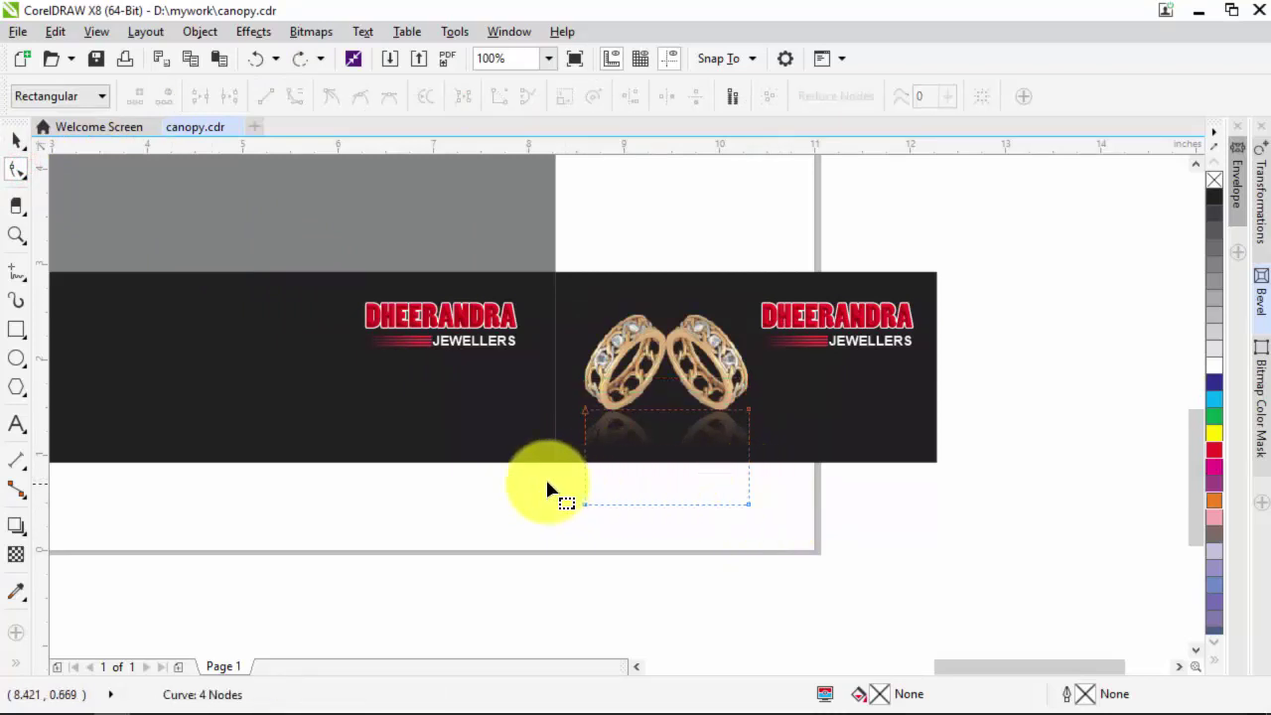
pyautogui.moveTo(828, 534); pyautogui.dragTo(829, 536)
pyautogui.moveTo(752, 507); pyautogui.dragTo(752, 462)
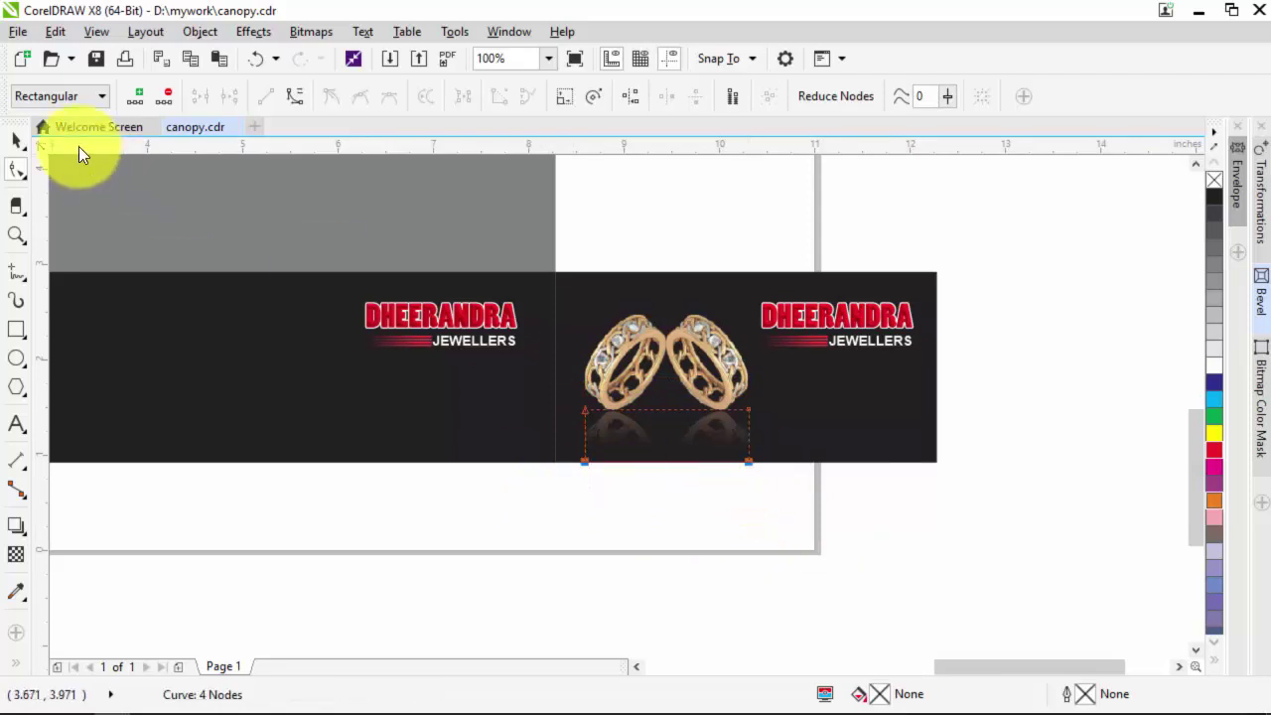
pyautogui.click(16, 141)
pyautogui.click(579, 494)
# Group the rings with their reflection and place a copy of the group on the upper banner's middle section.
pyautogui.scroll(-1, 692, 507)
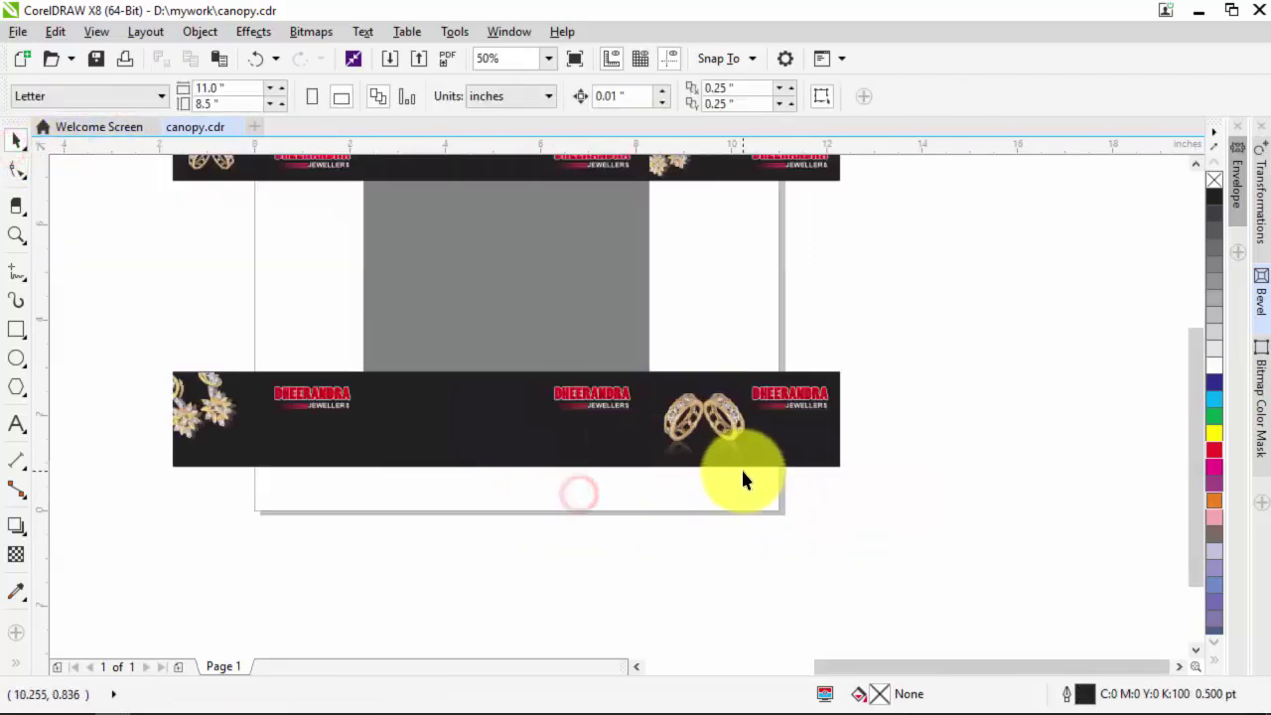
pyautogui.moveTo(628, 519); pyautogui.dragTo(752, 407)
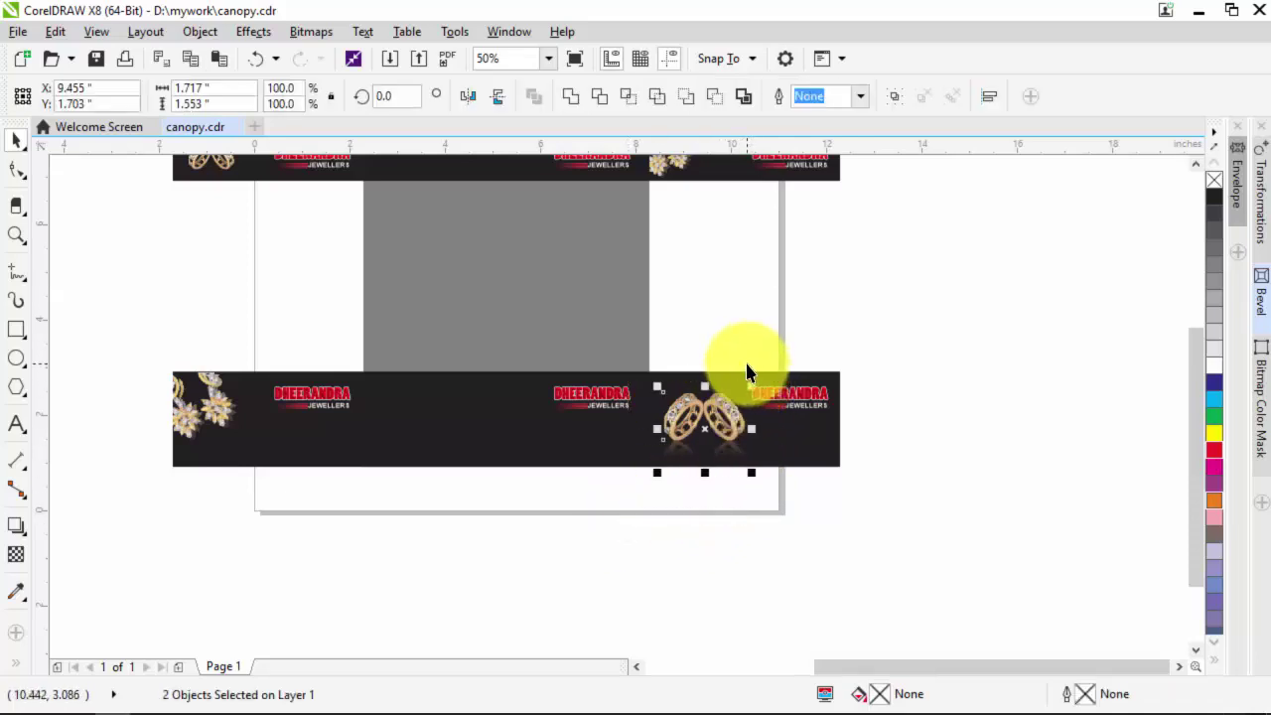
pyautogui.hotkey('ctrl', 'g')
pyautogui.scroll(-1, 747, 369)
pyautogui.scroll(1, 700, 273)
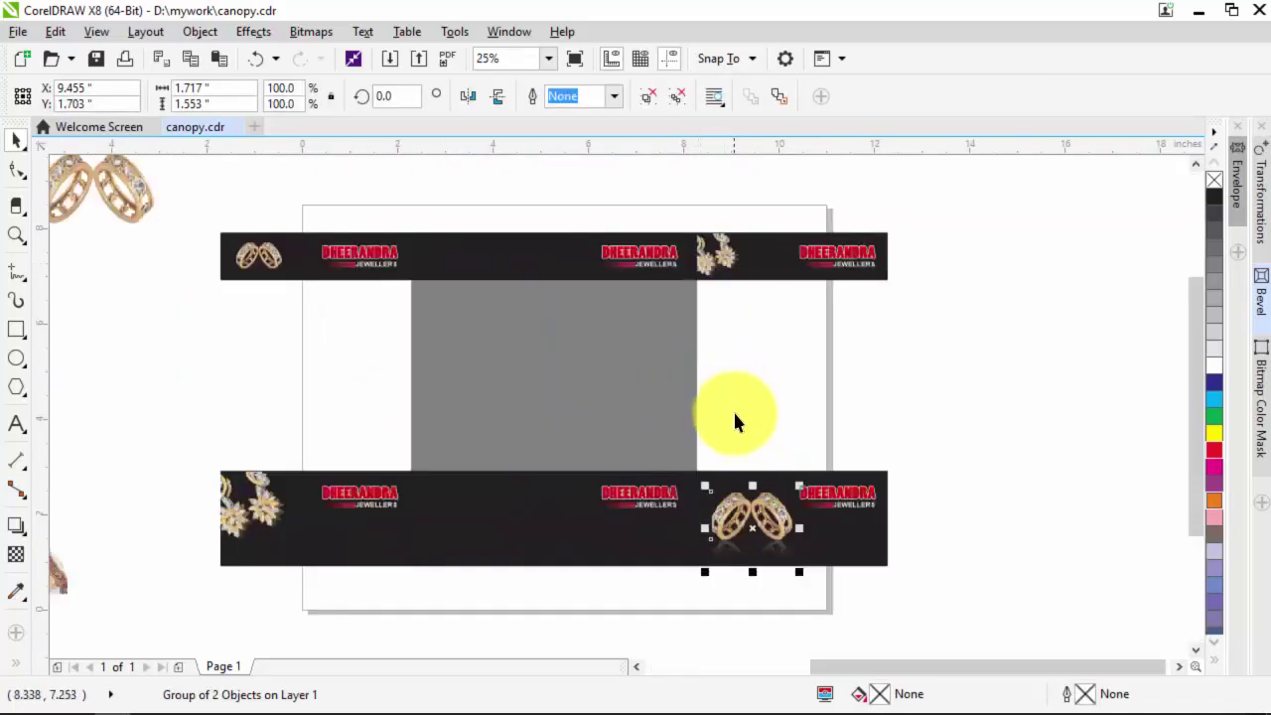
pyautogui.moveTo(744, 520); pyautogui.dragTo(452, 255)
# Scale the copied ring group down to about 0.81 by 0.74 inches inside the upper banner and save the document.
pyautogui.scroll(1, 462, 213)
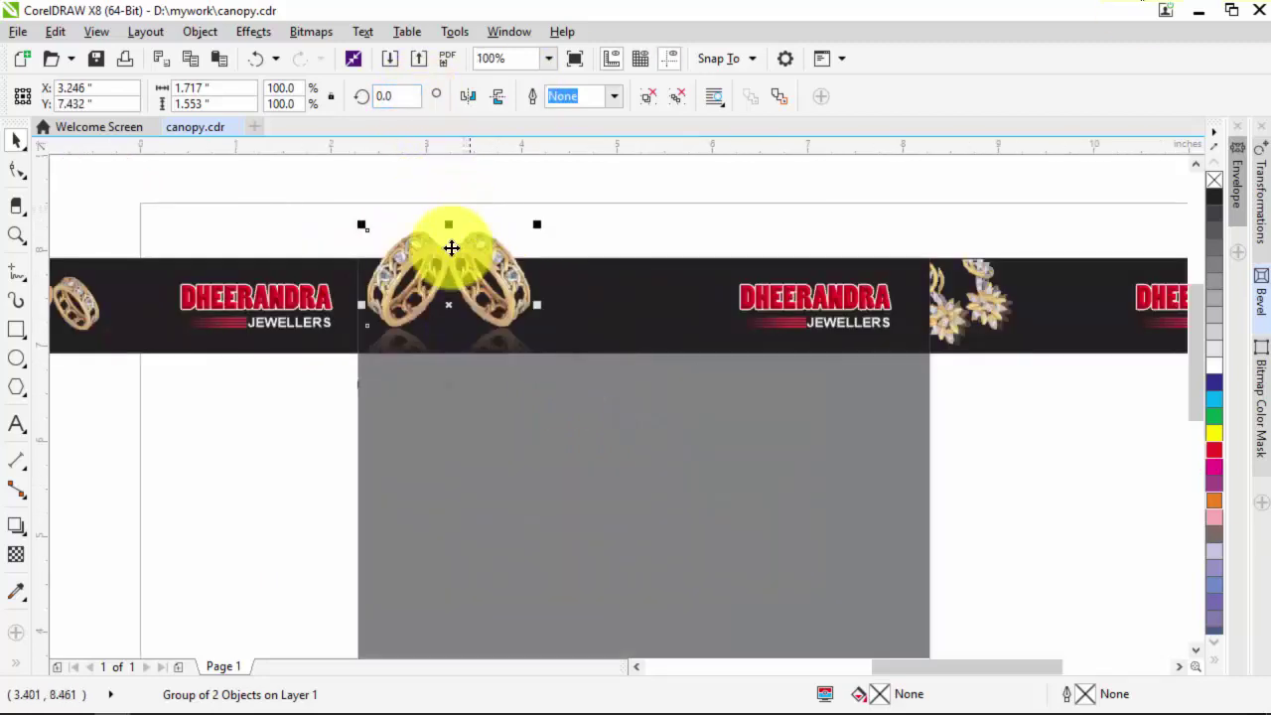
pyautogui.moveTo(357, 221); pyautogui.dragTo(366, 237)
pyautogui.moveTo(376, 247); pyautogui.dragTo(390, 252)
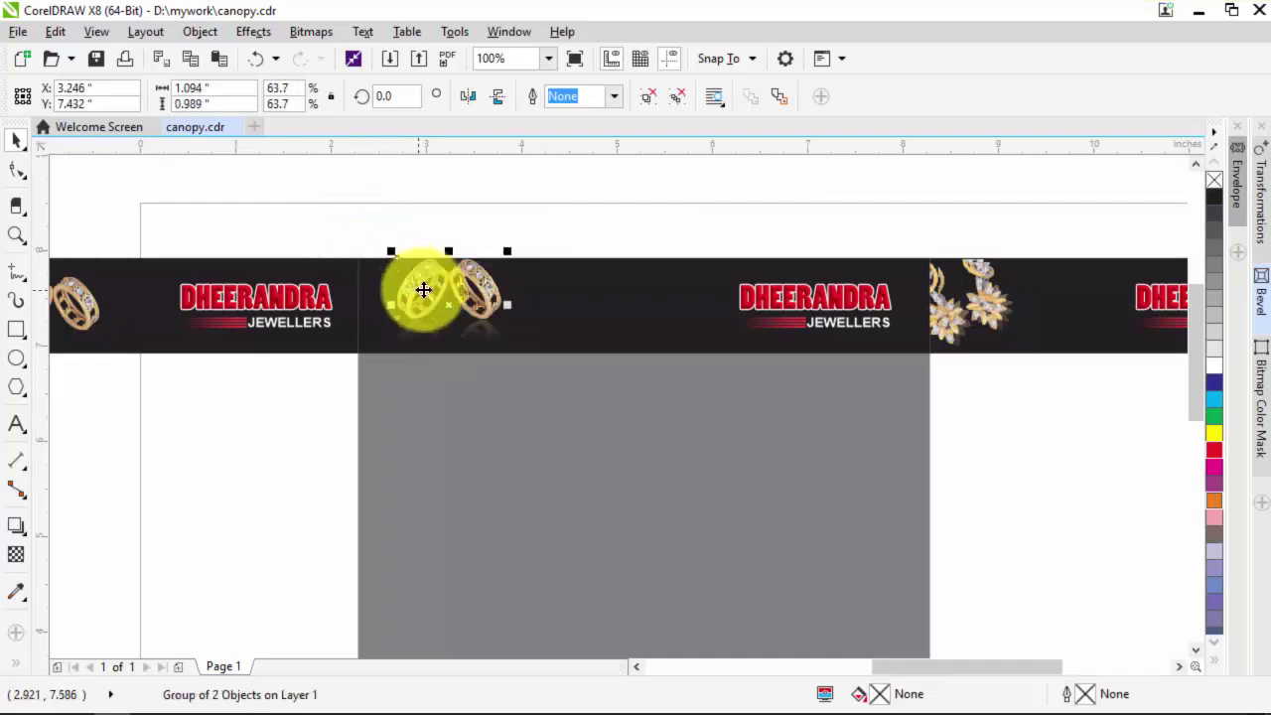
pyautogui.keyDown('shift'); pyautogui.click(557, 276); pyautogui.keyUp('shift')
pyautogui.press('Escape')
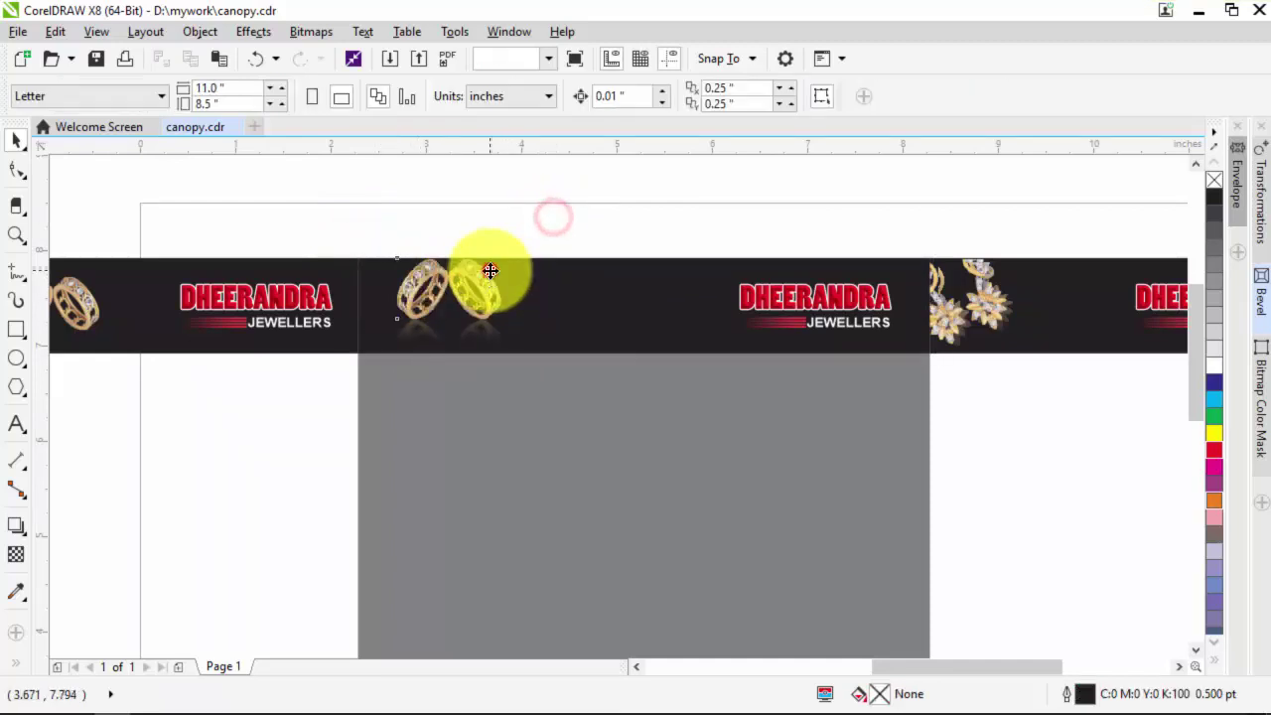
pyautogui.click(406, 261)
pyautogui.moveTo(381, 252); pyautogui.dragTo(571, 401)
pyautogui.moveTo(392, 249); pyautogui.dragTo(457, 282)
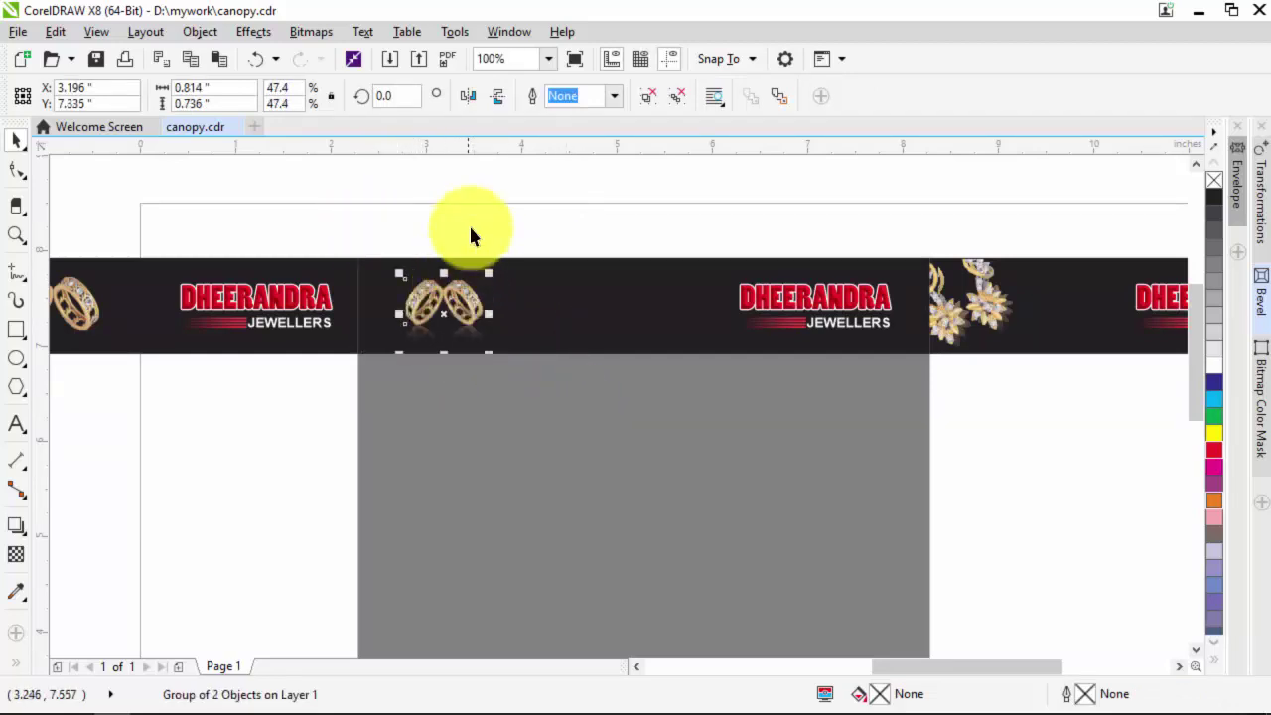
pyautogui.click(523, 227)
pyautogui.scroll(-2, 395, 301)
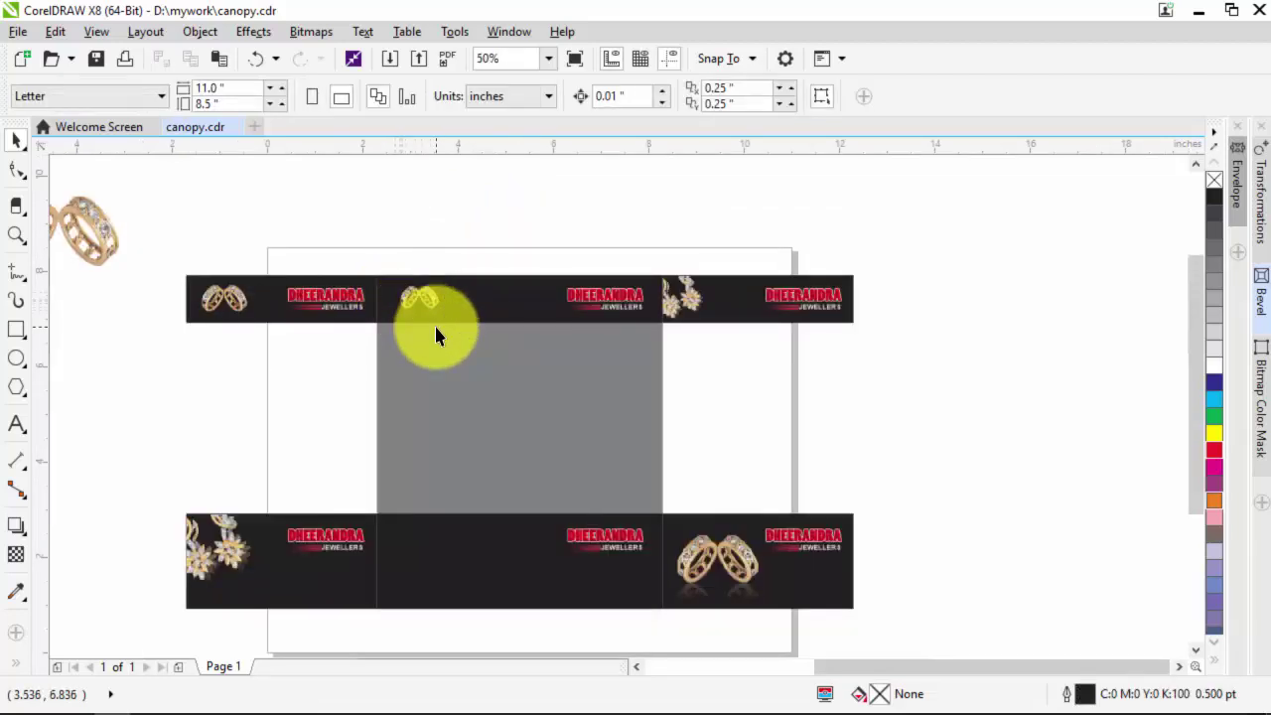
pyautogui.hotkey('ctrl', 's')
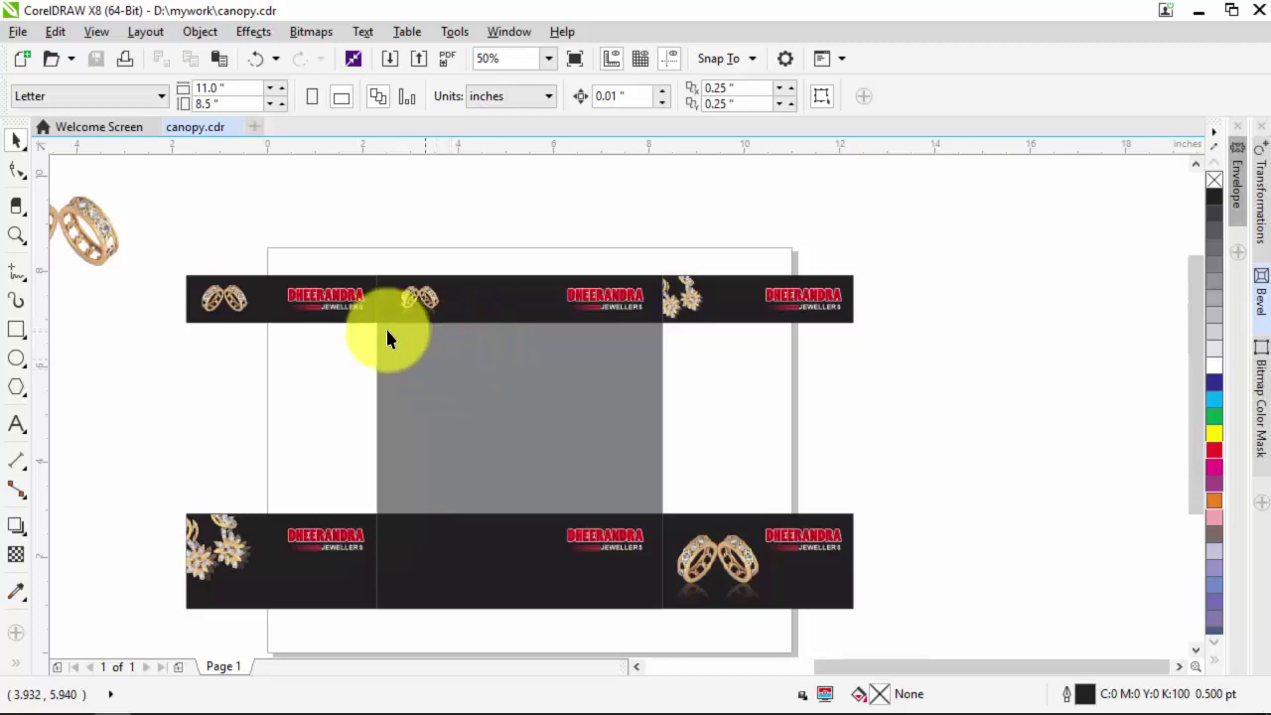
# Place a copy of the loose ring pair image beside the original, outside the page.
pyautogui.scroll(-3, 416, 311)
pyautogui.scroll(5, 323, 291)
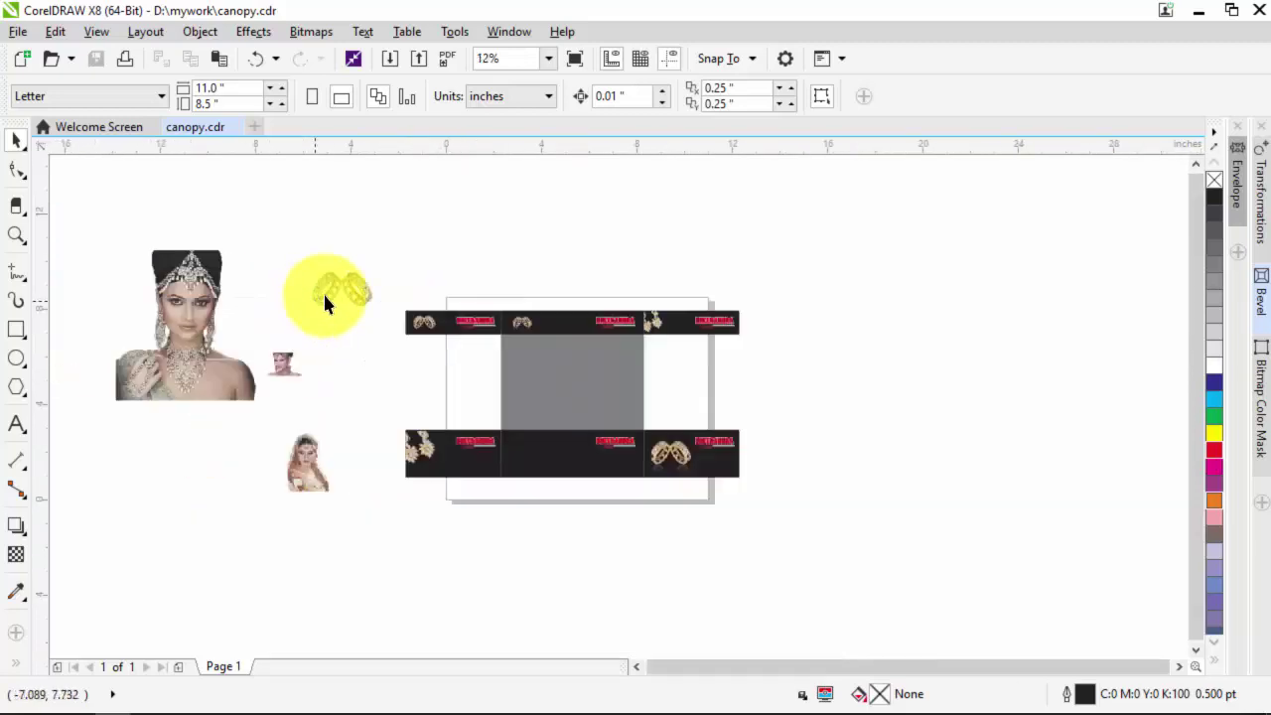
pyautogui.moveTo(459, 273); pyautogui.dragTo(596, 248)
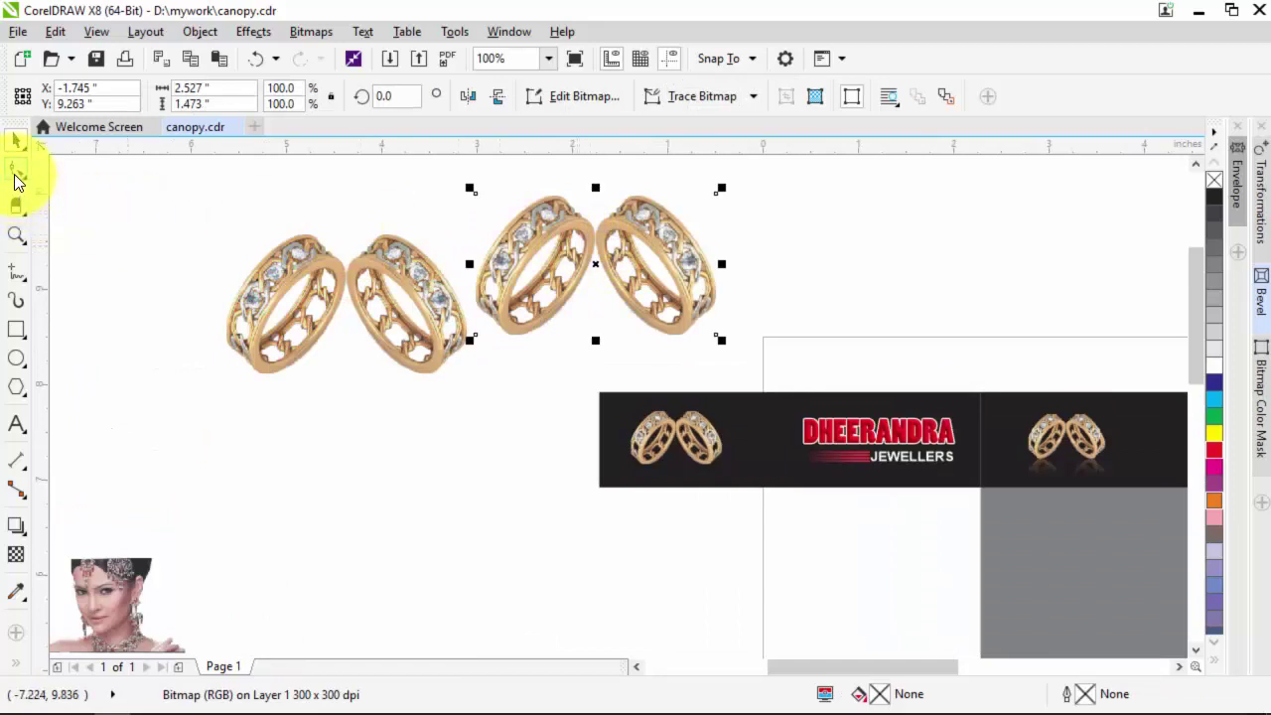
# Split the copied ring pair vertically down the middle with the Knife tool.
pyautogui.click(15, 144)
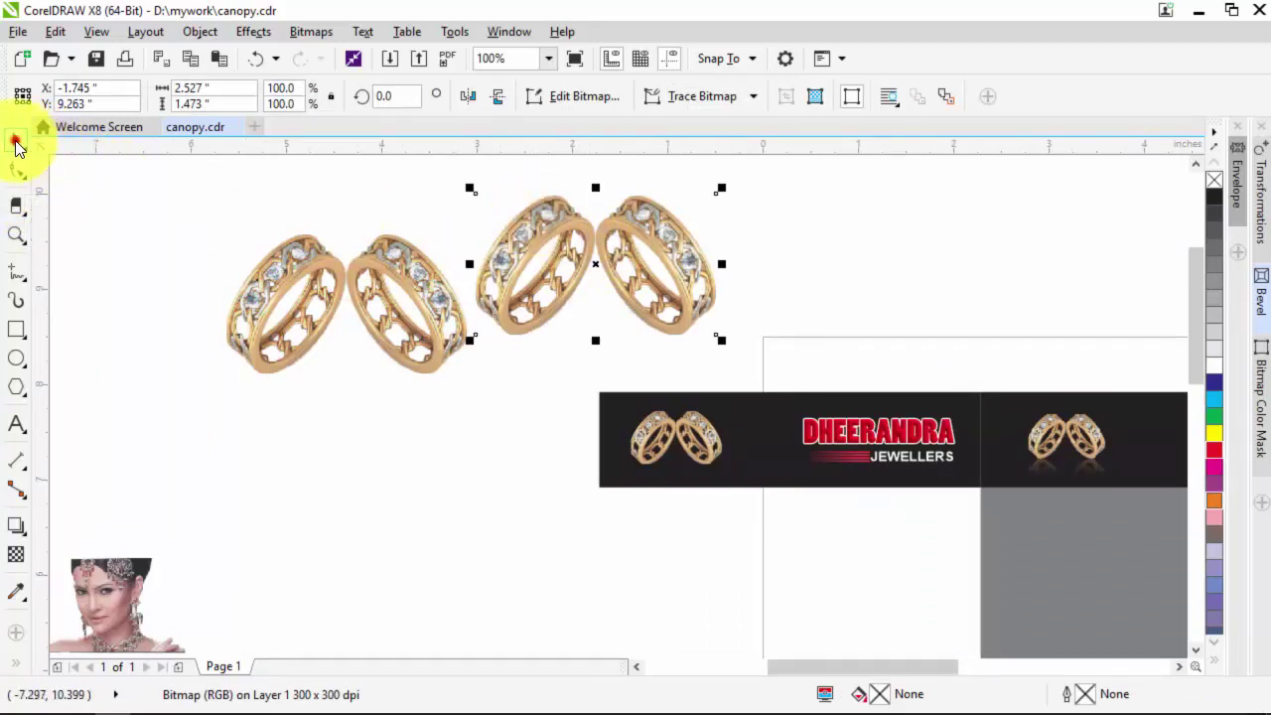
pyautogui.click(15, 212)
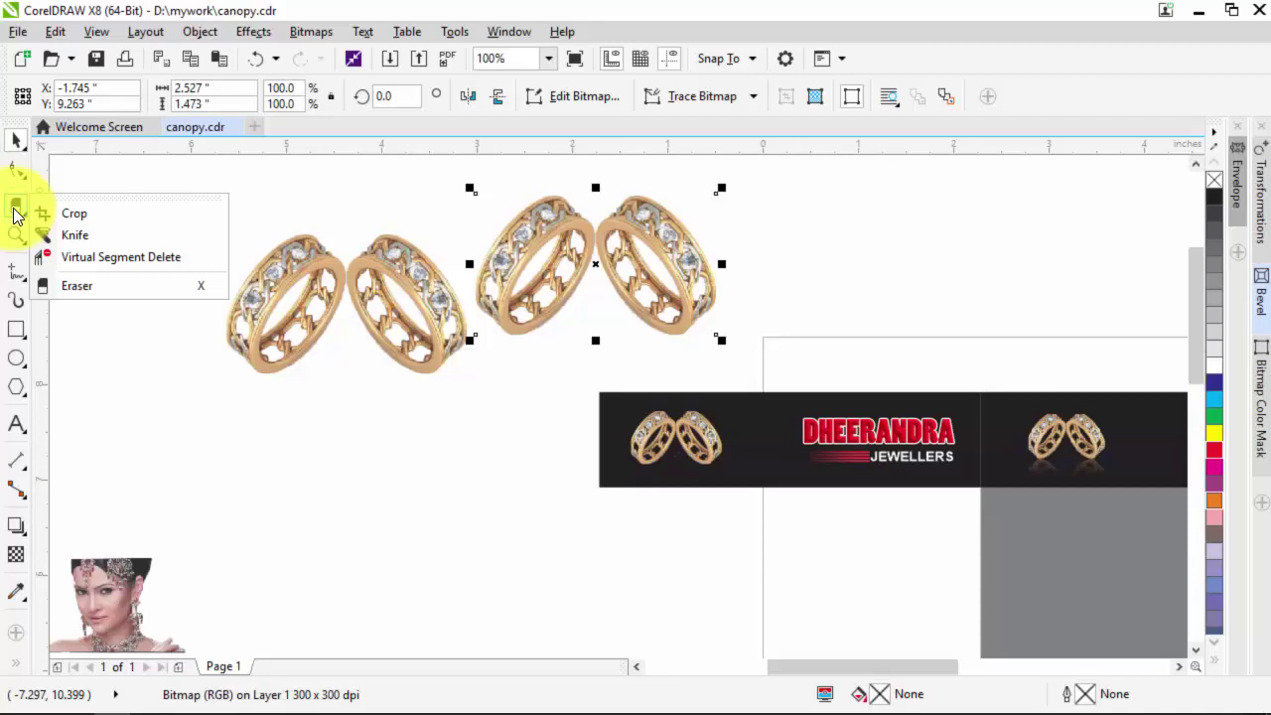
pyautogui.click(51, 235)
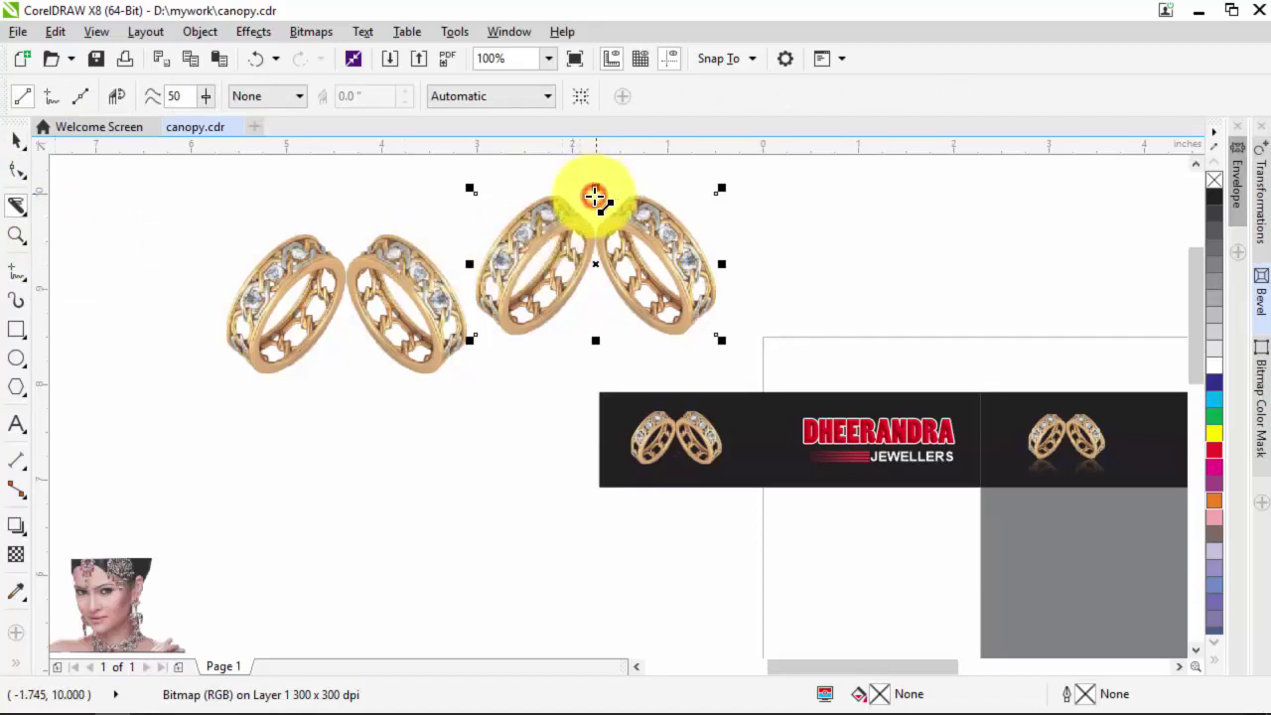
pyautogui.moveTo(594, 196); pyautogui.dragTo(596, 336)
pyautogui.click(16, 141)
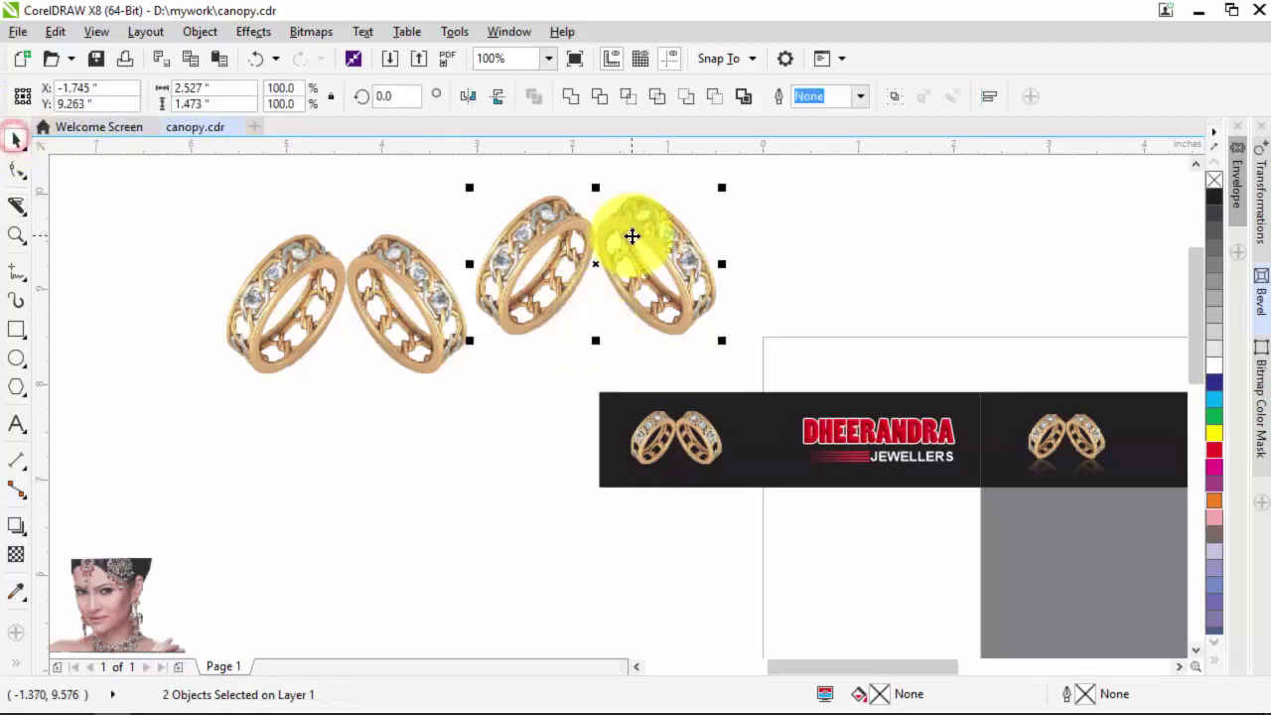
# Try moving the cut ring away from its partner, and undo the moves and the Knife cut.
pyautogui.moveTo(630, 236); pyautogui.dragTo(718, 235)
pyautogui.hotkey('ctrl', 'z')
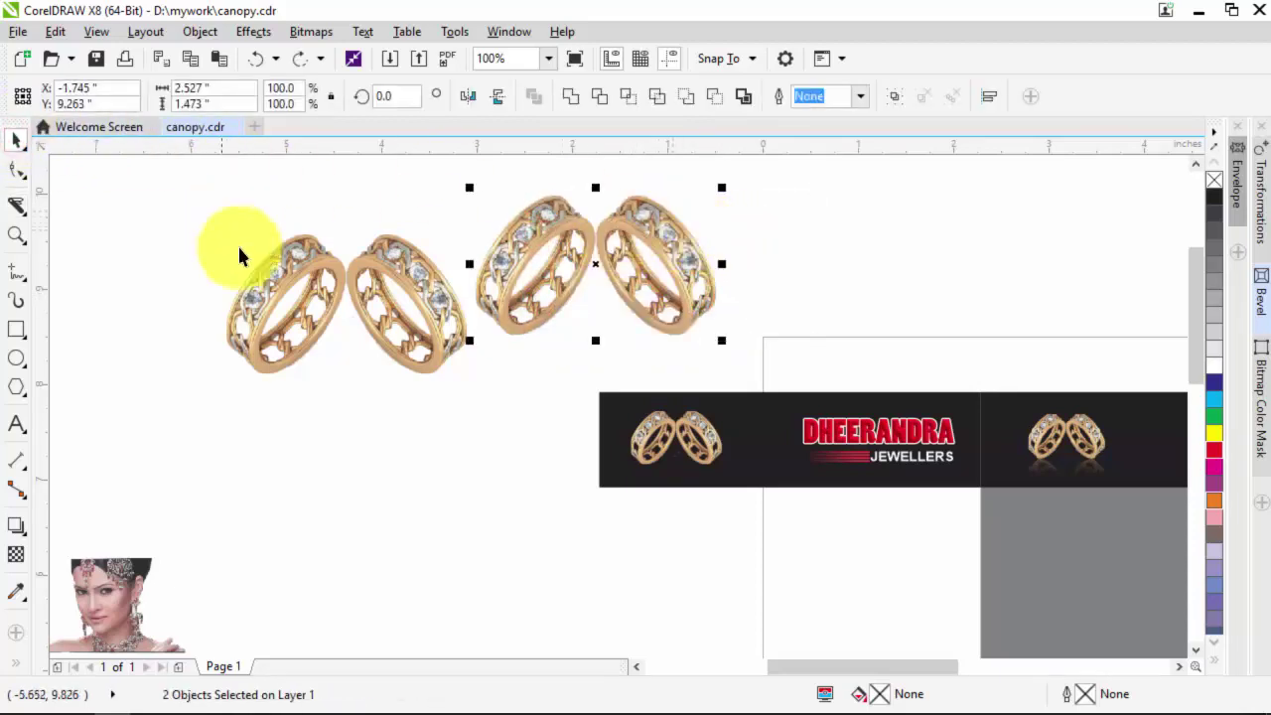
pyautogui.hotkey('ctrl', 'z')
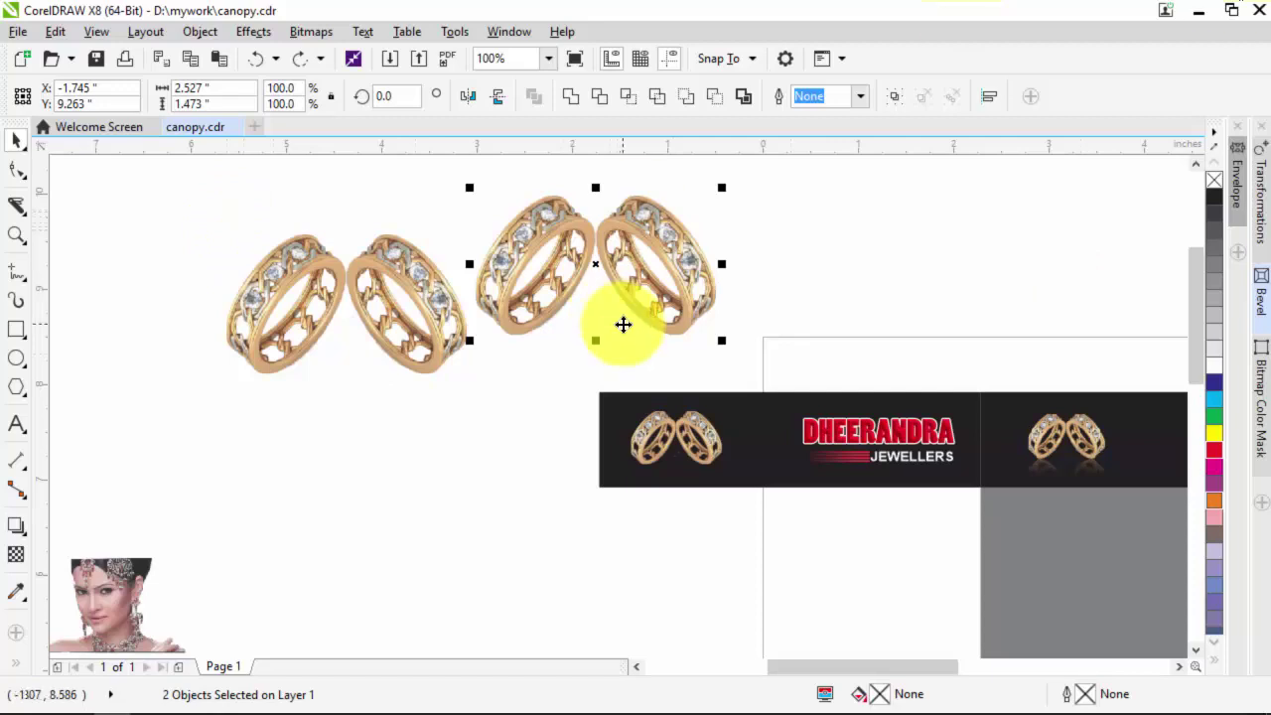
pyautogui.click(20, 175)
pyautogui.click(627, 238)
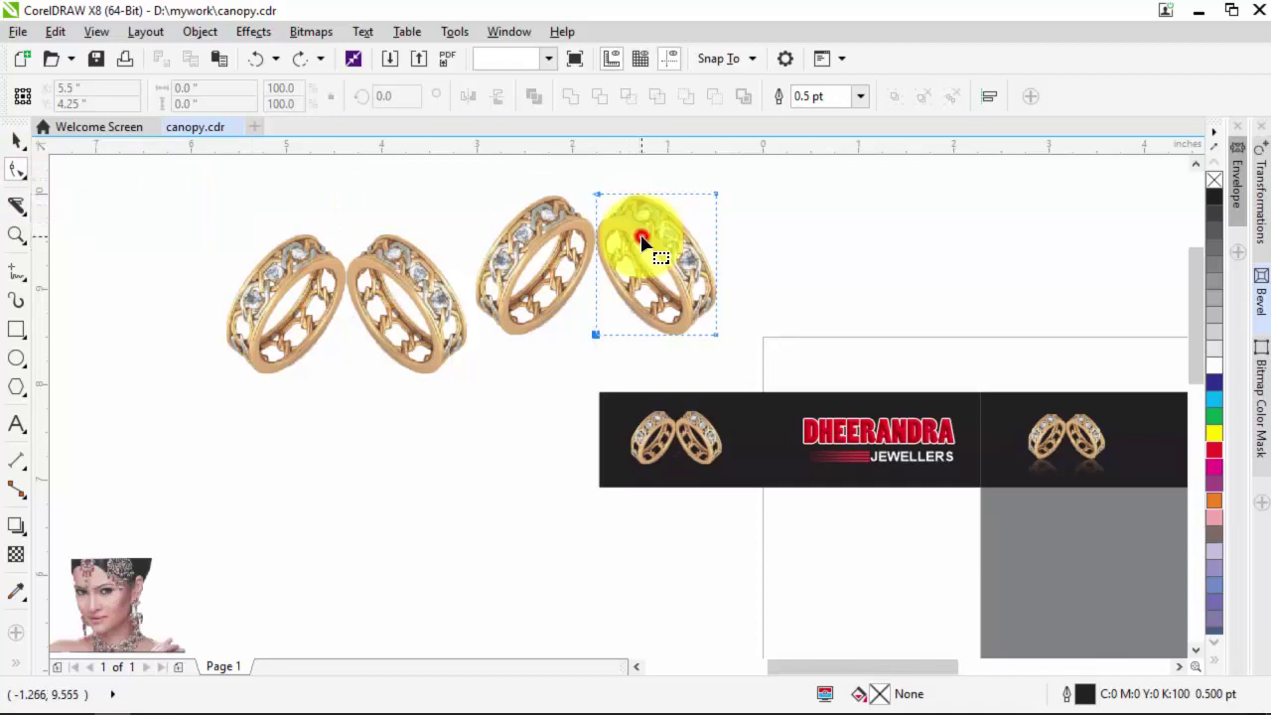
pyautogui.click(19, 141)
pyautogui.moveTo(643, 253); pyautogui.dragTo(765, 257)
pyautogui.hotkey('ctrl', 'z')
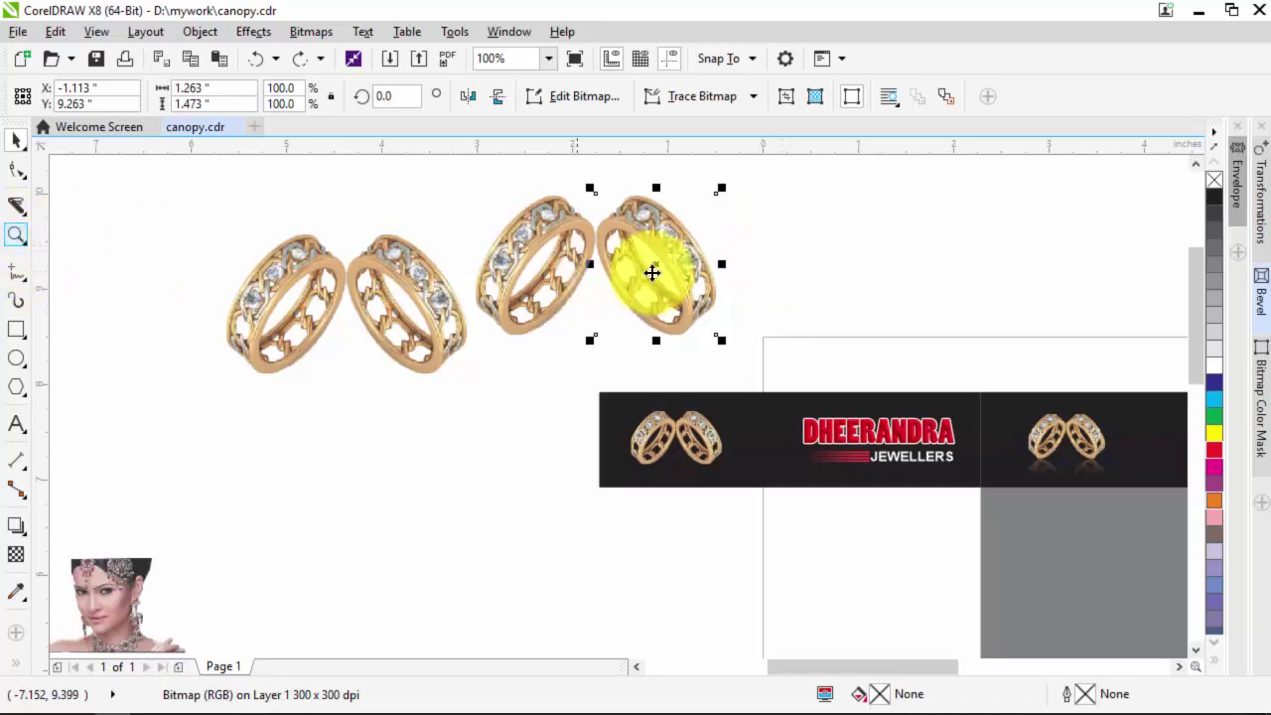
pyautogui.moveTo(684, 259); pyautogui.dragTo(795, 269)
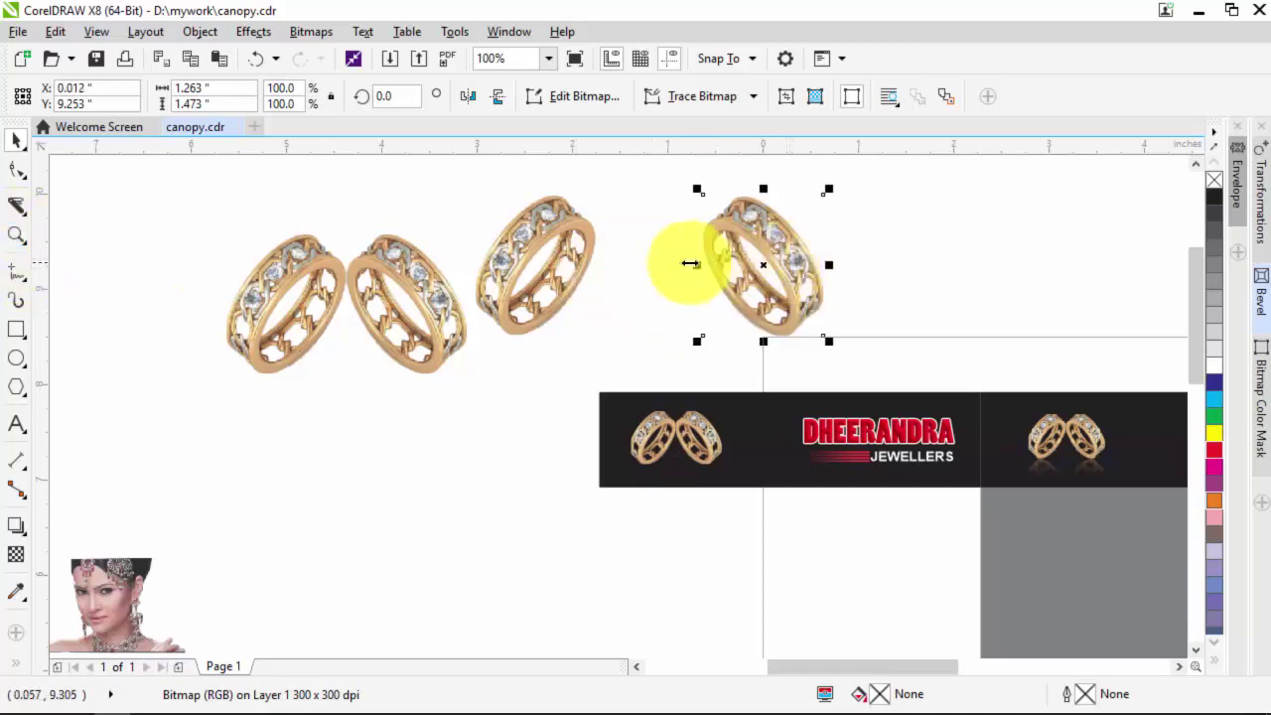
pyautogui.hotkey('ctrl', 'z')
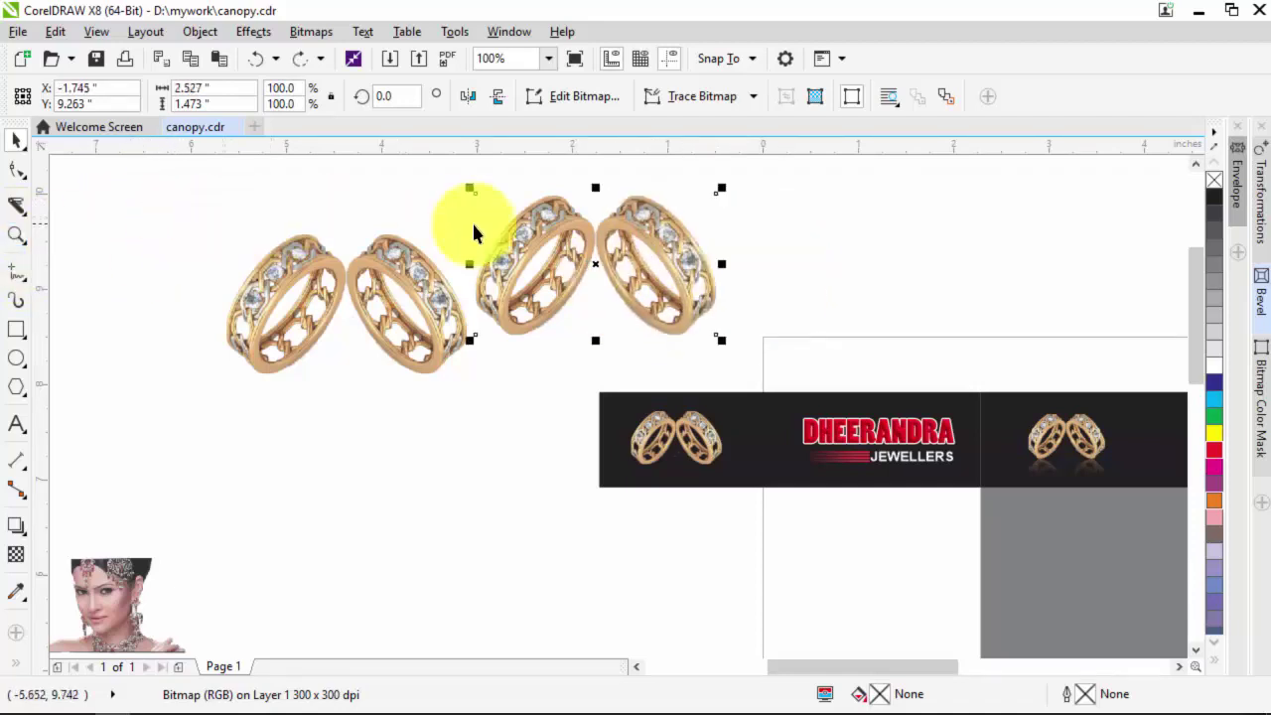
pyautogui.click(809, 234)
pyautogui.moveTo(713, 264); pyautogui.dragTo(795, 255)
pyautogui.hotkey('ctrl', 'z')
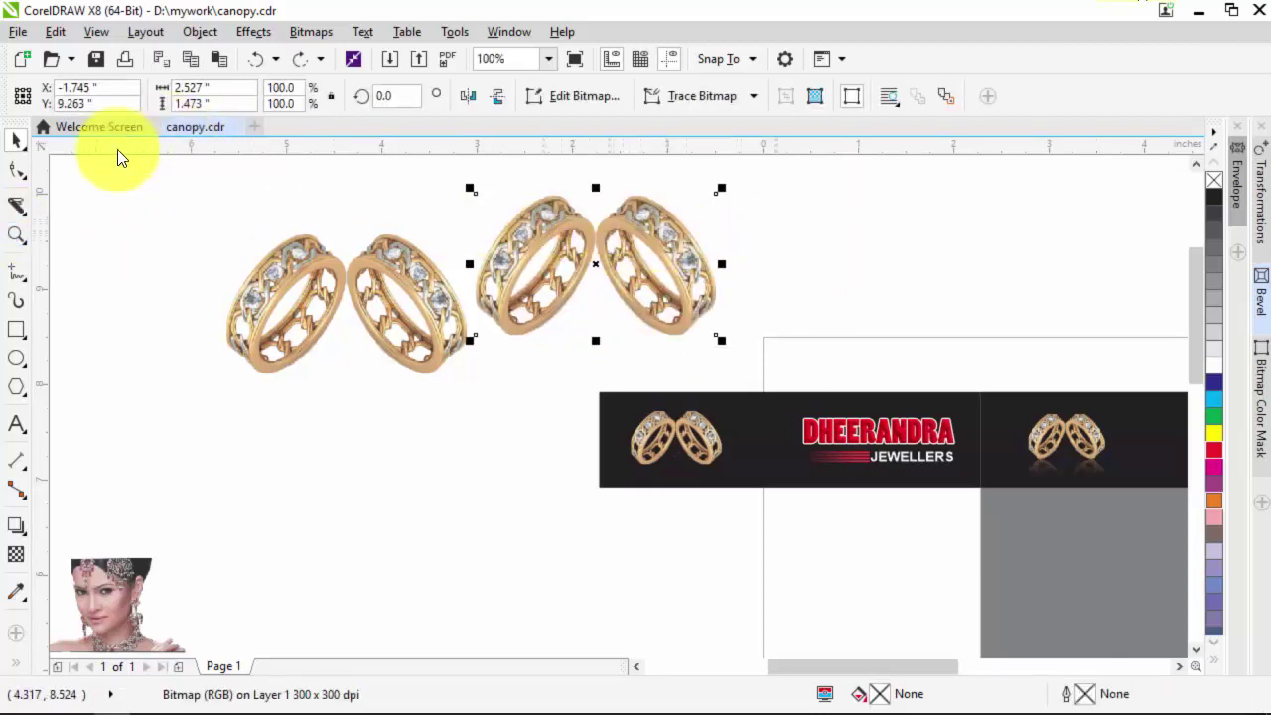
# Crop the copied pair to its left ring by moving the right-hand nodes to the middle, and shift the ring aside.
pyautogui.click(18, 171)
pyautogui.click(713, 194)
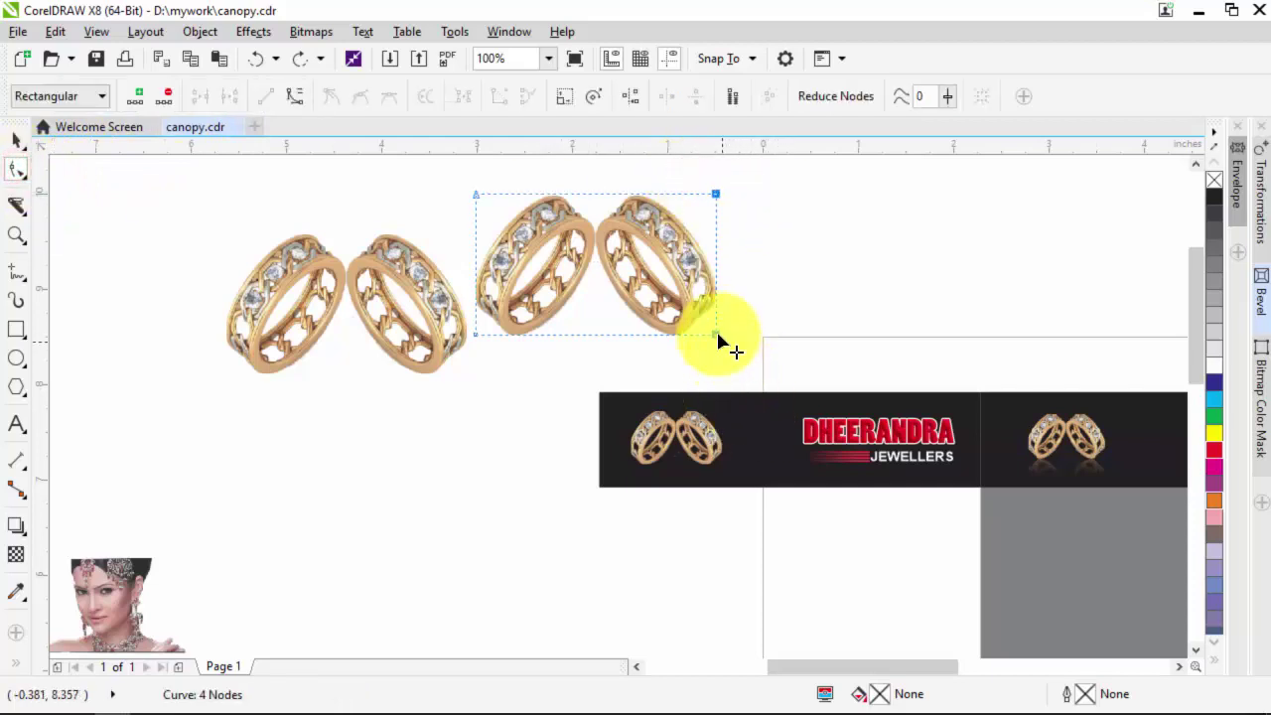
pyautogui.moveTo(718, 336); pyautogui.dragTo(596, 335)
pyautogui.click(15, 143)
pyautogui.click(150, 269)
pyautogui.moveTo(497, 279); pyautogui.dragTo(590, 271)
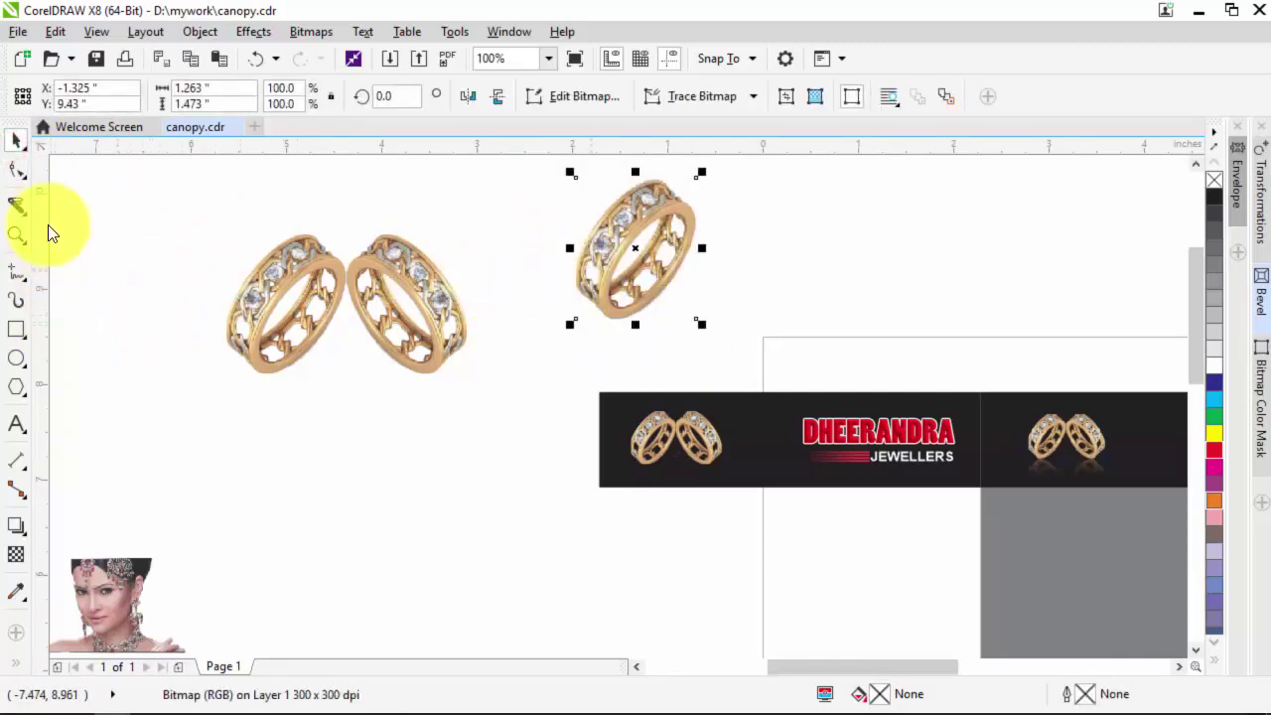
# Place a copy of the single ring on the upper left area of the gray center panel.
pyautogui.scroll(-1, 661, 241)
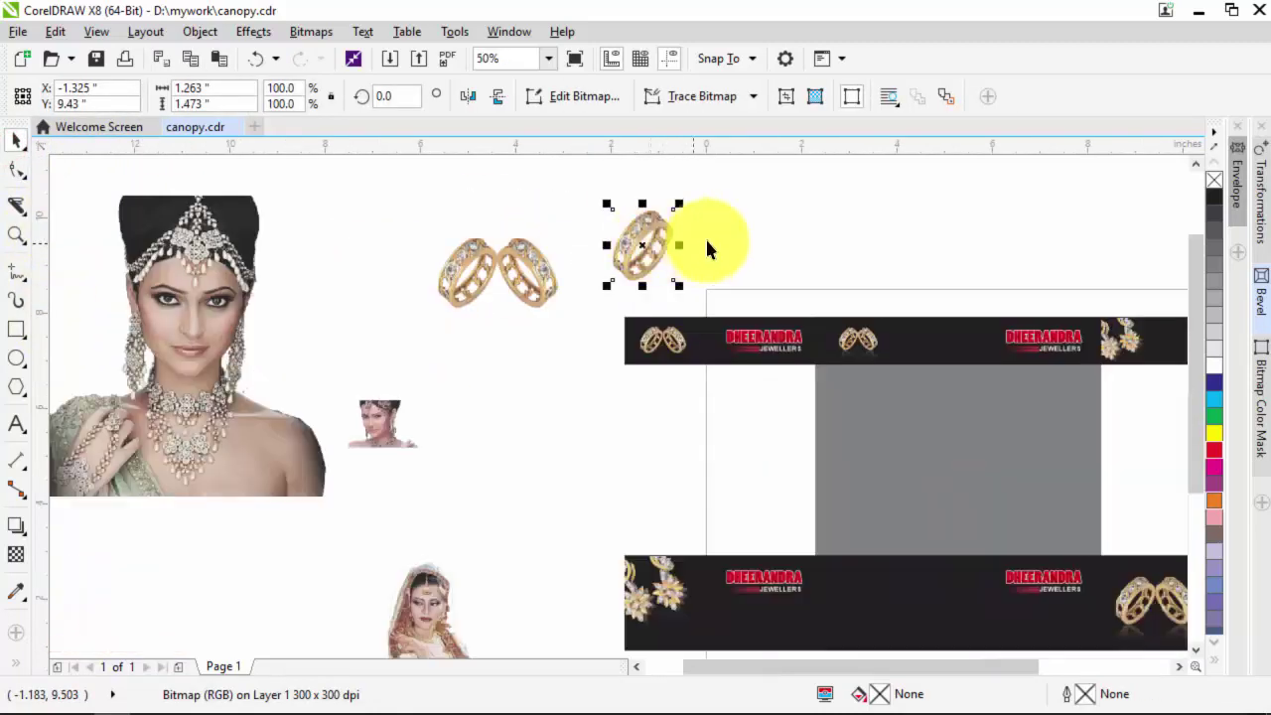
pyautogui.moveTo(707, 248); pyautogui.dragTo(696, 278)
pyautogui.click(724, 238)
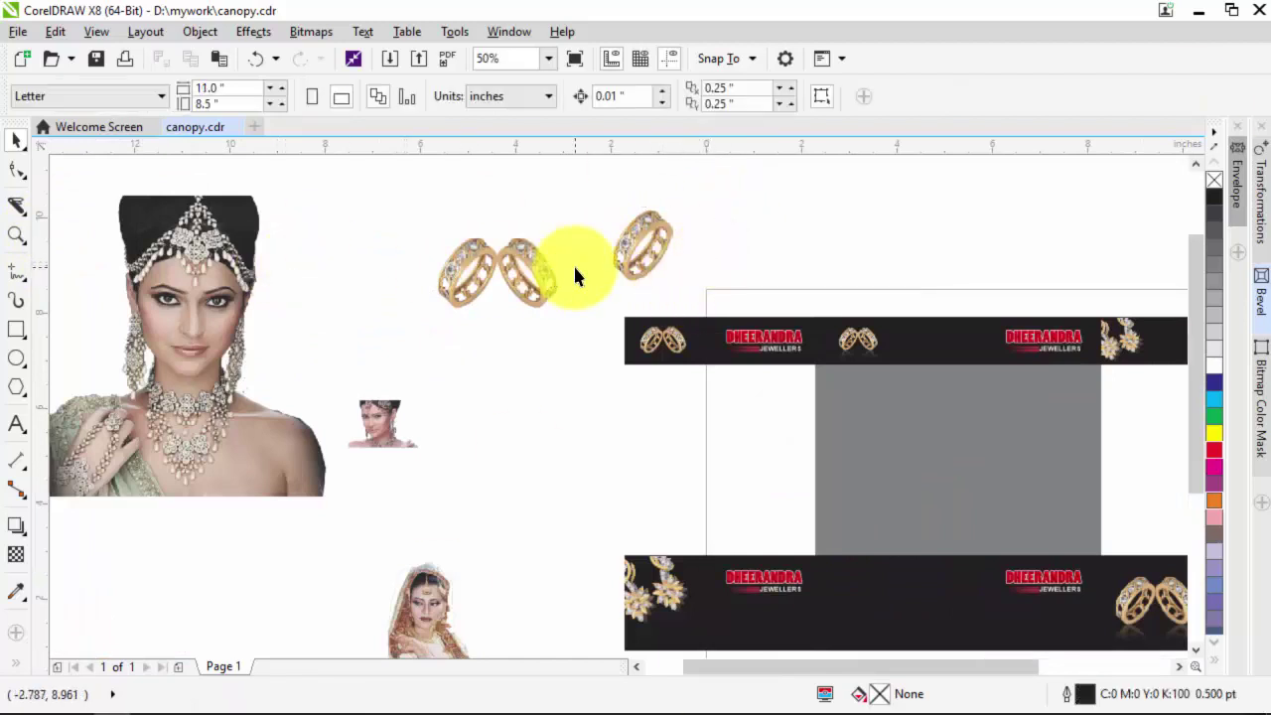
pyautogui.moveTo(639, 249); pyautogui.dragTo(868, 417)
pyautogui.scroll(-2, 433, 418)
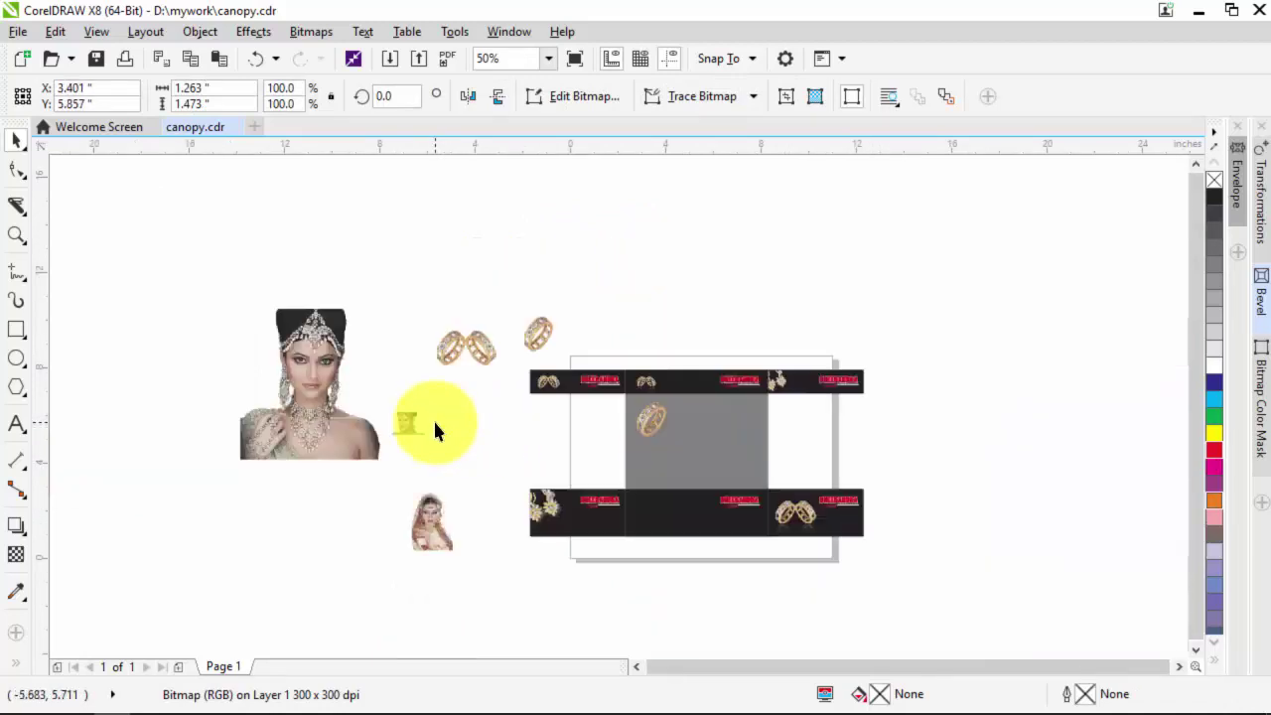
pyautogui.click(740, 285)
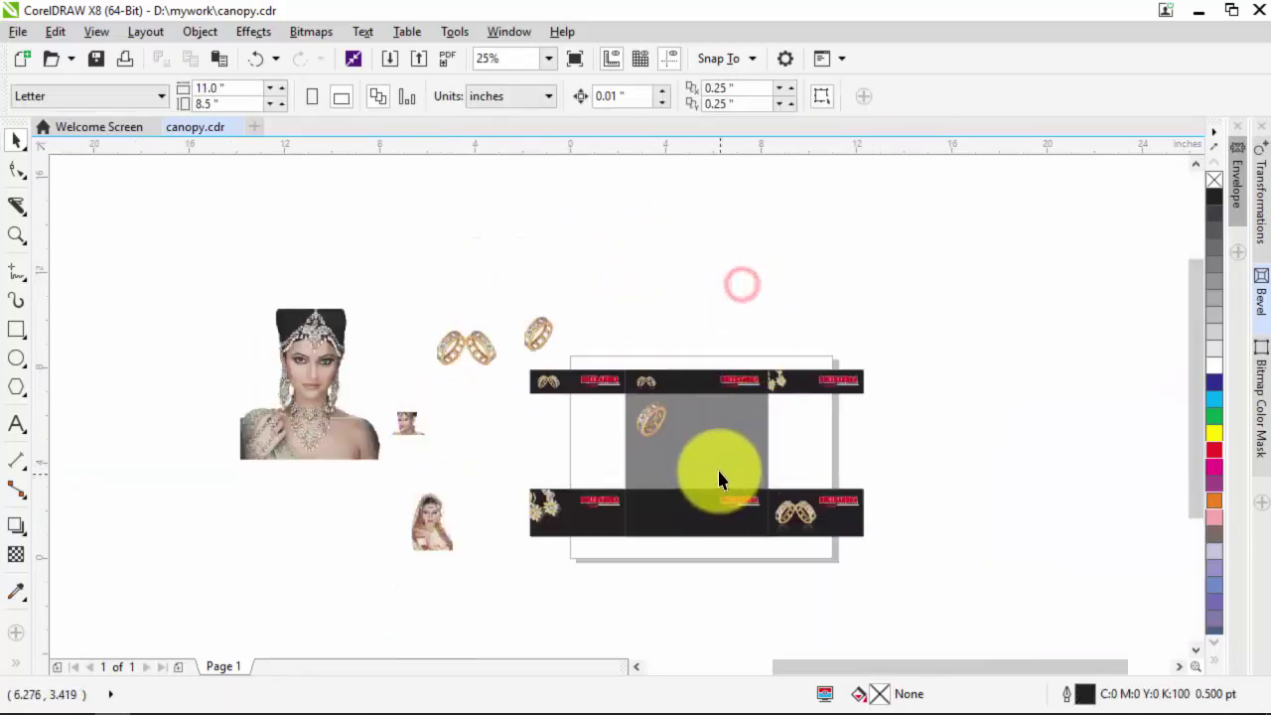
# Try darker fills on the gray center rectangle, ending with 90% black.
pyautogui.scroll(2, 720, 479)
pyautogui.click(715, 405)
pyautogui.click(1218, 226)
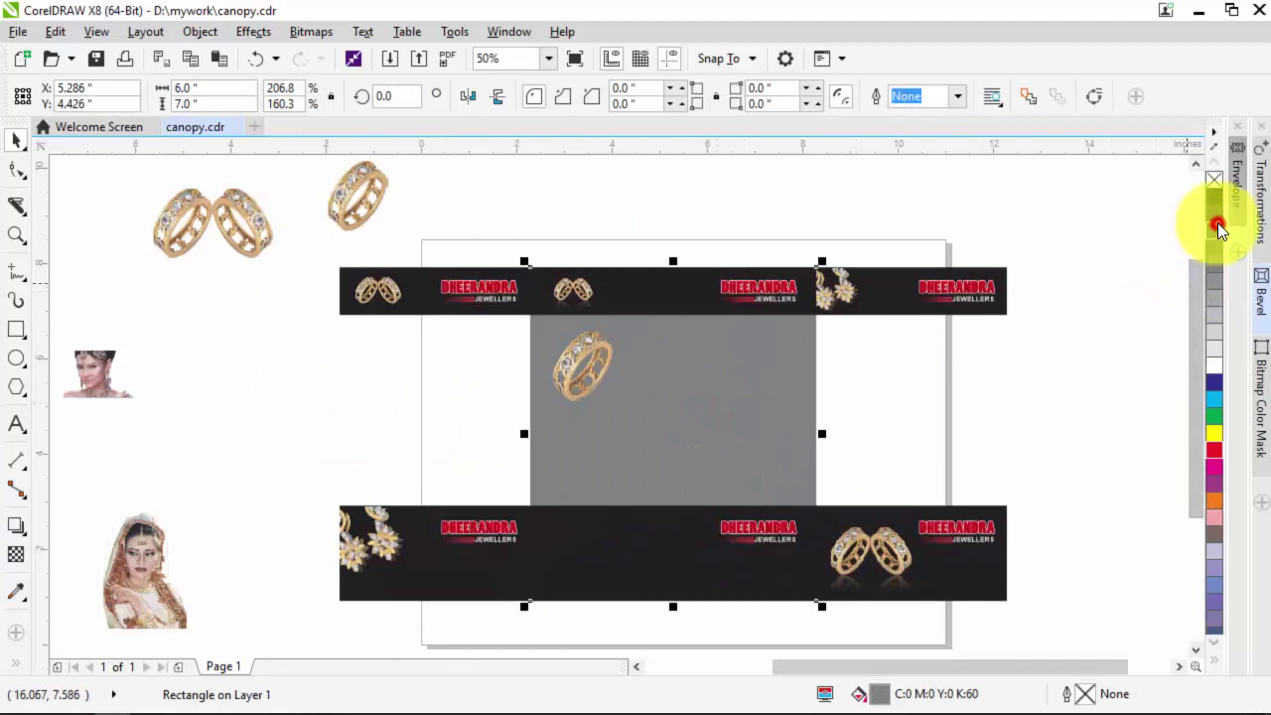
pyautogui.click(1214, 212)
pyautogui.click(1210, 203)
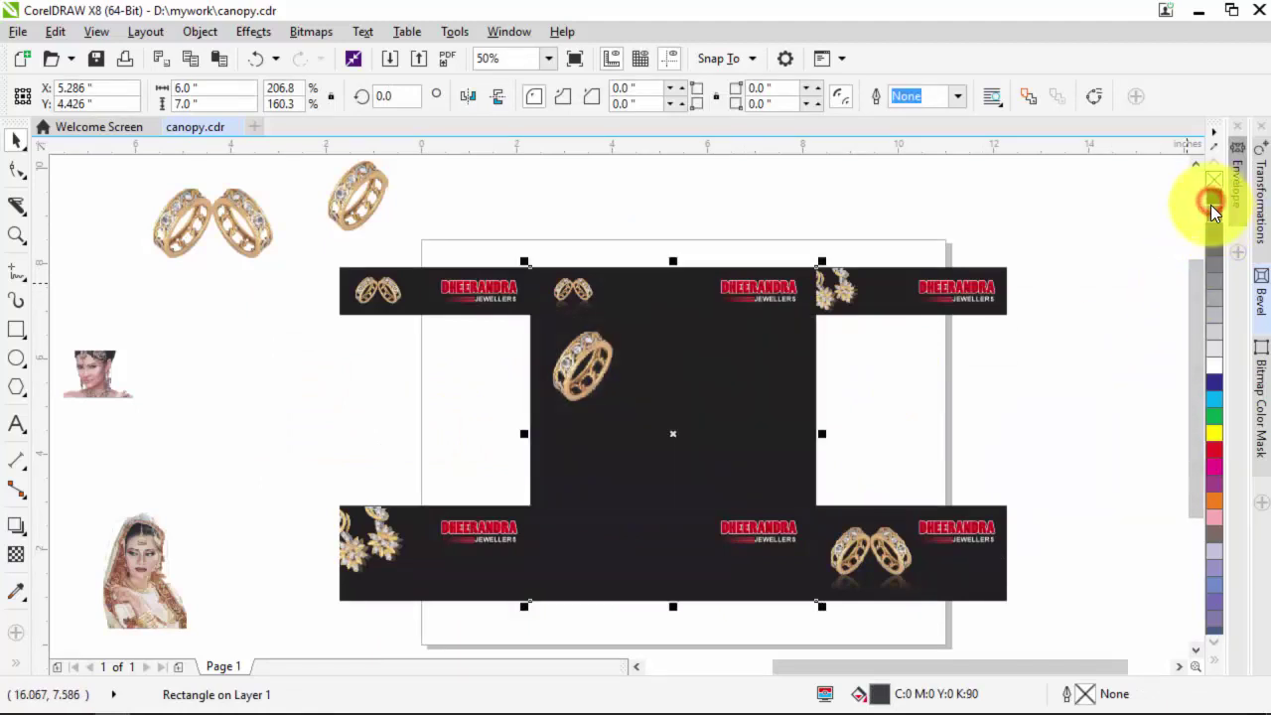
pyautogui.click(1214, 214)
pyautogui.click(1149, 357)
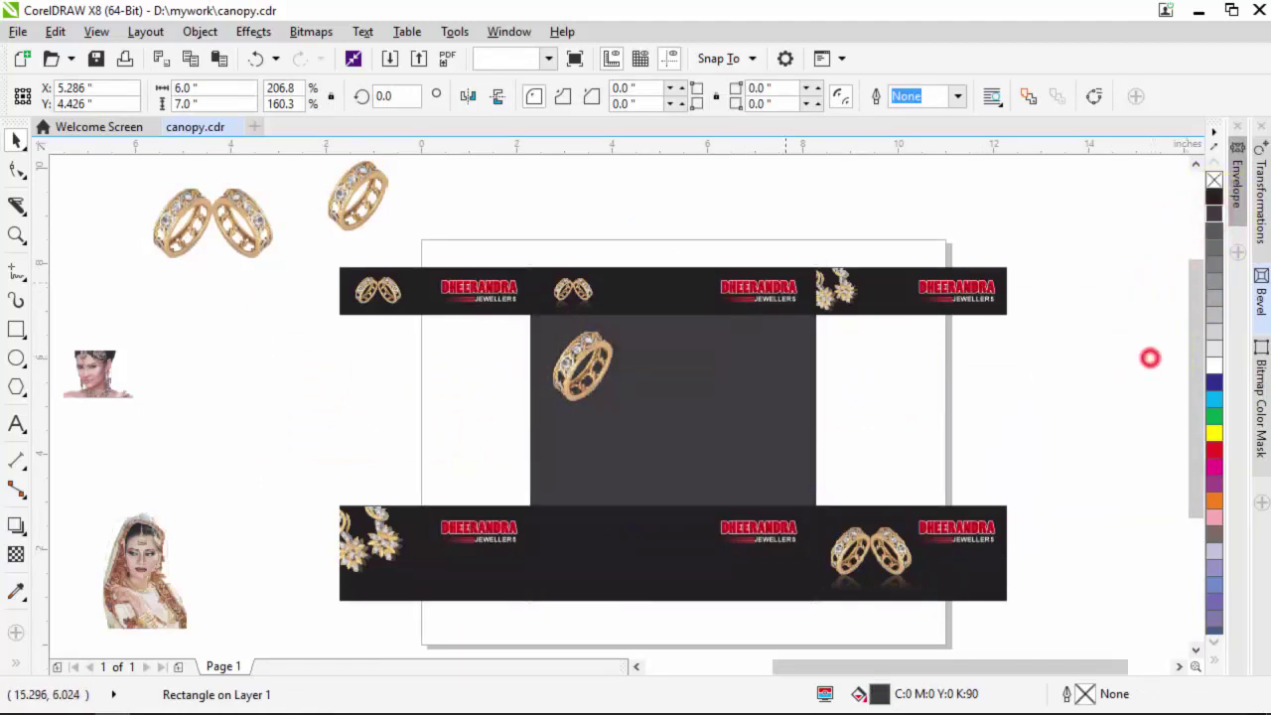
# Fill the center rectangle with black to match the upper and lower banners.
pyautogui.click(665, 292)
pyautogui.click(1213, 198)
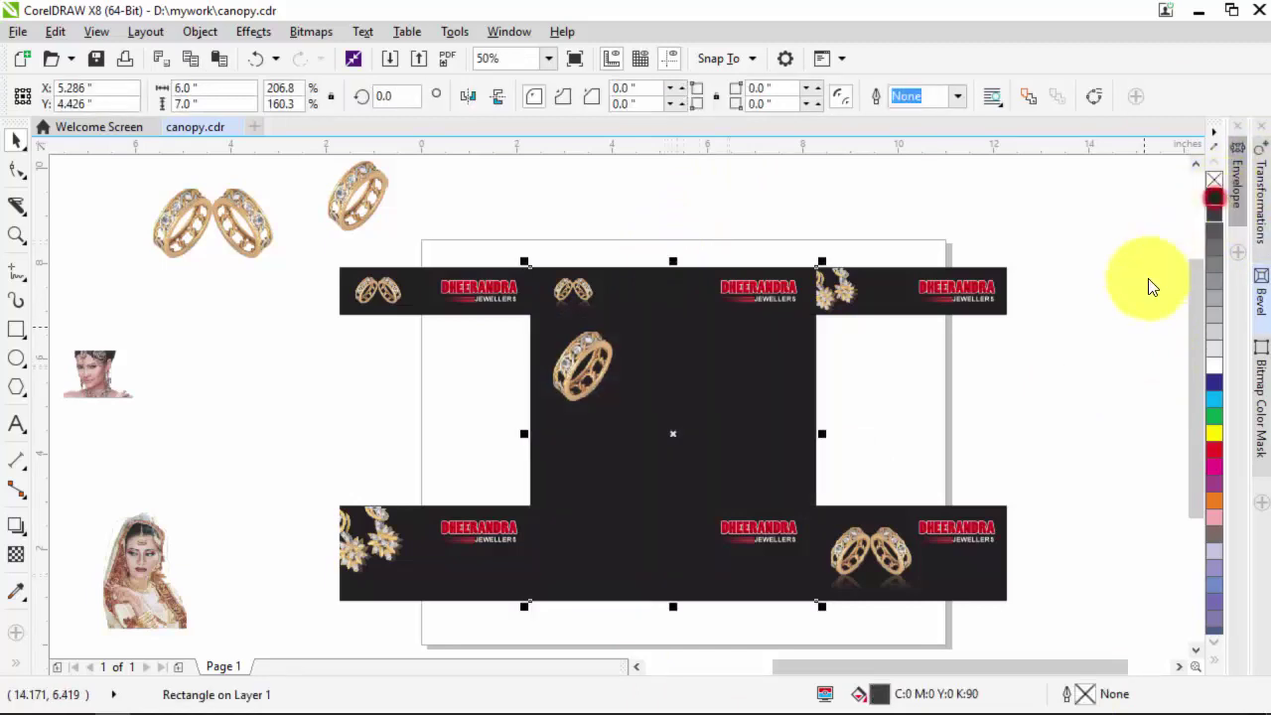
pyautogui.click(1106, 332)
pyautogui.scroll(1, 681, 383)
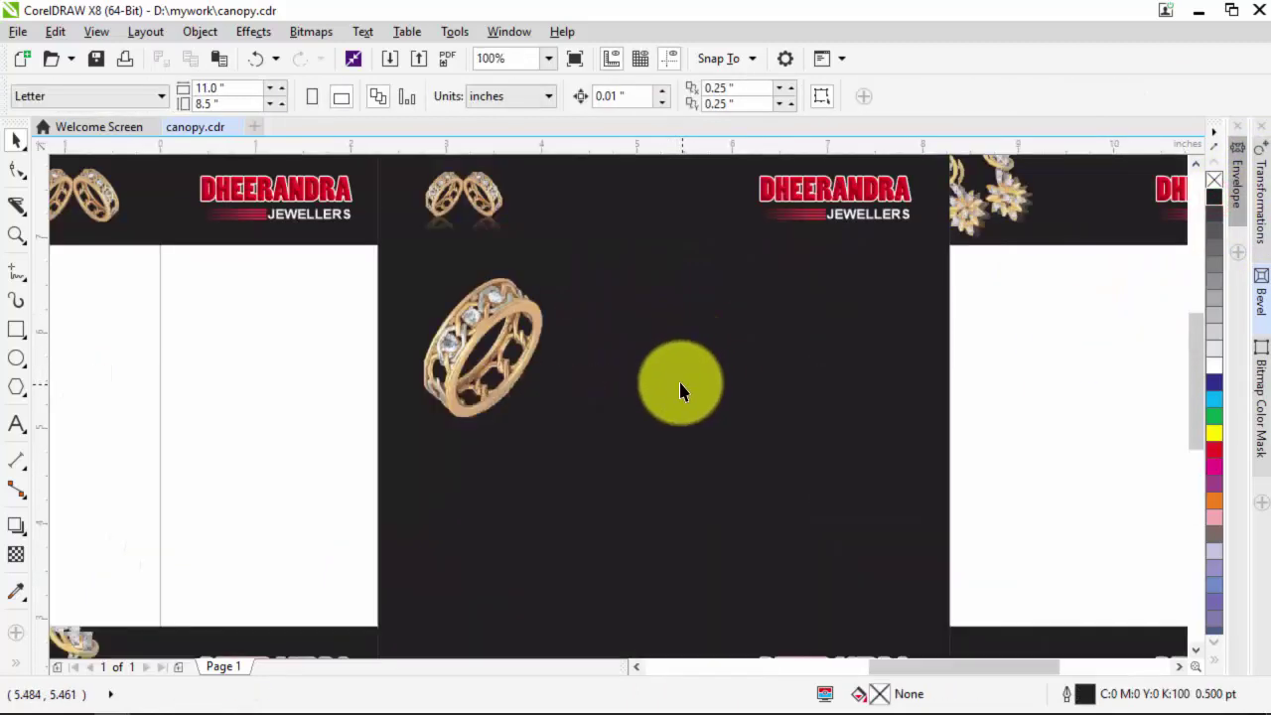
# Try enlarging the single ring on the black center panel to about 120%.
pyautogui.scroll(-1, 520, 350)
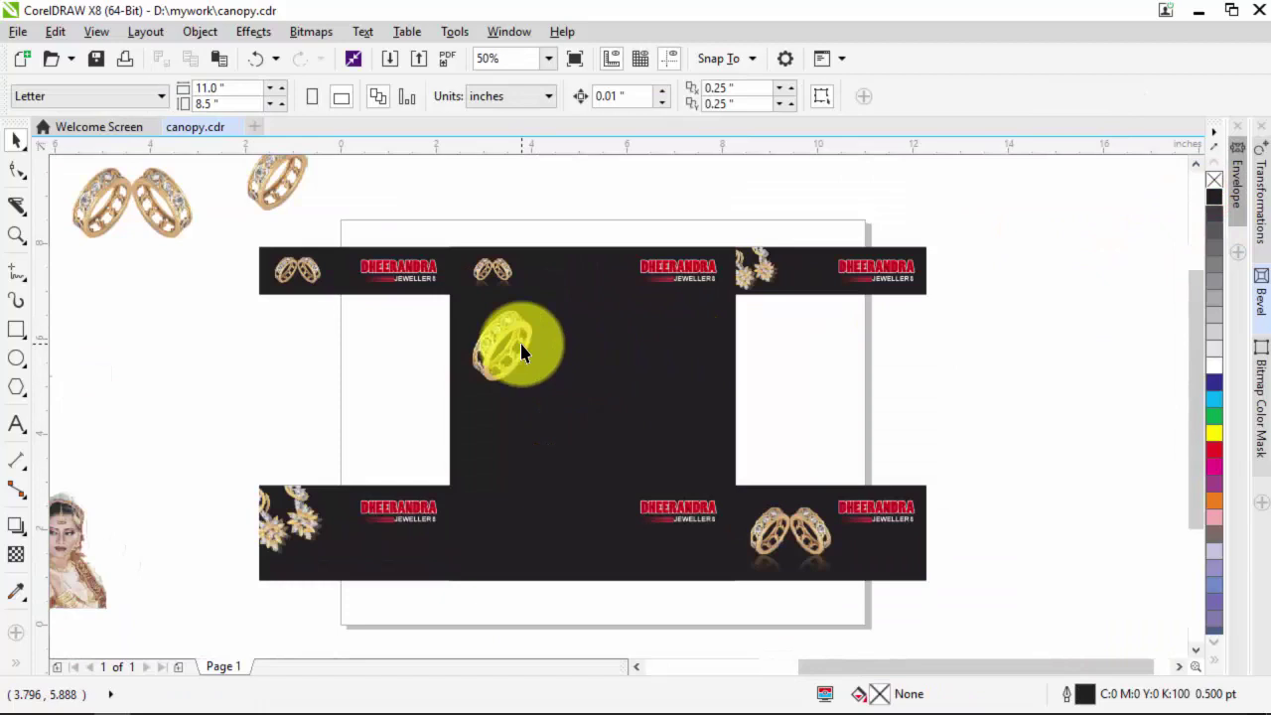
pyautogui.click(520, 342)
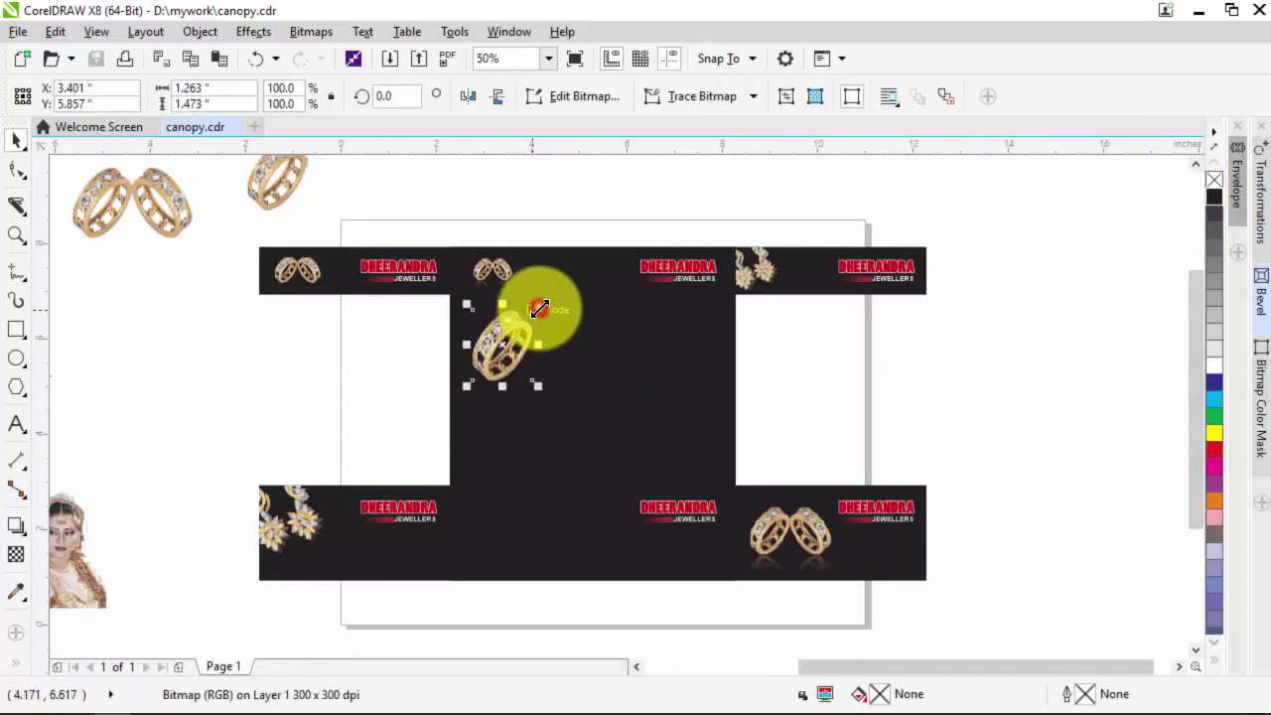
pyautogui.moveTo(538, 306); pyautogui.dragTo(556, 298)
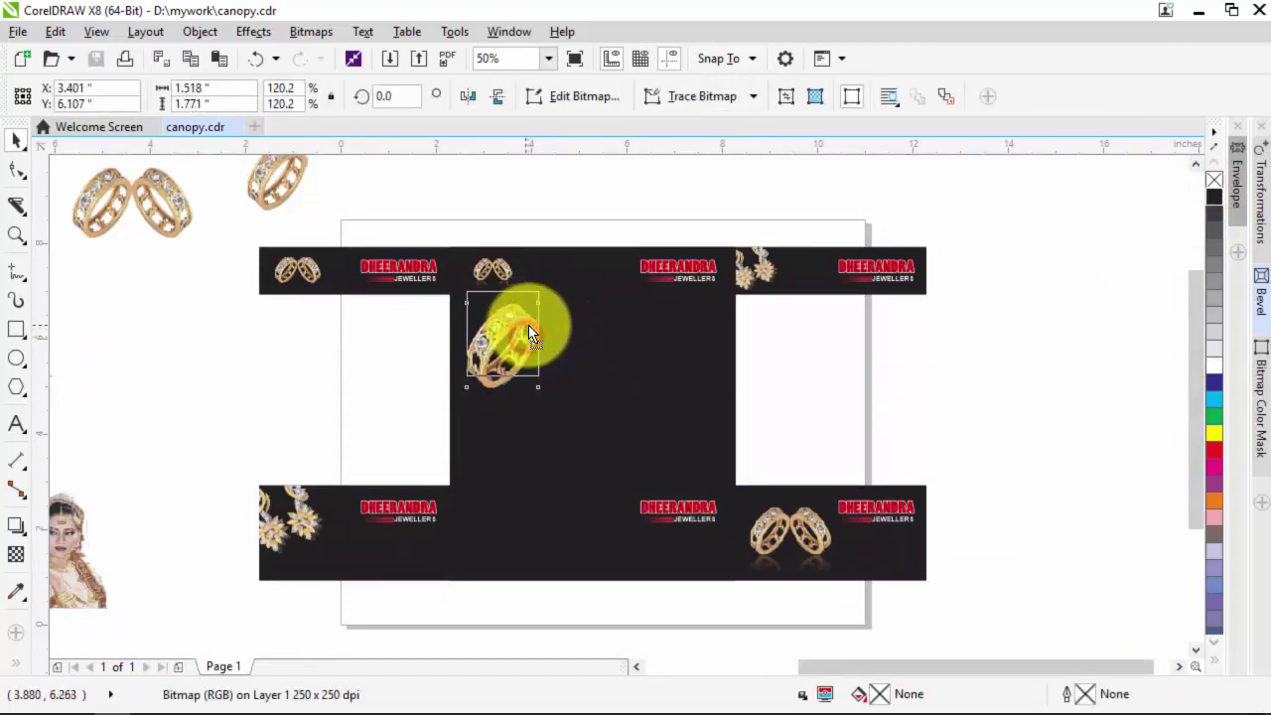
pyautogui.scroll(-1, 523, 332)
pyautogui.click(526, 341)
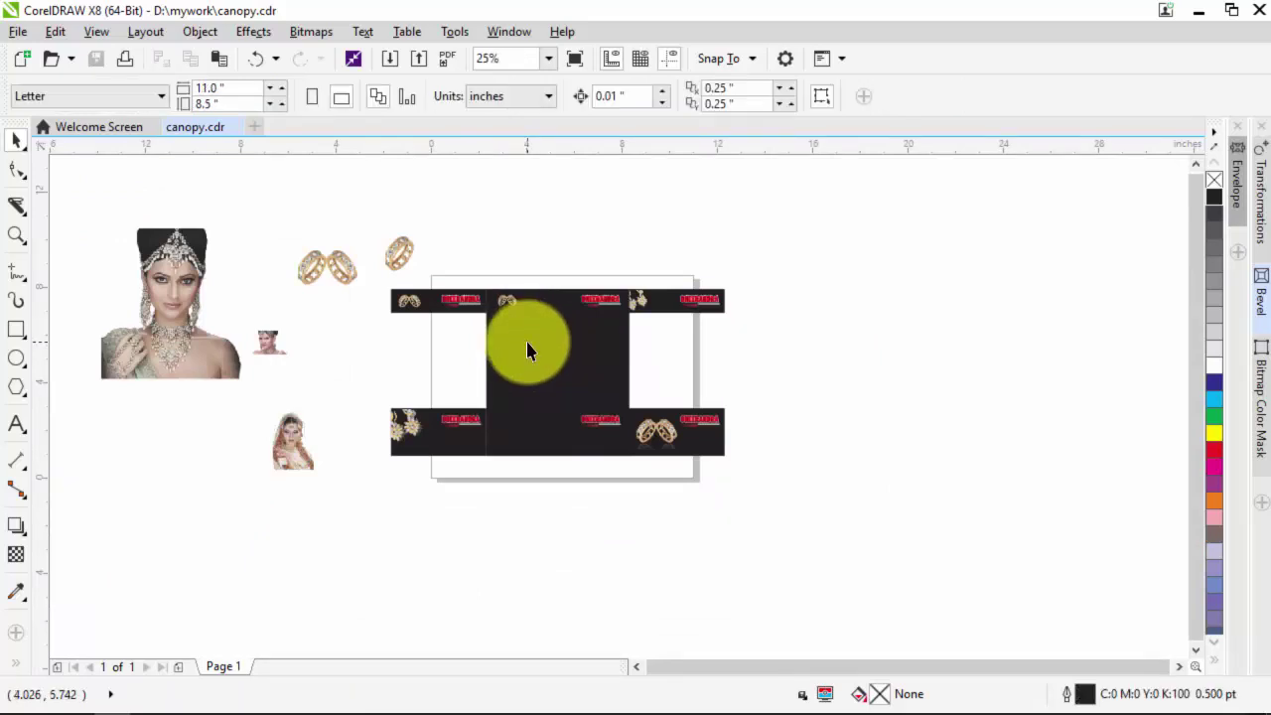
# Place a copy of the black center rectangle beside the page's right edge, and fill the original rectangle with 70% black.
pyautogui.moveTo(531, 346); pyautogui.dragTo(883, 348)
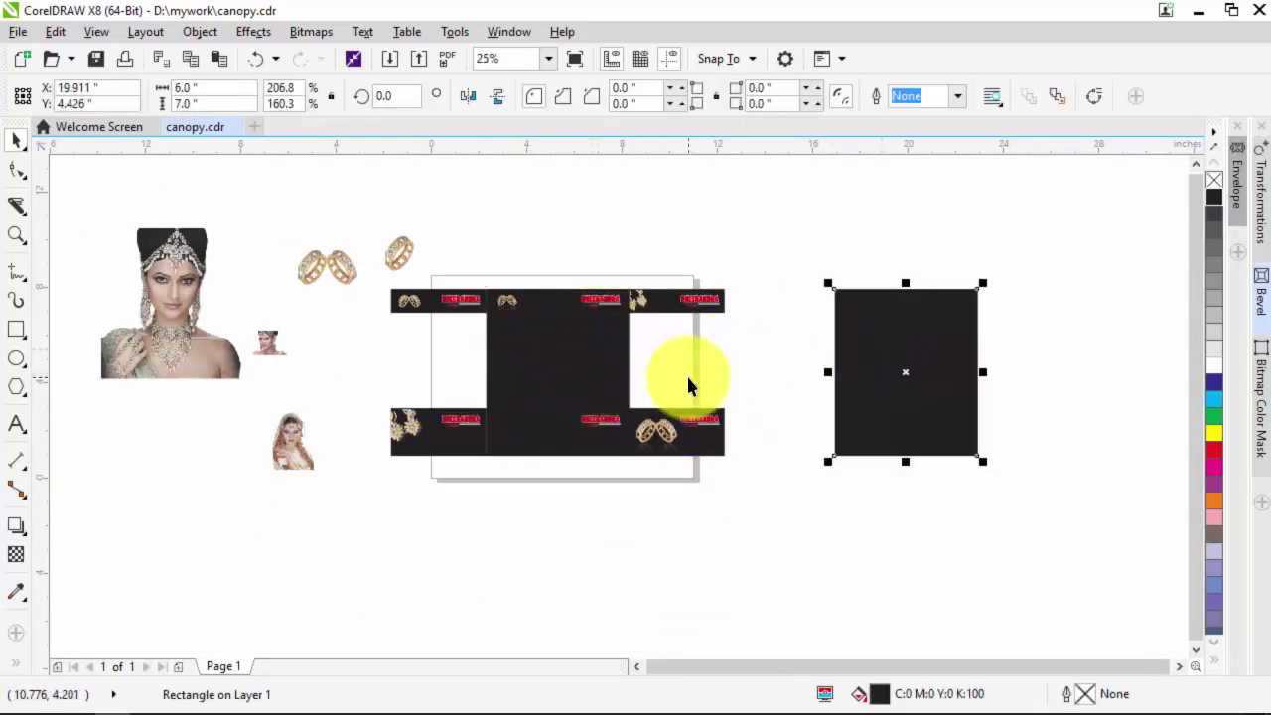
pyautogui.click(609, 382)
pyautogui.click(613, 368)
pyautogui.click(616, 360)
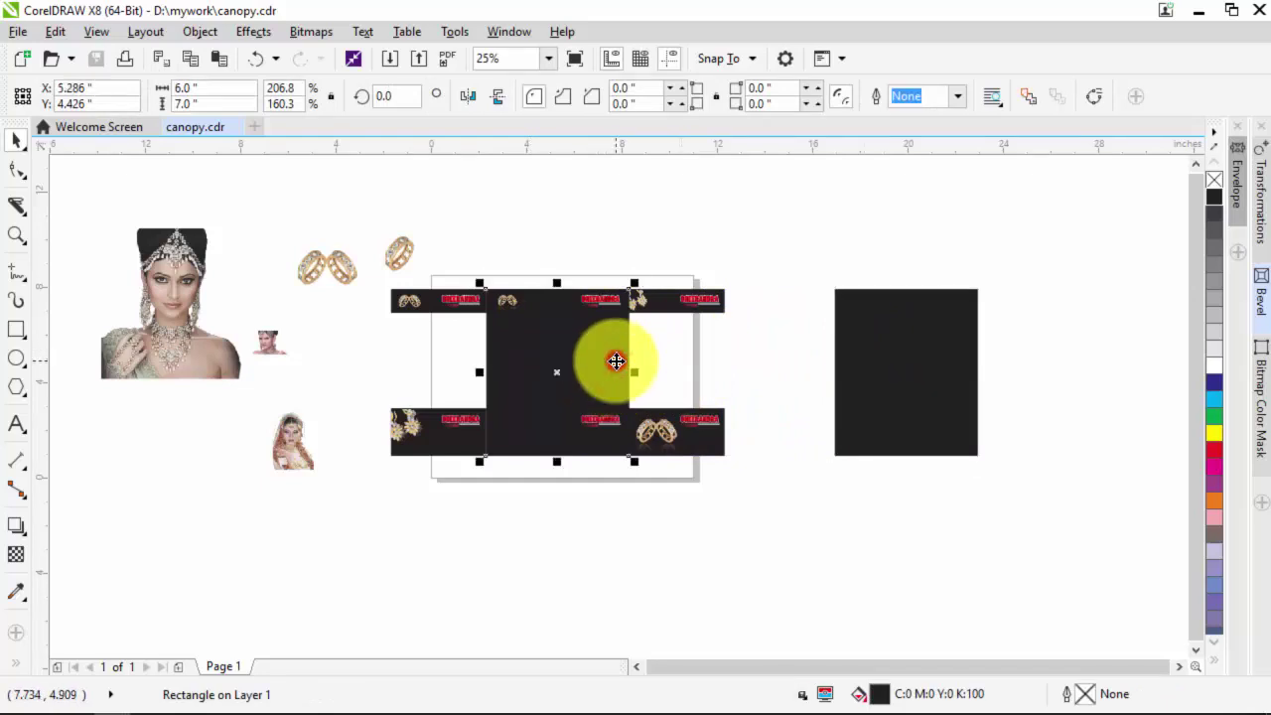
pyautogui.click(1220, 245)
pyautogui.click(945, 246)
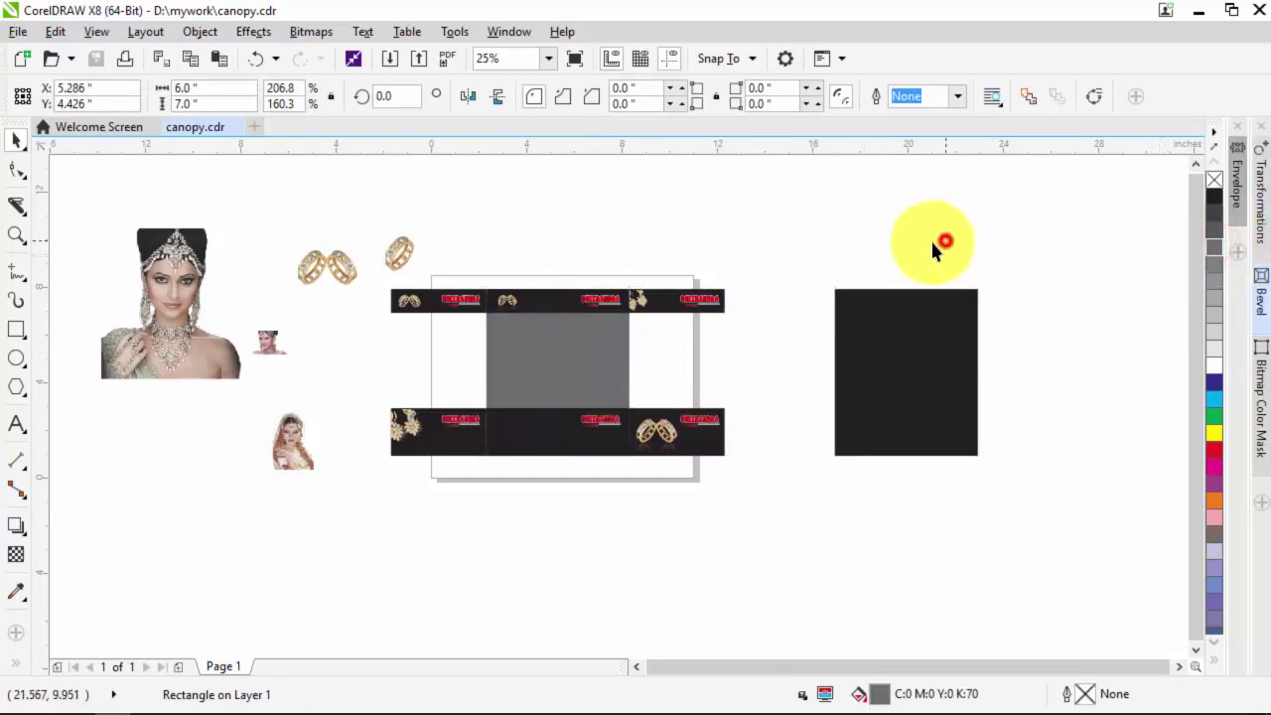
pyautogui.moveTo(850, 360); pyautogui.dragTo(787, 359)
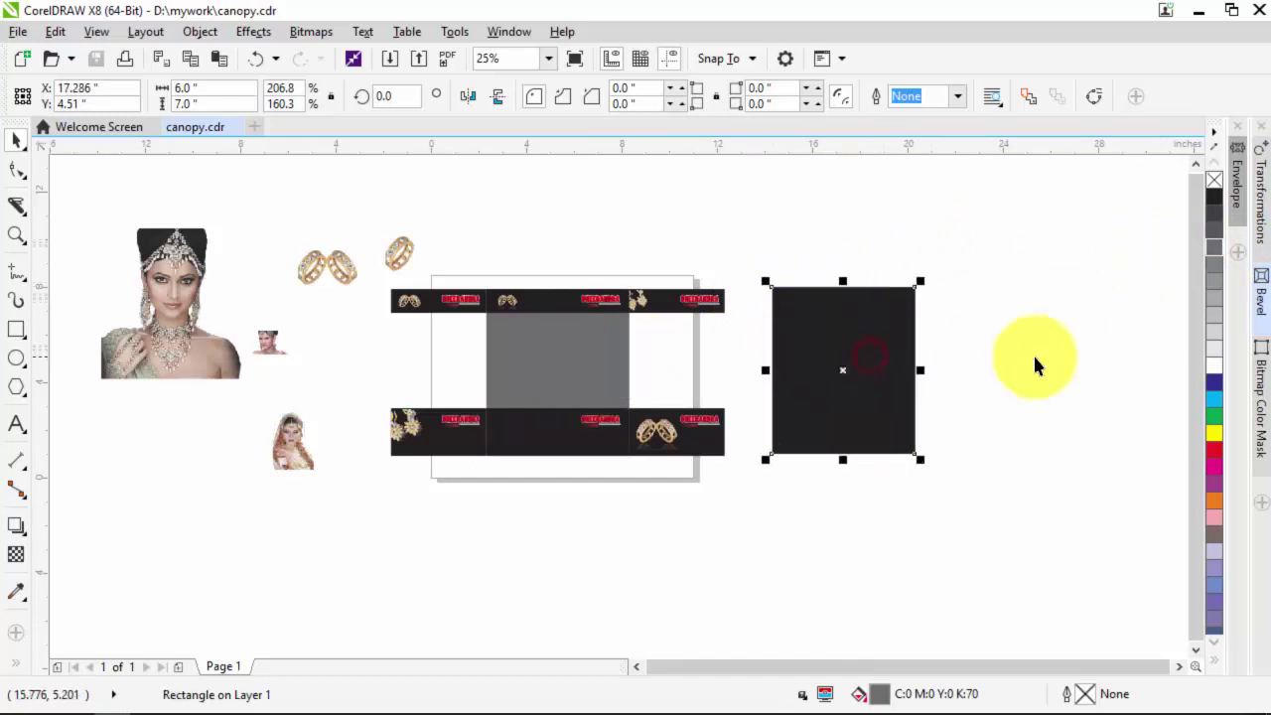
pyautogui.click(1042, 355)
# Move the spare single ring onto the upper left of the black rectangle copy and send that rectangle behind it.
pyautogui.moveTo(387, 261); pyautogui.dragTo(794, 321)
pyautogui.click(807, 320)
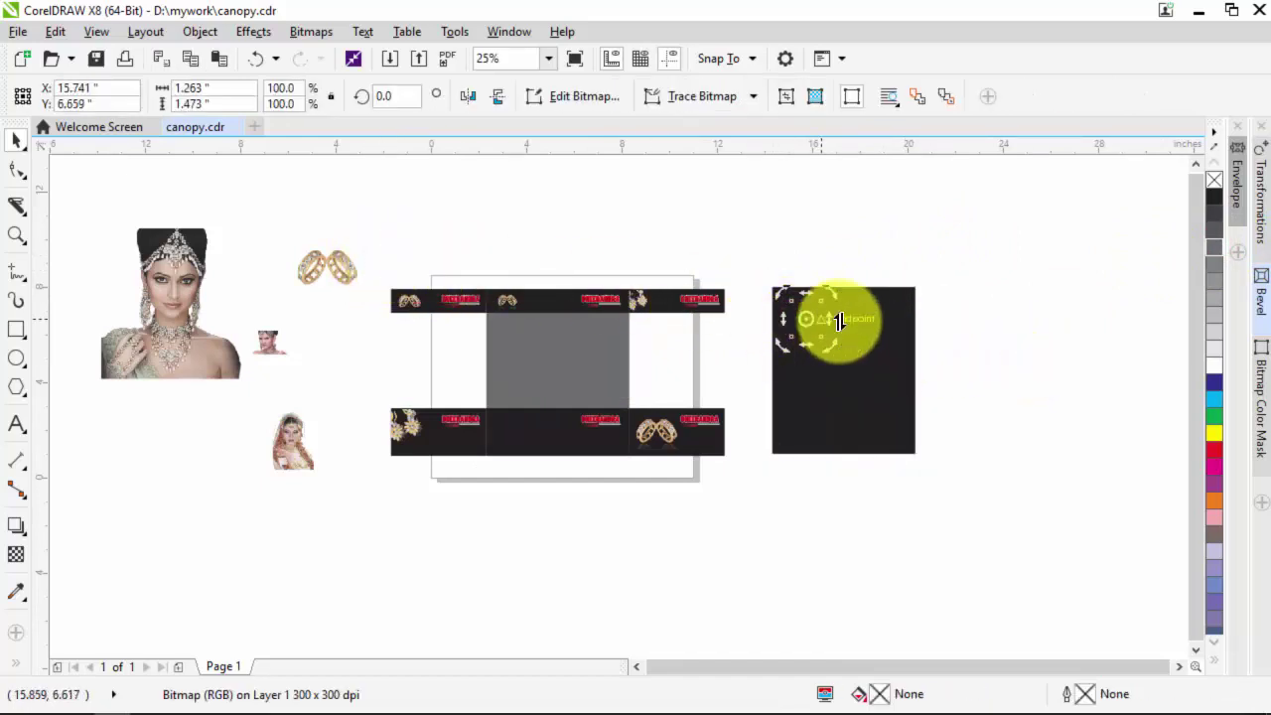
pyautogui.click(922, 320)
pyautogui.click(881, 331)
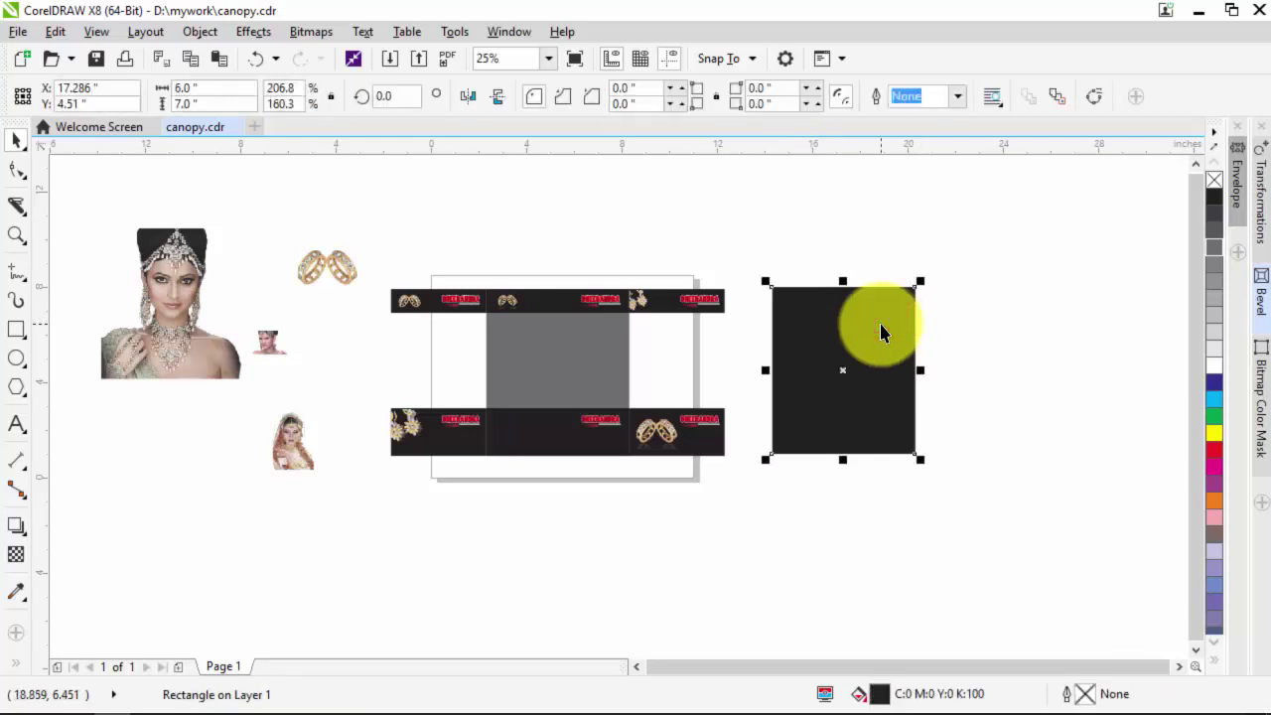
pyautogui.click(1078, 354)
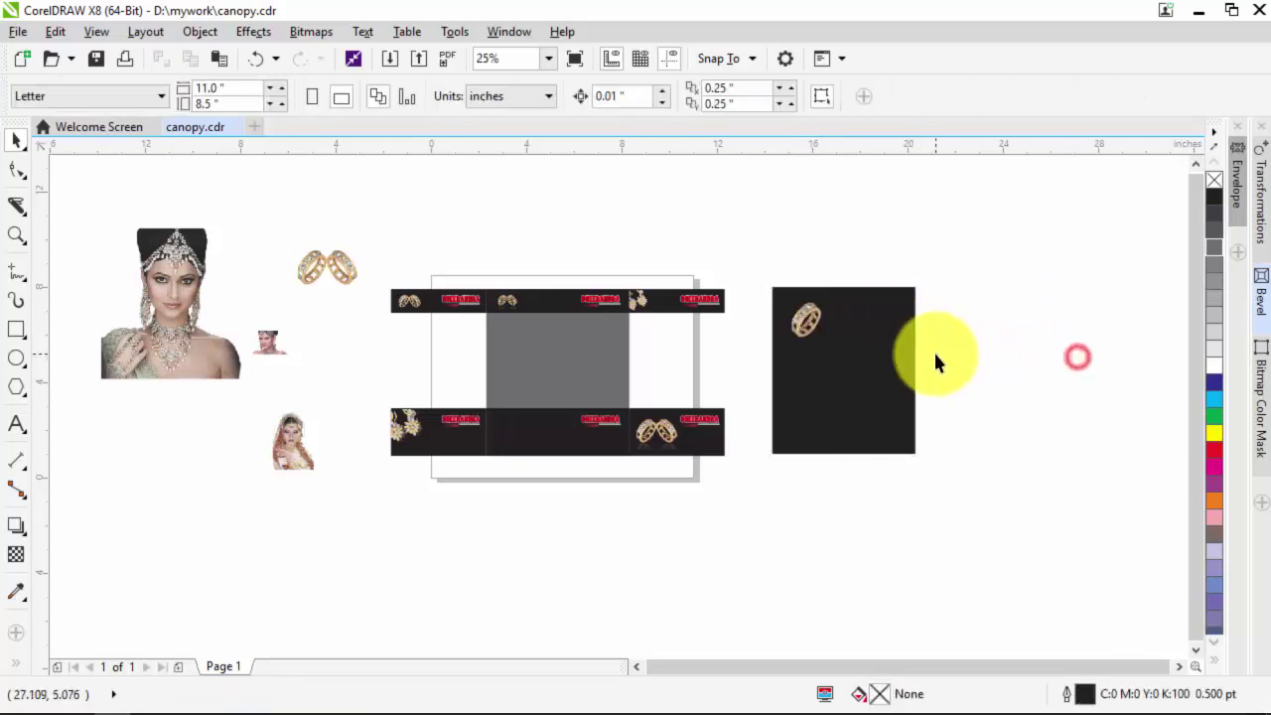
# Enlarge the ring on the black rectangle copy about its center to about 147%.
pyautogui.scroll(1, 865, 346)
pyautogui.click(758, 305)
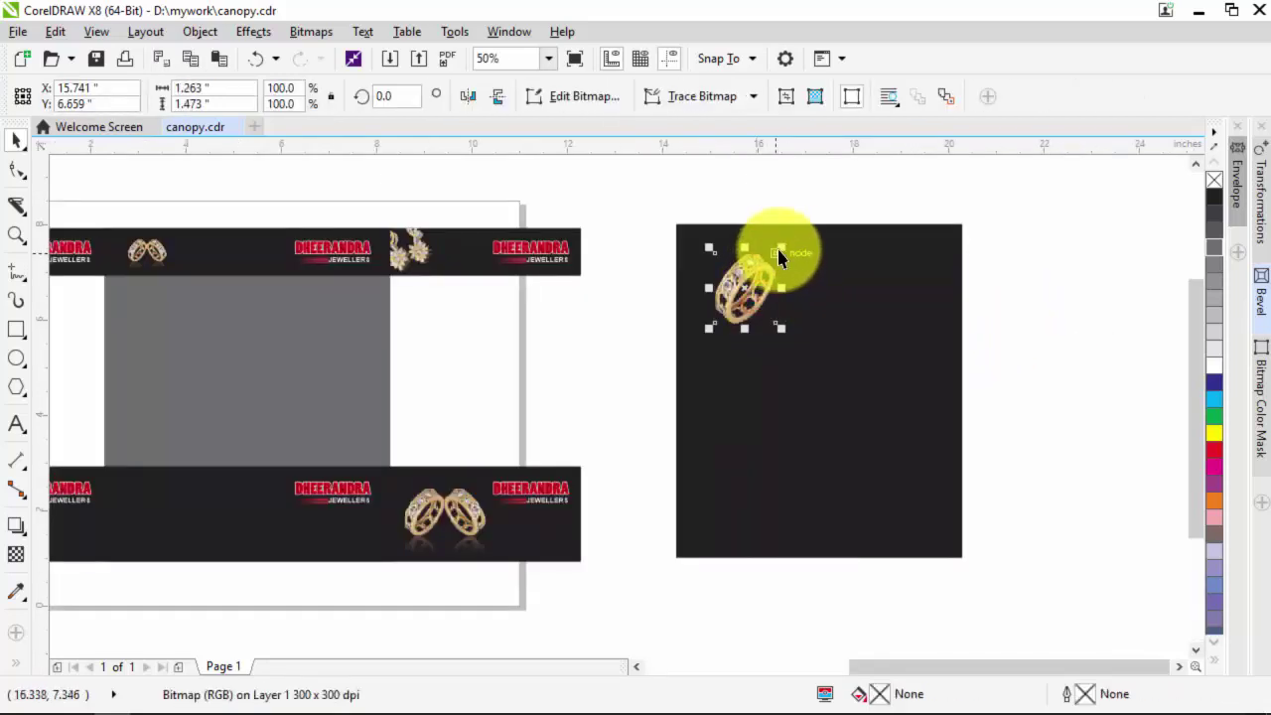
pyautogui.moveTo(777, 252); pyautogui.dragTo(795, 230)
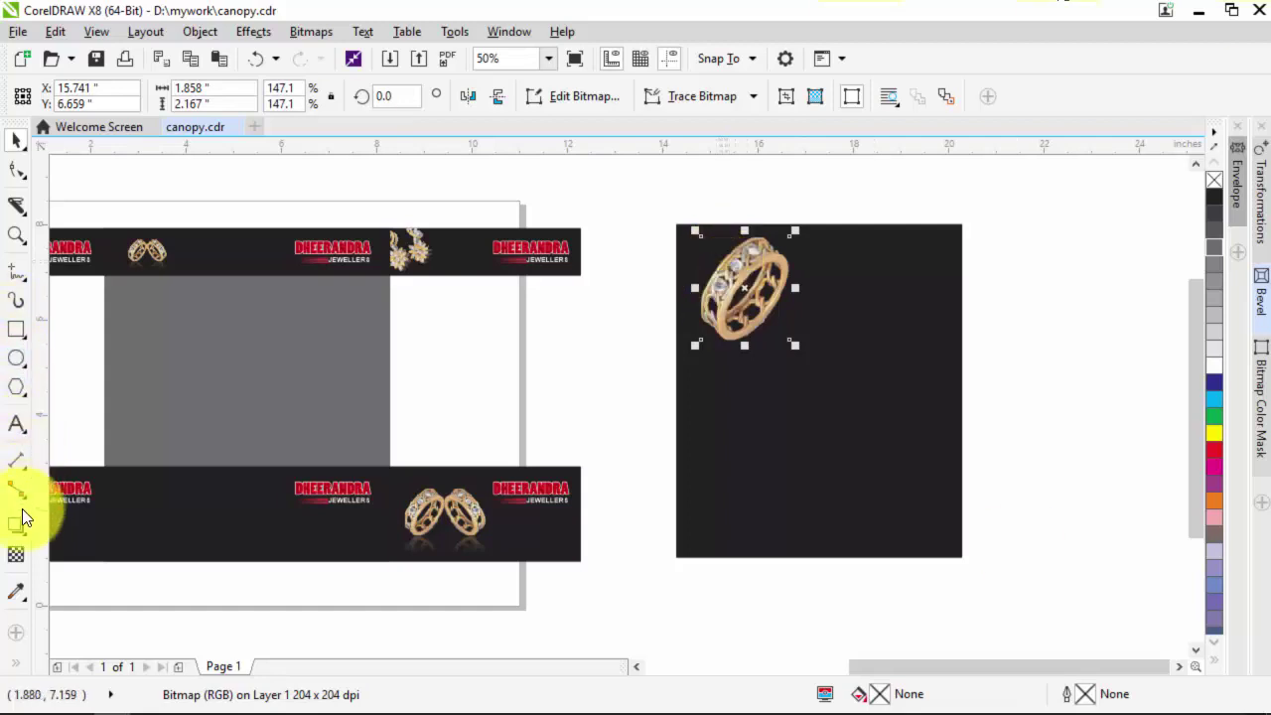
# Apply a diagonal linear transparency to the enlarged ring, fading from its upper left toward its lower right.
pyautogui.click(16, 553)
pyautogui.moveTo(740, 264); pyautogui.dragTo(806, 330)
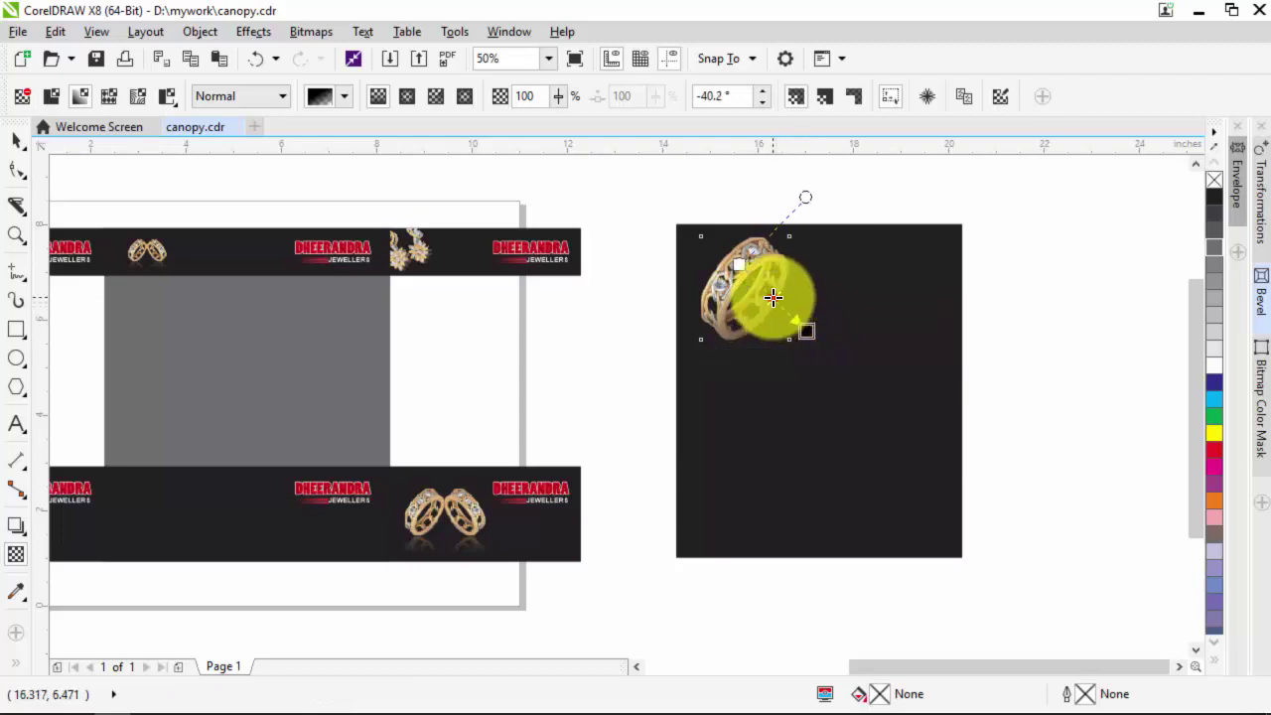
pyautogui.moveTo(739, 265); pyautogui.dragTo(636, 287)
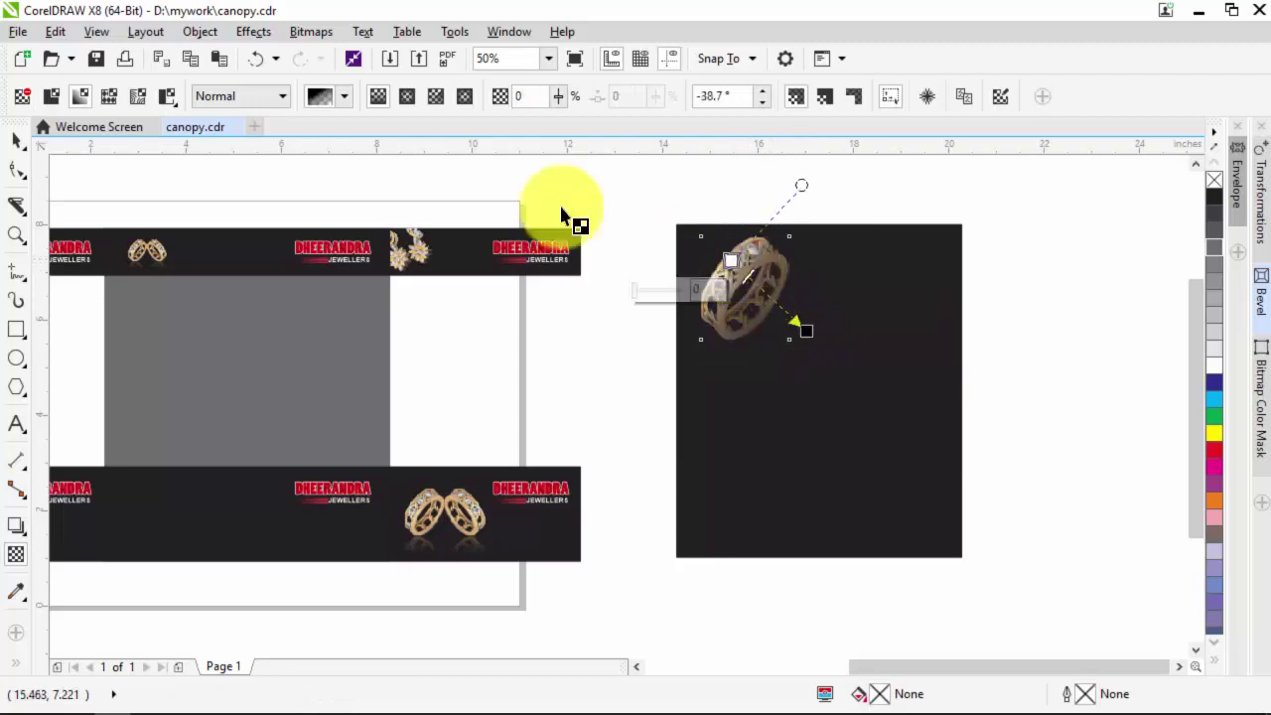
pyautogui.press('space')
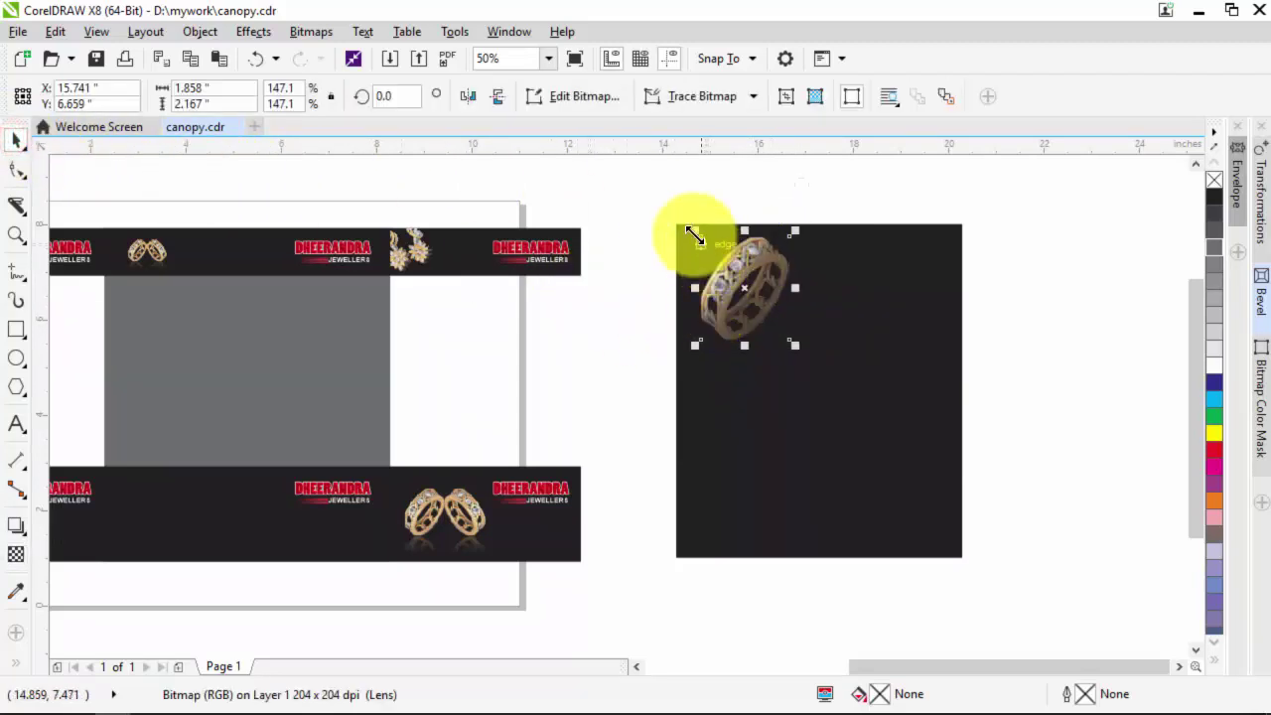
# Place a copy of the faded ring on the lower right of the black rectangle and rotate it.
pyautogui.moveTo(694, 233); pyautogui.dragTo(807, 339)
pyautogui.moveTo(845, 295); pyautogui.dragTo(898, 481)
pyautogui.click(897, 481)
pyautogui.moveTo(928, 426); pyautogui.dragTo(978, 477)
pyautogui.click(1022, 473)
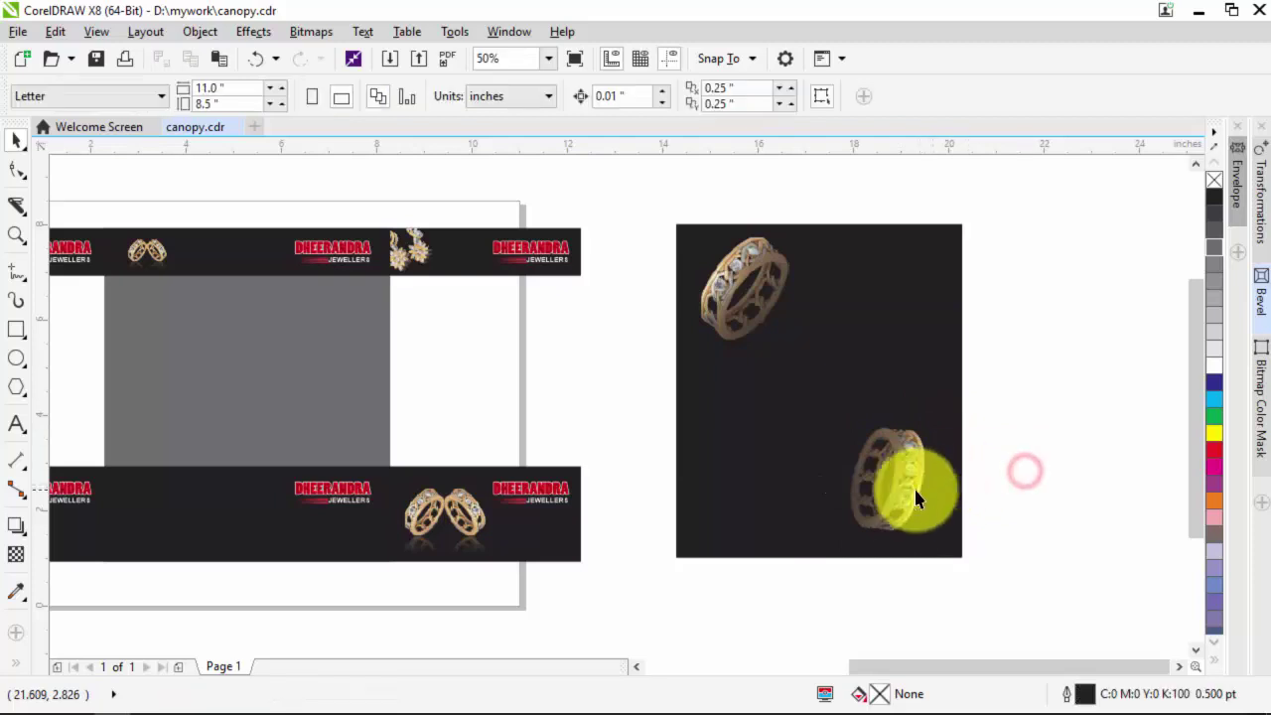
# Adjust the lower-right ring's rotation to about 115 degrees and shift it slightly down toward the rectangle's bottom edge.
pyautogui.click(901, 483)
pyautogui.click(901, 482)
pyautogui.moveTo(962, 401); pyautogui.dragTo(987, 454)
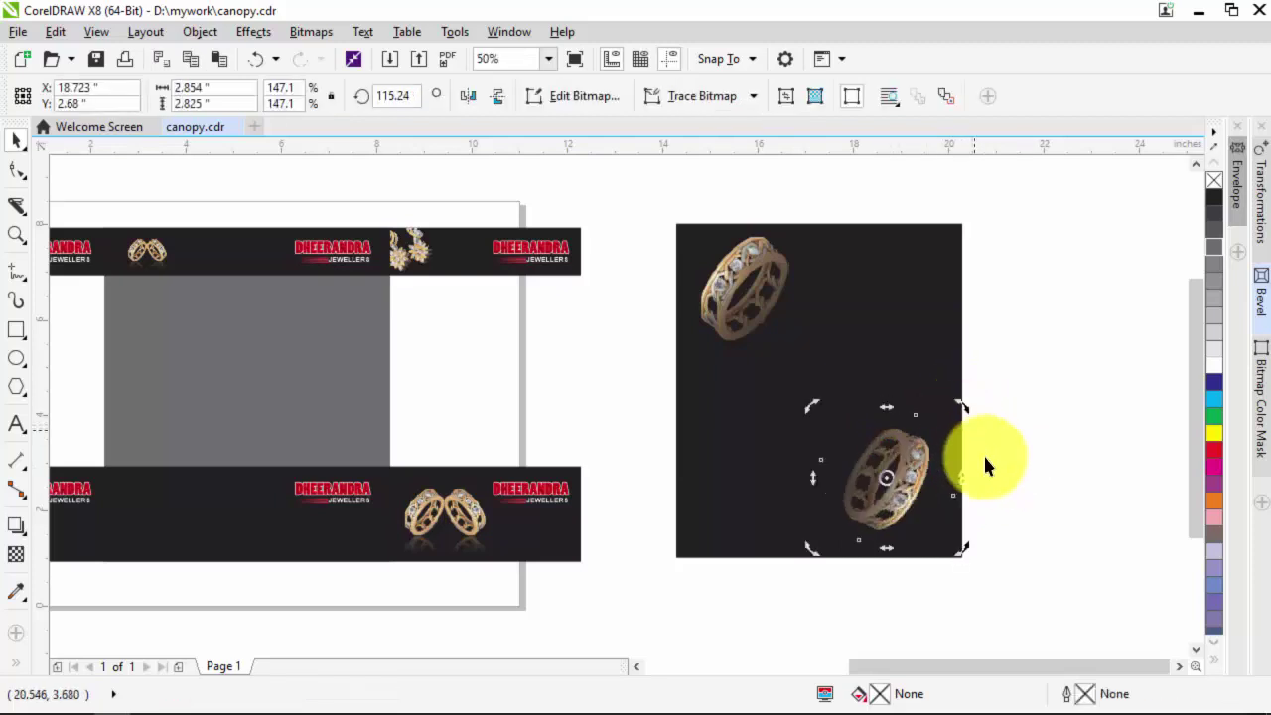
pyautogui.click(1000, 474)
pyautogui.click(897, 509)
pyautogui.click(1026, 476)
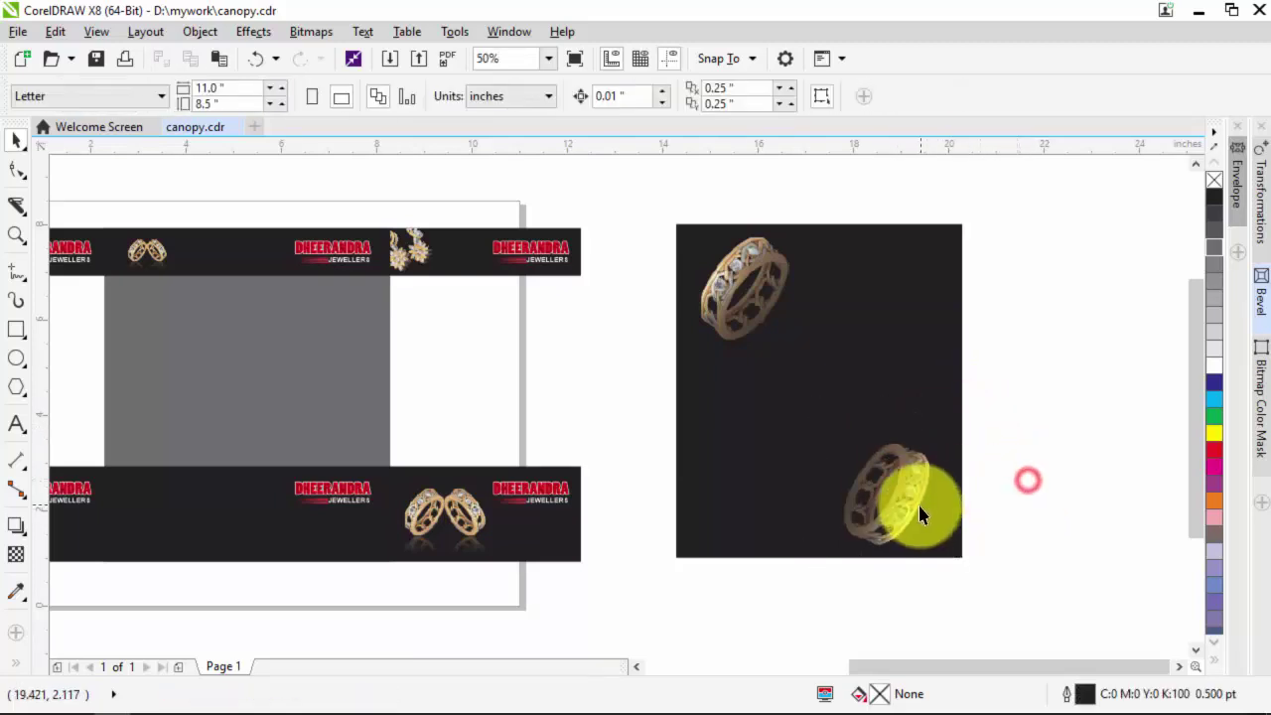
pyautogui.click(917, 499)
pyautogui.click(1005, 509)
# Move the large portrait of the jewelled woman from the far left to the empty area beyond the black rectangle.
pyautogui.scroll(-2, 696, 423)
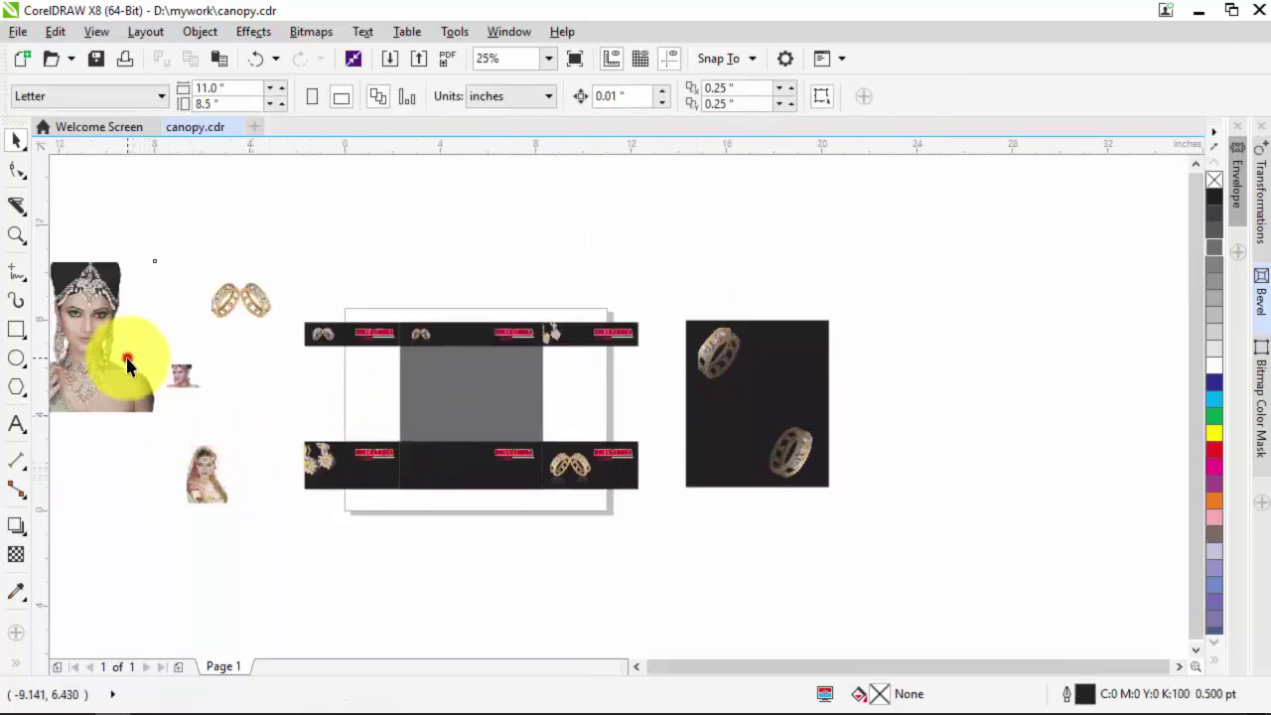
pyautogui.click(112, 385)
pyautogui.moveTo(137, 385); pyautogui.dragTo(768, 430)
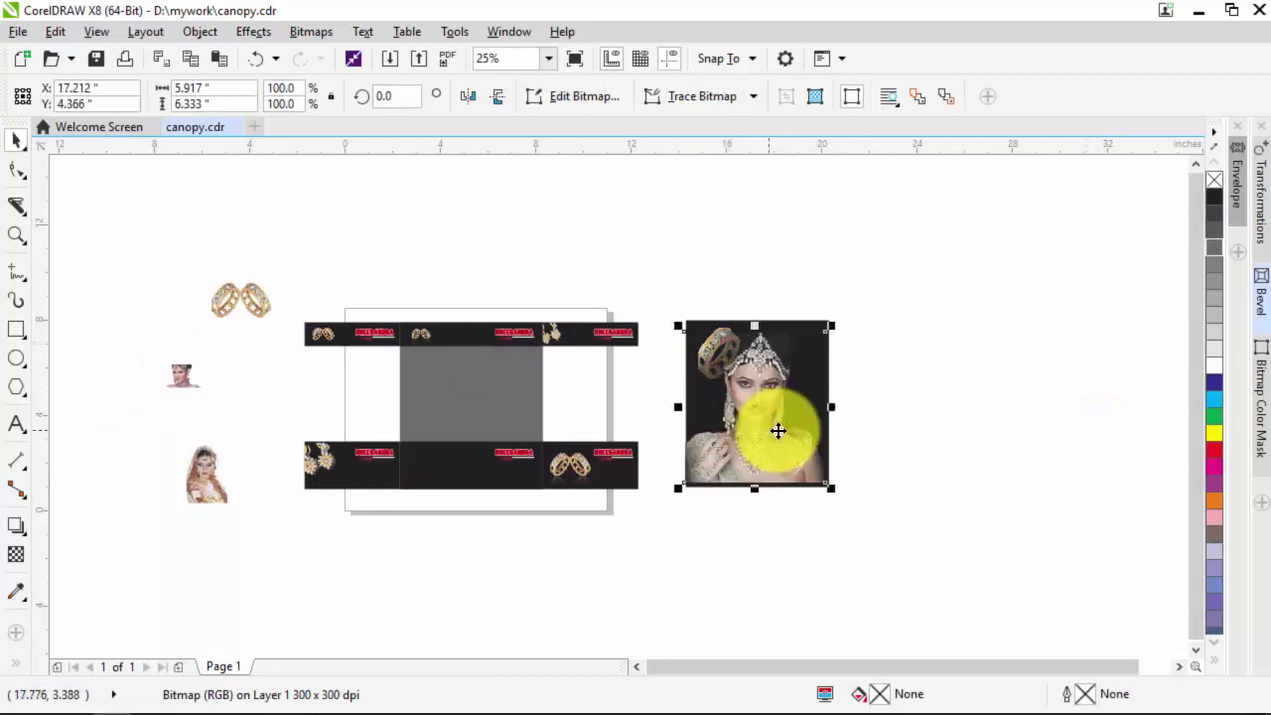
pyautogui.keyDown('shift'); pyautogui.click(806, 333); pyautogui.keyUp('shift')
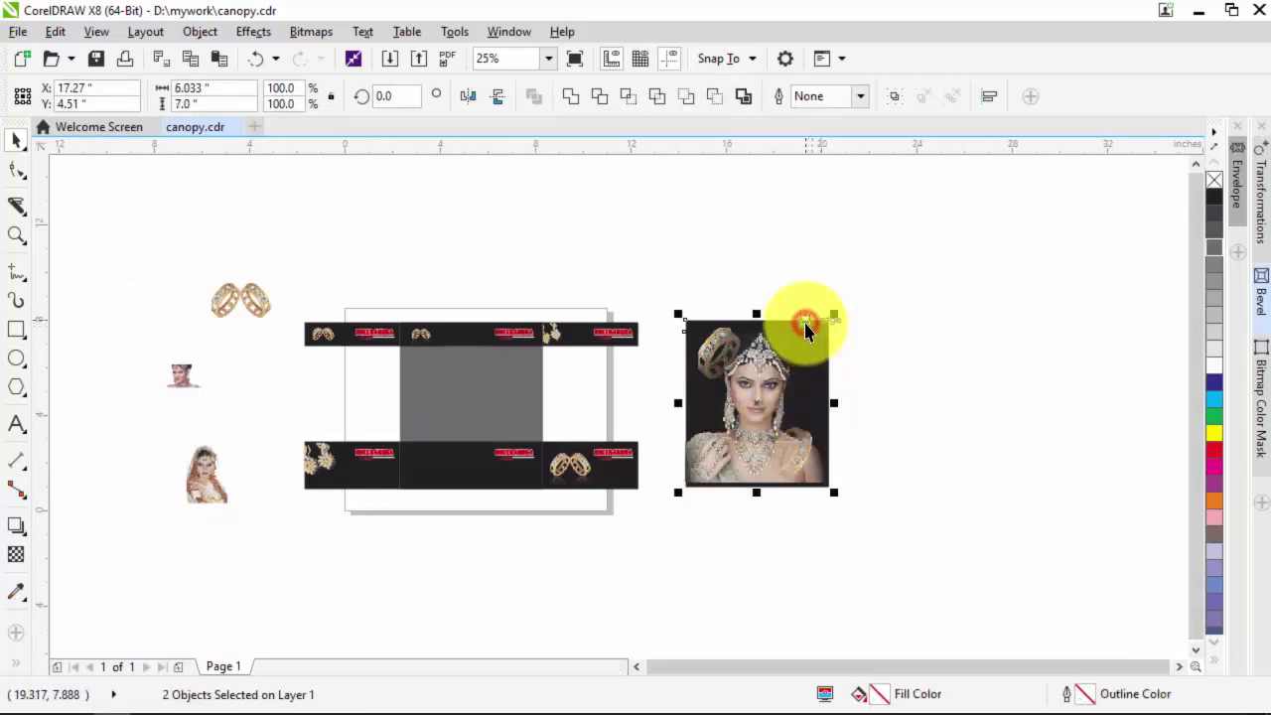
pyautogui.click(915, 343)
pyautogui.moveTo(781, 421); pyautogui.dragTo(1067, 403)
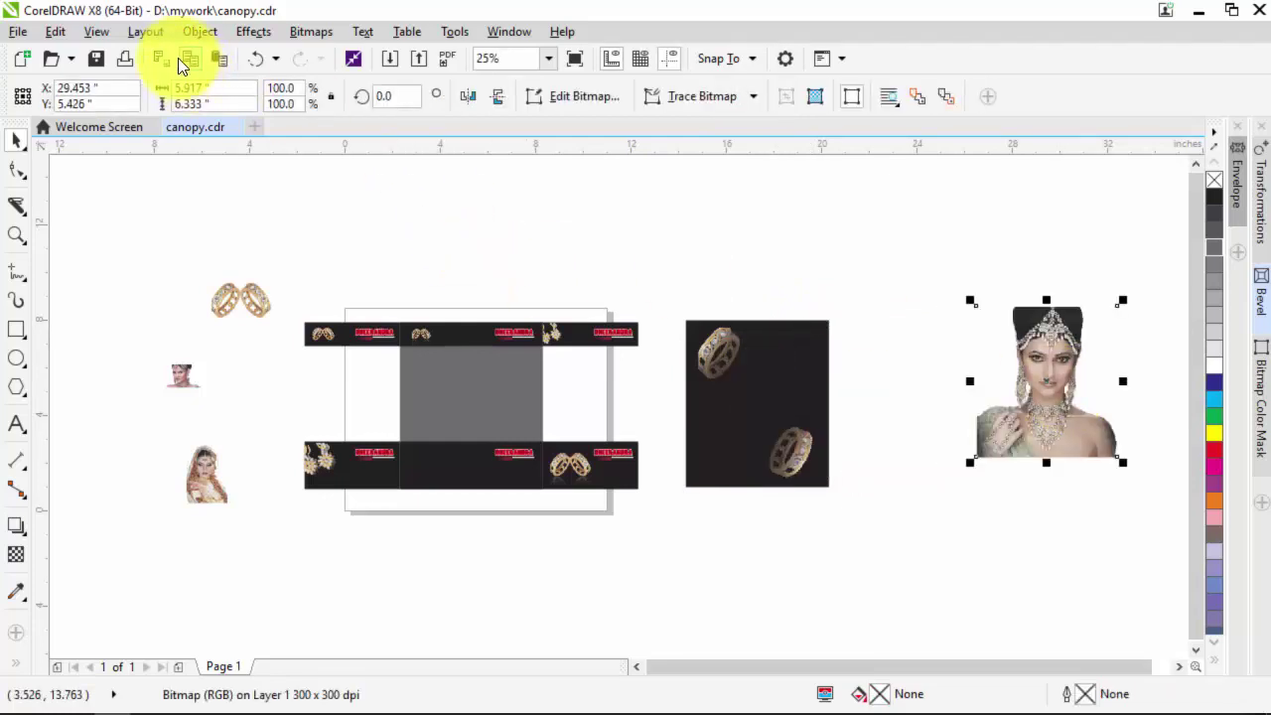
# Place the woman's portrait inside the black rectangle as a PowerClip.
pyautogui.click(199, 31)
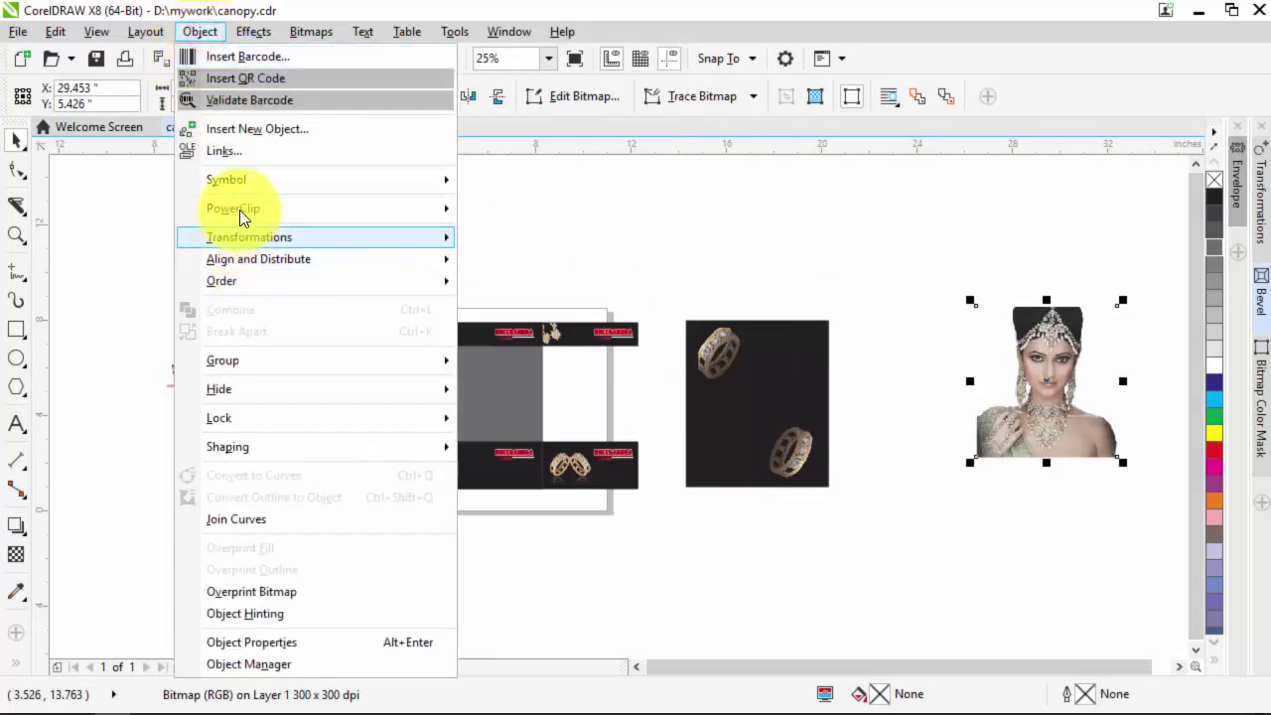
pyautogui.moveTo(242, 211)
pyautogui.click(558, 209)
pyautogui.click(776, 346)
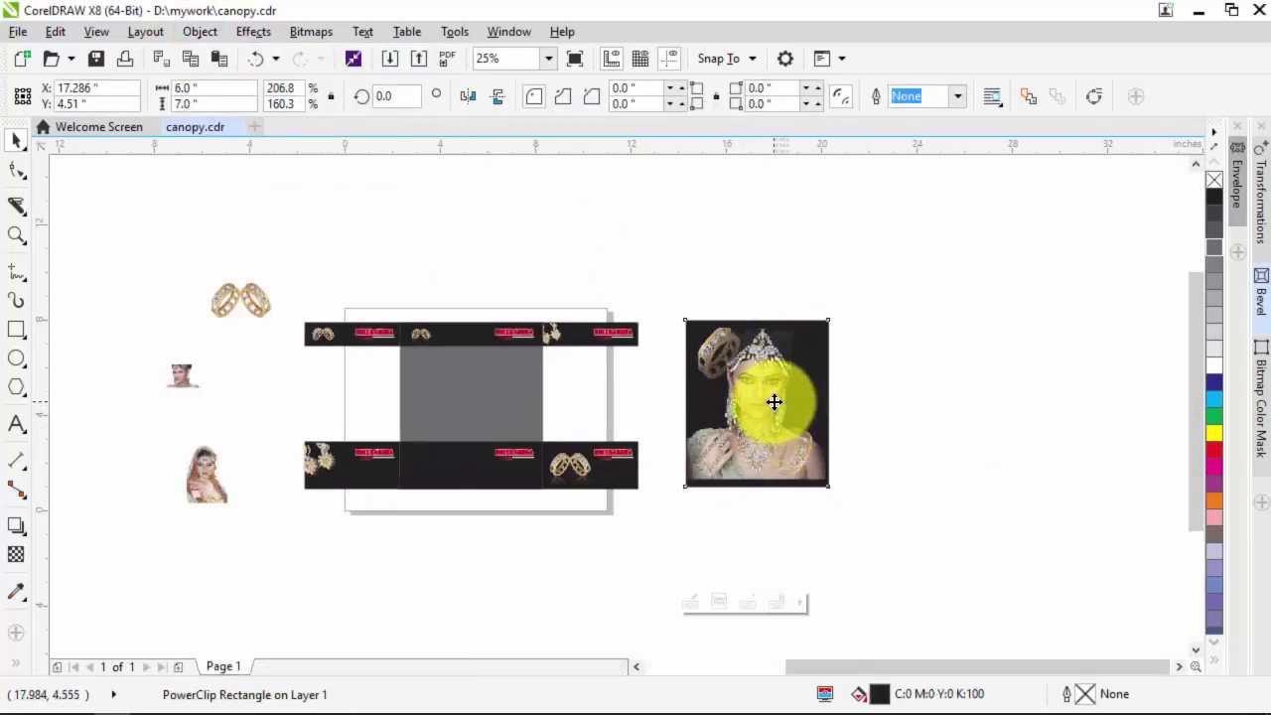
# Edit the PowerClip contents, enlarging the portrait to about 113% so it fills the frame, and finish editing.
pyautogui.scroll(2, 778, 409)
pyautogui.rightClick(767, 378)
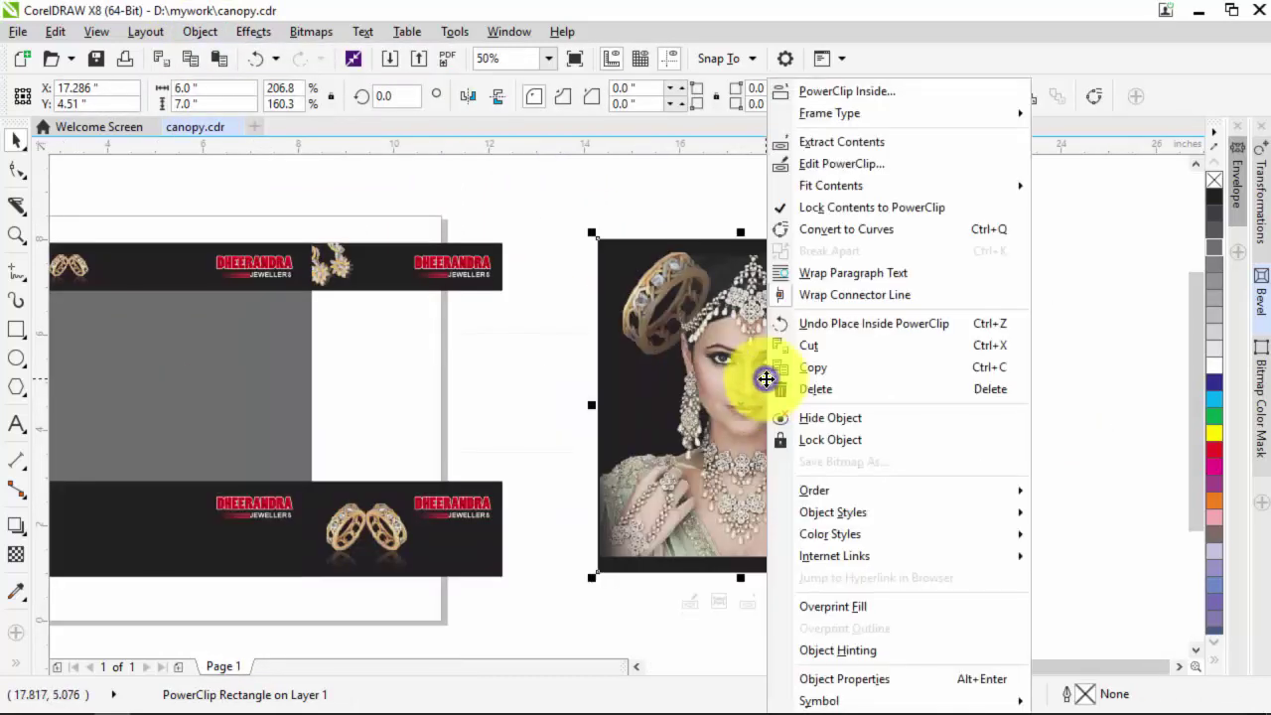
pyautogui.click(818, 167)
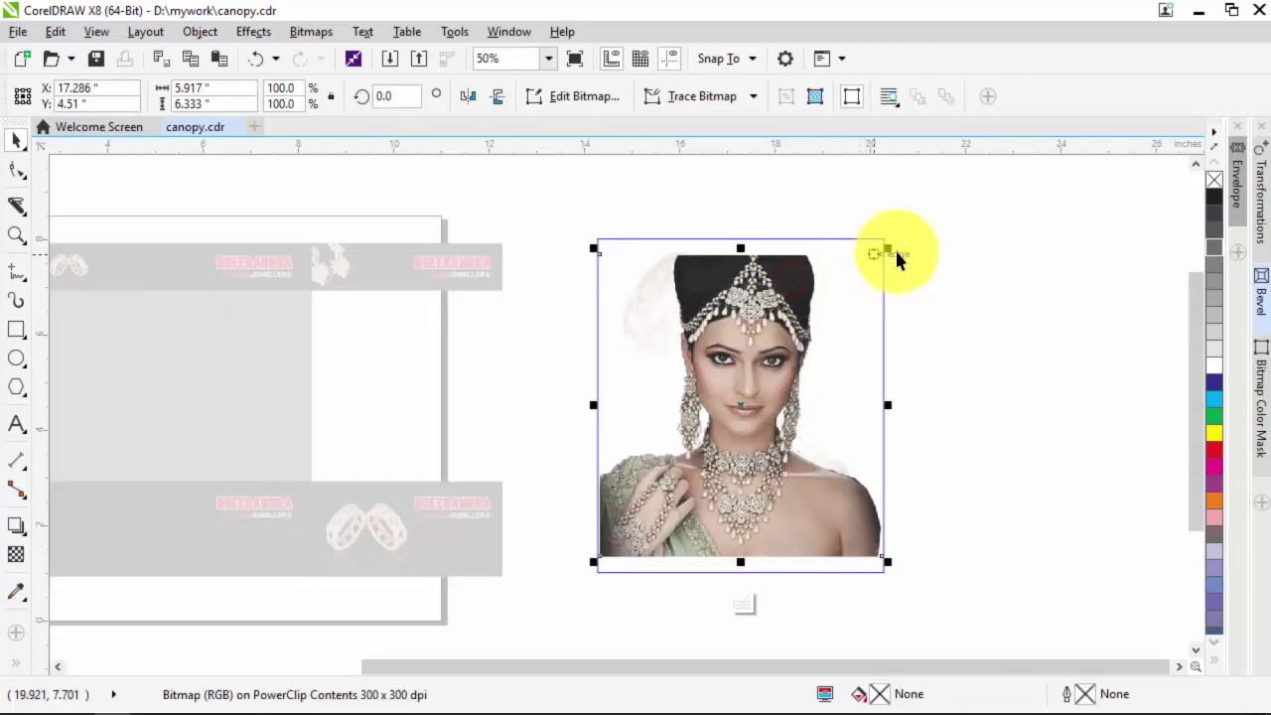
pyautogui.moveTo(893, 246); pyautogui.dragTo(905, 228)
pyautogui.click(820, 272)
pyautogui.click(852, 263)
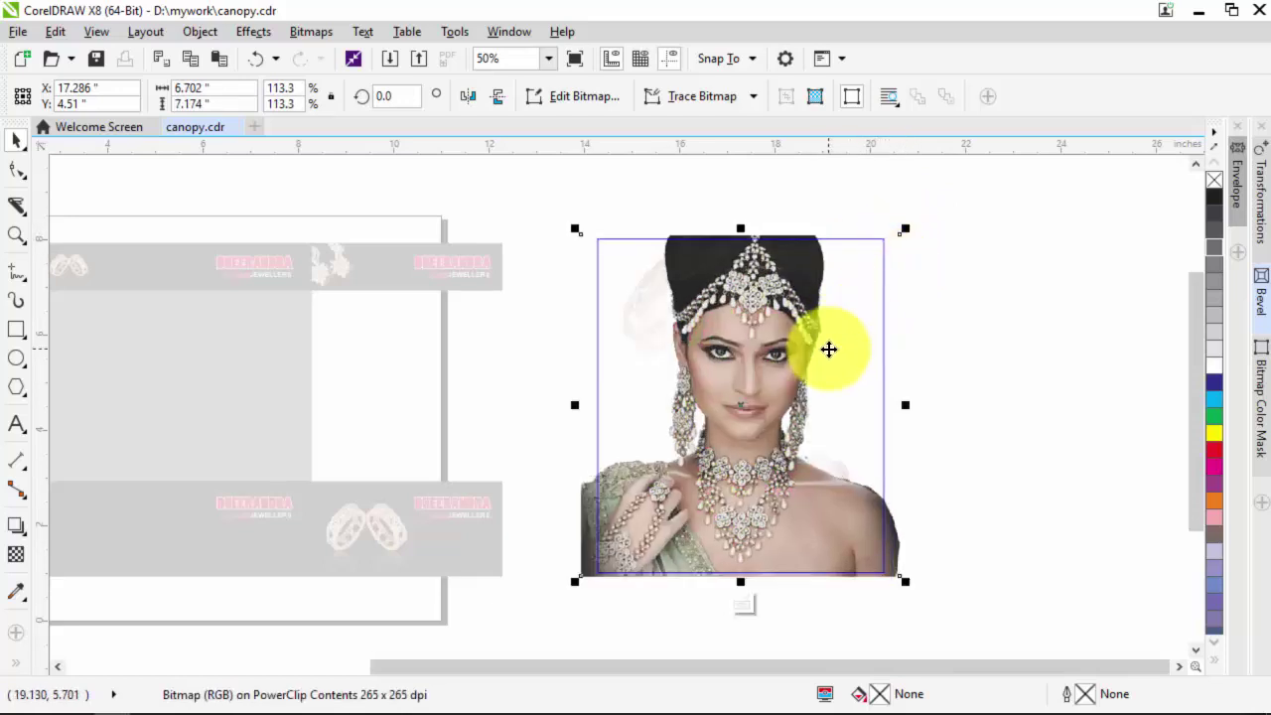
pyautogui.rightClick(832, 350)
pyautogui.click(865, 229)
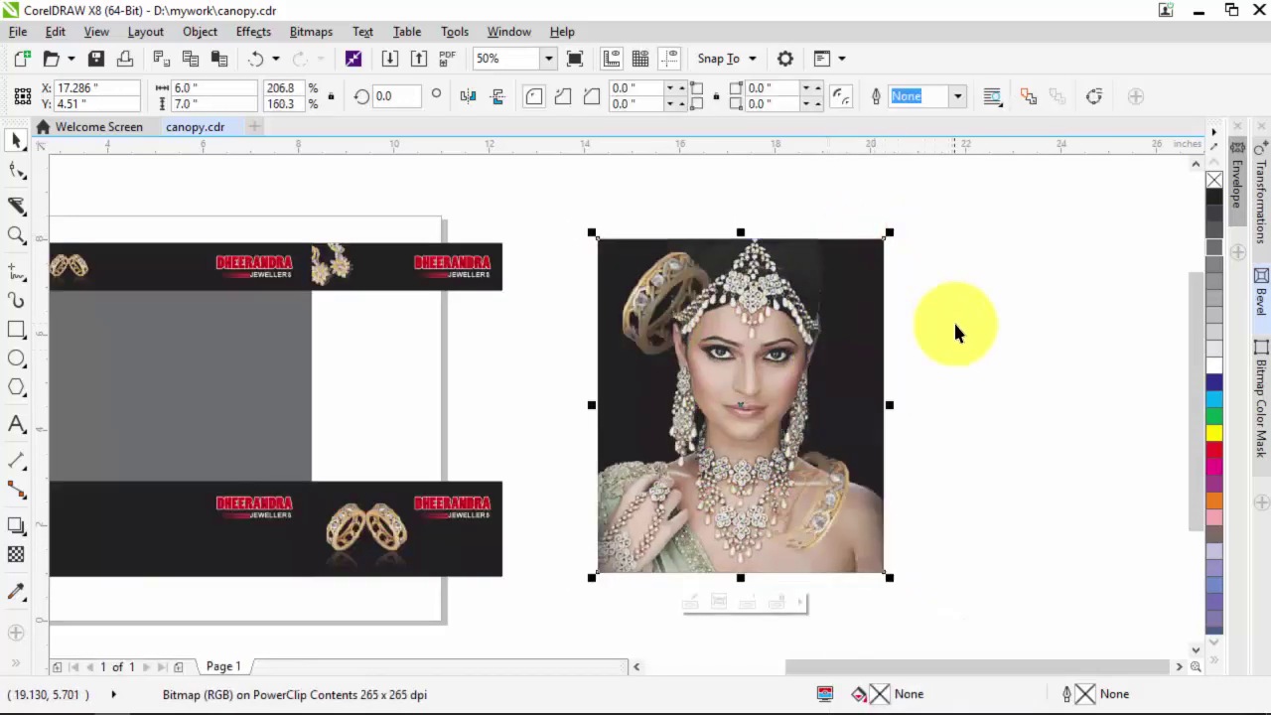
pyautogui.click(956, 324)
# Delete the faded ring lying over the woman's shoulder at the portrait's lower right.
pyautogui.scroll(-2, 761, 364)
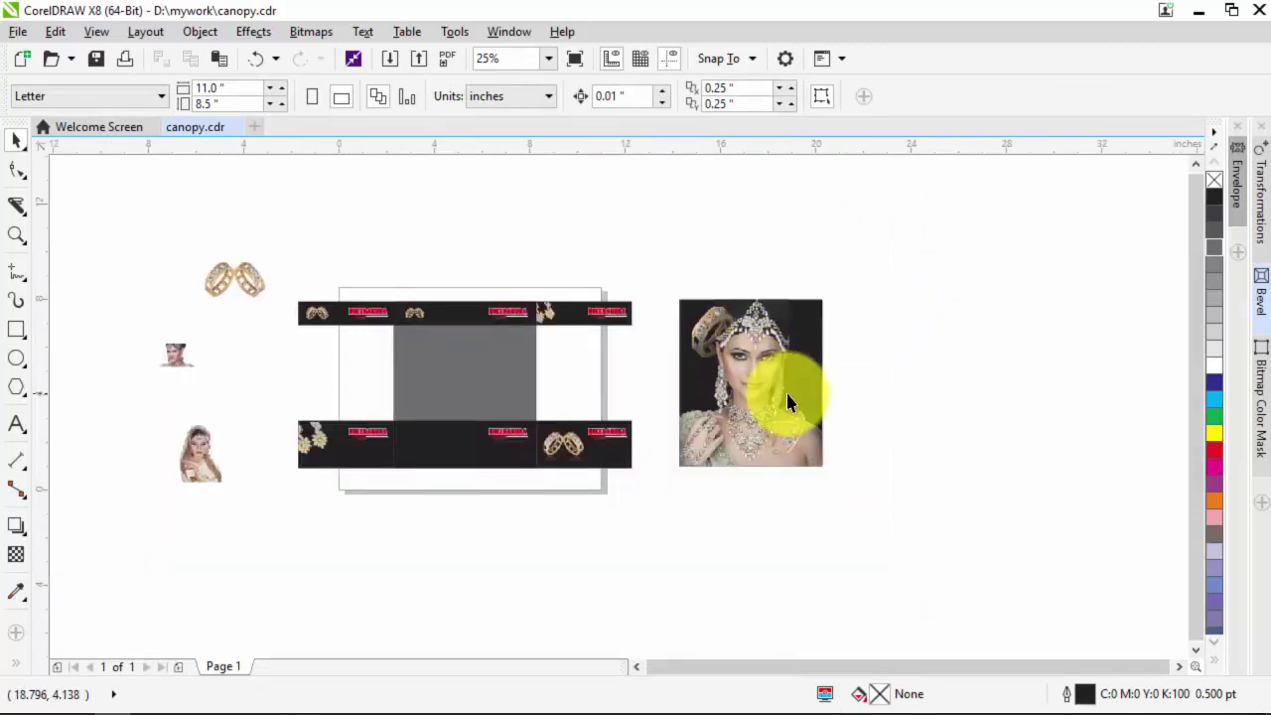
pyautogui.scroll(2, 788, 402)
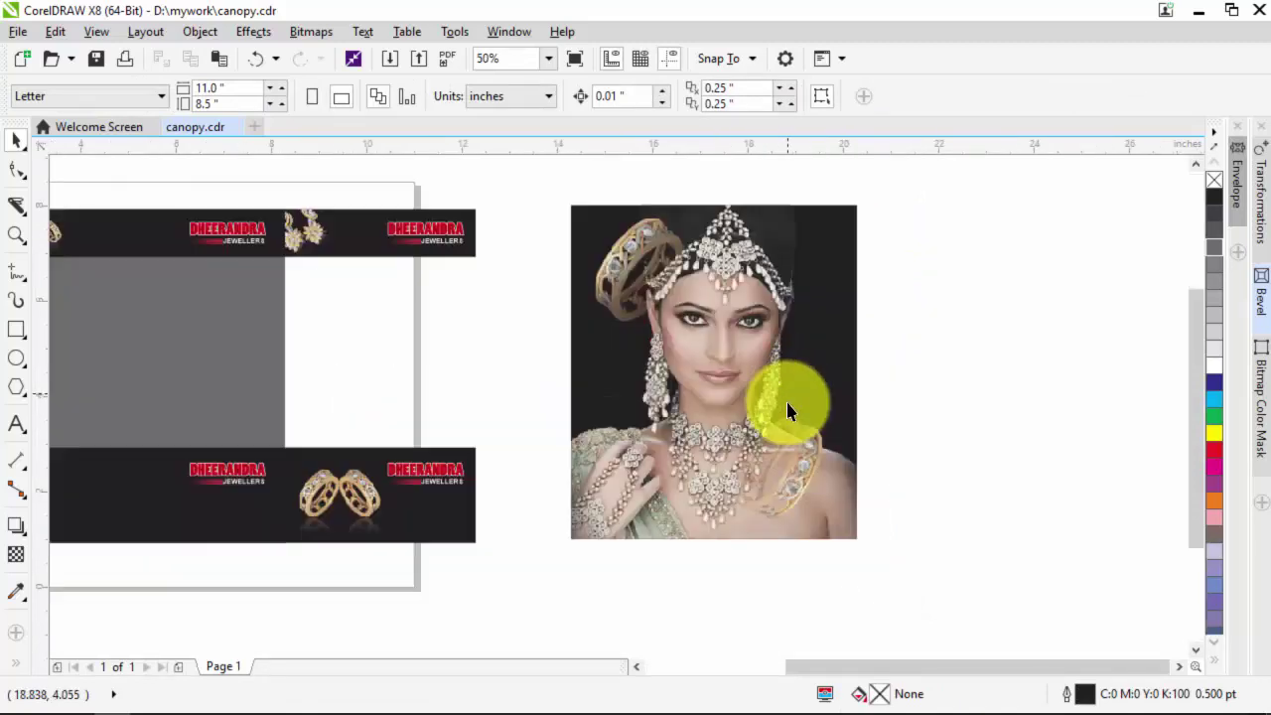
pyautogui.click(802, 456)
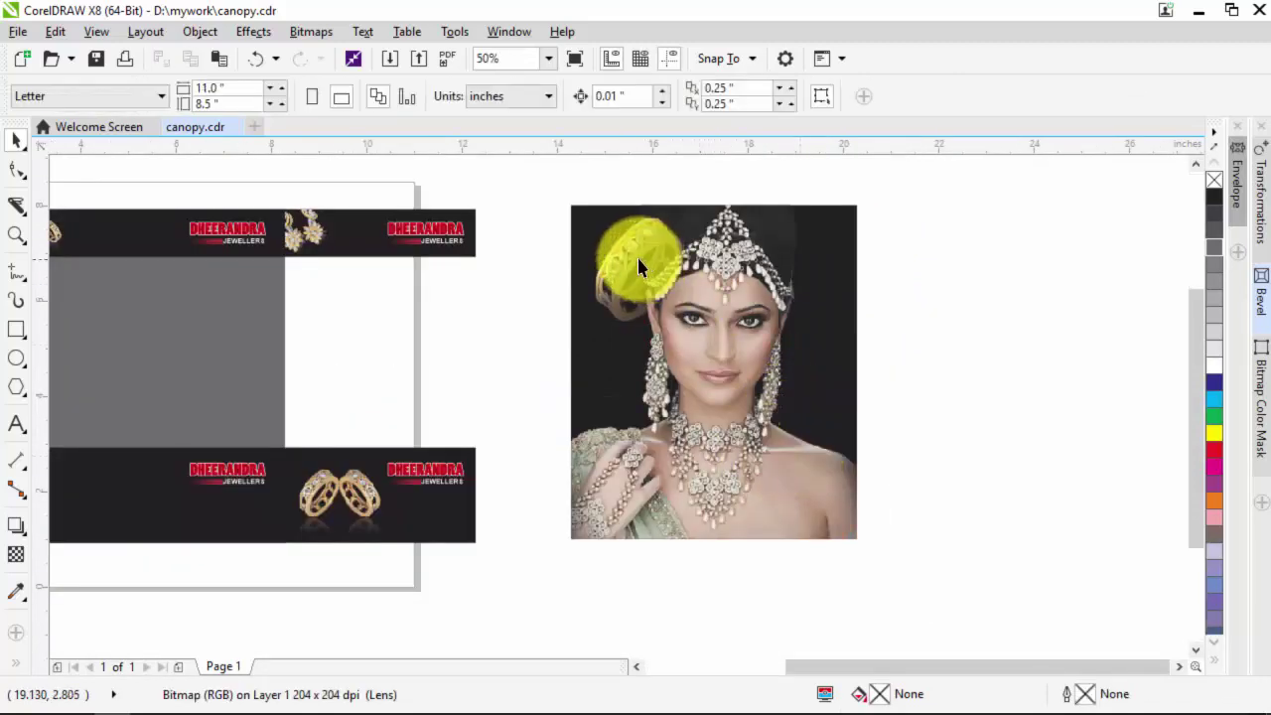
# Move the remaining ring beside the woman's face at the portrait's left edge and shrink it to about 72%.
pyautogui.moveTo(639, 266); pyautogui.dragTo(618, 328)
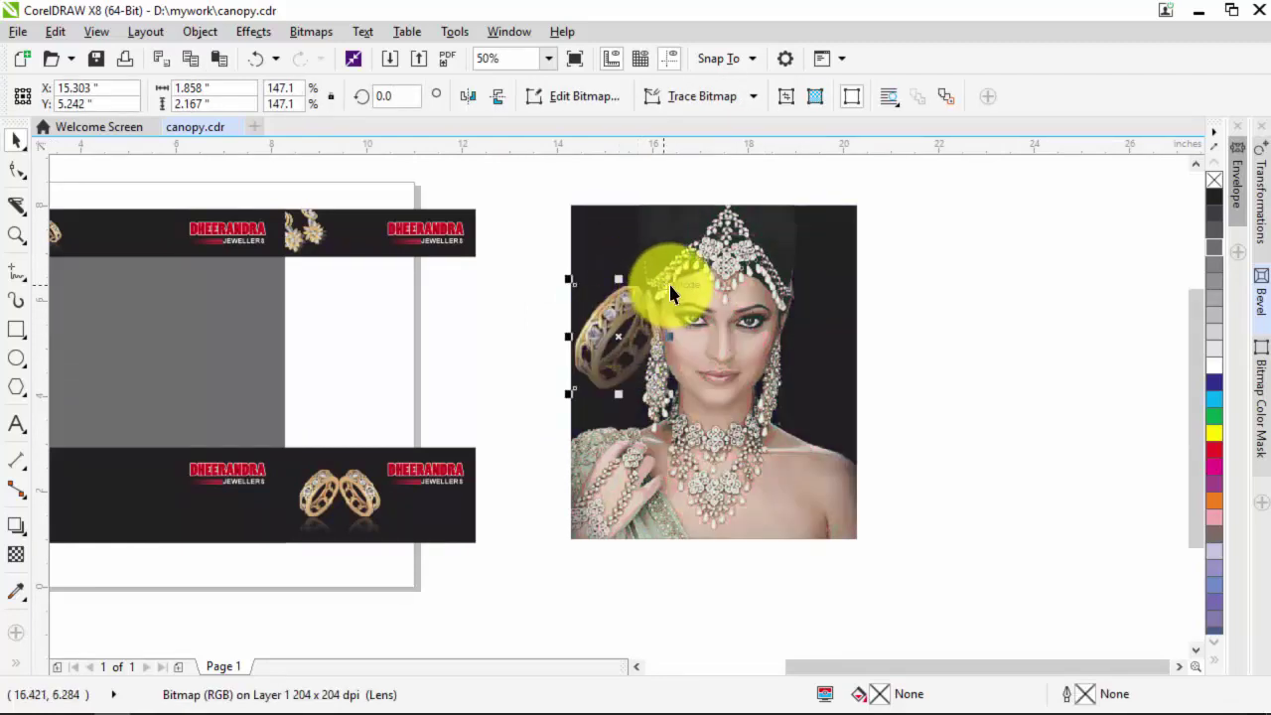
pyautogui.moveTo(669, 281); pyautogui.dragTo(645, 307)
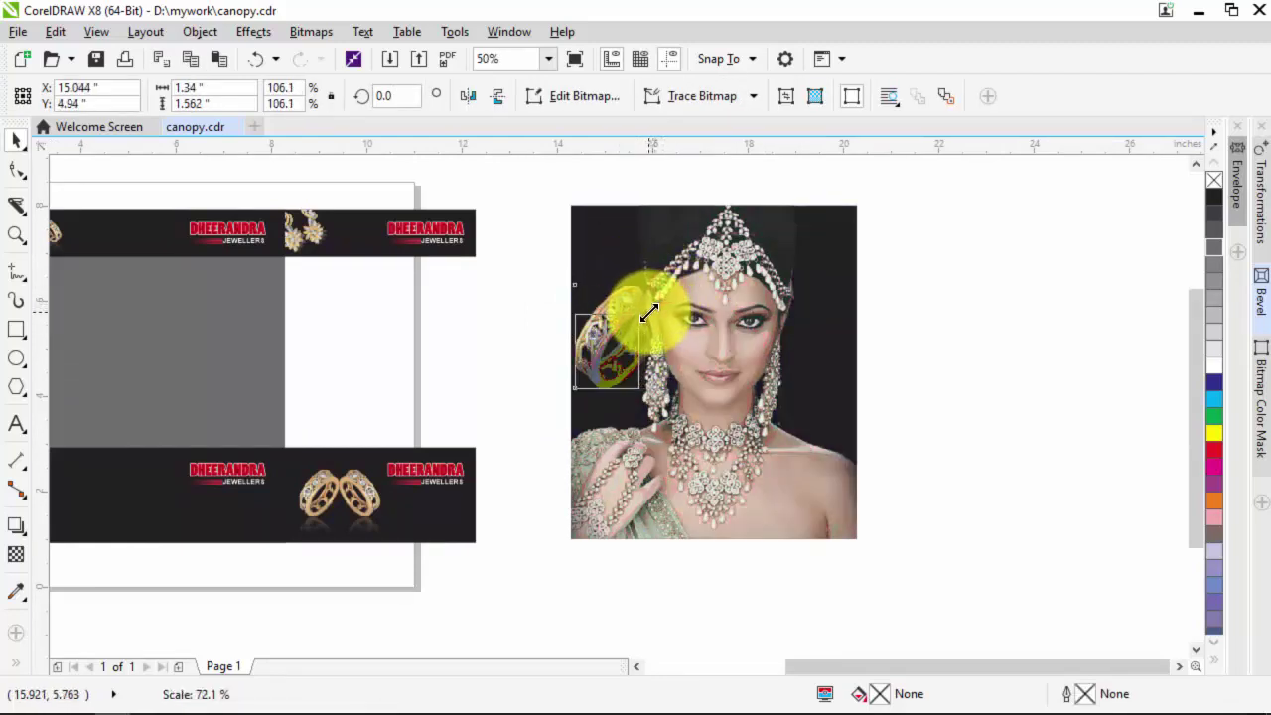
pyautogui.click(991, 346)
pyautogui.scroll(-1, 611, 356)
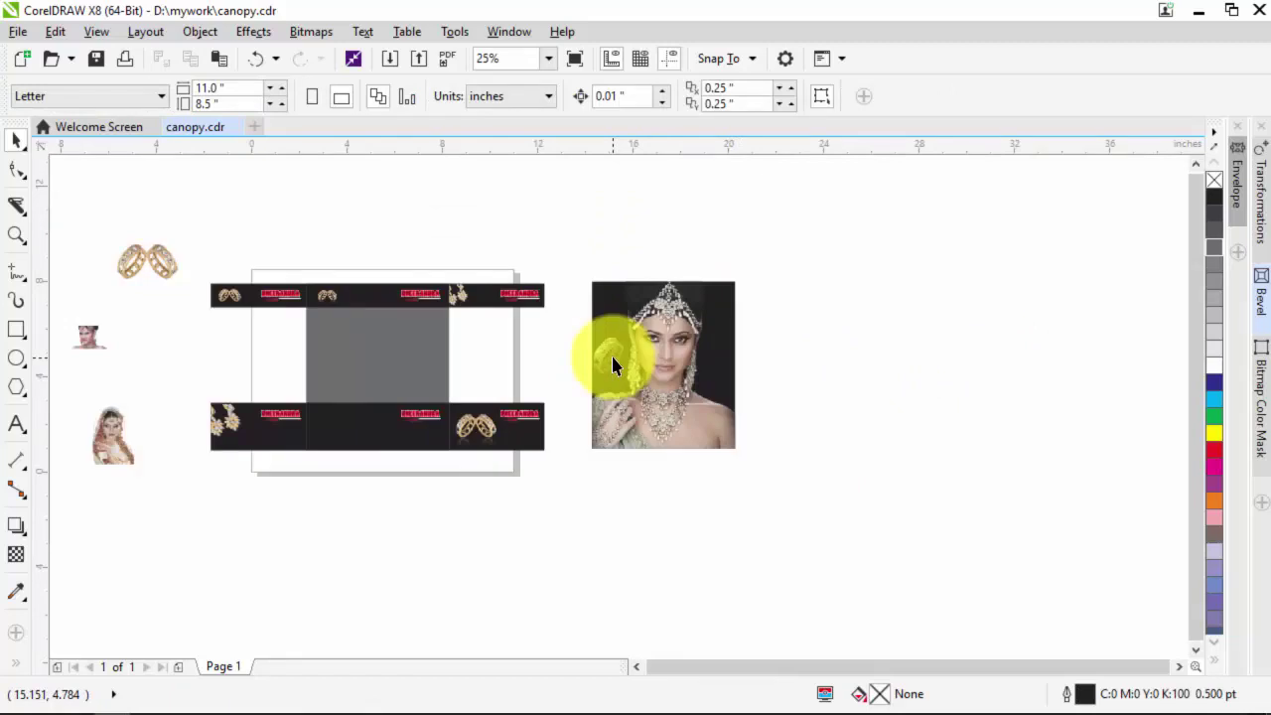
# Move the single ring from the portrait's left edge onto the lower center black panel.
pyautogui.moveTo(613, 366); pyautogui.dragTo(382, 407)
pyautogui.click(354, 473)
pyautogui.scroll(2, 344, 428)
pyautogui.scroll(-2, 372, 408)
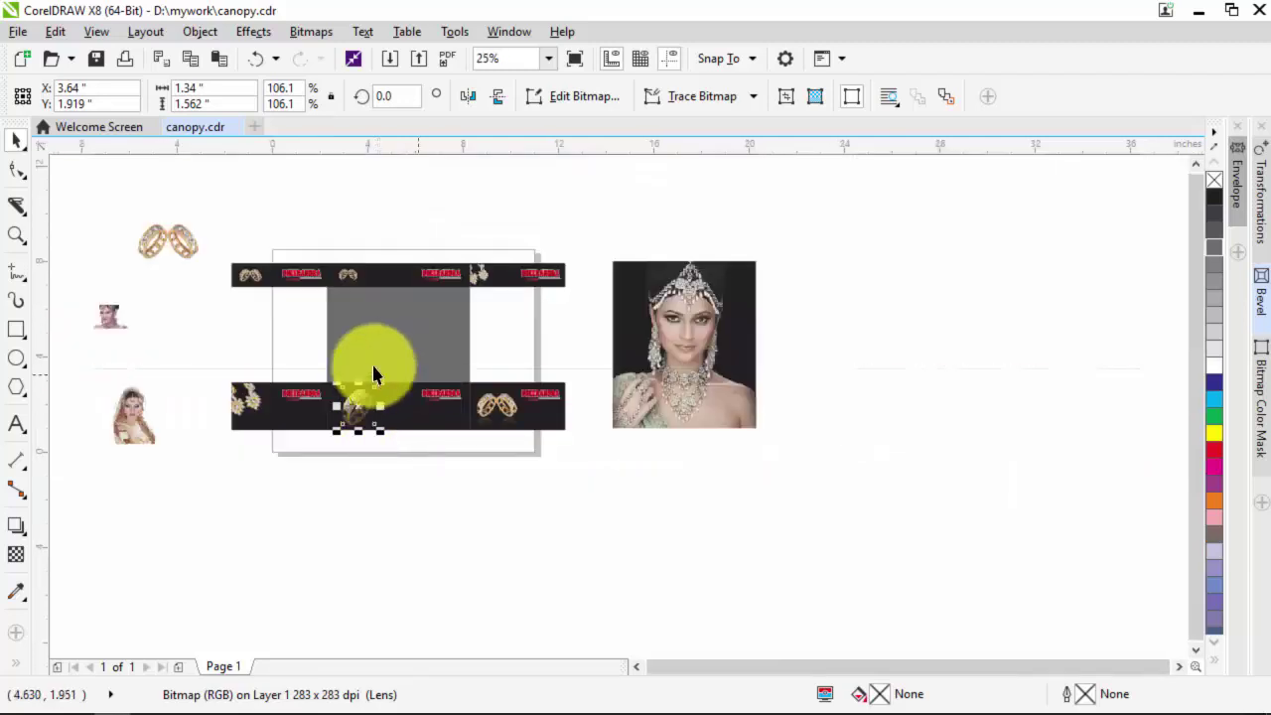
# Center the PowerClipped bridal portrait horizontally on the grey center rectangle and send the grey rectangle to the back.
pyautogui.click(708, 317)
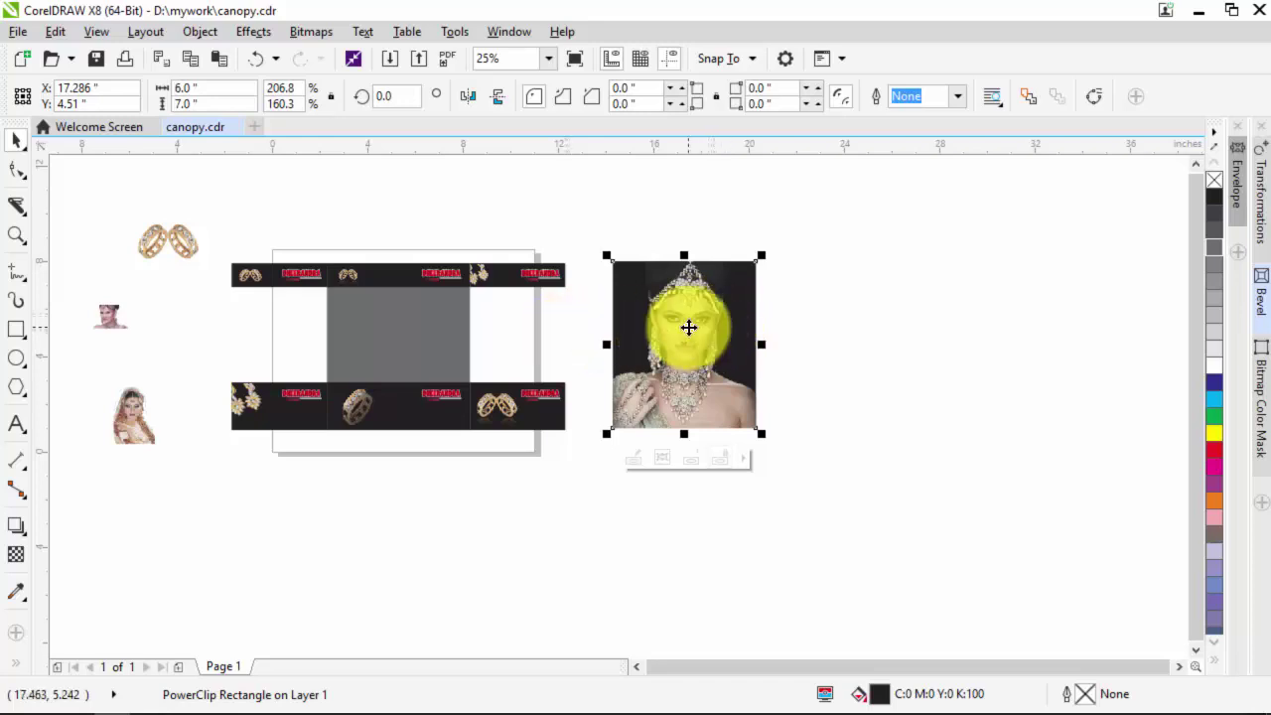
pyautogui.click(412, 341)
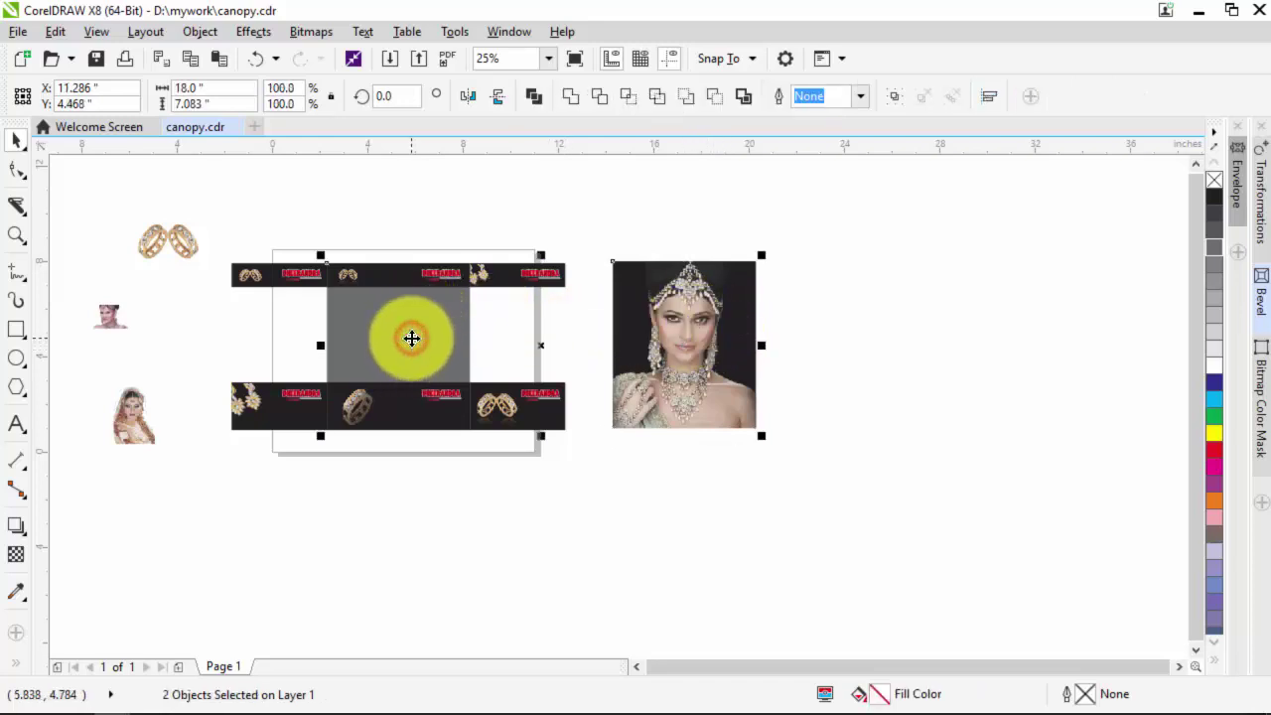
pyautogui.press('c')
pyautogui.click(561, 334)
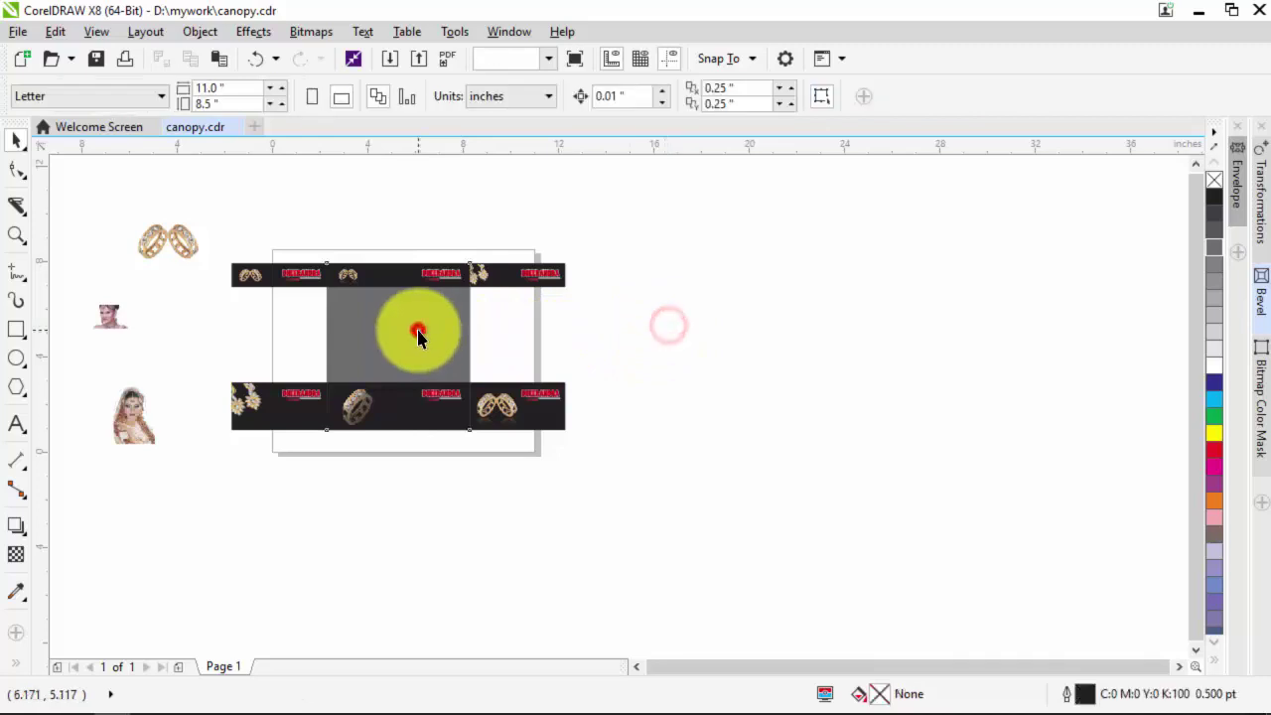
pyautogui.click(418, 333)
pyautogui.hotkey('shift', 'pagedown')
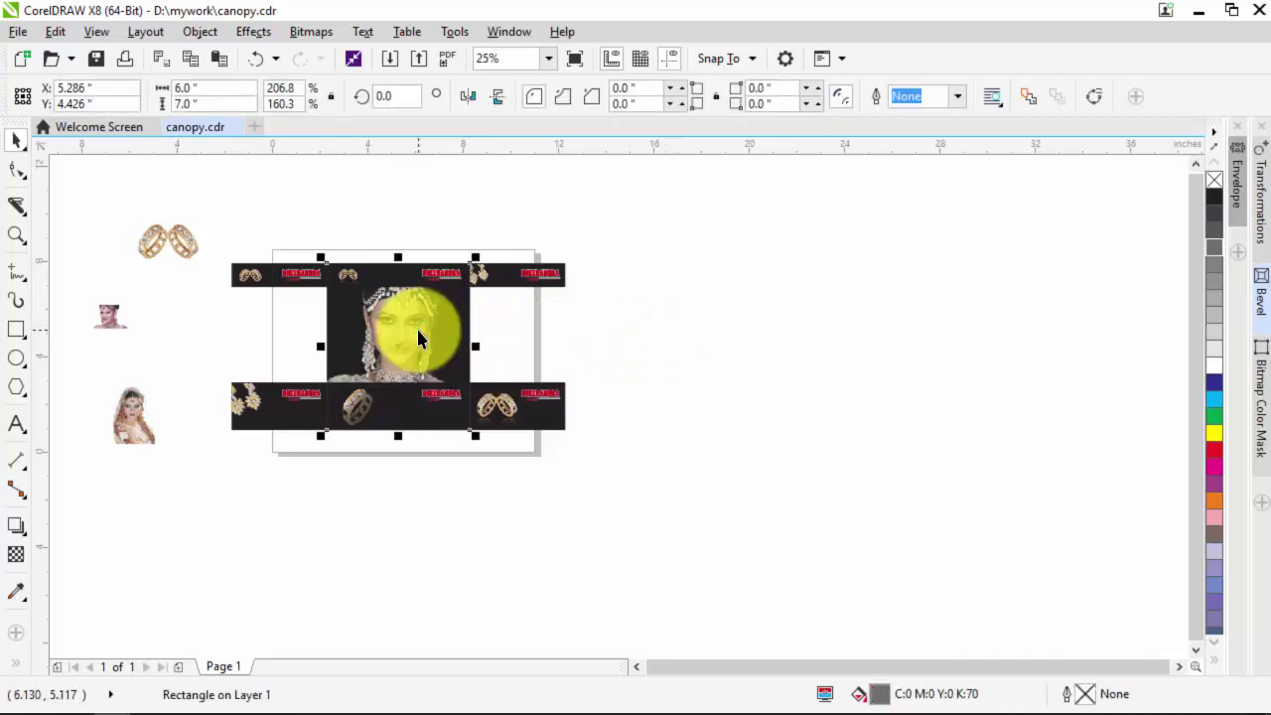
pyautogui.click(675, 355)
# Move the veiled bride cutout to the empty area right of the layout and delete the ring on the lower center panel.
pyautogui.scroll(1, 351, 331)
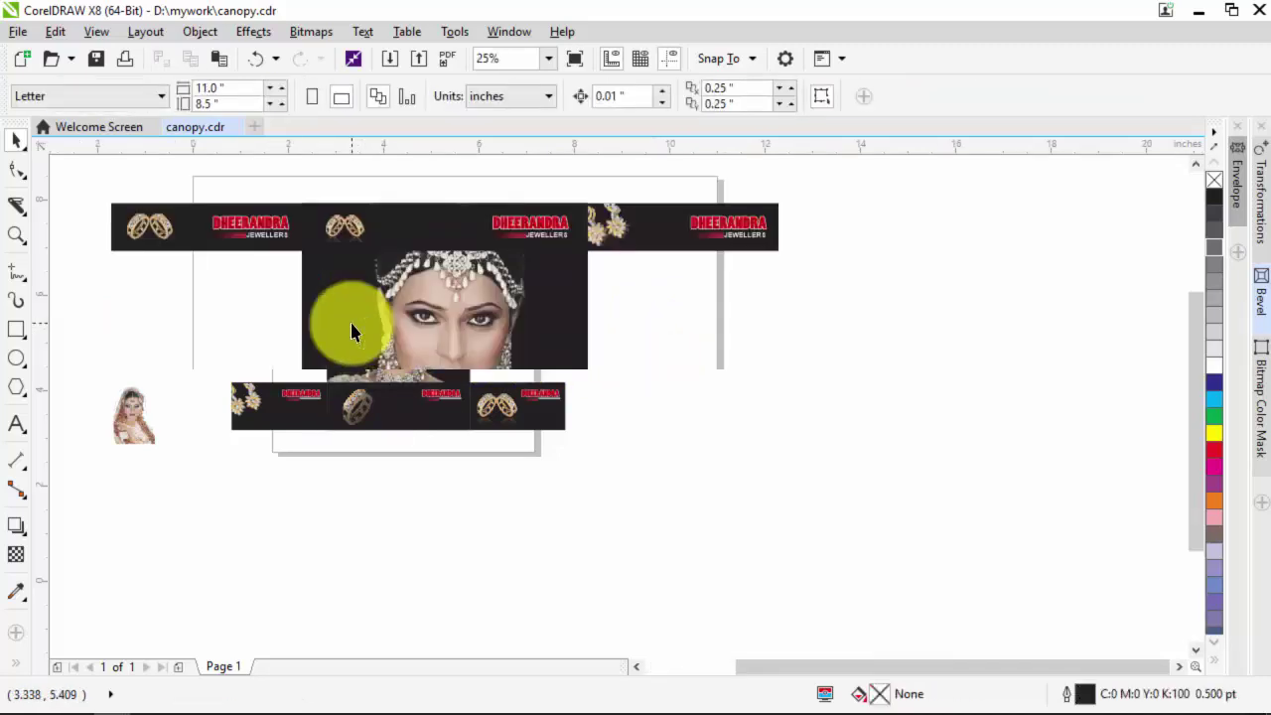
pyautogui.scroll(-1, 568, 316)
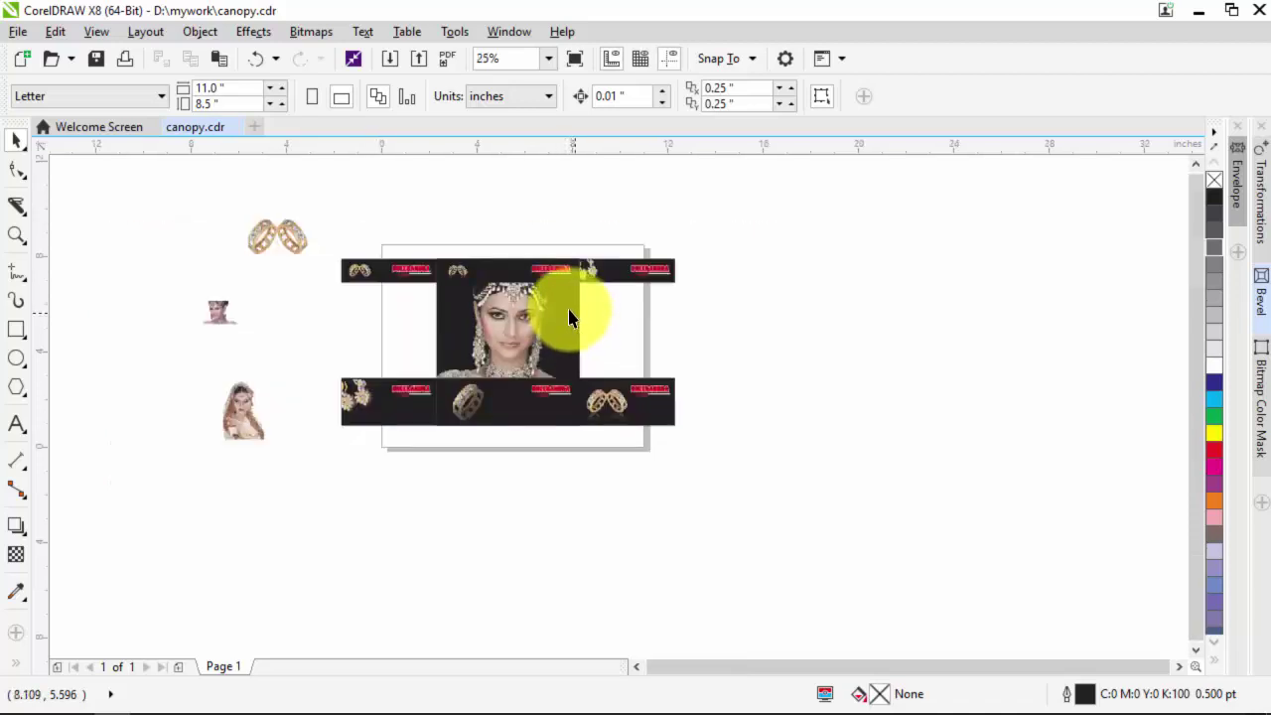
pyautogui.scroll(1, 500, 294)
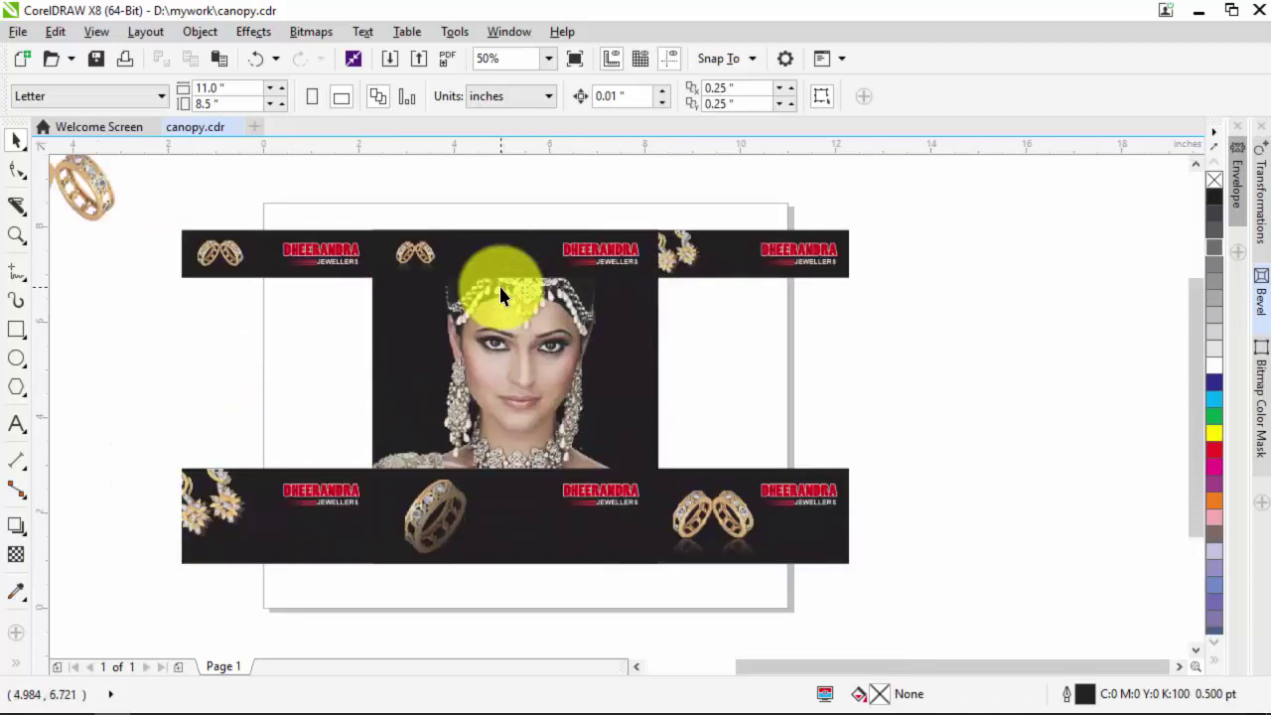
pyautogui.scroll(-1, 528, 333)
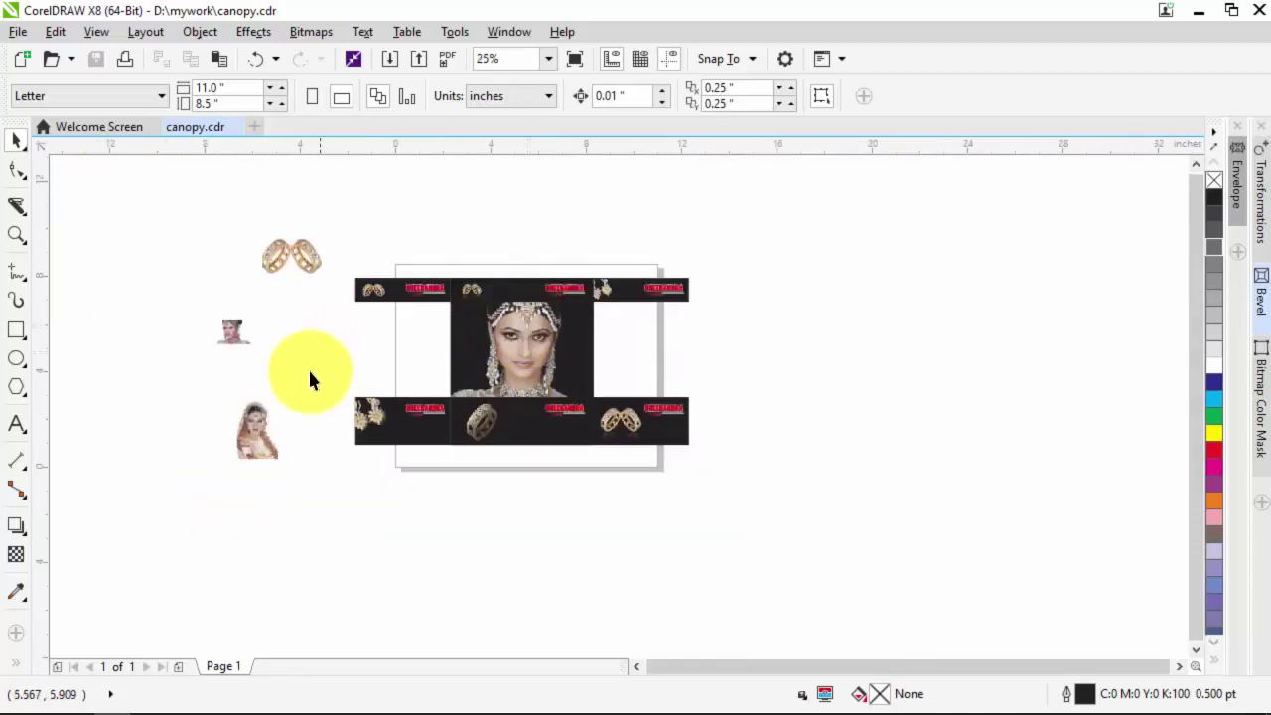
pyautogui.click(254, 429)
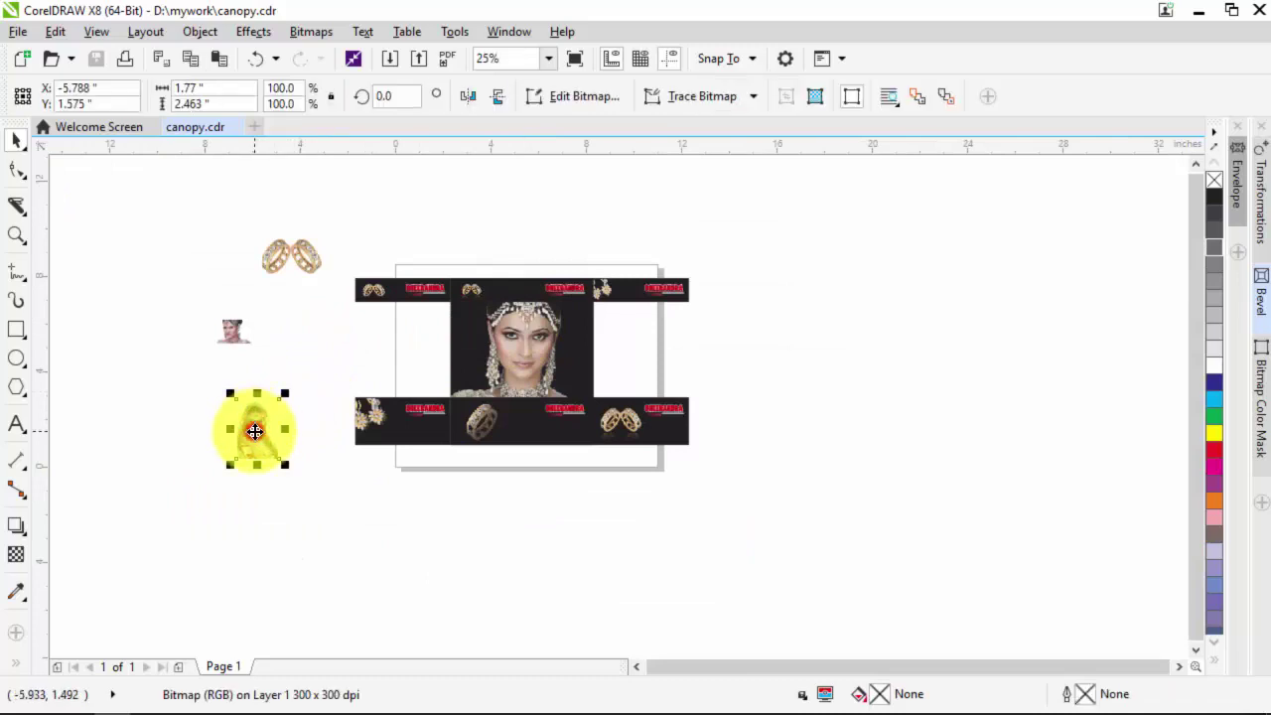
pyautogui.moveTo(254, 429); pyautogui.dragTo(951, 463)
pyautogui.click(481, 434)
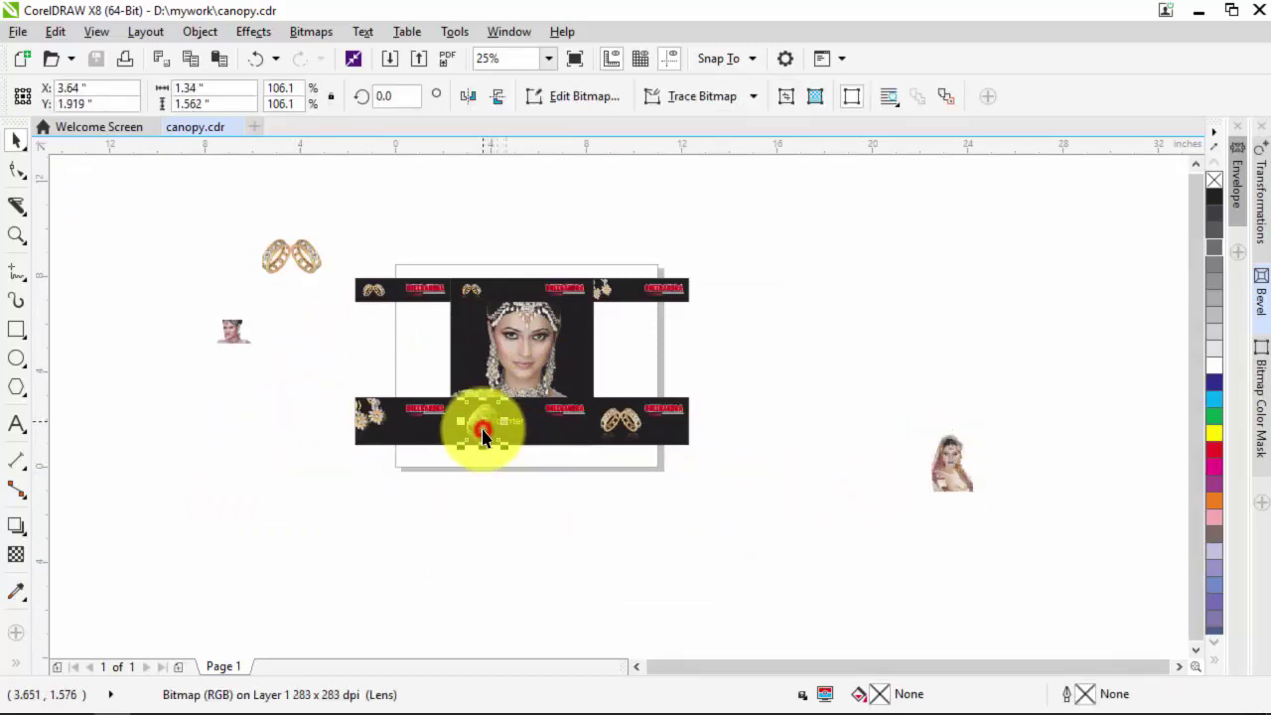
pyautogui.press('Escape')
# Try the small woman's cutout on the lower center panel, and move it to the empty area right of the canopy.
pyautogui.moveTo(236, 340); pyautogui.dragTo(484, 427)
pyautogui.scroll(1, 485, 422)
pyautogui.scroll(-1, 471, 429)
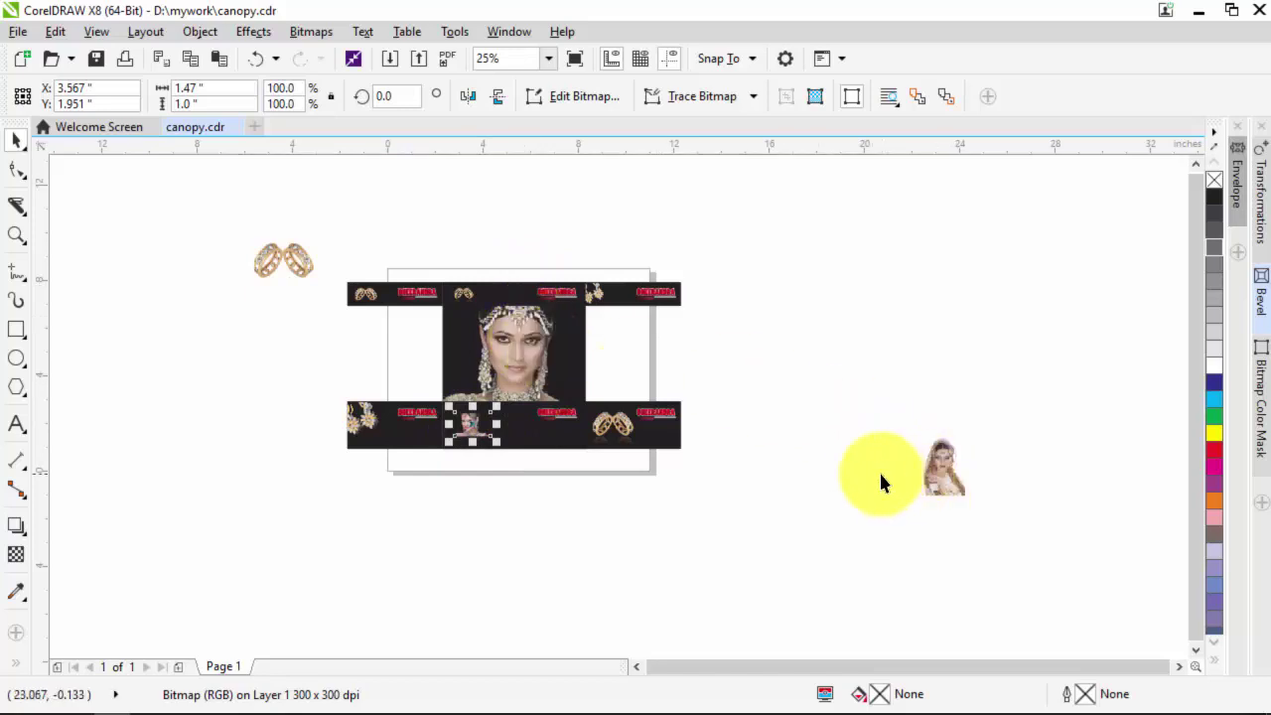
pyautogui.moveTo(475, 425); pyautogui.dragTo(741, 343)
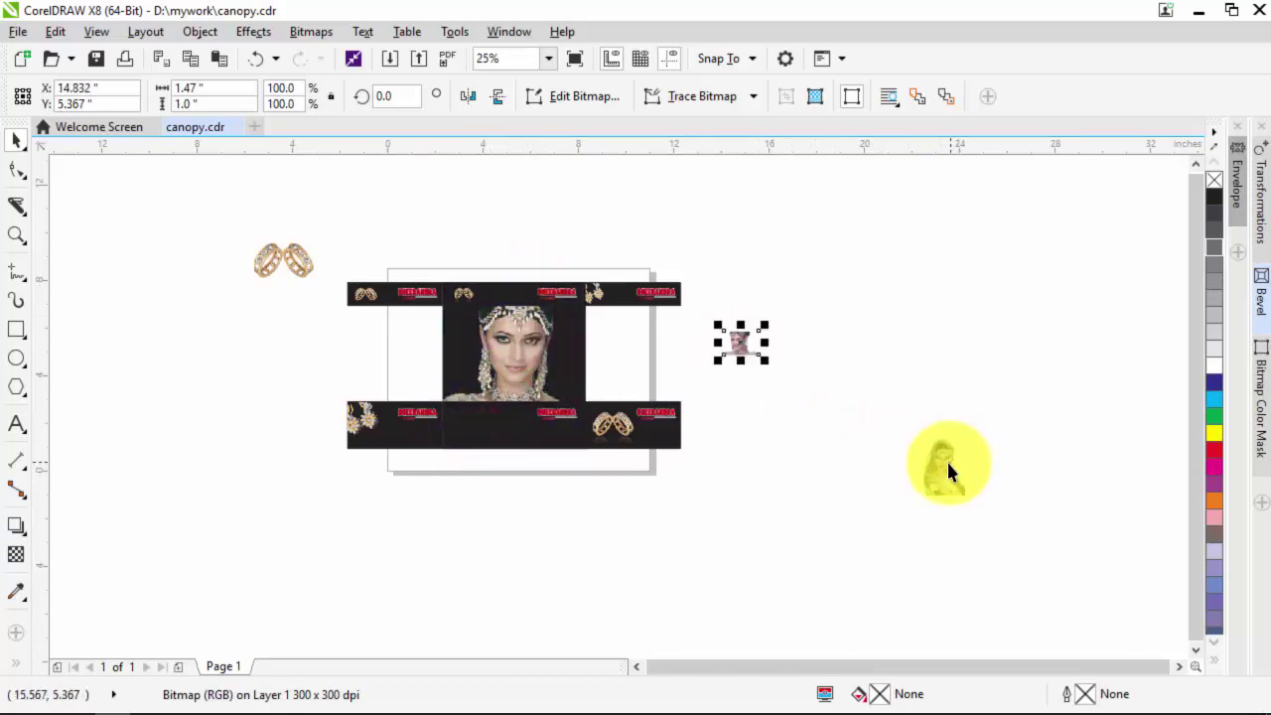
# Place the veiled bride cutout in the left part of the lower center panel and shrink it proportionally to fit the strip's height.
pyautogui.moveTo(947, 463); pyautogui.dragTo(474, 427)
pyautogui.keyDown('shift'); pyautogui.click(526, 444); pyautogui.keyUp('shift')
pyautogui.press('e')
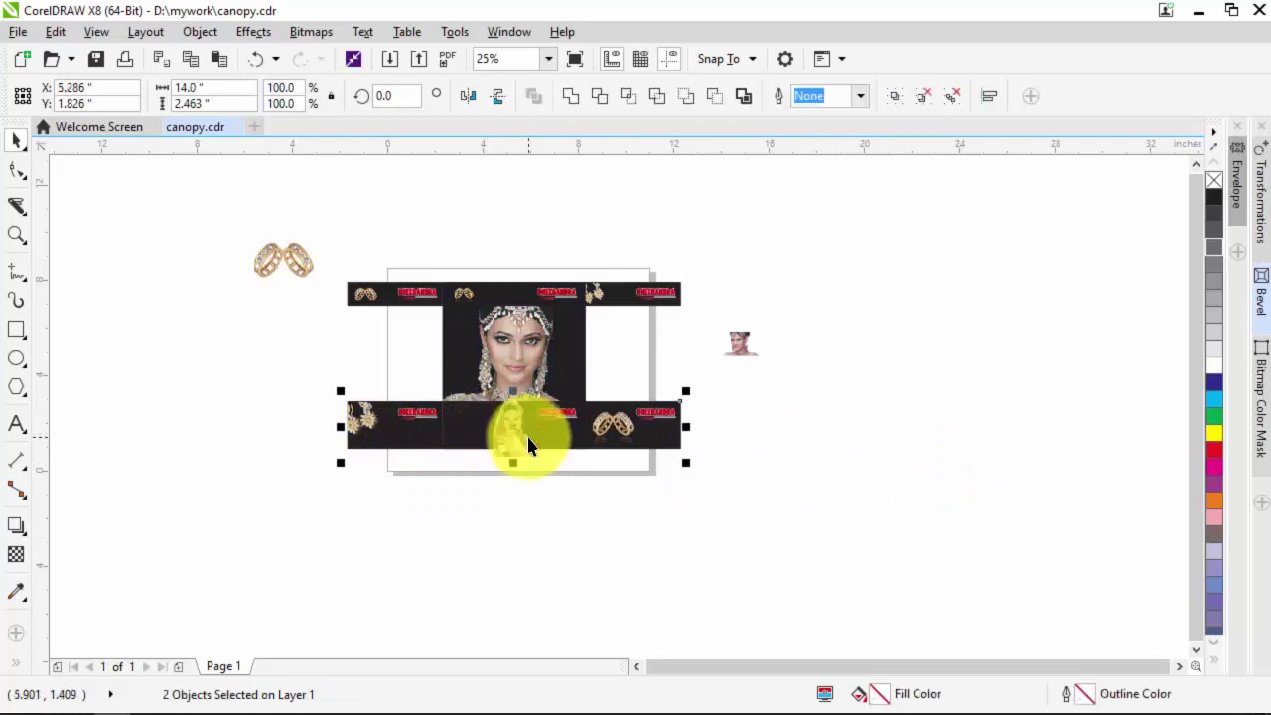
pyautogui.scroll(2, 488, 425)
pyautogui.moveTo(556, 449); pyautogui.dragTo(375, 461)
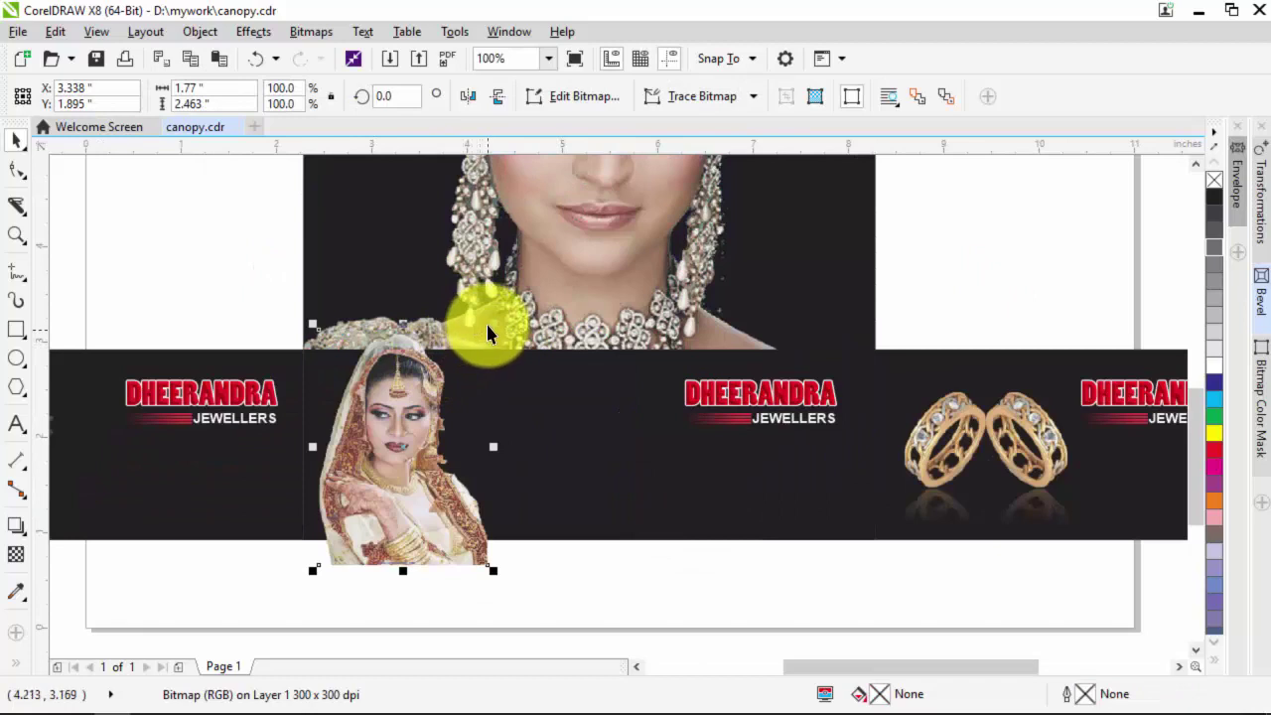
pyautogui.moveTo(487, 327); pyautogui.dragTo(467, 351)
pyautogui.moveTo(411, 426); pyautogui.dragTo(389, 437)
# Ungroup all objects in the group of black rectangles forming the bottom strip.
pyautogui.click(498, 392)
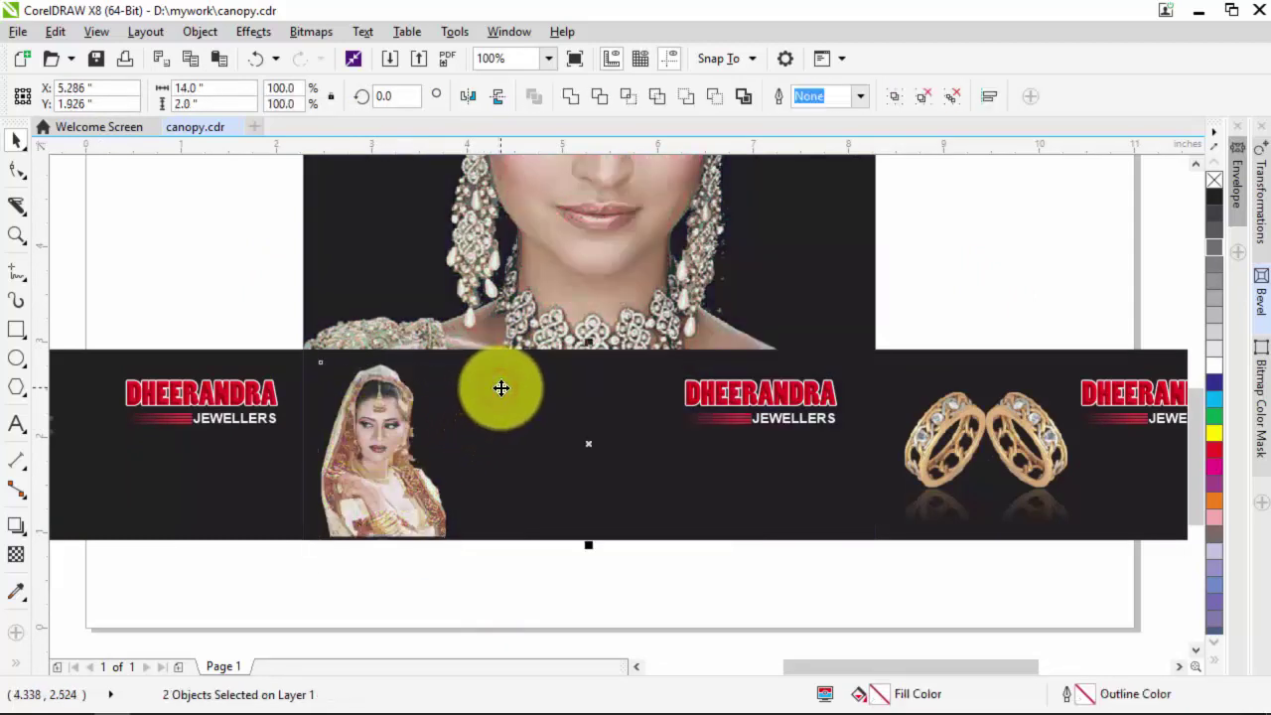
pyautogui.click(500, 565)
pyautogui.click(493, 438)
pyautogui.rightClick(494, 438)
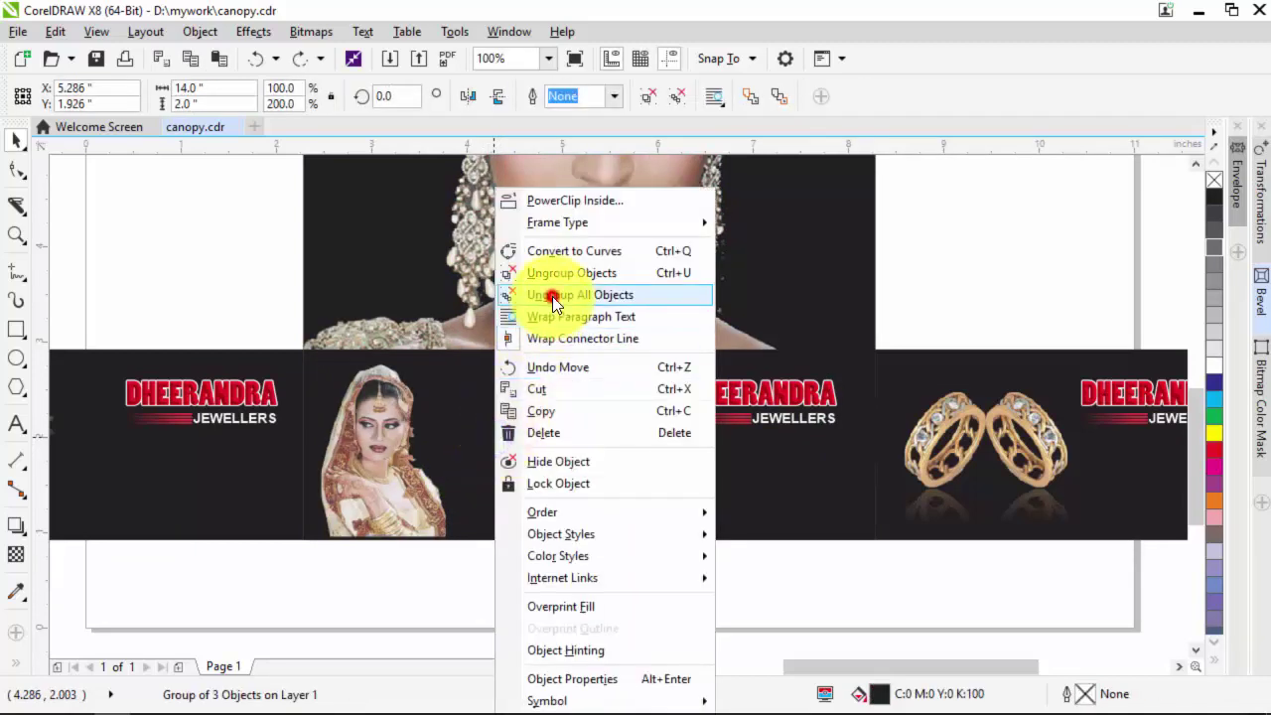
pyautogui.click(552, 296)
# Align the veiled bride cutout with the left and bottom edges of the lower center rectangle.
pyautogui.click(408, 593)
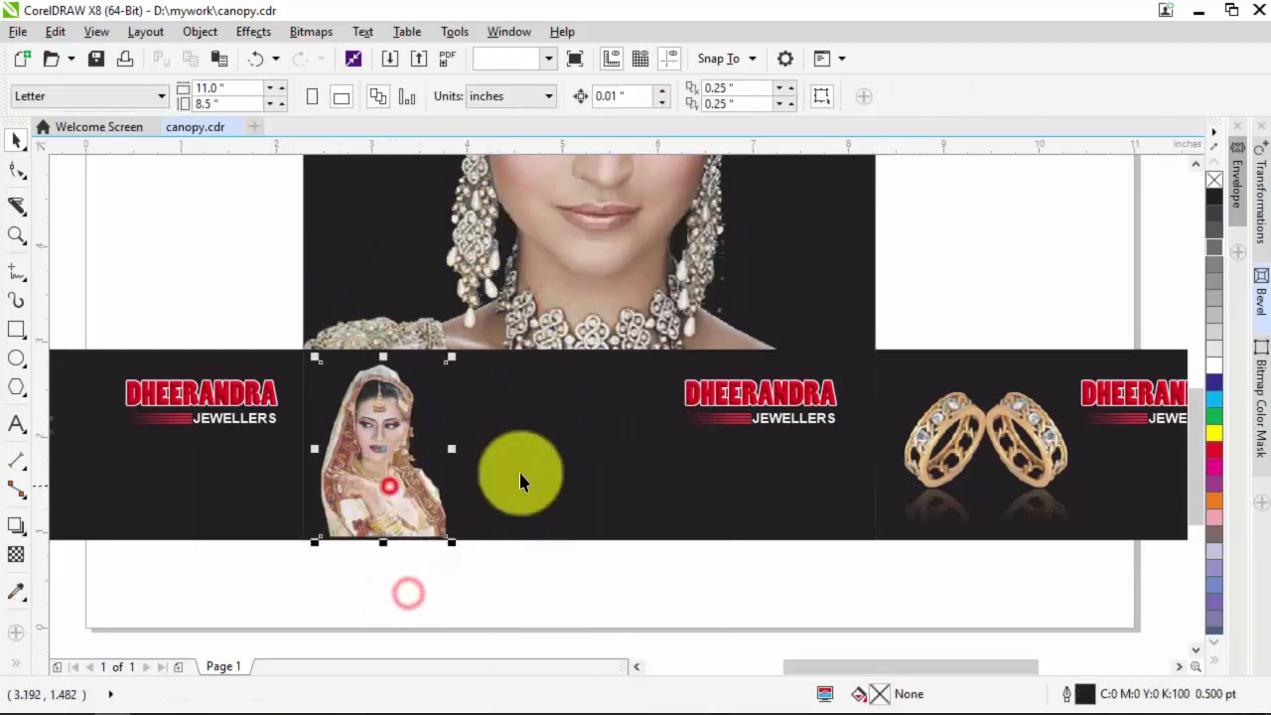
pyautogui.click(581, 465)
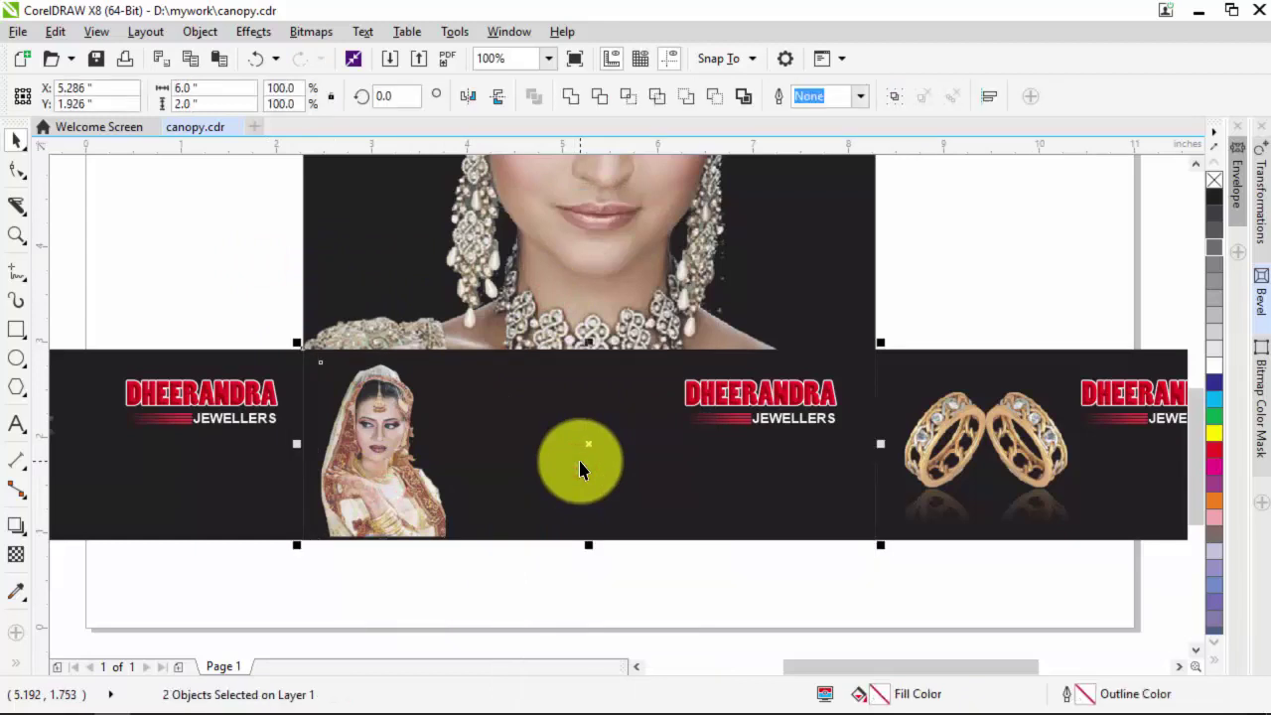
pyautogui.click(570, 577)
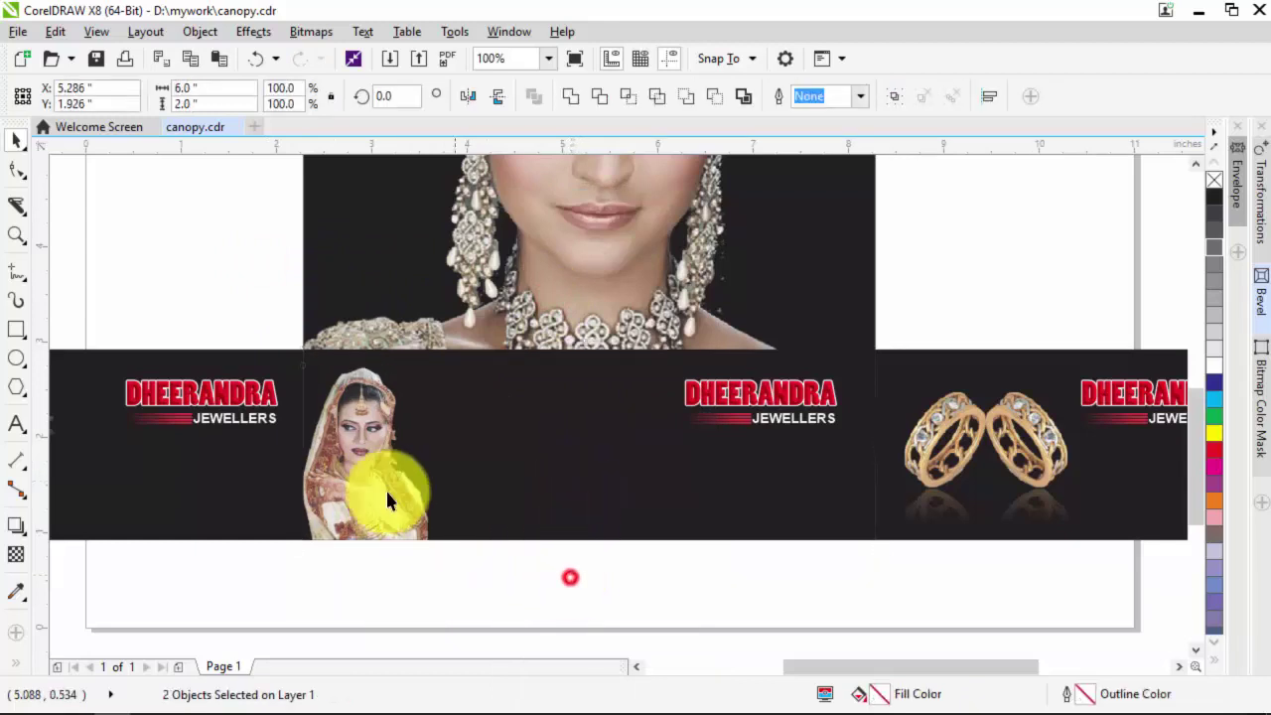
# Try the small woman's cutout to the right of the rings on the top strip's center section.
pyautogui.scroll(-2, 342, 451)
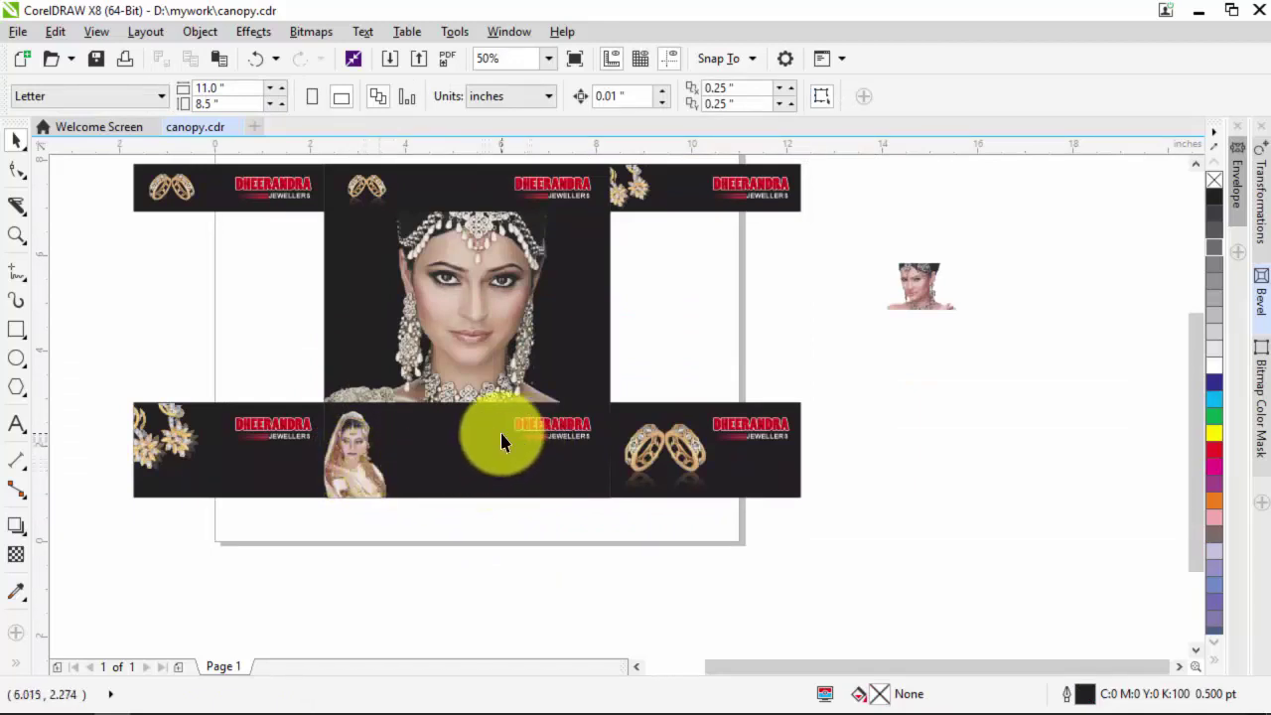
pyautogui.scroll(-1, 501, 442)
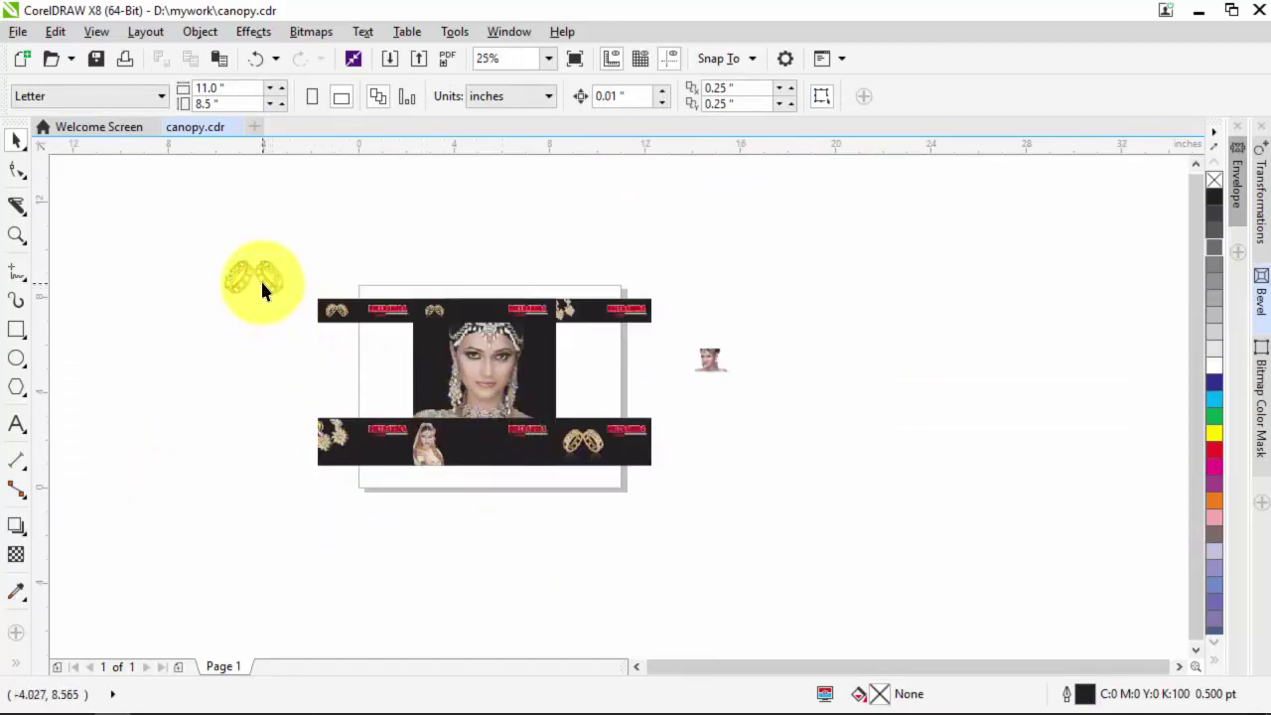
pyautogui.scroll(1, 470, 370)
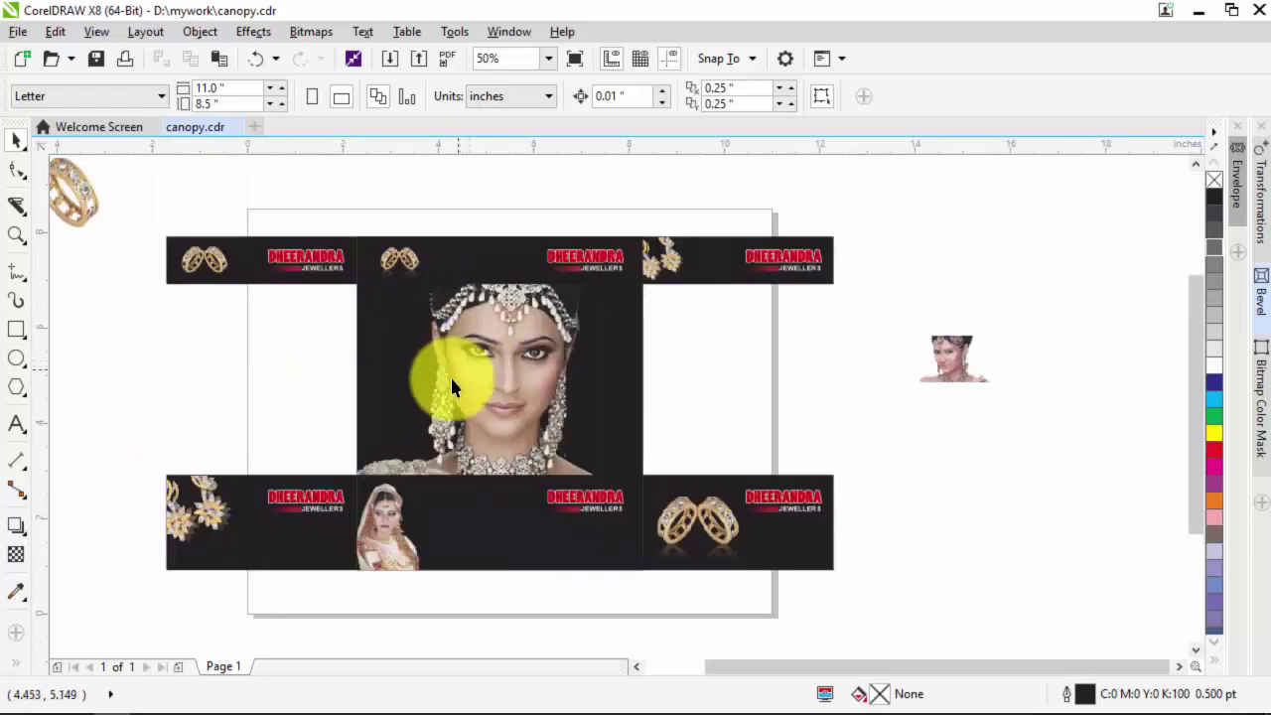
pyautogui.moveTo(950, 360); pyautogui.dragTo(462, 264)
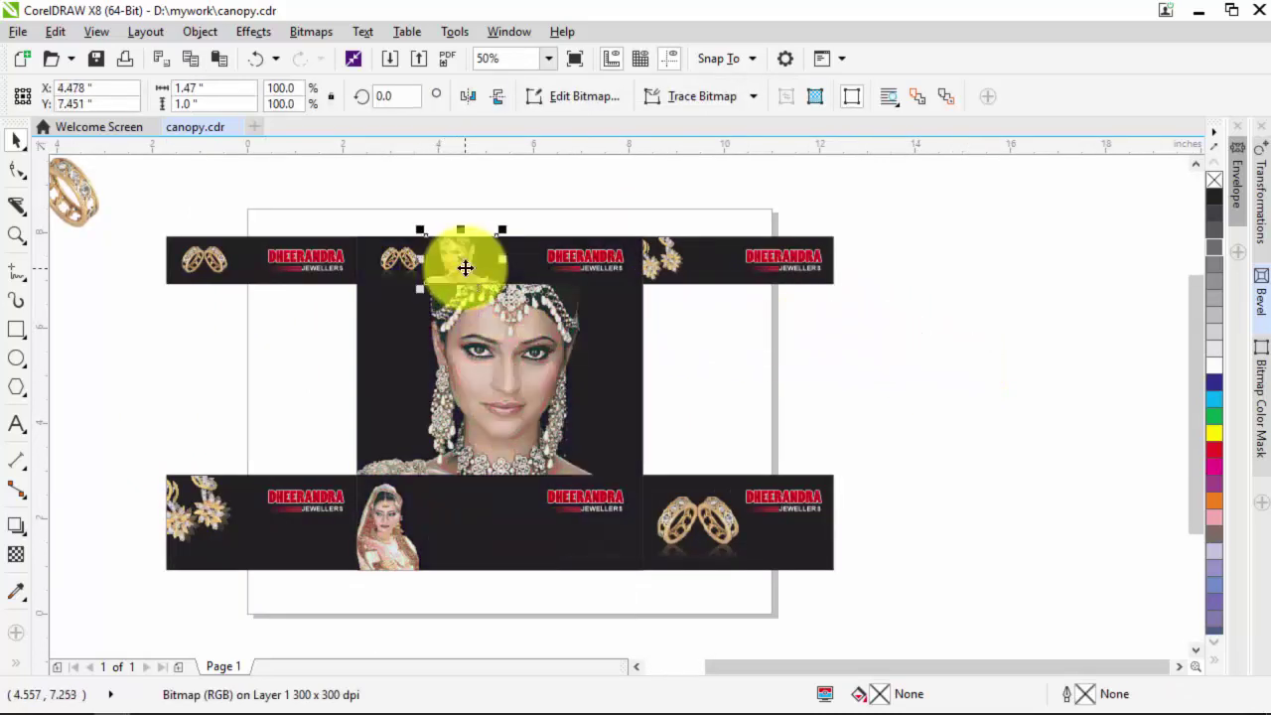
# Try moving the top center rings to the other side of the woman's cutout and undo that move.
pyautogui.scroll(1, 453, 217)
pyautogui.moveTo(363, 292); pyautogui.dragTo(569, 288)
pyautogui.hotkey('ctrl', 'z')
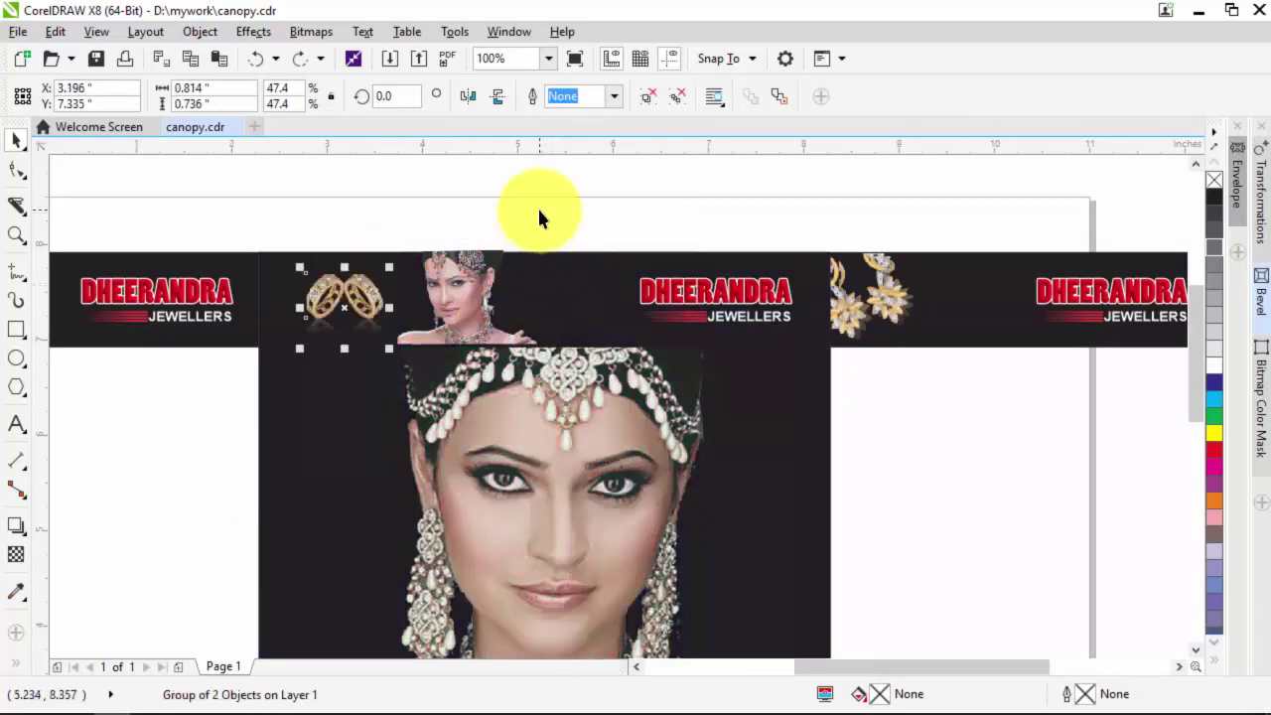
pyautogui.scroll(-1, 538, 209)
pyautogui.click(507, 191)
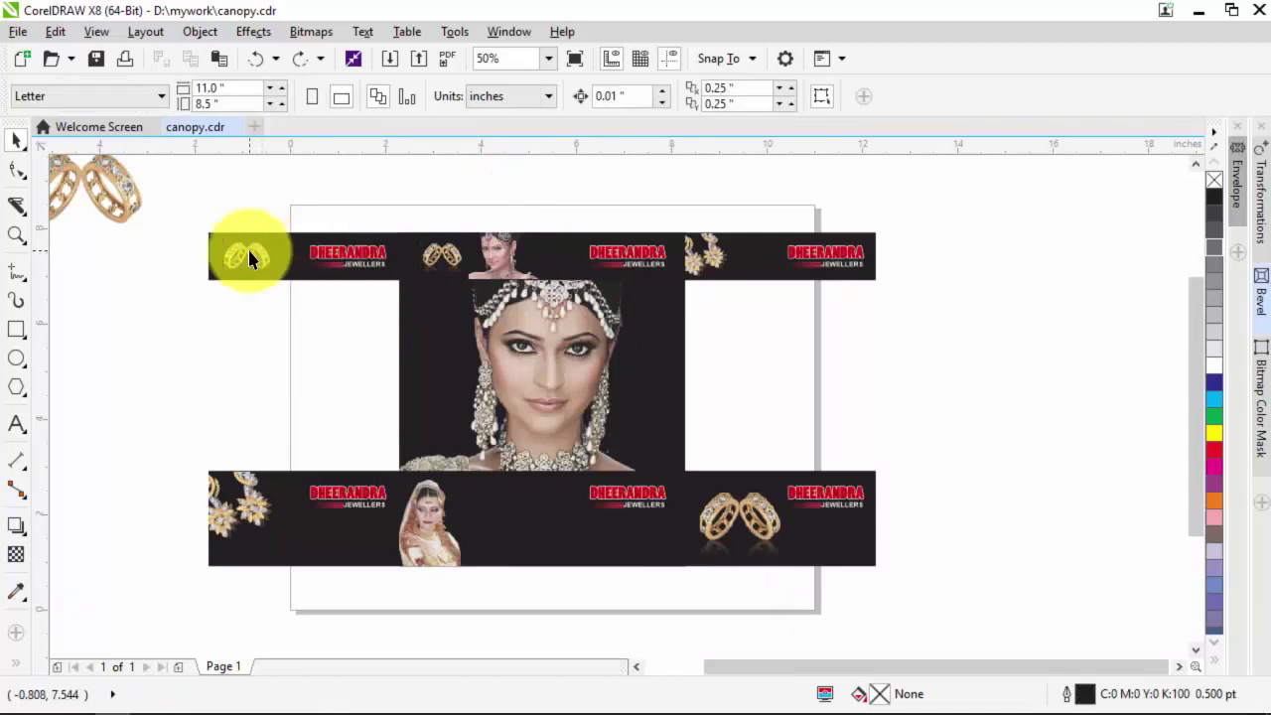
# Move the rings from the top strip's left section to the lower center panel and left-align the small woman's cutout in that section.
pyautogui.moveTo(248, 255); pyautogui.dragTo(535, 552)
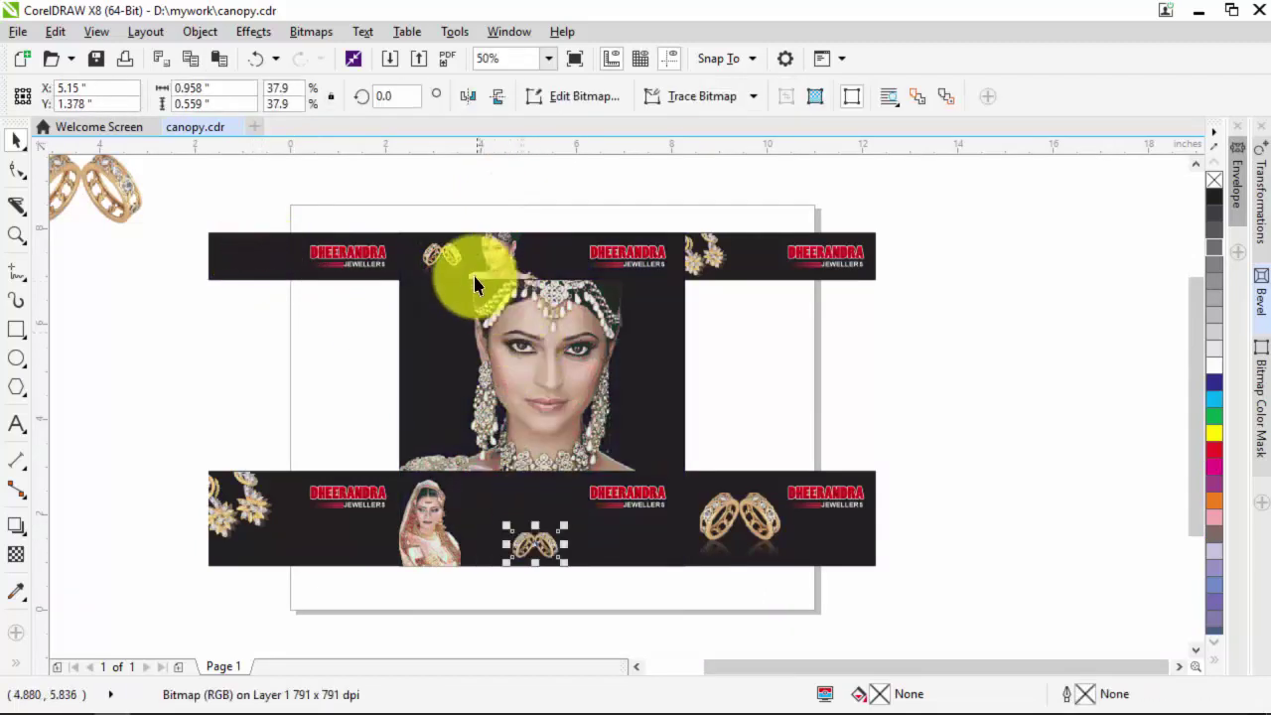
pyautogui.moveTo(477, 254); pyautogui.dragTo(235, 257)
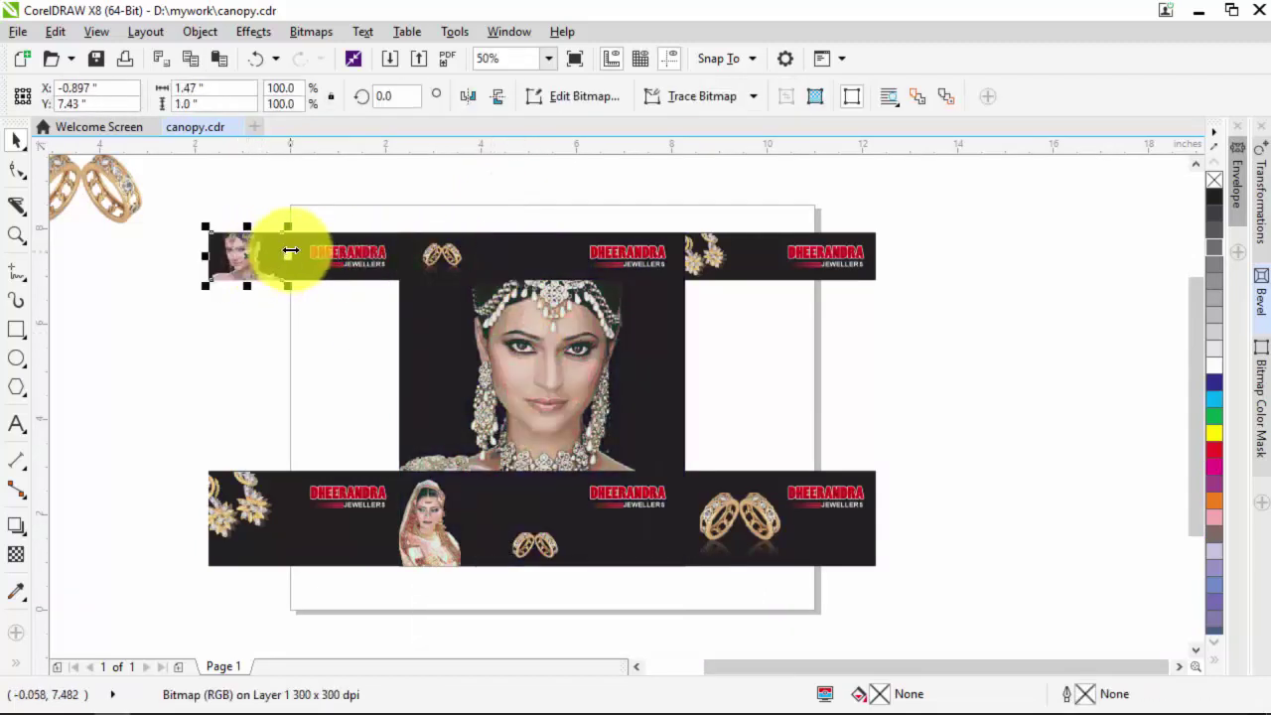
pyautogui.keyDown('shift'); pyautogui.click(294, 239); pyautogui.keyUp('shift')
pyautogui.press('r')
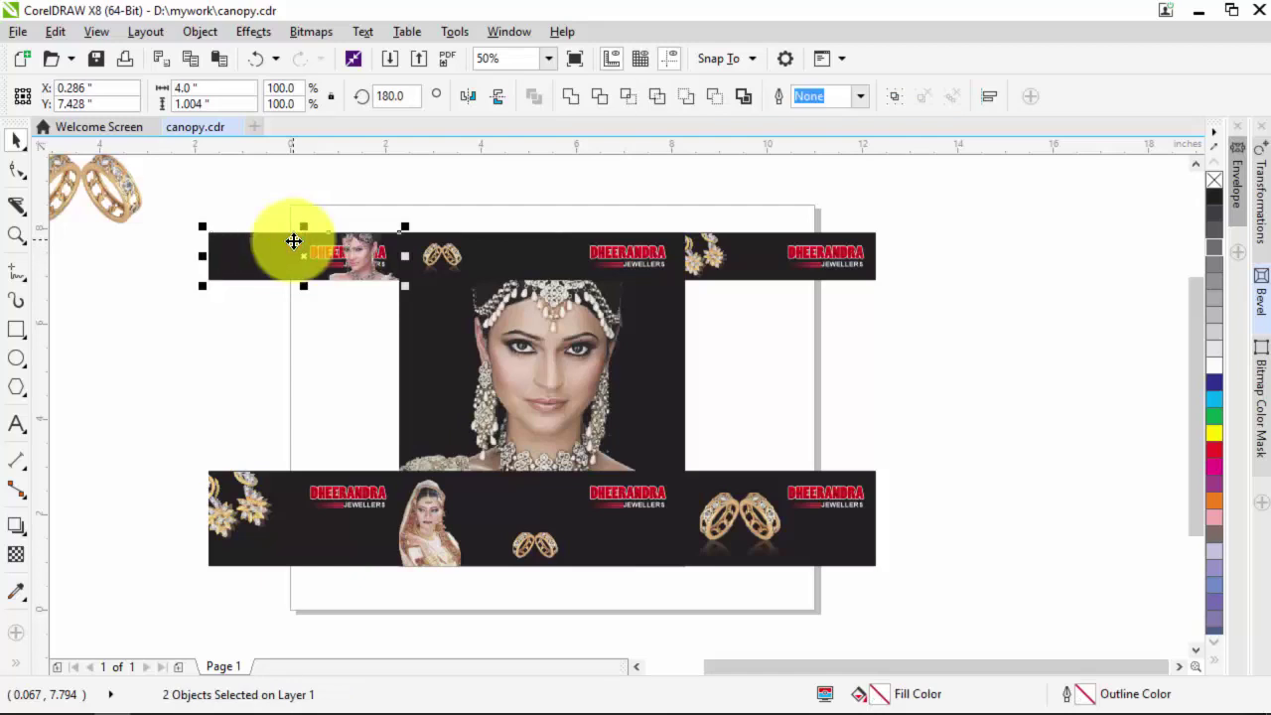
pyautogui.press('l')
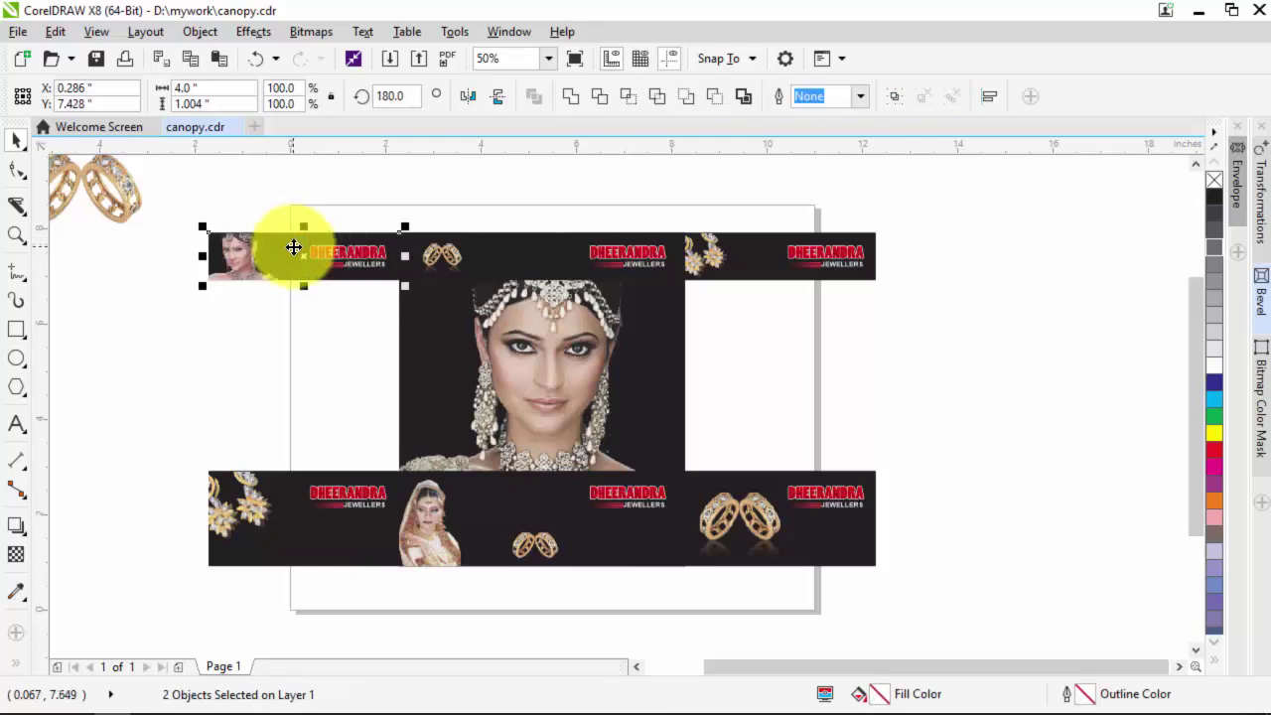
pyautogui.click(188, 375)
# Examine the woman's cutout at the top strip's left end and the arrangement of images across the whole canopy layout.
pyautogui.scroll(2, 225, 260)
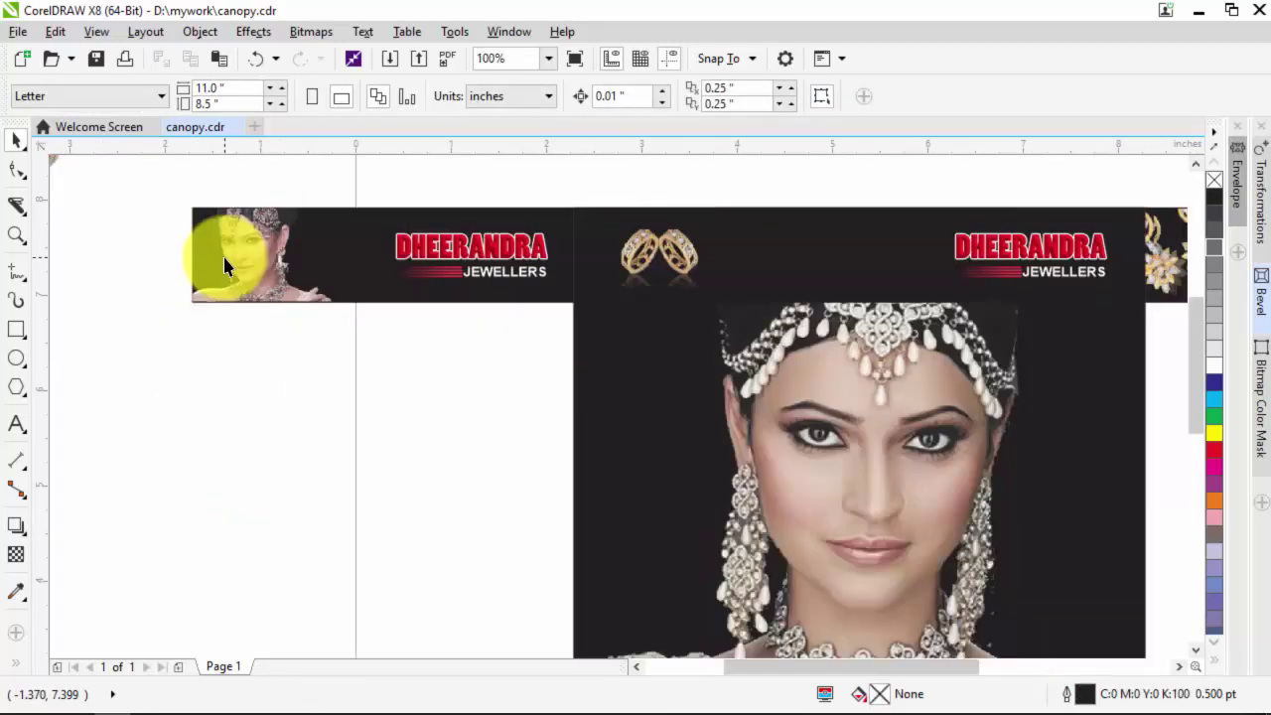
pyautogui.scroll(1, 254, 264)
pyautogui.click(233, 284)
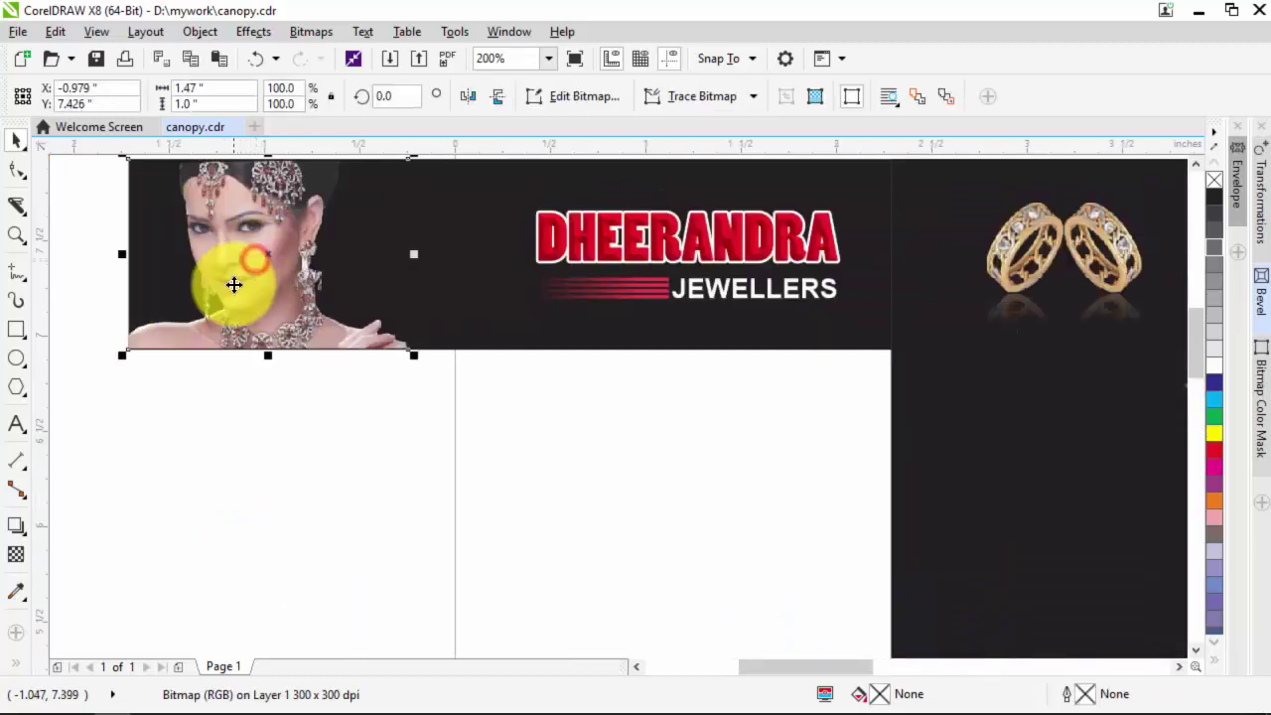
pyautogui.scroll(-1, 233, 285)
pyautogui.click(255, 375)
pyautogui.scroll(-1, 239, 360)
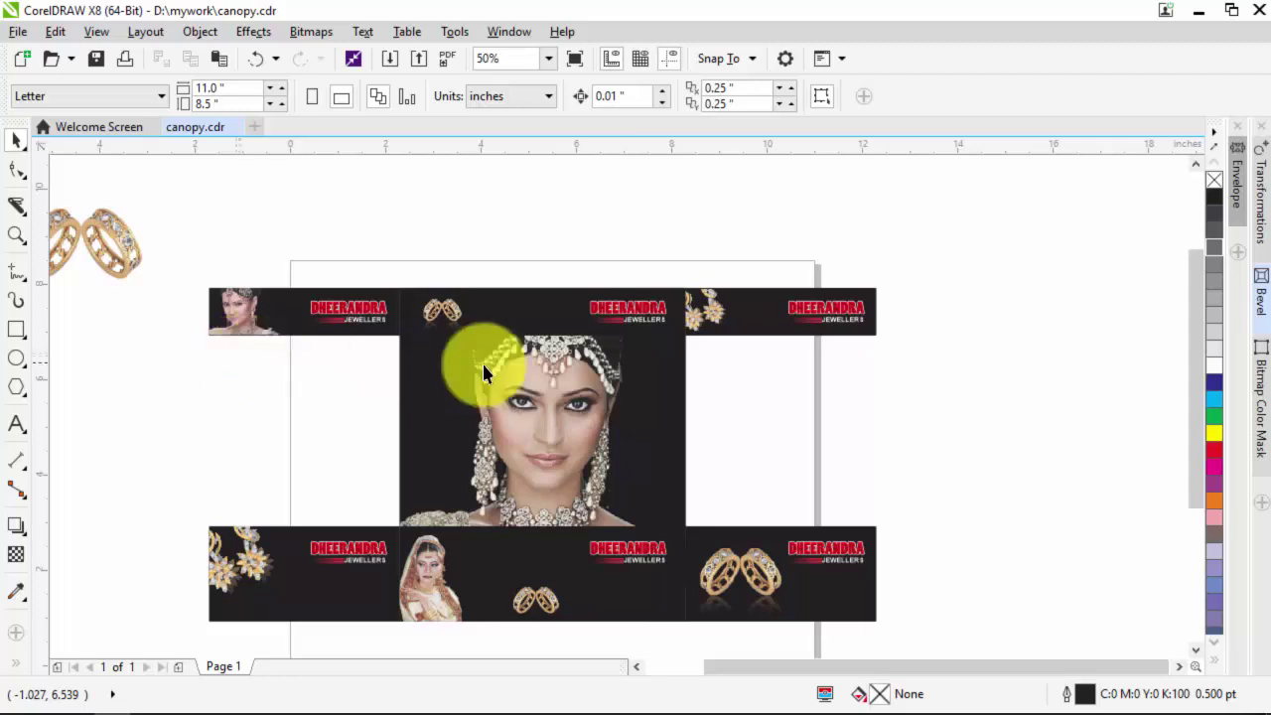
pyautogui.scroll(-1, 753, 349)
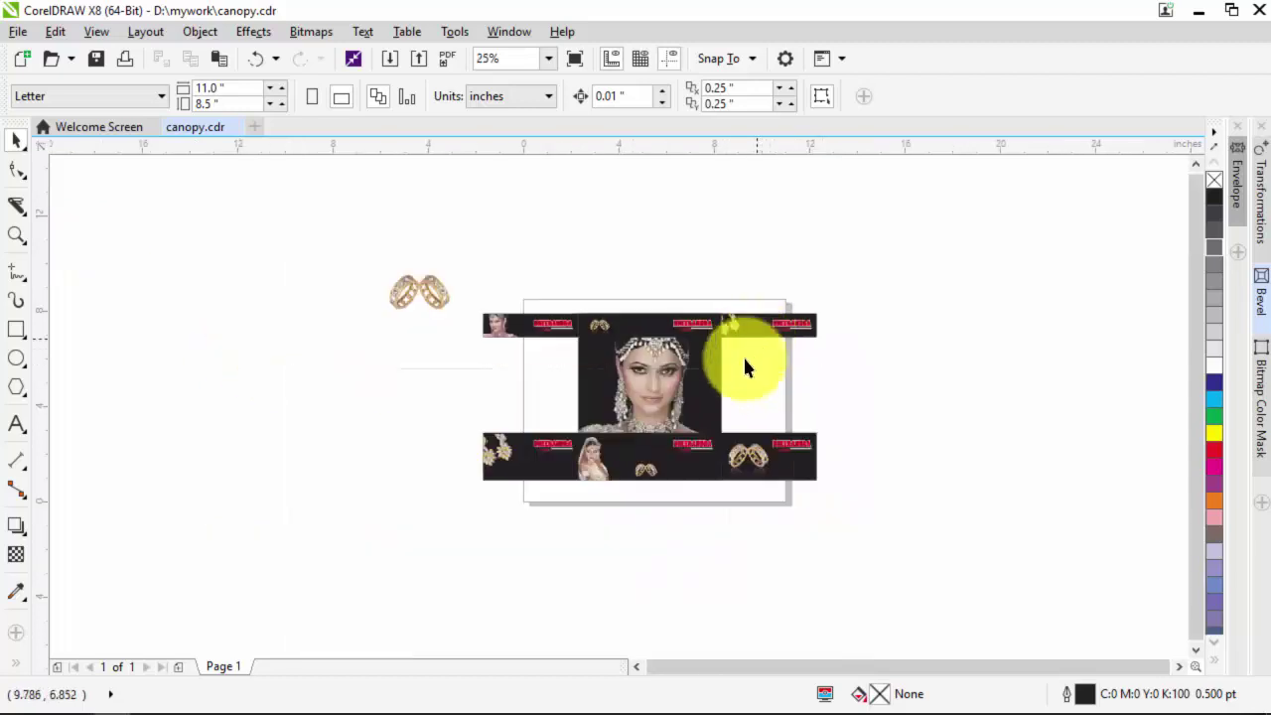
pyautogui.scroll(1, 728, 430)
pyautogui.scroll(1, 610, 473)
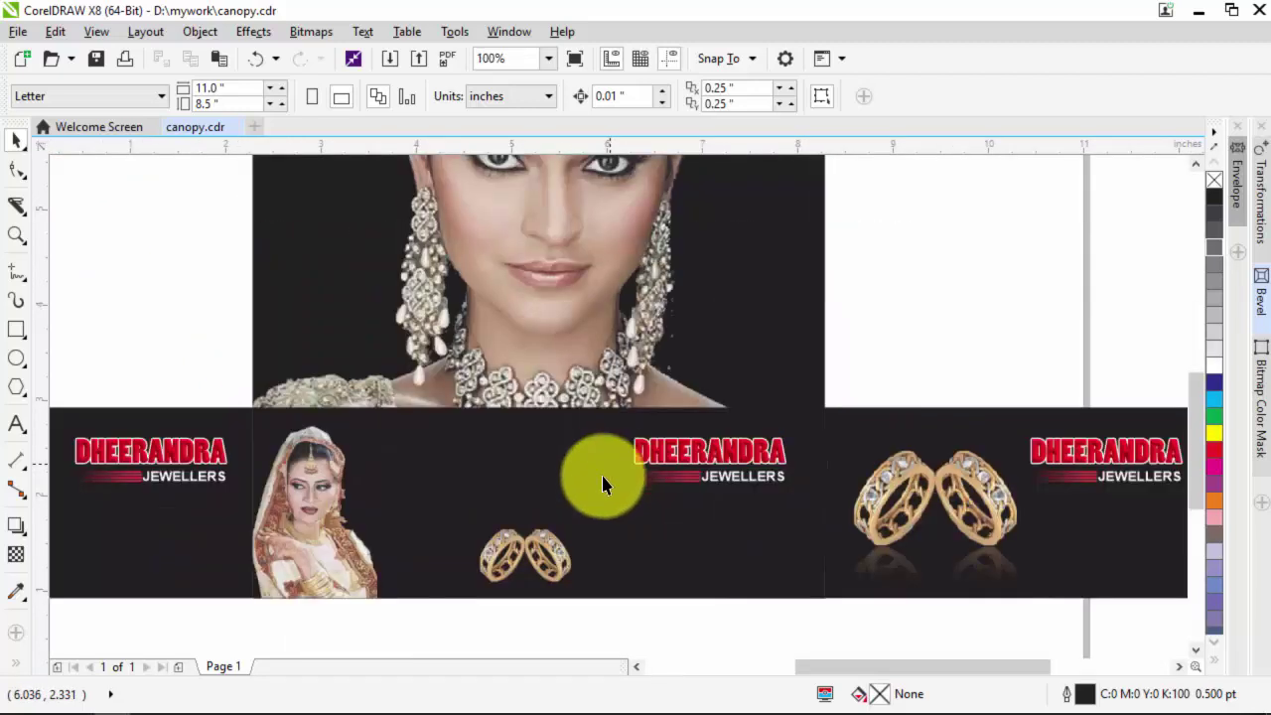
# Enlarge the small rings on the lower center panel, then delete them from the layout.
pyautogui.click(553, 529)
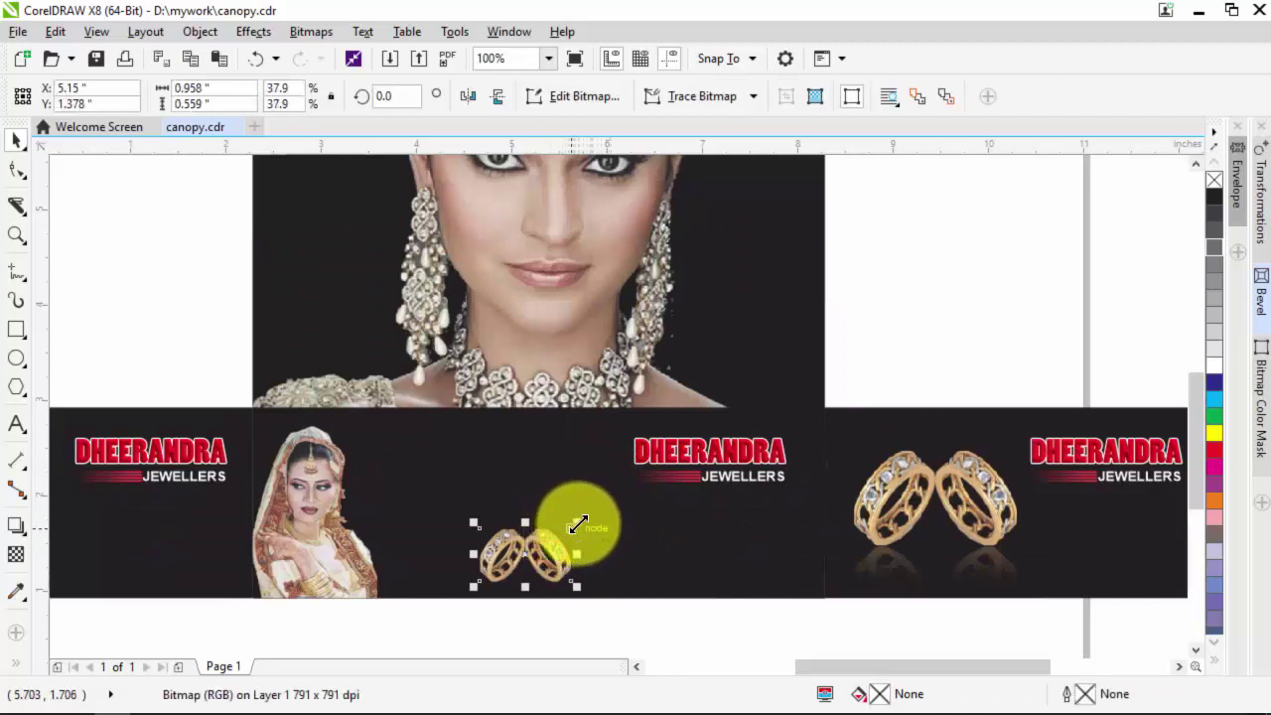
pyautogui.moveTo(577, 524); pyautogui.dragTo(603, 507)
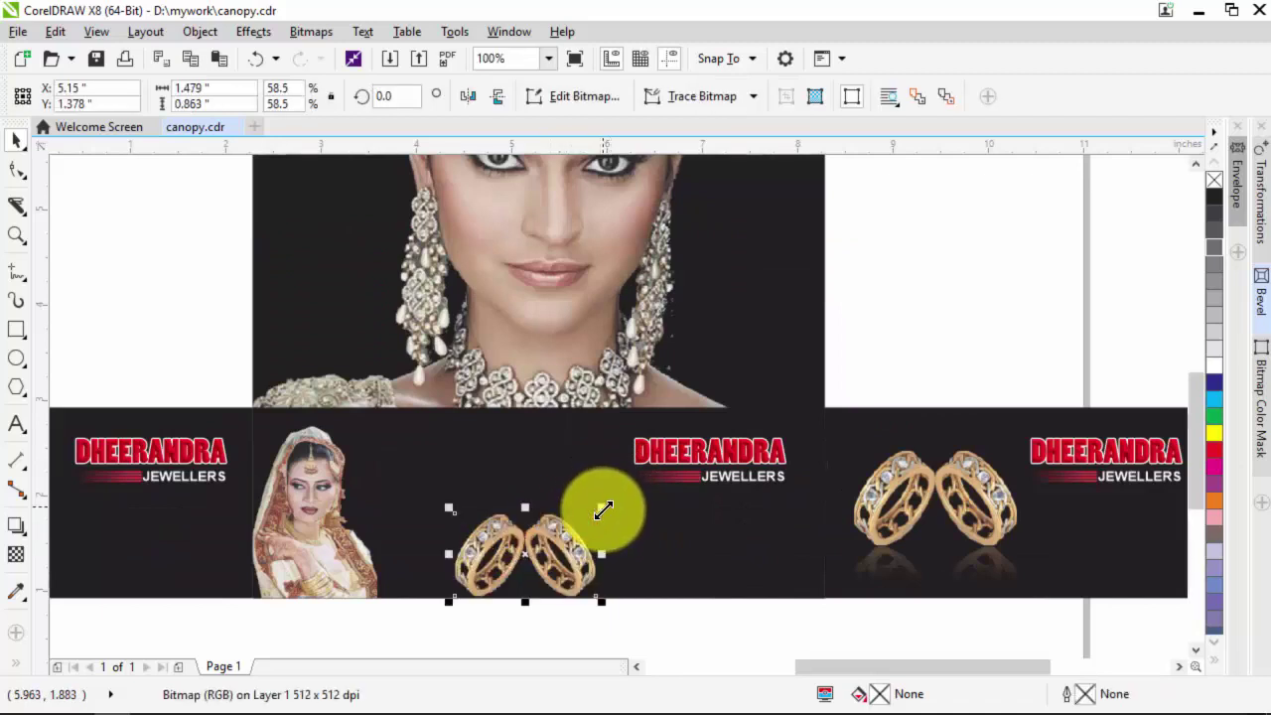
pyautogui.press('Delete')
# Copy the large reflected rings from the lower strip's right section into the center section beside the woman's cutout.
pyautogui.click(936, 487)
pyautogui.click(906, 509)
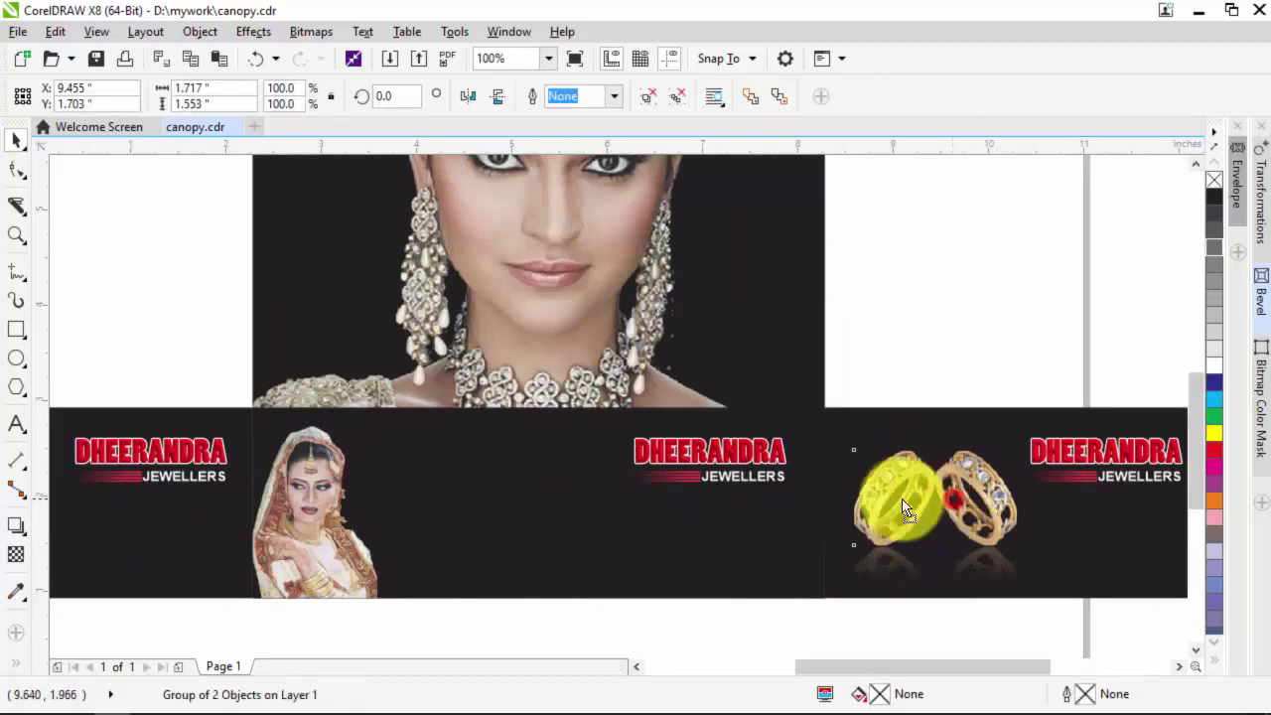
pyautogui.moveTo(906, 509); pyautogui.dragTo(582, 443)
pyautogui.scroll(-1, 576, 514)
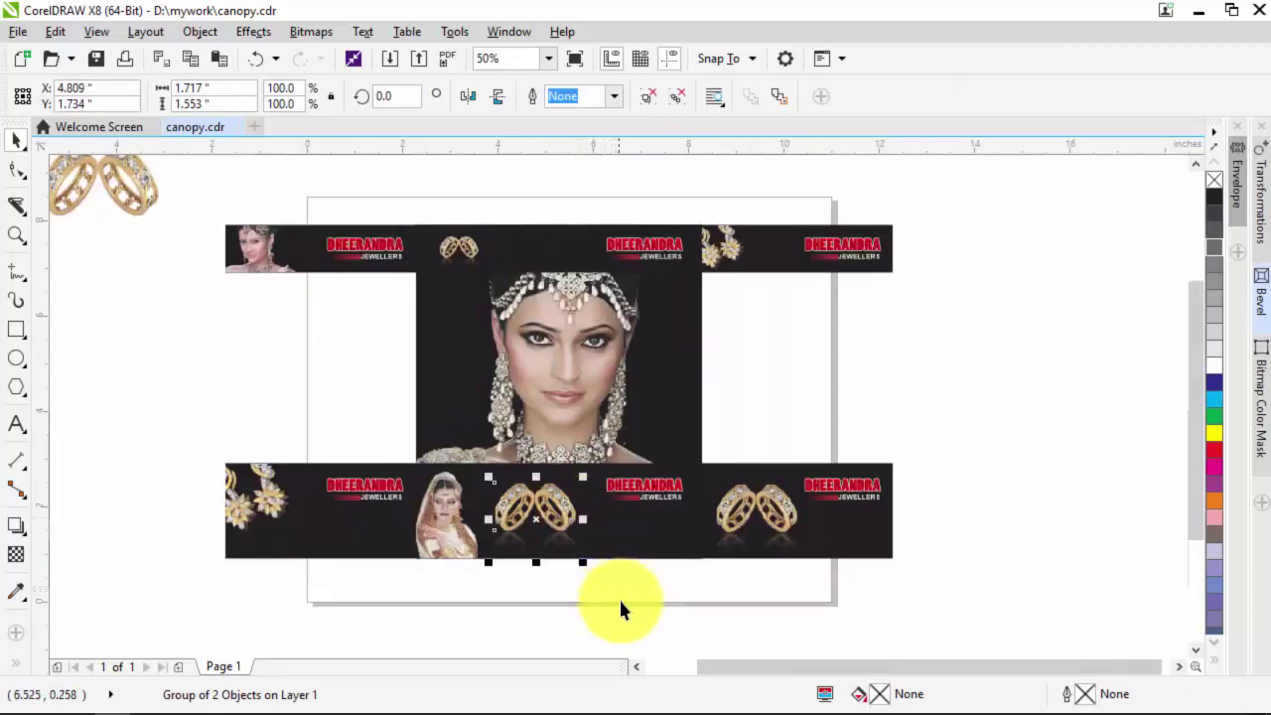
pyautogui.click(620, 602)
pyautogui.scroll(-2, 588, 510)
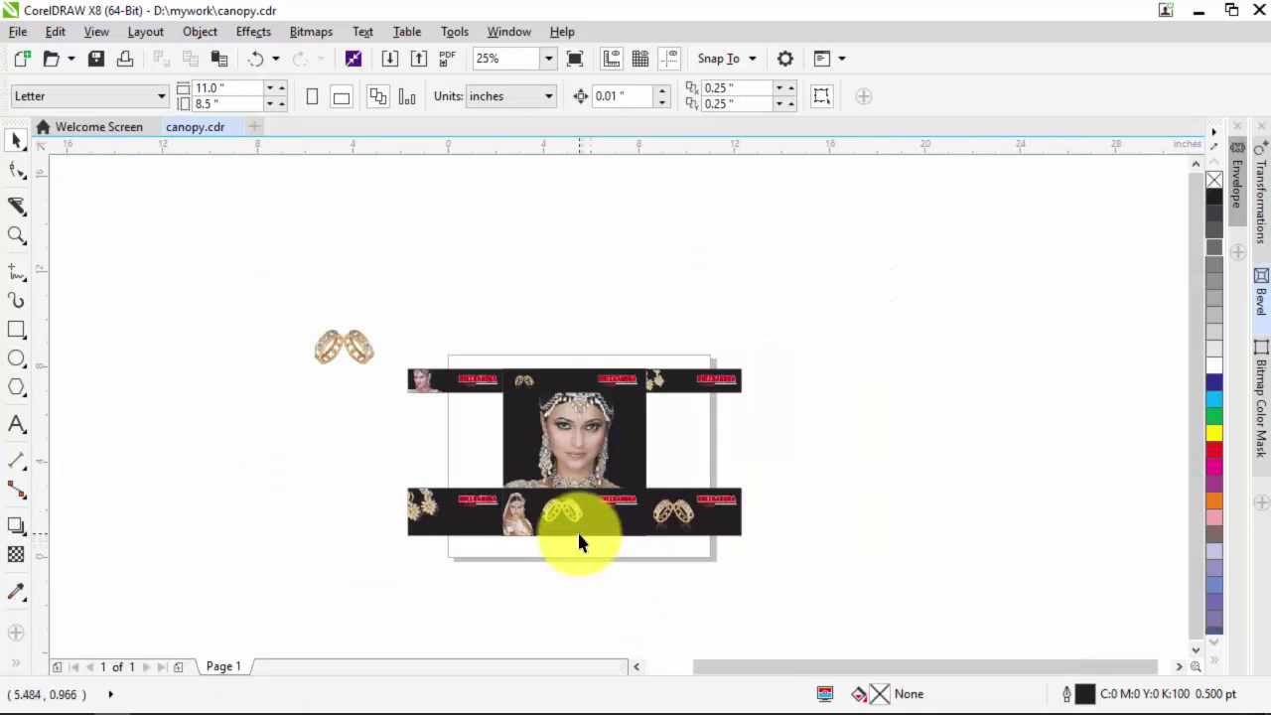
# Review the arrangement of images across the layout and save the canopy file.
pyautogui.scroll(2, 579, 531)
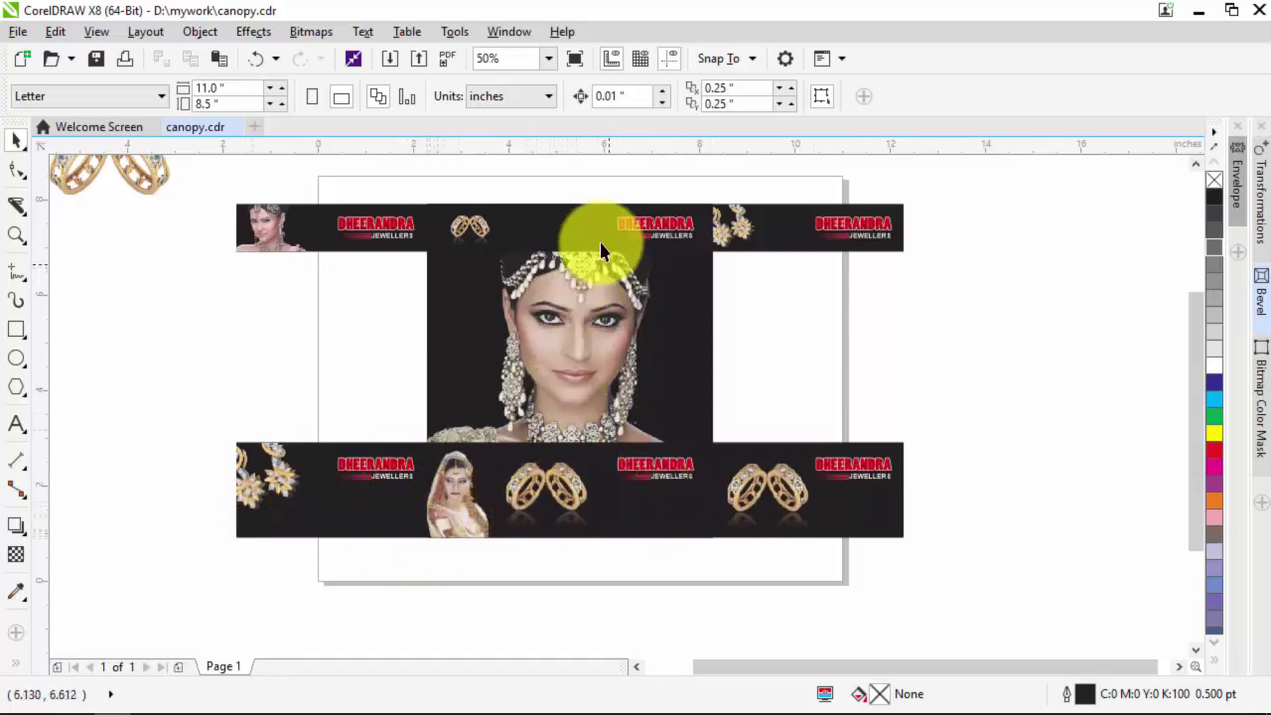
pyautogui.scroll(2, 563, 227)
pyautogui.scroll(-2, 564, 227)
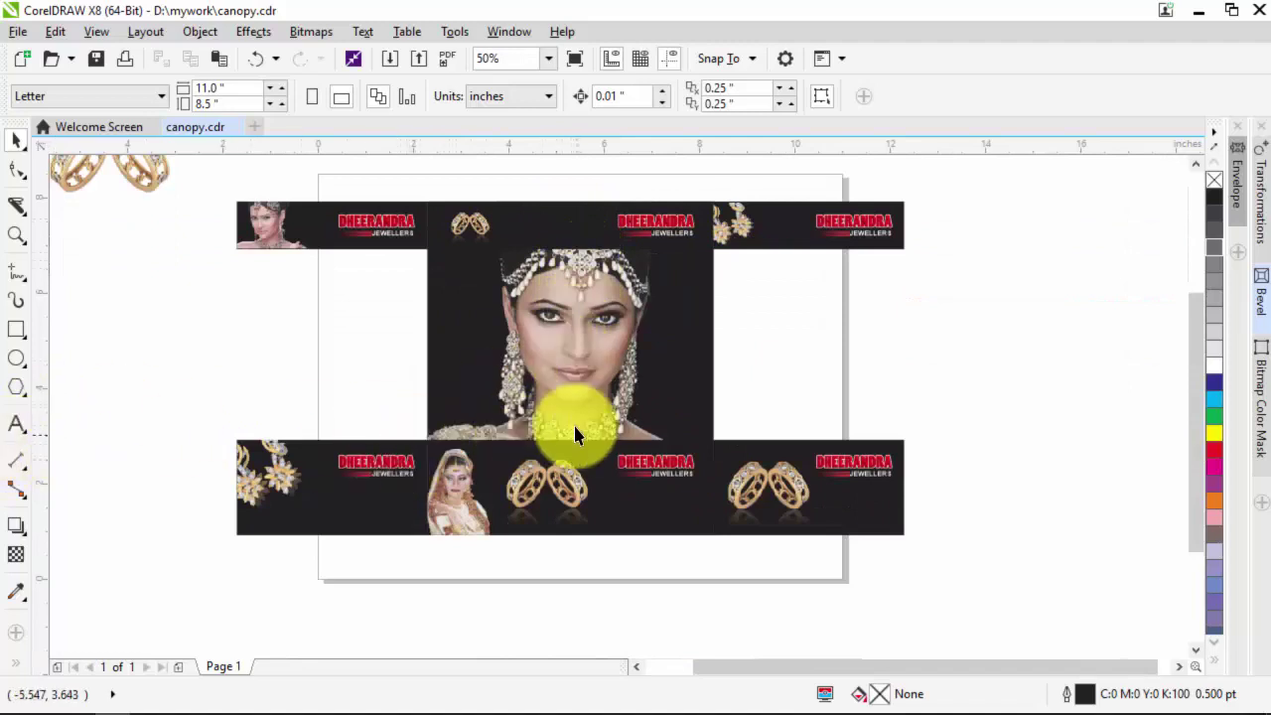
pyautogui.hotkey('ctrl', 's')
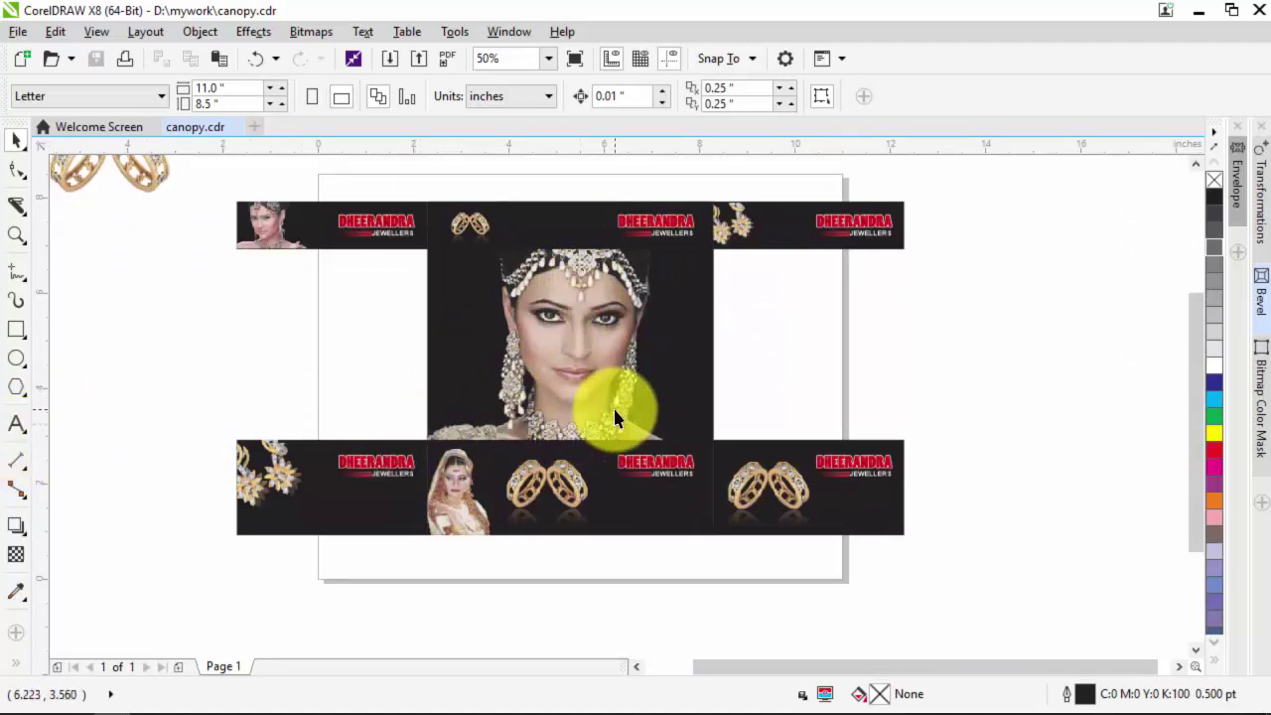
# Remove the spare rings image lying outside the canopy layout.
pyautogui.scroll(-1, 602, 369)
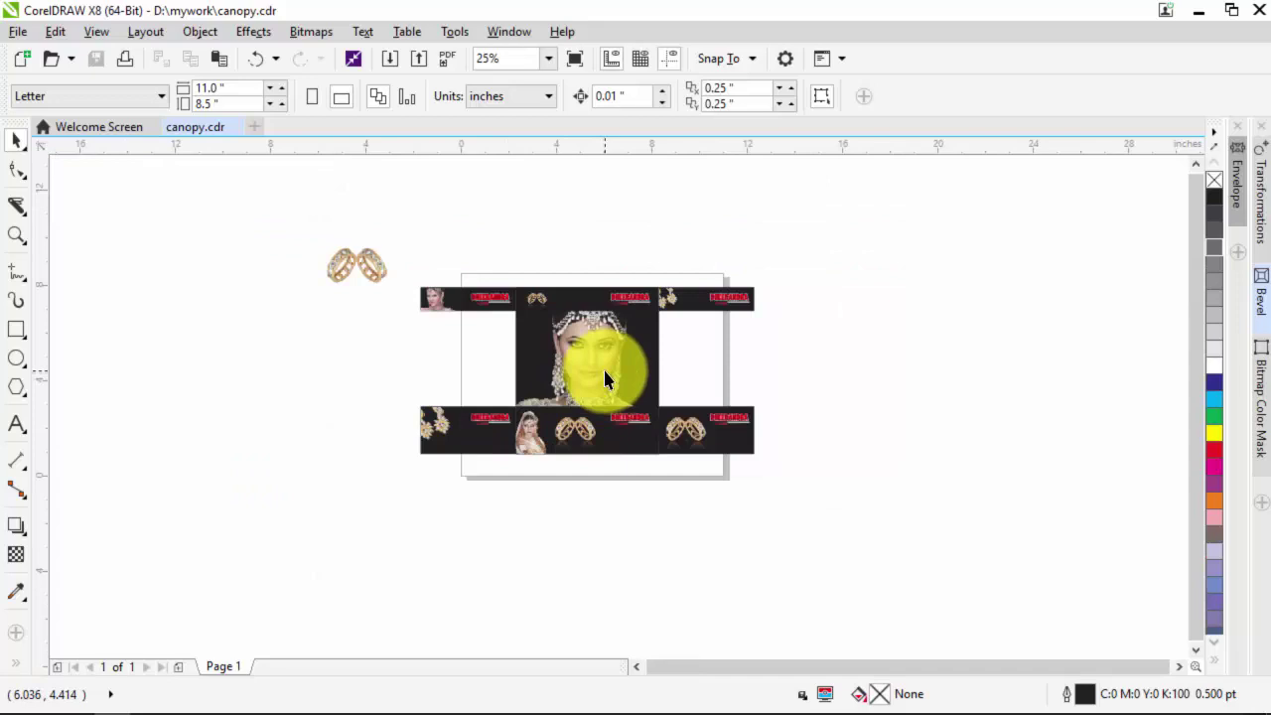
pyautogui.click(364, 265)
pyautogui.moveTo(364, 266); pyautogui.dragTo(435, 271)
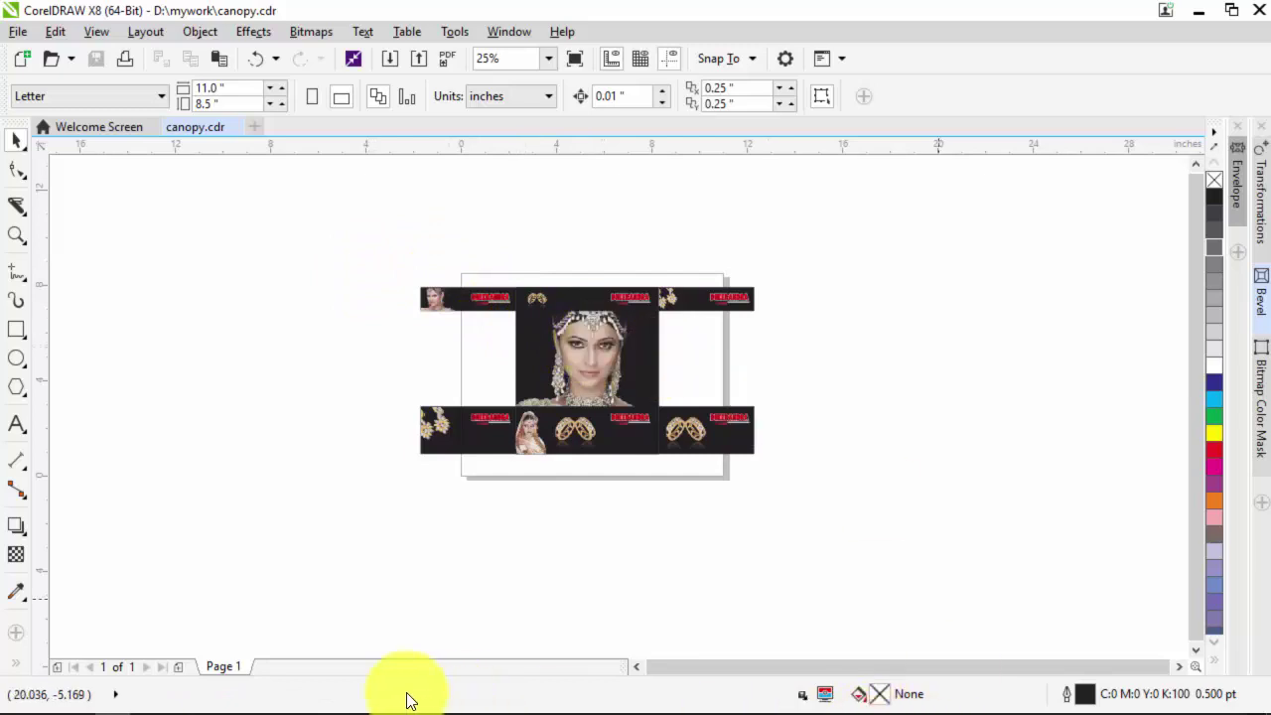
pyautogui.click(180, 702)
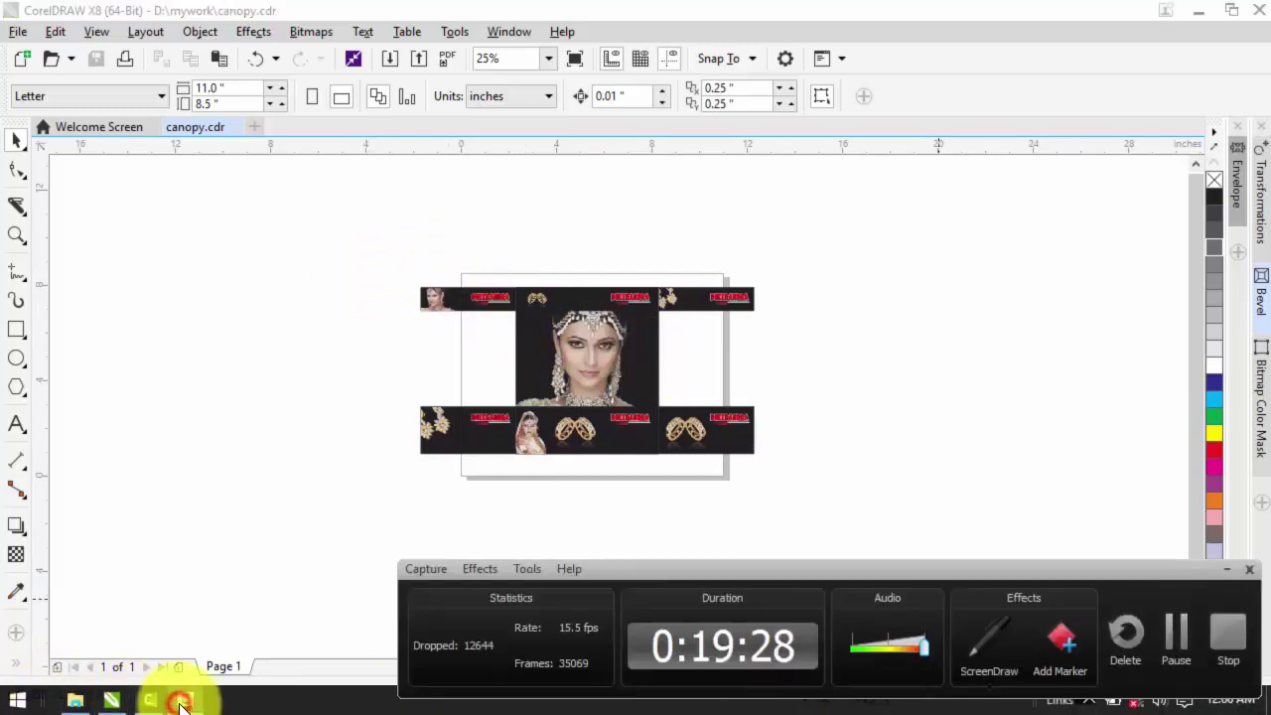
pyautogui.click(180, 702)
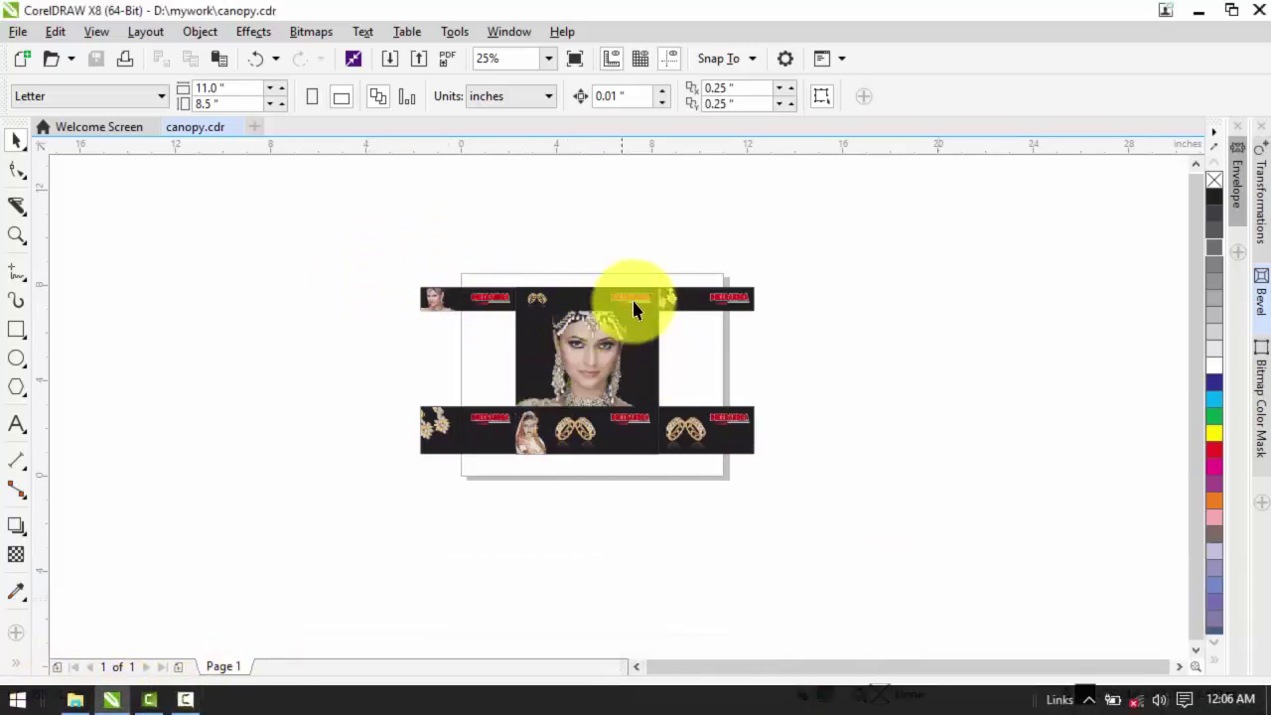
pyautogui.scroll(2, 633, 311)
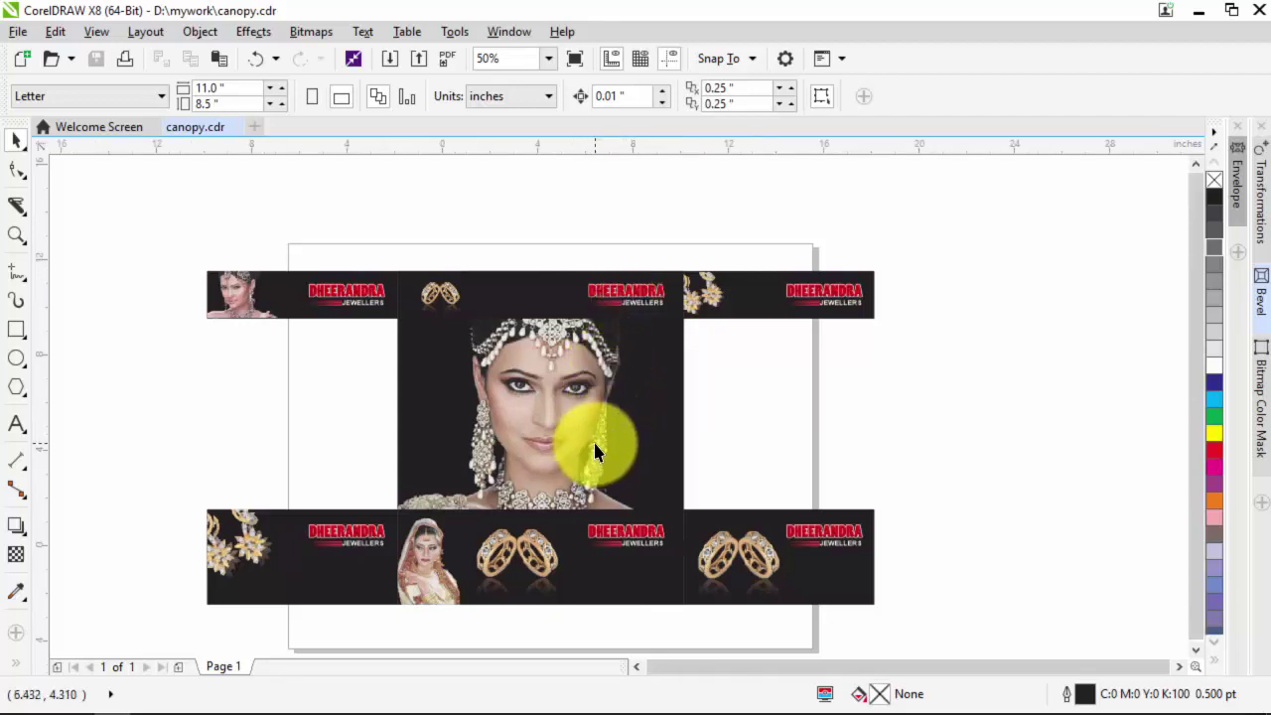
pyautogui.scroll(-2, 596, 452)
pyautogui.scroll(2, 576, 517)
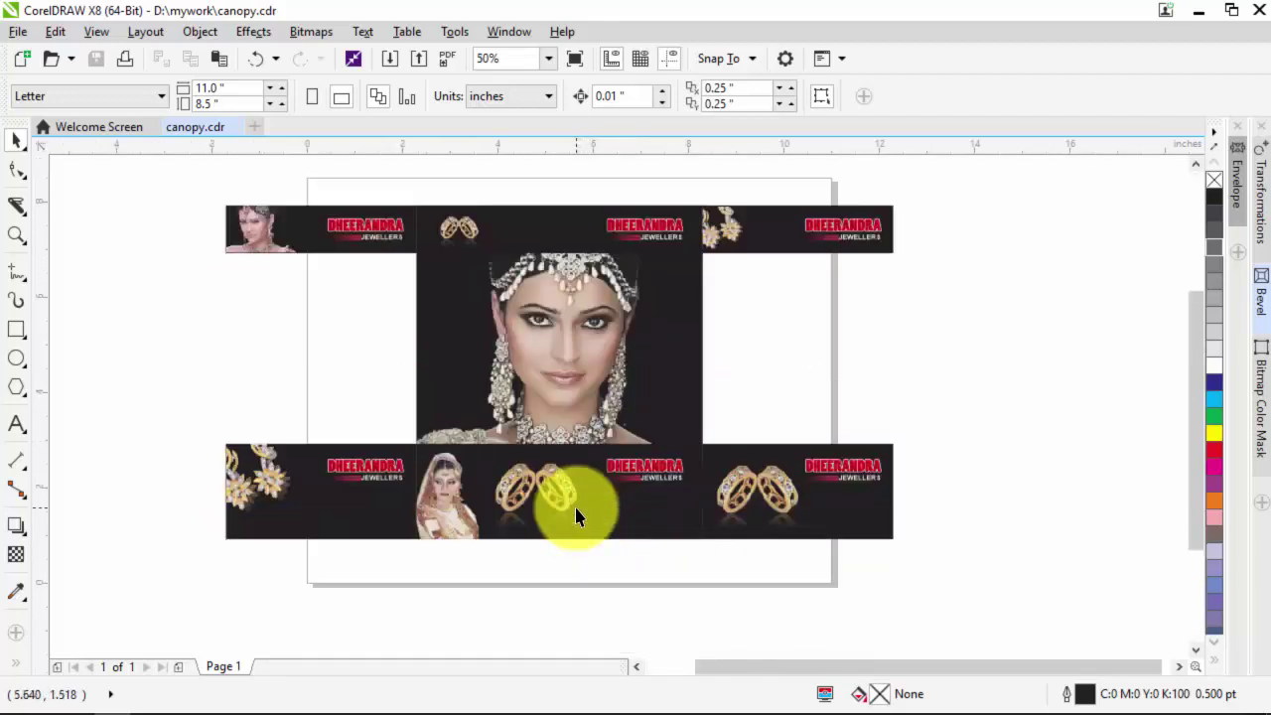
# Add the white artistic text "DIAMOND SILVER GOLD" below the logo in the lower strip's left section.
pyautogui.click(18, 427)
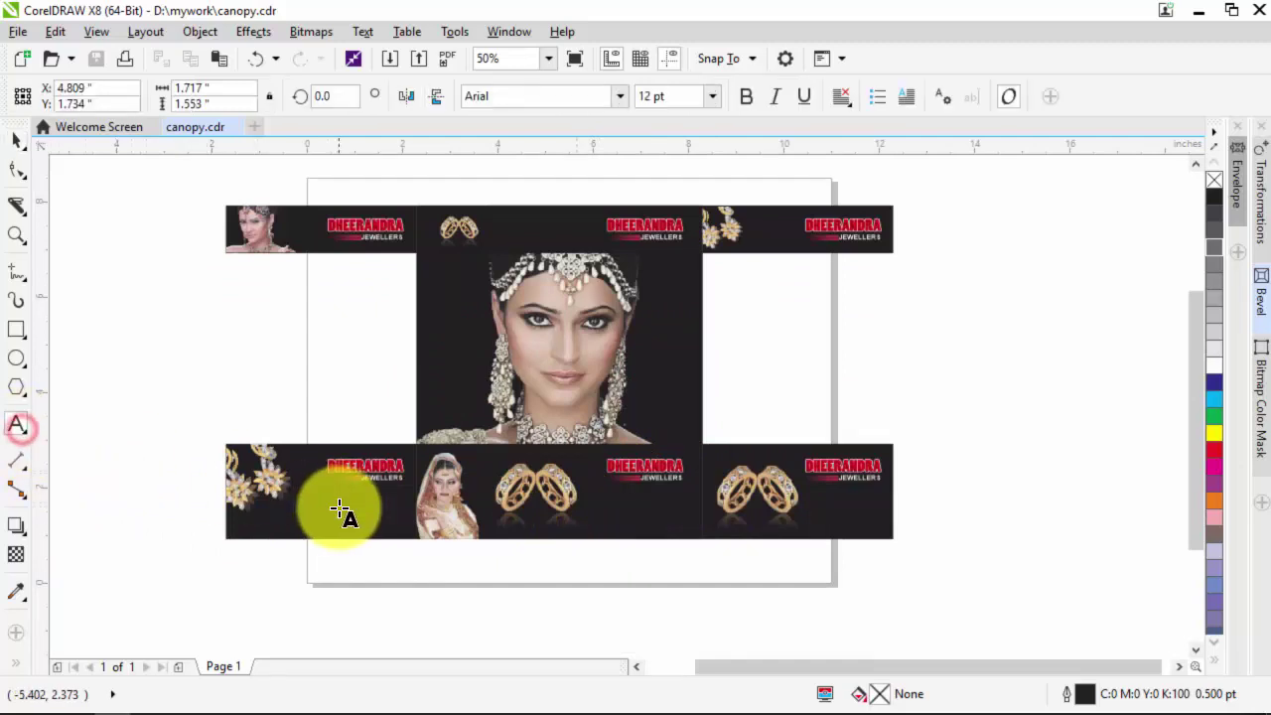
pyautogui.click(343, 516)
pyautogui.scroll(4, 338, 517)
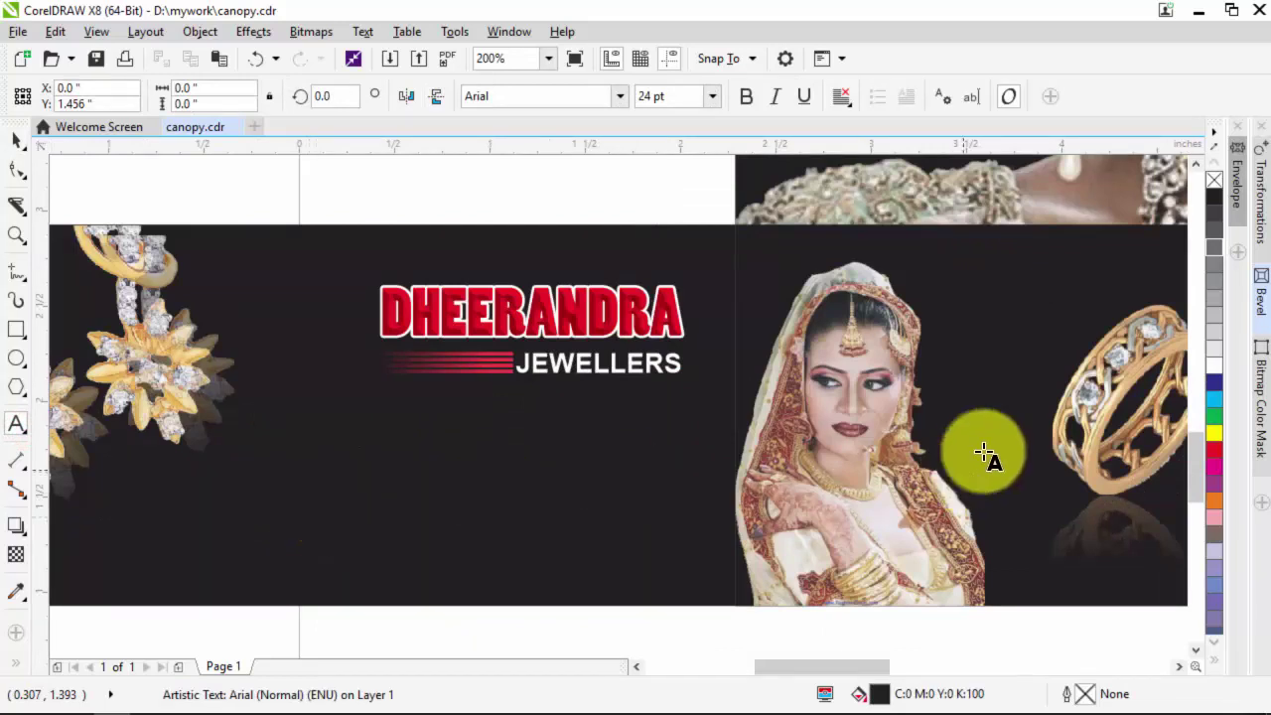
pyautogui.click(1215, 360)
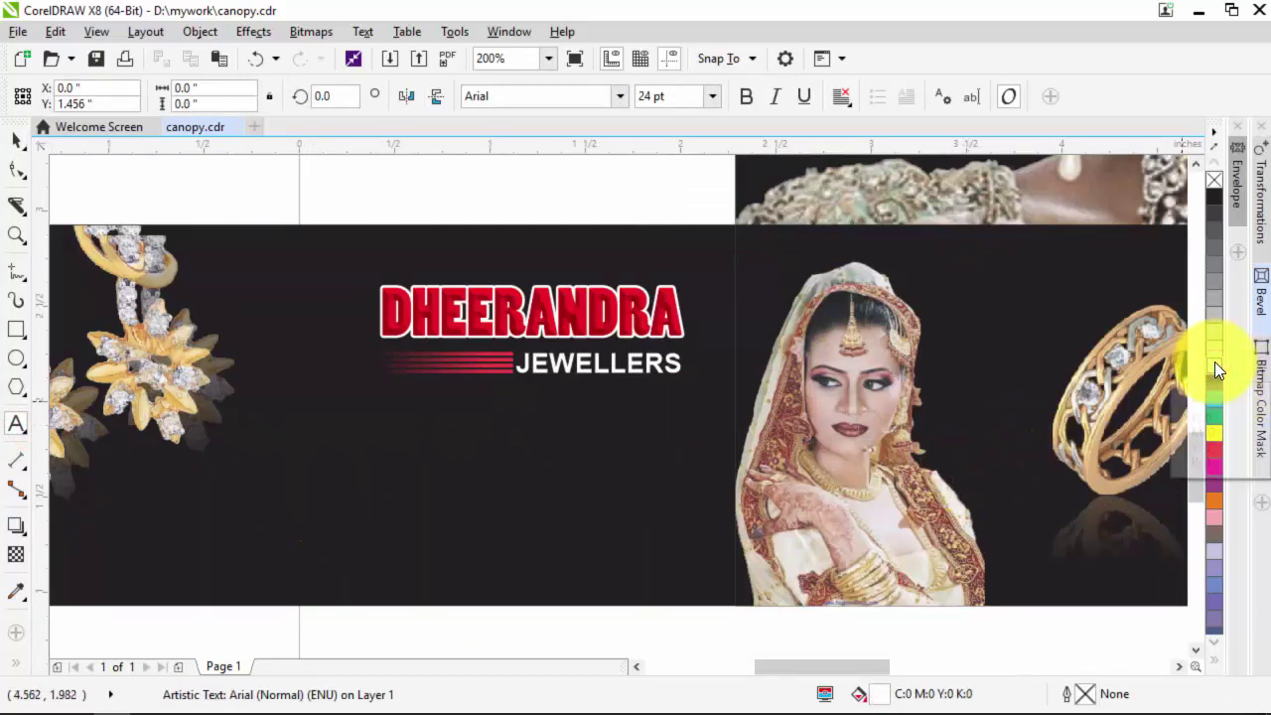
pyautogui.write('AM')
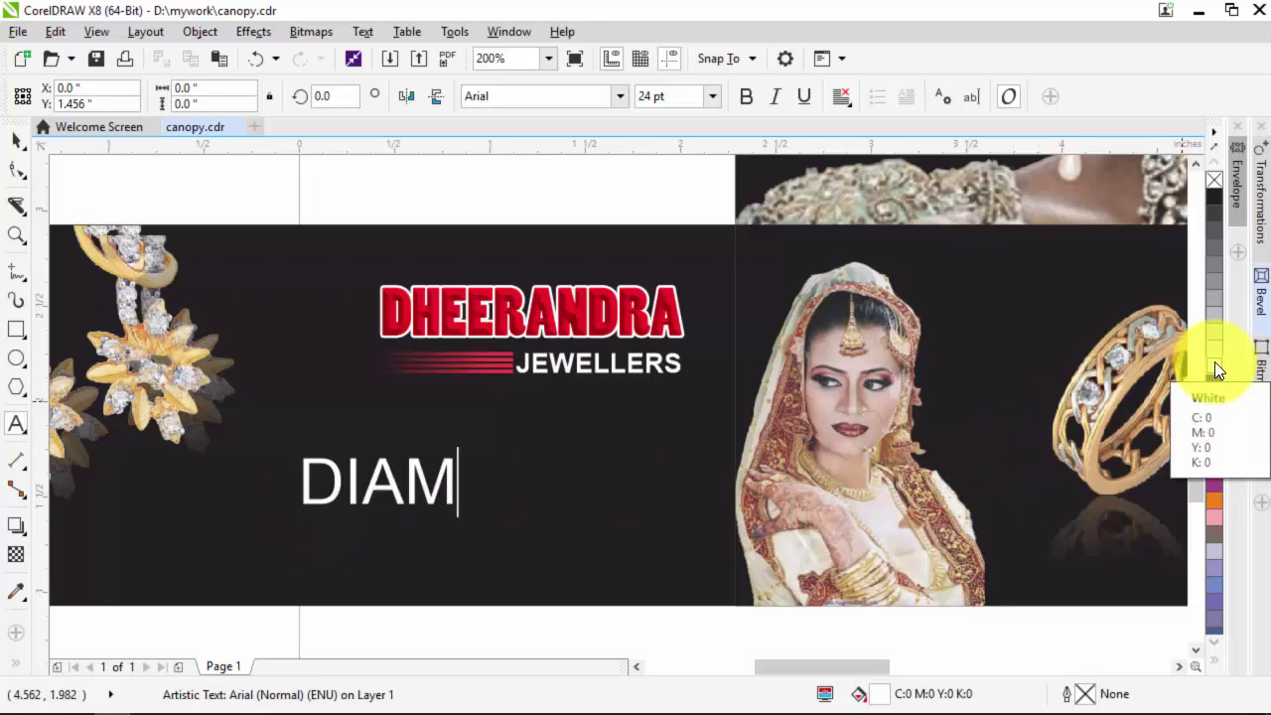
pyautogui.write('OND')
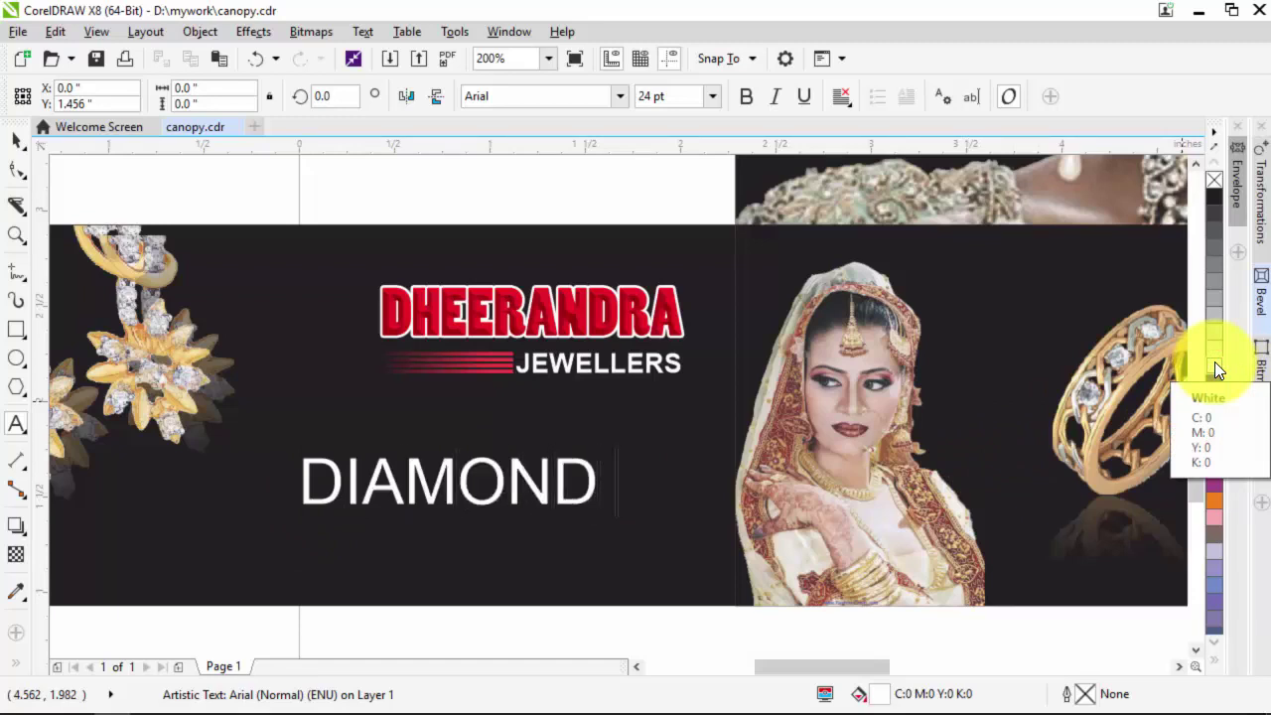
pyautogui.write(' SIL')
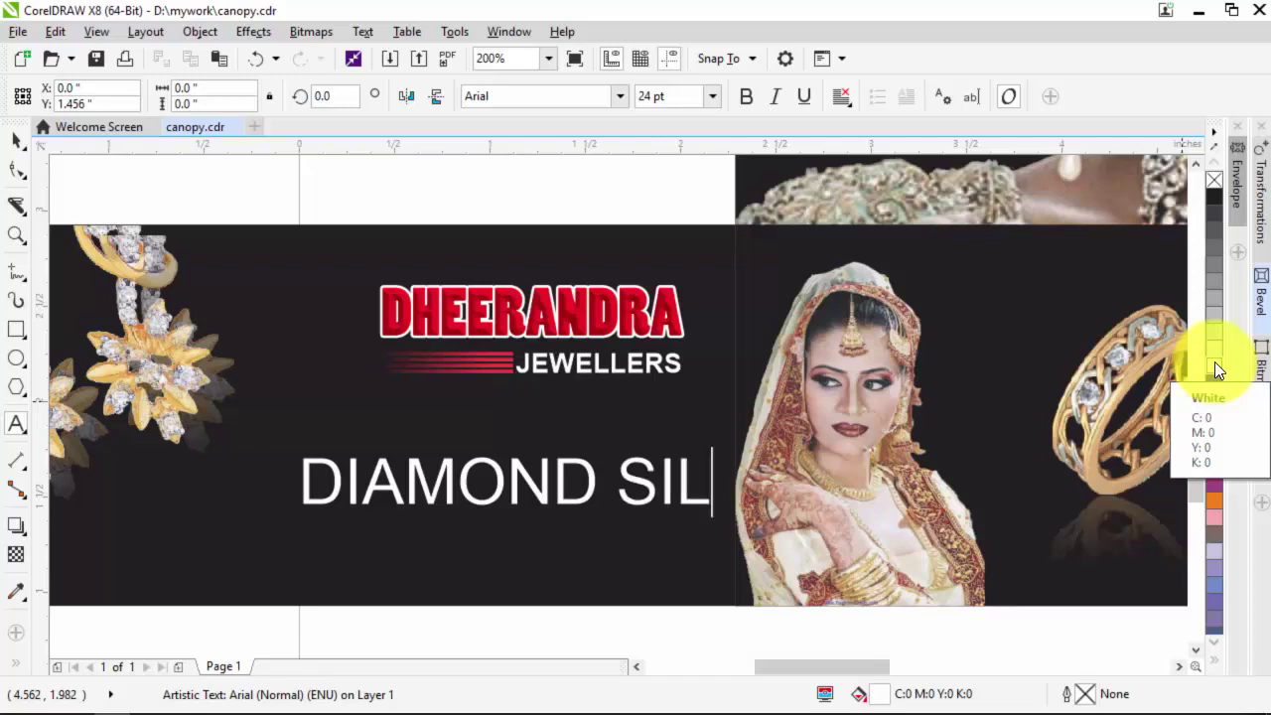
pyautogui.write('VER')
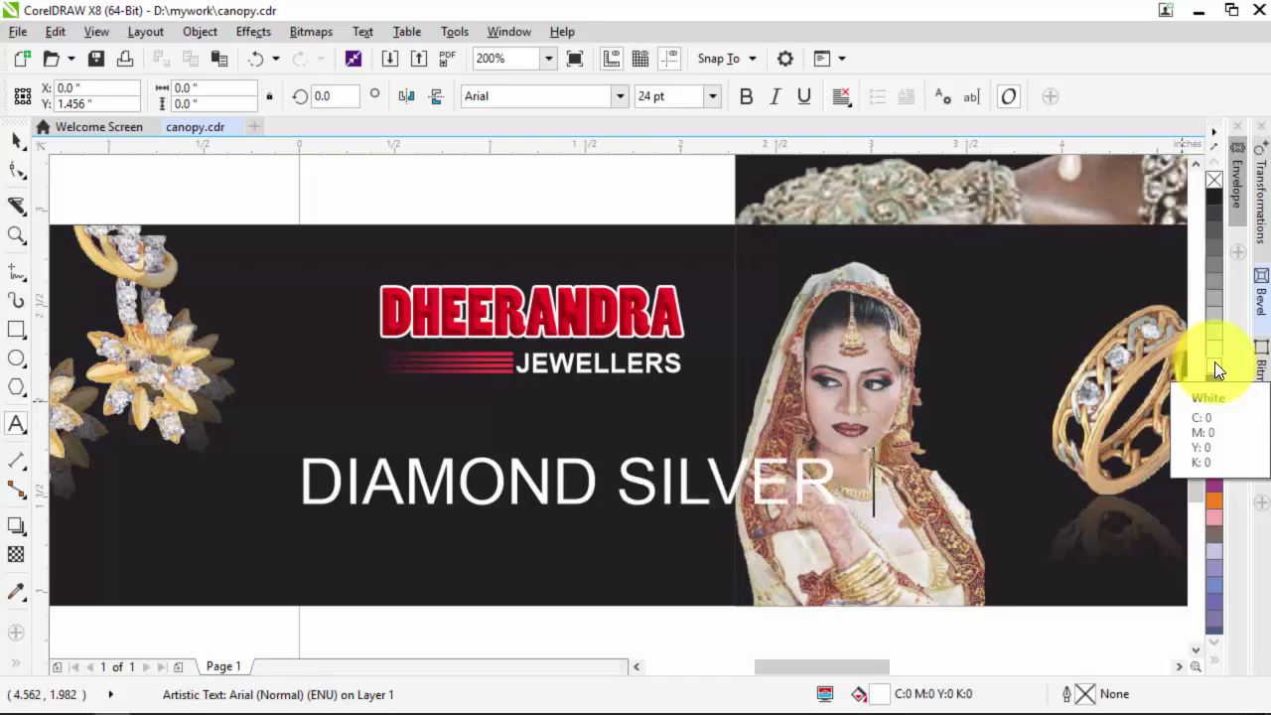
pyautogui.write('  GOLD')
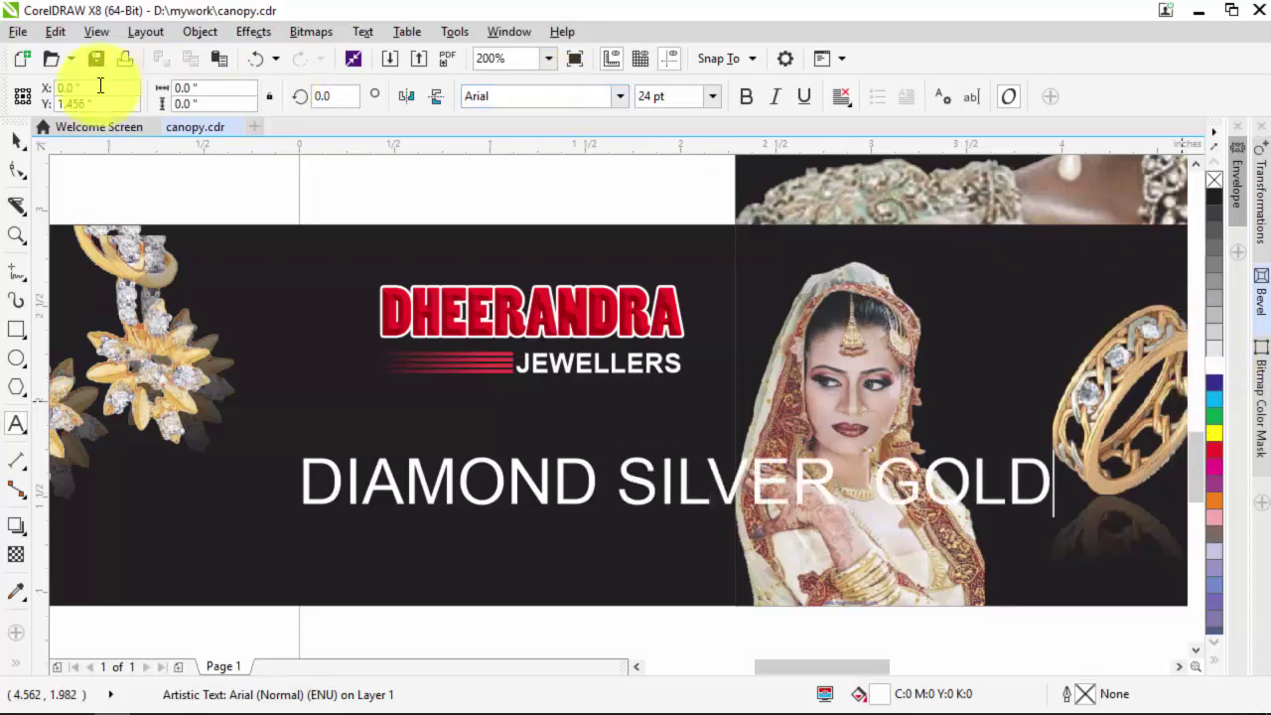
pyautogui.click(5, 143)
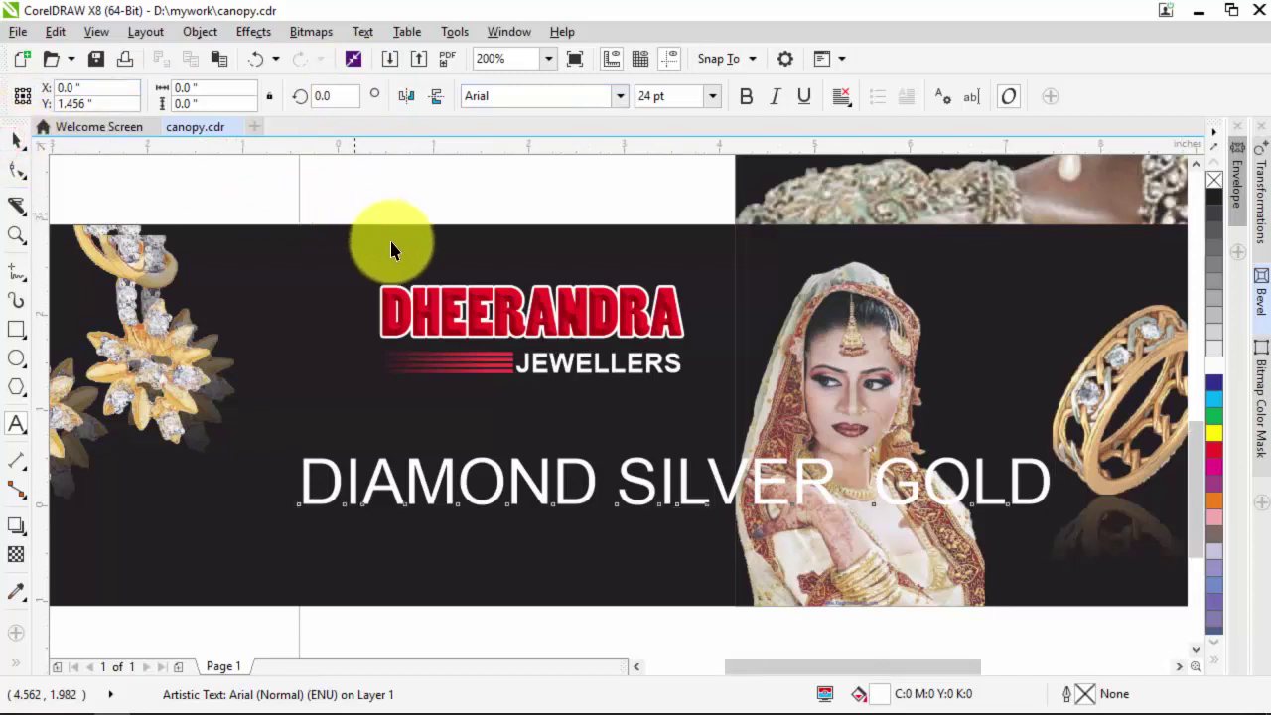
# Shift the "DIAMOND SILVER GOLD" line toward the lower strip's left end and place a copy directly below it.
pyautogui.scroll(-2, 388, 250)
pyautogui.click(611, 534)
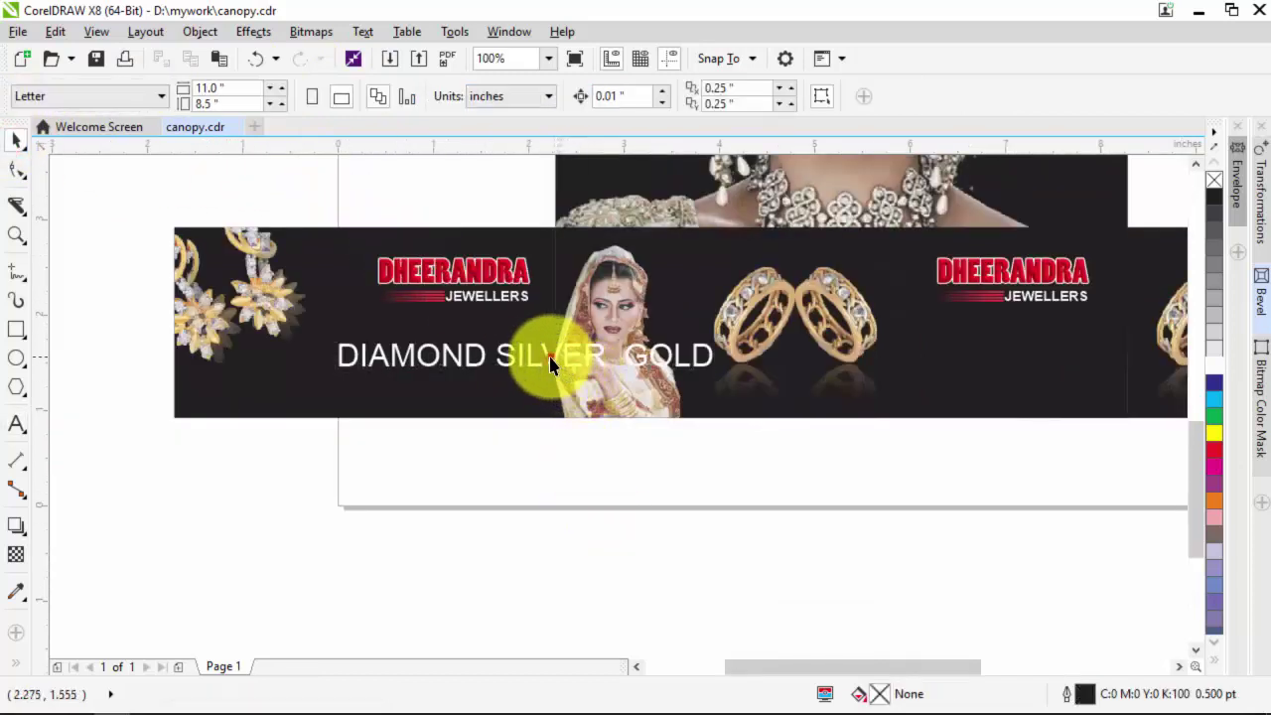
pyautogui.moveTo(553, 364); pyautogui.dragTo(419, 386)
pyautogui.moveTo(421, 373); pyautogui.dragTo(436, 395)
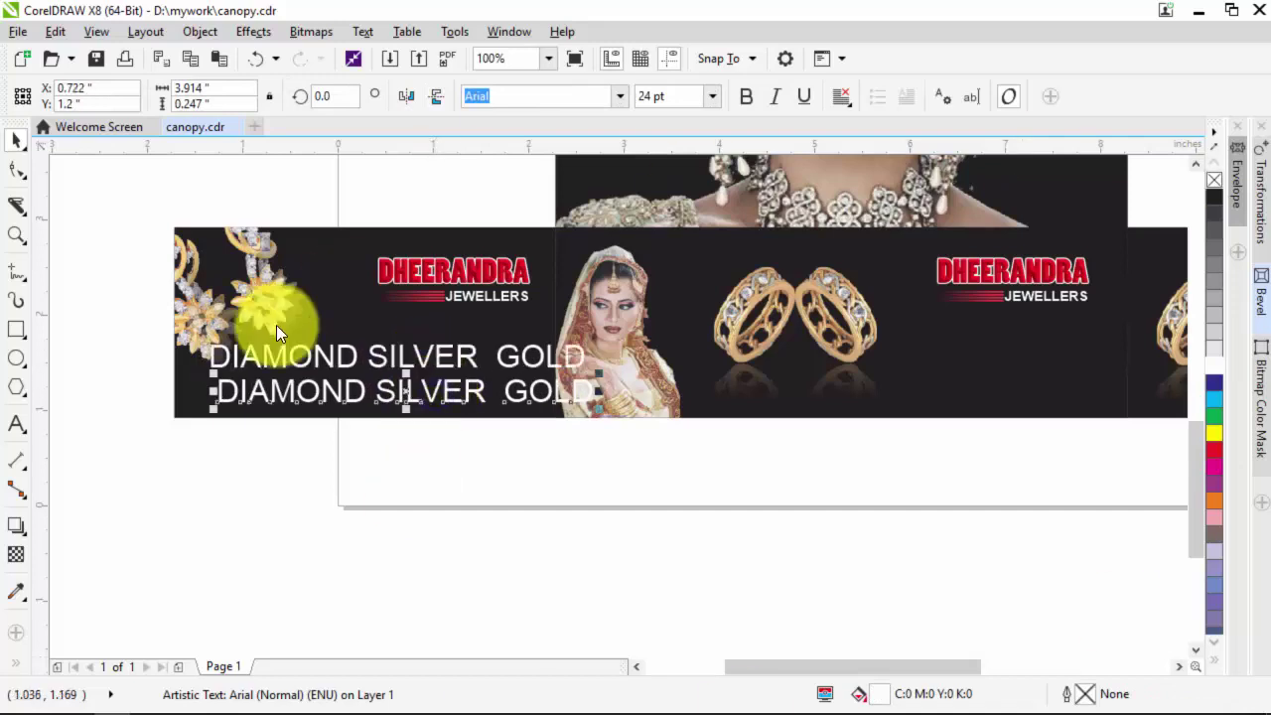
# Replace the lower copy's text with the shop's address line, including town, district and postal code.
pyautogui.click(17, 425)
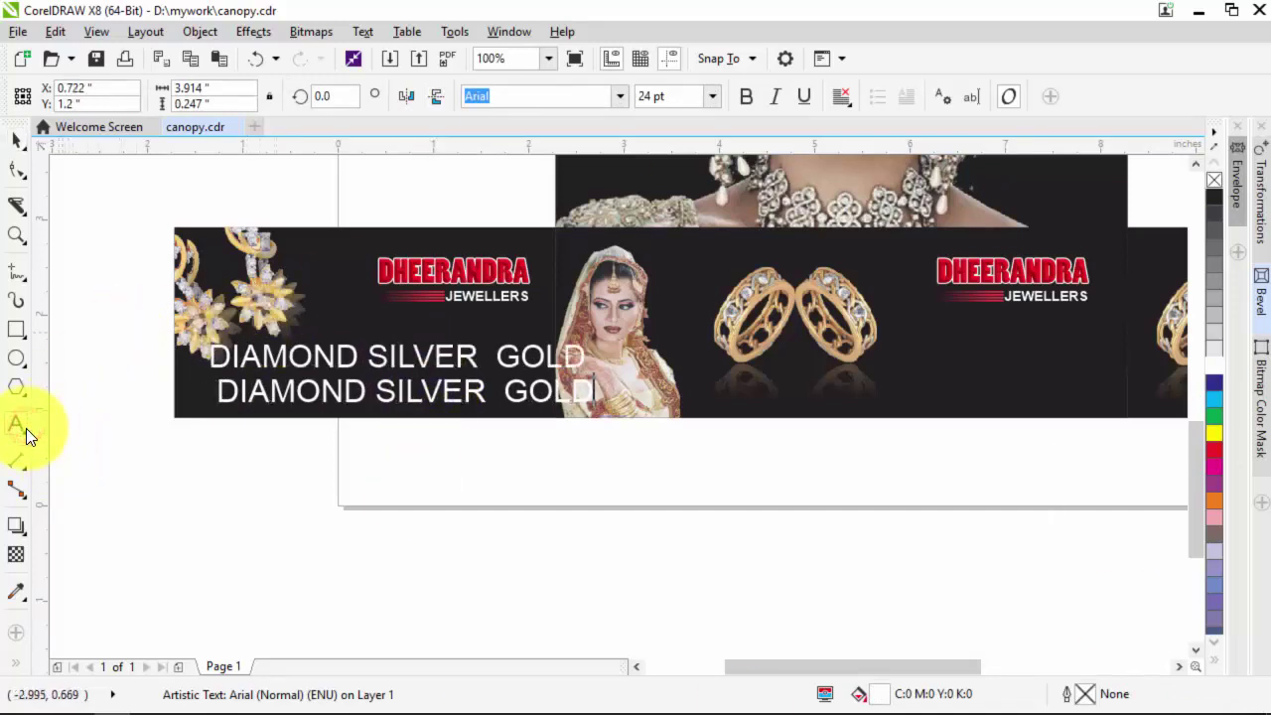
pyautogui.tripleClick(418, 392)
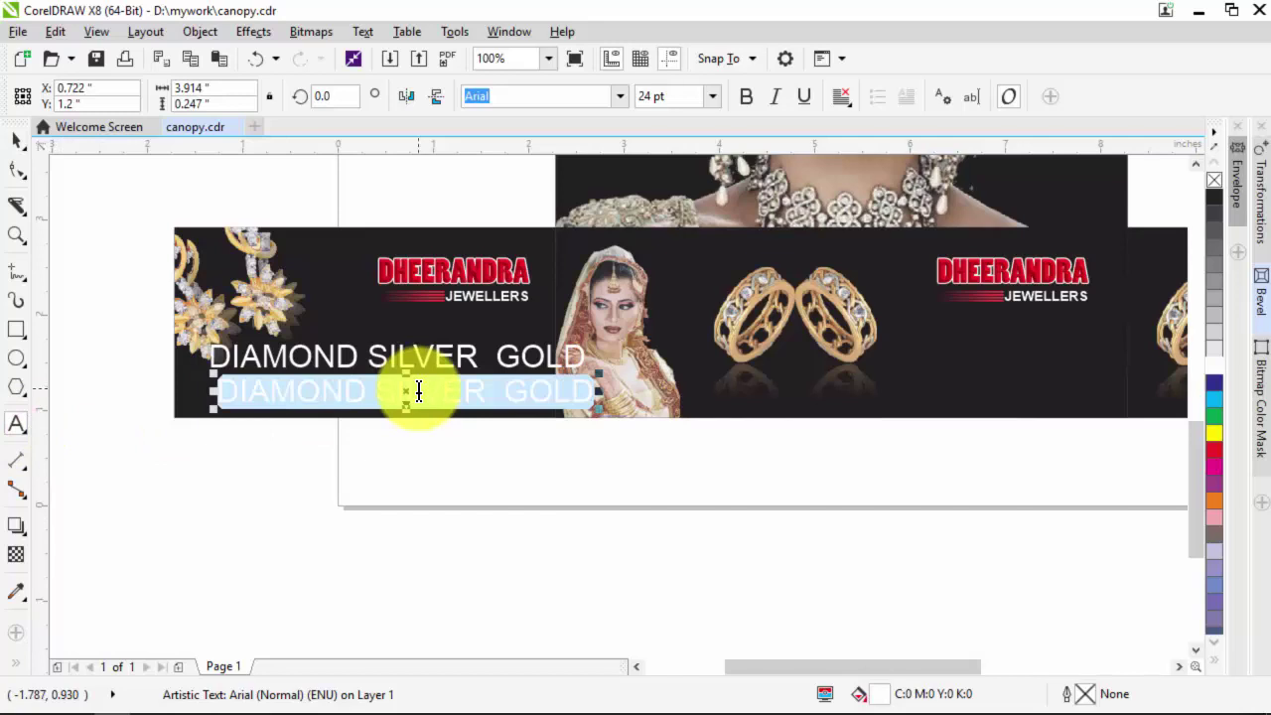
pyautogui.write('SHUKLAGANJ, UNNAO-20')
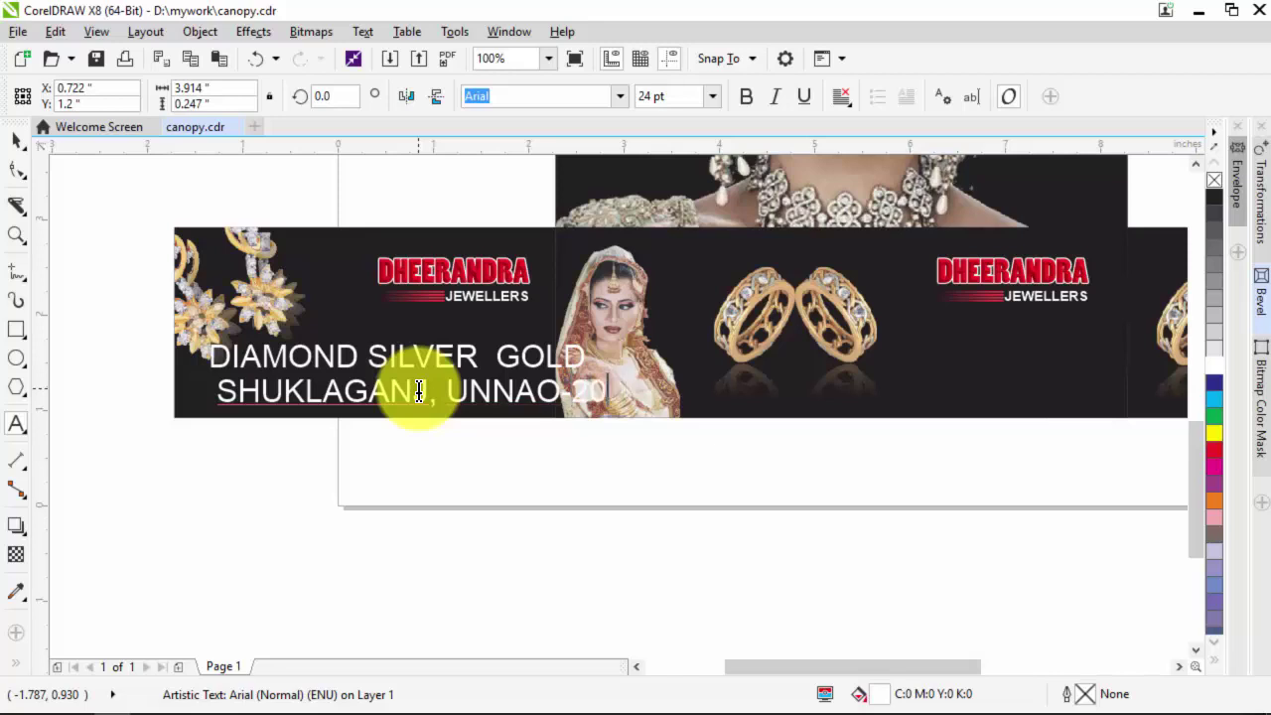
pyautogui.write('J')
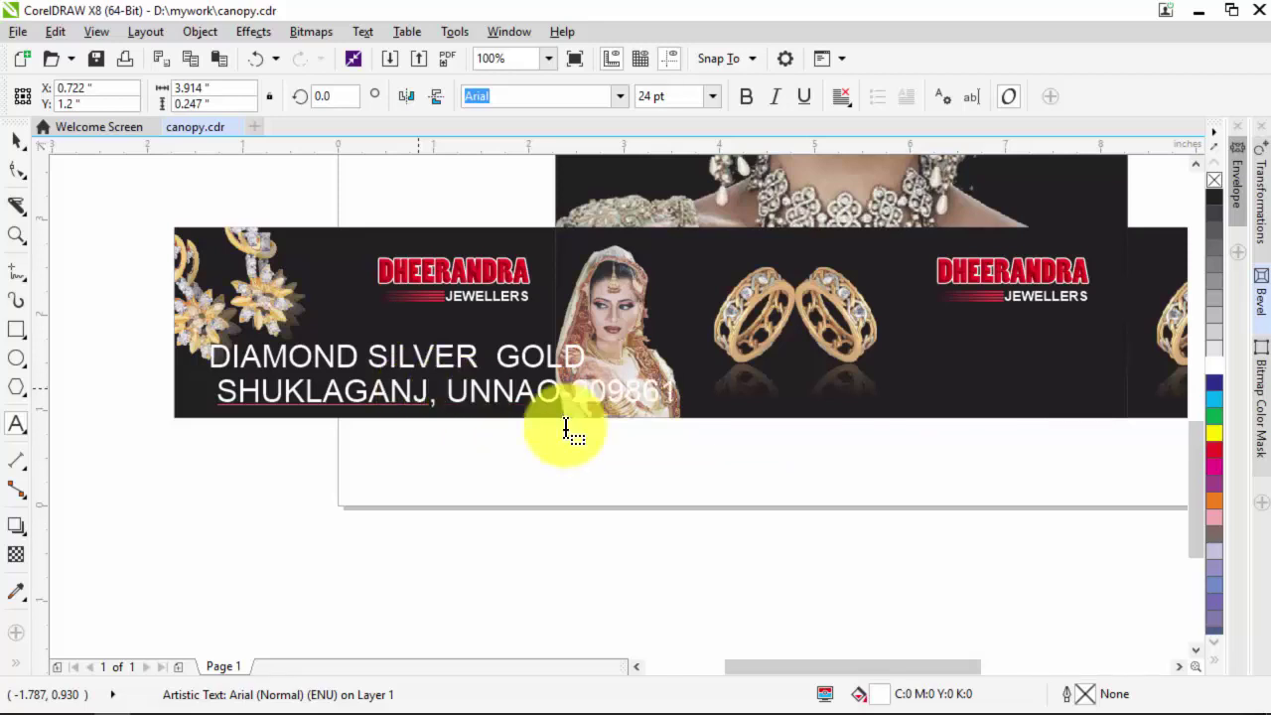
pyautogui.click(24, 148)
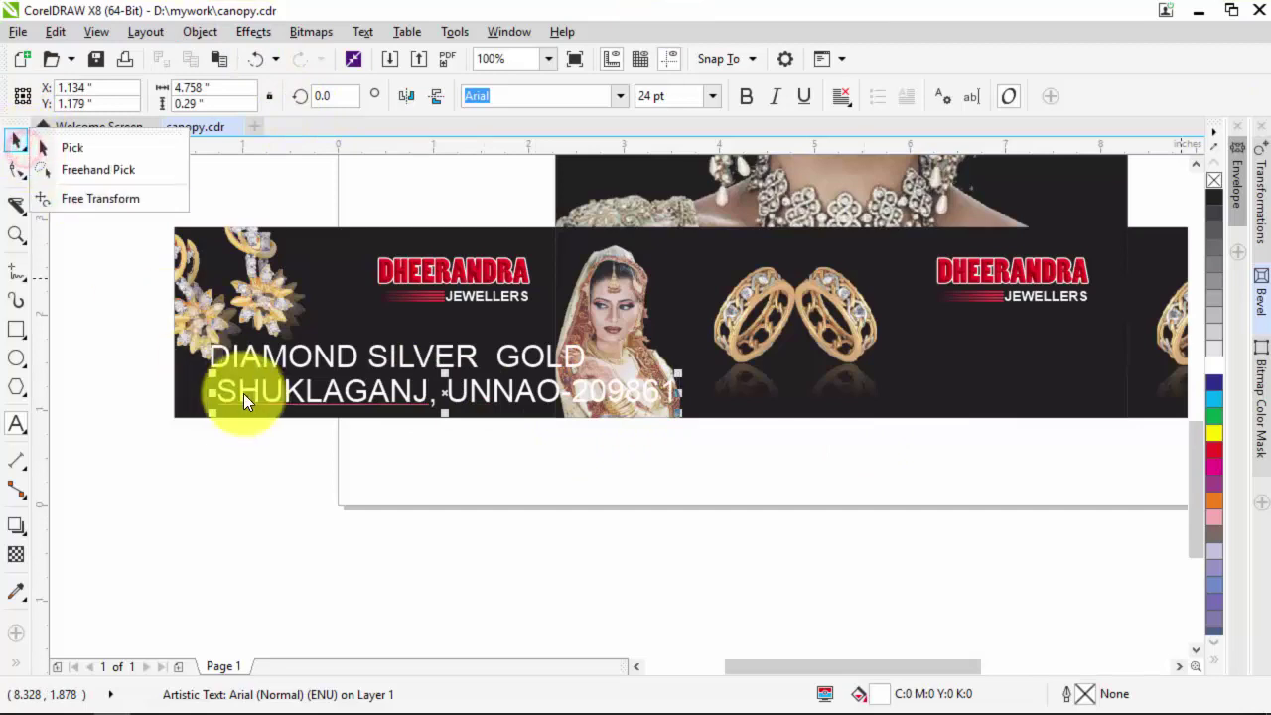
pyautogui.click(45, 148)
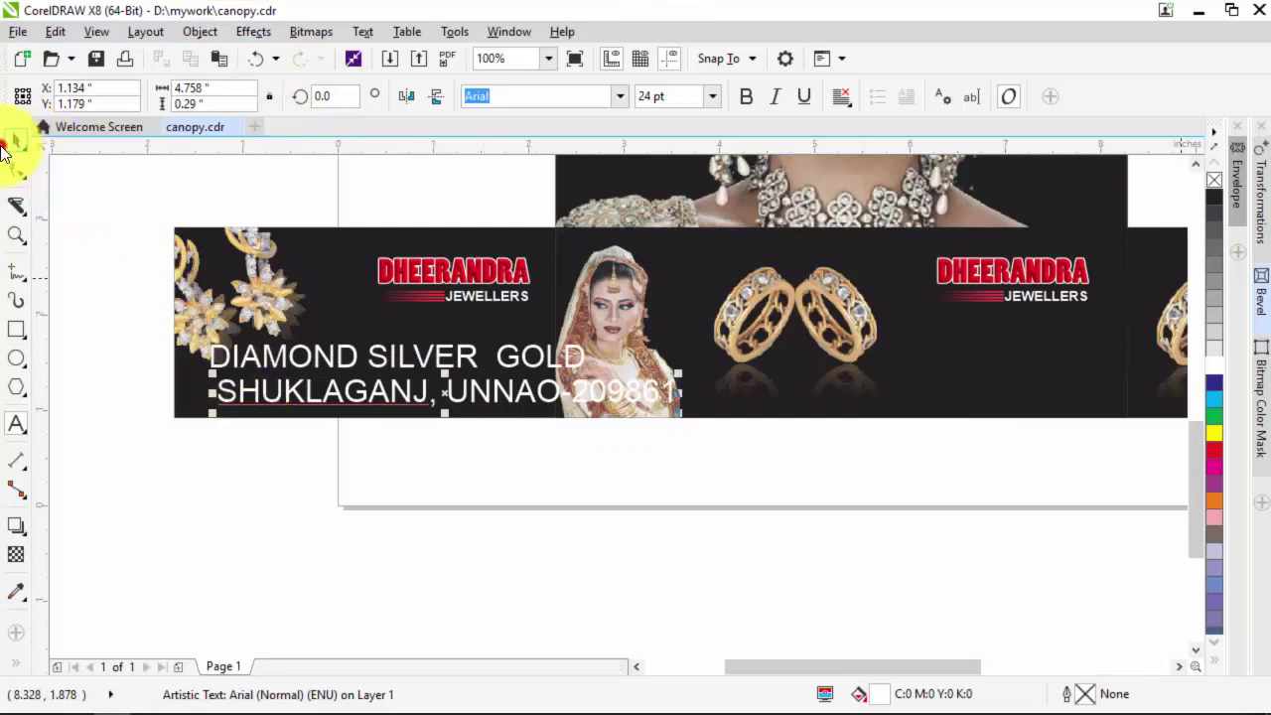
pyautogui.click(281, 482)
# Move the "DIAMOND SILVER GOLD" line to span the lower strip's center and right sections, below the center logo.
pyautogui.scroll(-2, 290, 472)
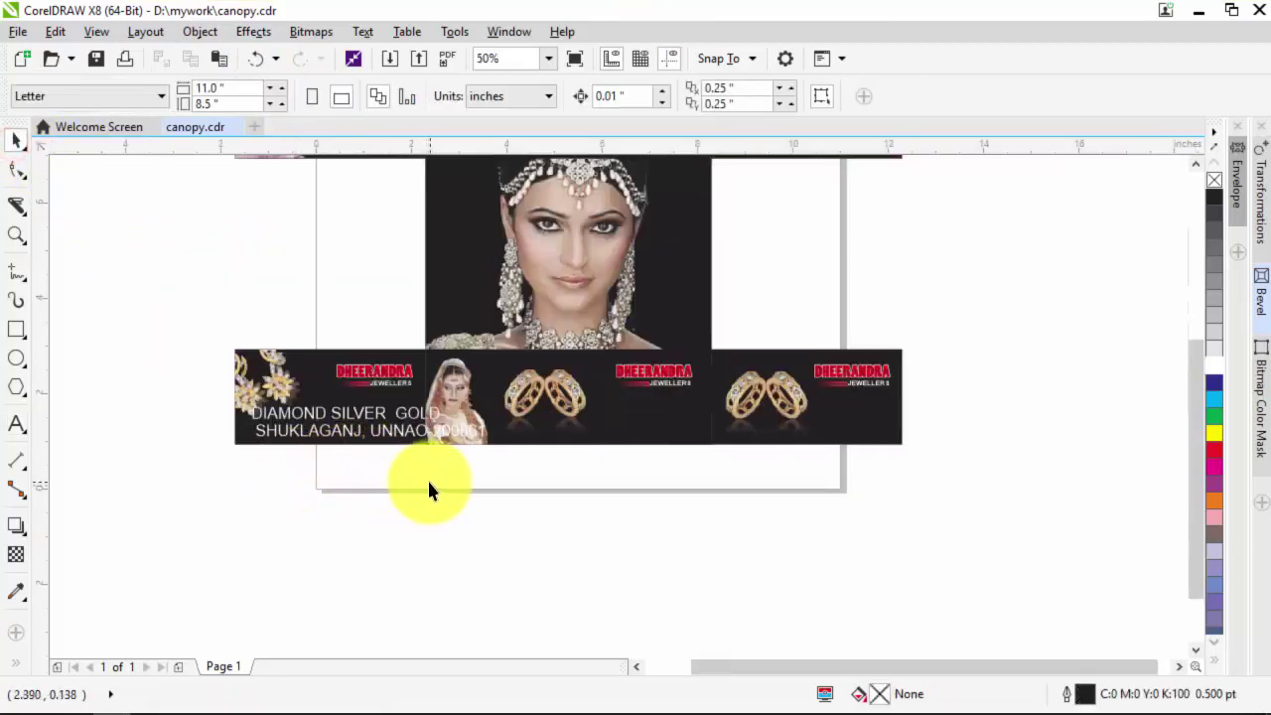
pyautogui.scroll(-2, 415, 455)
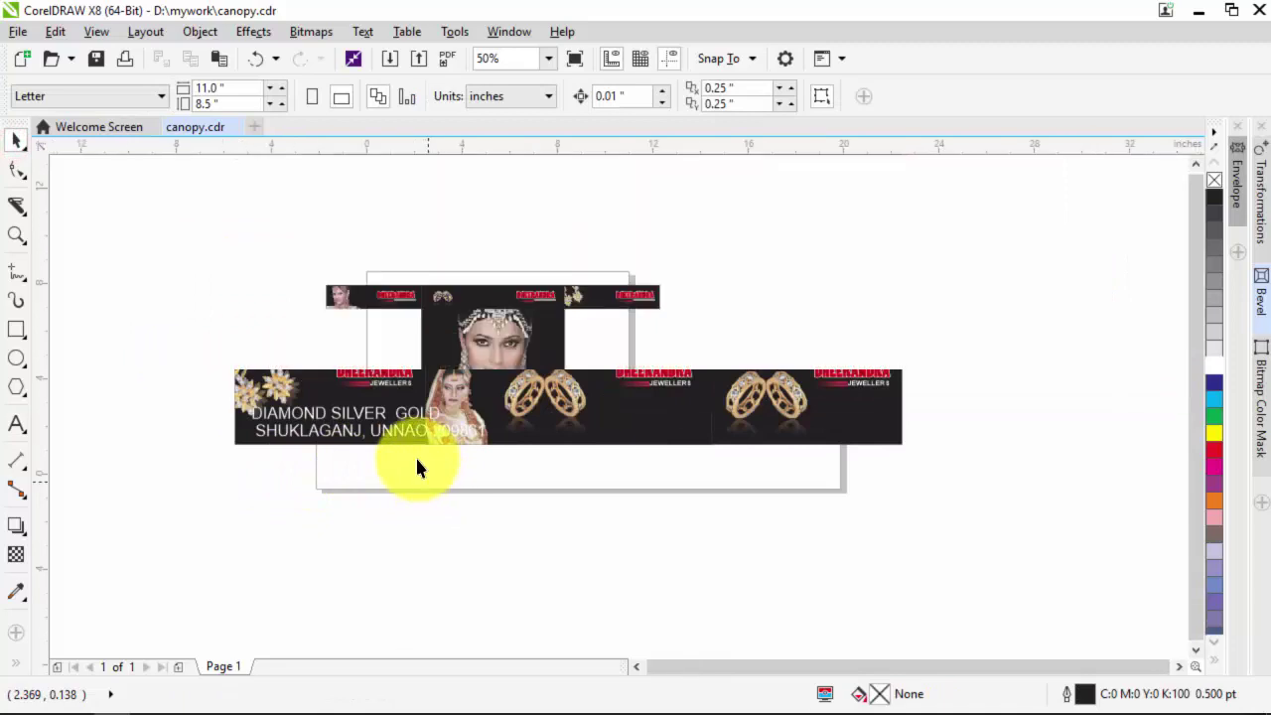
pyautogui.scroll(2, 415, 445)
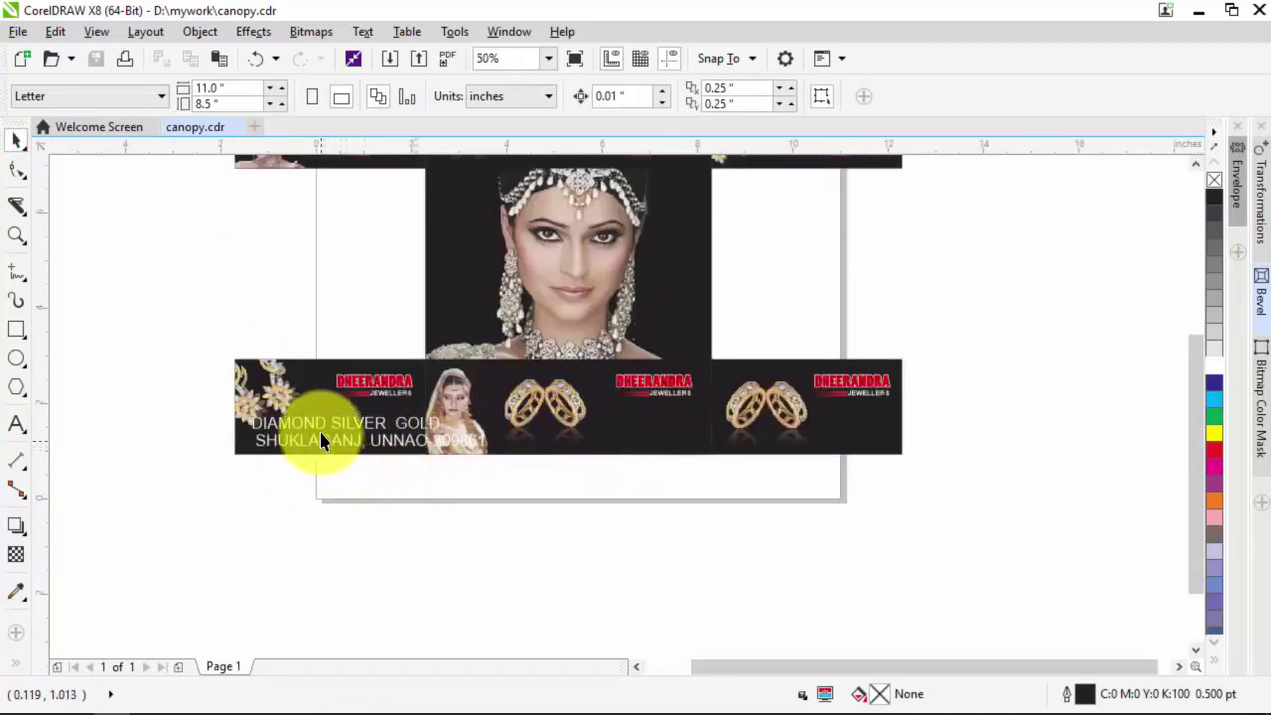
pyautogui.moveTo(321, 429); pyautogui.dragTo(616, 566)
pyautogui.moveTo(369, 440); pyautogui.dragTo(695, 433)
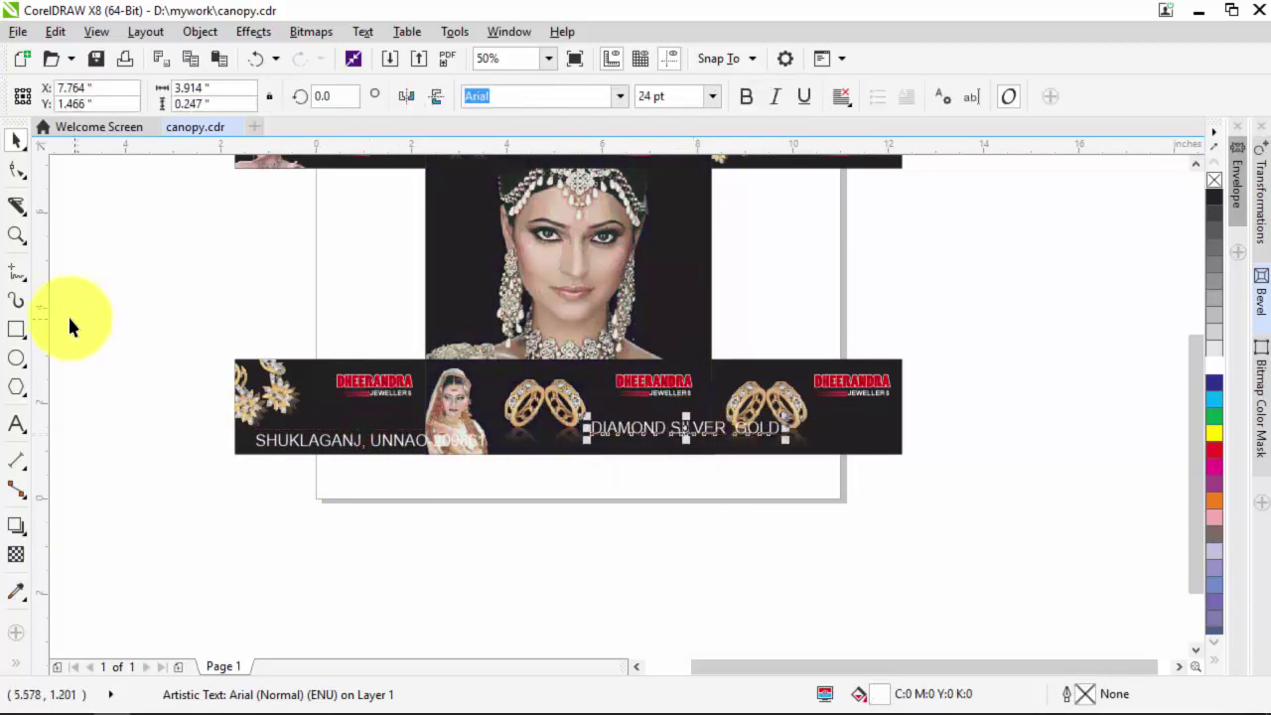
# Change the font of the "DIAMOND SILVER GOLD" line in the lower strip to Berlin Sans FB.
pyautogui.click(681, 546)
pyautogui.scroll(2, 695, 431)
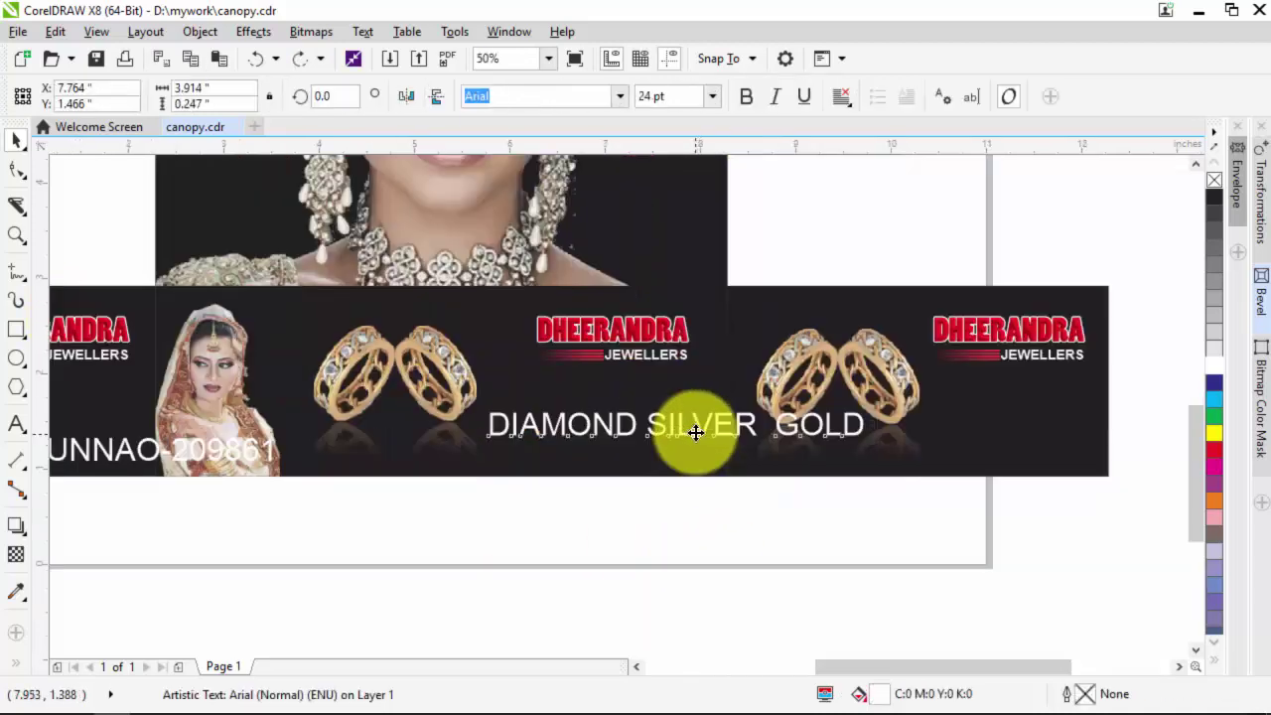
pyautogui.click(745, 97)
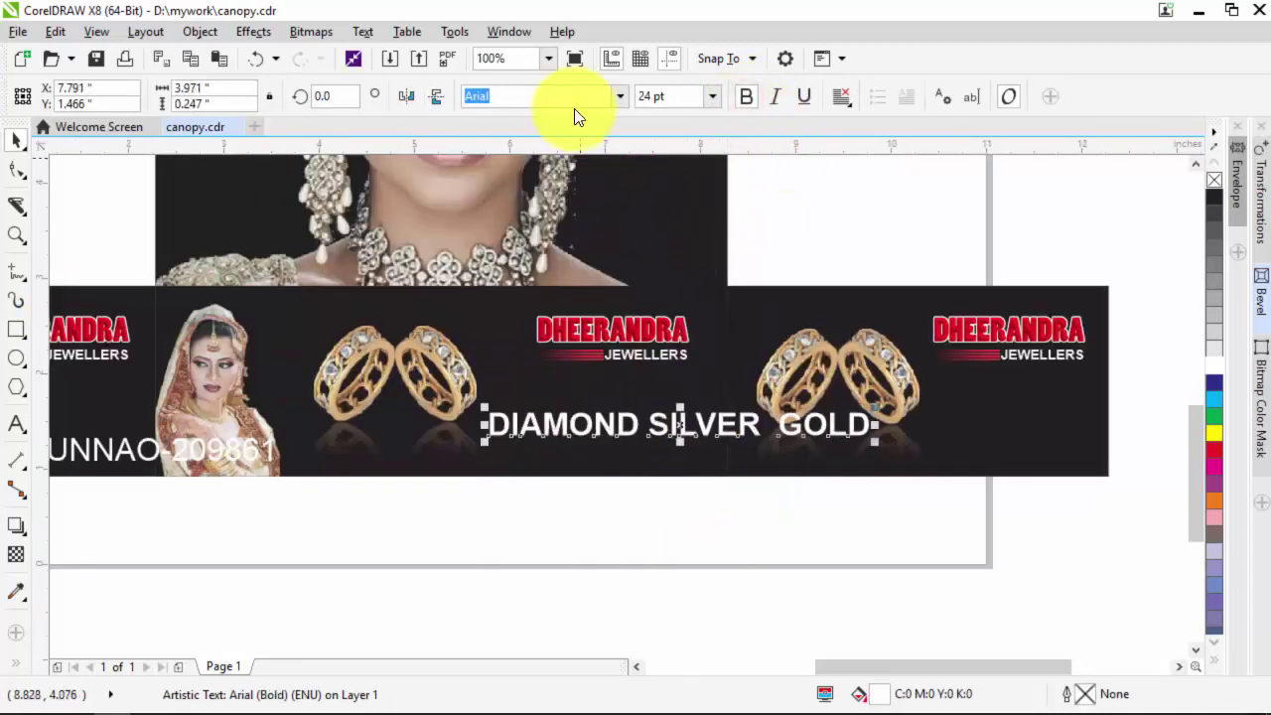
pyautogui.click(623, 90)
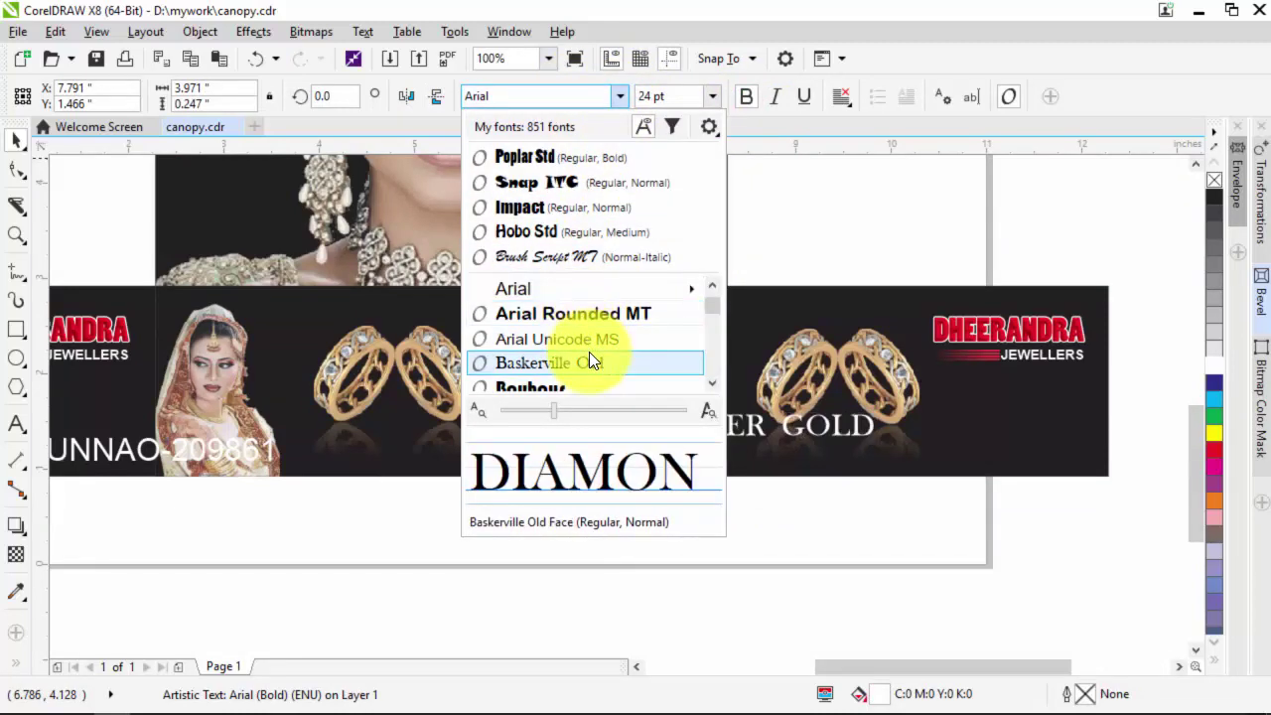
pyautogui.scroll(-1, 589, 357)
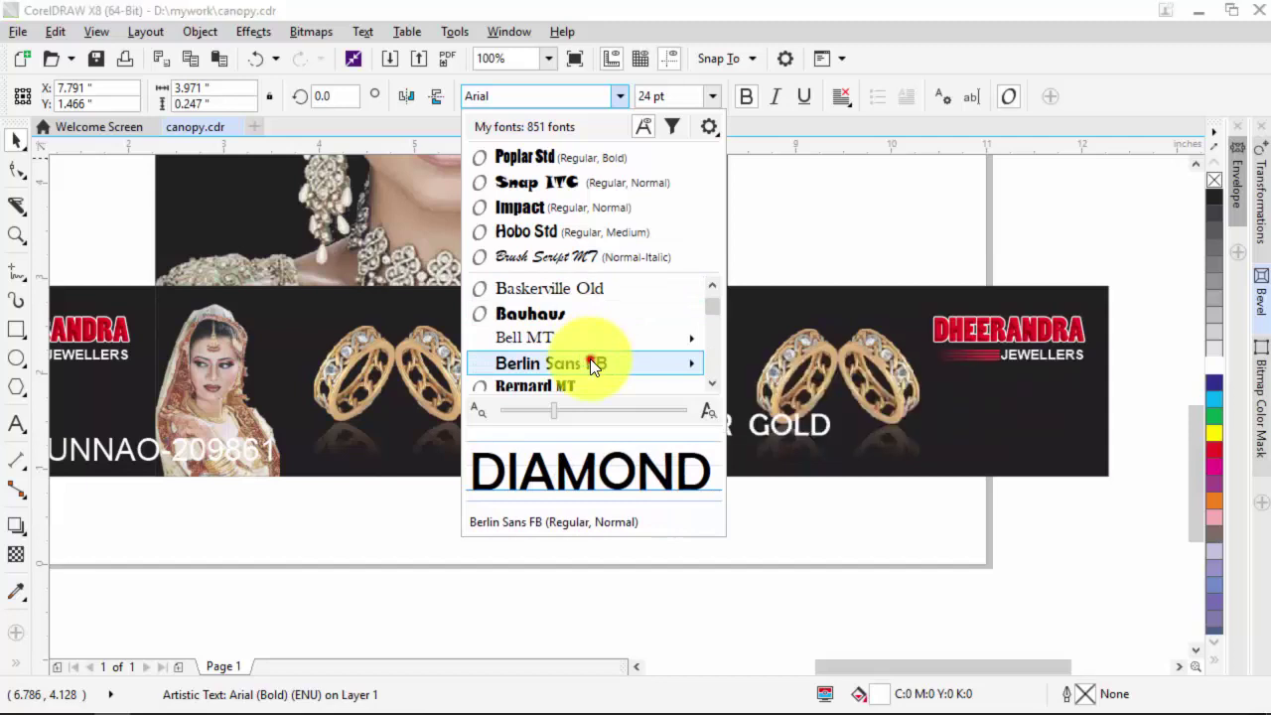
pyautogui.click(589, 363)
pyautogui.click(685, 493)
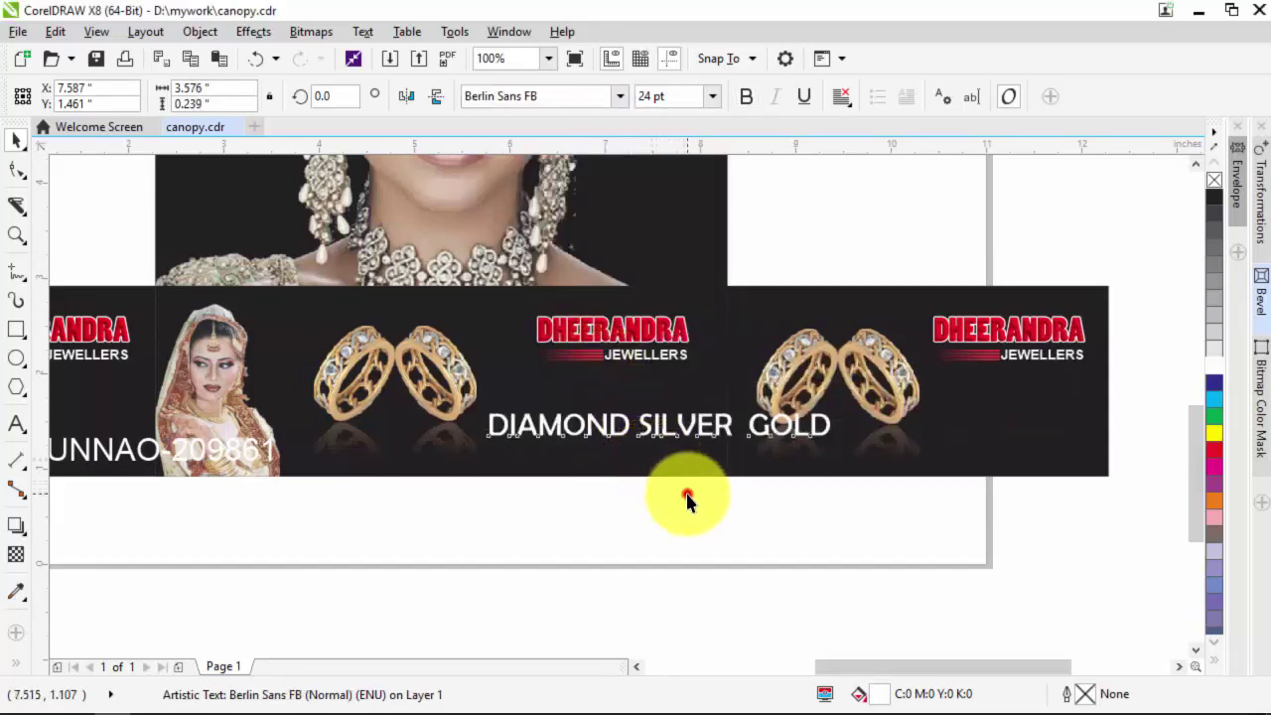
# Break the "DIAMOND SILVER GOLD" line into separate words and stack them as three lines below the lower strip's center logo.
pyautogui.scroll(-2, 647, 447)
pyautogui.scroll(2, 644, 445)
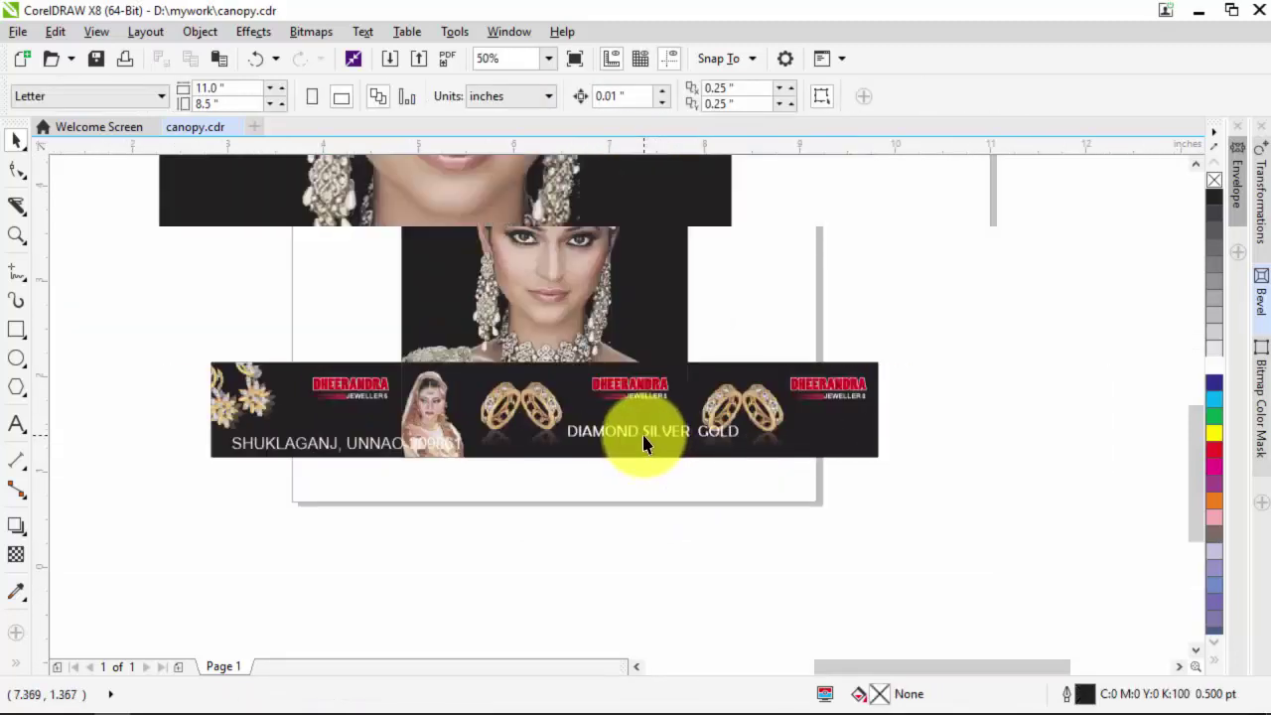
pyautogui.click(656, 437)
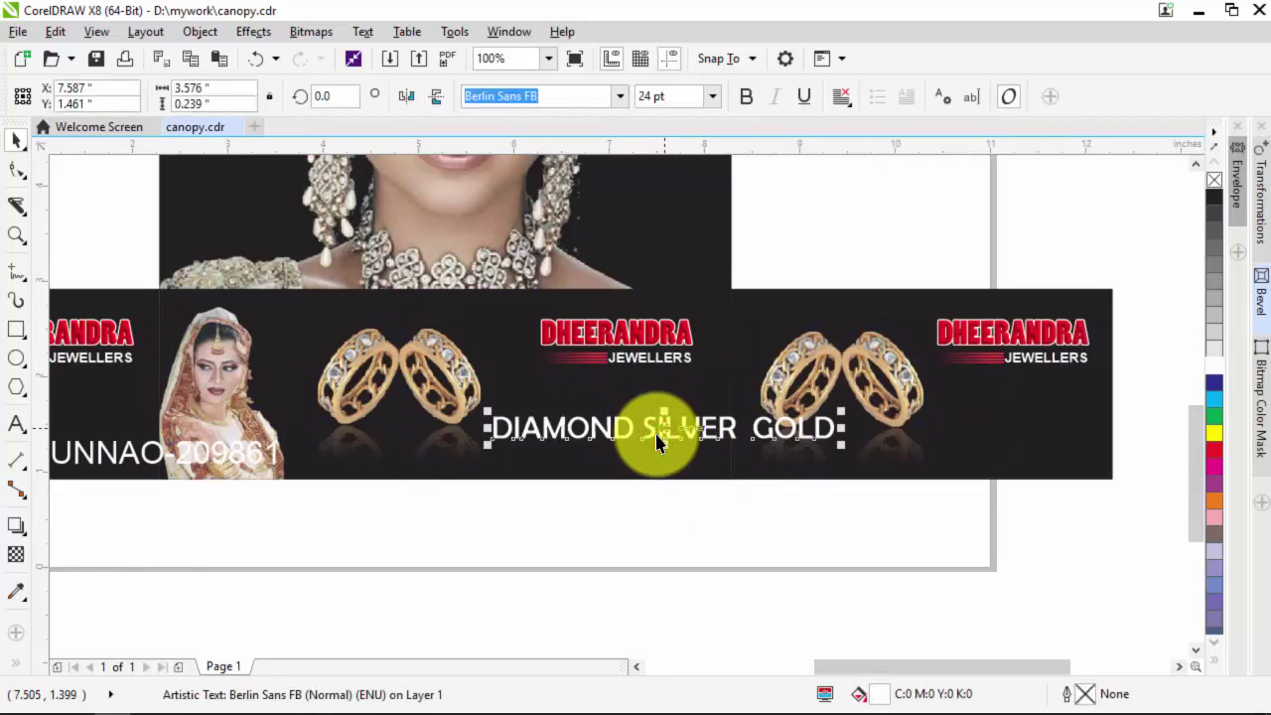
pyautogui.click(661, 503)
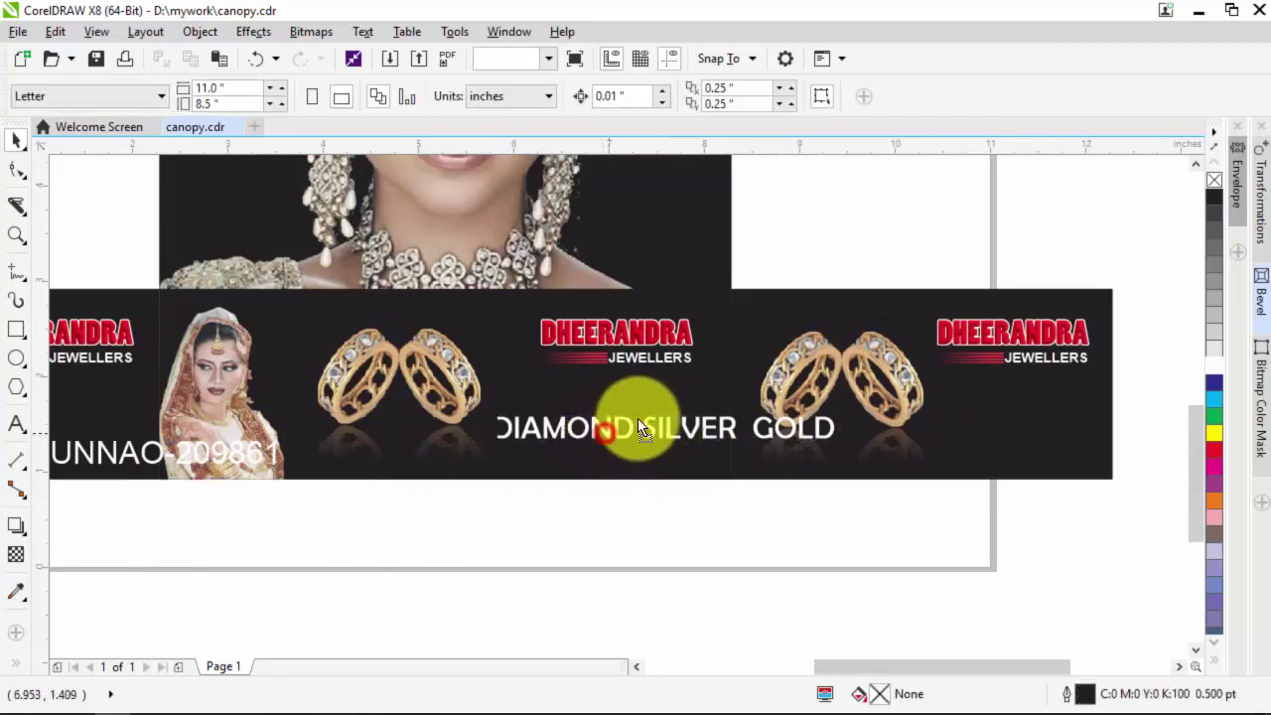
pyautogui.moveTo(609, 441)
pyautogui.mouseDown()
pyautogui.moveTo(646, 417)
pyautogui.moveTo(685, 428)
pyautogui.moveTo(614, 440)
pyautogui.moveTo(591, 430)
pyautogui.mouseUp()
pyautogui.moveTo(766, 444); pyautogui.dragTo(567, 483)
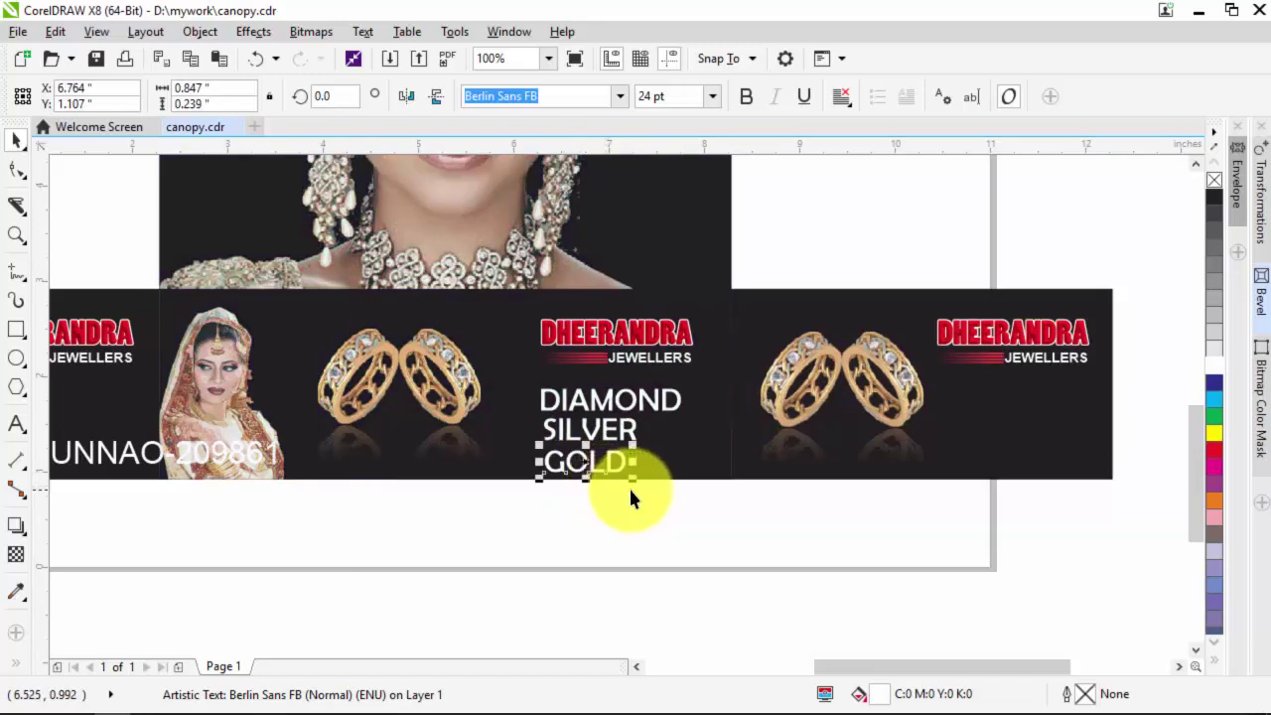
# Scale the stacked words DIAMOND, SILVER and GOLD together down to about 19.2 pt and reposition them below the center logo.
pyautogui.keyDown('shift'); pyautogui.click(626, 440); pyautogui.keyUp('shift')
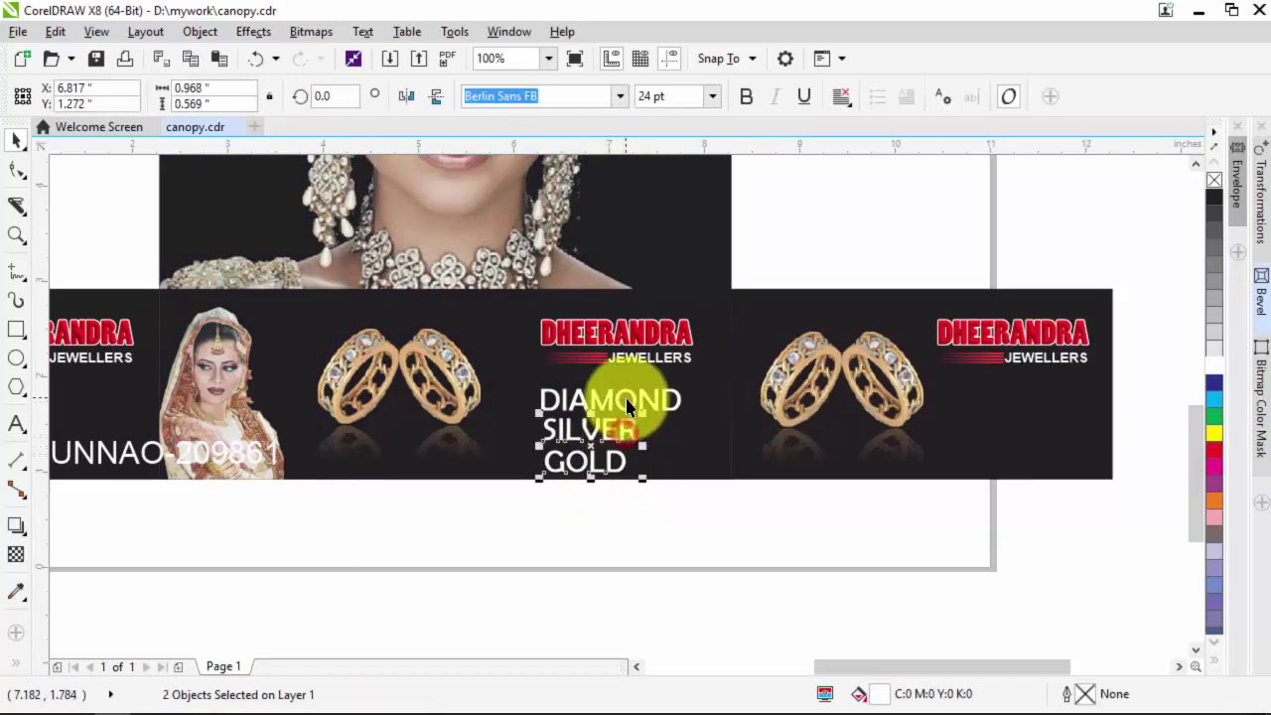
pyautogui.moveTo(689, 383); pyautogui.dragTo(678, 393)
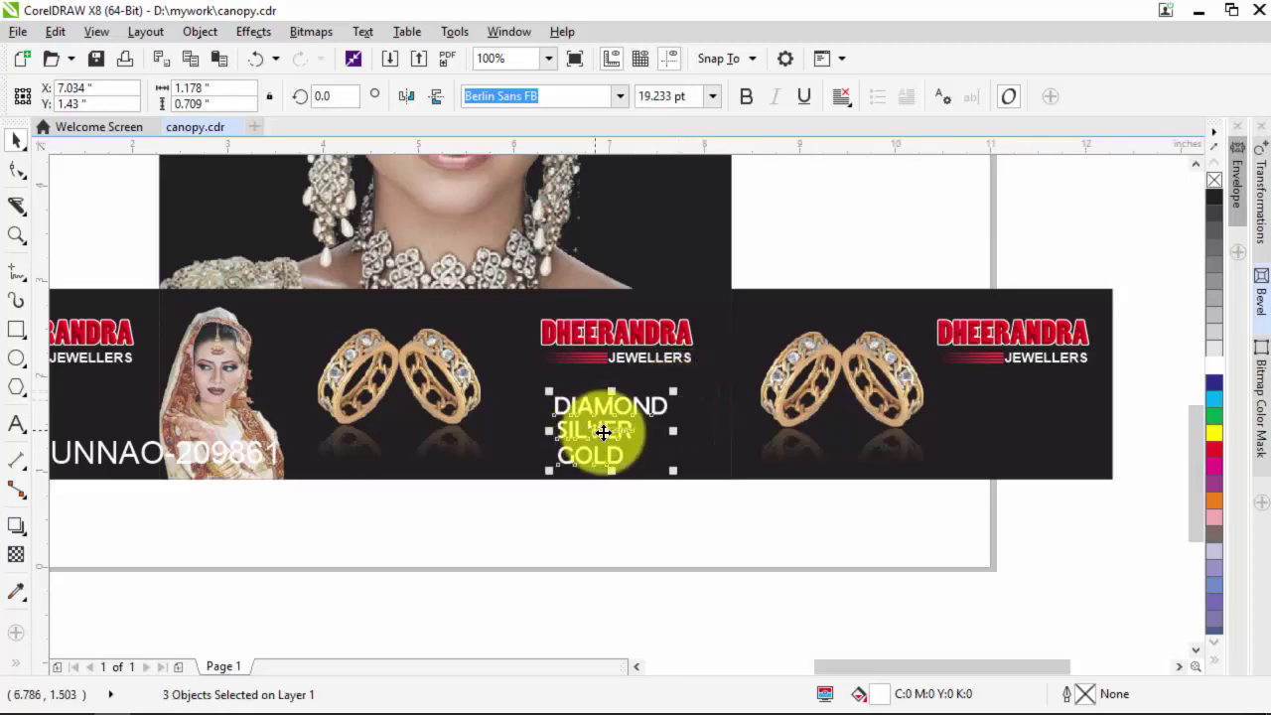
pyautogui.moveTo(607, 424); pyautogui.dragTo(611, 431)
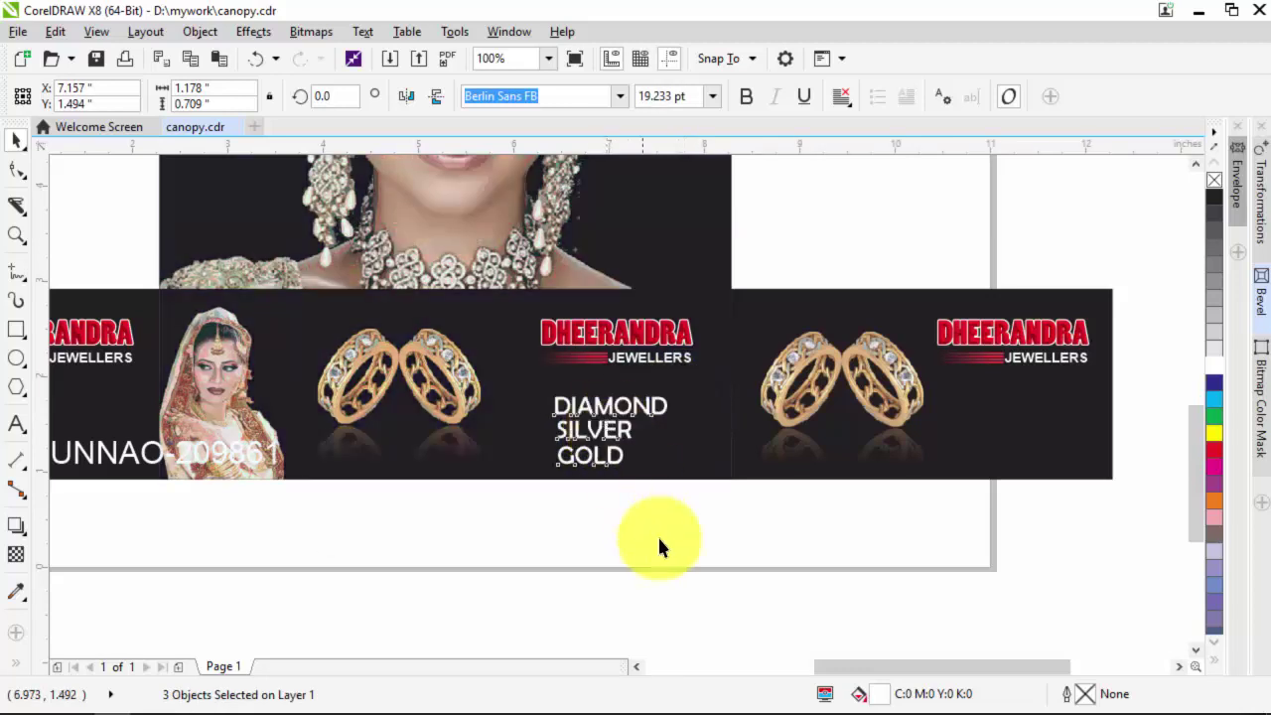
pyautogui.click(659, 542)
# Left-align the three stacked words DIAMOND, SILVER and GOLD.
pyautogui.scroll(1, 609, 426)
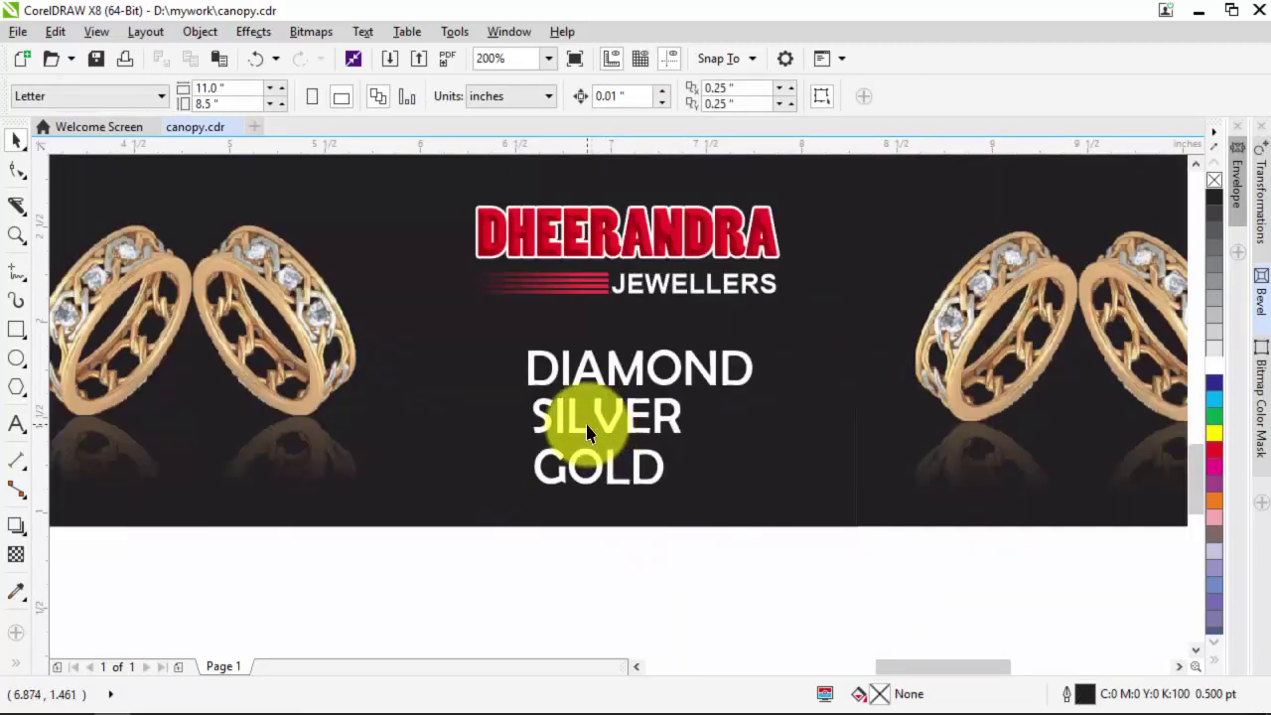
pyautogui.click(599, 421)
pyautogui.click(629, 412)
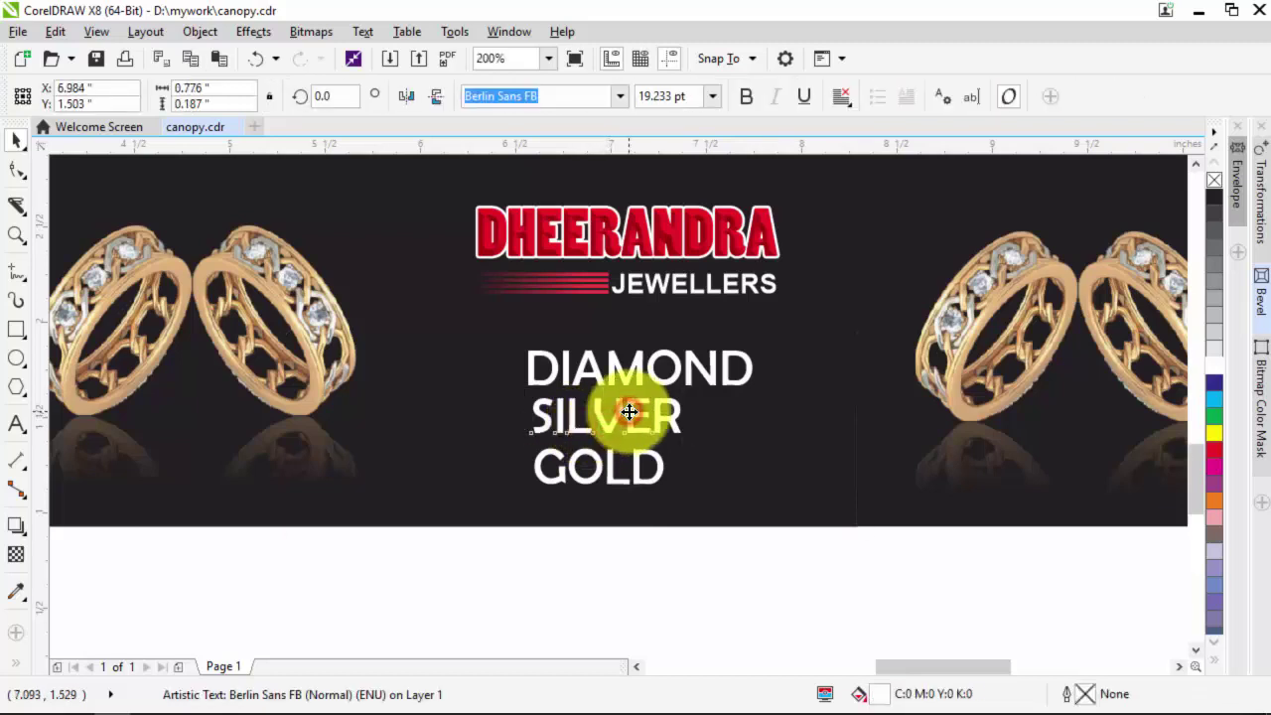
pyautogui.moveTo(628, 412); pyautogui.dragTo(600, 418)
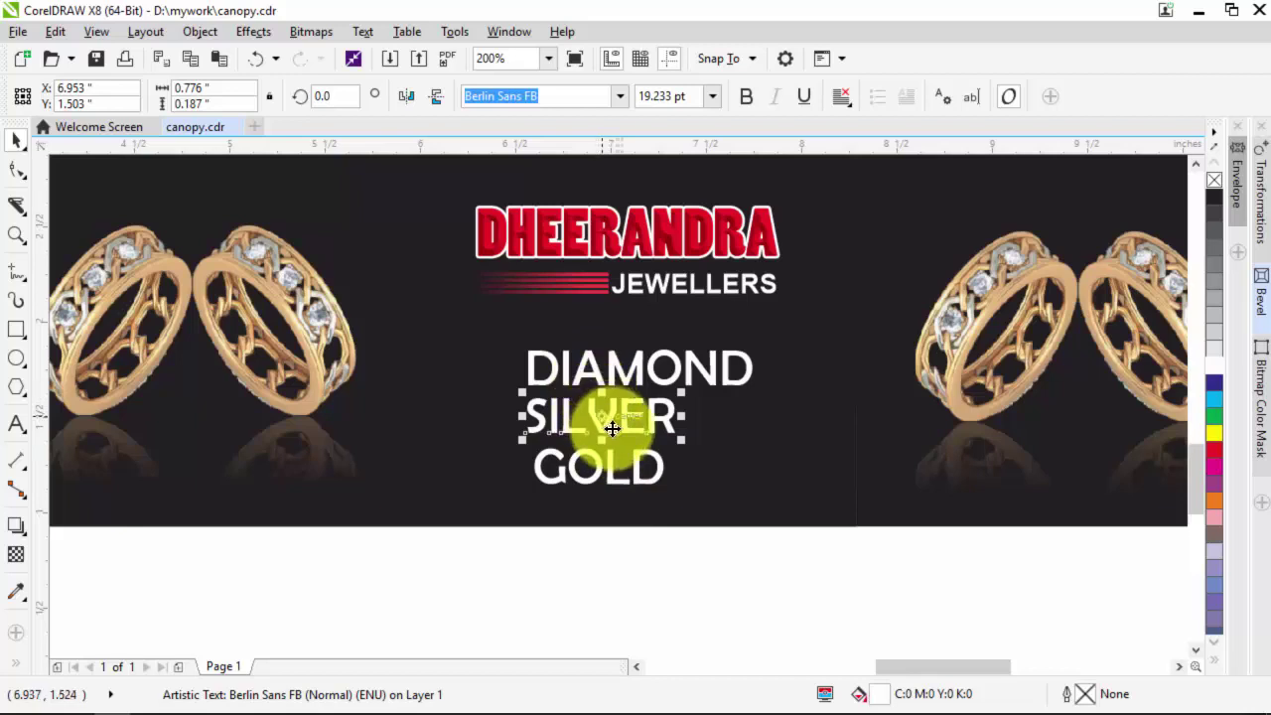
pyautogui.click(615, 514)
pyautogui.click(609, 468)
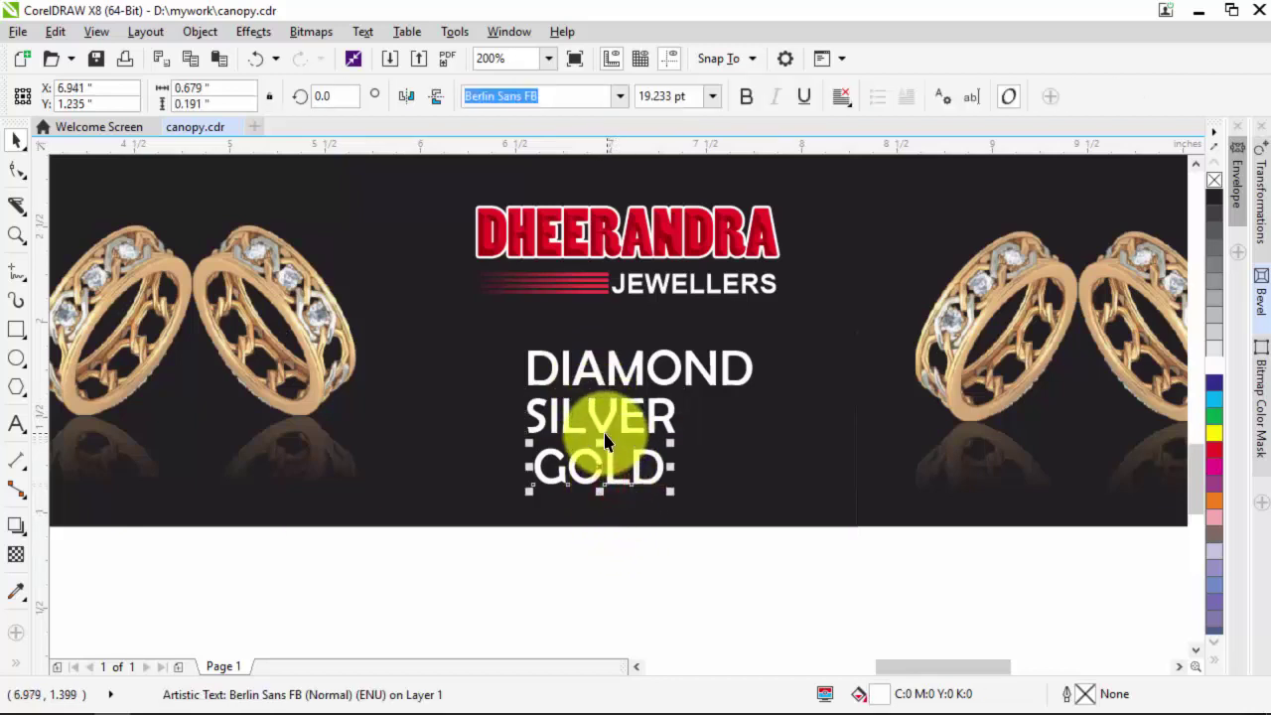
pyautogui.keyDown('shift'); pyautogui.click(602, 425); pyautogui.keyUp('shift')
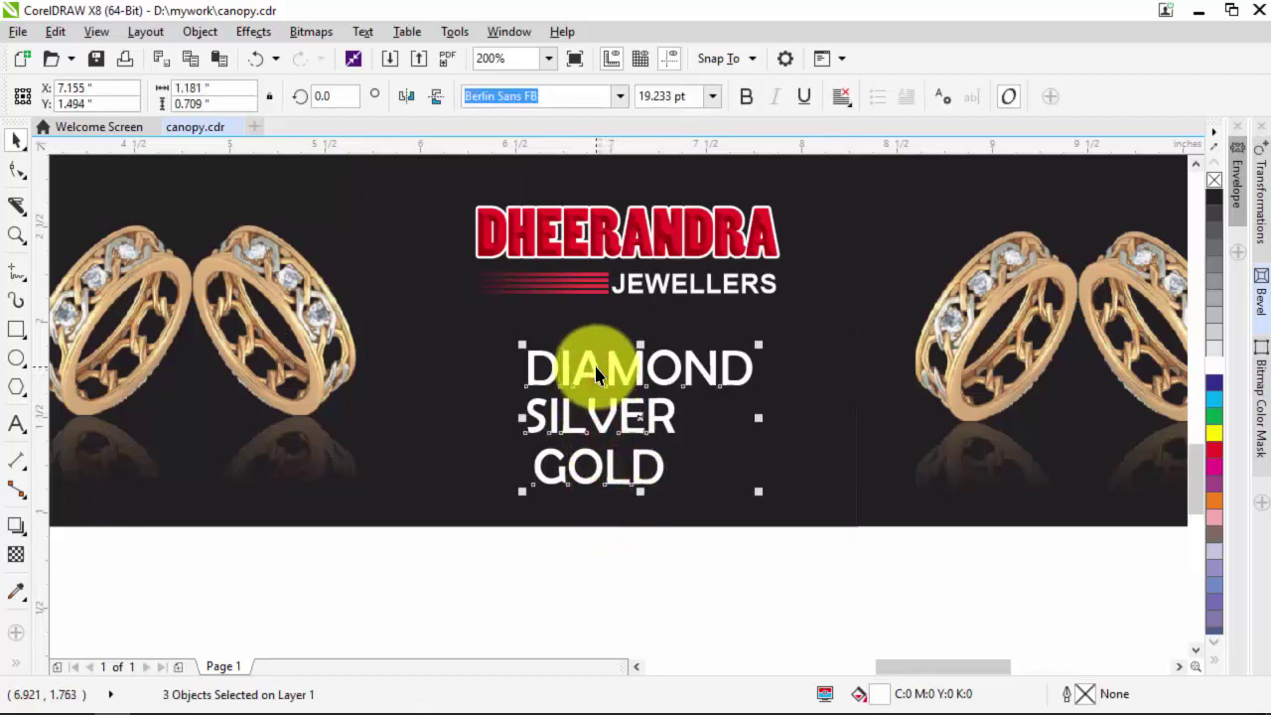
pyautogui.click(682, 604)
# Draw a circle about 0.16 inch in diameter to the left of DIAMOND, filled red with no outline.
pyautogui.scroll(-2, 639, 422)
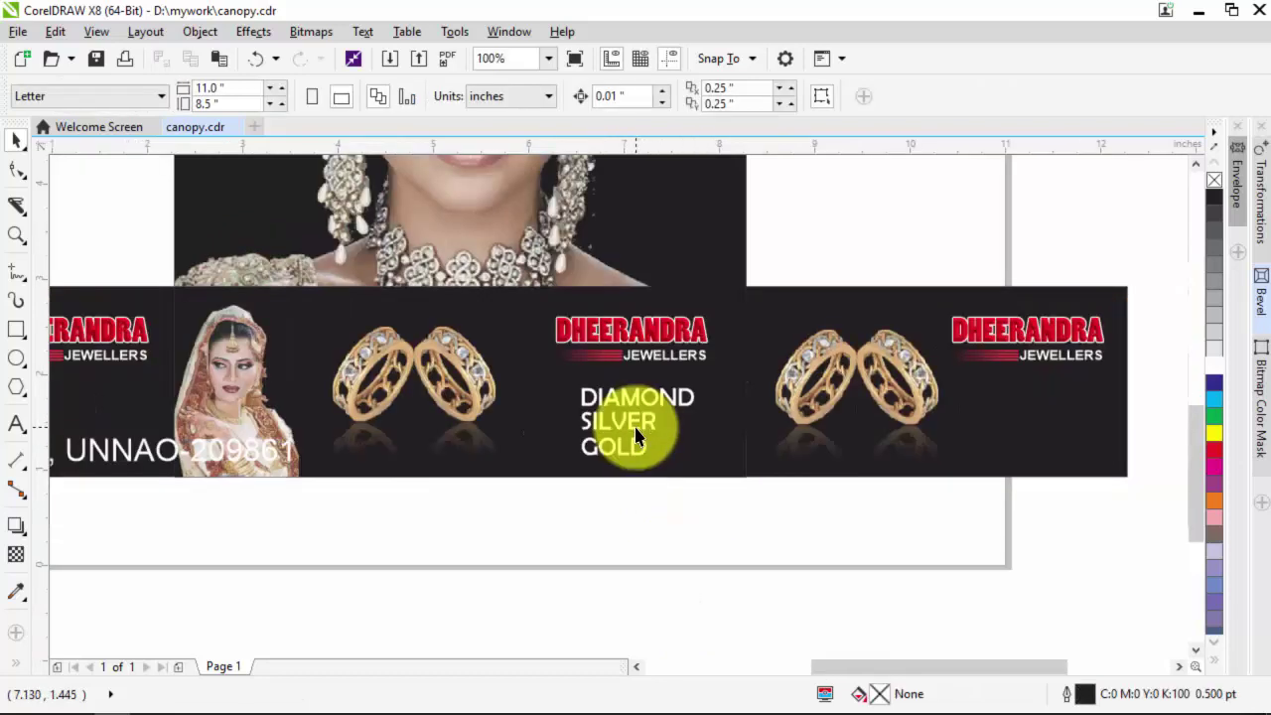
pyautogui.scroll(-1, 634, 435)
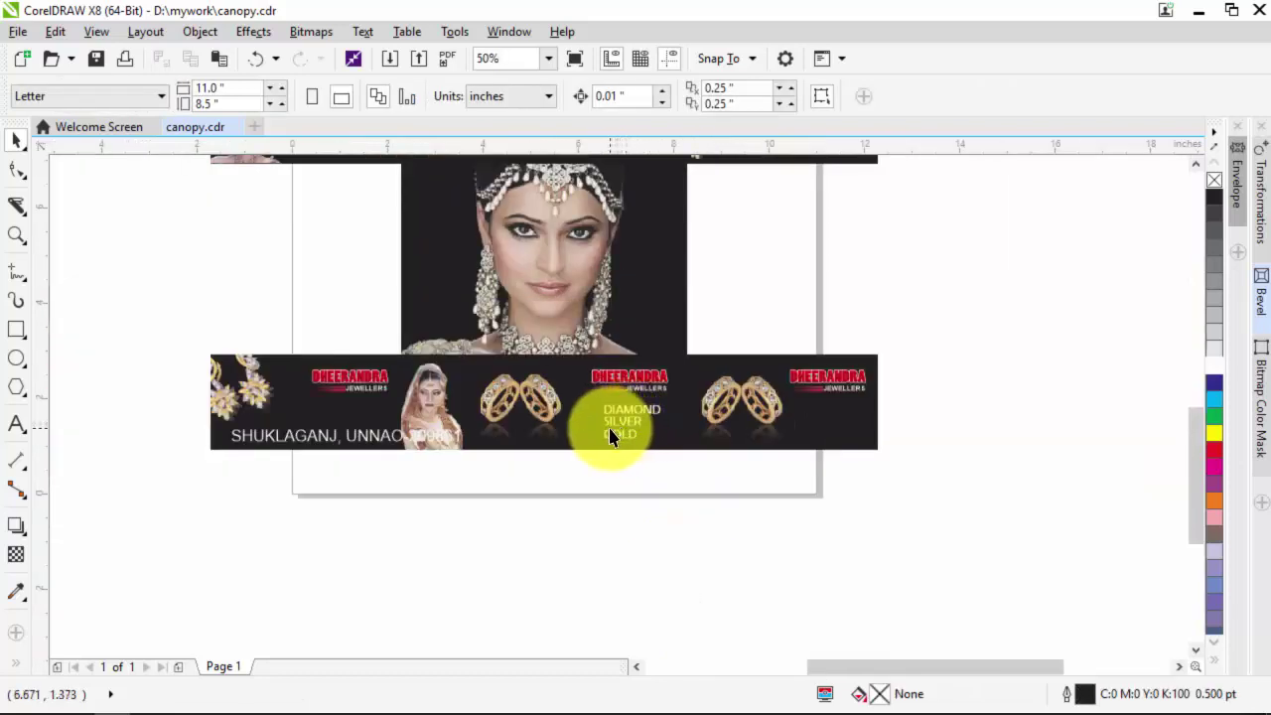
pyautogui.scroll(1, 610, 437)
pyautogui.click(16, 360)
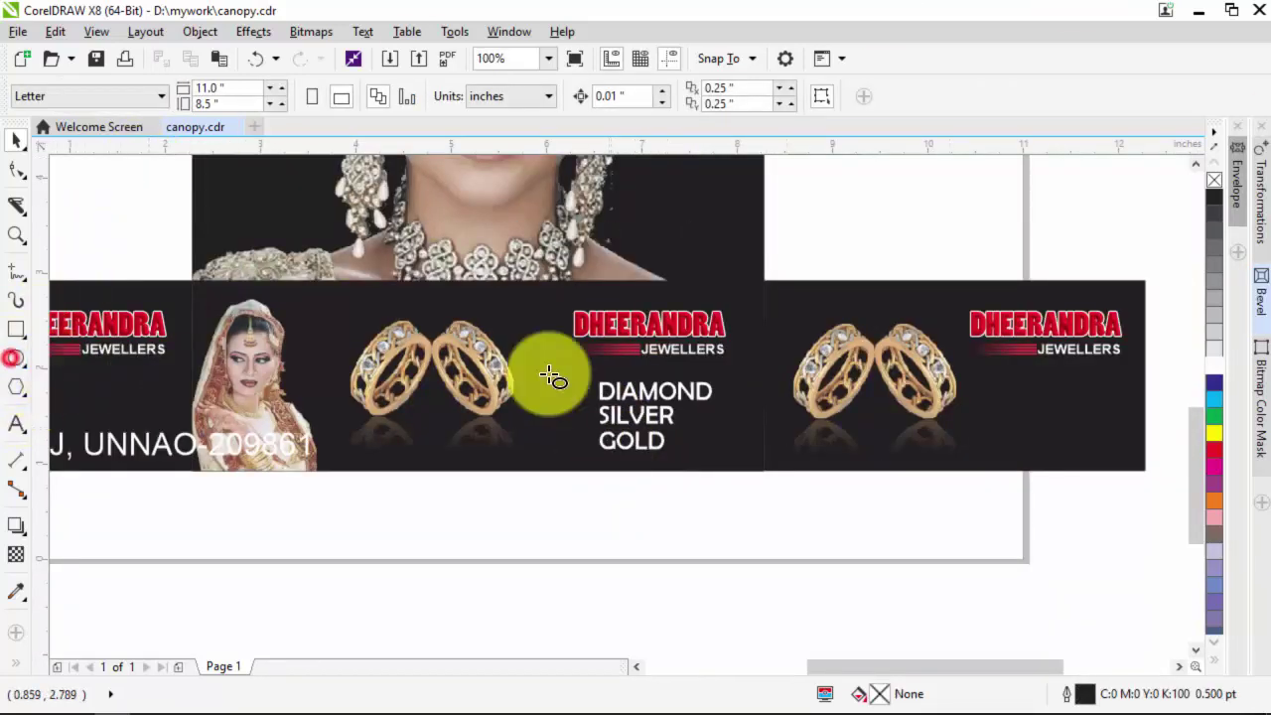
pyautogui.scroll(1, 562, 387)
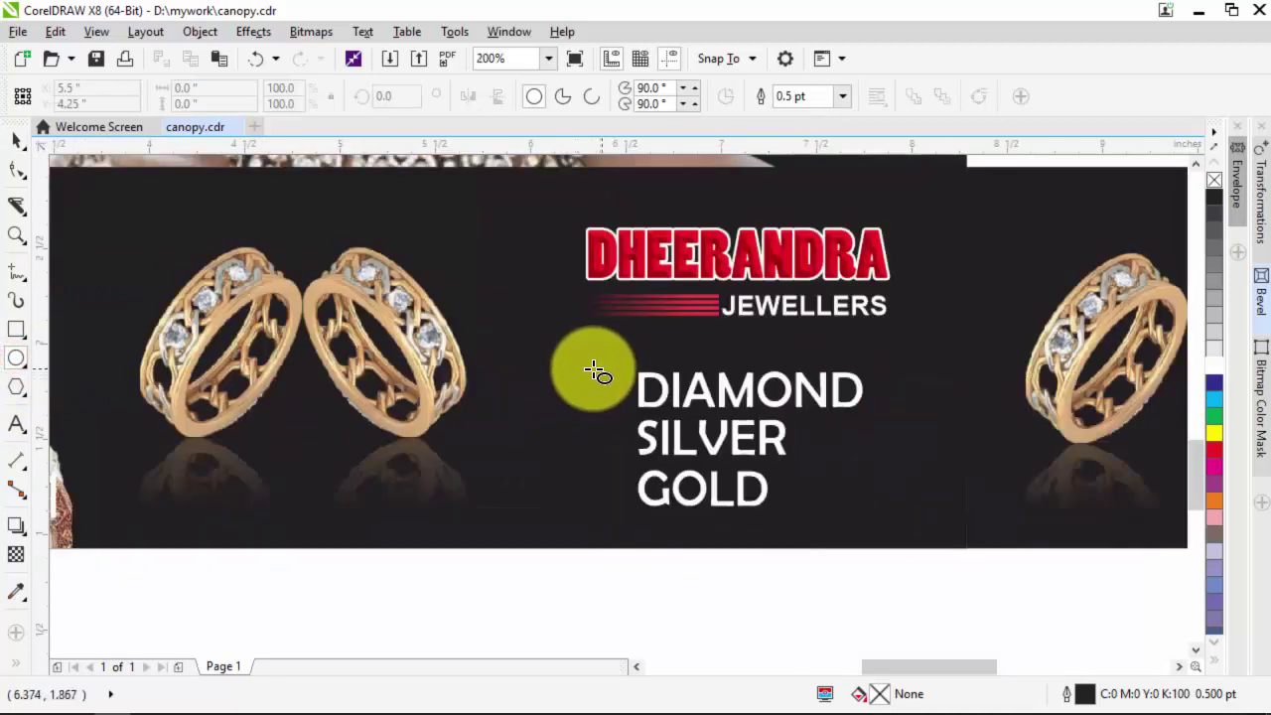
pyautogui.moveTo(569, 383); pyautogui.dragTo(590, 411)
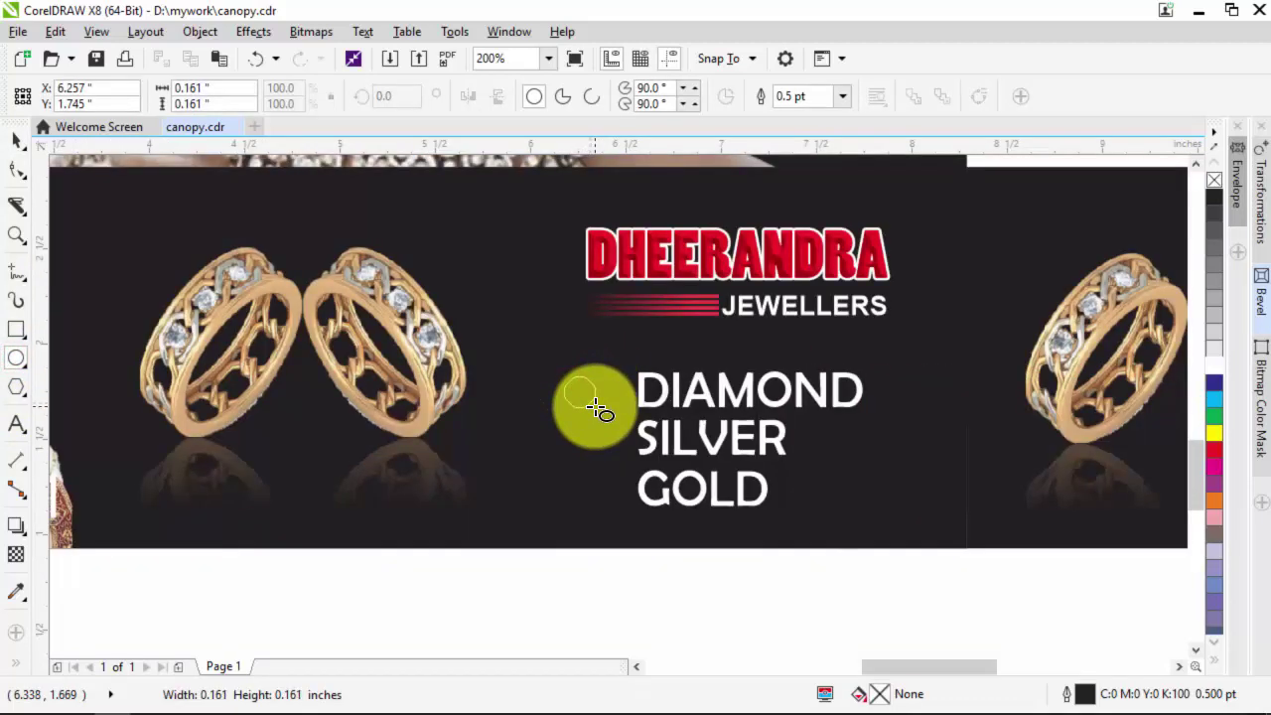
pyautogui.click(12, 142)
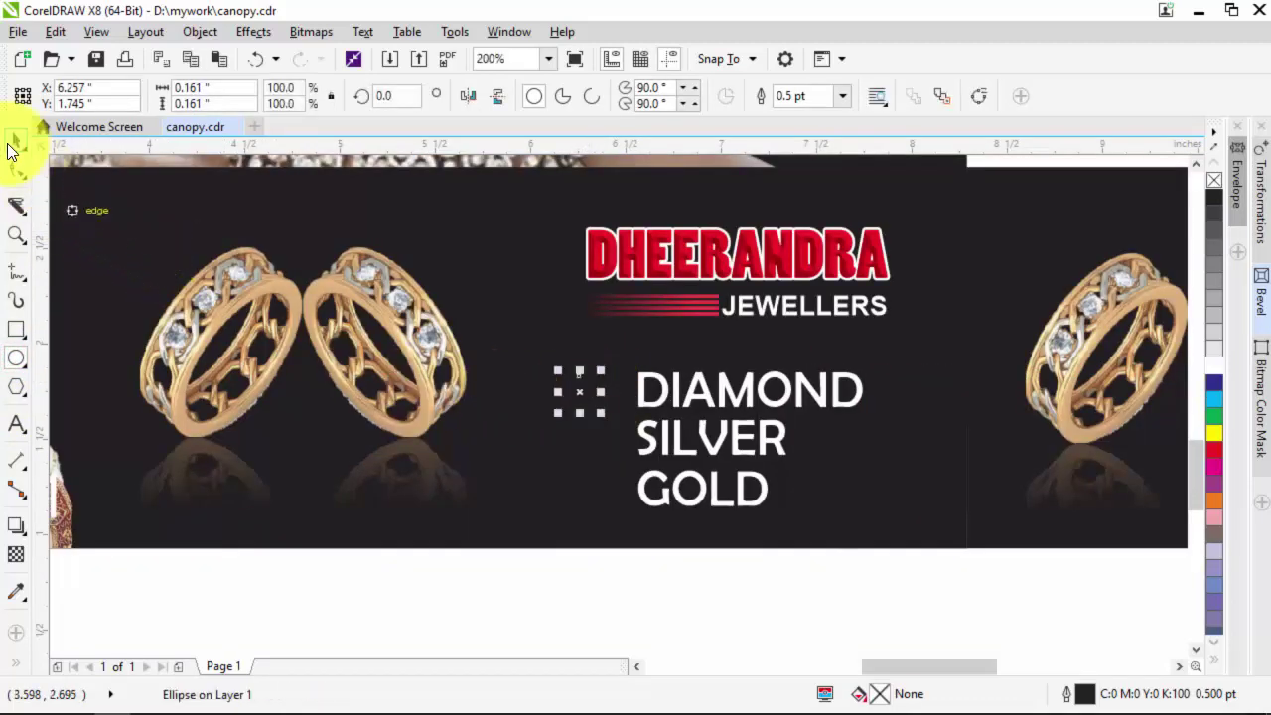
pyautogui.click(1210, 450)
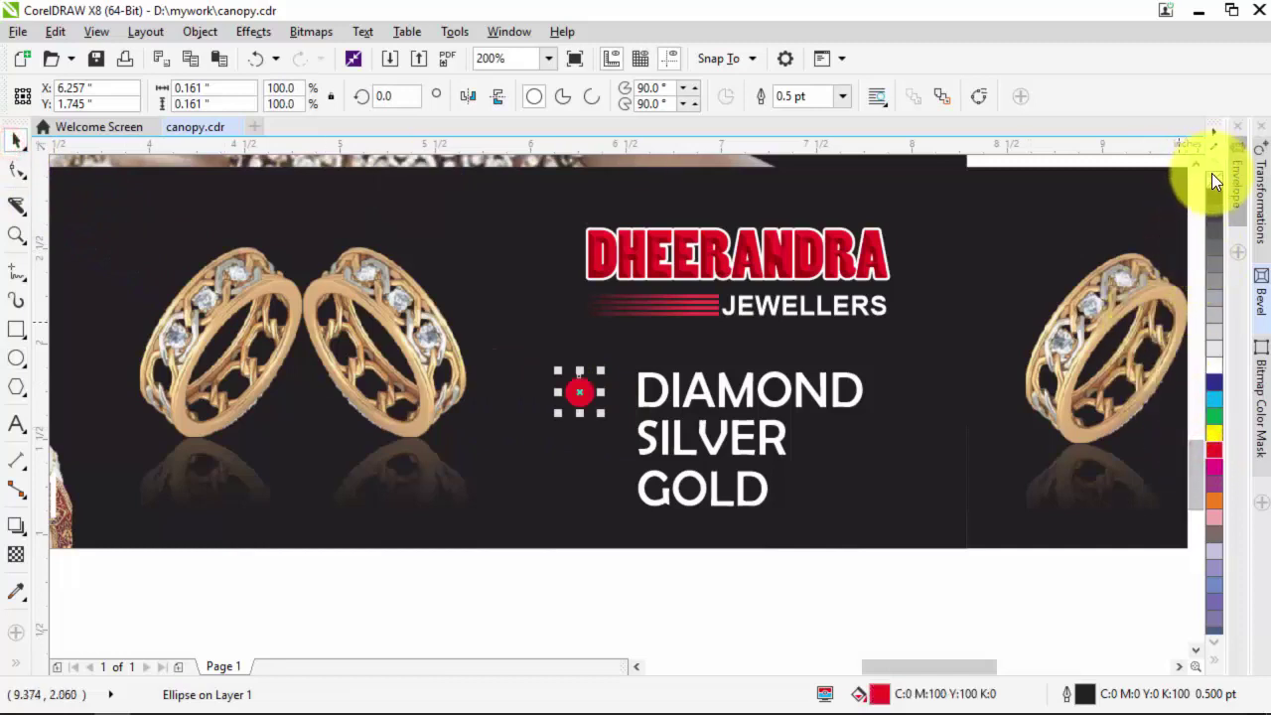
pyautogui.click(658, 602)
pyautogui.scroll(-2, 564, 519)
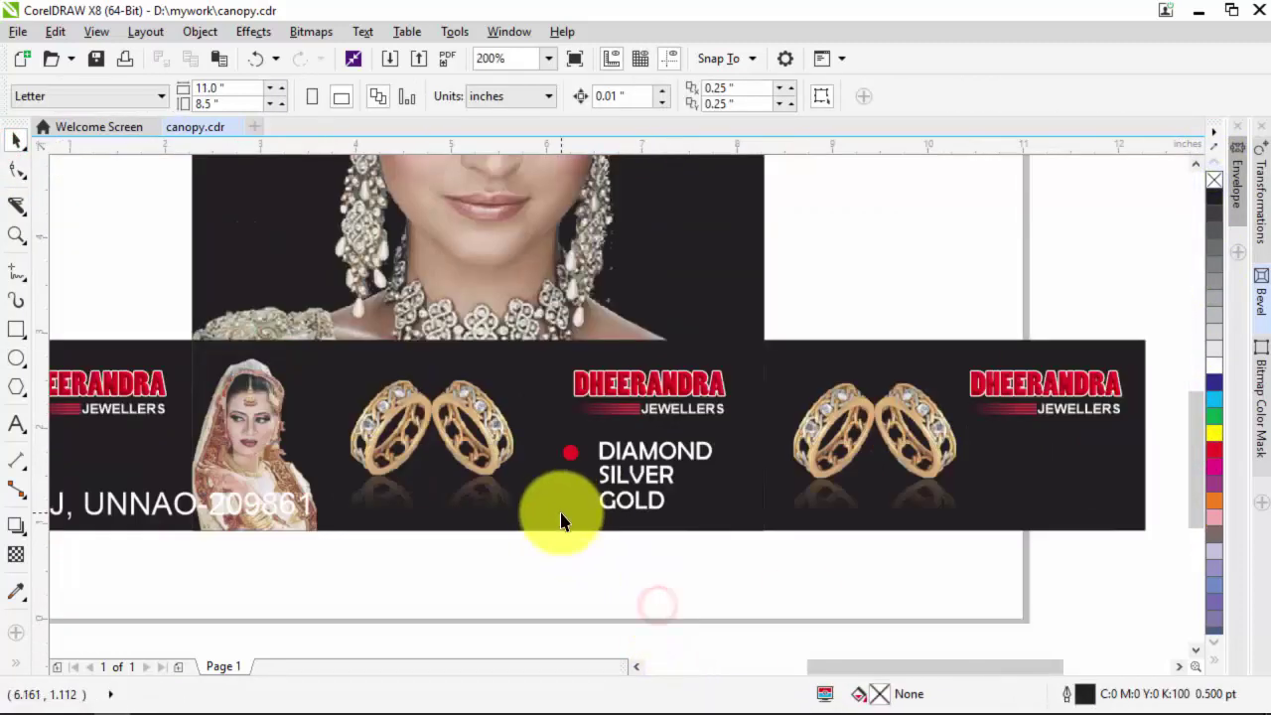
# Give the red circle an elliptical fountain fill from red to a light pink center of C1 M57 Y35 K0.
pyautogui.scroll(2, 581, 459)
pyautogui.click(562, 451)
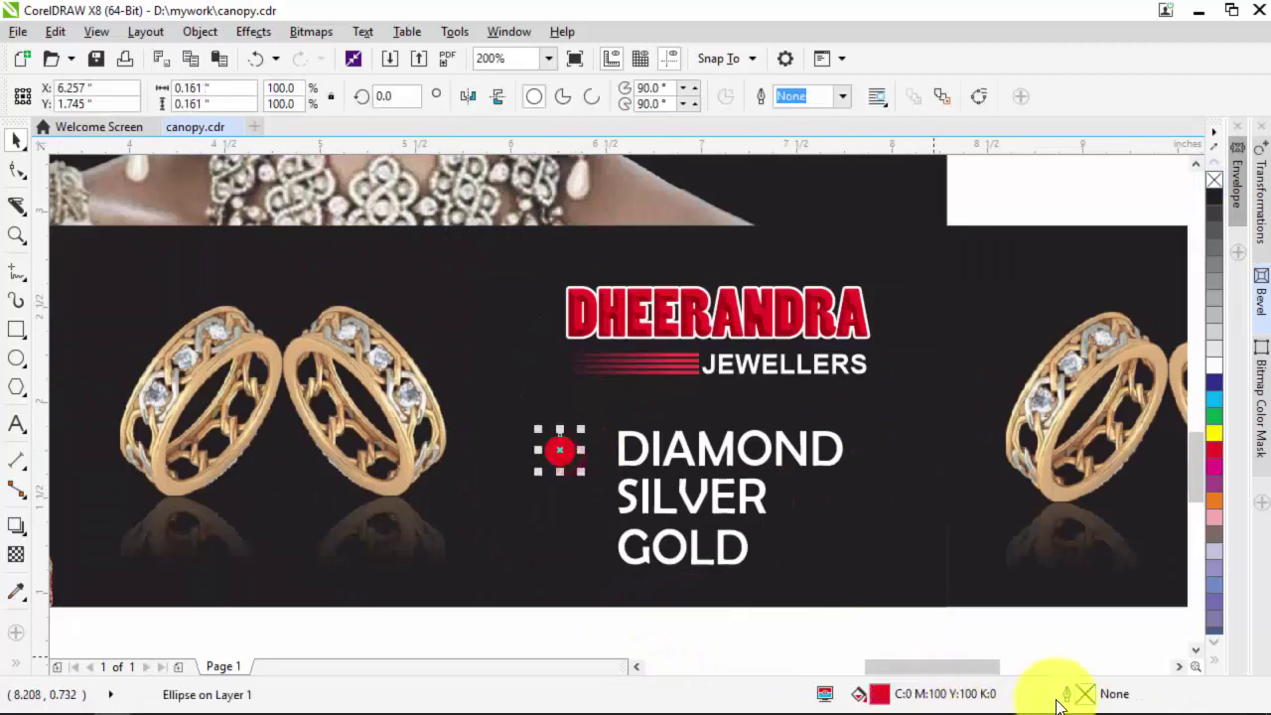
pyautogui.doubleClick(881, 692)
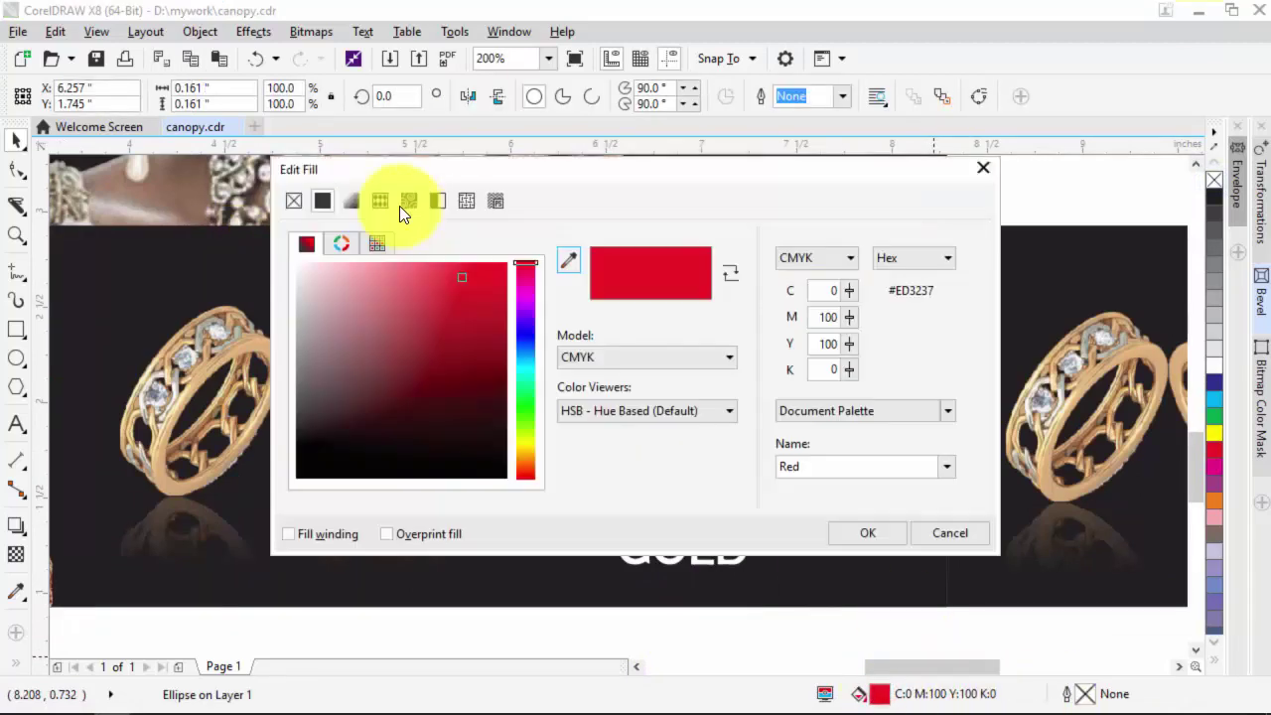
pyautogui.moveTo(425, 171); pyautogui.dragTo(997, 170)
pyautogui.click(917, 202)
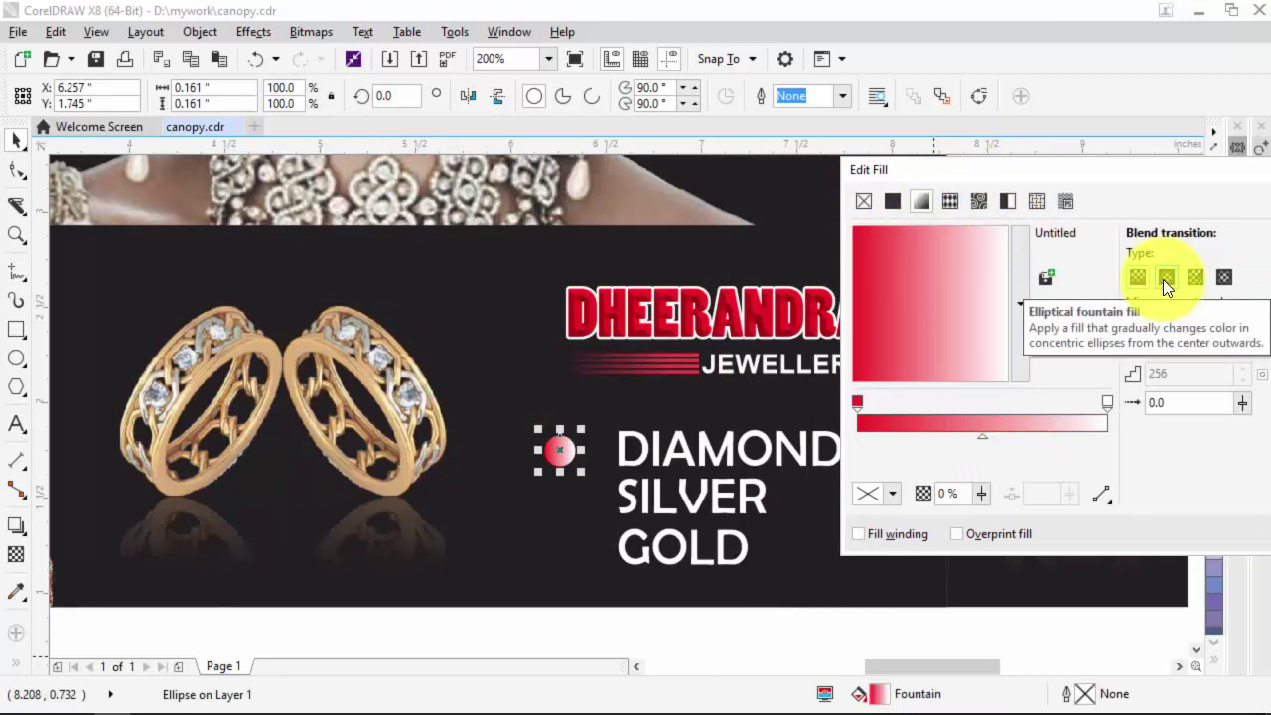
pyautogui.click(1164, 280)
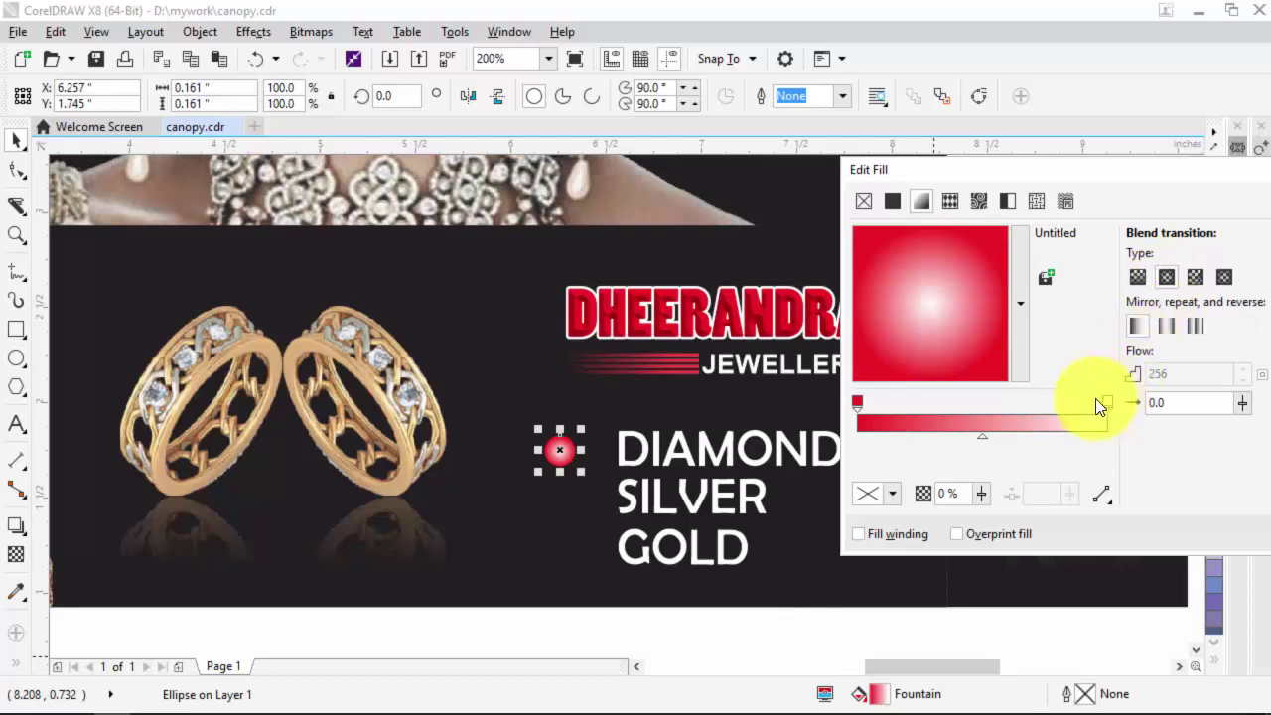
pyautogui.click(873, 499)
pyautogui.moveTo(912, 389); pyautogui.dragTo(918, 335)
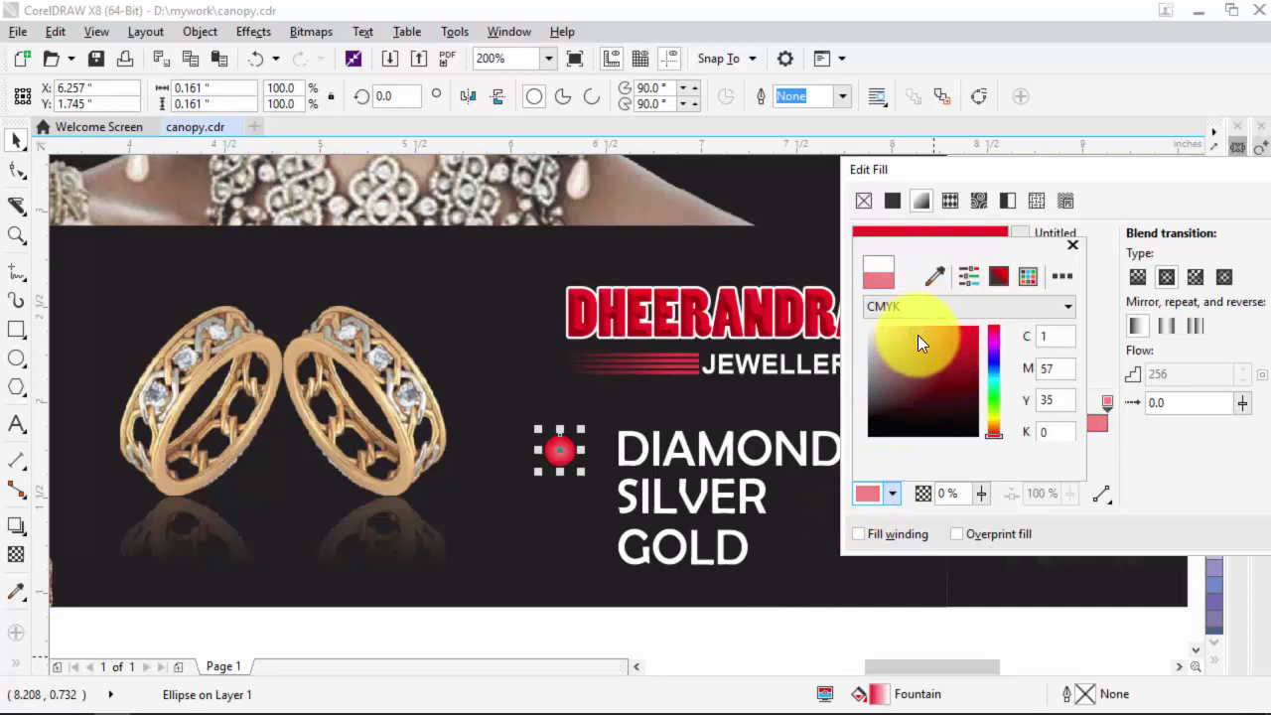
pyautogui.click(1148, 193)
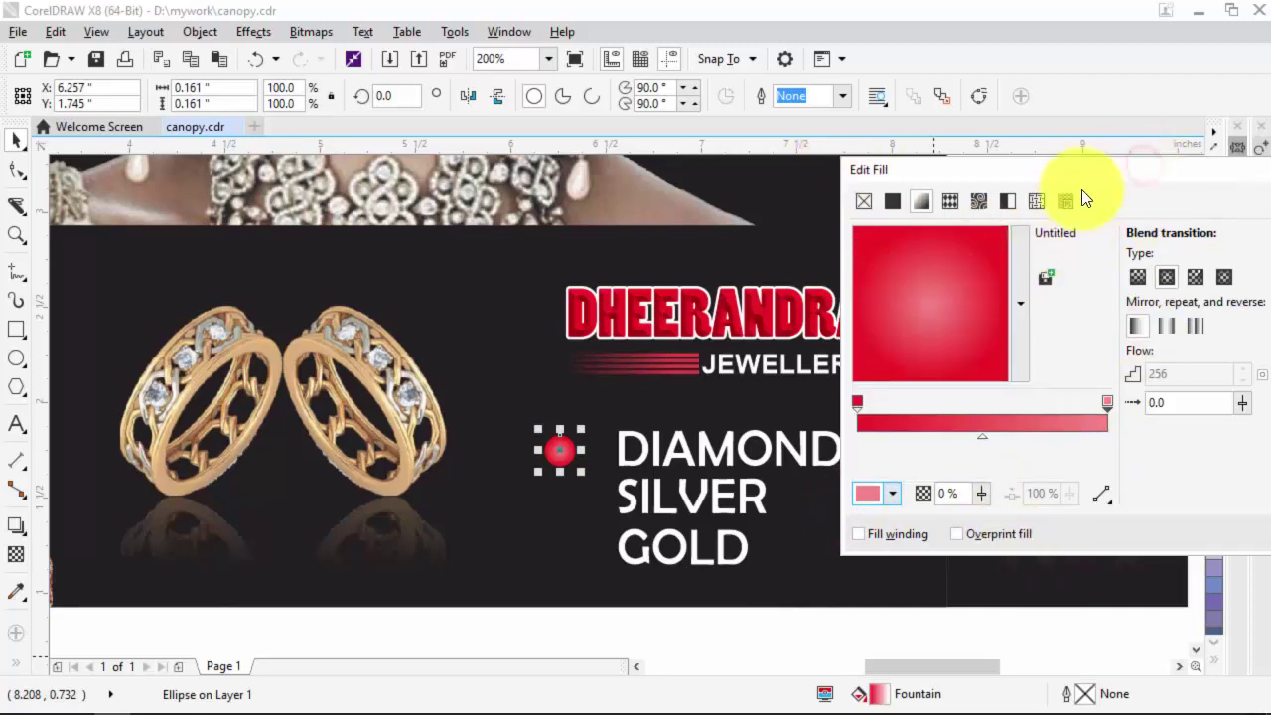
pyautogui.moveTo(1082, 174); pyautogui.dragTo(880, 171)
pyautogui.click(1208, 534)
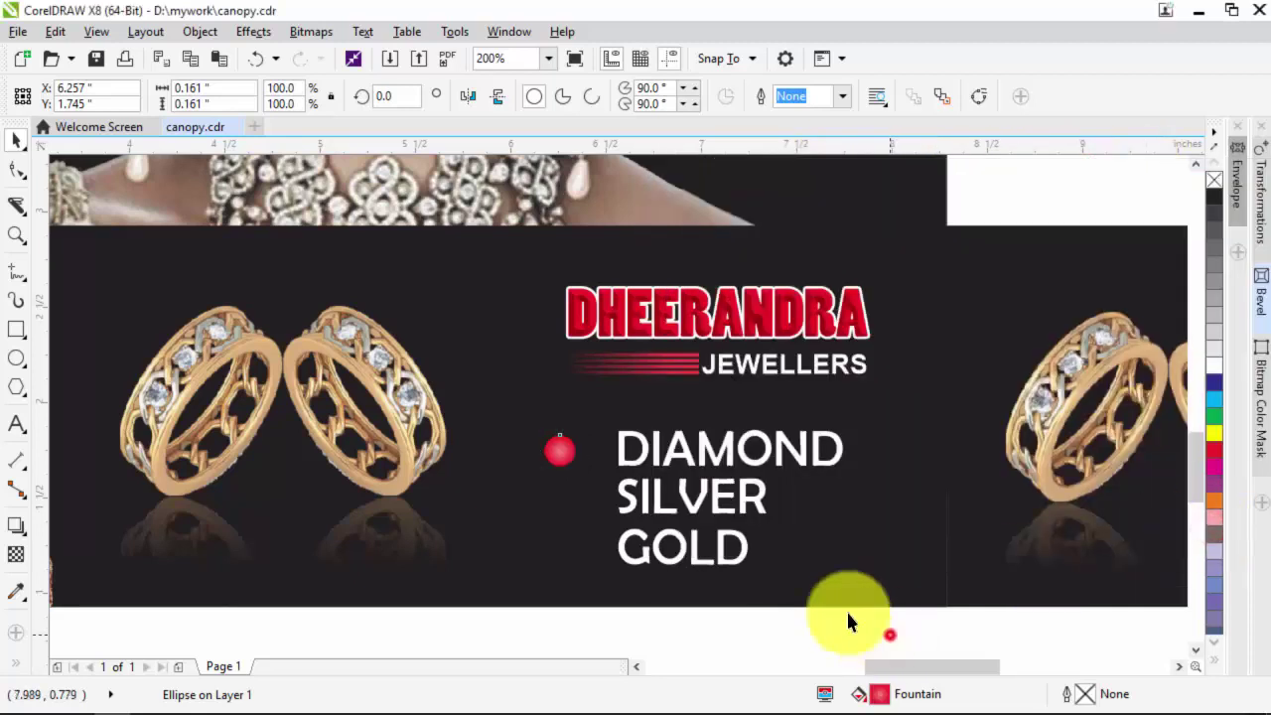
pyautogui.click(887, 638)
# Center the circle vertically on DIAMOND and place copies of it beside SILVER and GOLD as bullets.
pyautogui.scroll(-2, 554, 457)
pyautogui.scroll(-1, 553, 475)
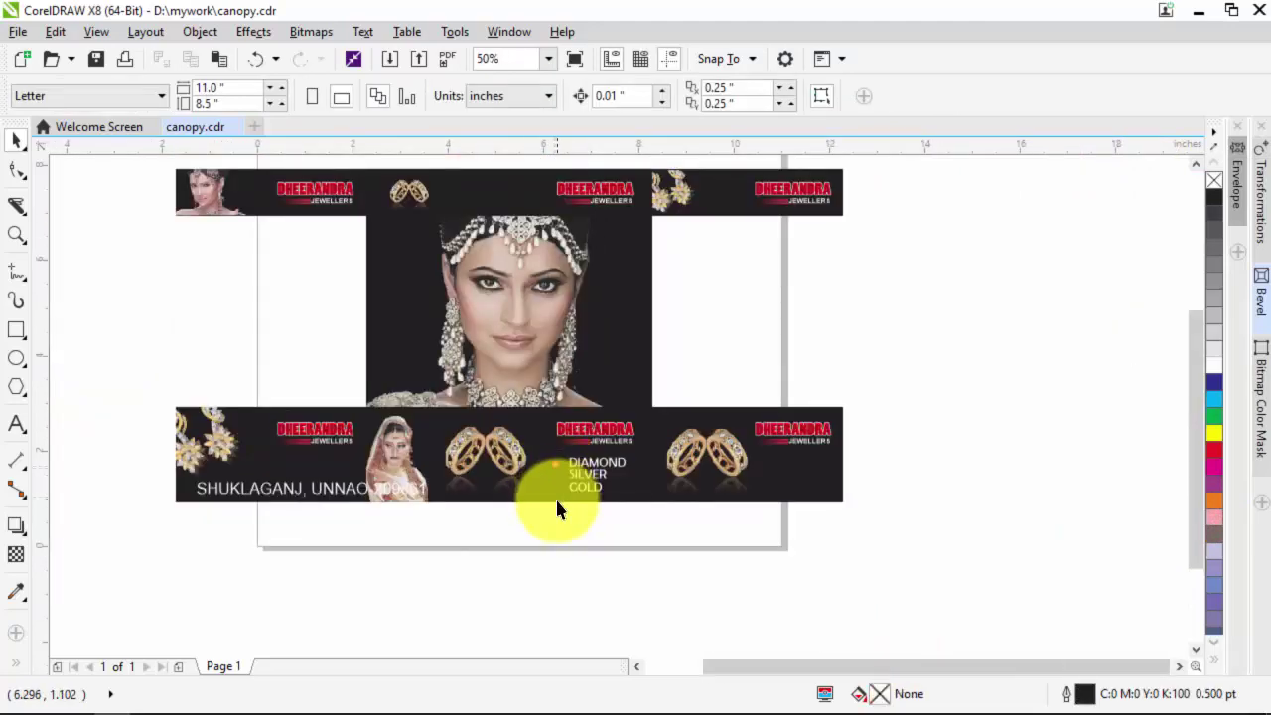
pyautogui.scroll(2, 566, 477)
pyautogui.click(549, 400)
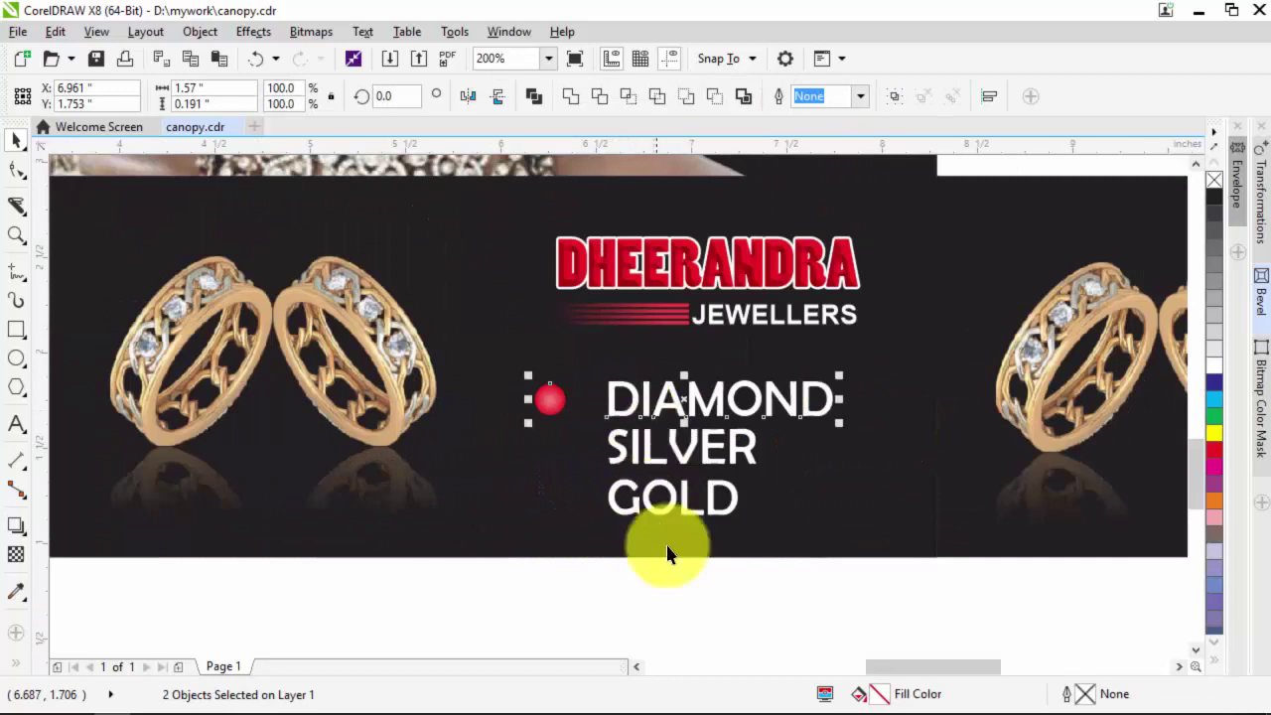
pyautogui.click(685, 581)
pyautogui.moveTo(545, 409); pyautogui.dragTo(567, 500)
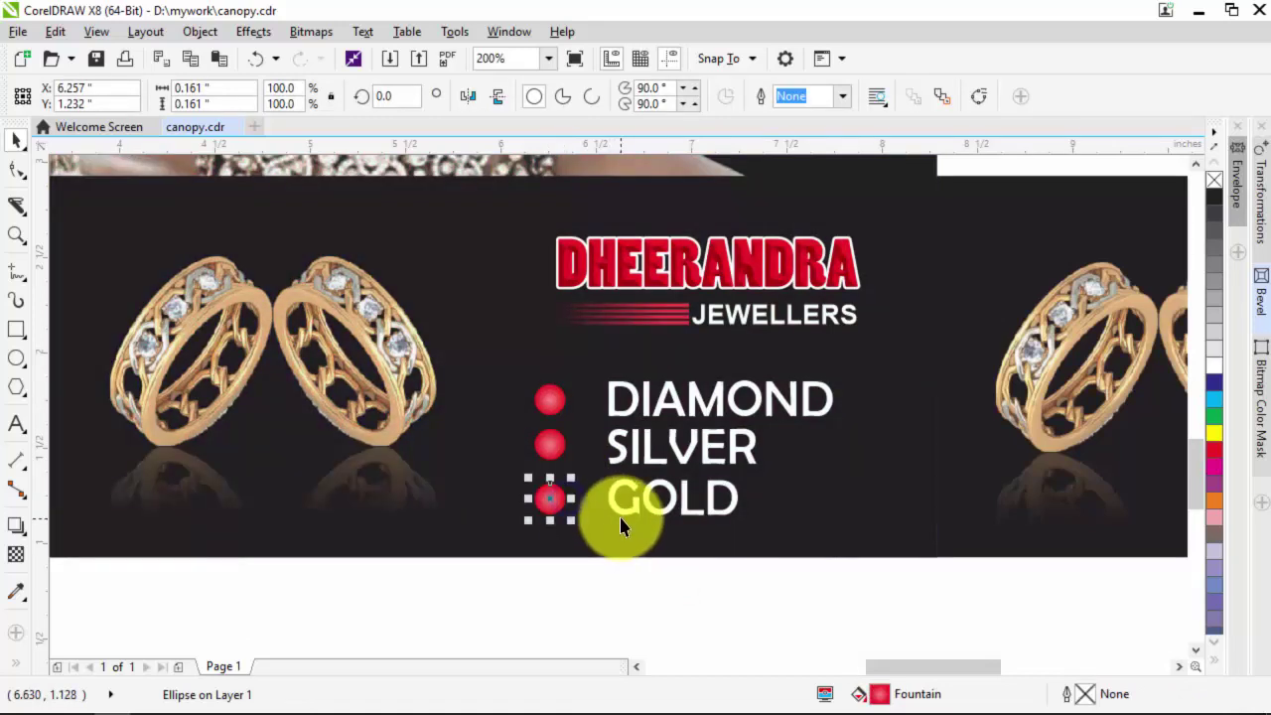
# Align the GOLD and SILVER bullets vertically with the centers of their words.
pyautogui.keyDown('shift'); pyautogui.click(627, 518); pyautogui.keyUp('shift')
pyautogui.click(647, 602)
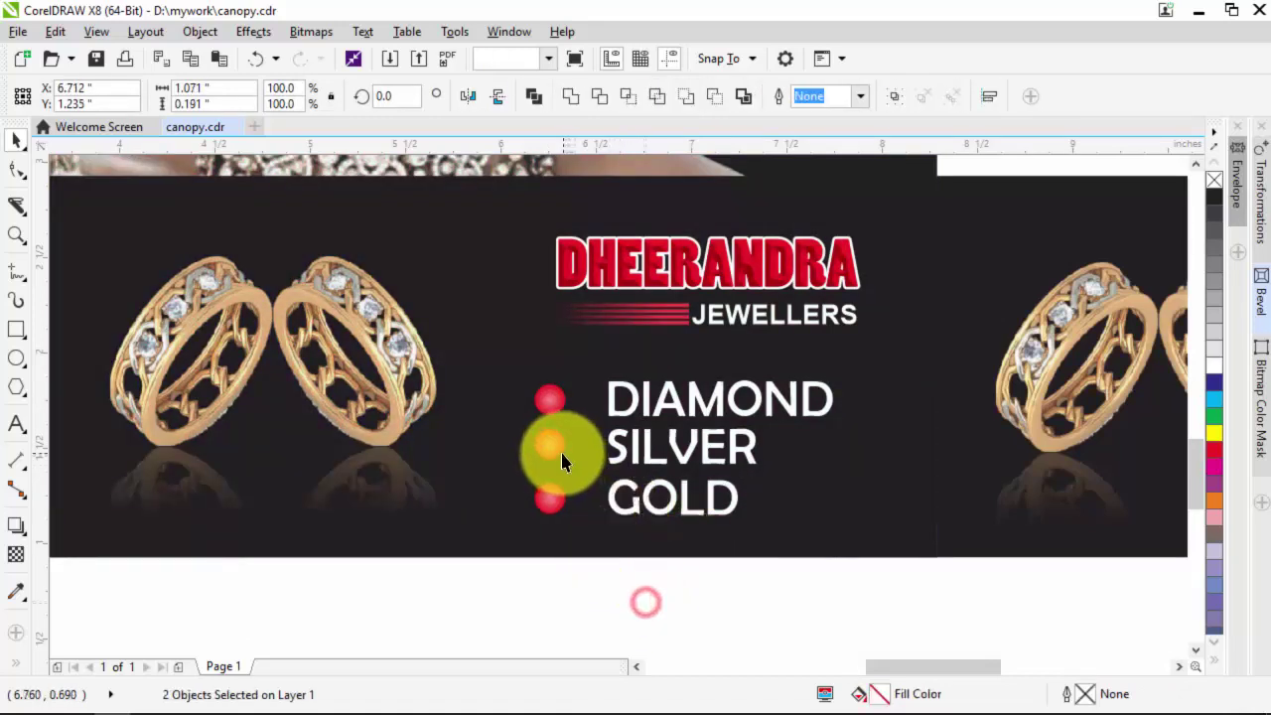
pyautogui.click(557, 449)
pyautogui.keyDown('shift'); pyautogui.click(636, 457); pyautogui.keyUp('shift')
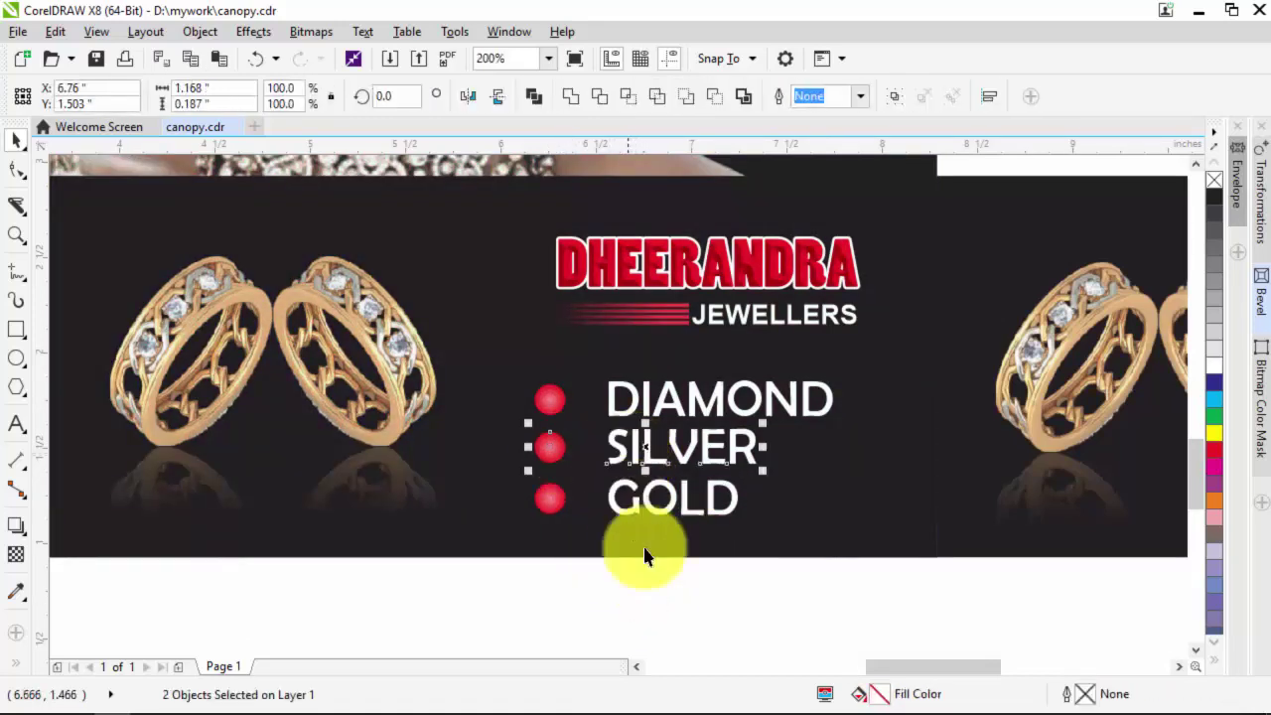
pyautogui.moveTo(654, 587); pyautogui.dragTo(602, 479)
pyautogui.scroll(-2, 602, 479)
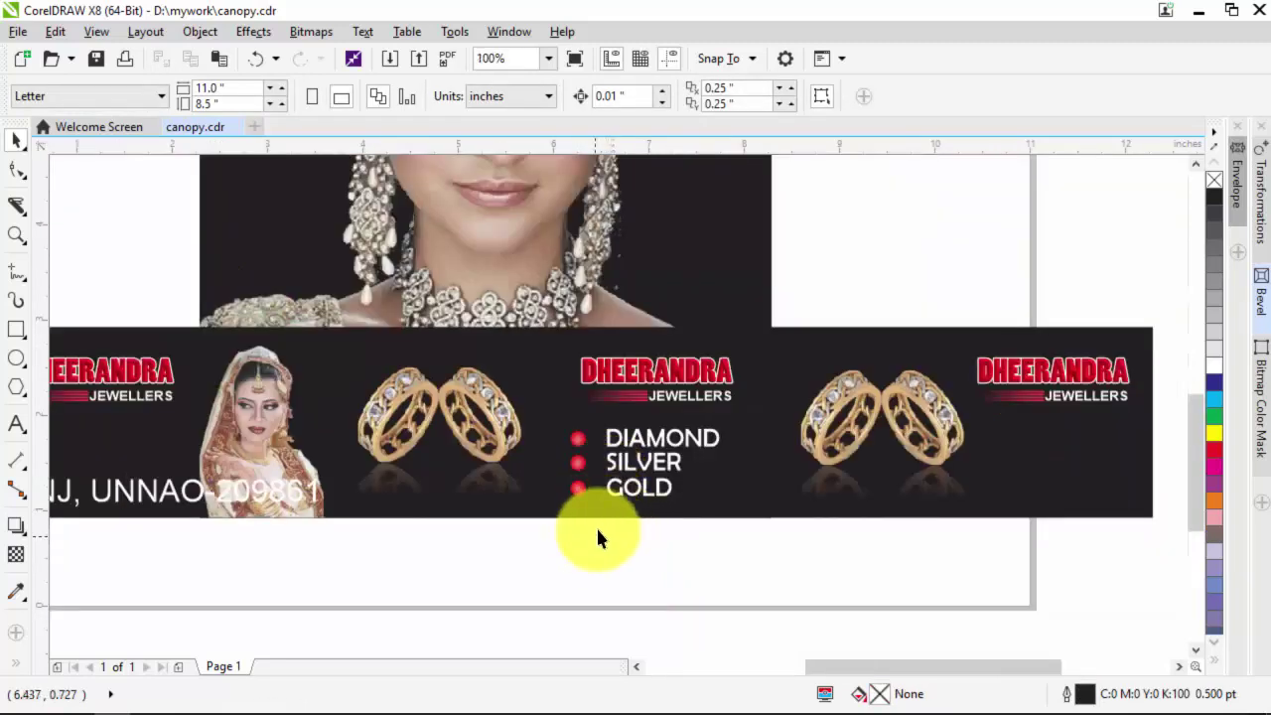
# Group the three bullets and the words DIAMOND, SILVER and GOLD into one object.
pyautogui.moveTo(546, 562); pyautogui.dragTo(728, 412)
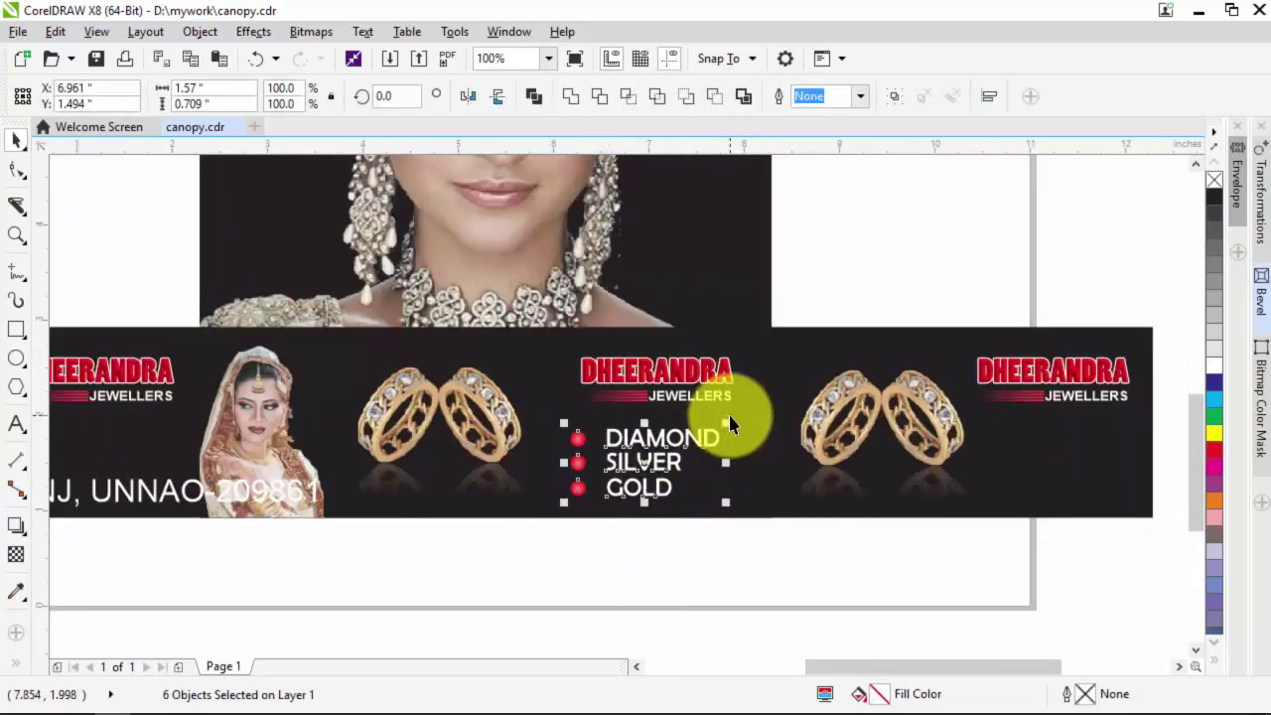
pyautogui.rightClick(679, 443)
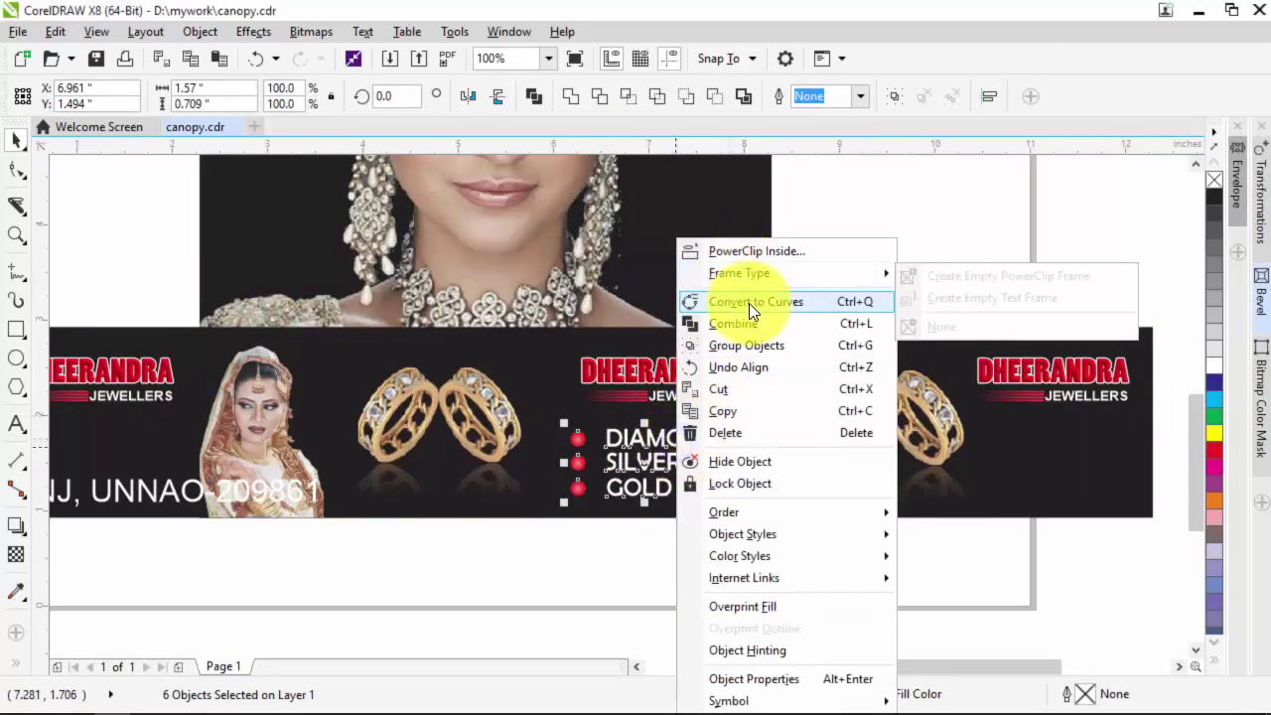
pyautogui.click(751, 347)
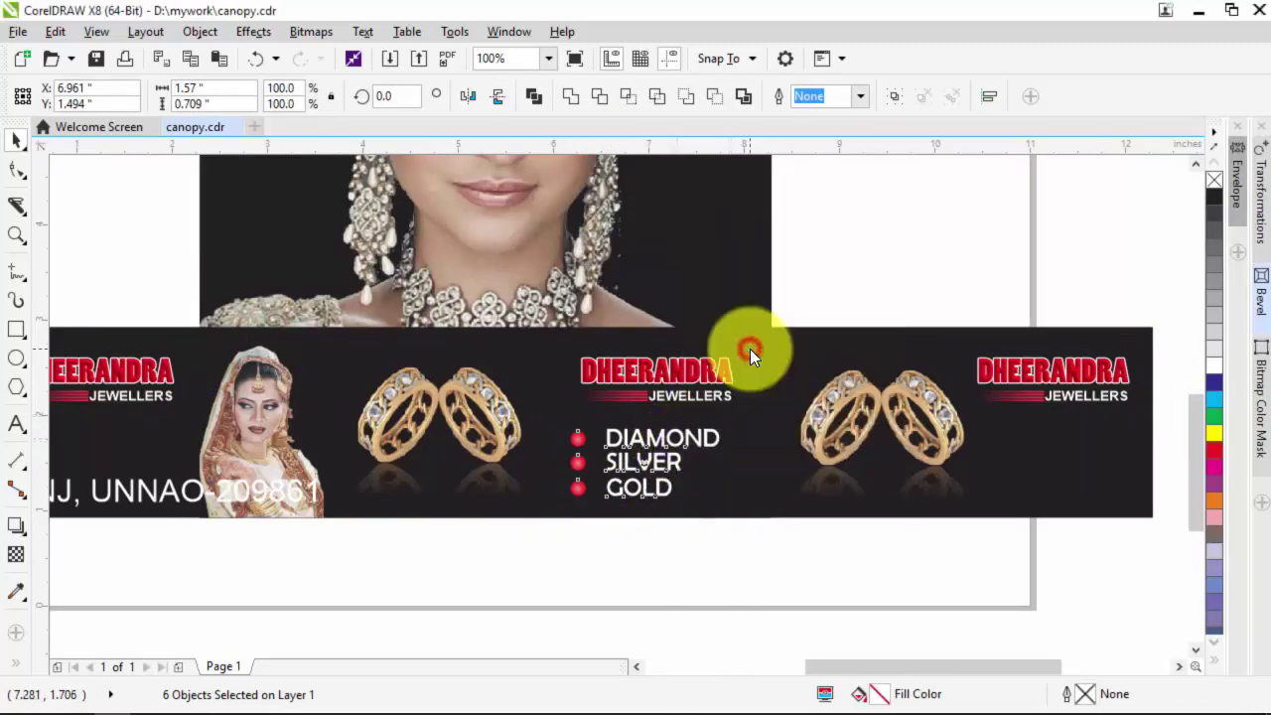
pyautogui.click(744, 536)
# Place a copy of the bulleted list group below the logo on the lower right panel, level with the original.
pyautogui.scroll(-2, 644, 468)
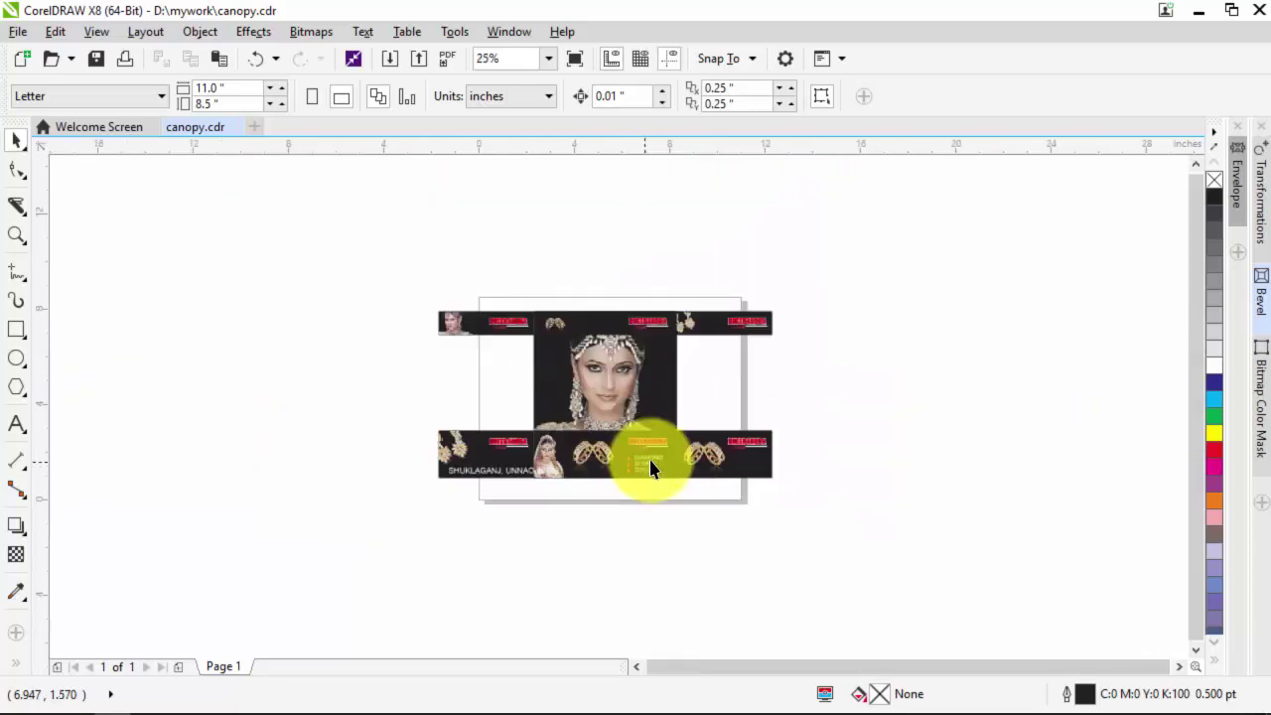
pyautogui.scroll(1, 650, 471)
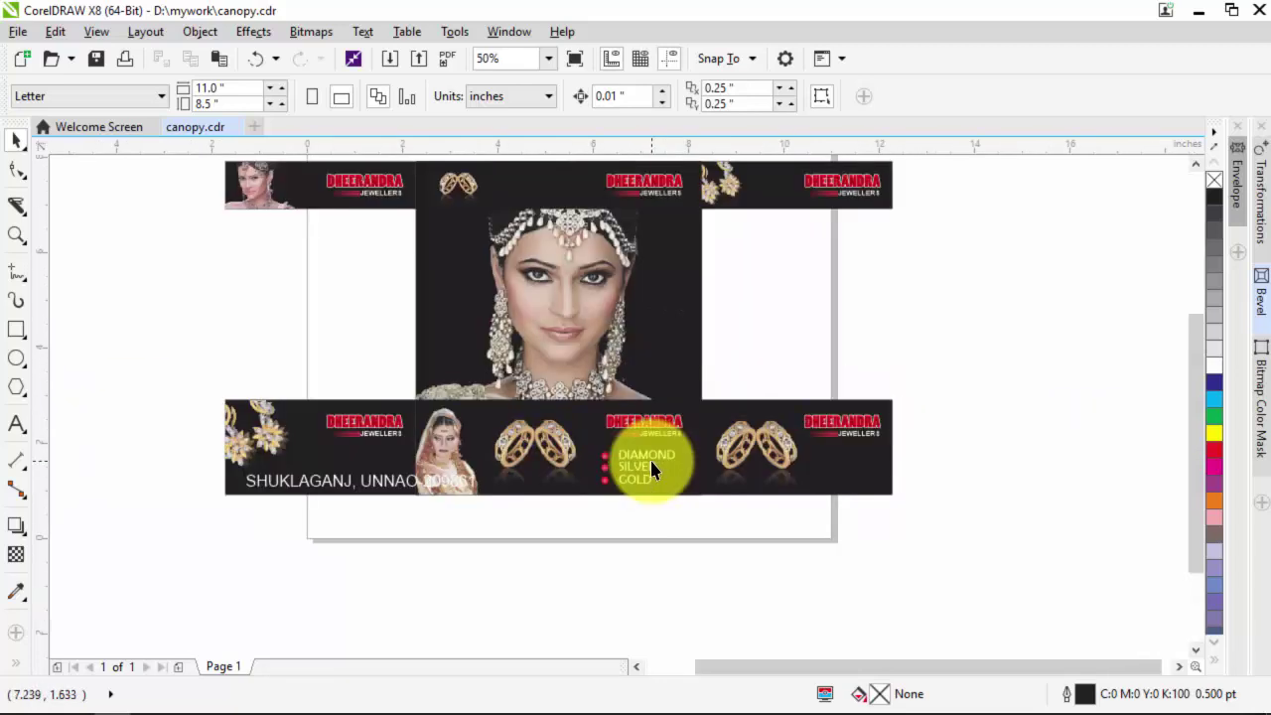
pyautogui.moveTo(648, 460); pyautogui.dragTo(850, 461)
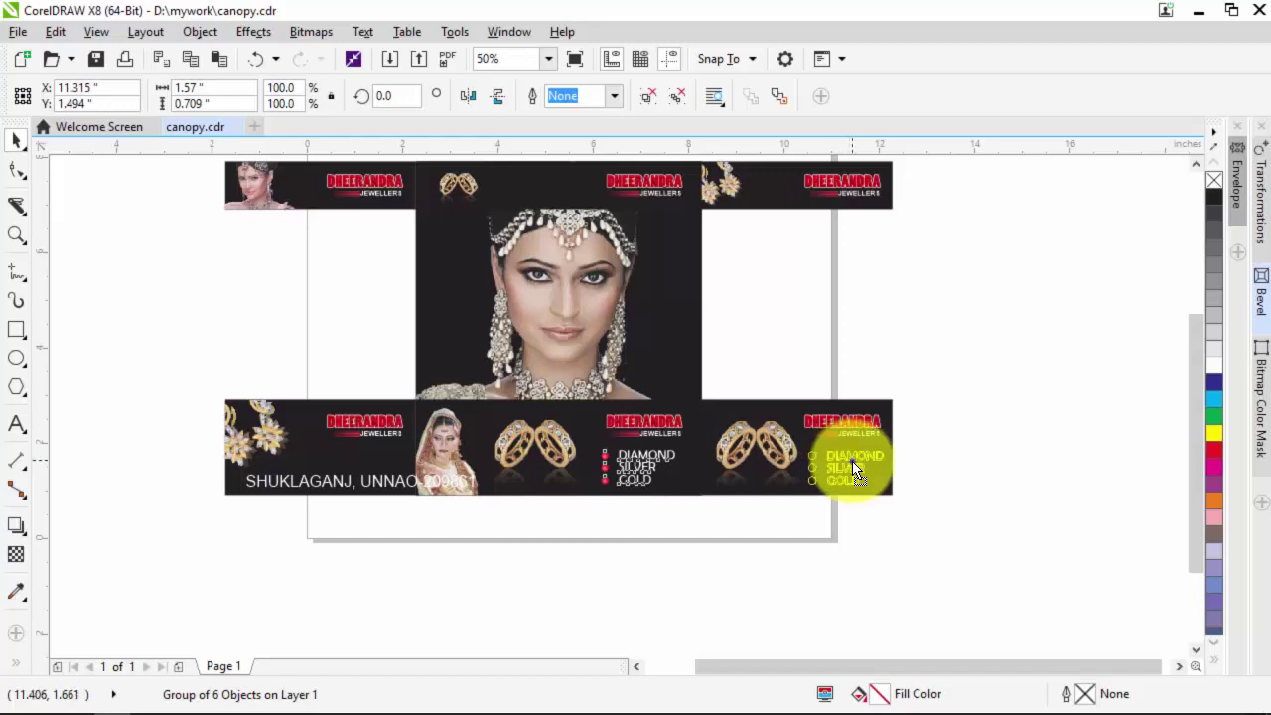
pyautogui.click(950, 462)
pyautogui.scroll(-1, 890, 463)
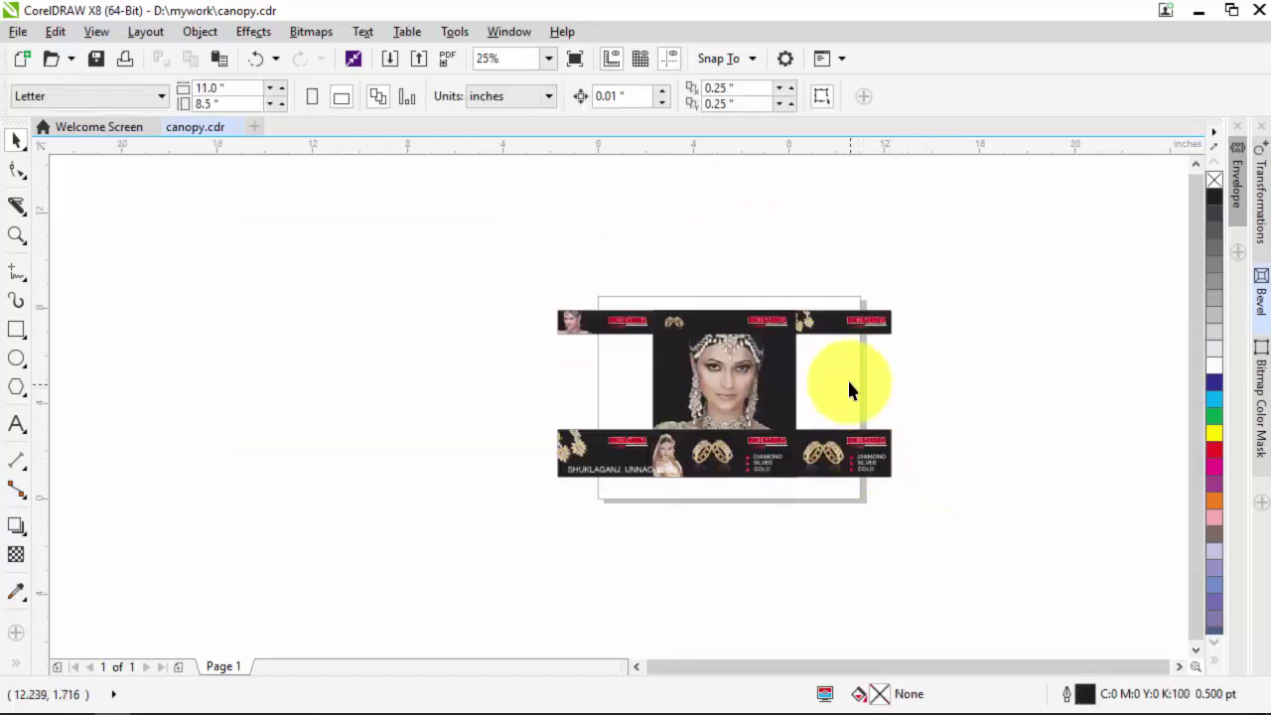
# Place a copy of the bulleted list between the rings and logo on the upper middle panel, centered vertically on it.
pyautogui.moveTo(869, 473); pyautogui.dragTo(715, 321)
pyautogui.scroll(2, 716, 321)
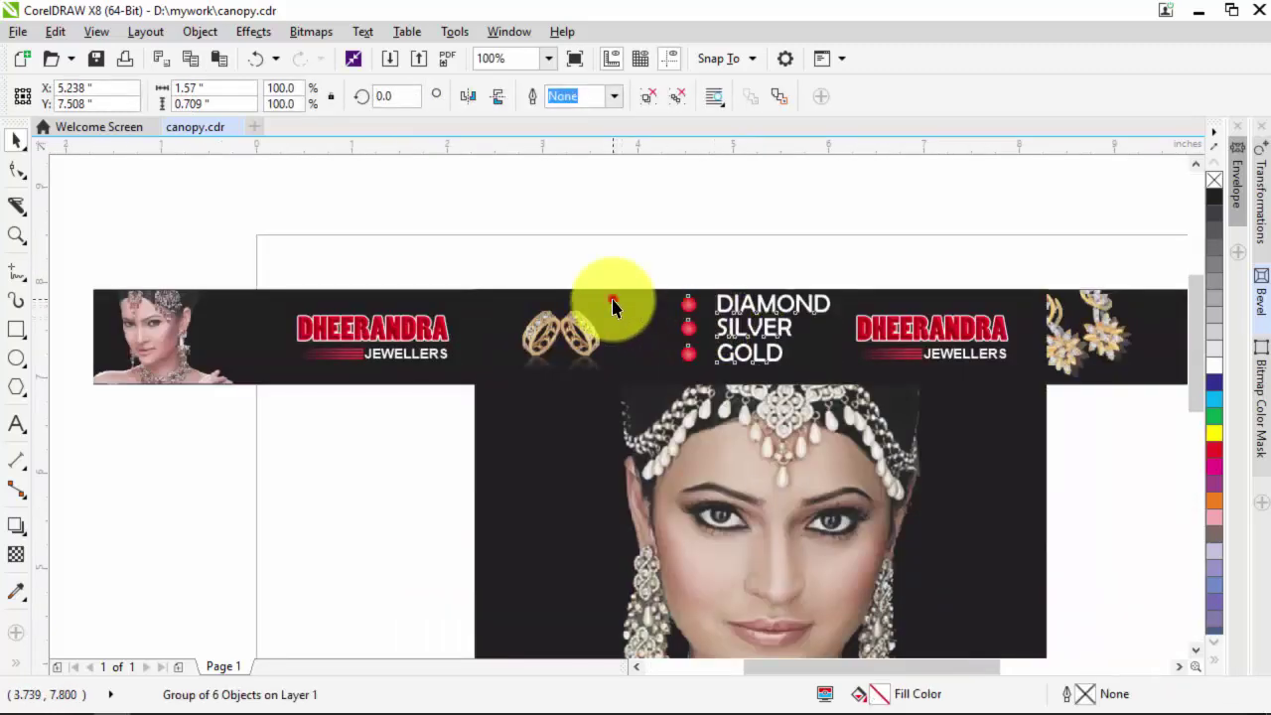
pyautogui.click(613, 300)
pyautogui.click(644, 224)
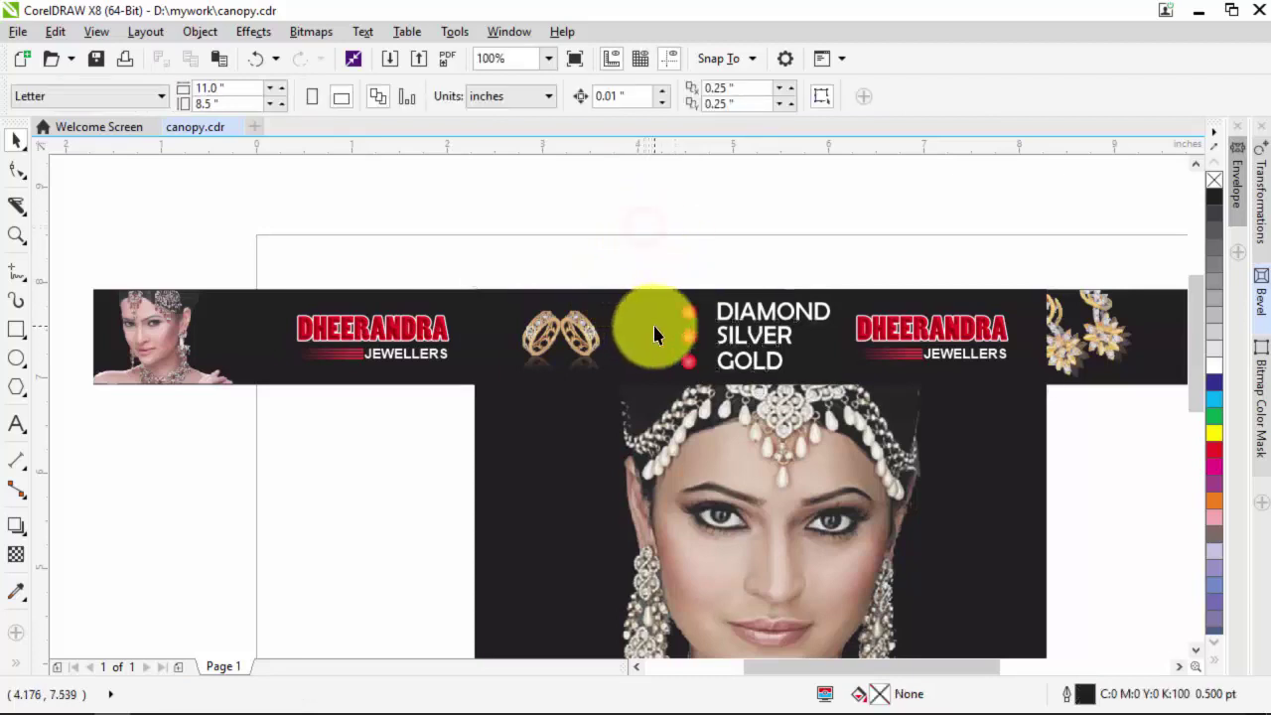
pyautogui.scroll(-1, 654, 332)
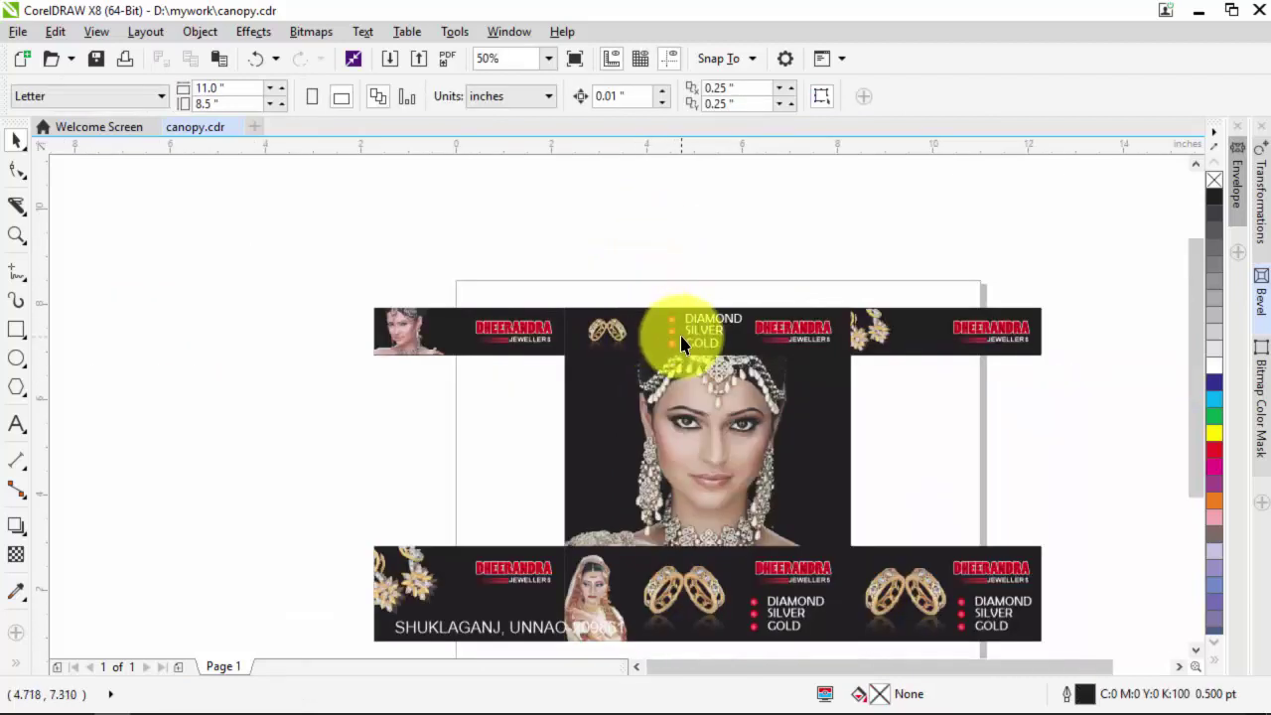
# Copy the bulleted list onto the upper right panel and shrink it to about 1.0 by 0.45 inch between earrings and logo.
pyautogui.moveTo(695, 340); pyautogui.dragTo(902, 335)
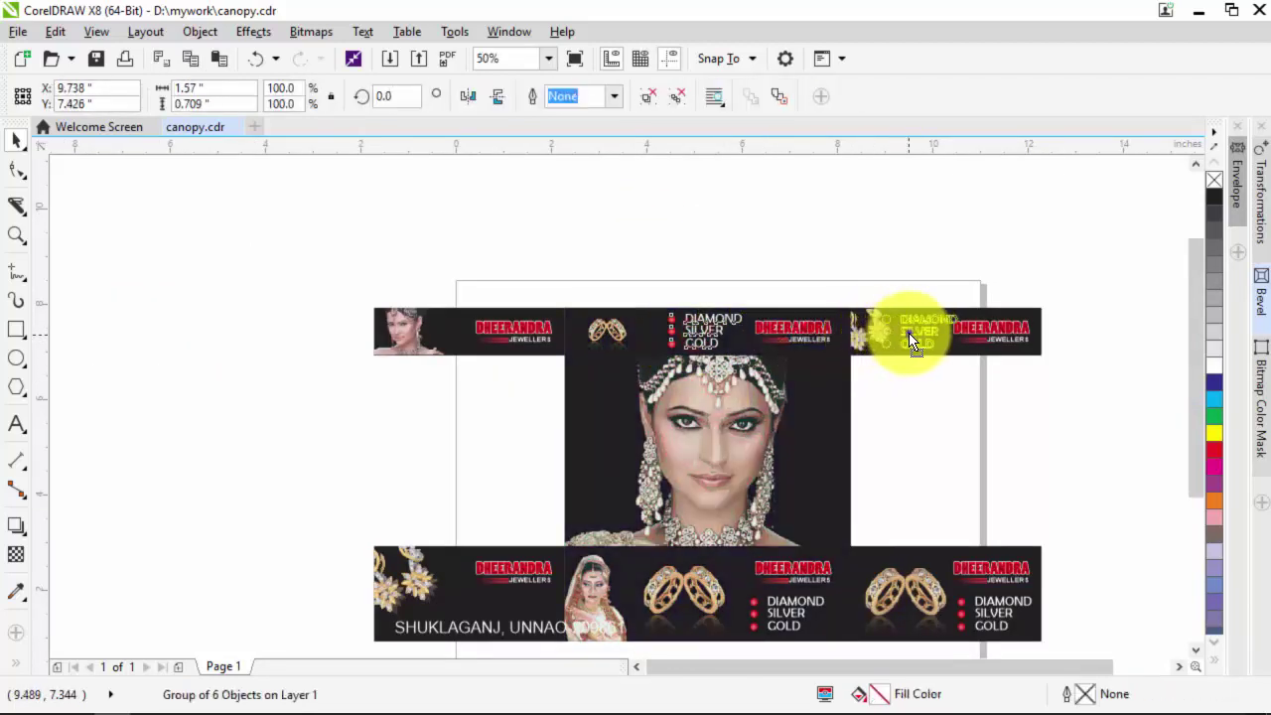
pyautogui.scroll(1, 934, 327)
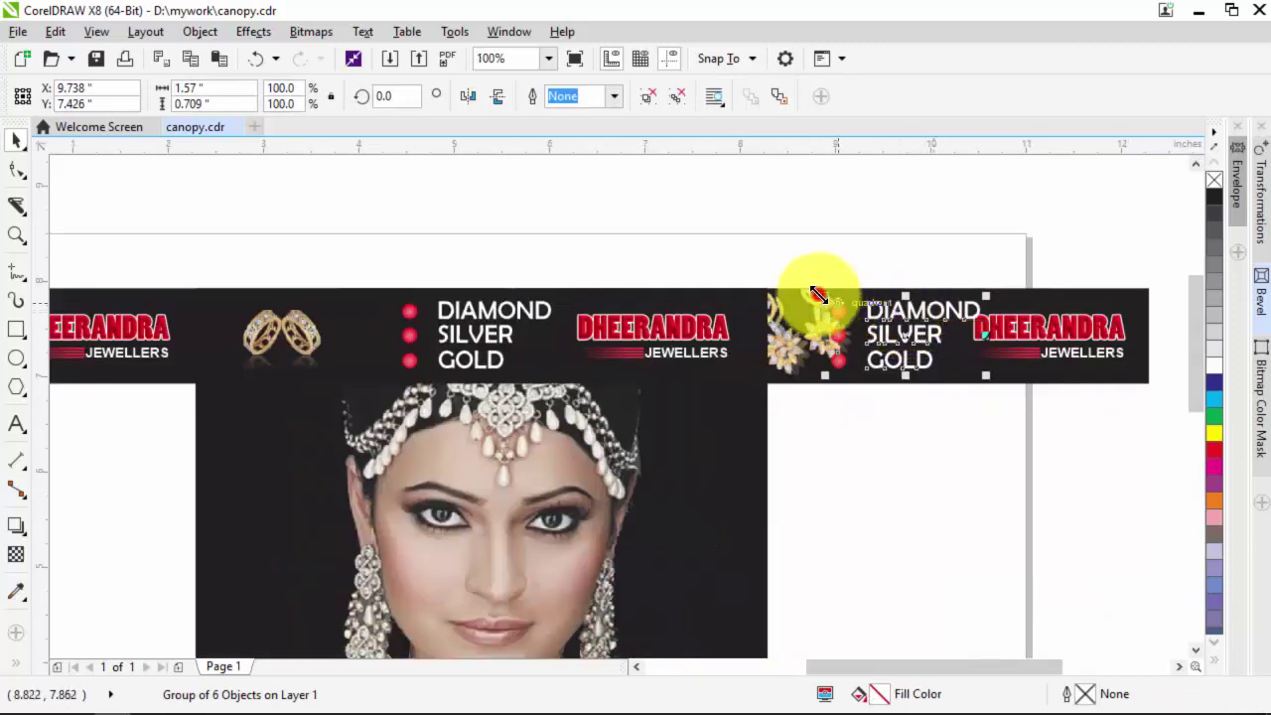
pyautogui.moveTo(815, 295); pyautogui.dragTo(851, 308)
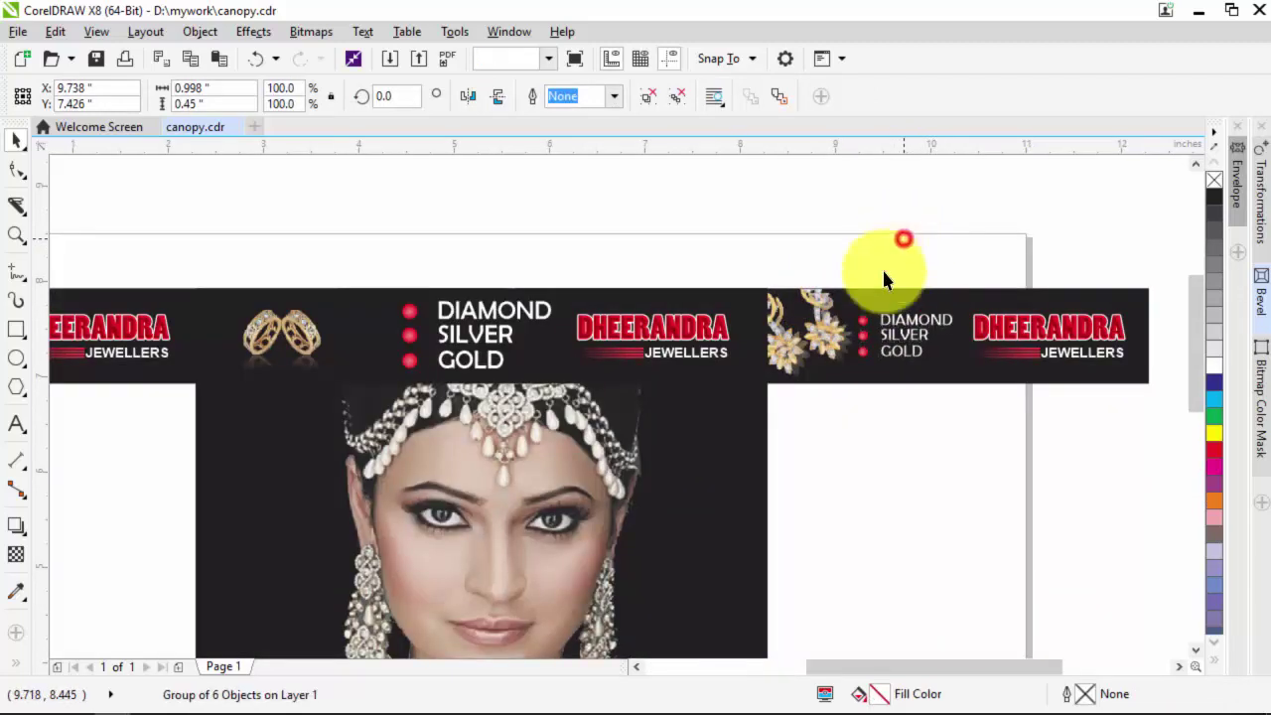
pyautogui.click(886, 280)
pyautogui.scroll(-1, 849, 333)
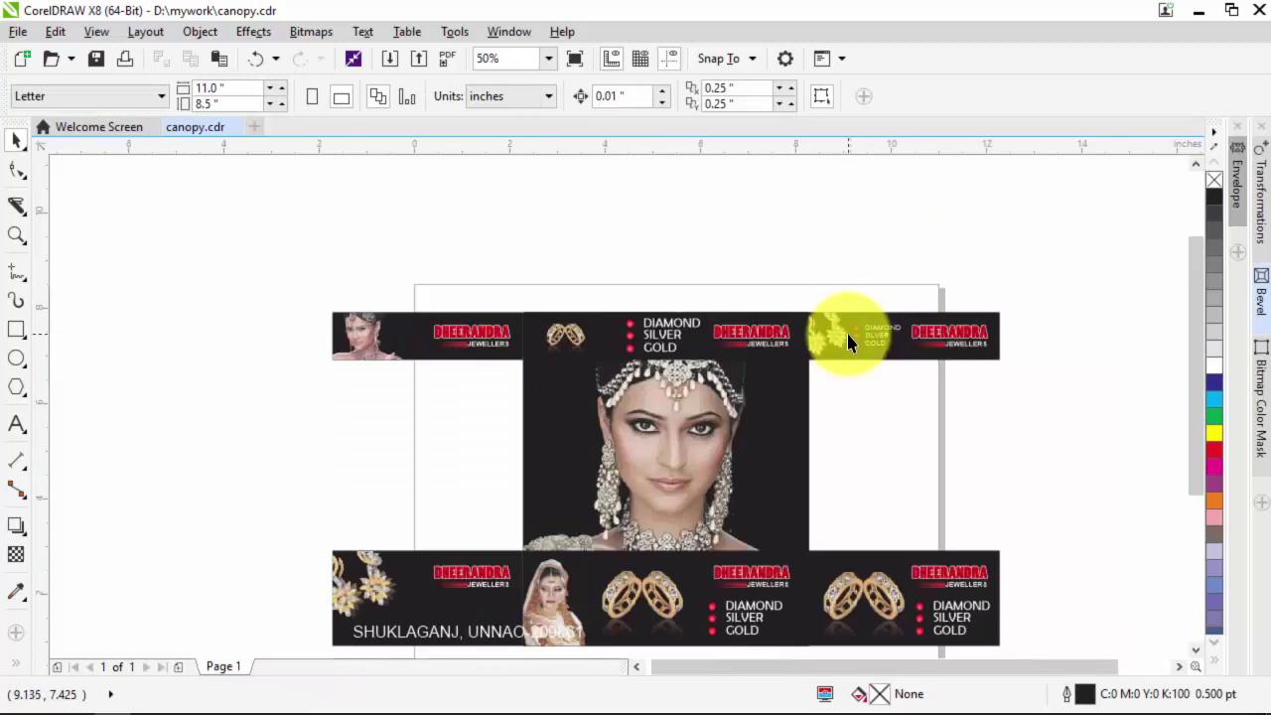
# Scale the upper middle panel's bulleted list down around its center to about 1.11 by 0.50 inch.
pyautogui.scroll(-1, 553, 420)
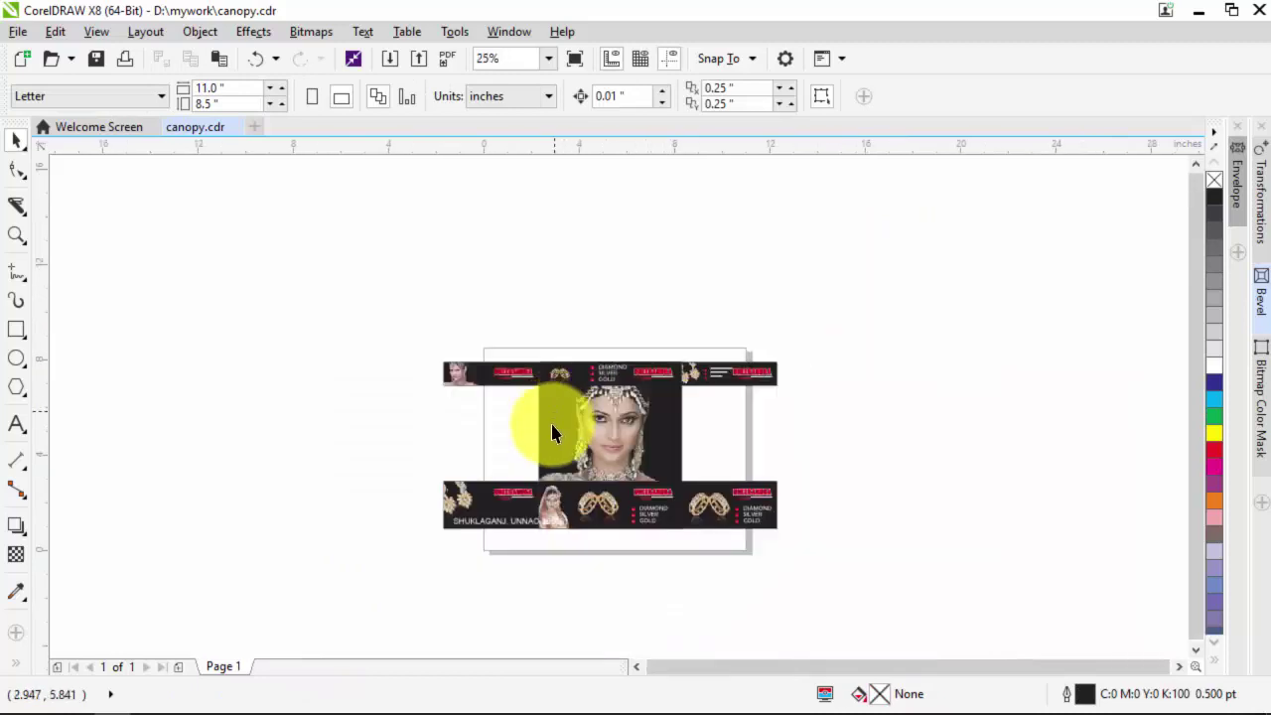
pyautogui.scroll(1, 597, 529)
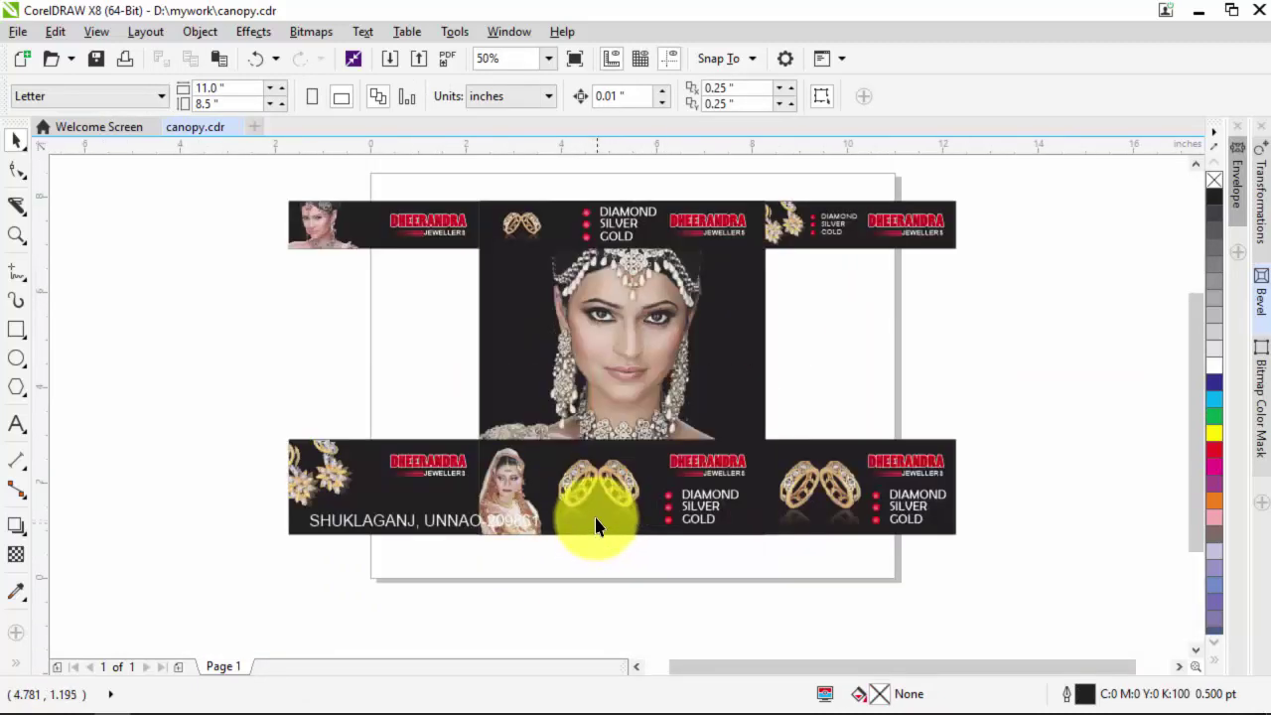
pyautogui.scroll(-1, 598, 466)
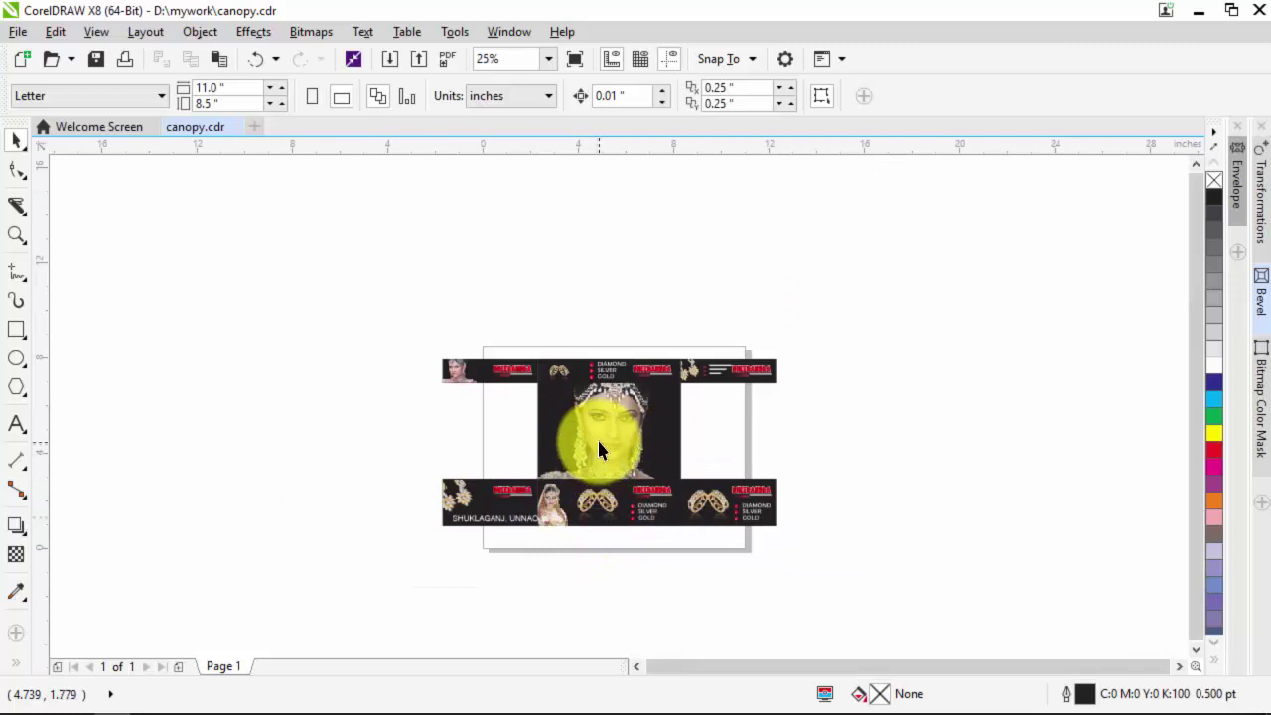
pyautogui.click(17, 235)
pyautogui.moveTo(423, 321); pyautogui.dragTo(760, 546)
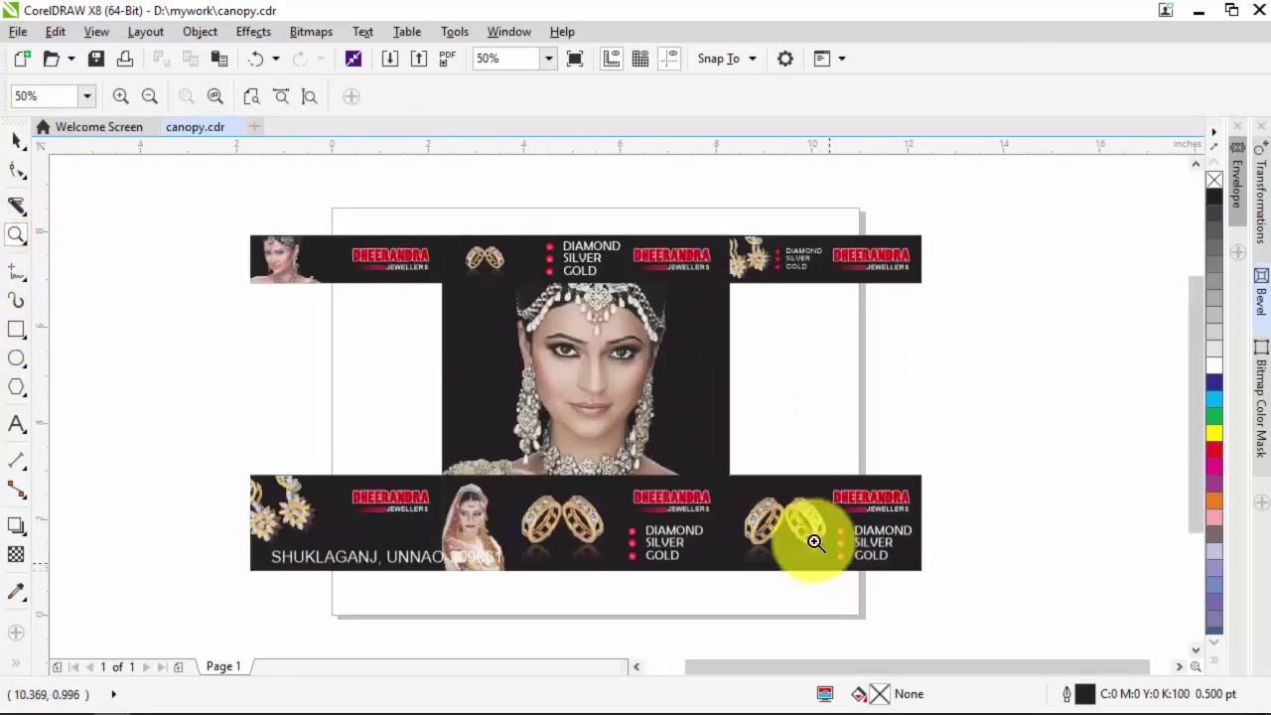
pyautogui.click(16, 140)
pyautogui.click(586, 246)
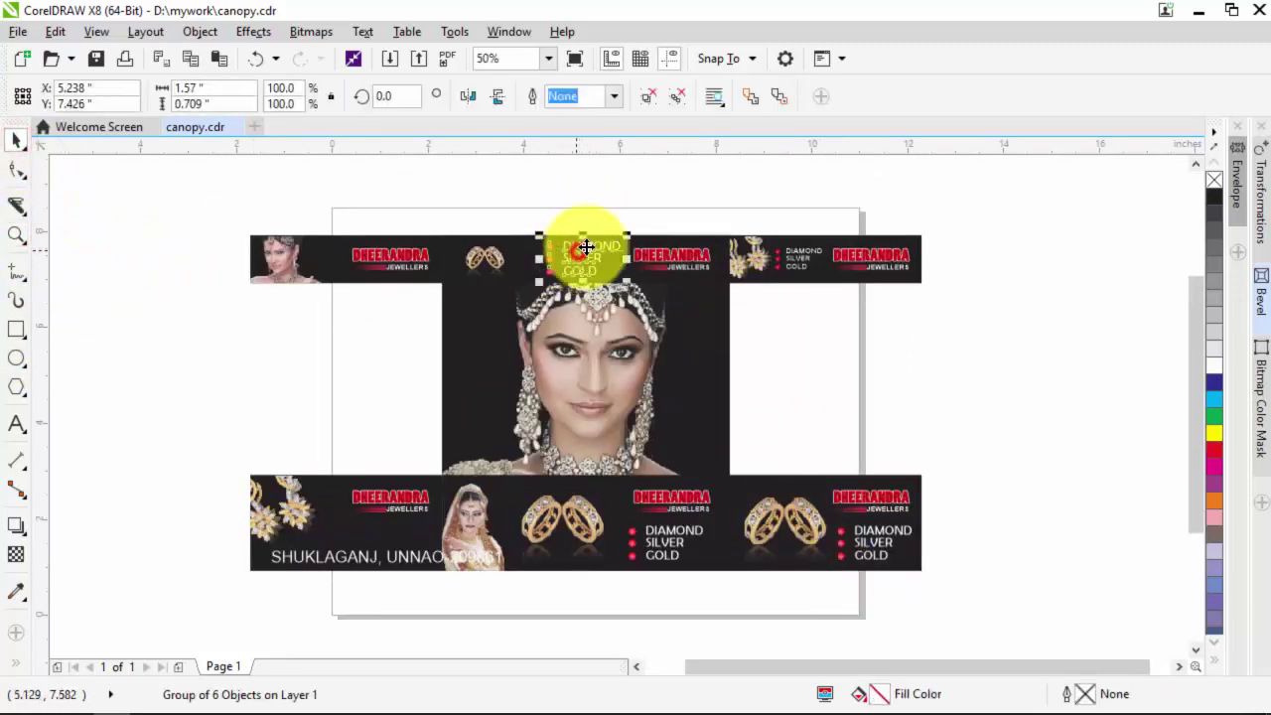
pyautogui.moveTo(627, 235); pyautogui.dragTo(623, 239)
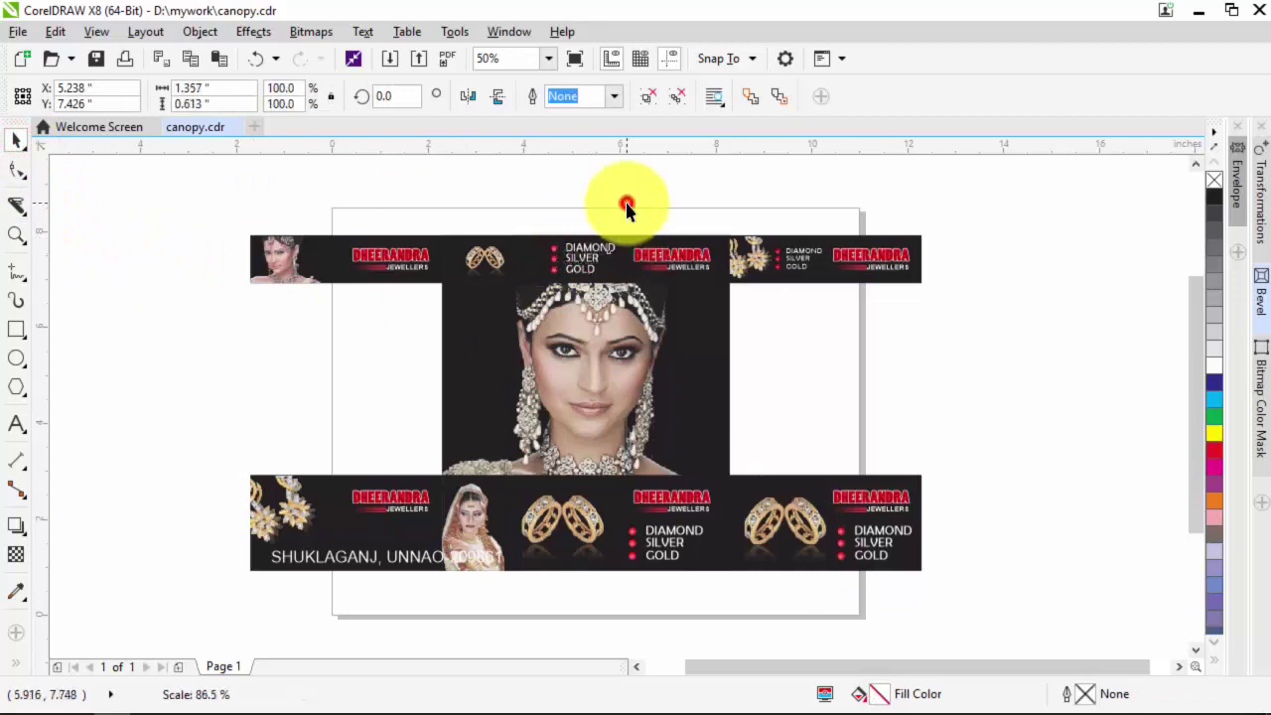
pyautogui.click(627, 206)
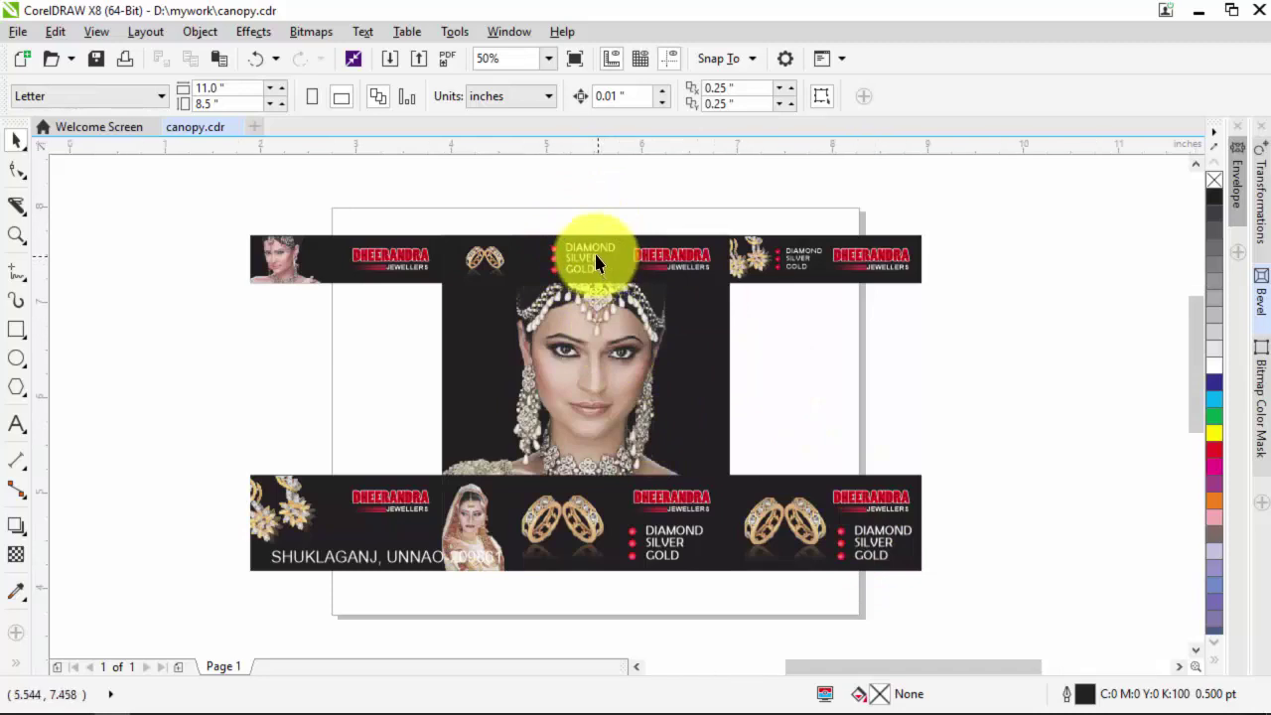
pyautogui.scroll(1, 596, 261)
pyautogui.click(623, 222)
pyautogui.click(618, 232)
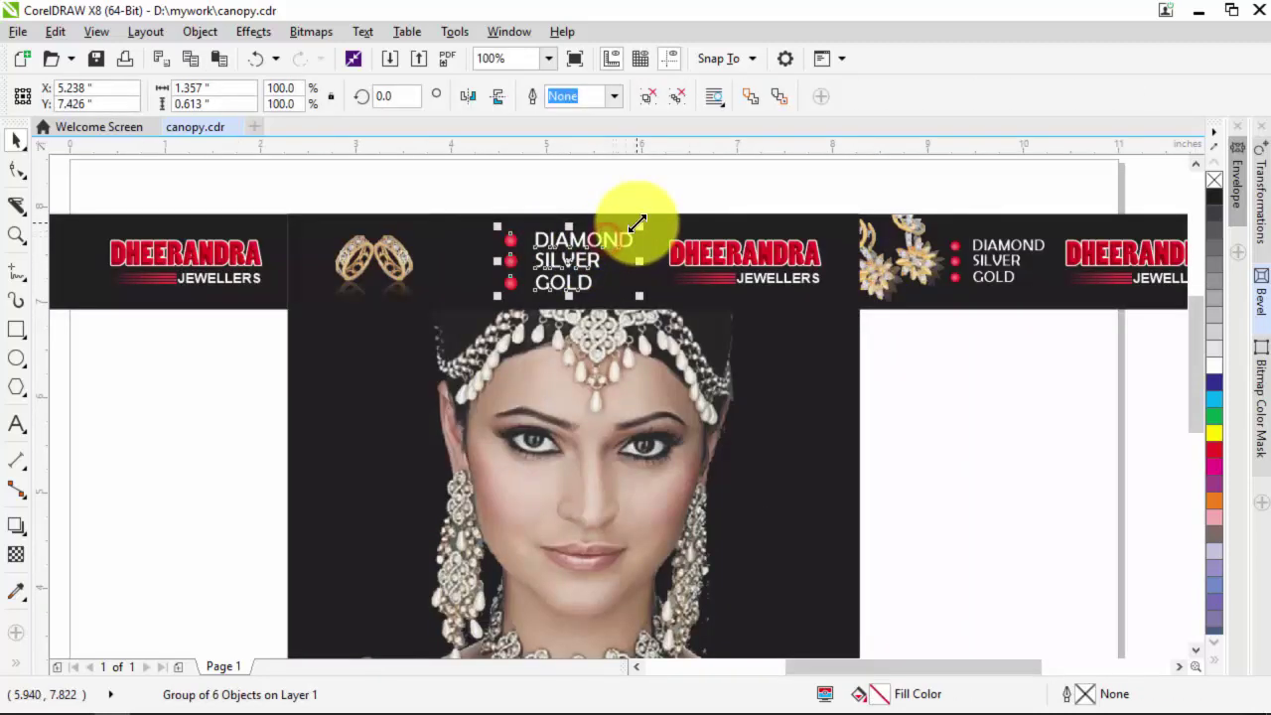
pyautogui.moveTo(637, 224); pyautogui.dragTo(629, 191)
pyautogui.click(630, 190)
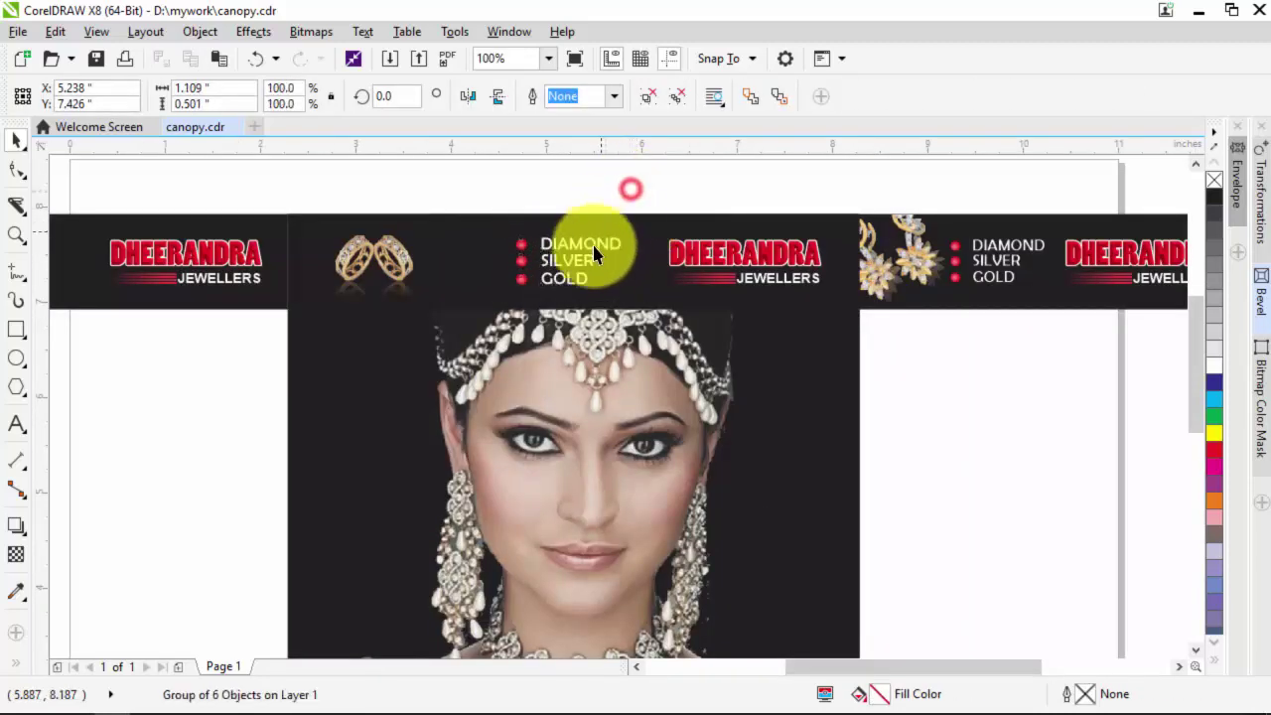
# Scale the address text down to about 3.36 inches wide so it fits within the lower left panel.
pyautogui.scroll(-1, 592, 260)
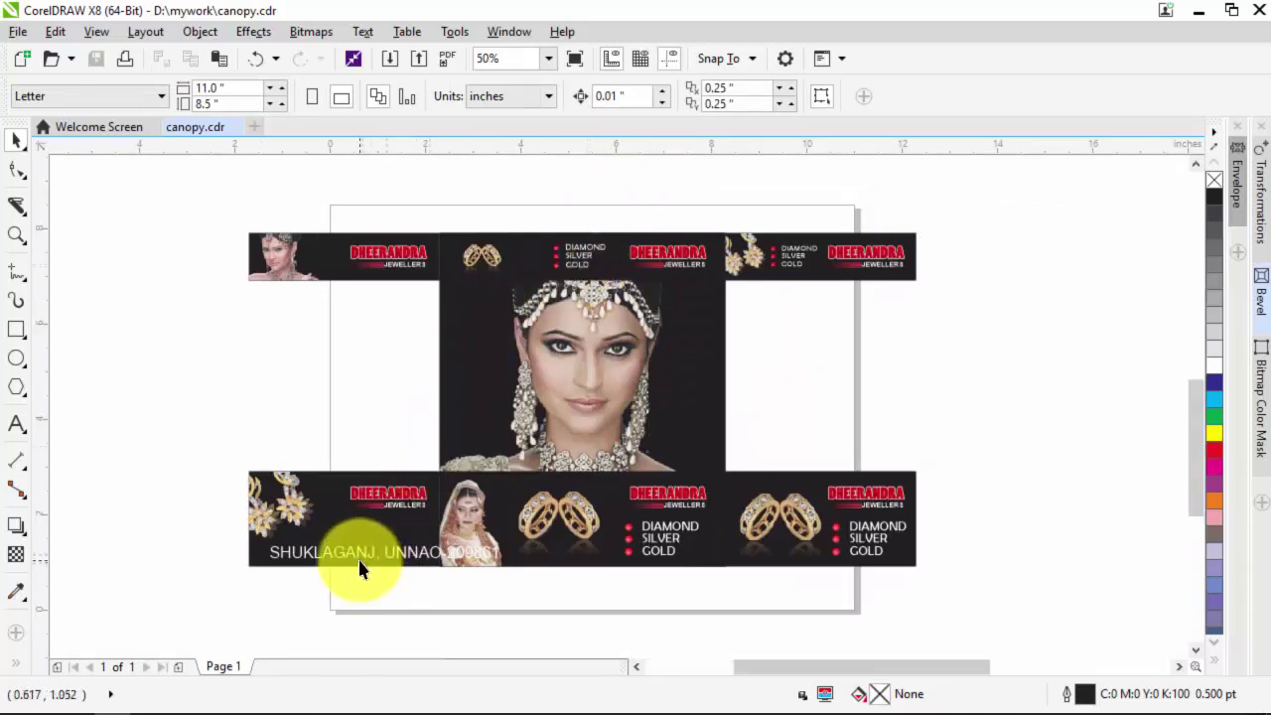
pyautogui.scroll(2, 360, 567)
pyautogui.click(437, 561)
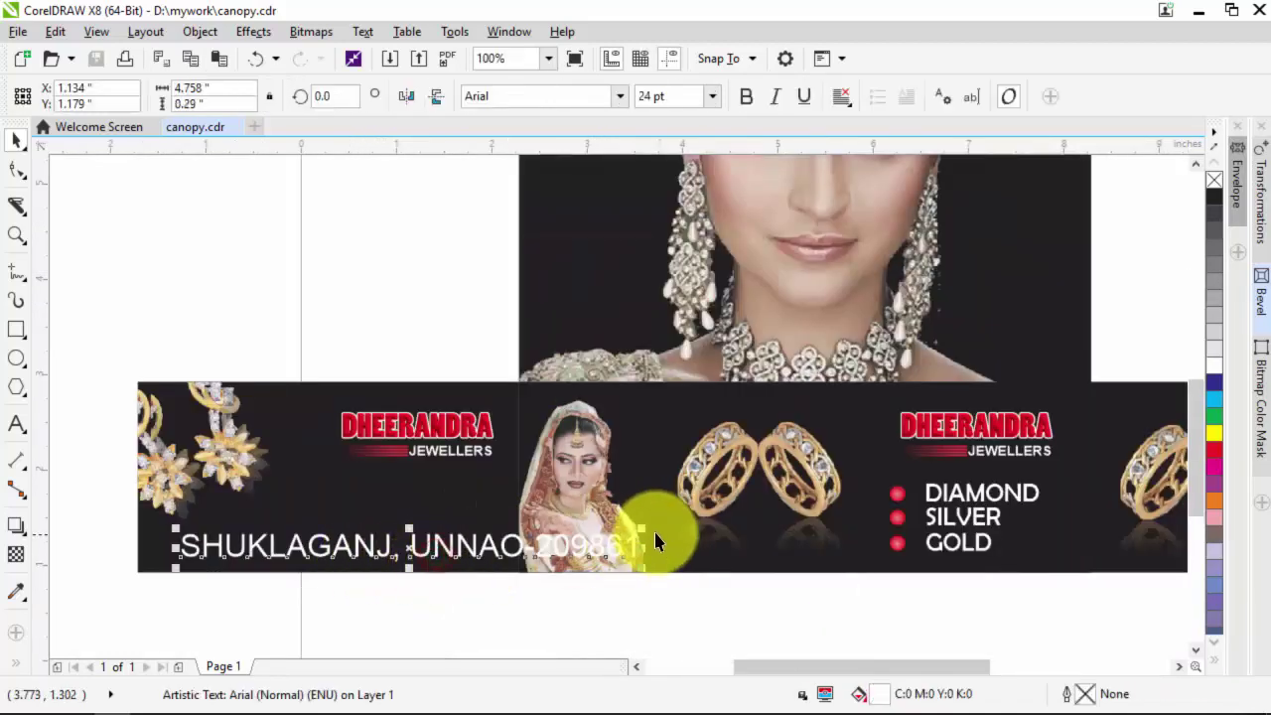
pyautogui.moveTo(646, 526); pyautogui.dragTo(590, 533)
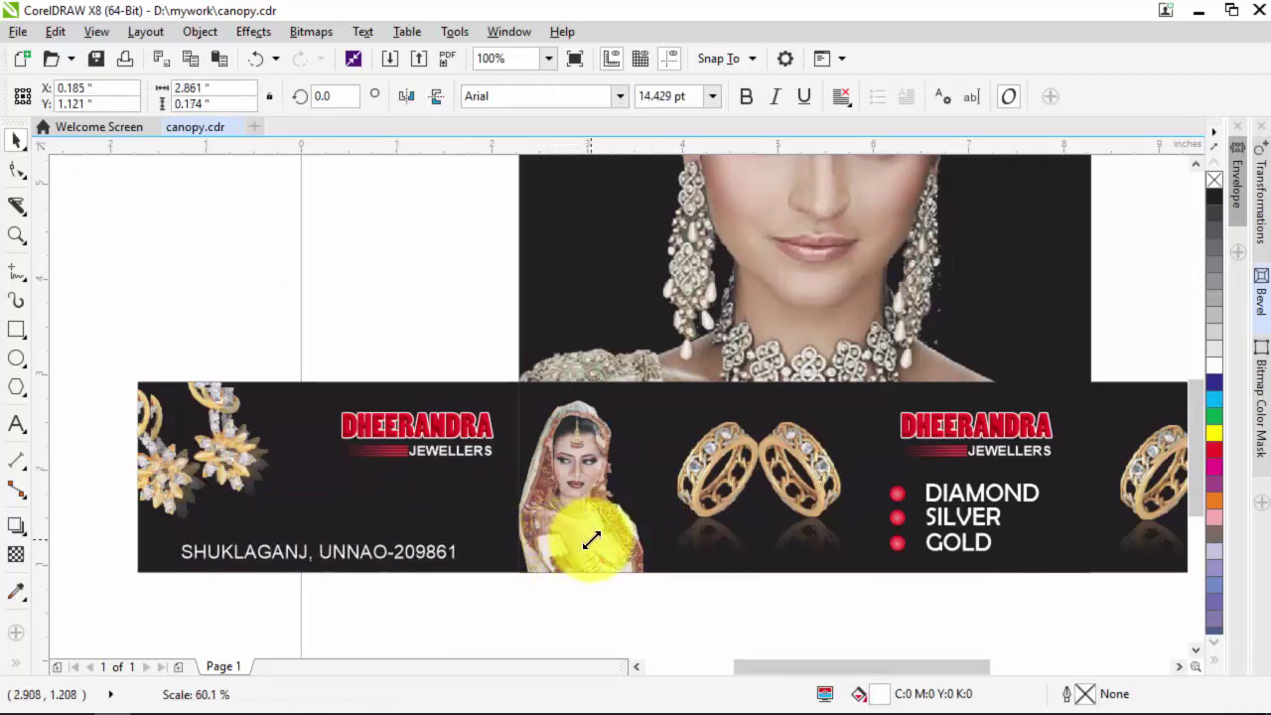
pyautogui.click(457, 579)
pyautogui.click(477, 531)
pyautogui.click(452, 555)
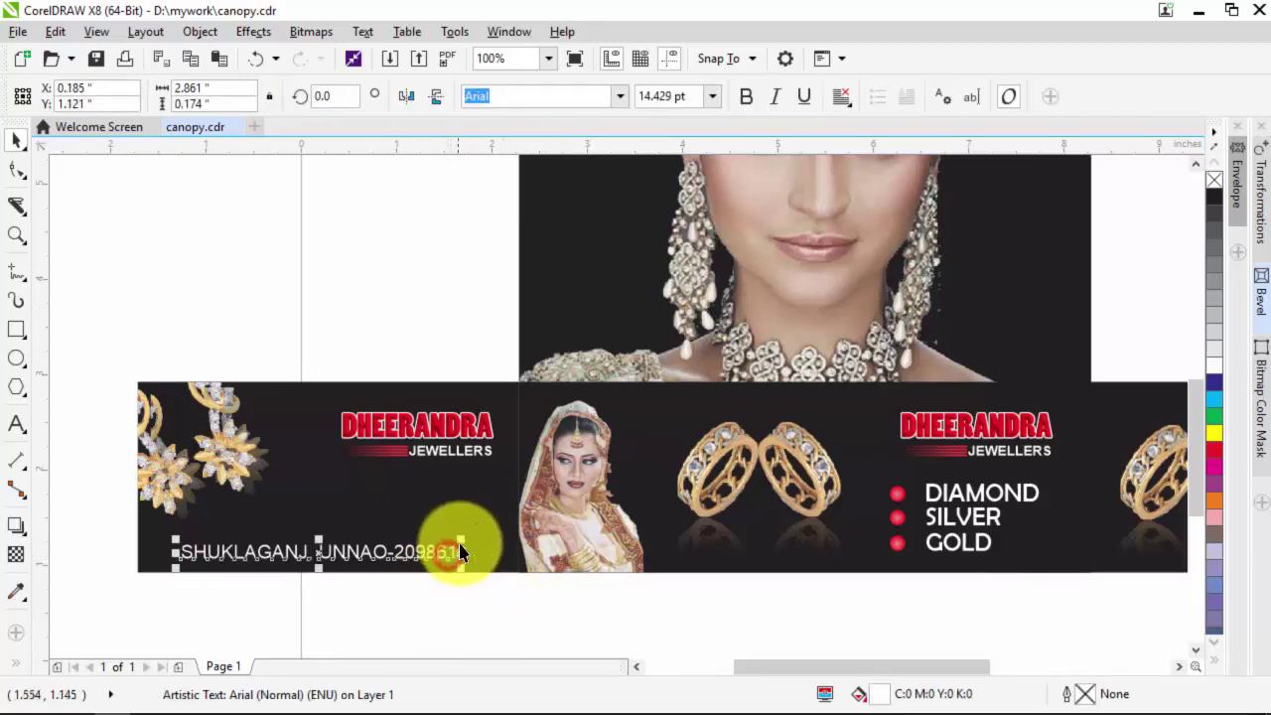
pyautogui.moveTo(460, 552); pyautogui.dragTo(484, 541)
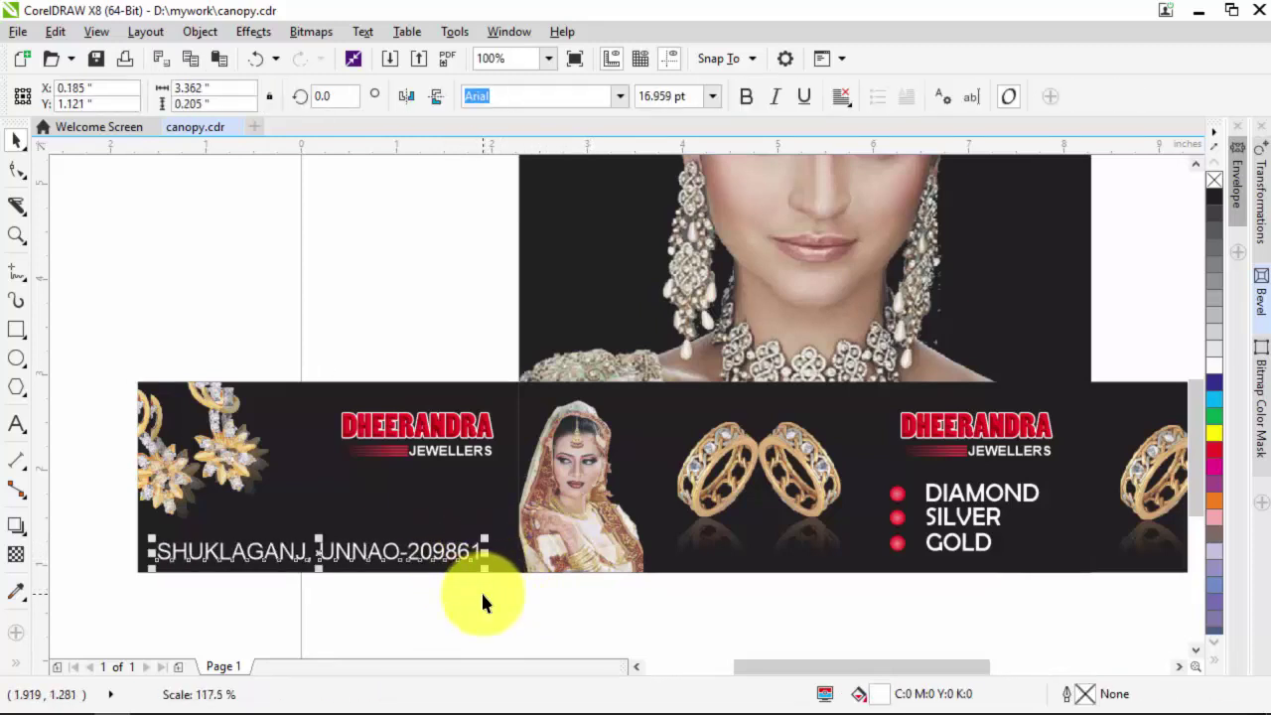
pyautogui.click(422, 600)
# Center the address text horizontally on the lower left panel.
pyautogui.click(412, 556)
pyautogui.keyDown('shift'); pyautogui.click(320, 398); pyautogui.keyUp('shift')
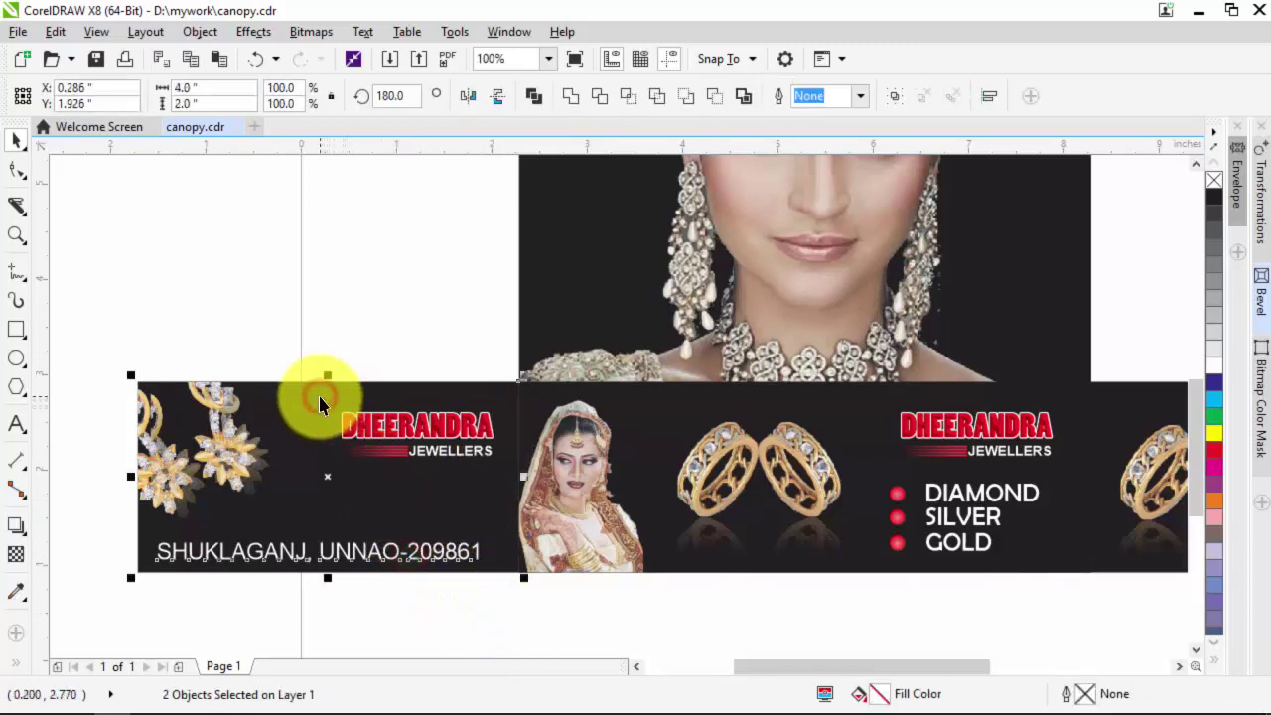
pyautogui.click(397, 630)
pyautogui.scroll(-2, 379, 538)
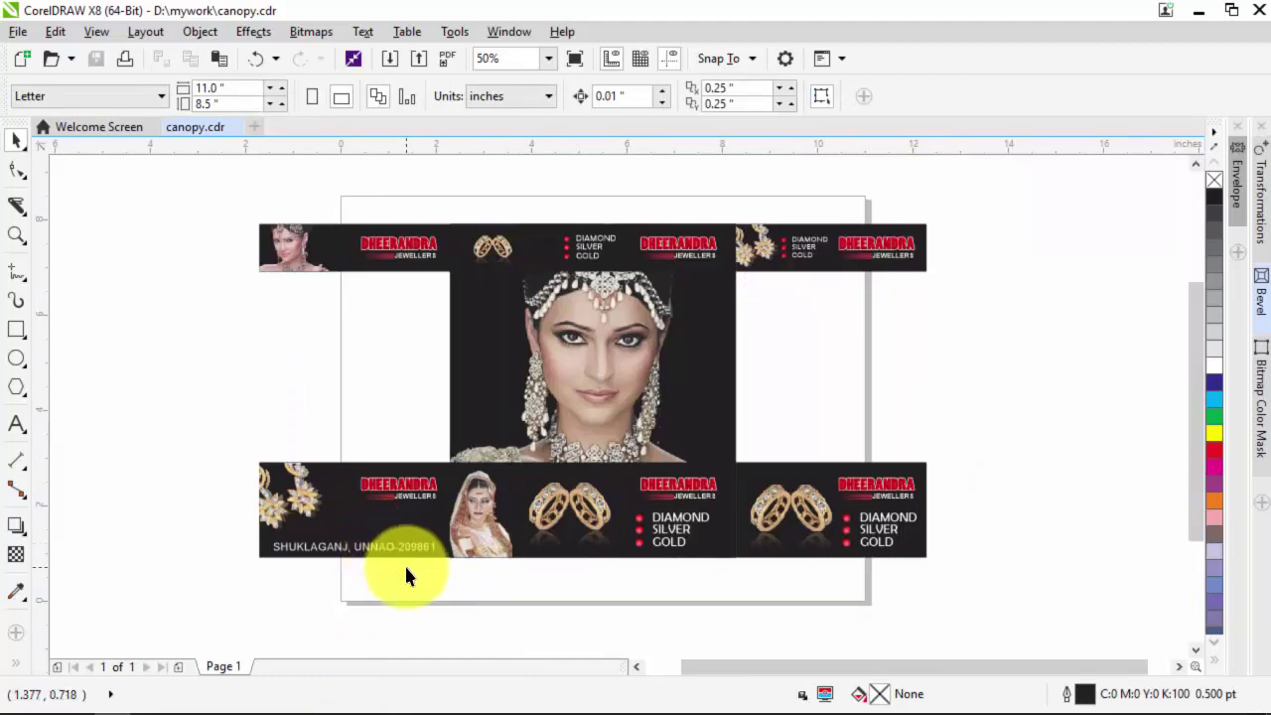
# Copy the lower left panel's address text onto the lower middle panel and shrink it to fit beneath the rings, beside the bulleted list.
pyautogui.moveTo(389, 552); pyautogui.dragTo(609, 559)
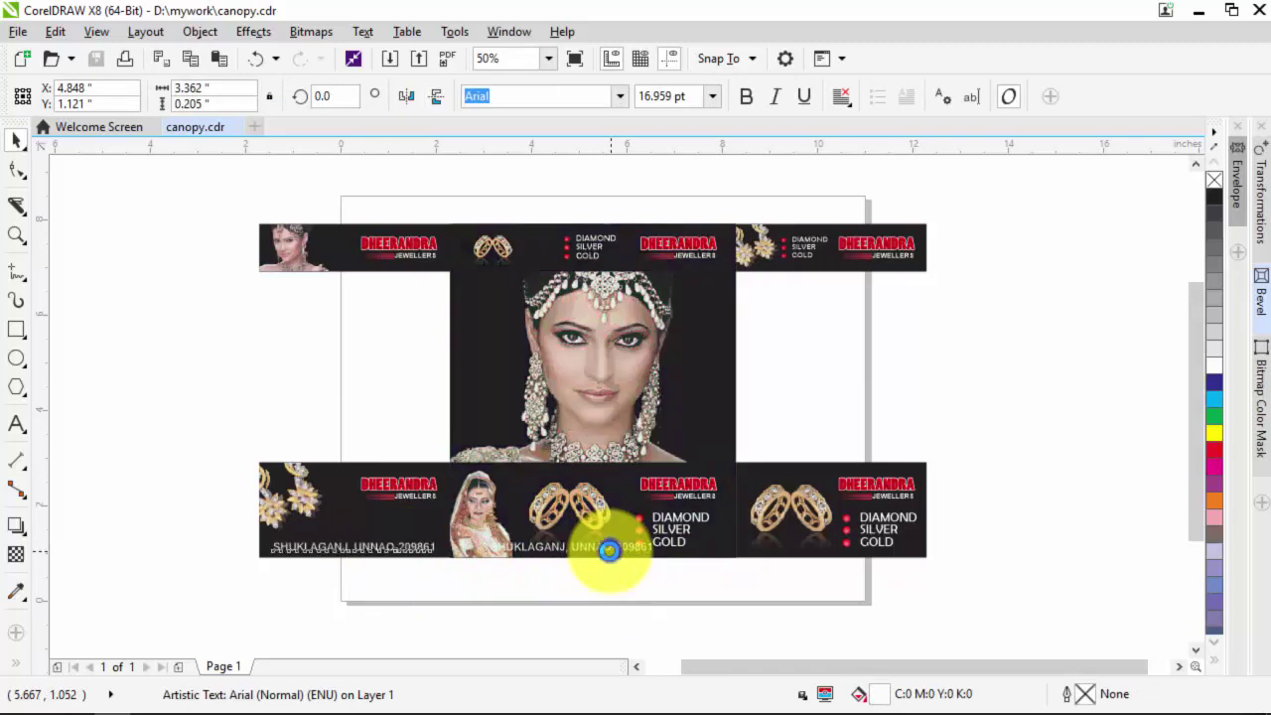
pyautogui.scroll(2, 596, 551)
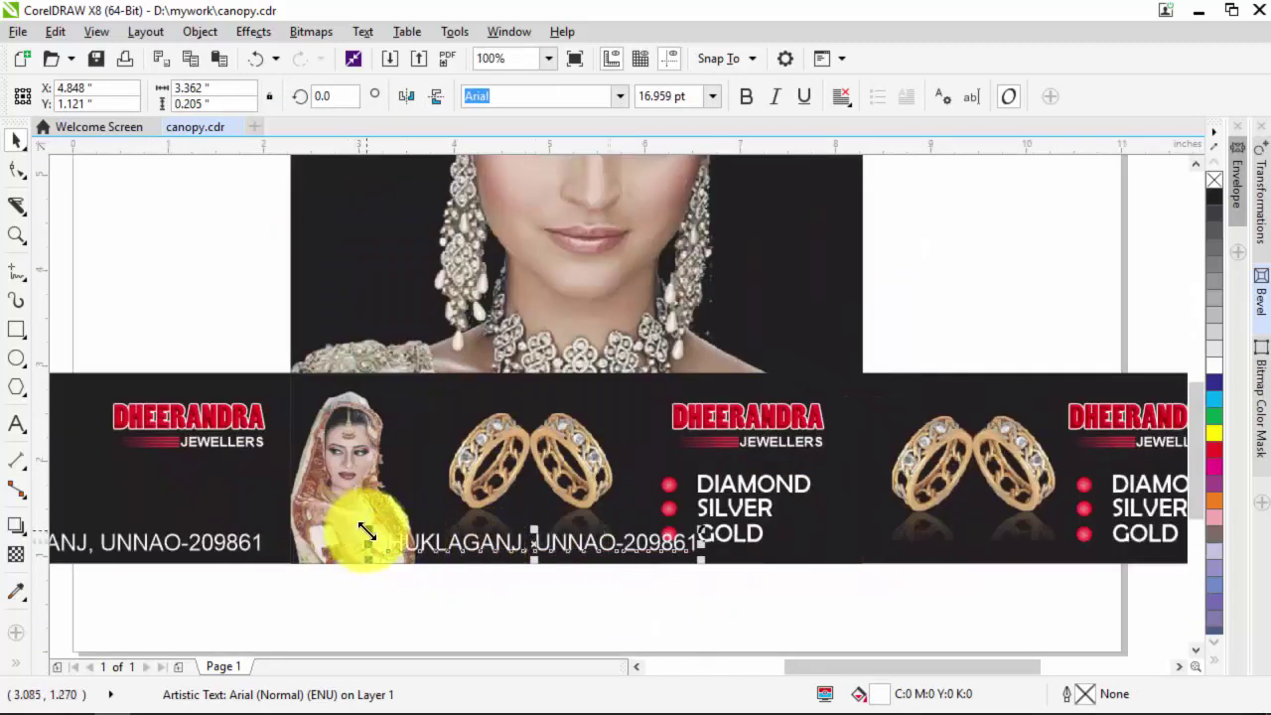
pyautogui.moveTo(366, 532); pyautogui.dragTo(539, 558)
pyautogui.click(639, 596)
pyautogui.scroll(-2, 541, 562)
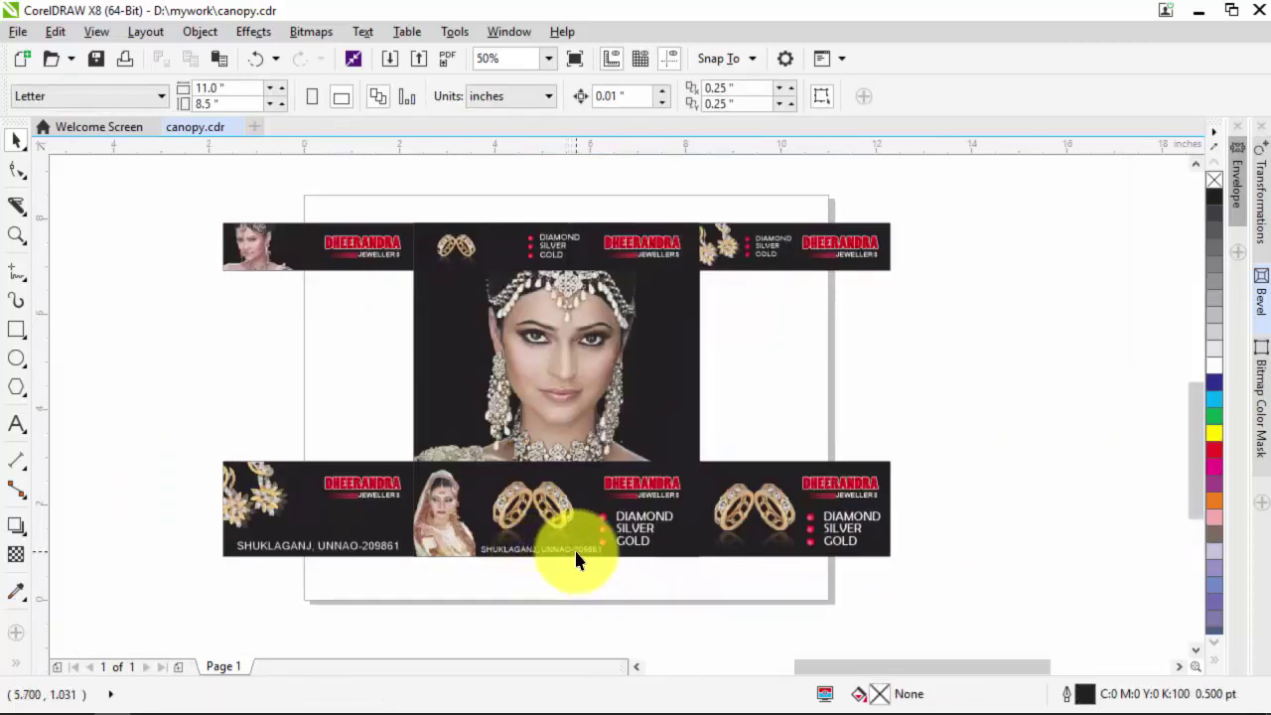
pyautogui.scroll(2, 574, 558)
pyautogui.scroll(-2, 526, 561)
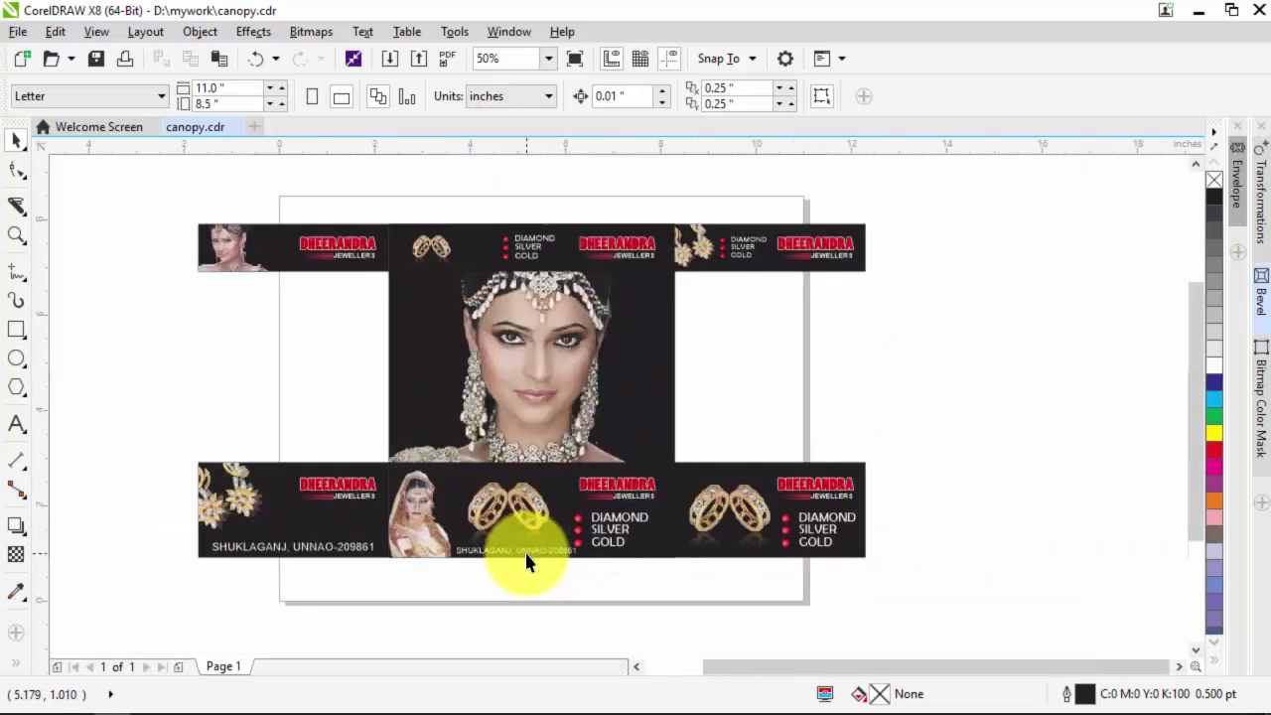
pyautogui.scroll(2, 354, 553)
# Fit the lower left panel's address text near the panel's bottom-left corner at about 2.52 inches wide, and save the drawing.
pyautogui.click(367, 547)
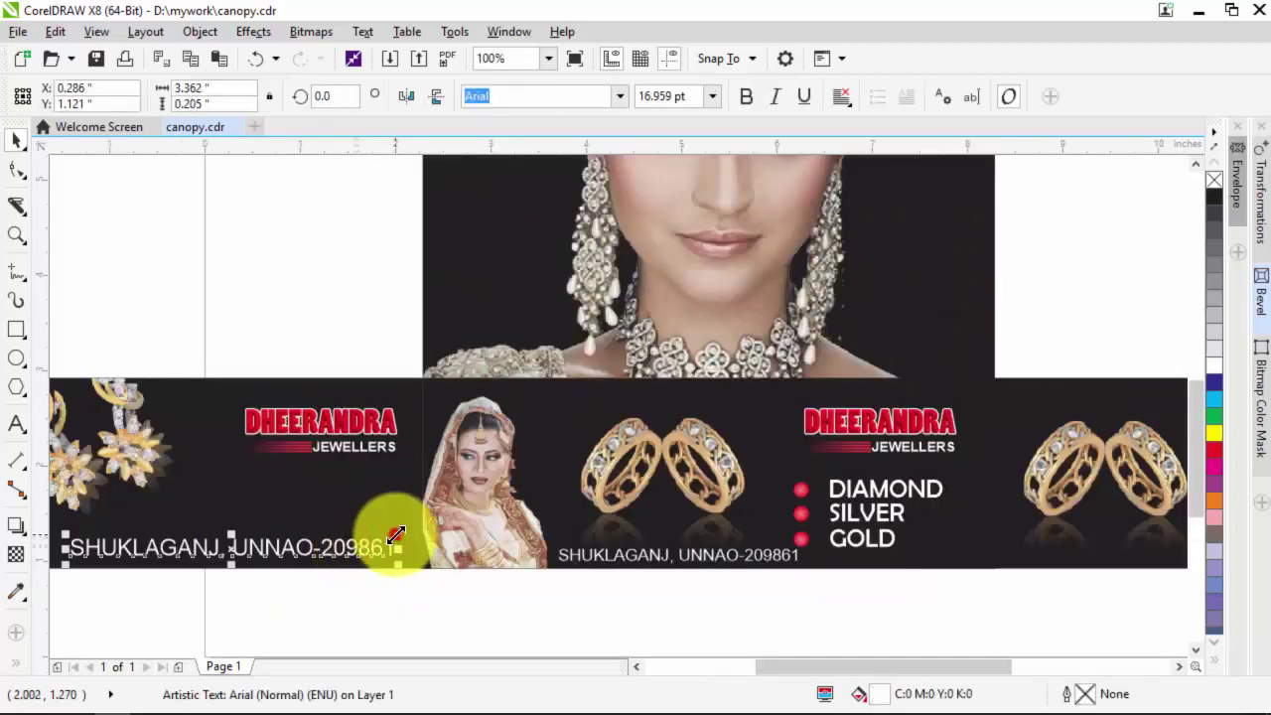
pyautogui.moveTo(396, 536); pyautogui.dragTo(382, 540)
pyautogui.scroll(-2, 356, 539)
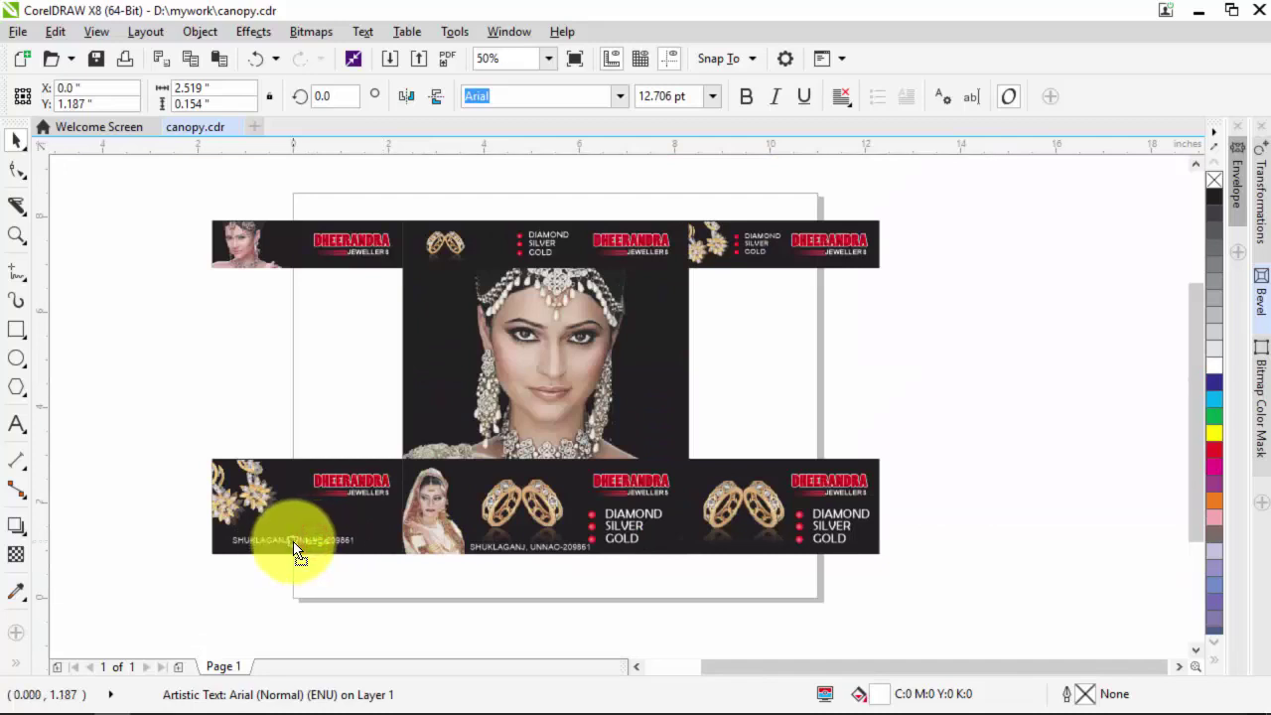
pyautogui.moveTo(295, 544); pyautogui.dragTo(283, 547)
pyautogui.click(301, 589)
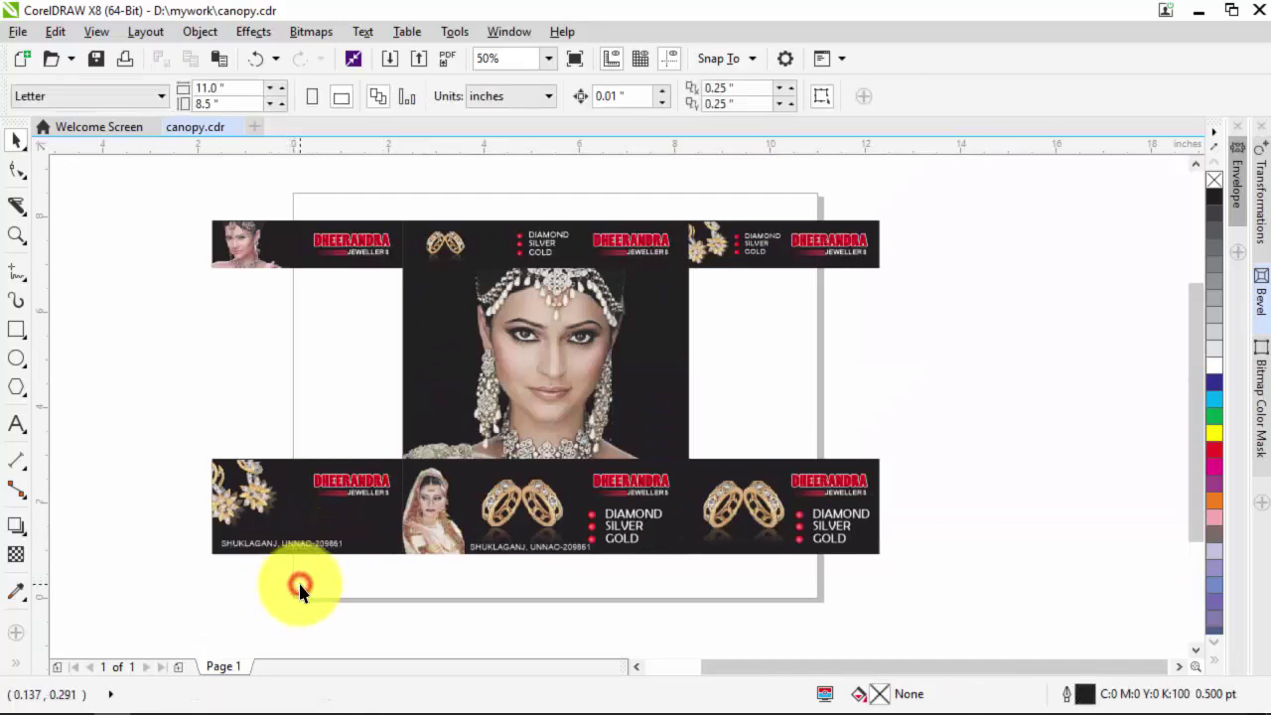
pyautogui.hotkey('ctrl', 's')
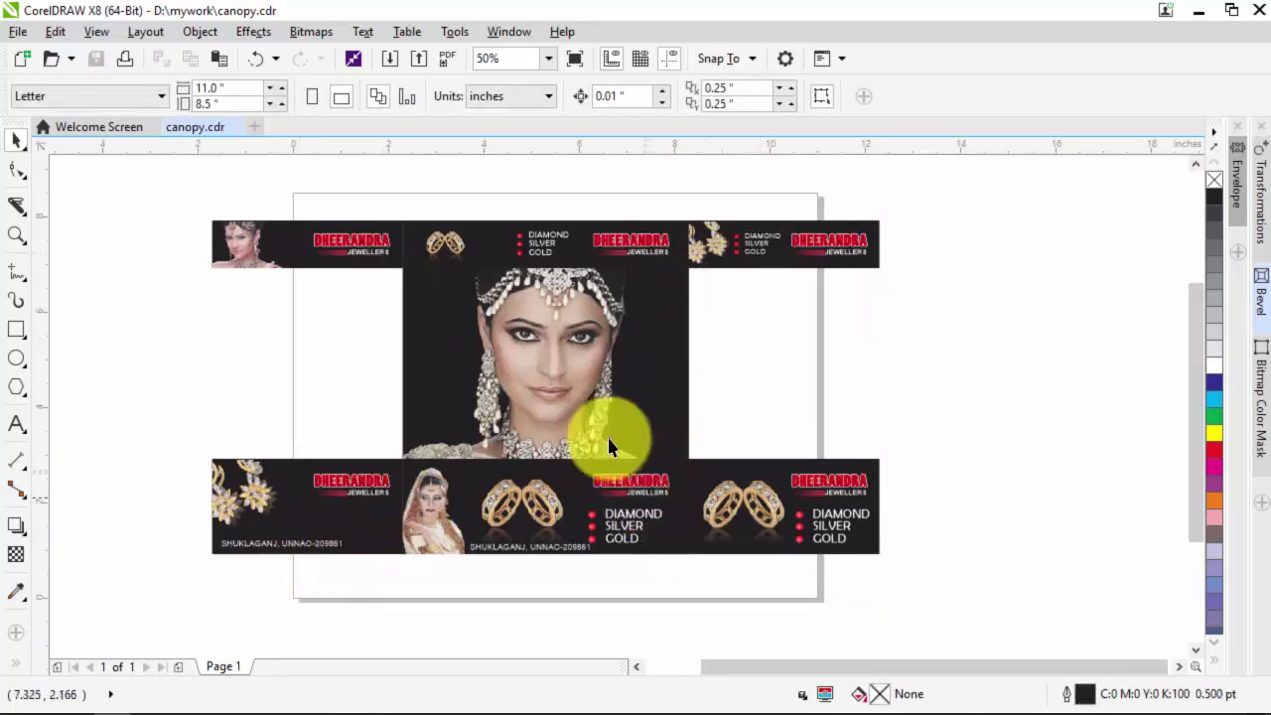
# Copy the upper middle panel's bulleted list onto the lower left panel, beneath the logo.
pyautogui.moveTo(545, 246); pyautogui.dragTo(357, 530)
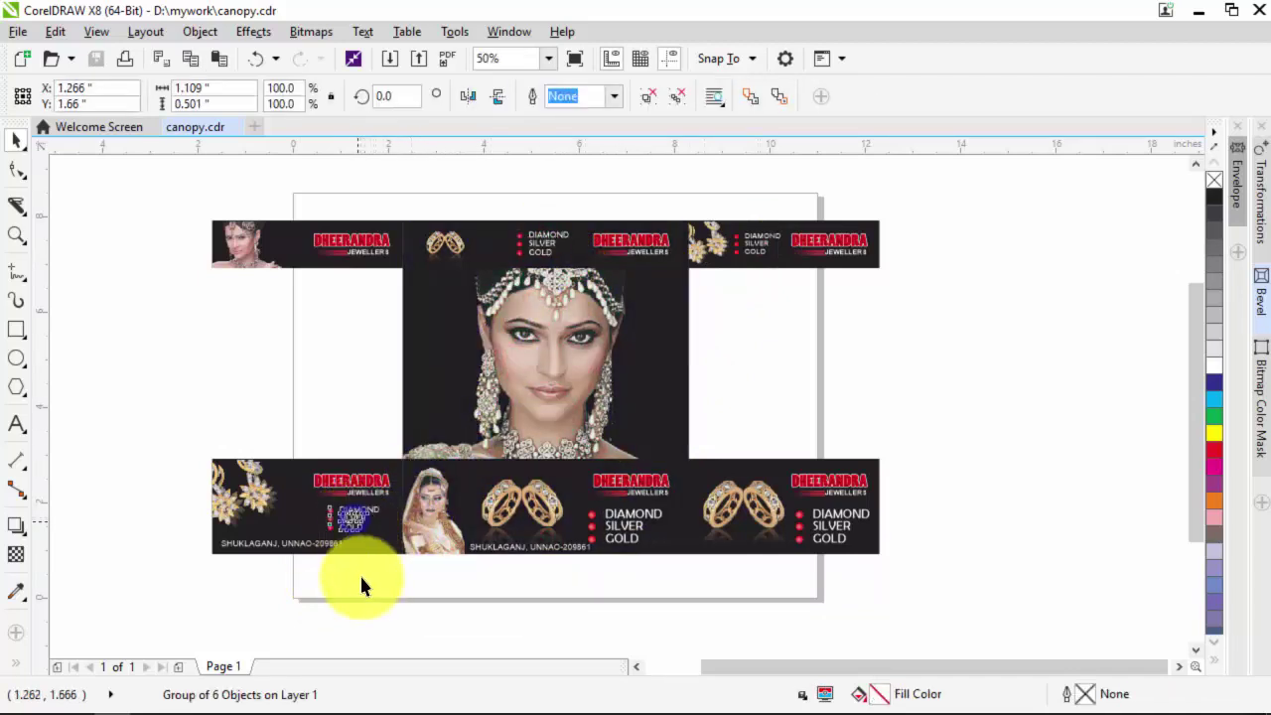
pyautogui.click(361, 578)
pyautogui.scroll(2, 318, 548)
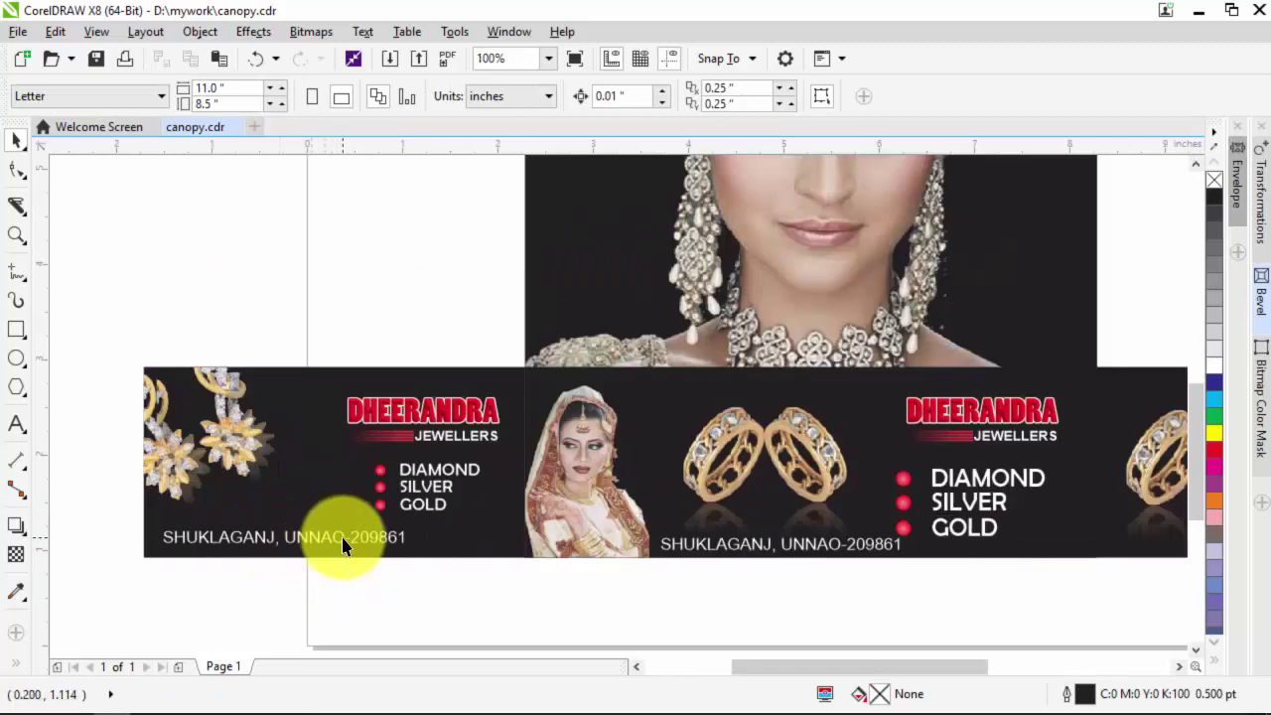
# Try to stretch the lower left panel's address text horizontally to about 3.49 inches wide and shift it slightly.
pyautogui.click(402, 537)
pyautogui.moveTo(409, 529); pyautogui.dragTo(503, 544)
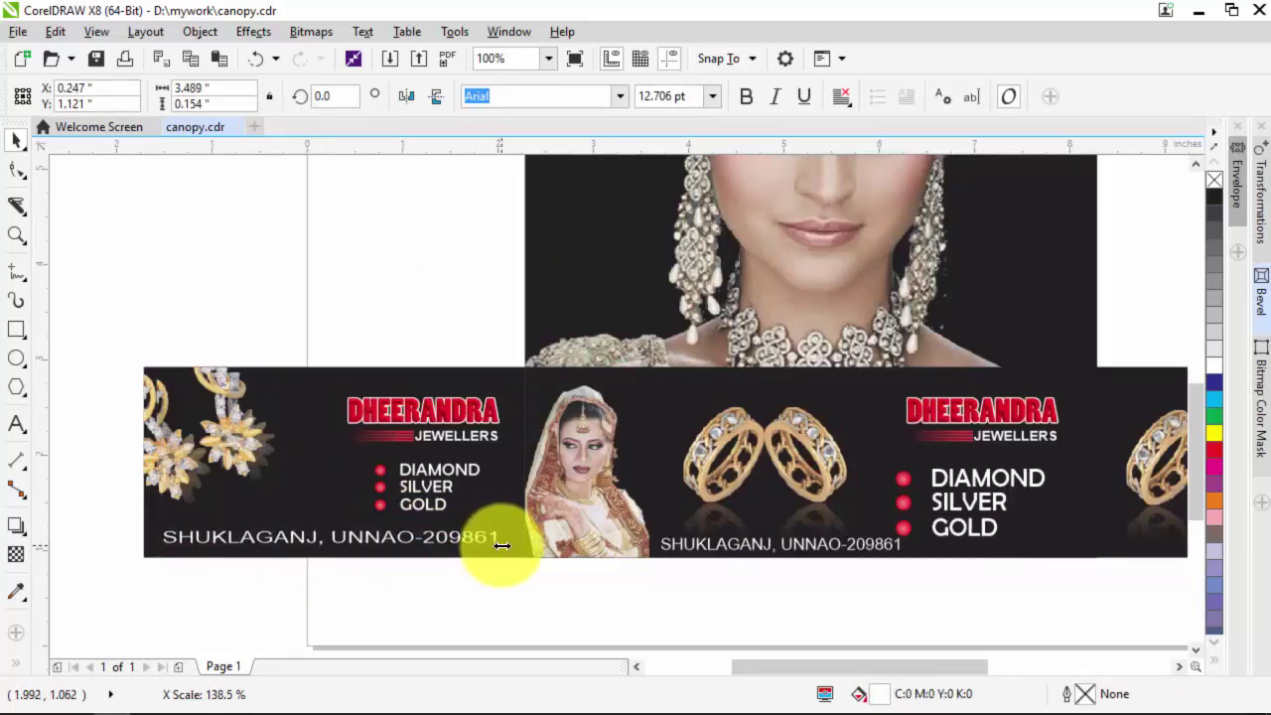
pyautogui.moveTo(330, 558); pyautogui.dragTo(341, 562)
pyautogui.hotkey('ctrl', 'z')
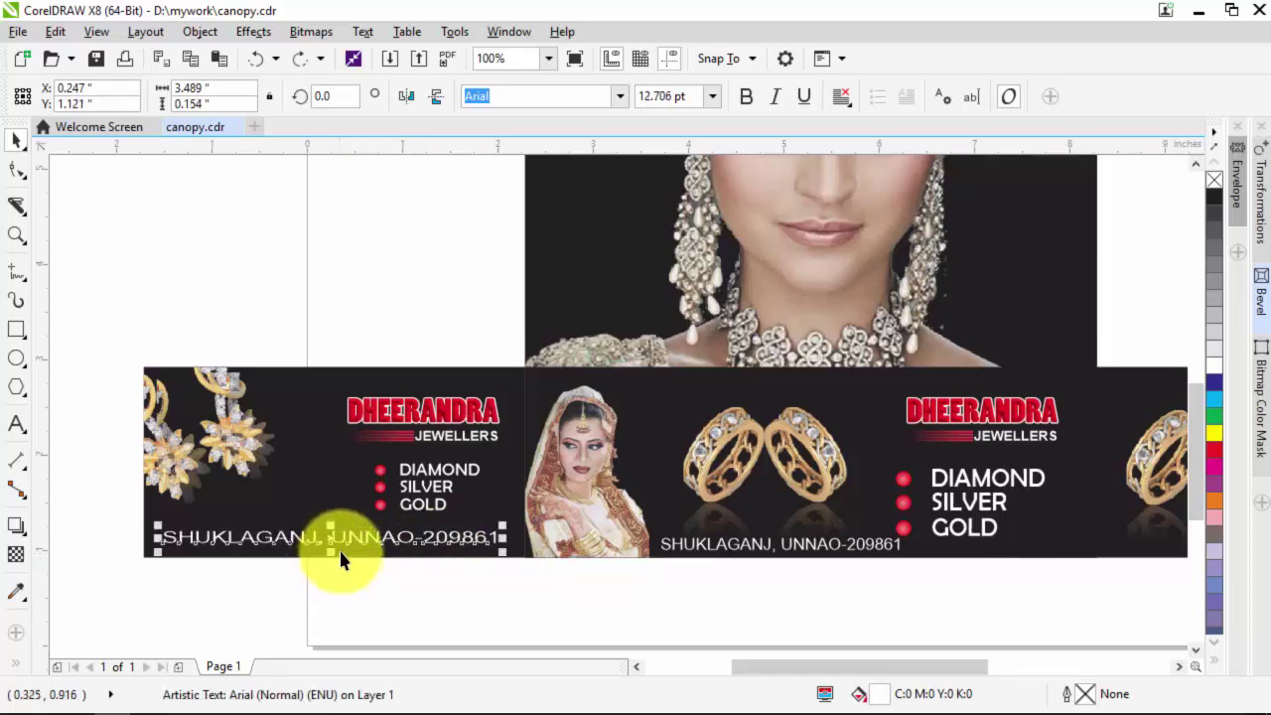
pyautogui.hotkey('ctrl', 'z')
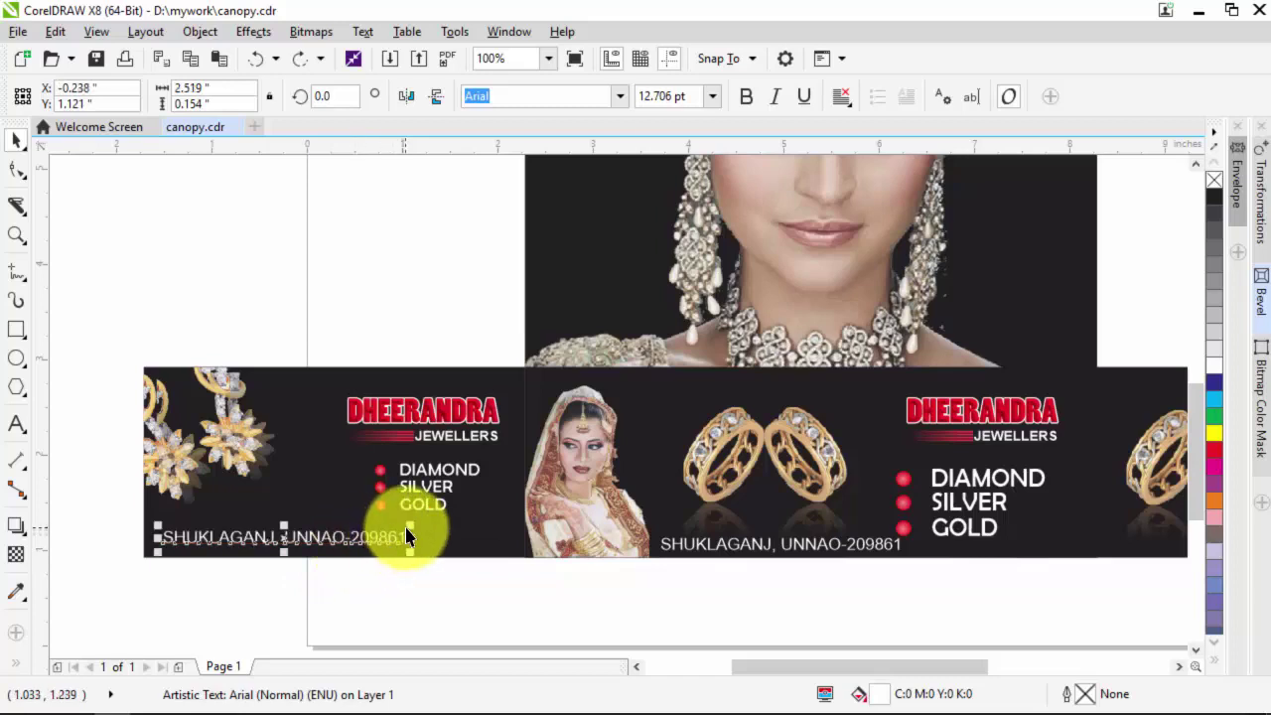
# Enlarge the lower left address text proportionally to about 2.98 inches wide and center it horizontally on its panel.
pyautogui.moveTo(407, 529); pyautogui.dragTo(434, 520)
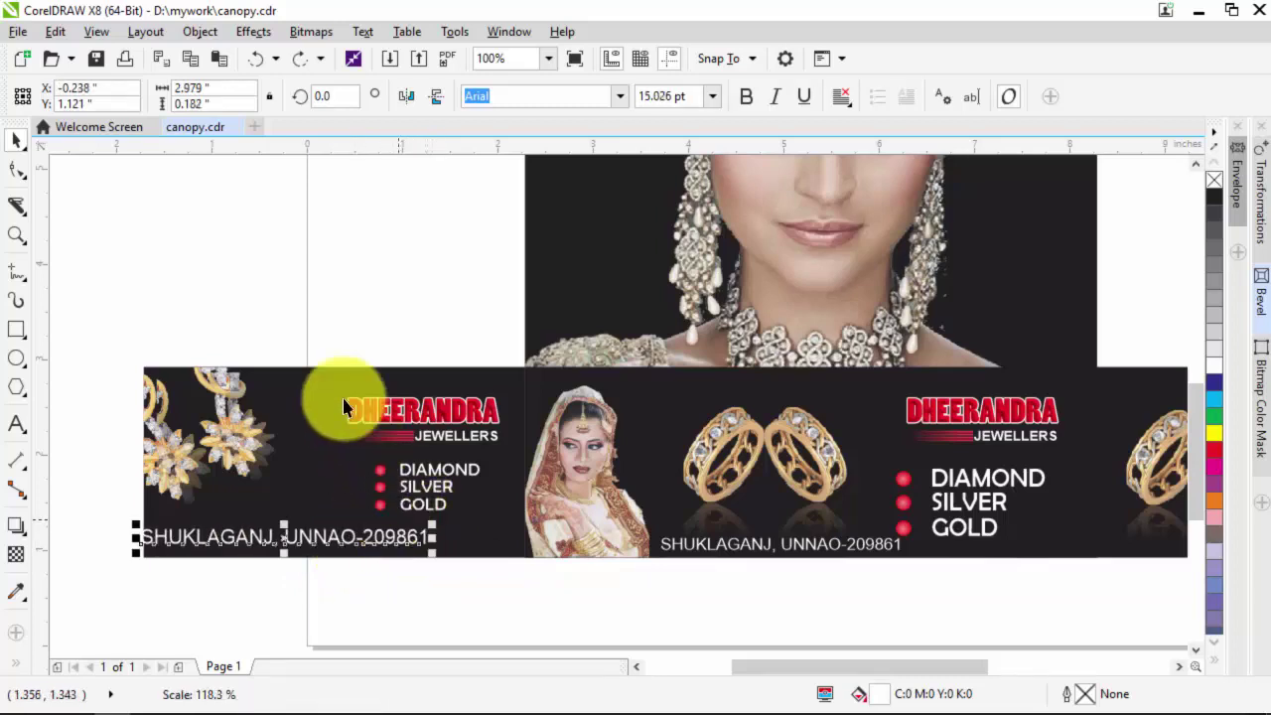
pyautogui.keyDown('shift'); pyautogui.click(326, 371); pyautogui.keyUp('shift')
pyautogui.press('c')
pyautogui.click(395, 584)
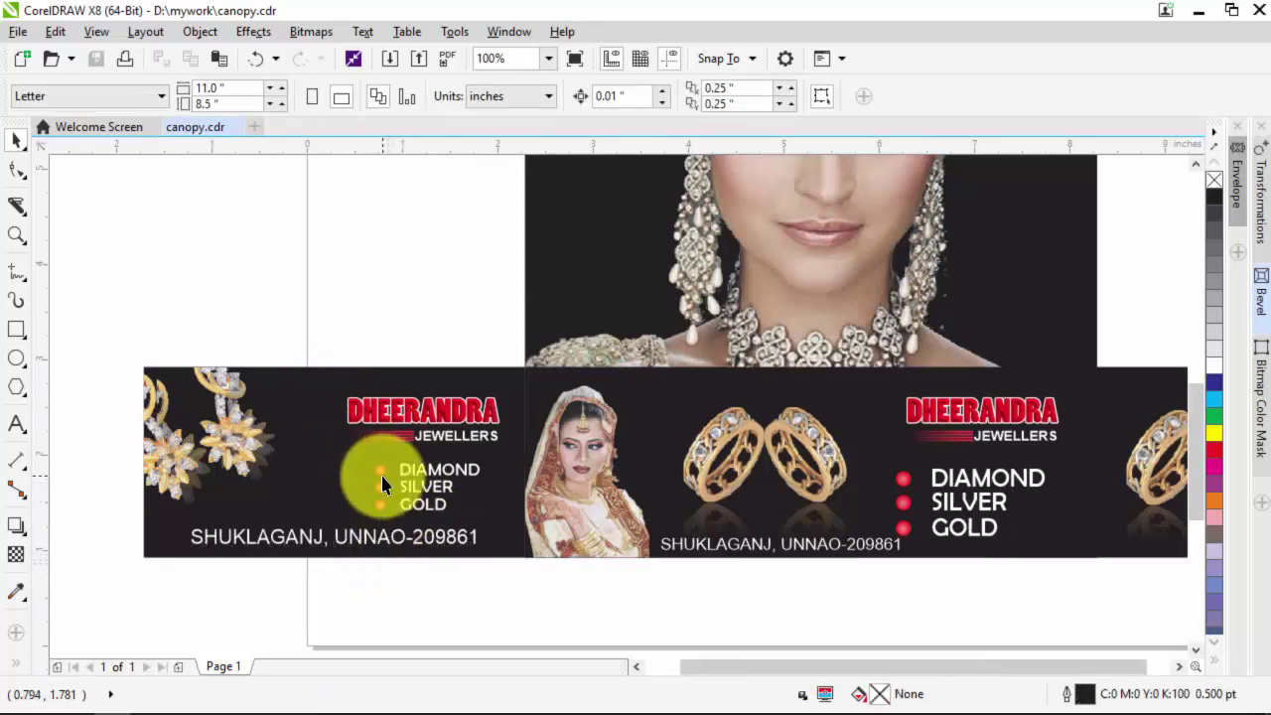
# Frame the entire canopy layout in the view to examine the arrangement of all panels.
pyautogui.scroll(-1, 380, 471)
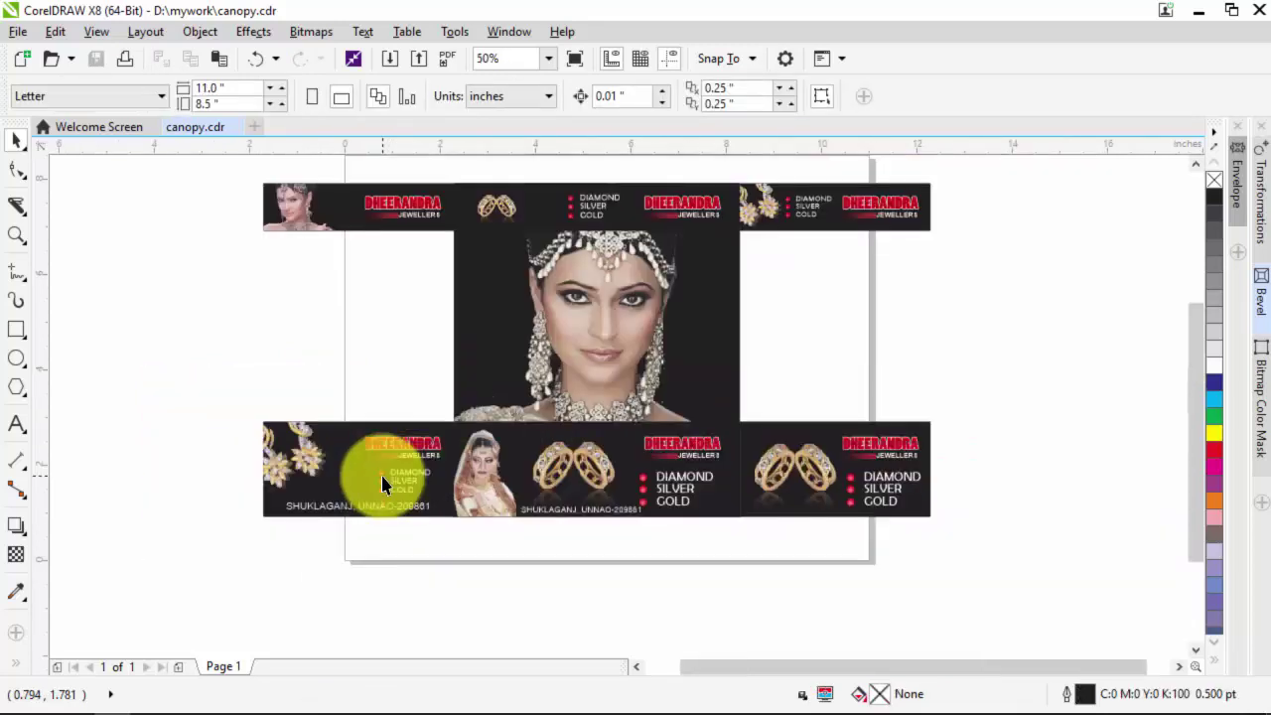
pyautogui.click(9, 246)
pyautogui.moveTo(204, 177); pyautogui.dragTo(967, 528)
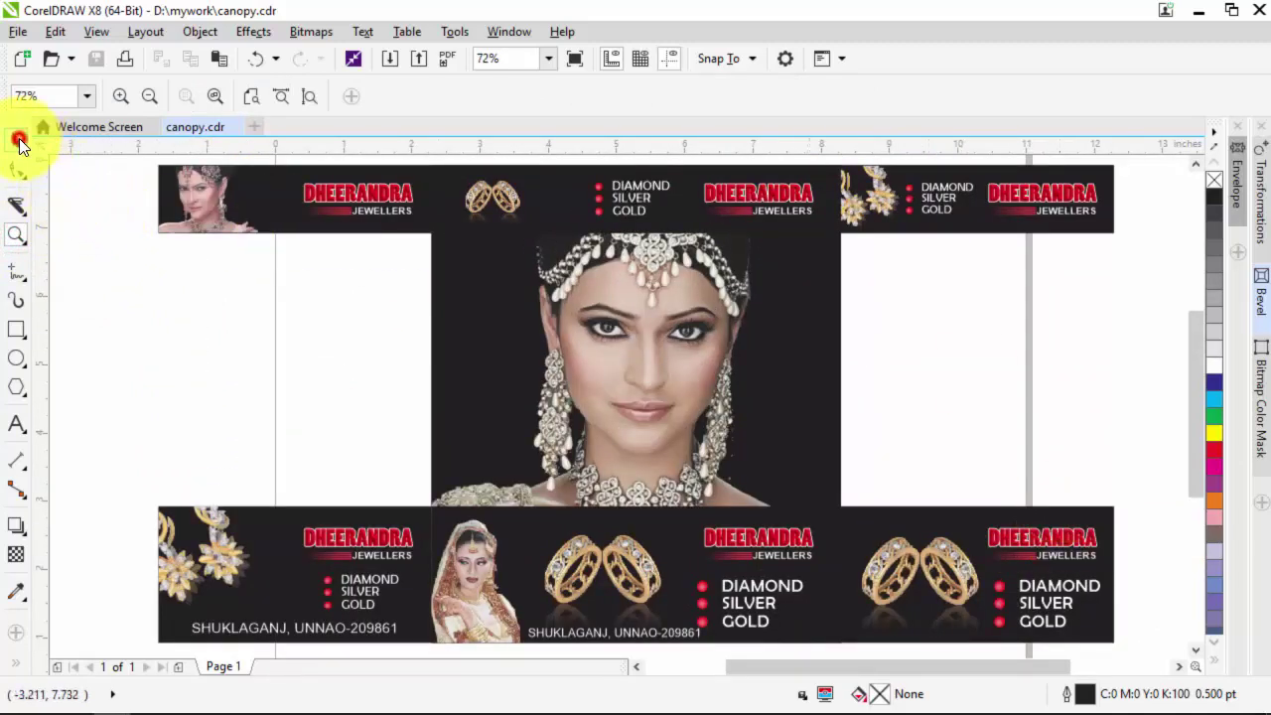
pyautogui.click(20, 142)
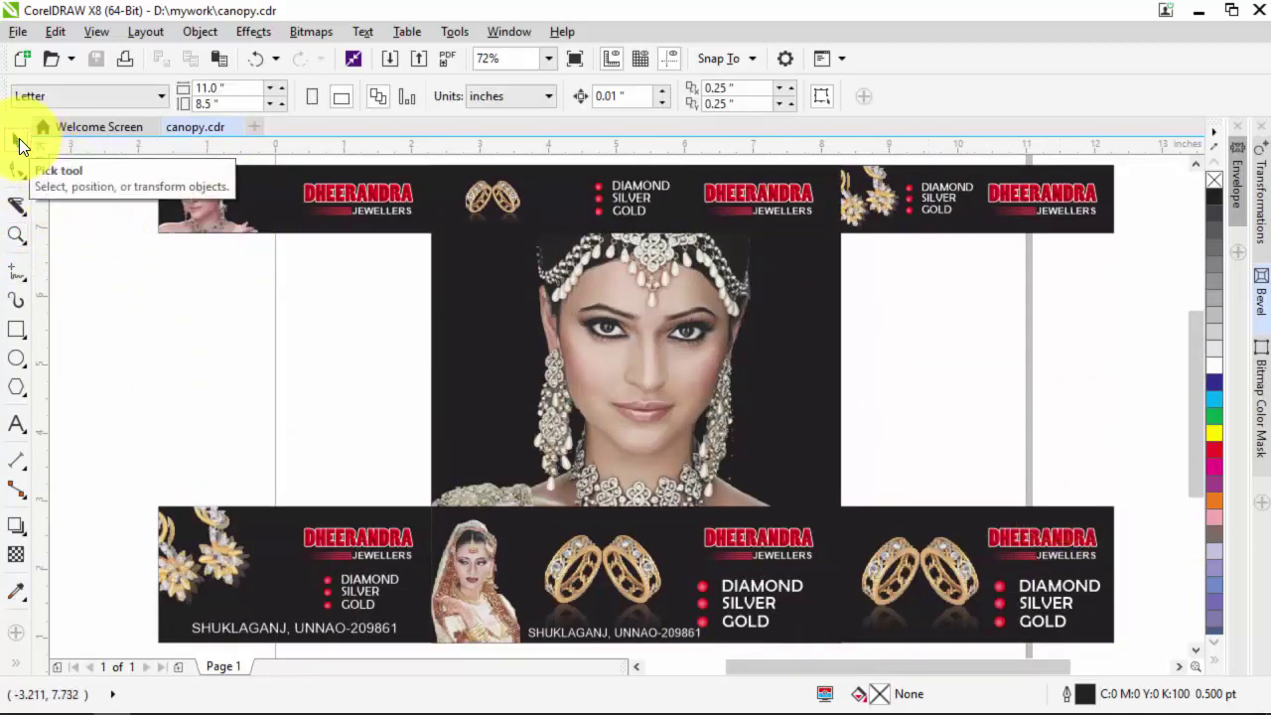